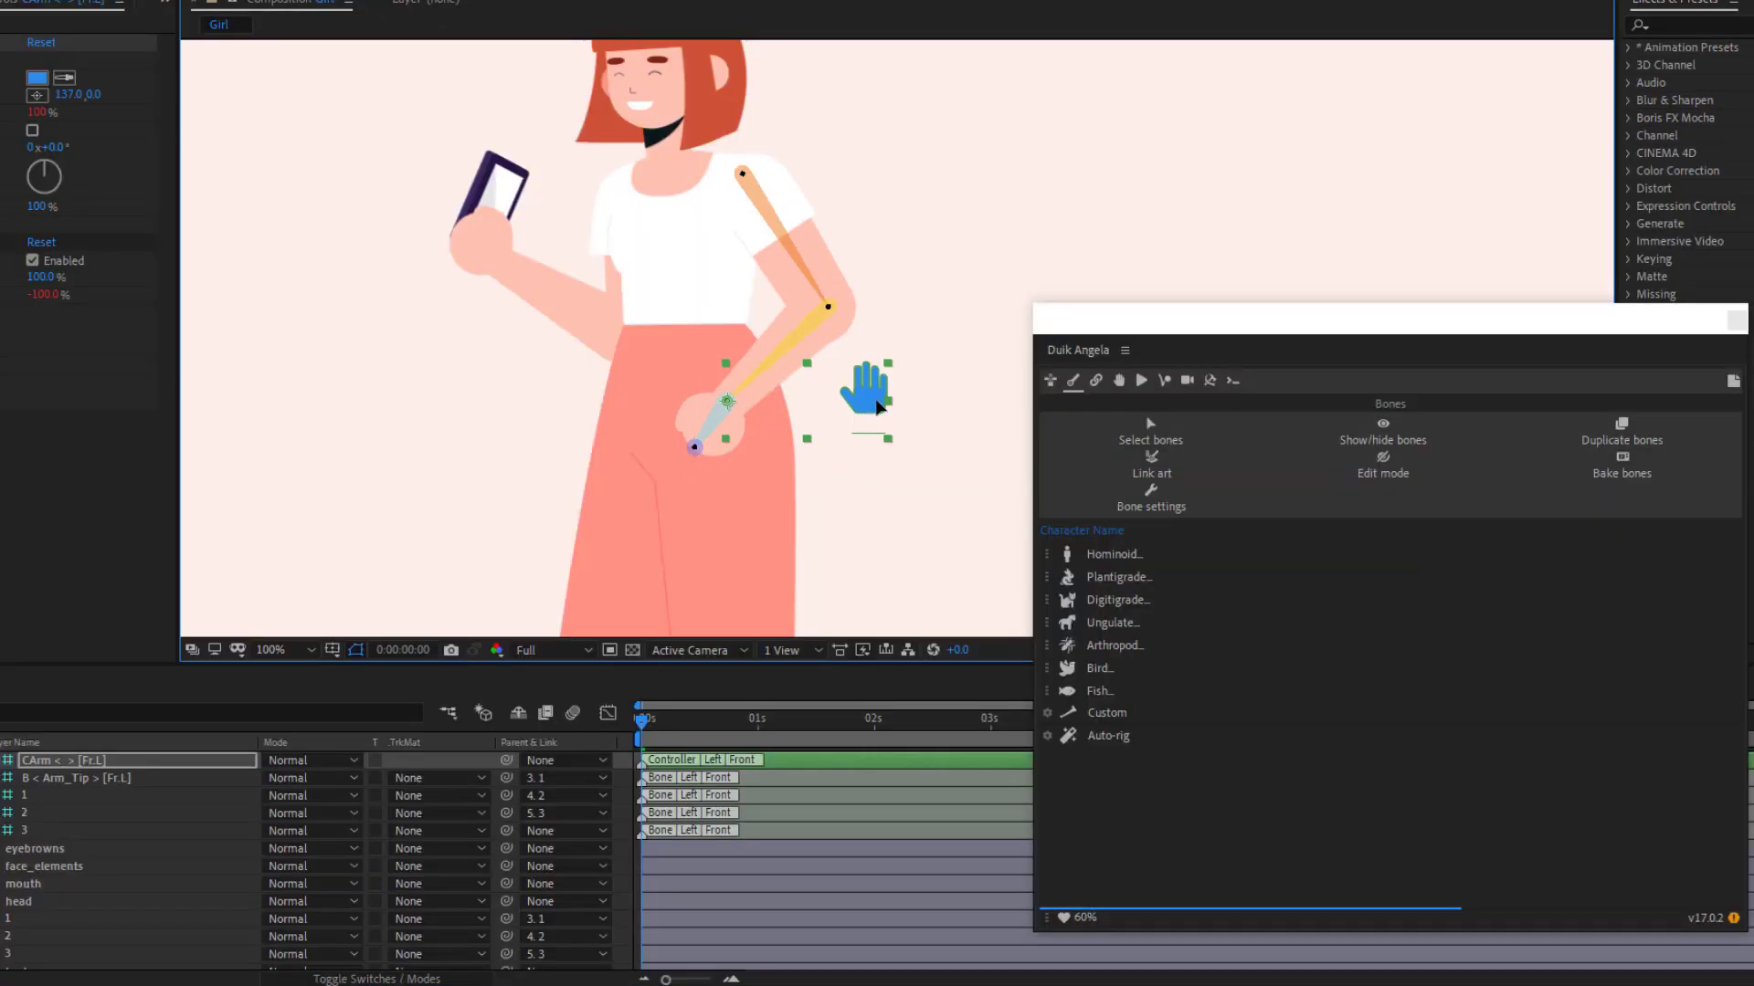
# Step: Move the hand controller to test the pose of the character's rigged arm beside the hip
pyautogui.moveTo(815, 403); pyautogui.dragTo(838, 365)
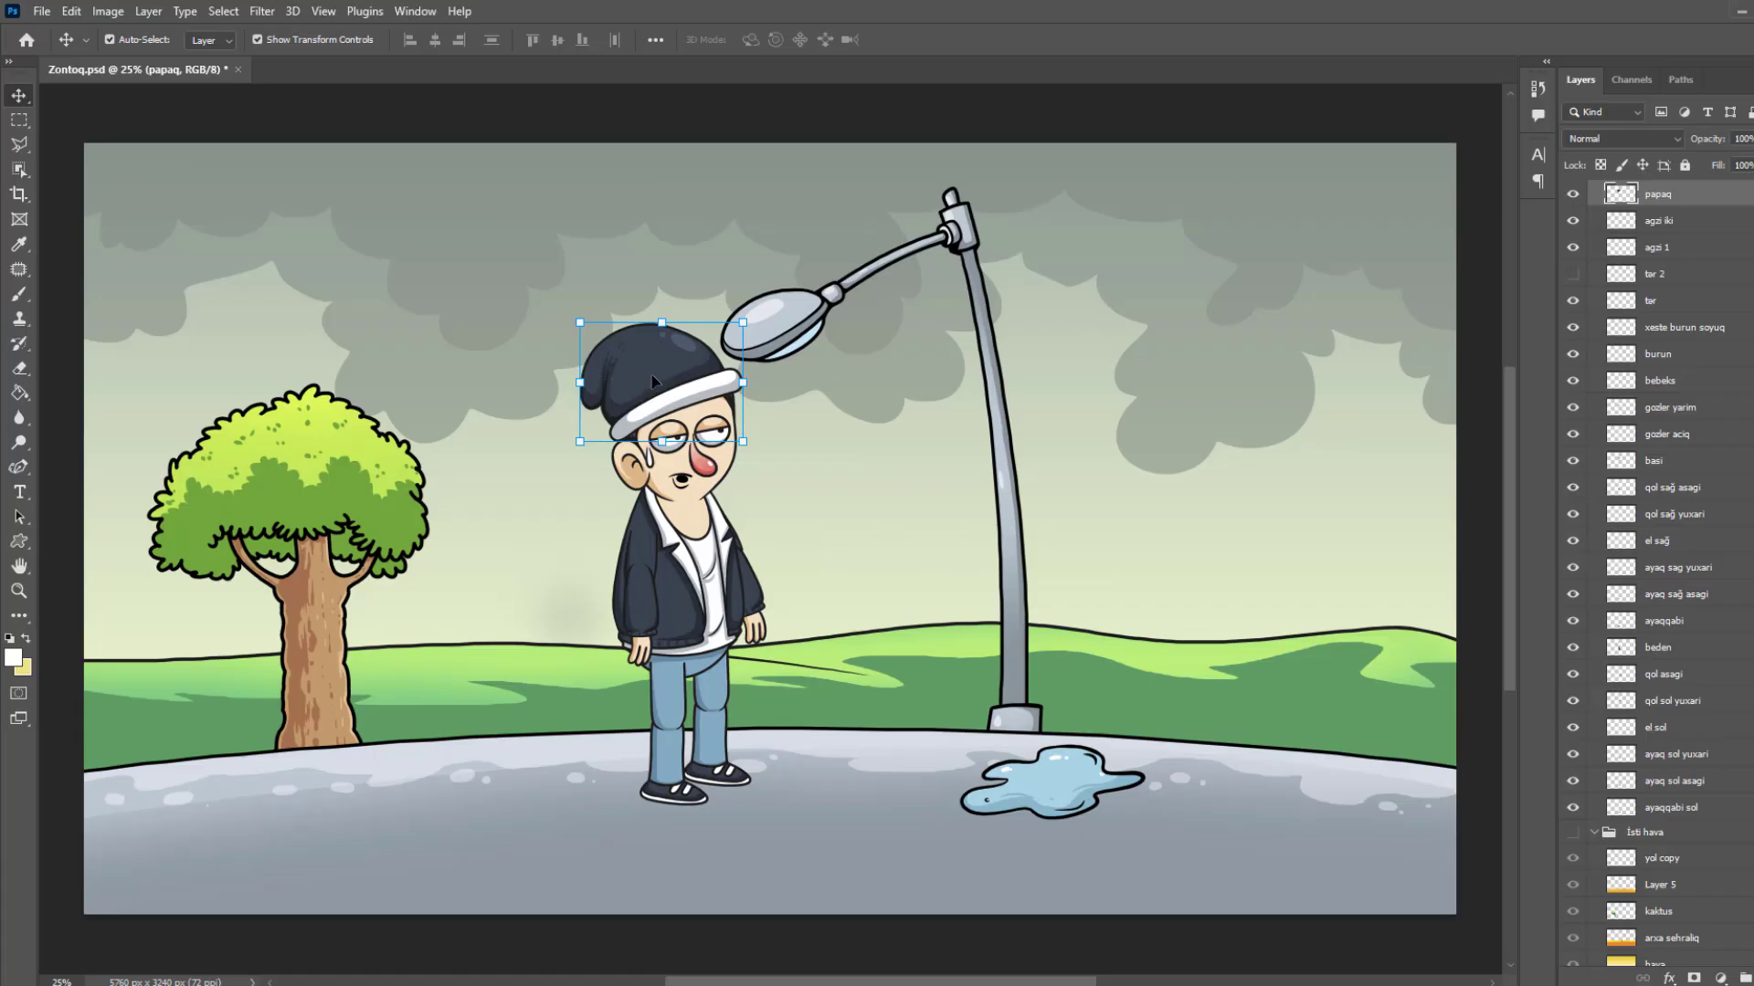
# Step: Switch to Photoshop and pull apart the cartoon character's hat, head, torso, arm segments and hand in Zontoq.psd
pyautogui.moveTo(641, 381); pyautogui.dragTo(564, 286)
pyautogui.moveTo(711, 376); pyautogui.dragTo(885, 335)
pyautogui.moveTo(694, 566); pyautogui.dragTo(462, 572)
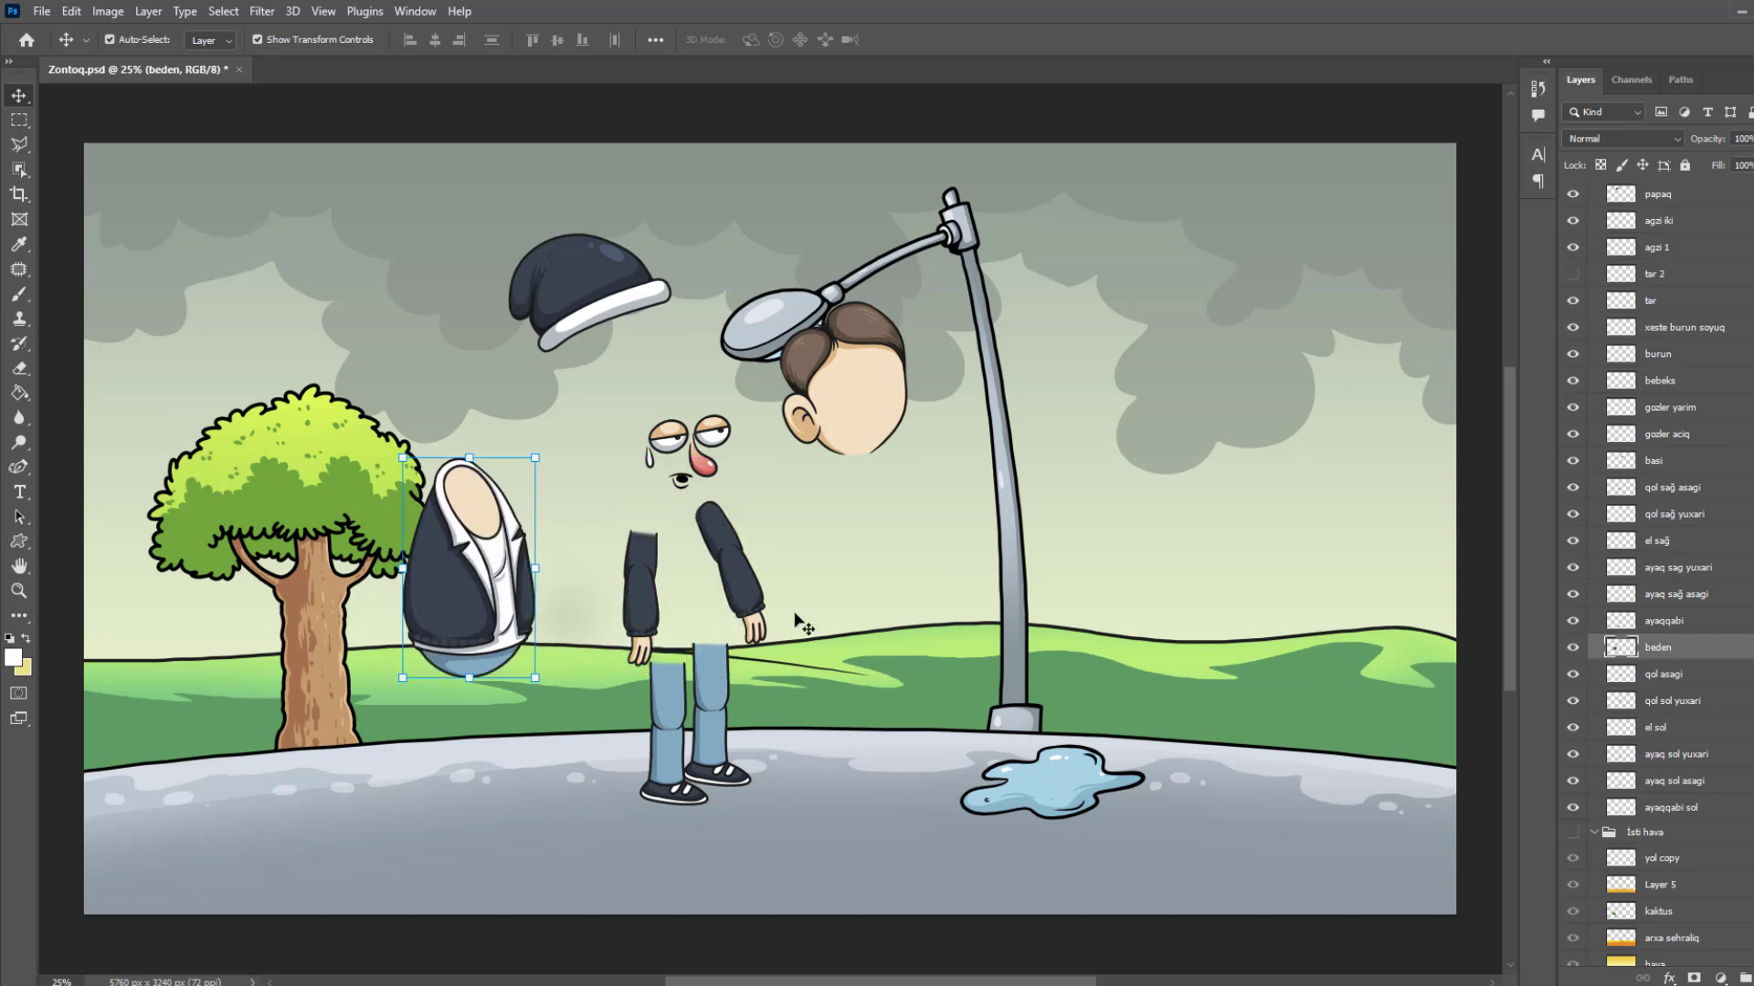
pyautogui.moveTo(765, 589); pyautogui.dragTo(868, 586)
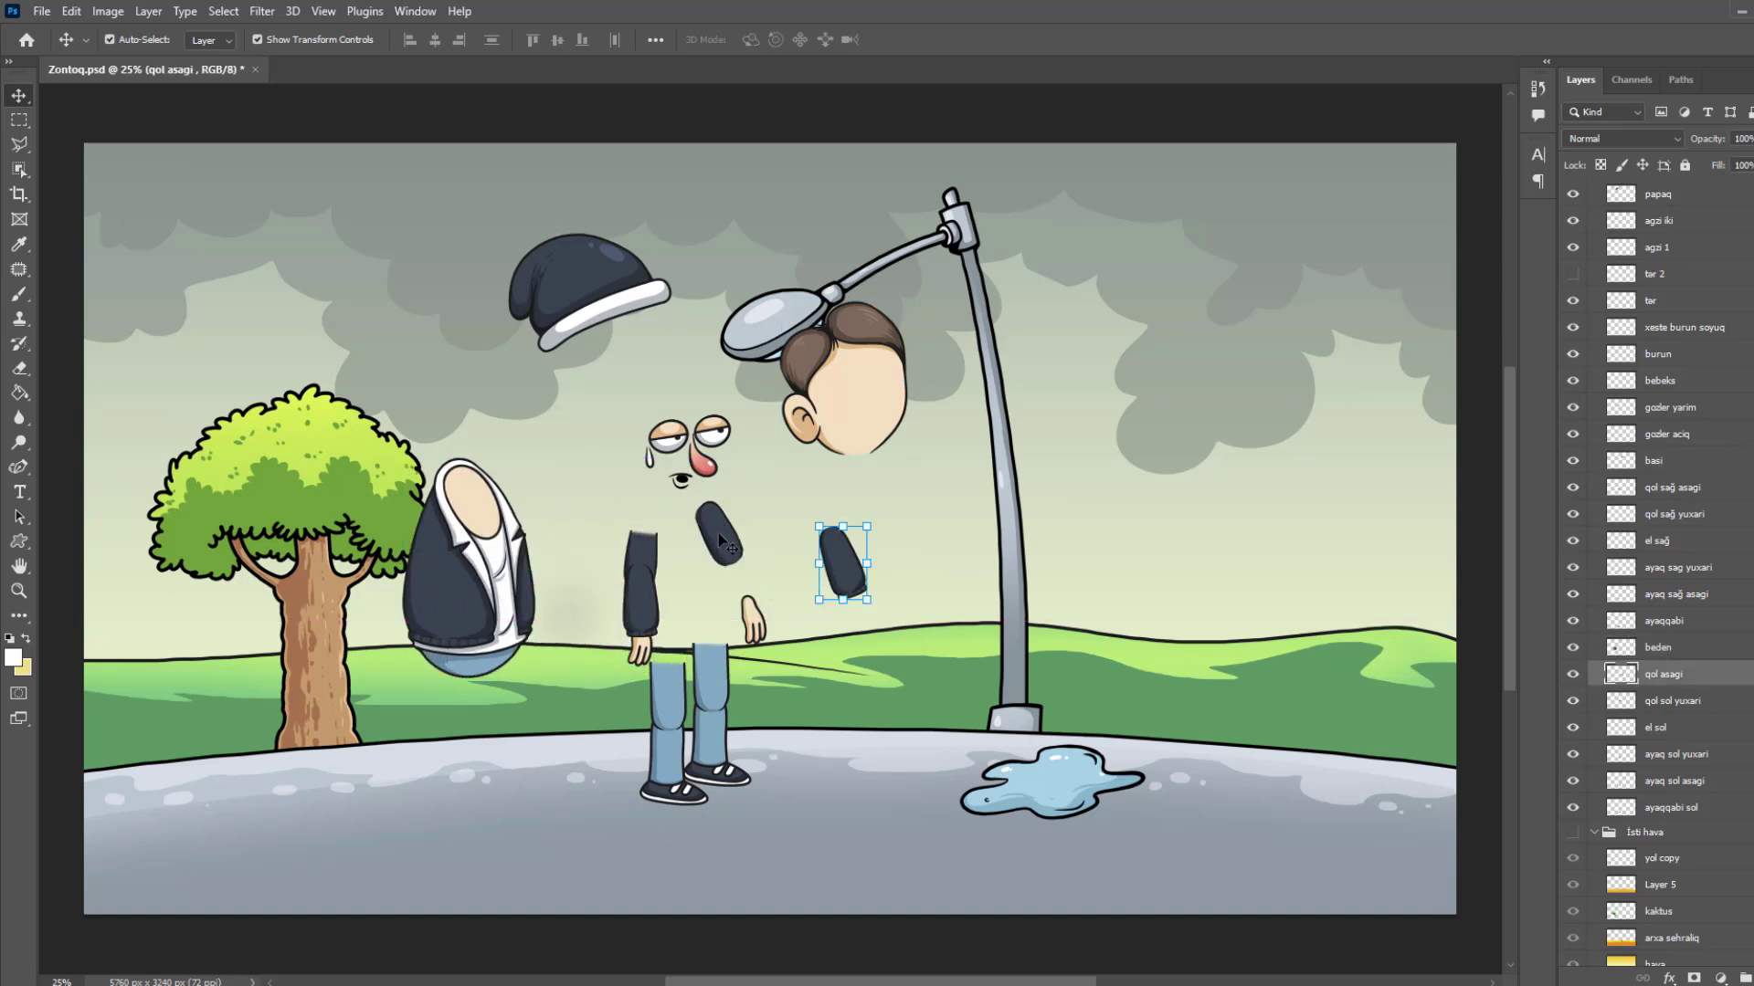
pyautogui.moveTo(721, 541); pyautogui.dragTo(793, 501)
pyautogui.moveTo(754, 622); pyautogui.dragTo(816, 619)
pyautogui.moveTo(646, 534); pyautogui.dragTo(606, 508)
pyautogui.moveTo(599, 704); pyautogui.dragTo(593, 607)
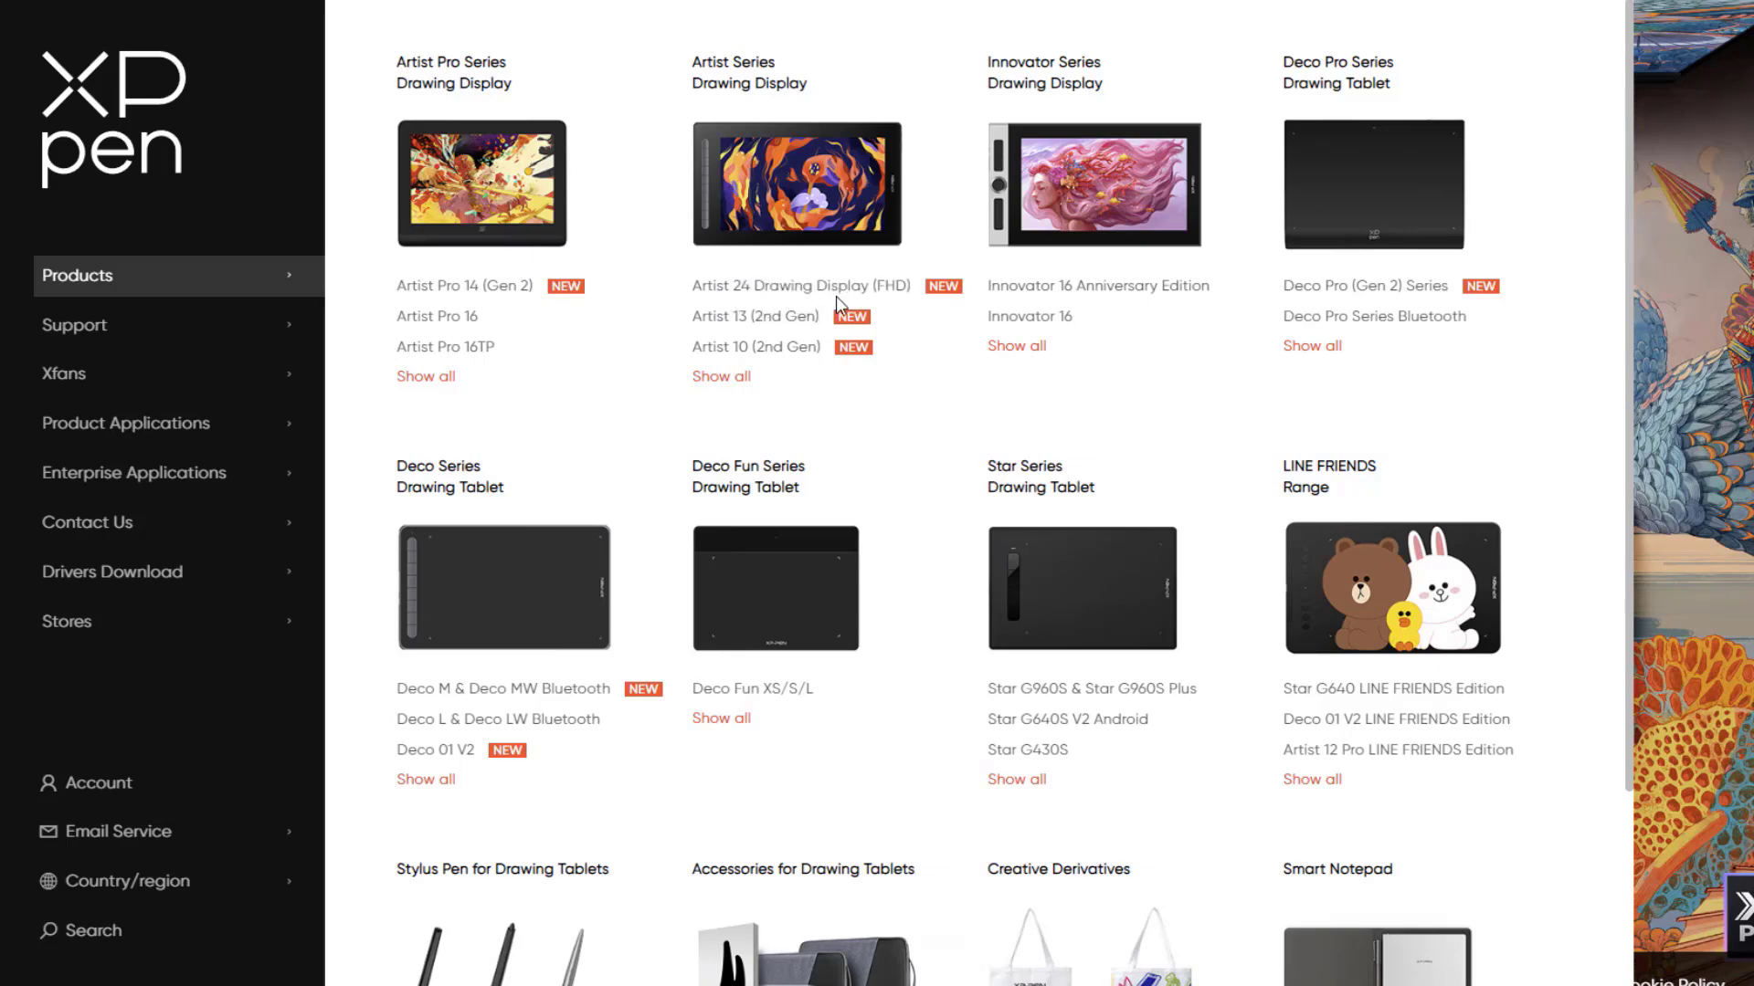
# Step: Switch to the XPPen website and look through its product range, from drawing displays to accessories
pyautogui.scroll(-3, 1306, 267)
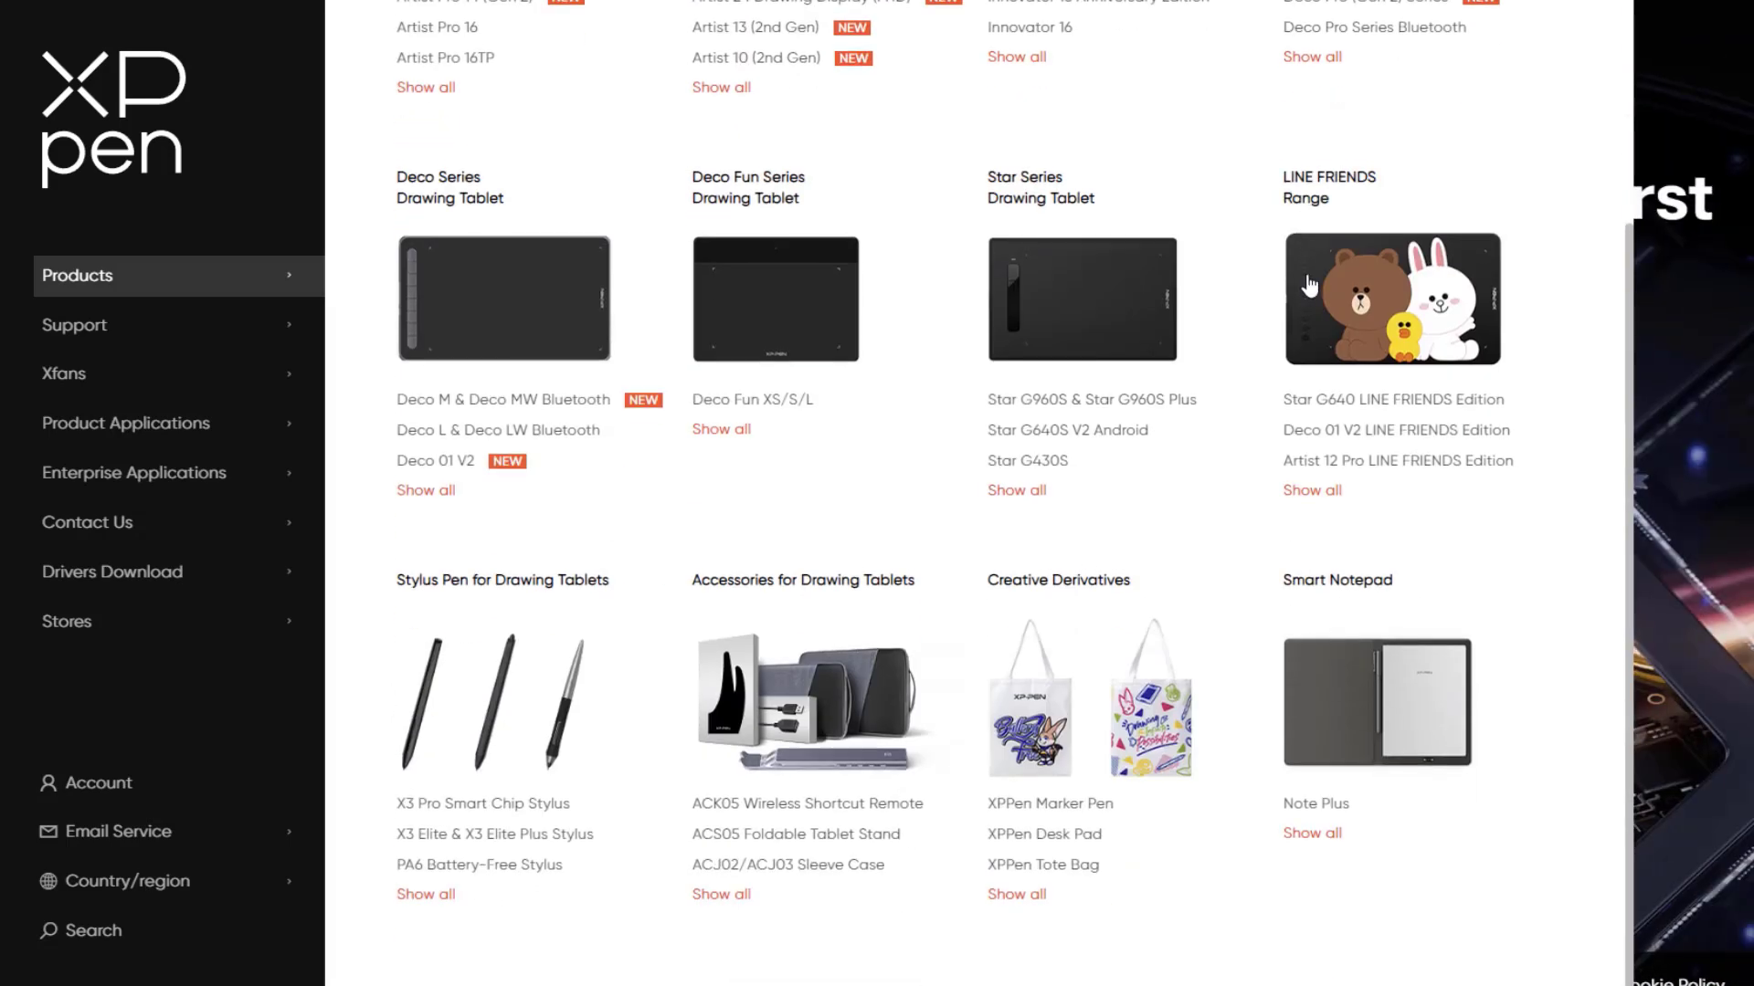
pyautogui.scroll(3, 1268, 379)
pyautogui.scroll(-3, 587, 662)
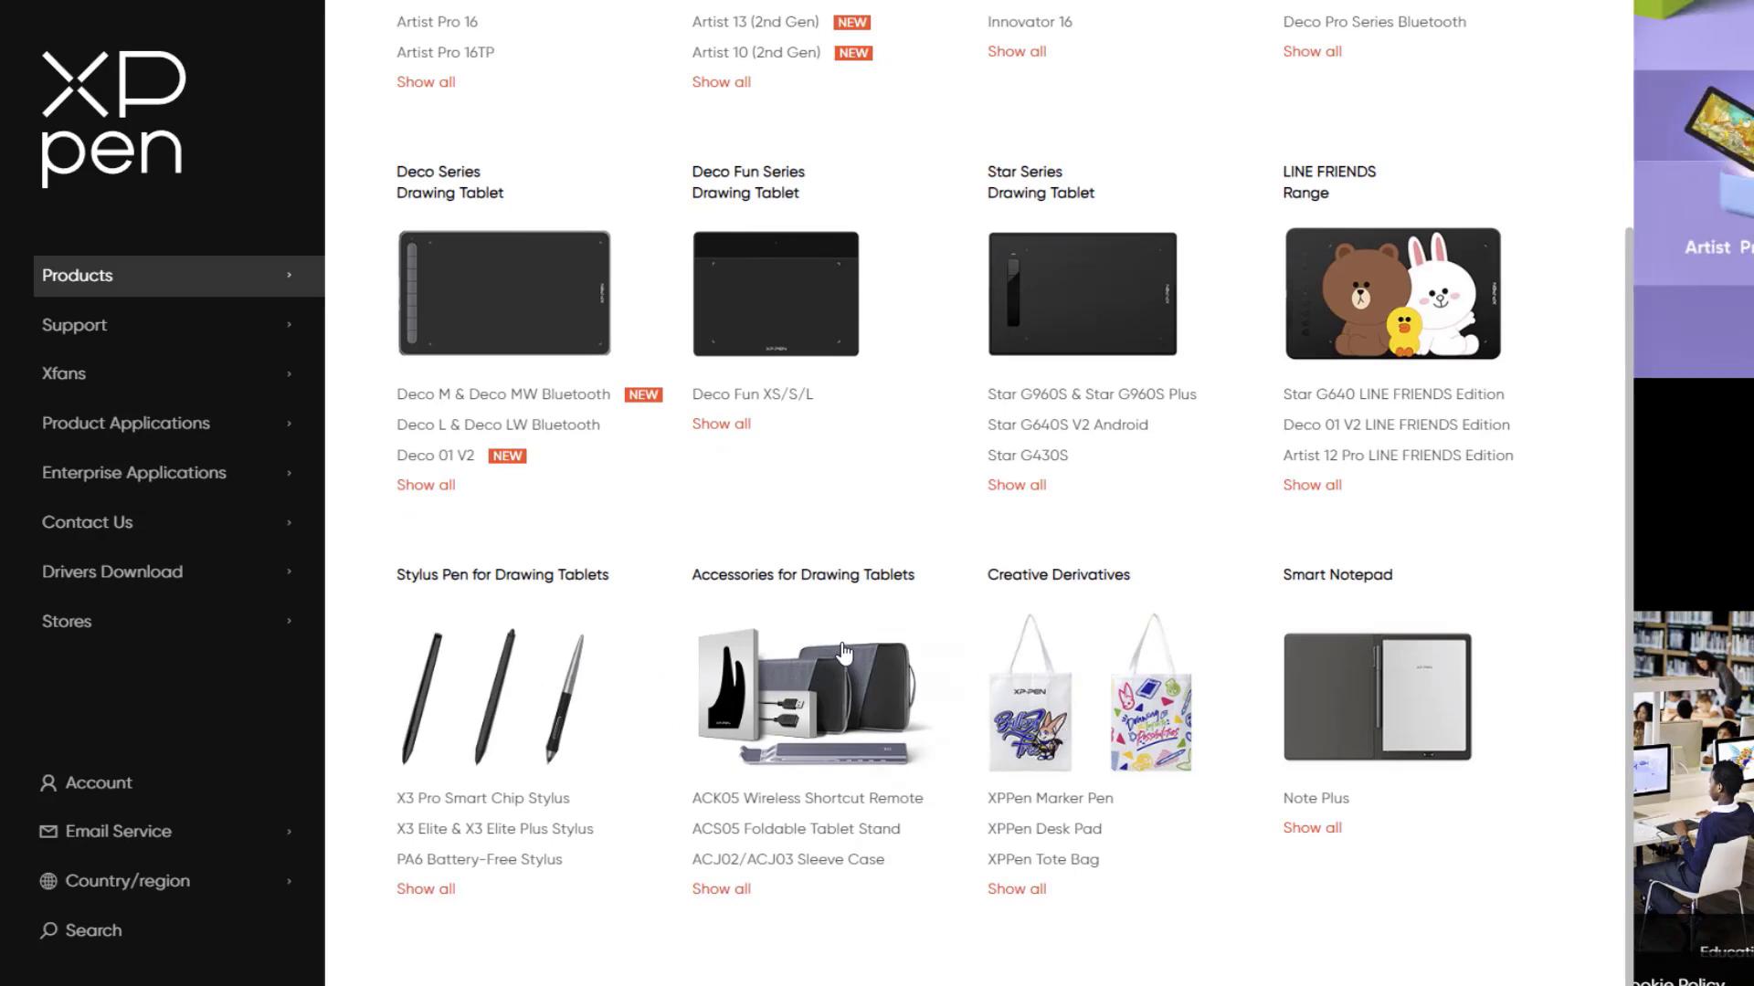
pyautogui.scroll(3, 1046, 644)
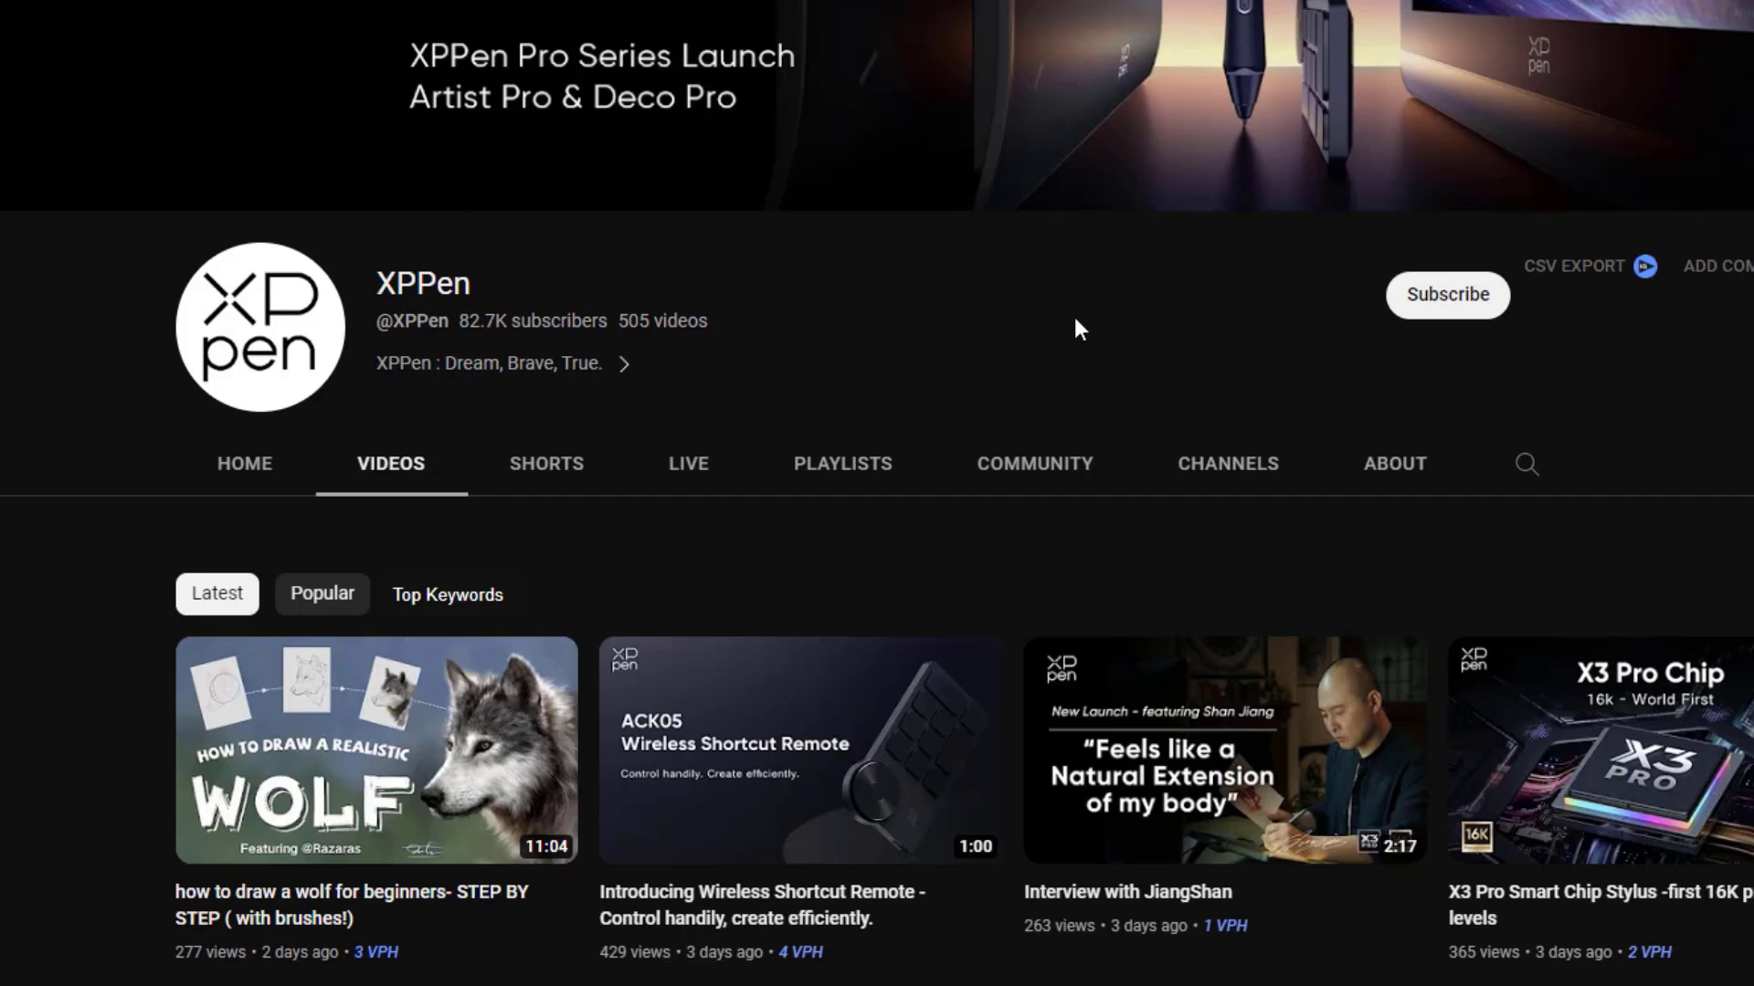
# Step: Look through the videos on the XPPen YouTube channel and subscribe to the channel
pyautogui.scroll(-4, 1079, 329)
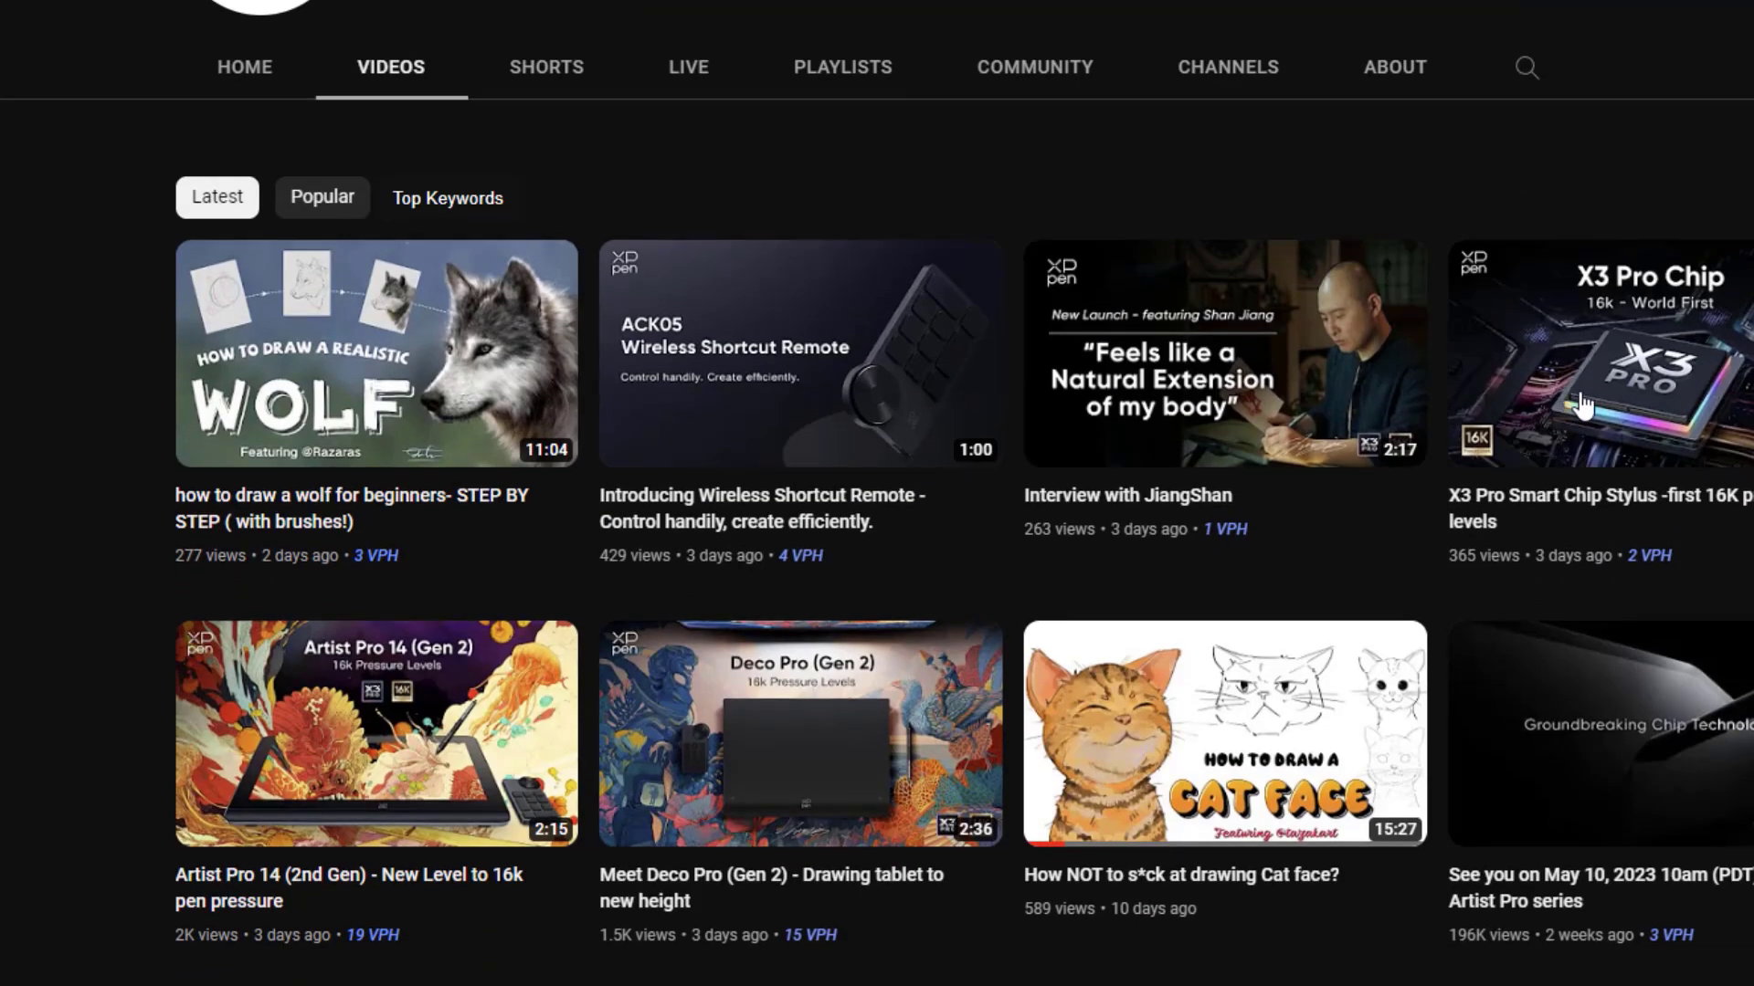
pyautogui.scroll(-5, 1589, 407)
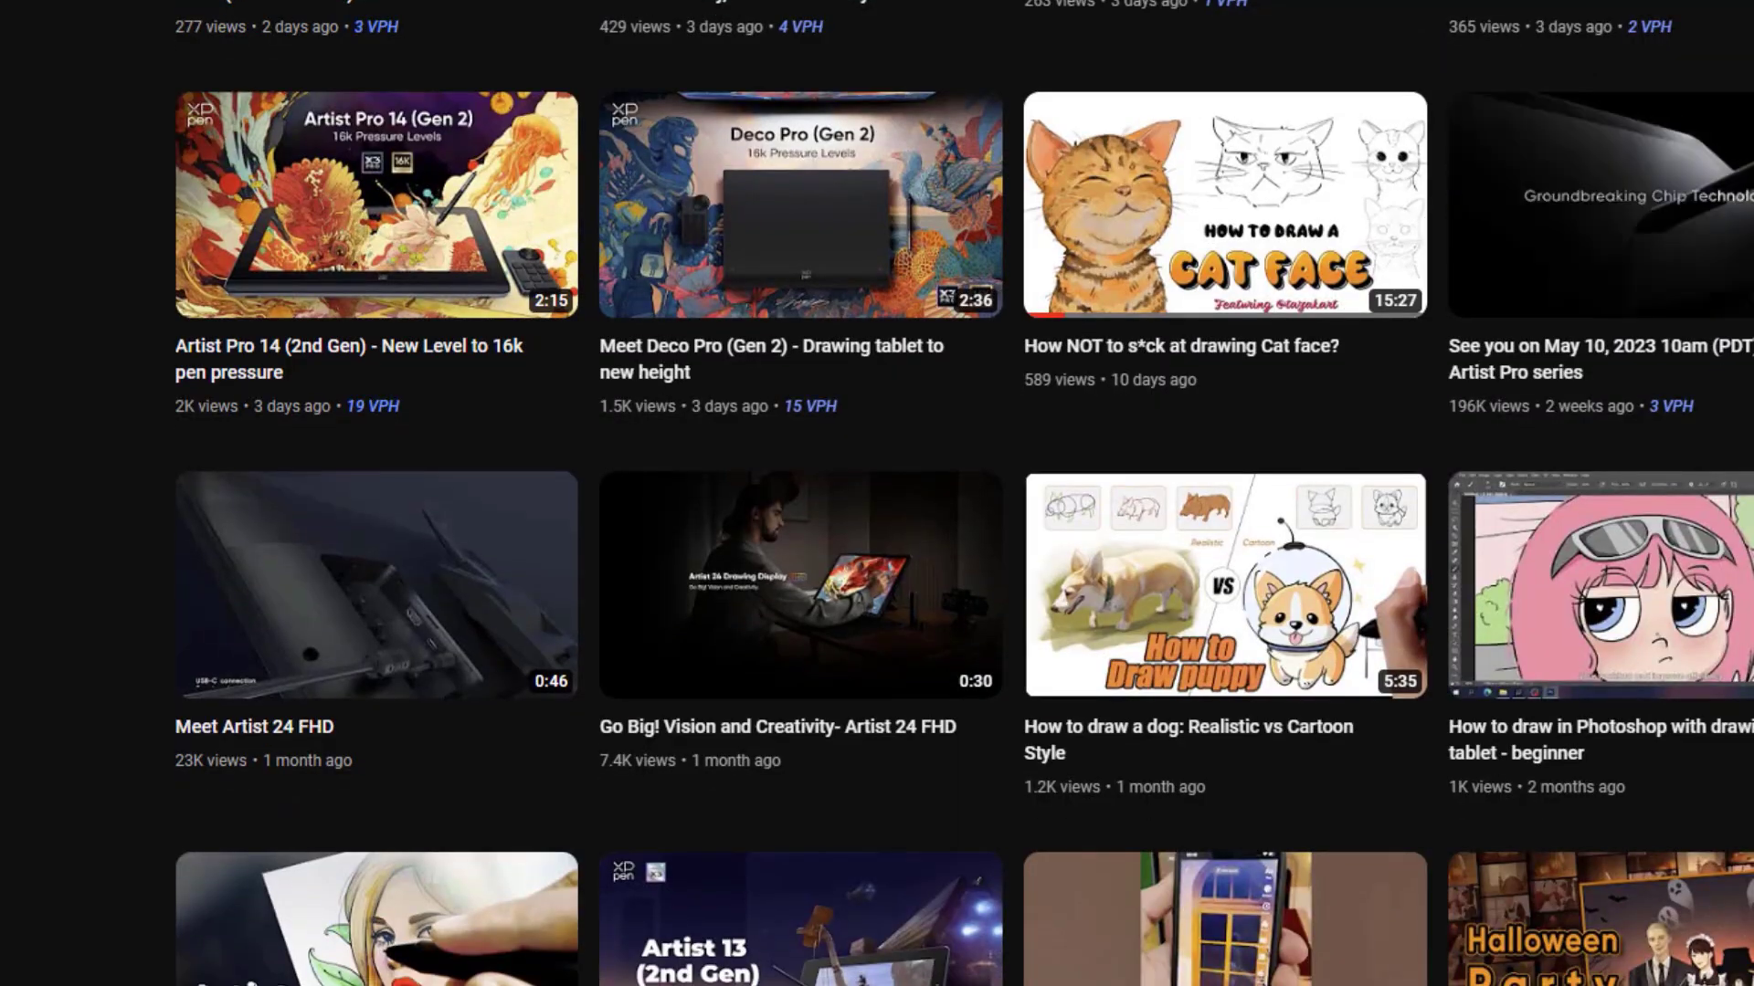
pyautogui.scroll(-5, 1589, 407)
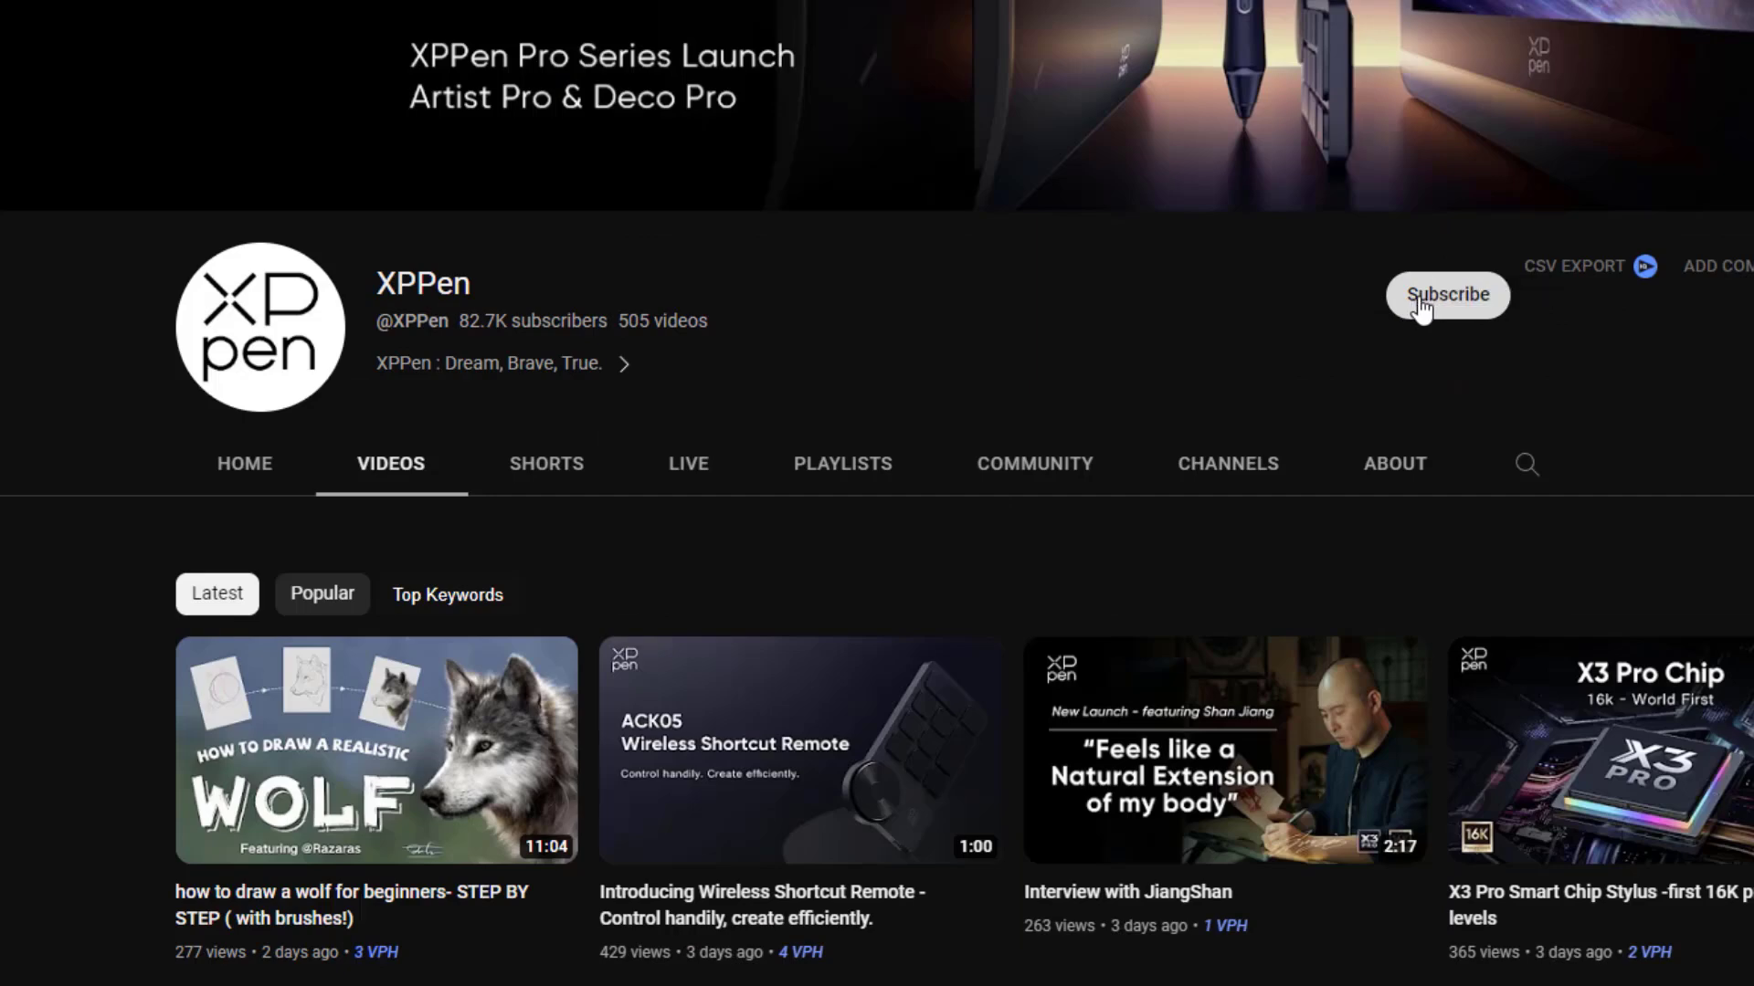
pyautogui.click(1420, 309)
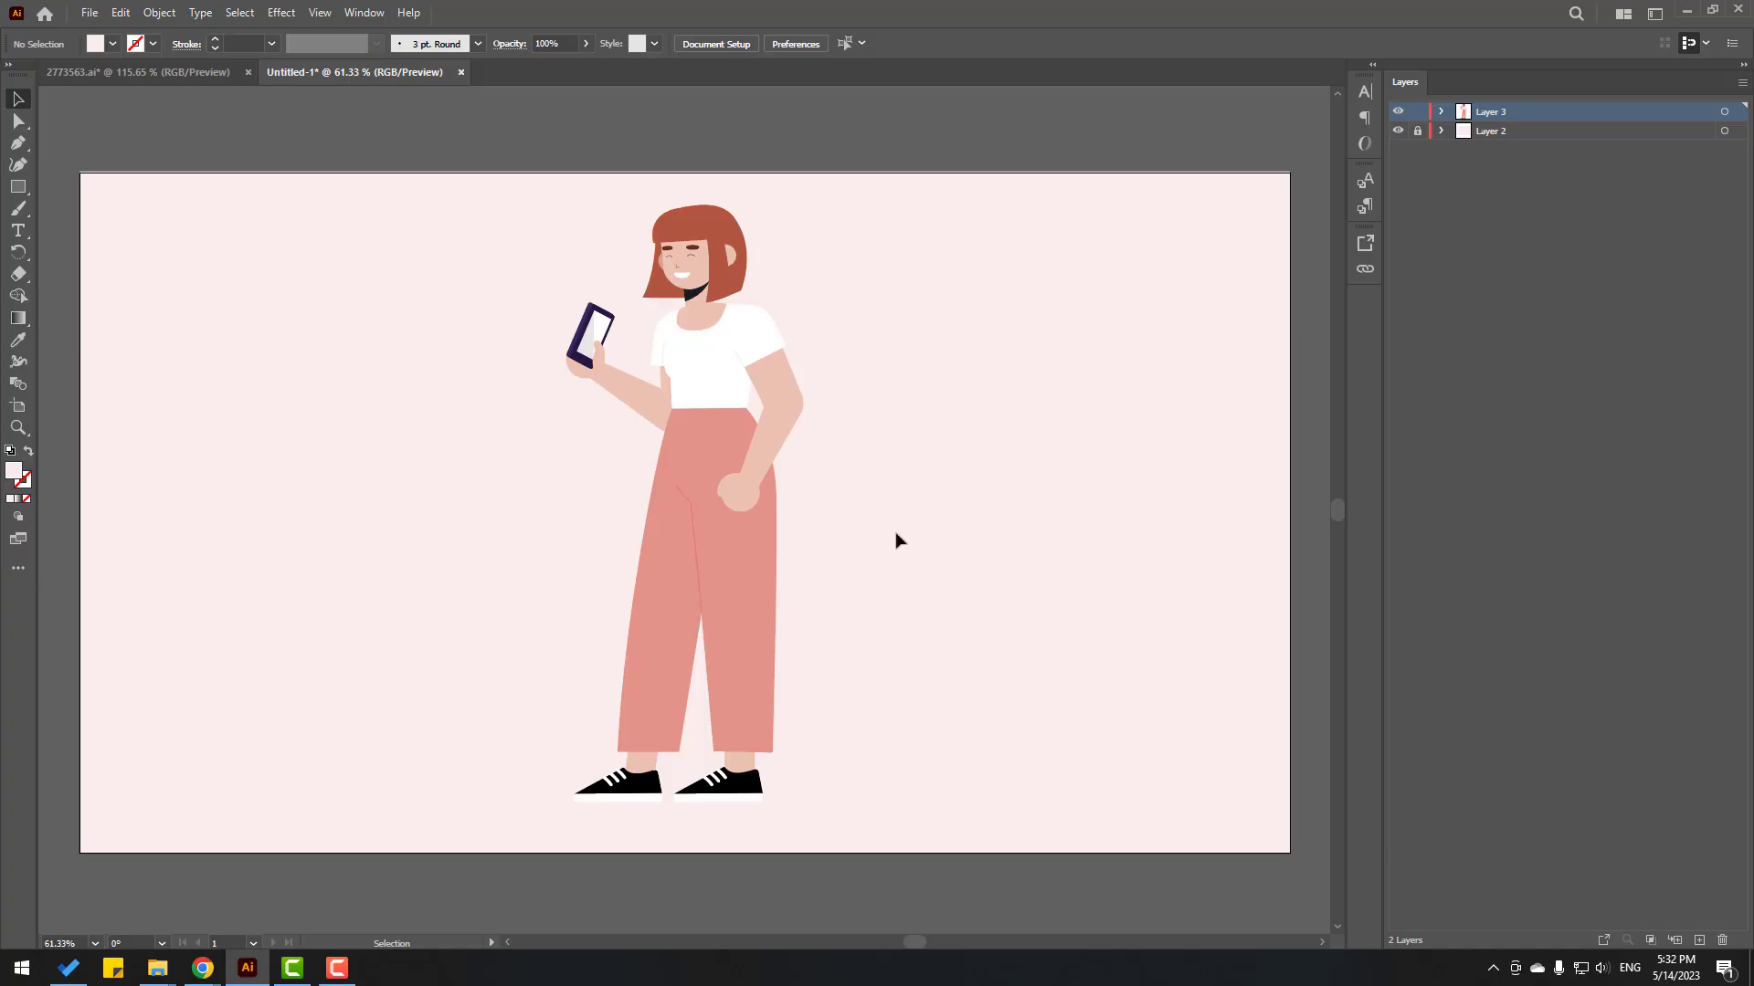
# Step: Switch to Illustrator, select the circle and thumb shape of the hand at the hip, and cut them from Layer 3
pyautogui.scroll(3, 809, 427)
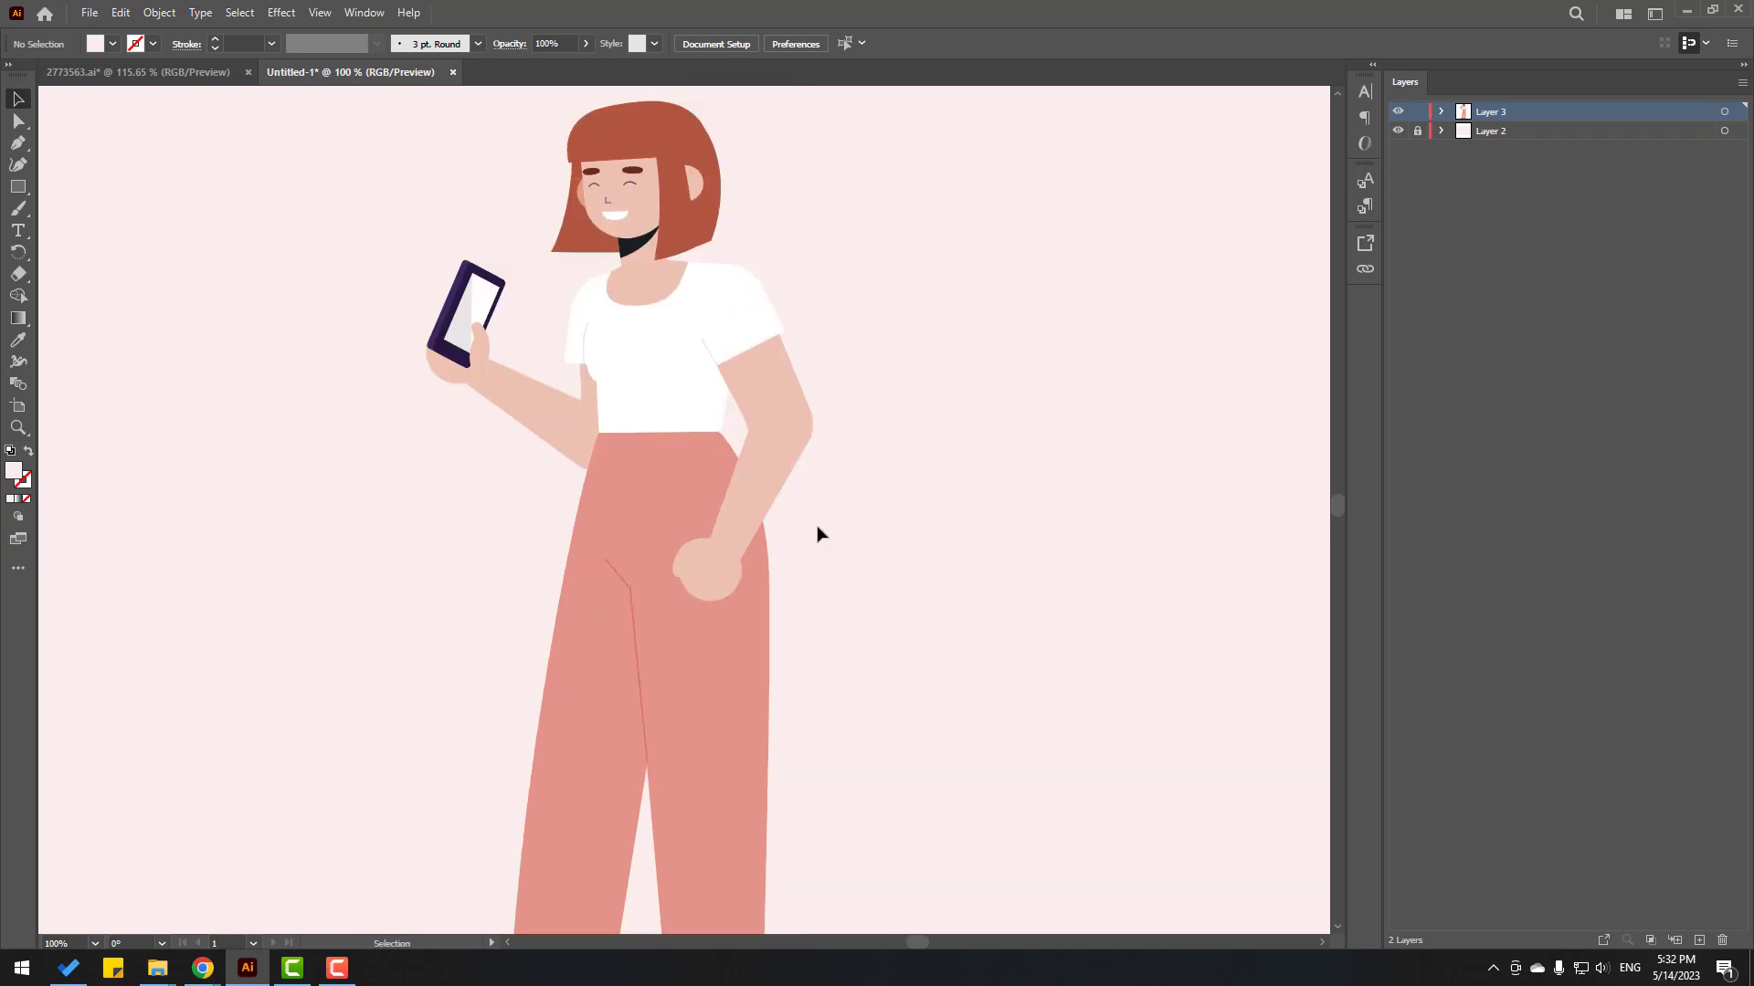
pyautogui.click(700, 570)
pyautogui.scroll(4, 694, 562)
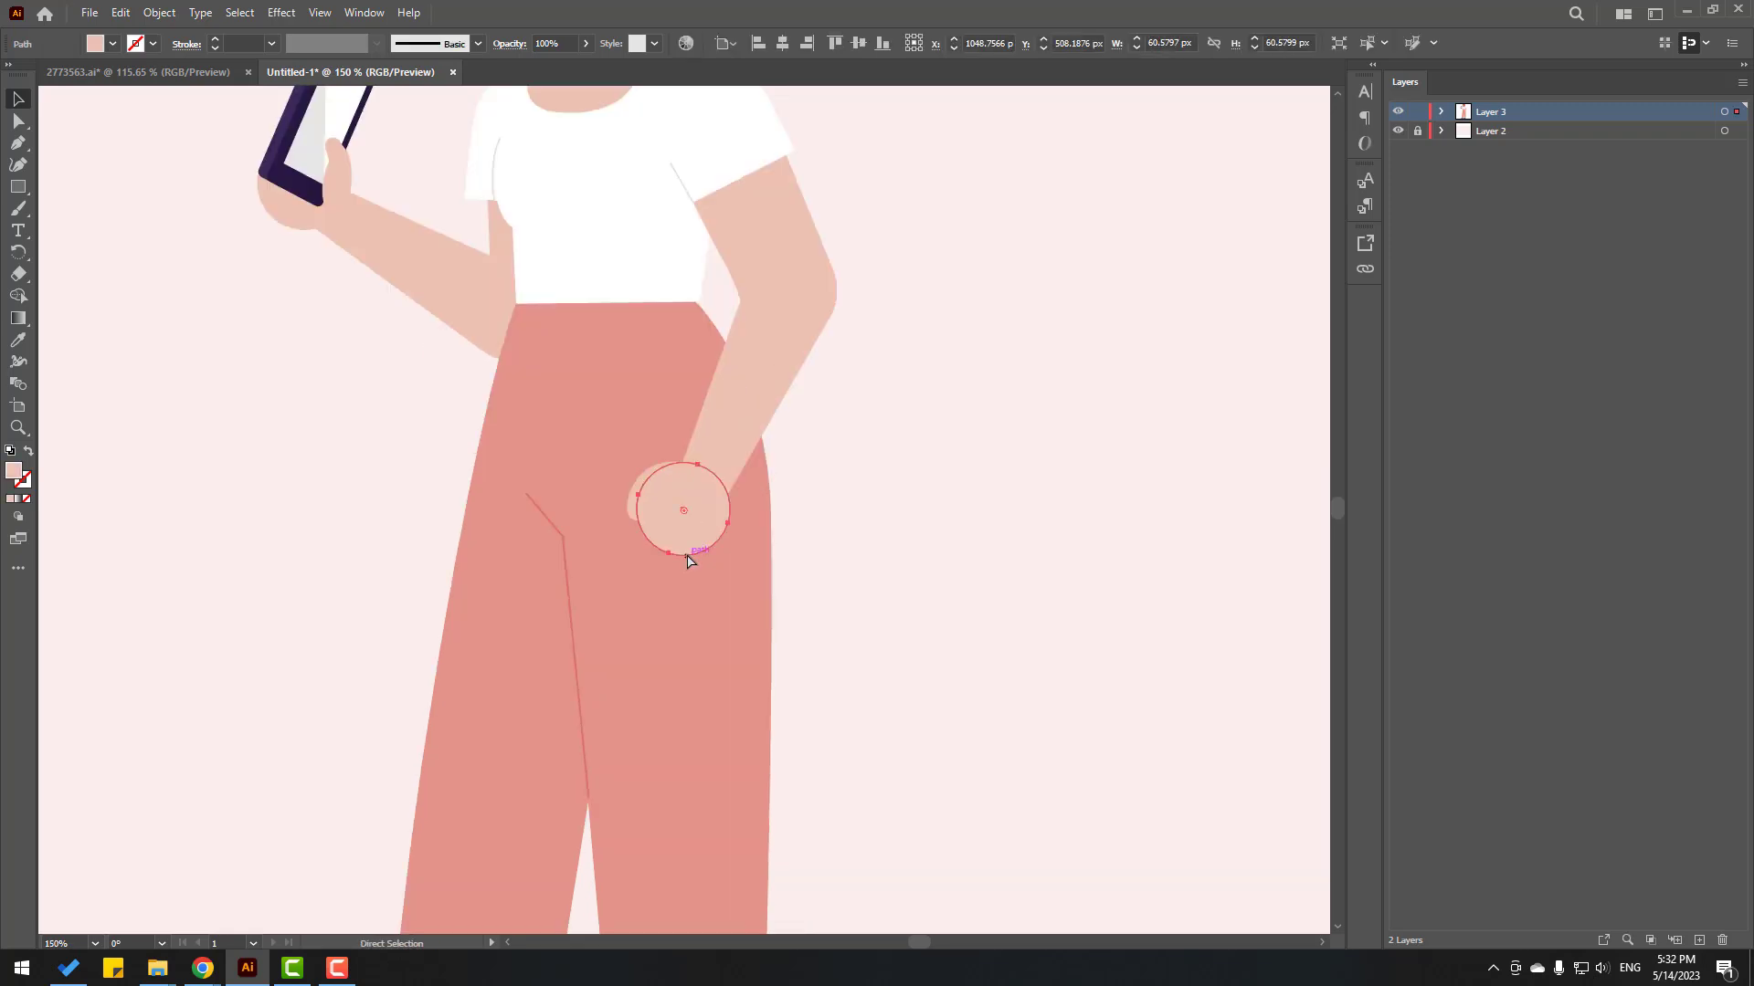
pyautogui.press('ctrl')
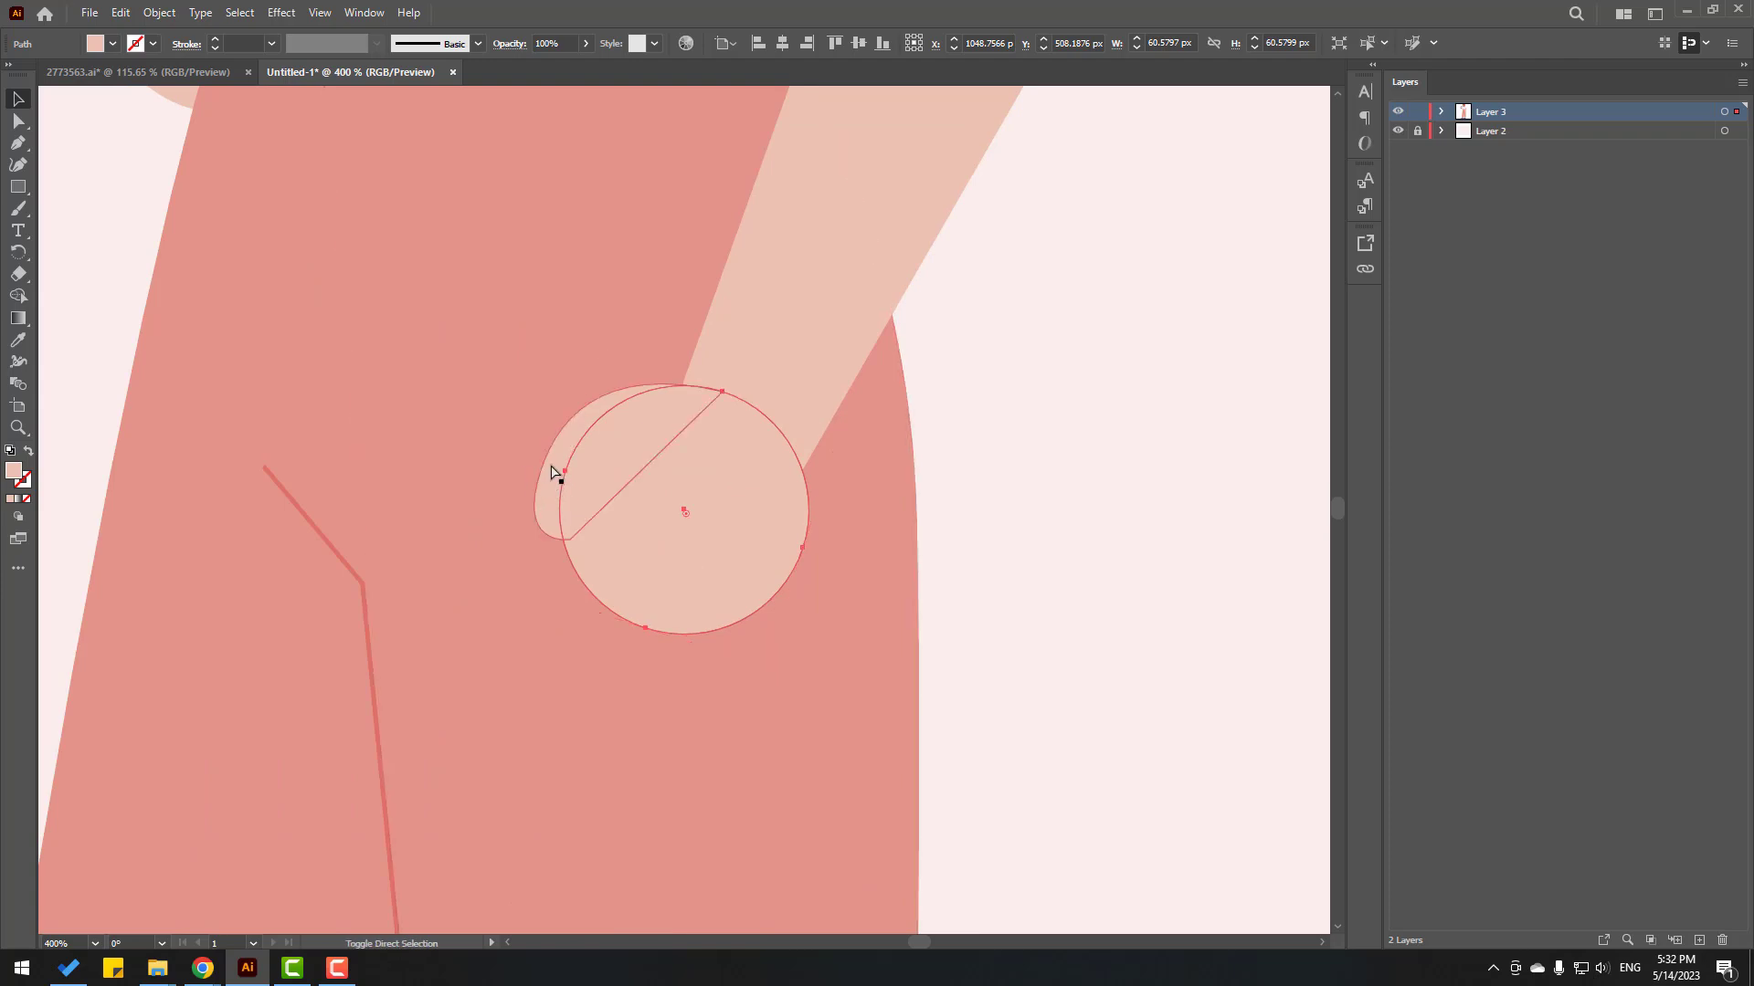
pyautogui.hotkey('ctrl', '-')
pyautogui.hotkey('ctrl', '-')
pyautogui.hotkey('ctrl', '-')
pyautogui.hotkey('ctrl', '-')
pyautogui.hotkey('ctrl', '-')
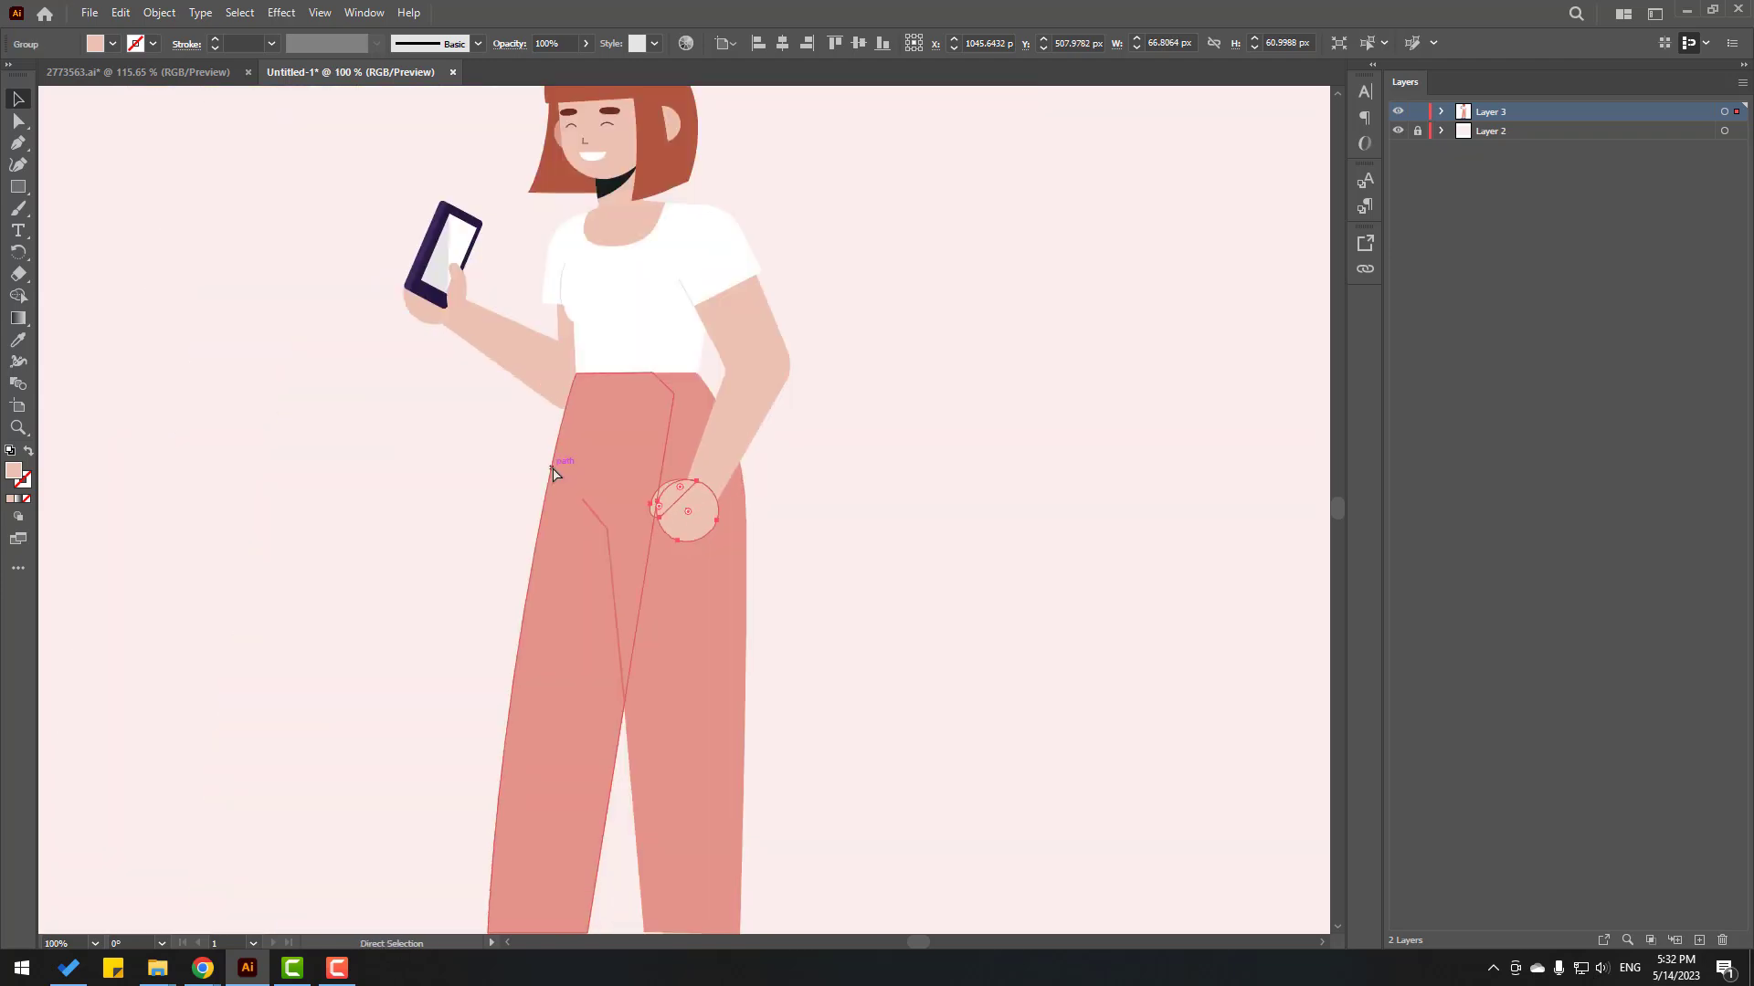
pyautogui.hotkey('ctrl', 'x')
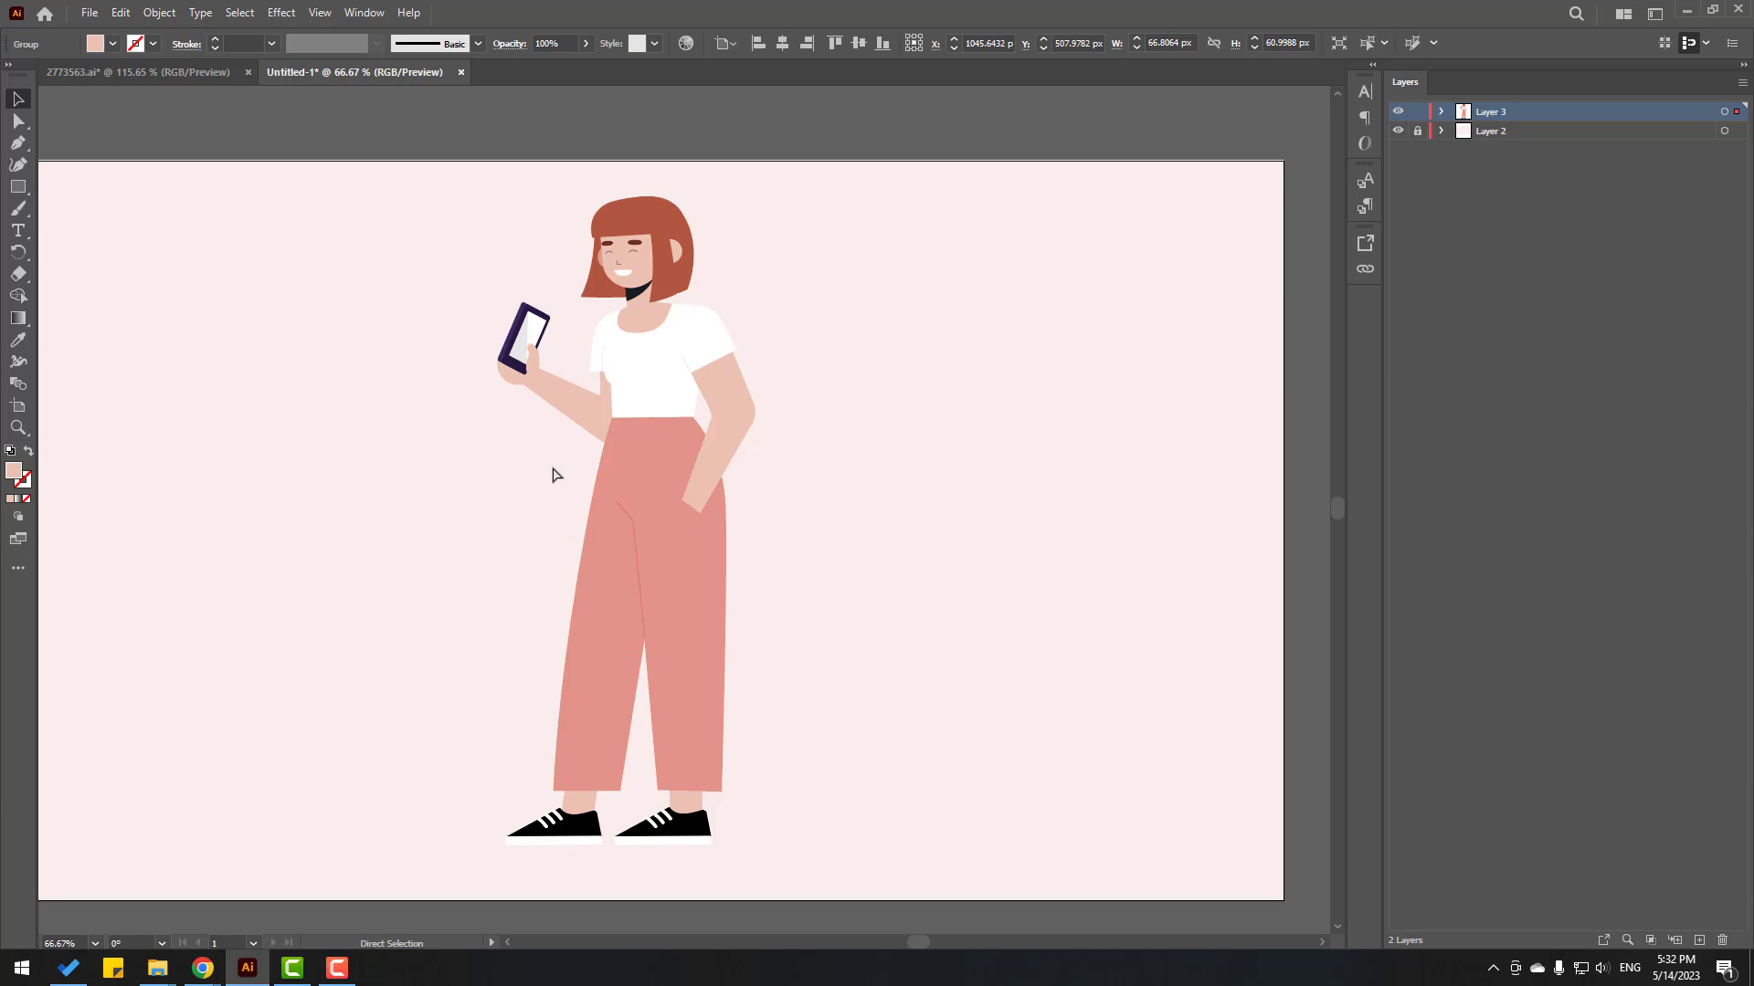
# Step: Create a new layer above Layer 3, paste the cut hand in place on it and check it by toggling the layer's visibility
pyautogui.click(1700, 941)
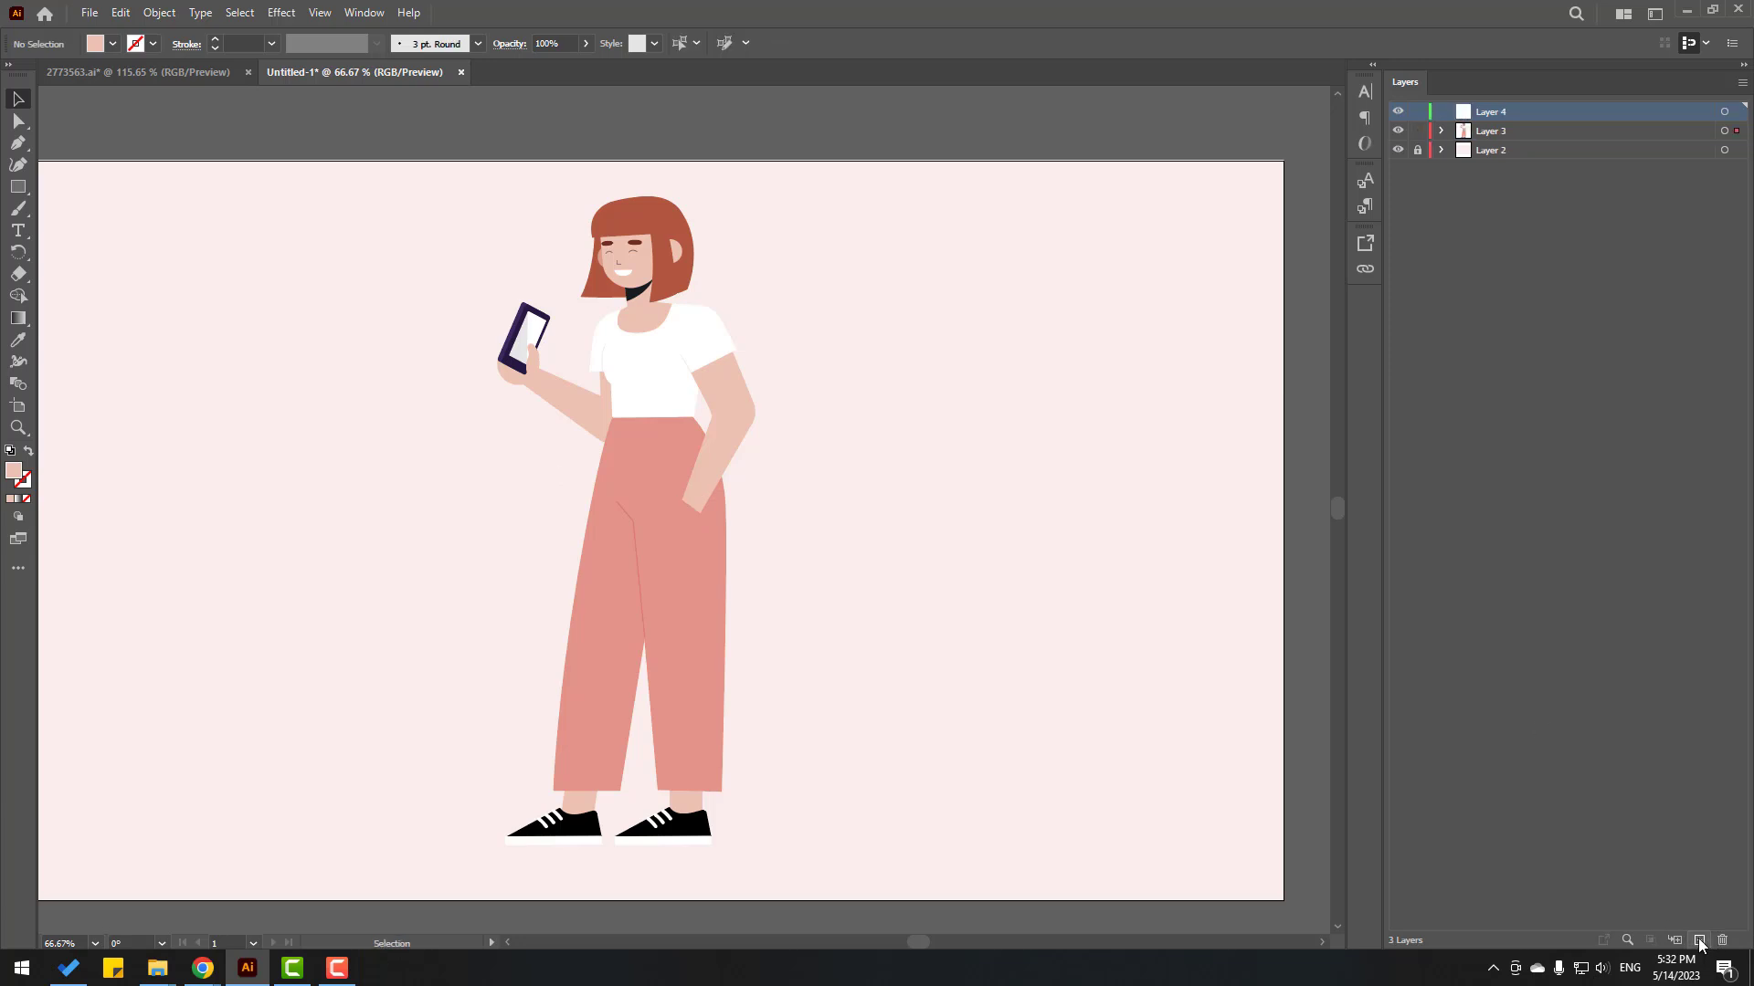
pyautogui.hotkey('ctrl', 'f')
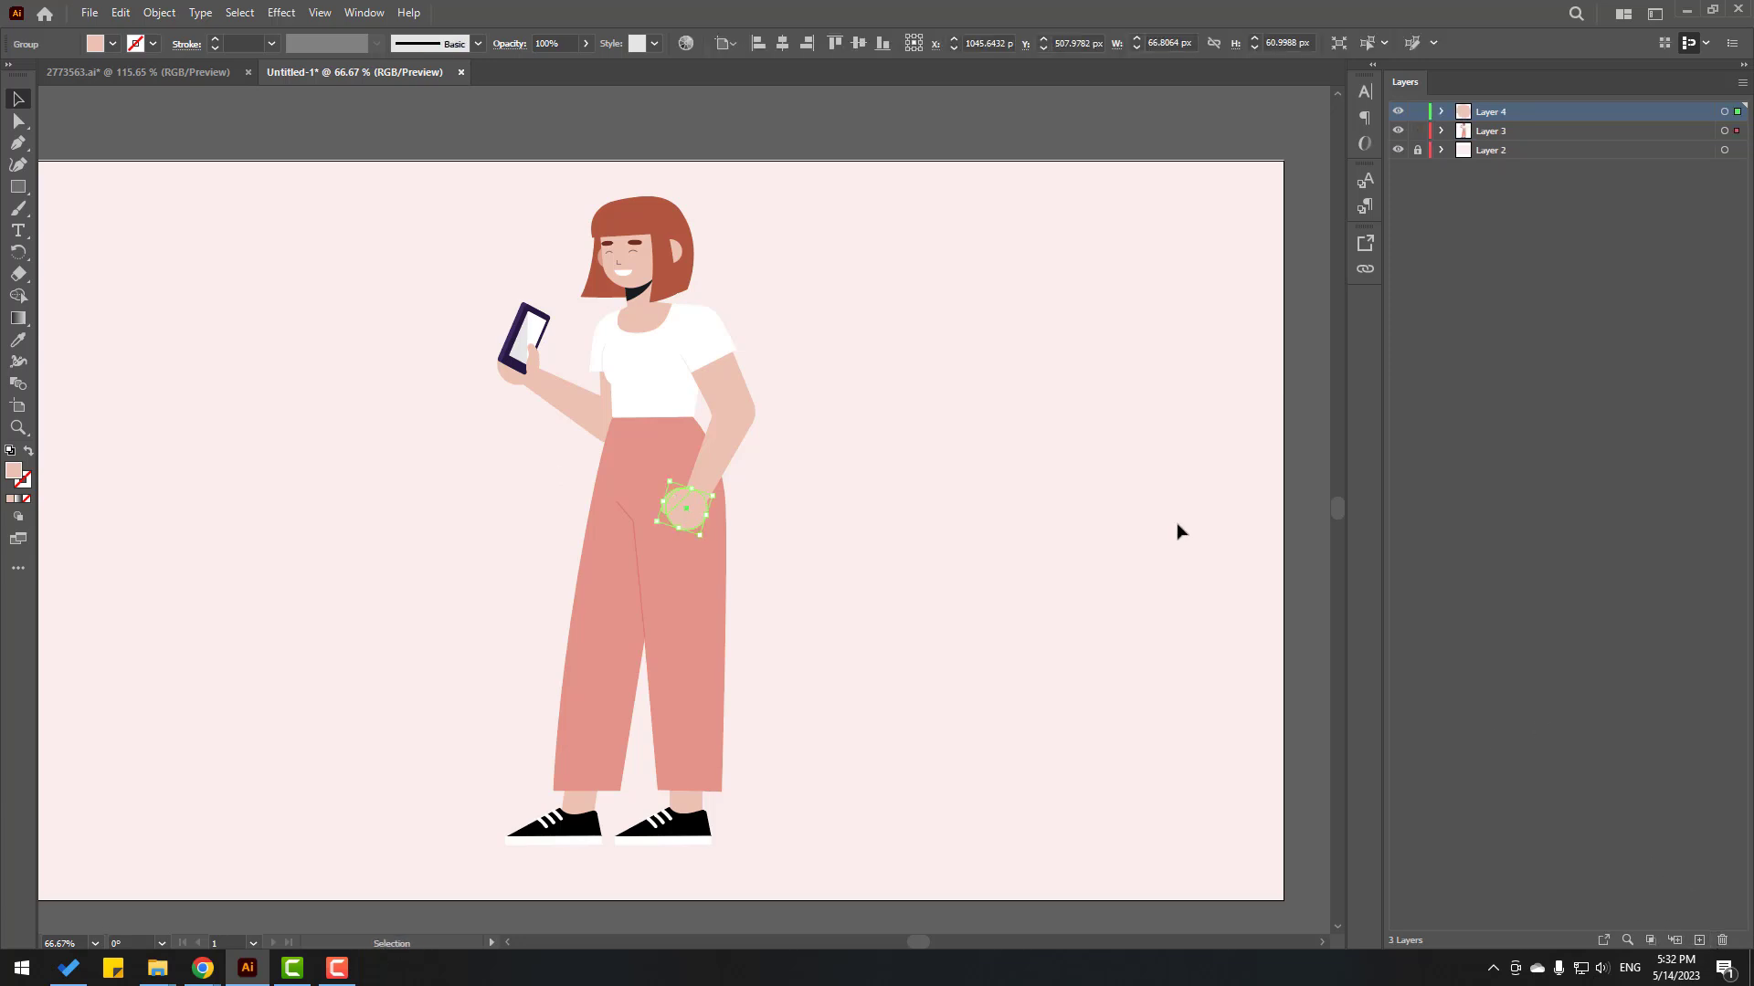
pyautogui.hotkey('ctrl', '=')
pyautogui.hotkey('ctrl', '=')
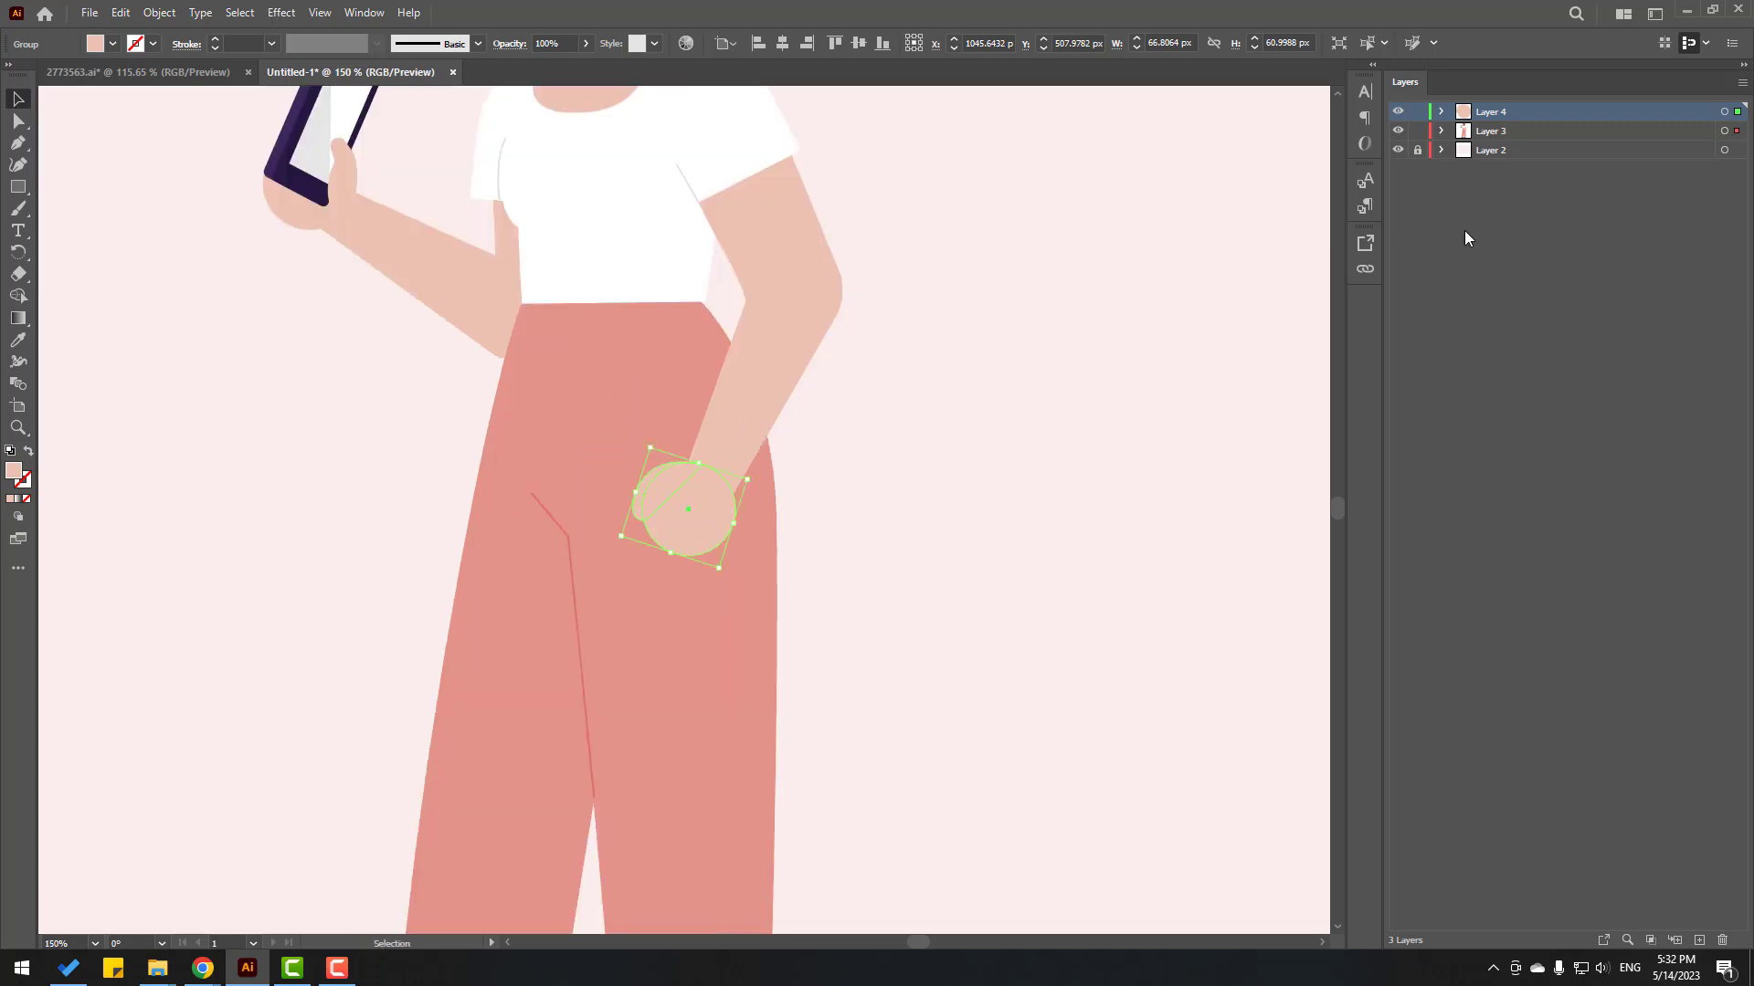
pyautogui.click(1397, 110)
pyautogui.click(1397, 110)
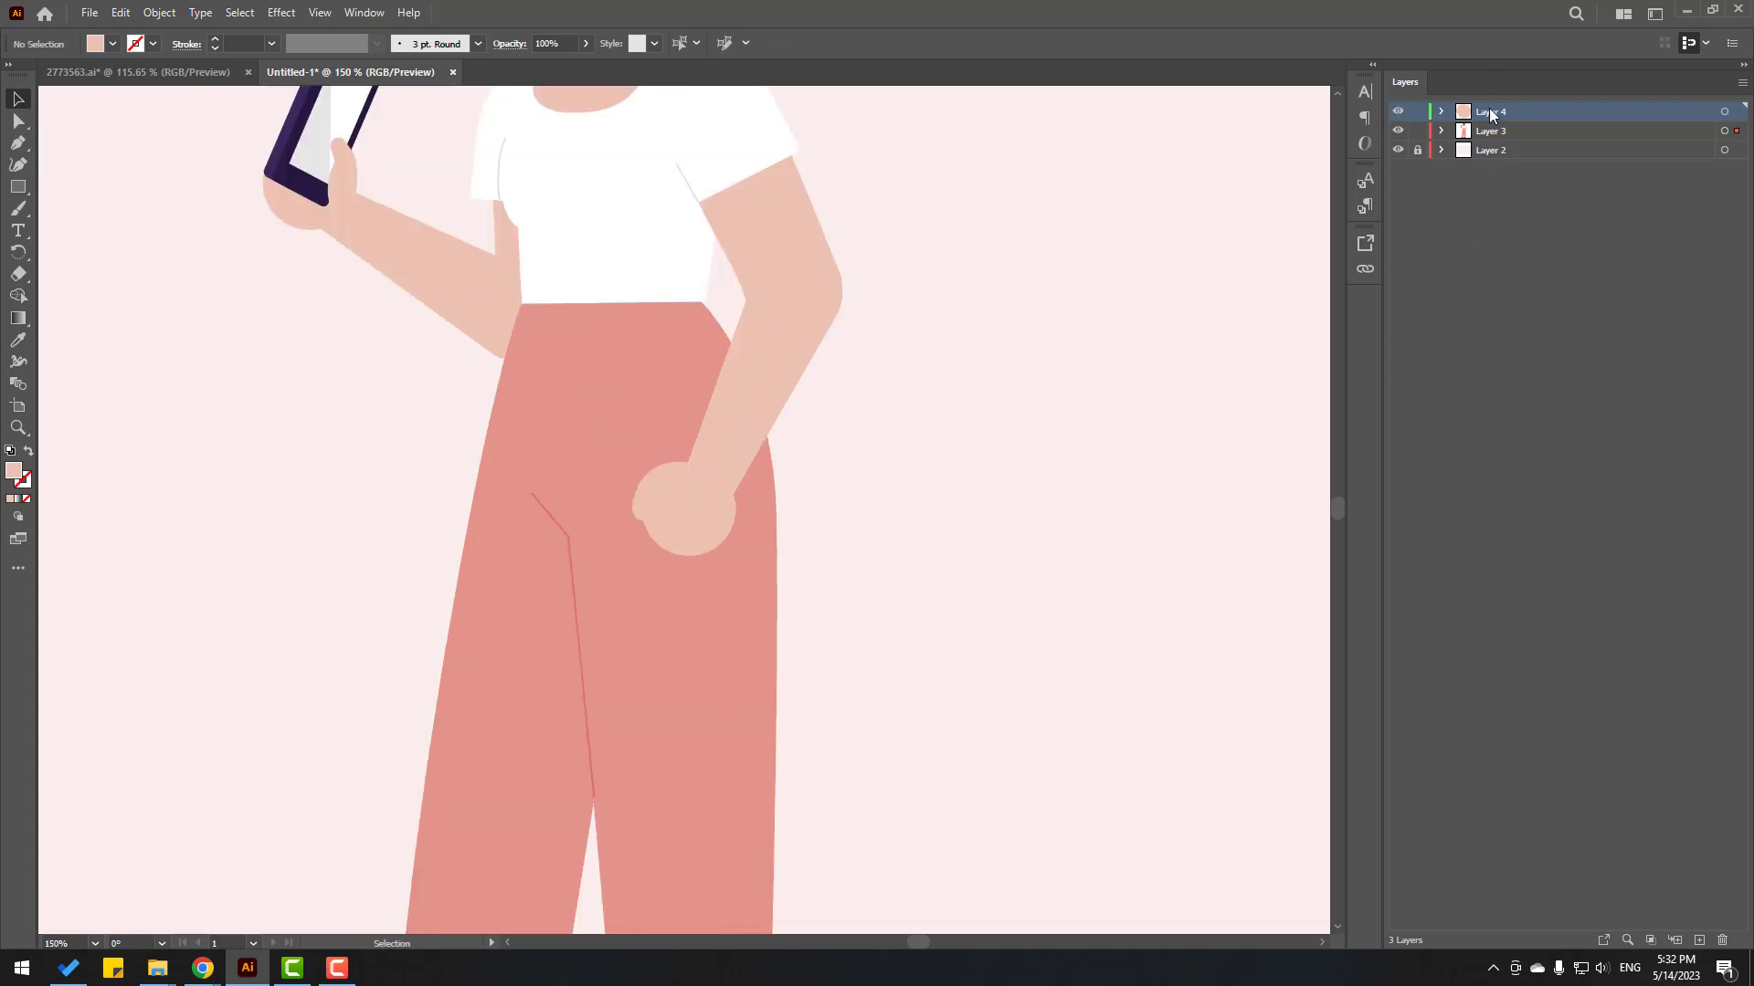
# Step: Rename the hand's layer to 1 and hide it
pyautogui.doubleClick(1488, 110)
pyautogui.write('1')
pyautogui.press('Return')
pyautogui.click(1396, 112)
# Step: Cut the forearm of the arm at the hip from Layer 3 and paste it in place on a new layer
pyautogui.scroll(2, 818, 560)
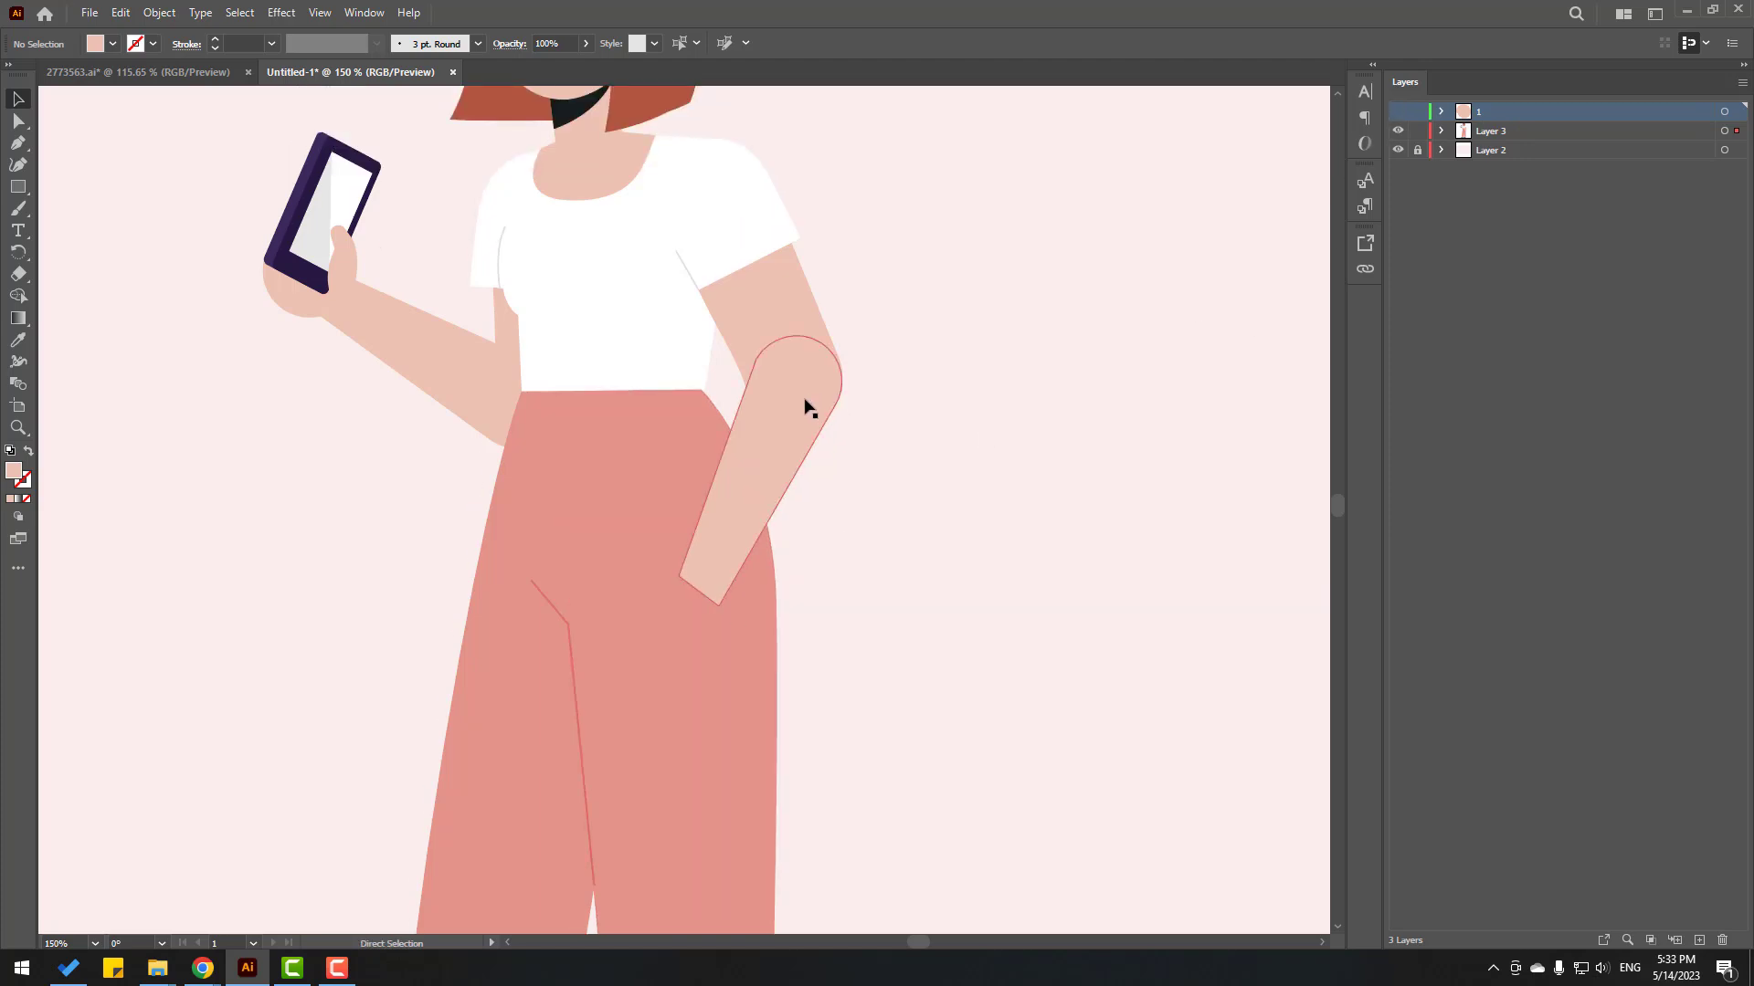
pyautogui.press('ctrl')
pyautogui.keyDown('ctrl'); pyautogui.click(787, 385); pyautogui.keyUp('ctrl')
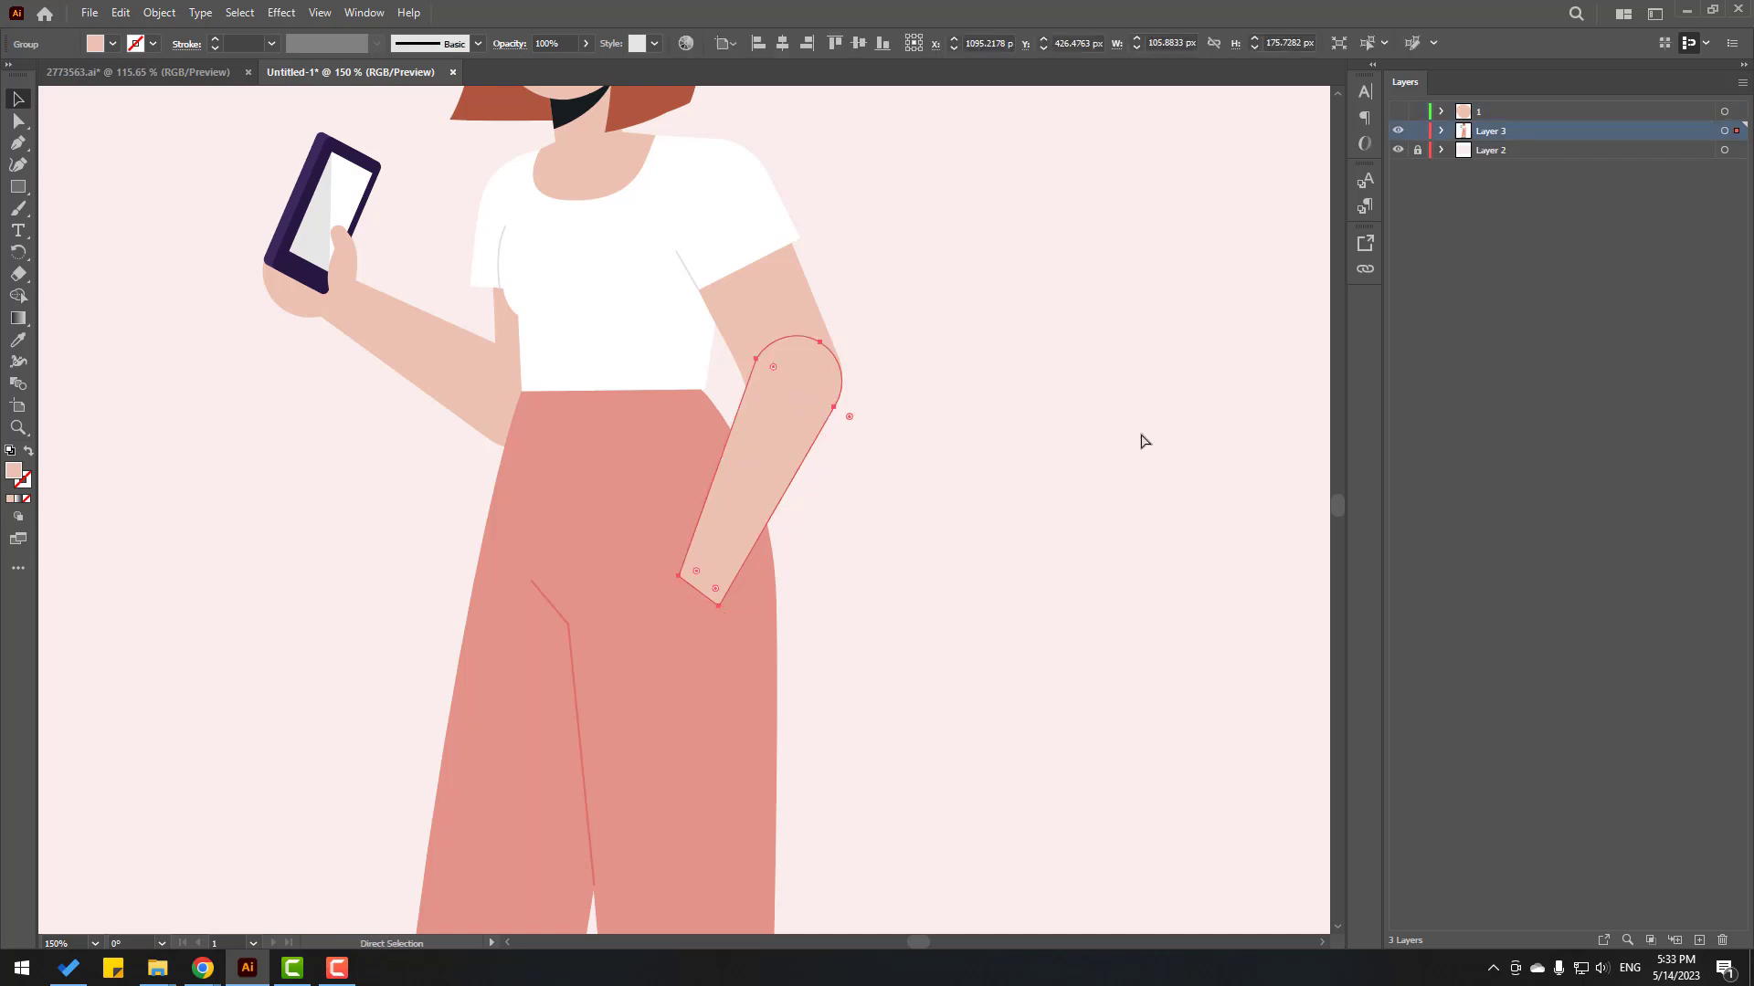
pyautogui.press('Delete')
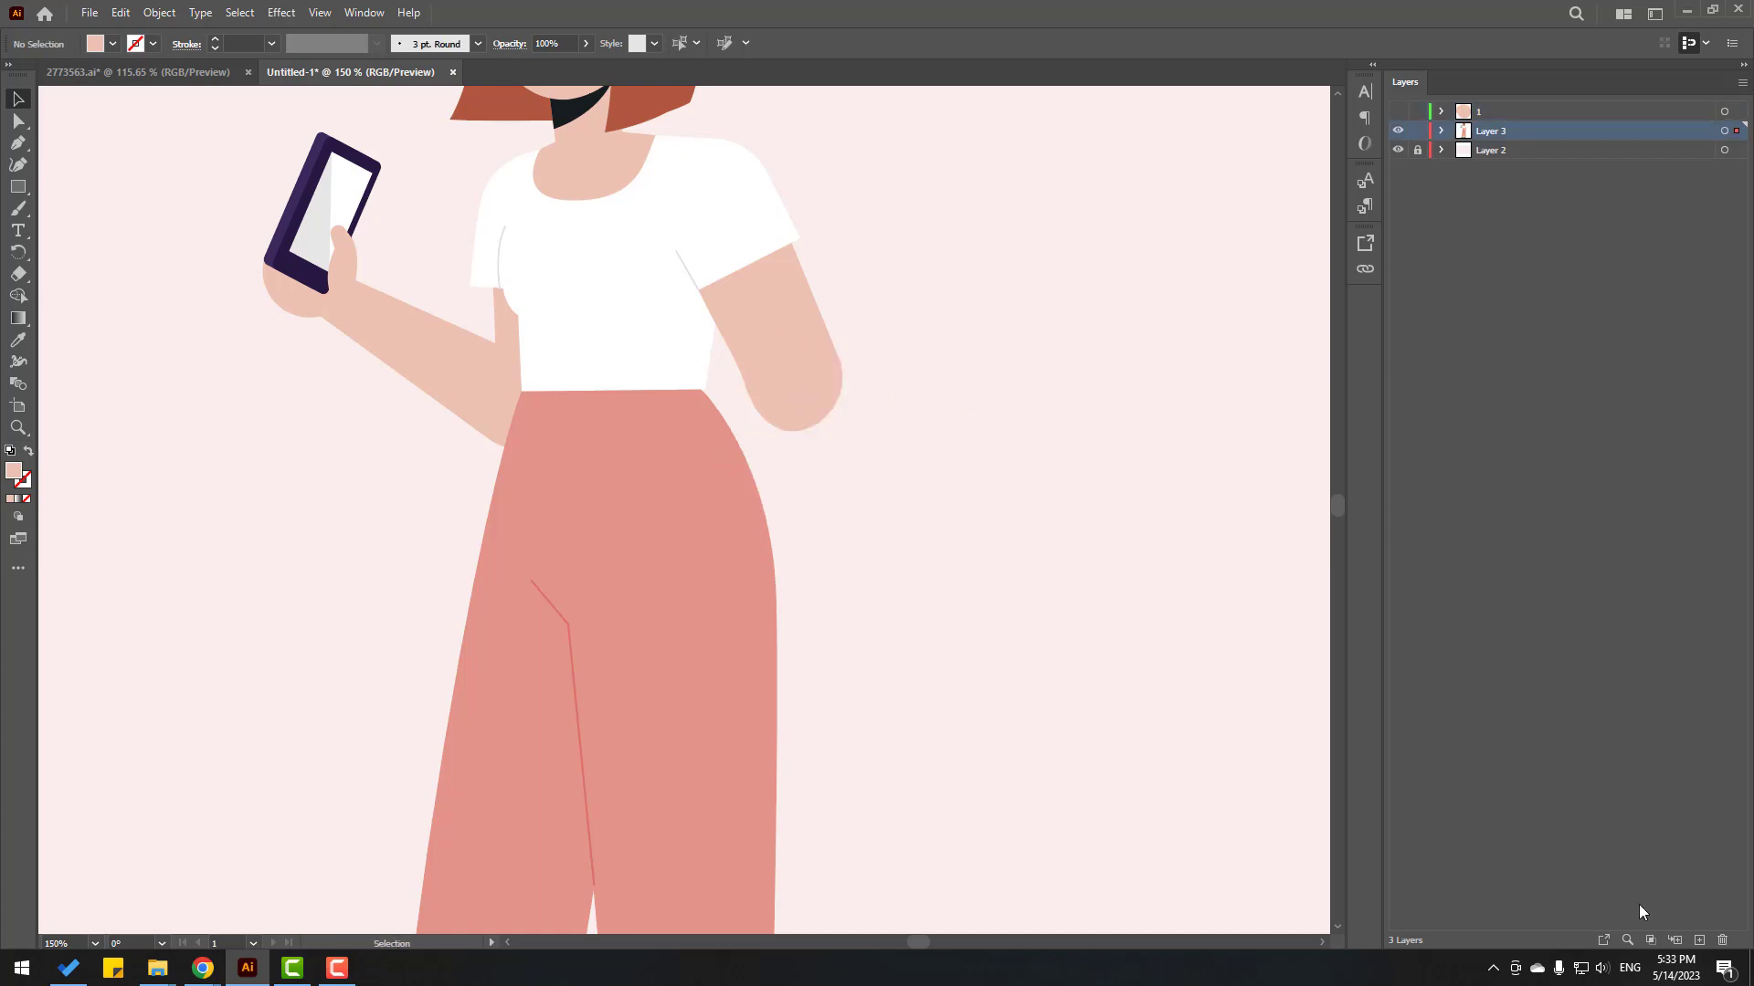
pyautogui.click(1699, 941)
pyautogui.hotkey('ctrl', 'f')
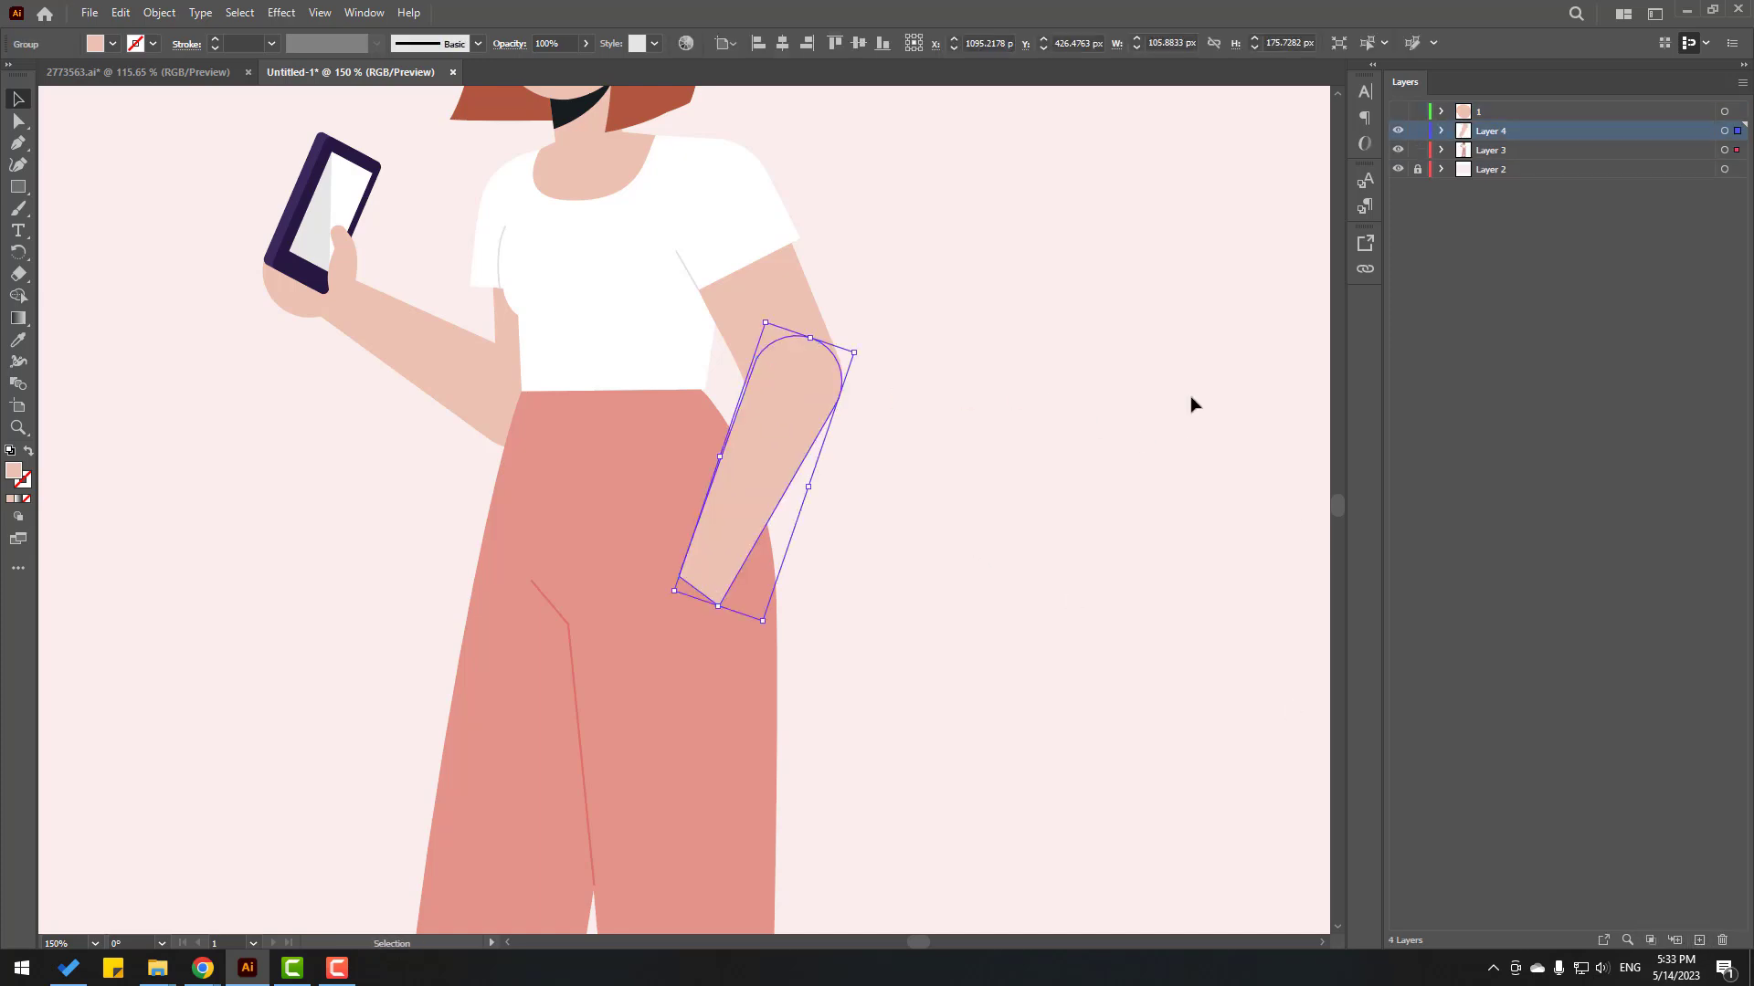
# Step: Rename the forearm's layer to 2 and check its contents by toggling its visibility
pyautogui.doubleClick(1489, 131)
pyautogui.write('2')
pyautogui.press('Return')
pyautogui.click(1397, 131)
pyautogui.click(1397, 130)
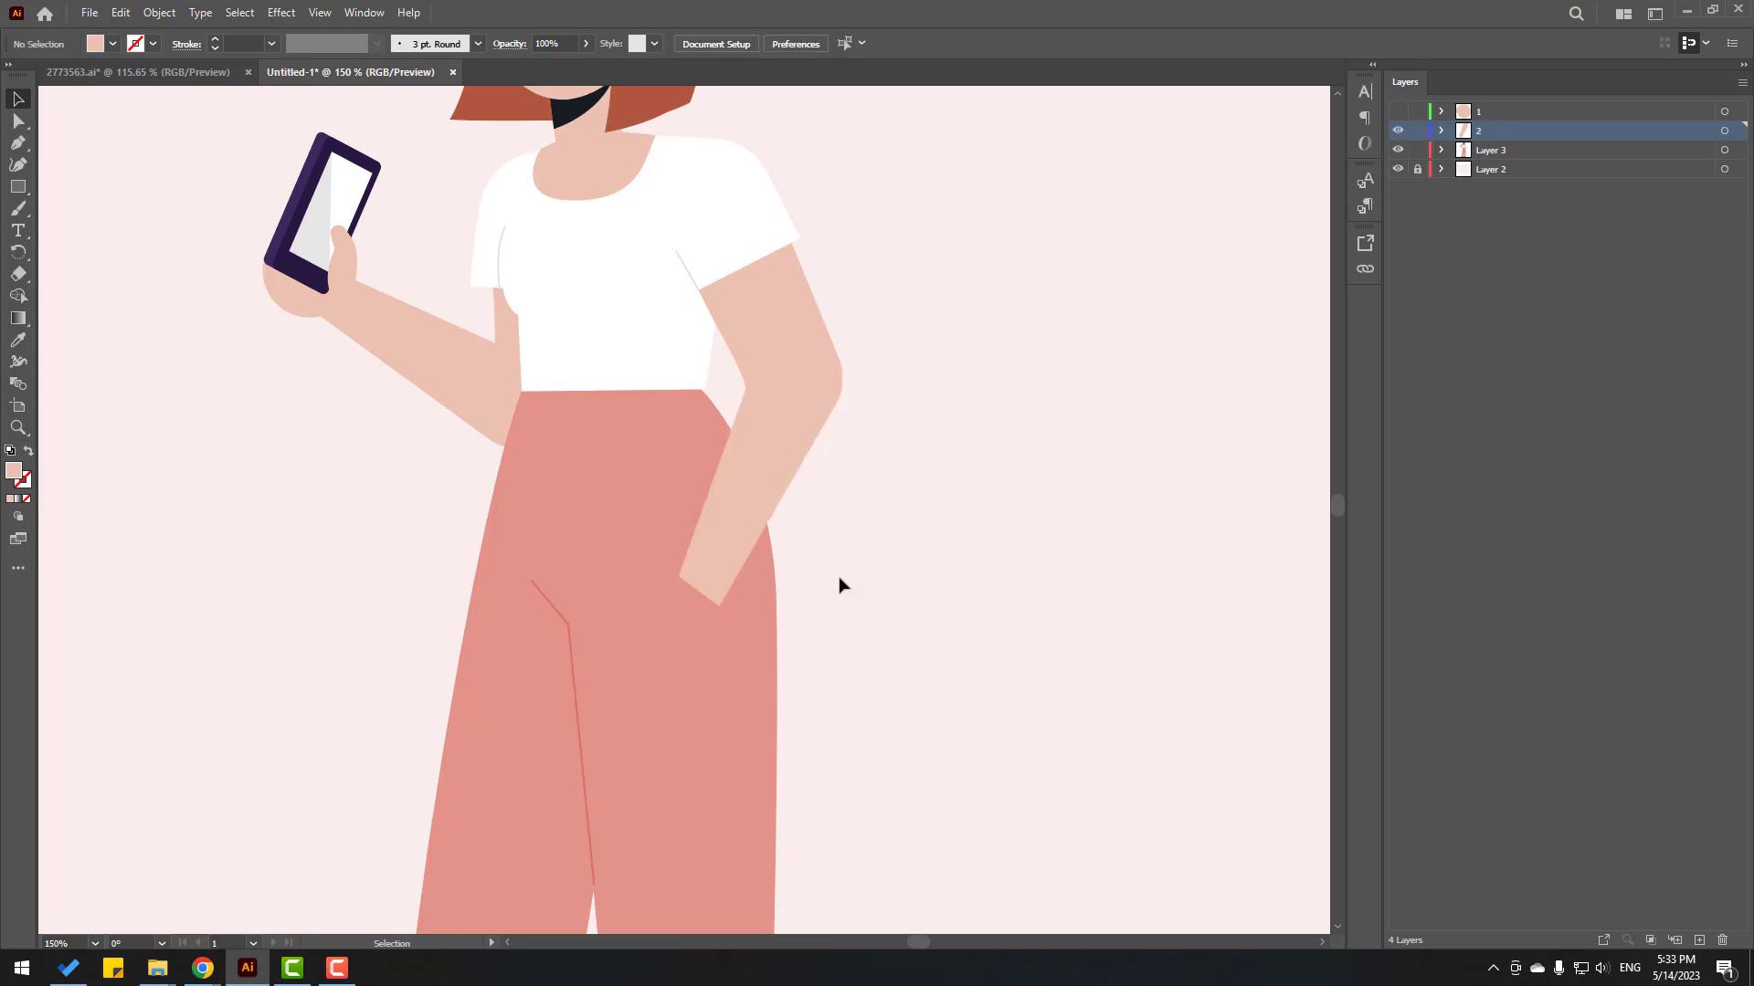
# Step: Fully round the corners at the wrist end of the forearm with the Direct Selection tool
pyautogui.click(771, 438)
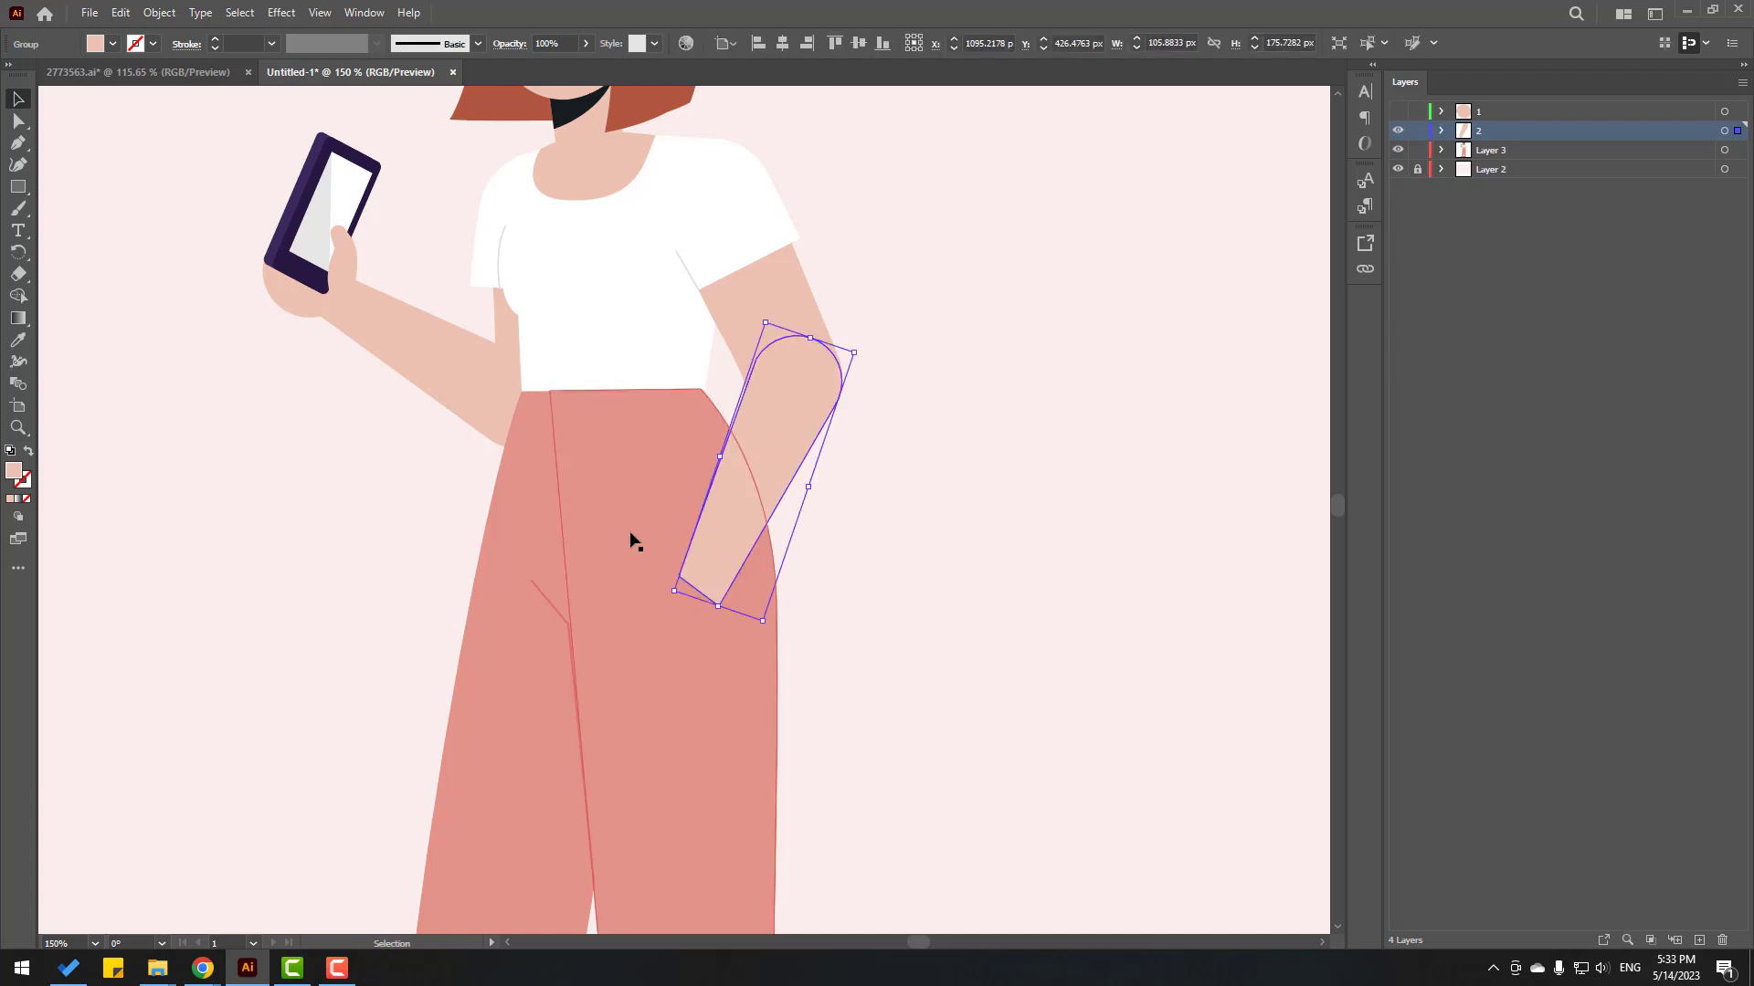
pyautogui.press('a')
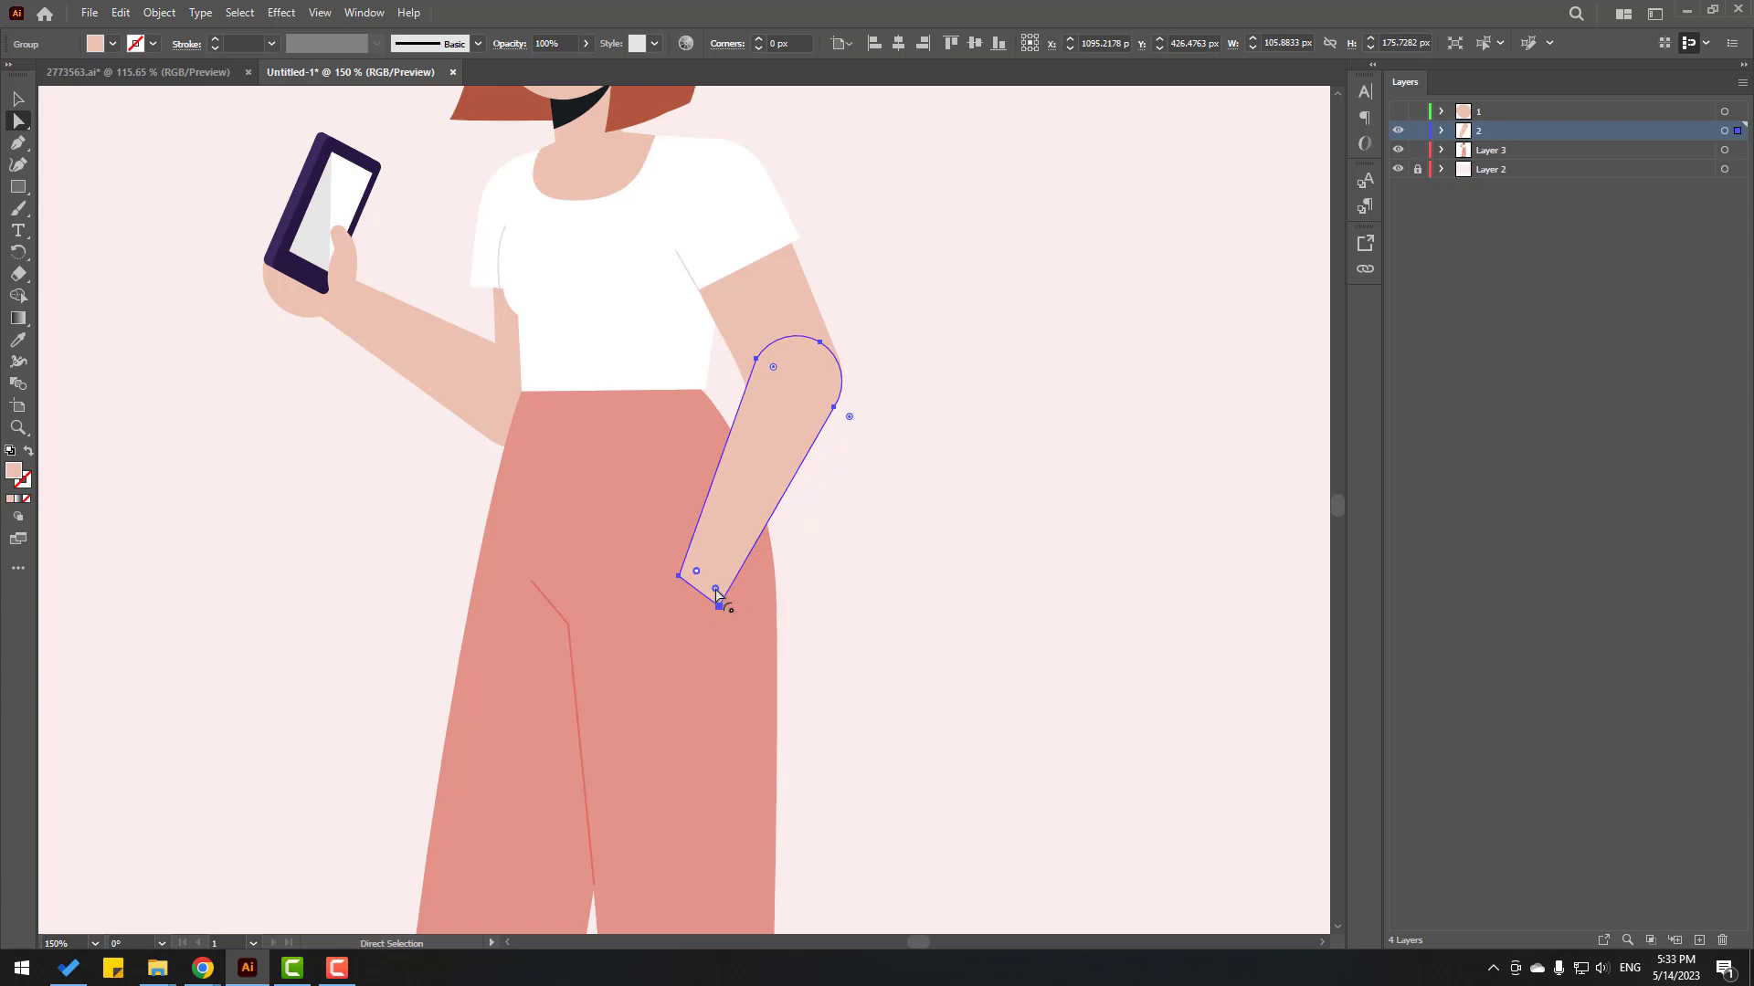
pyautogui.moveTo(716, 591); pyautogui.dragTo(719, 486)
pyautogui.press('v')
pyautogui.click(1193, 424)
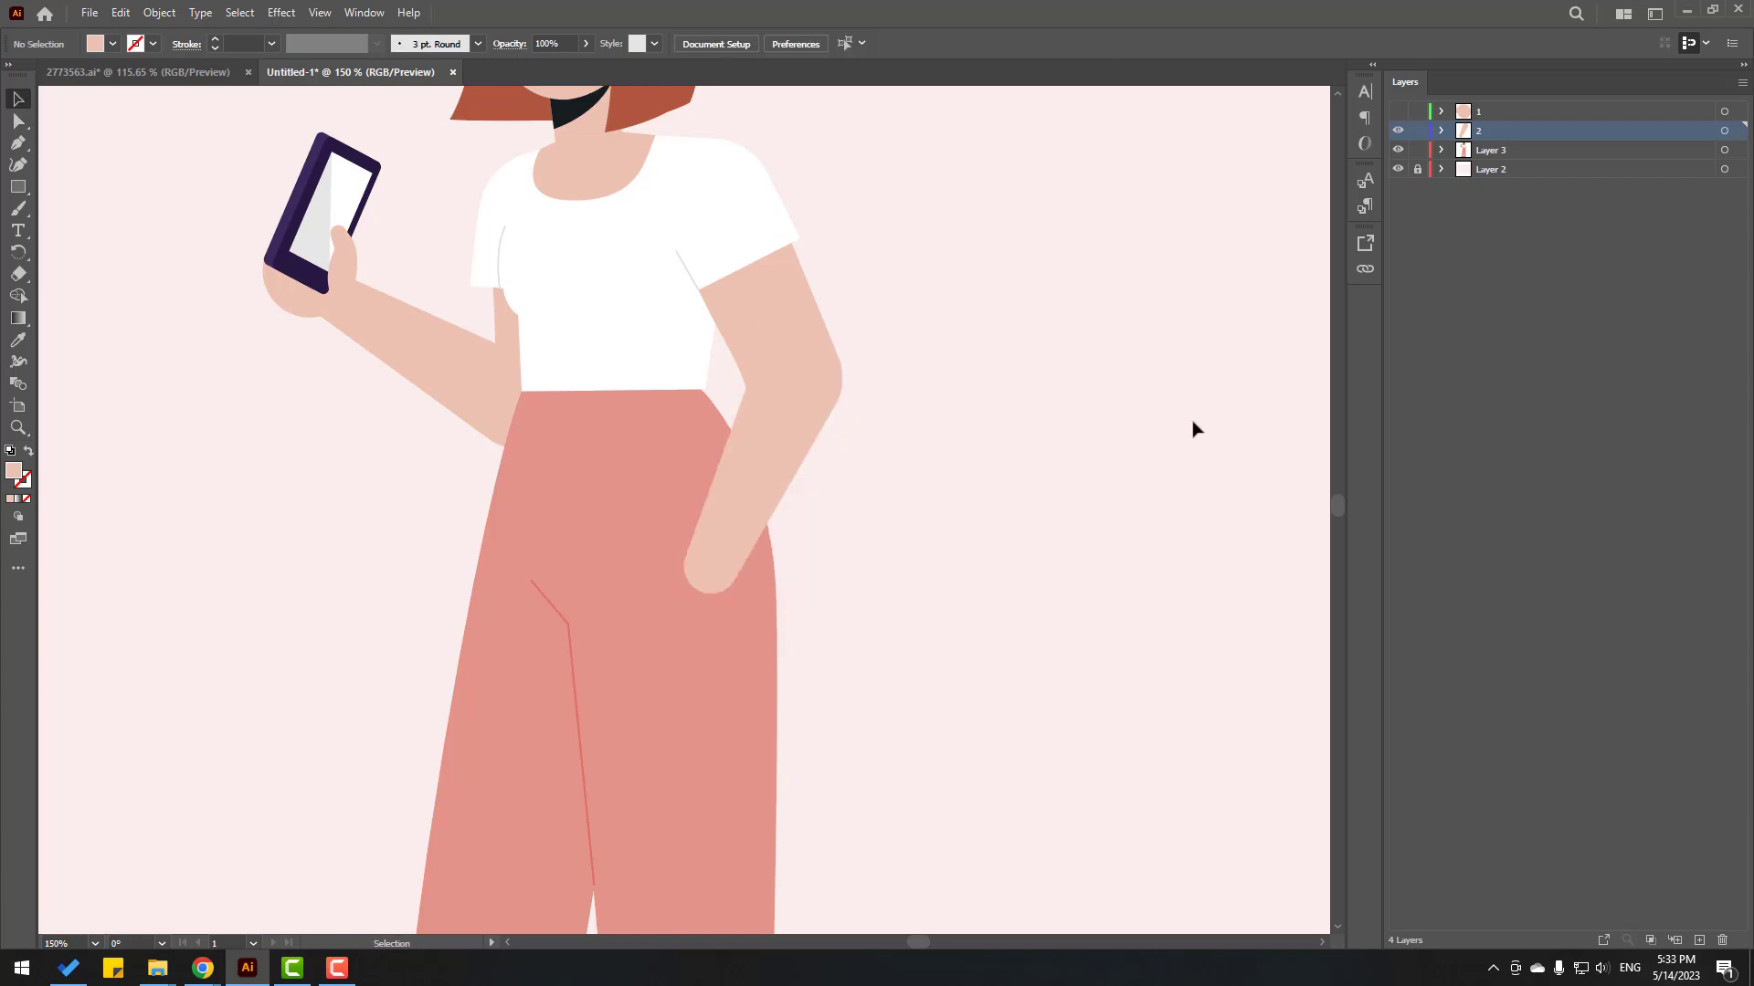
# Step: Check the hand against the rounded wrist by toggling layer 1, and hide layer 2
pyautogui.click(1396, 112)
pyautogui.click(1396, 111)
pyautogui.click(1397, 133)
# Step: Expand the nested groups of Layer 3 and toggle their visibility to locate and select the group with the upper arm and sleeve
pyautogui.scroll(3, 974, 469)
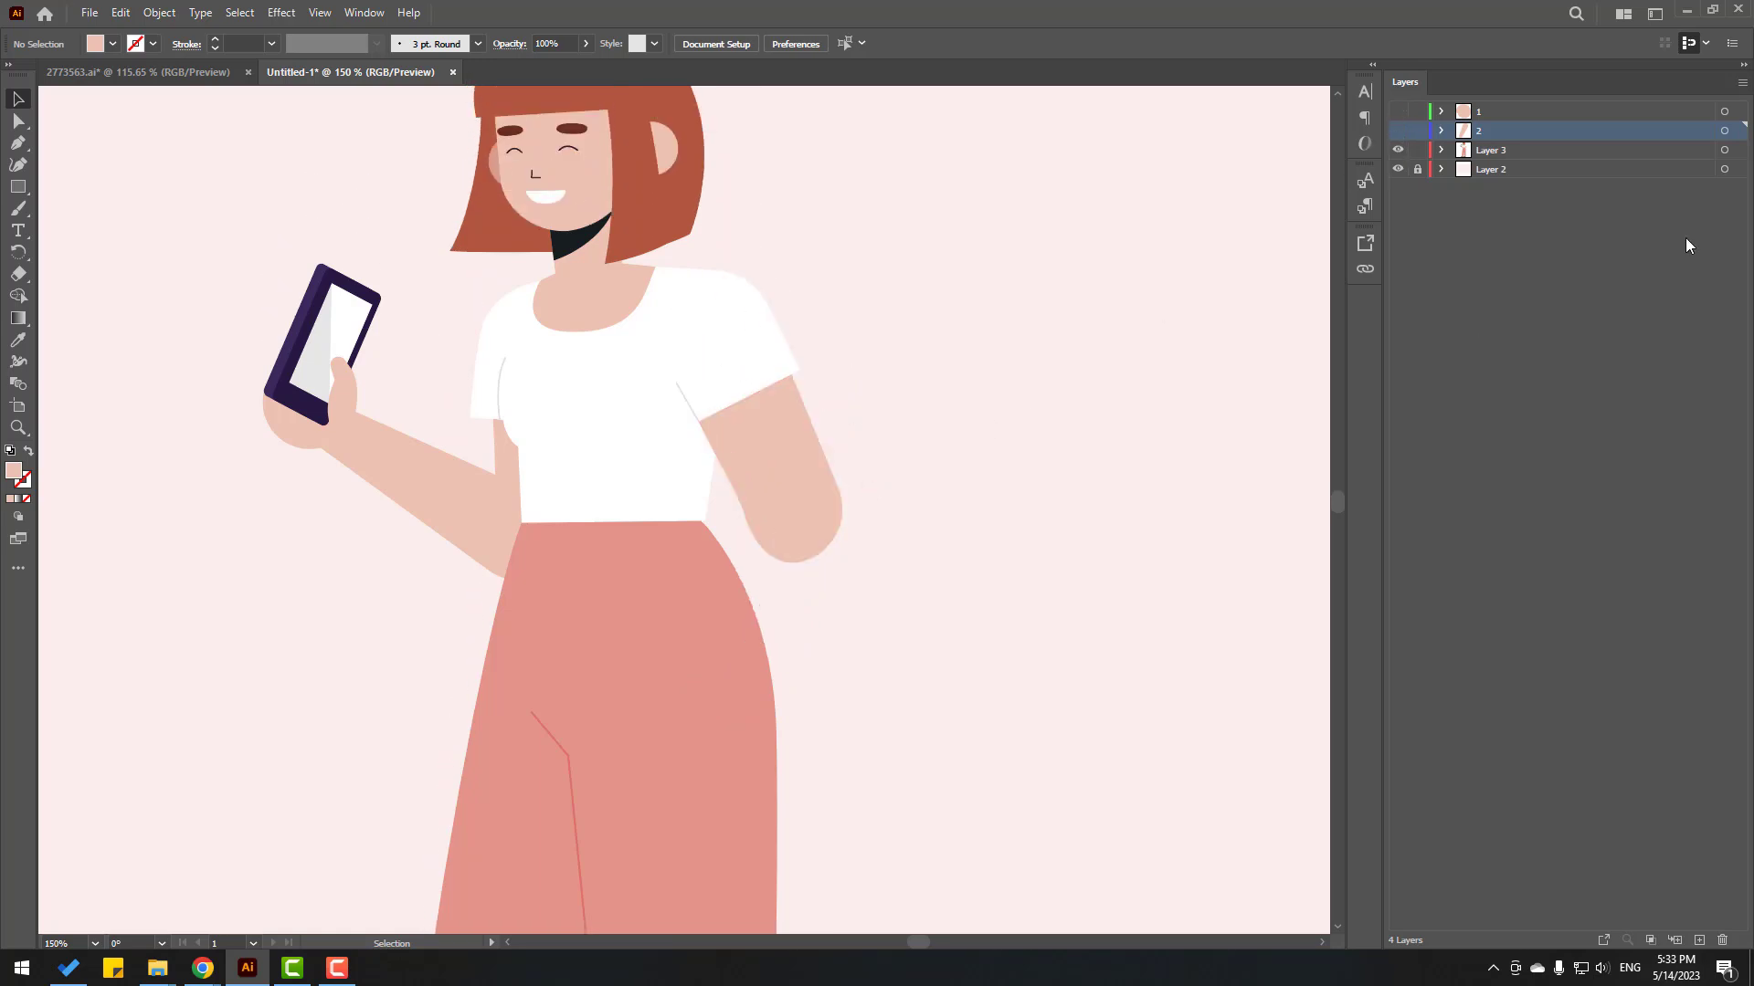
pyautogui.click(1441, 150)
pyautogui.click(1461, 170)
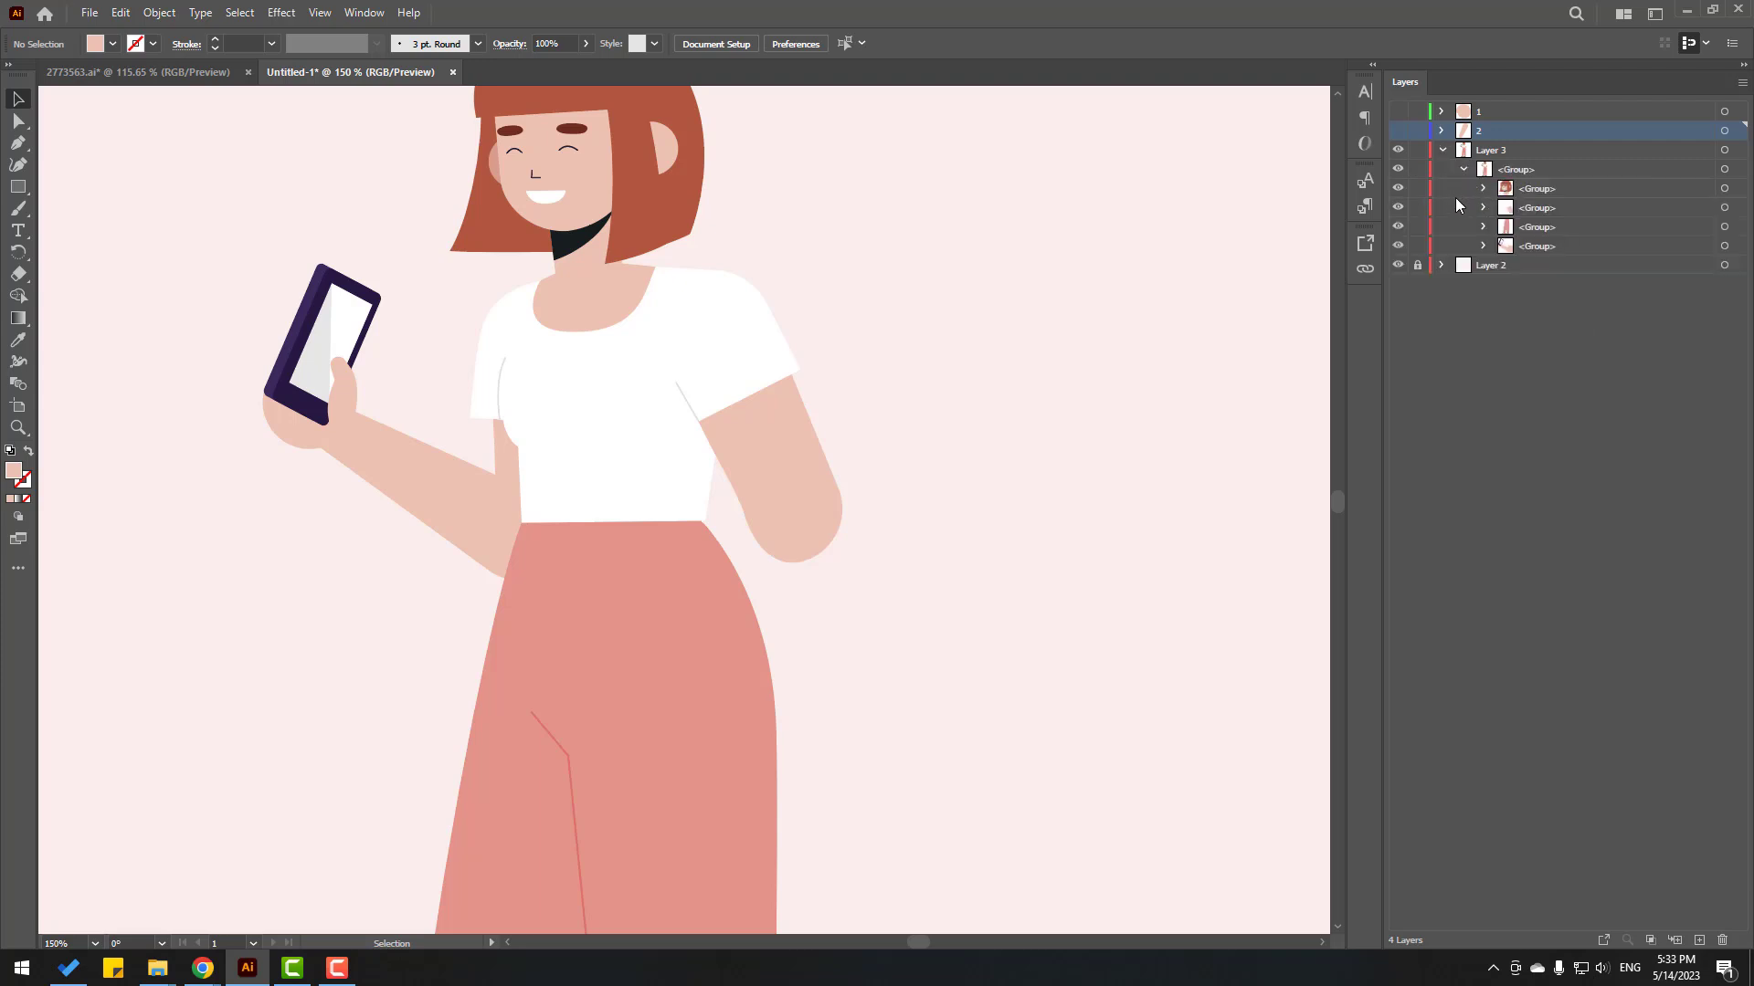
pyautogui.click(1397, 209)
pyautogui.click(1397, 209)
pyautogui.click(1483, 208)
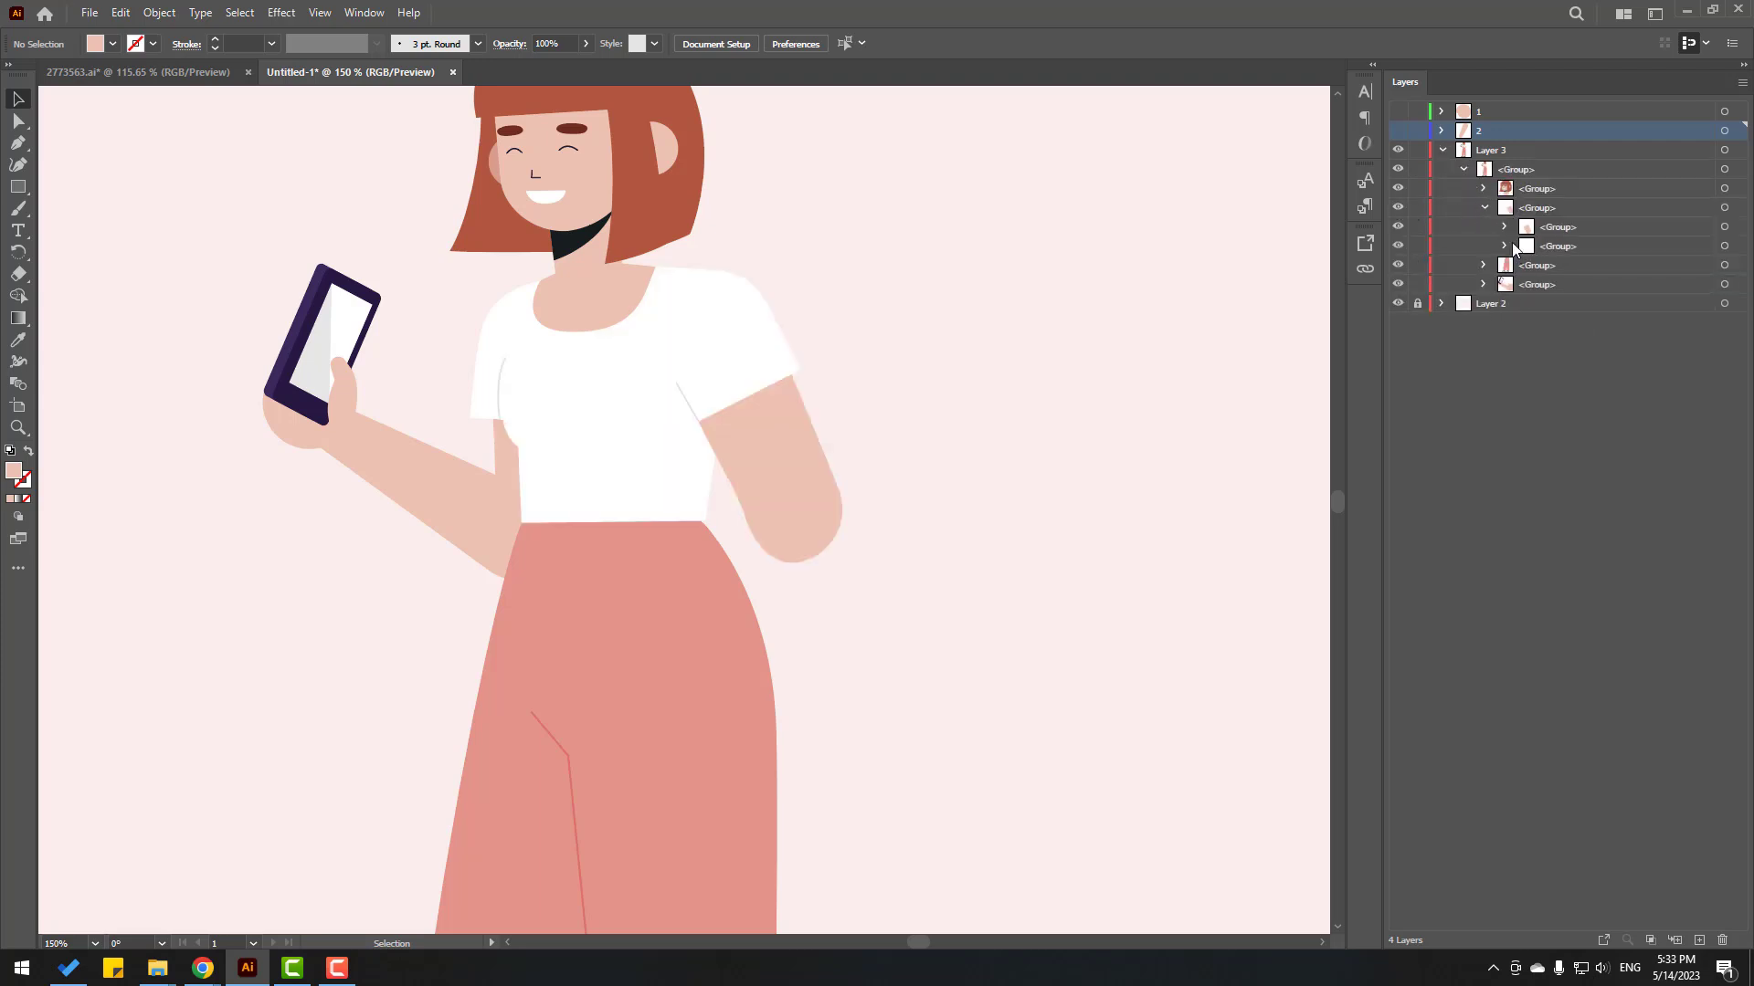
pyautogui.click(1398, 229)
pyautogui.click(1398, 229)
pyautogui.click(1555, 228)
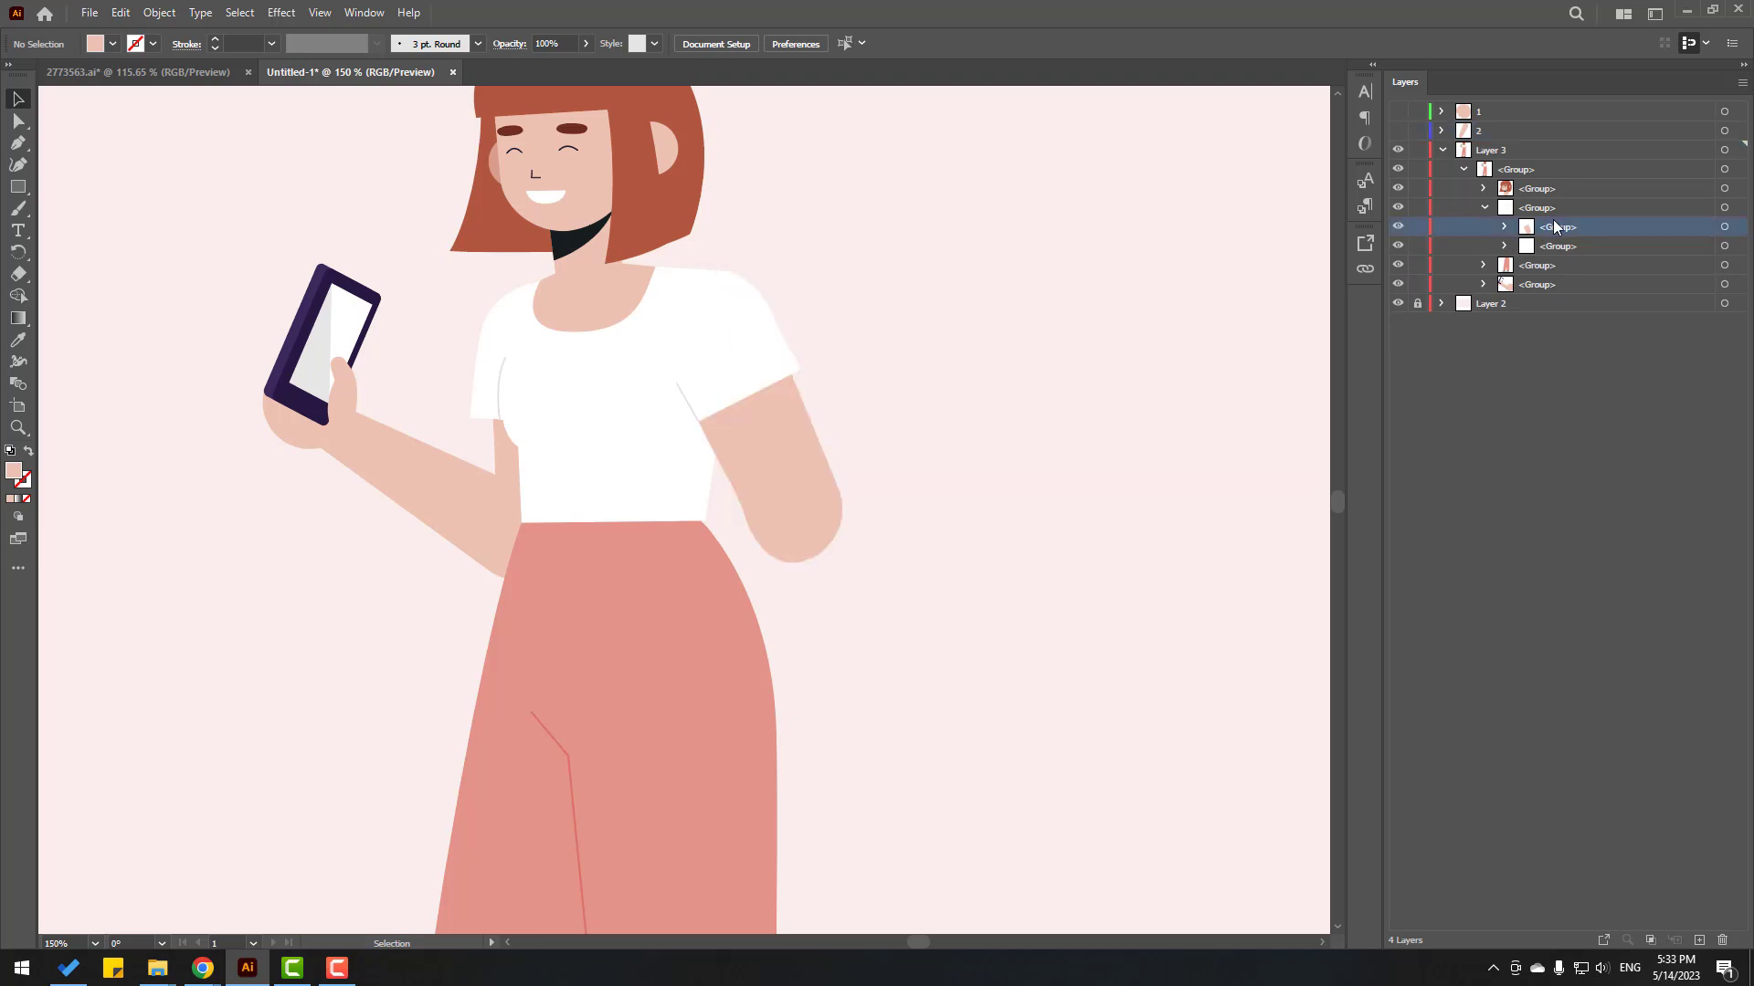
# Step: Move the upper arm and sleeve group into a new layer above Layer 3, check it by toggling visibility, and collapse Layer 3
pyautogui.click(1699, 942)
pyautogui.click(1607, 246)
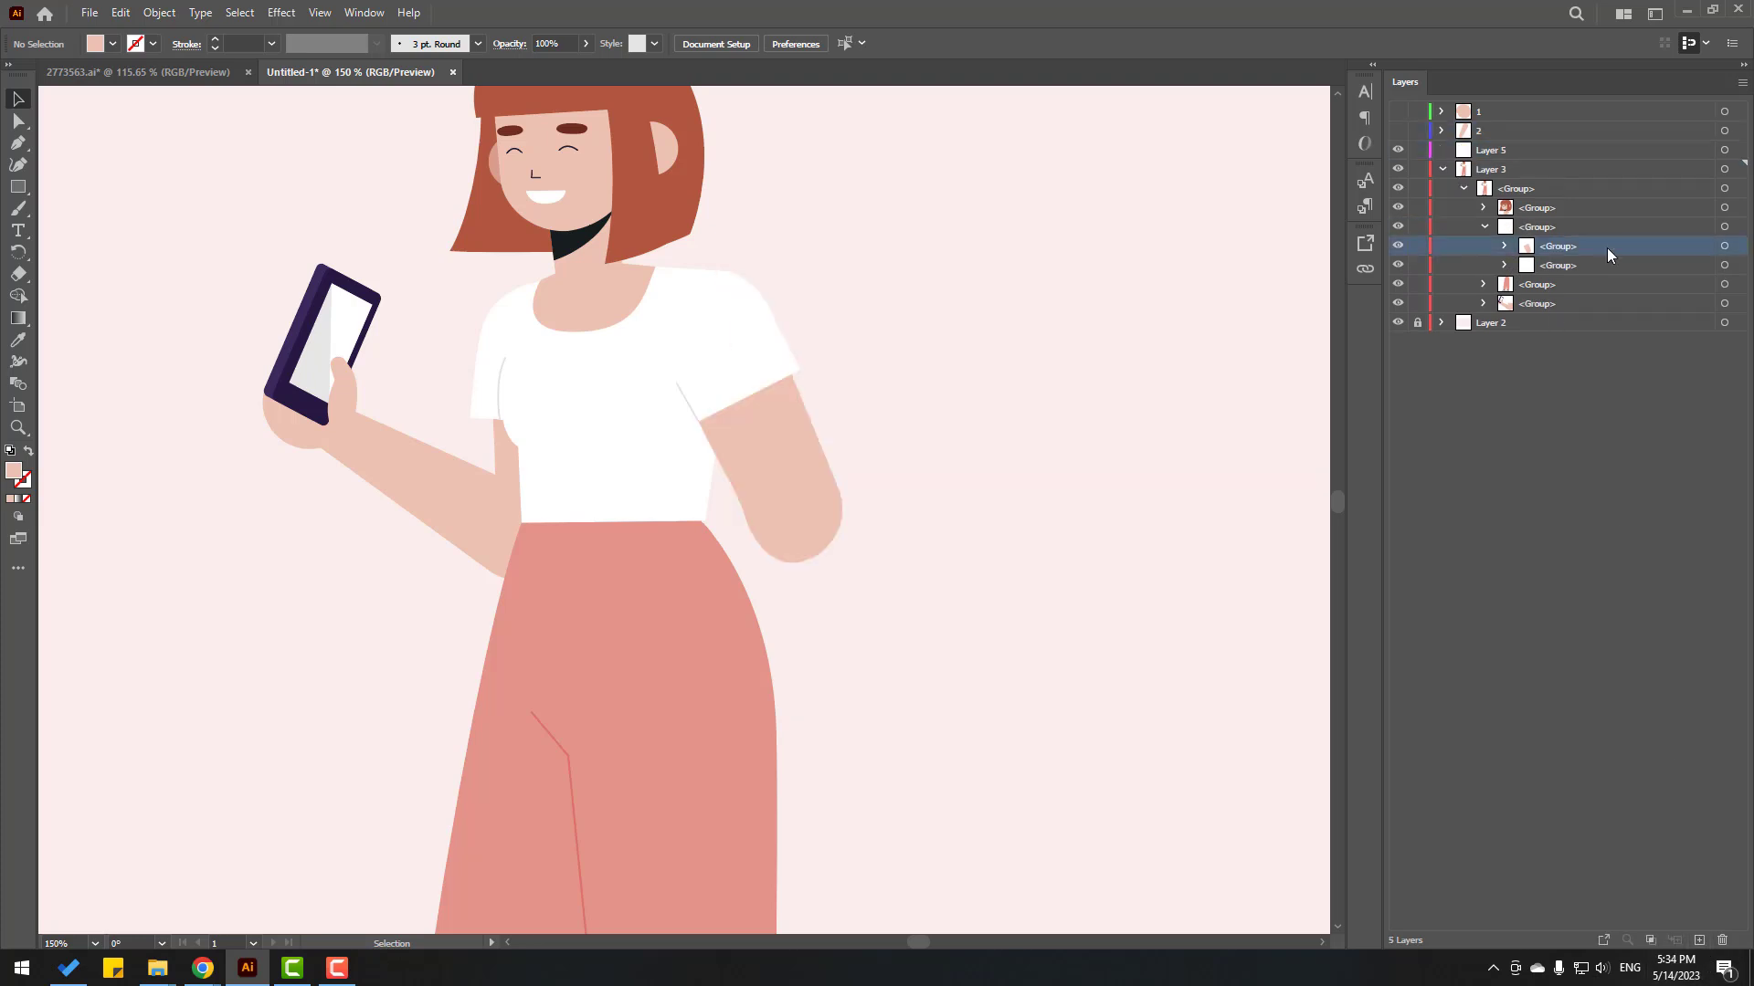
pyautogui.moveTo(1546, 256); pyautogui.dragTo(1498, 158)
pyautogui.click(1398, 150)
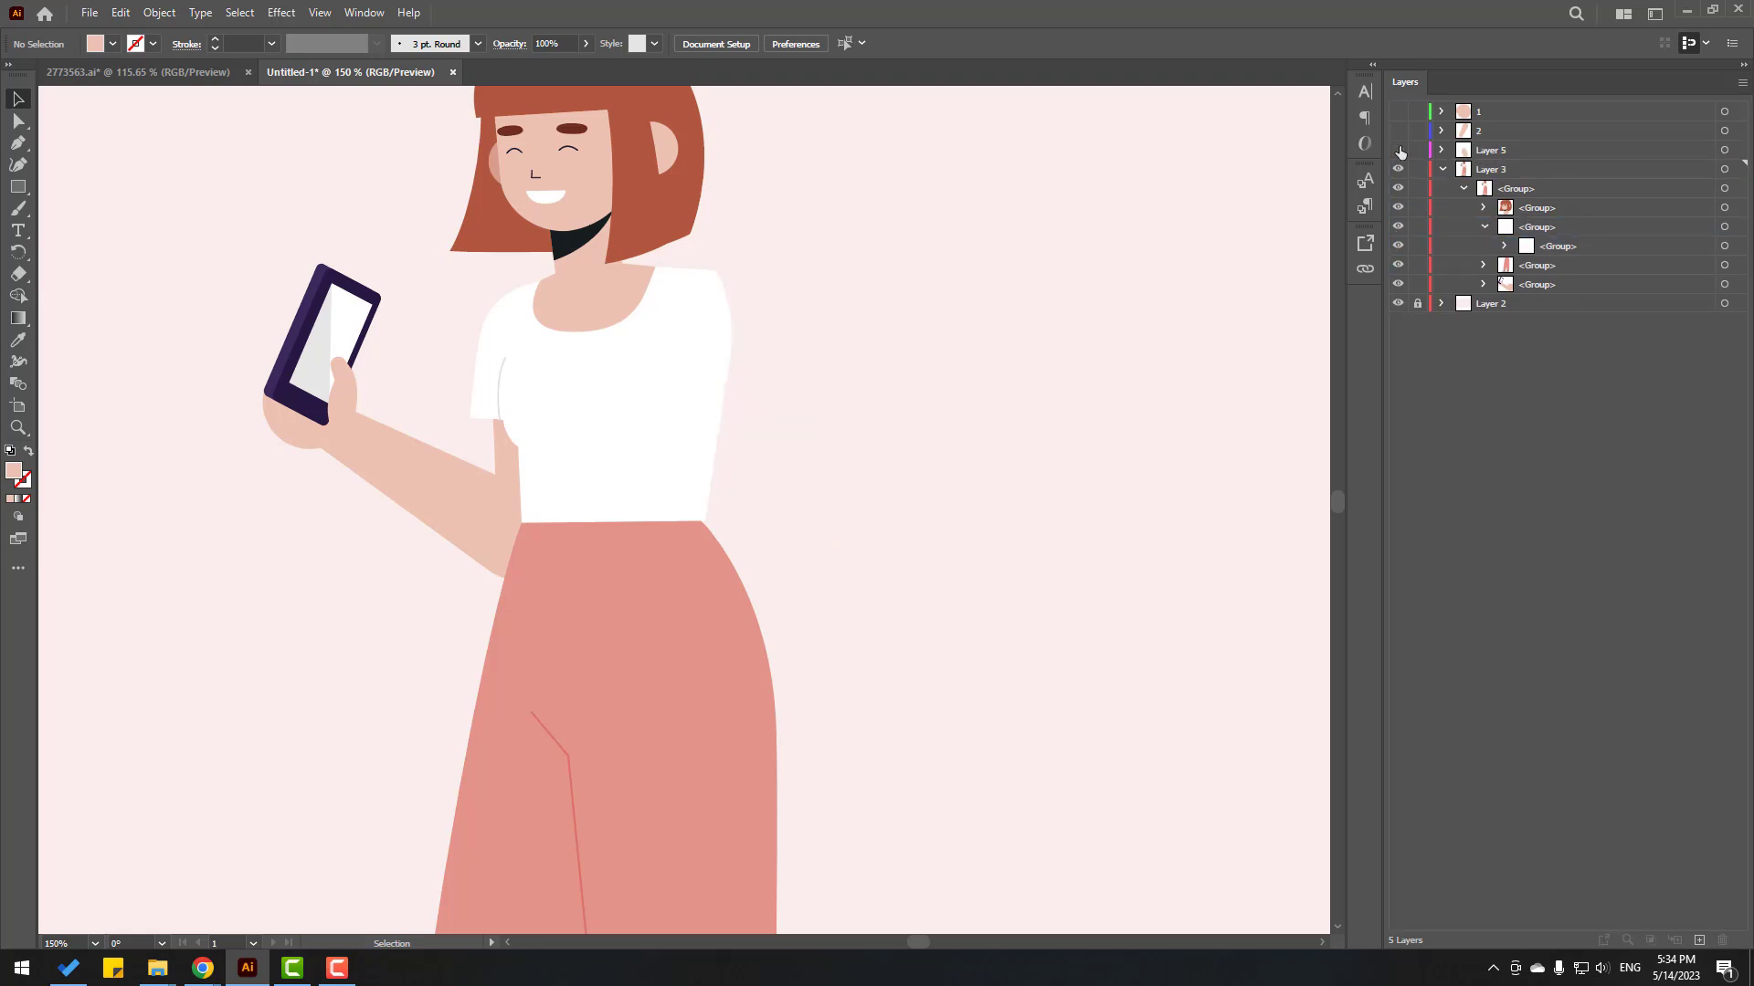
pyautogui.click(1398, 149)
pyautogui.click(1446, 168)
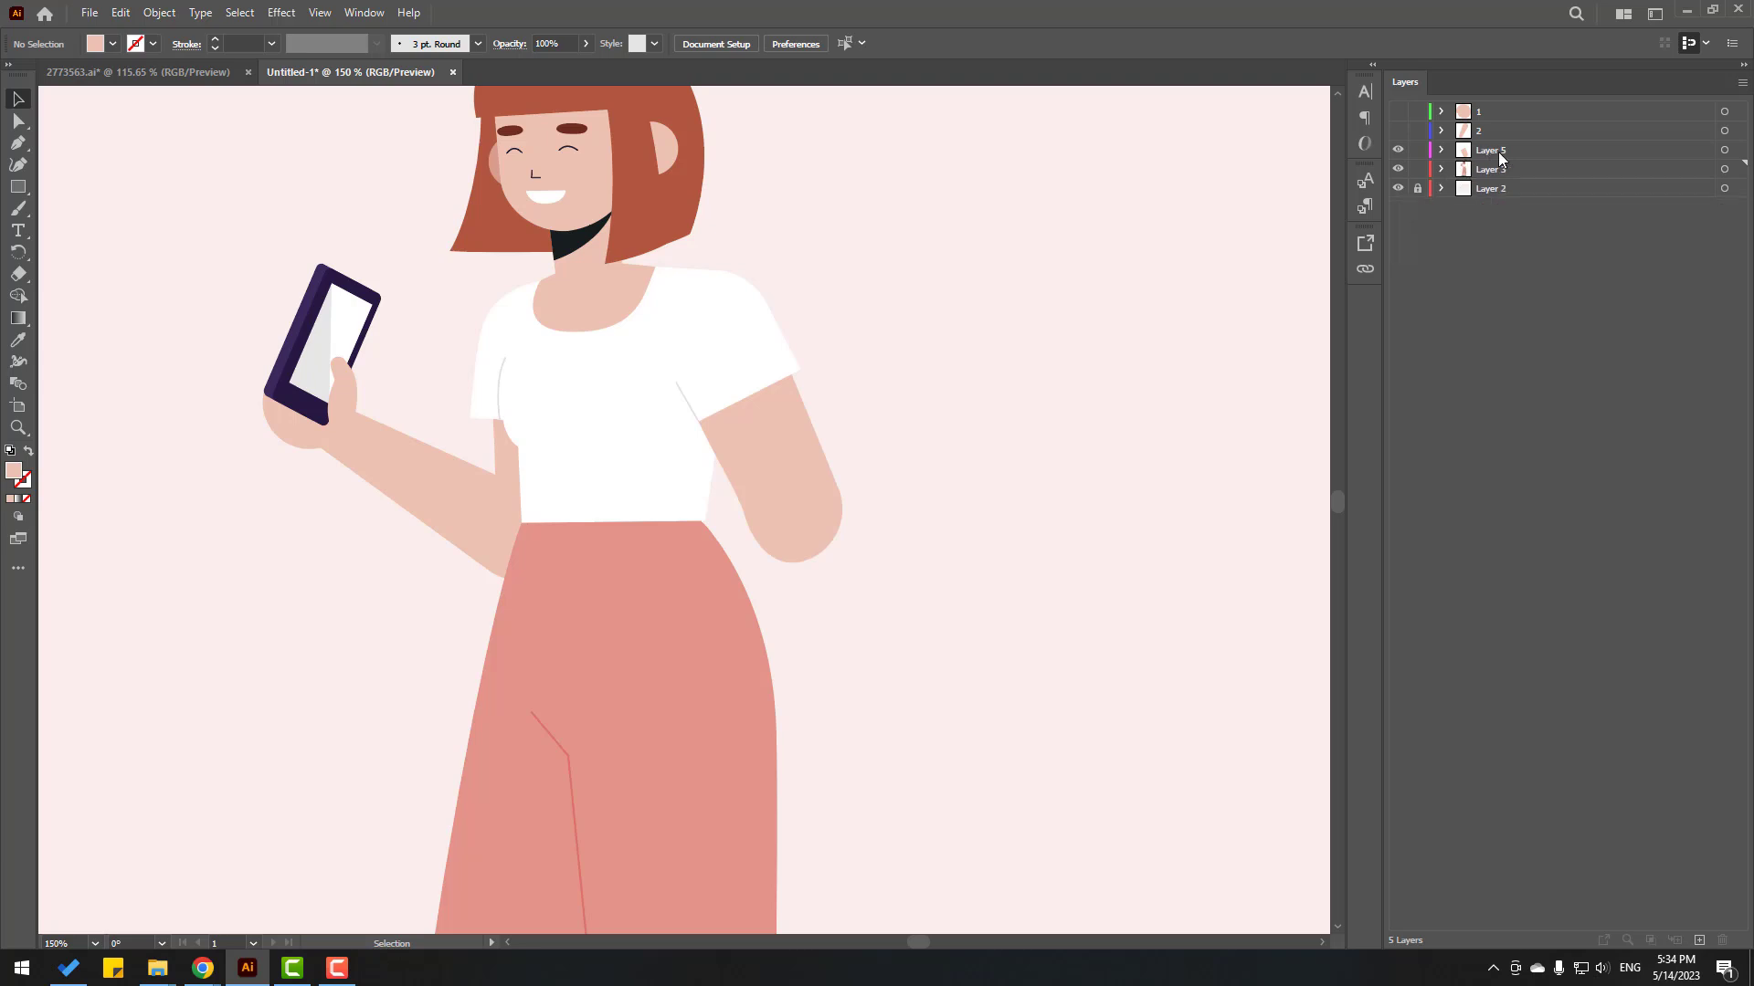
# Step: Rename the new layer with the upper arm and sleeve as 3 and hide it
pyautogui.doubleClick(1496, 149)
pyautogui.write('3')
pyautogui.press('Return')
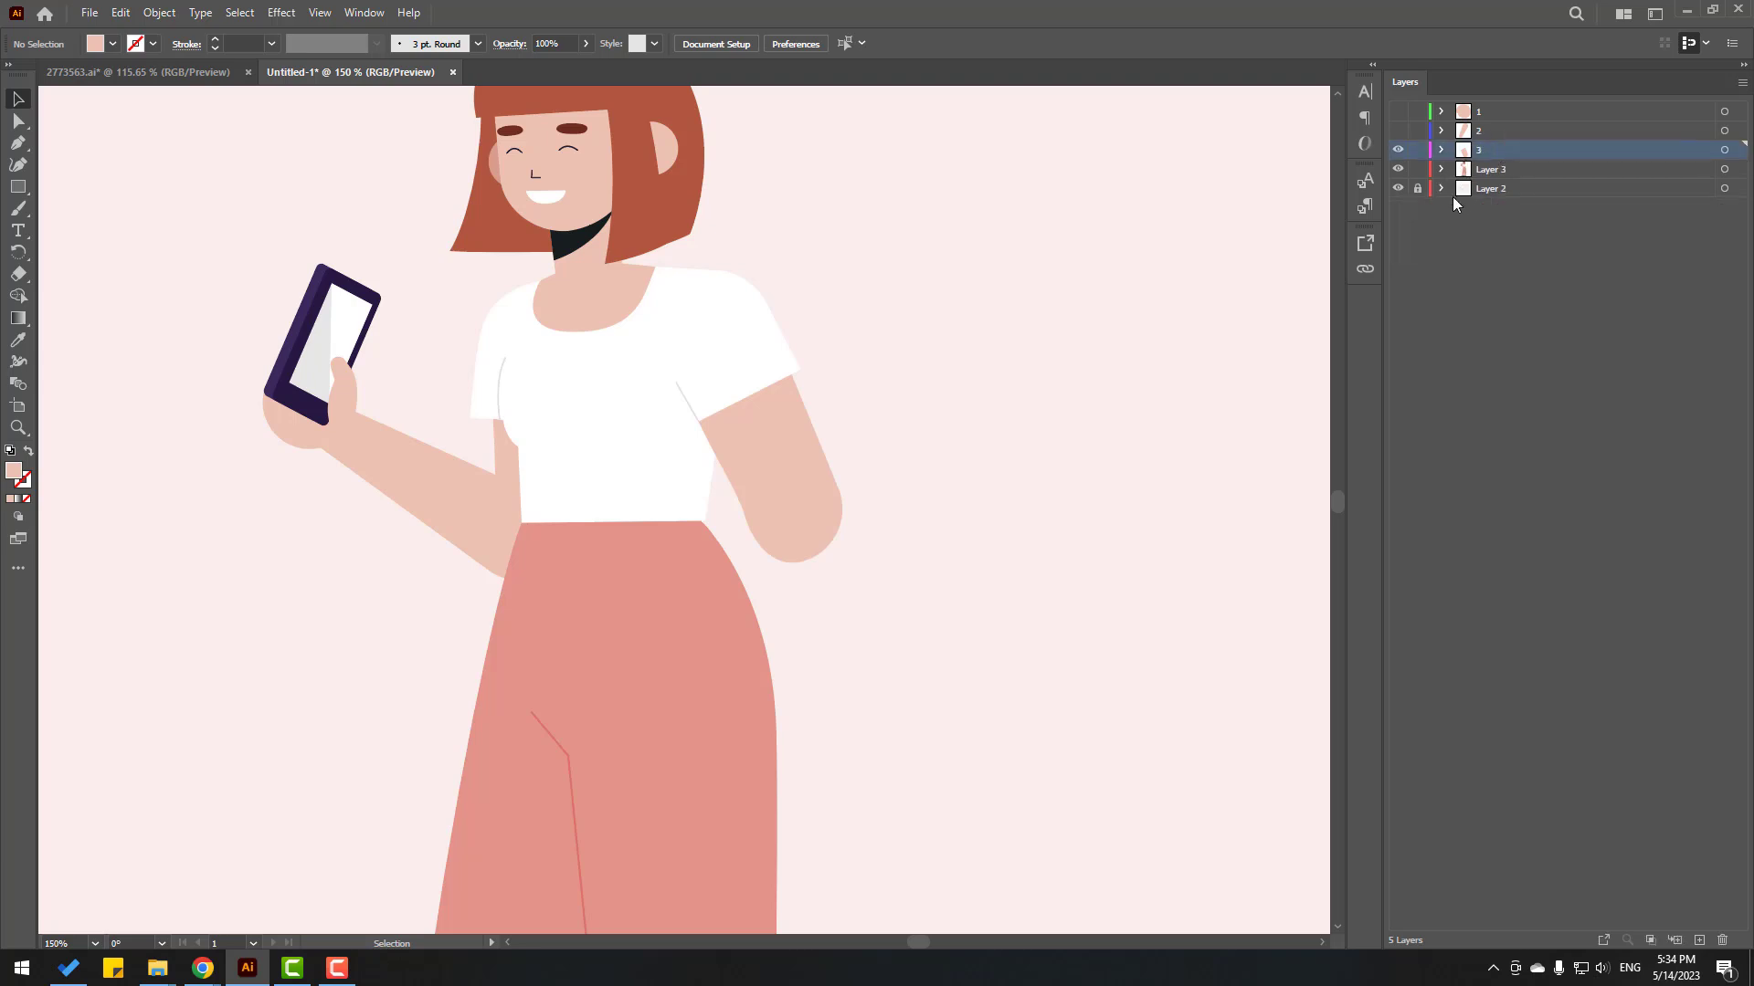
pyautogui.click(1398, 150)
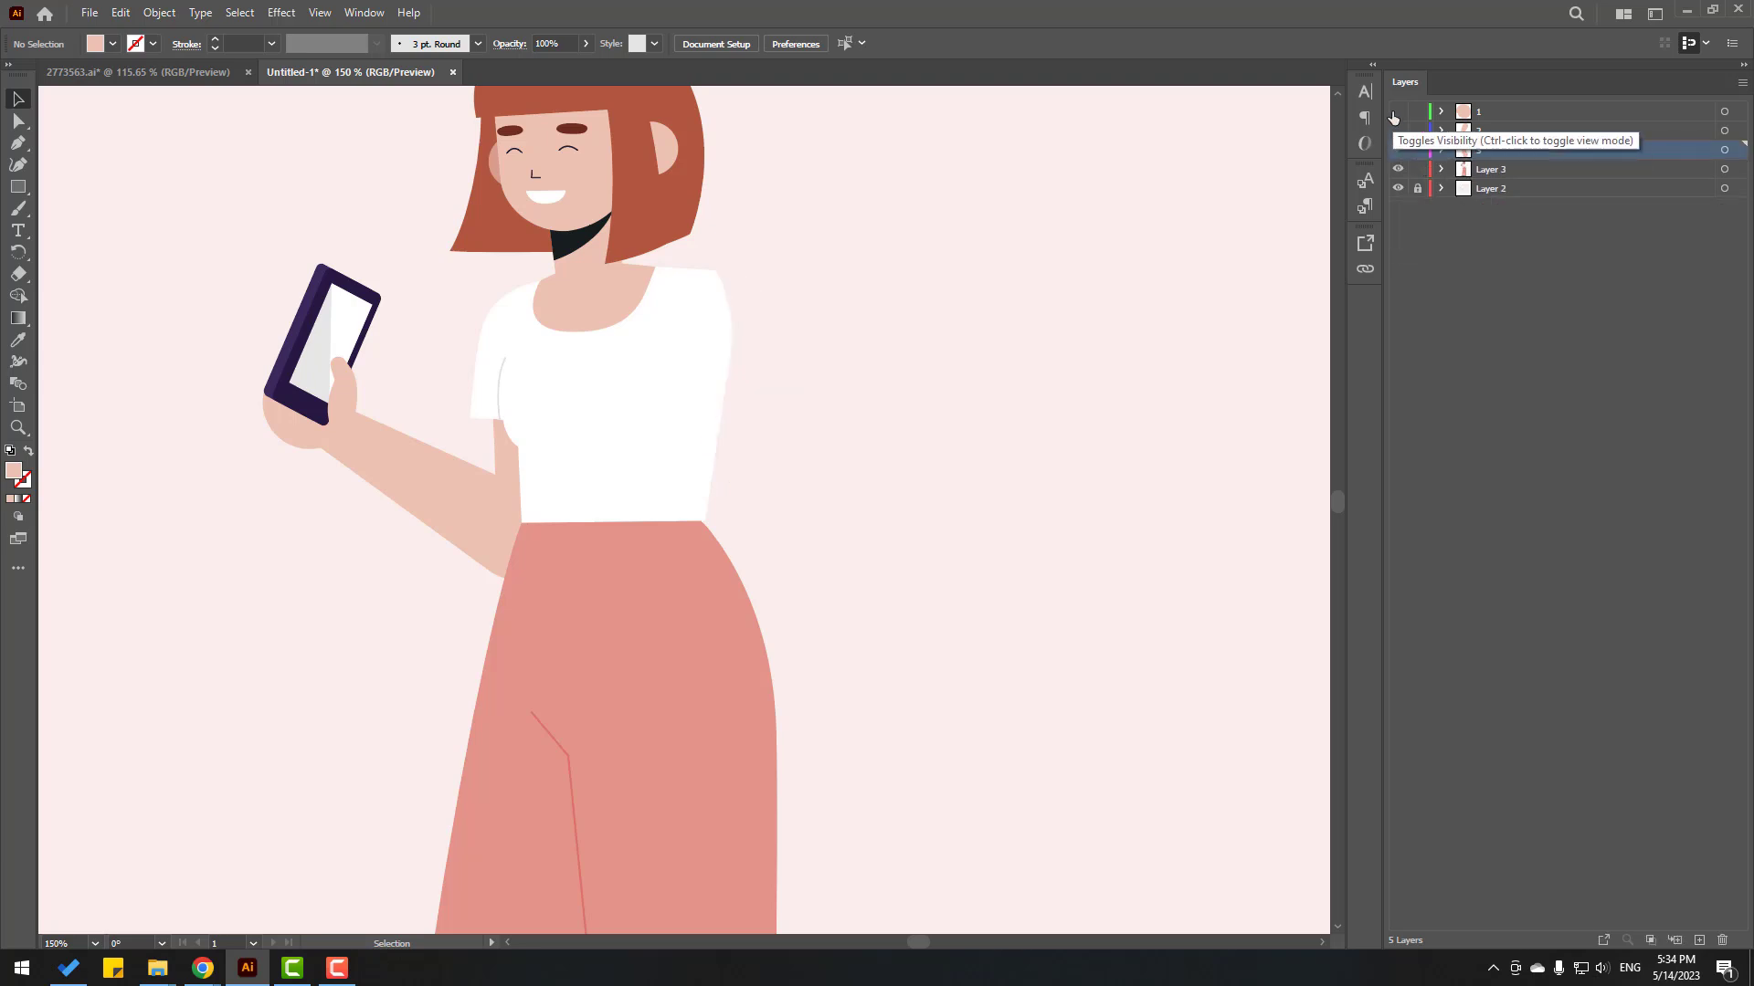
# Step: Show layers 1, 2 and 3 together to check the assembled arm, and hide all three again
pyautogui.click(1398, 112)
pyautogui.click(1397, 131)
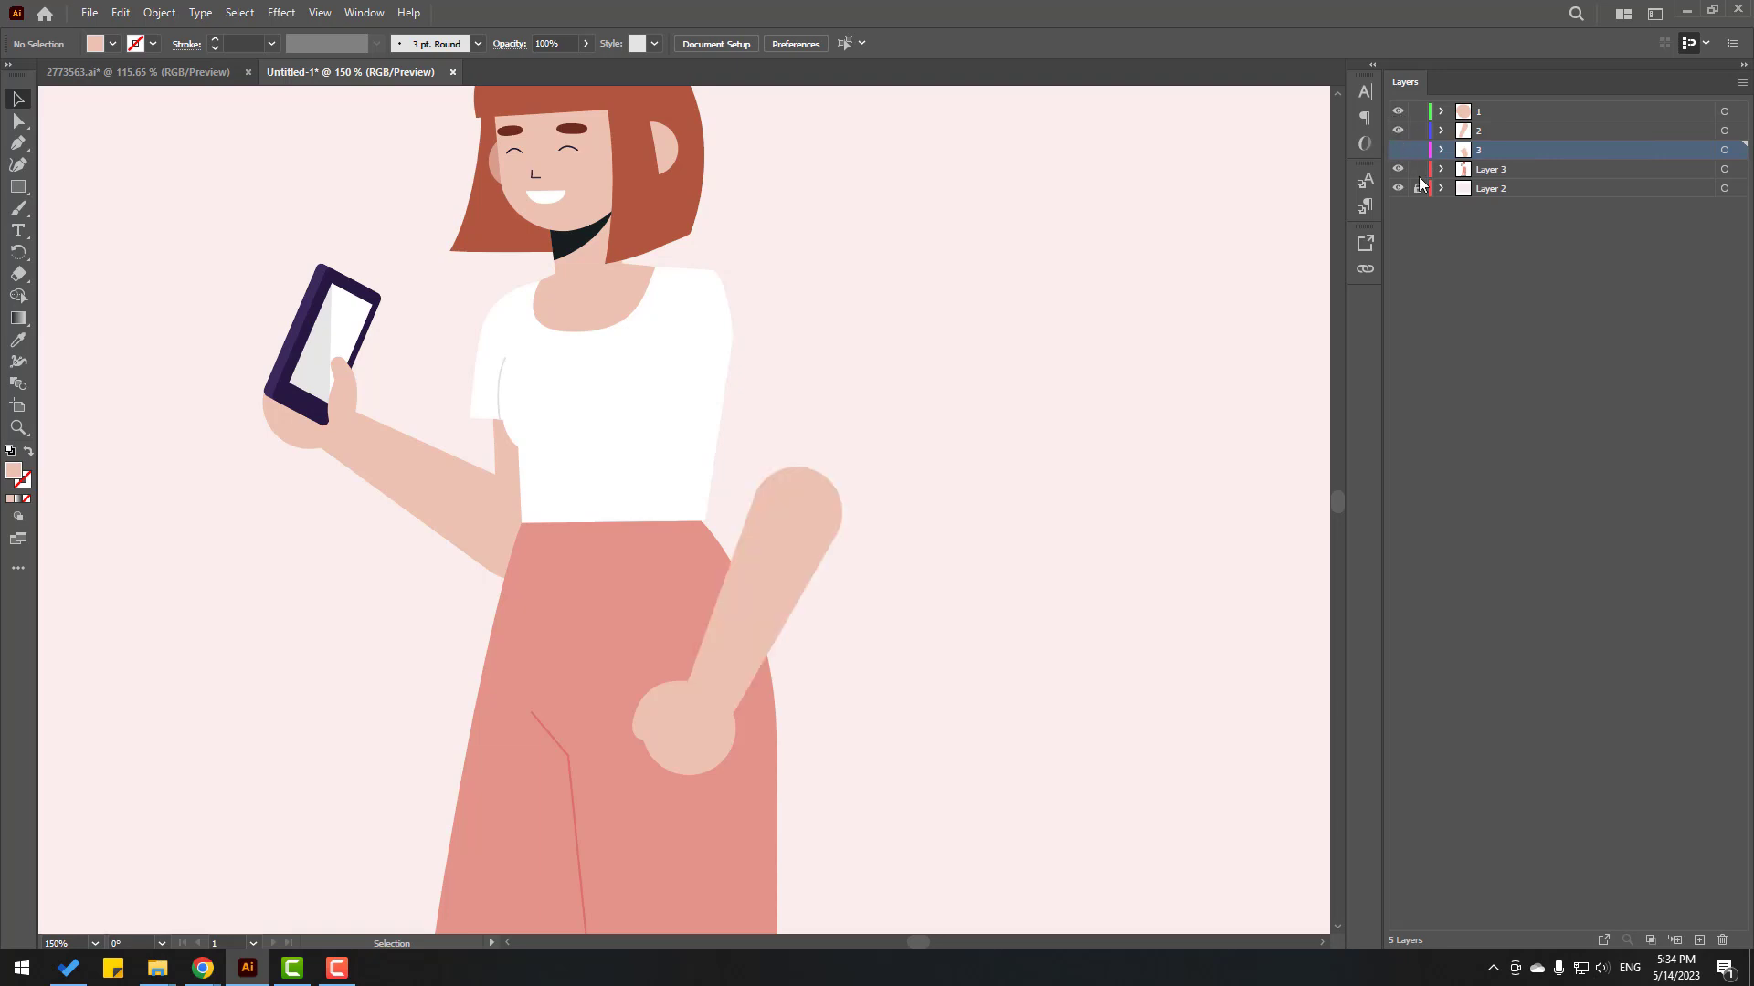
pyautogui.click(1398, 149)
pyautogui.click(1399, 150)
pyautogui.click(1397, 130)
pyautogui.click(1398, 112)
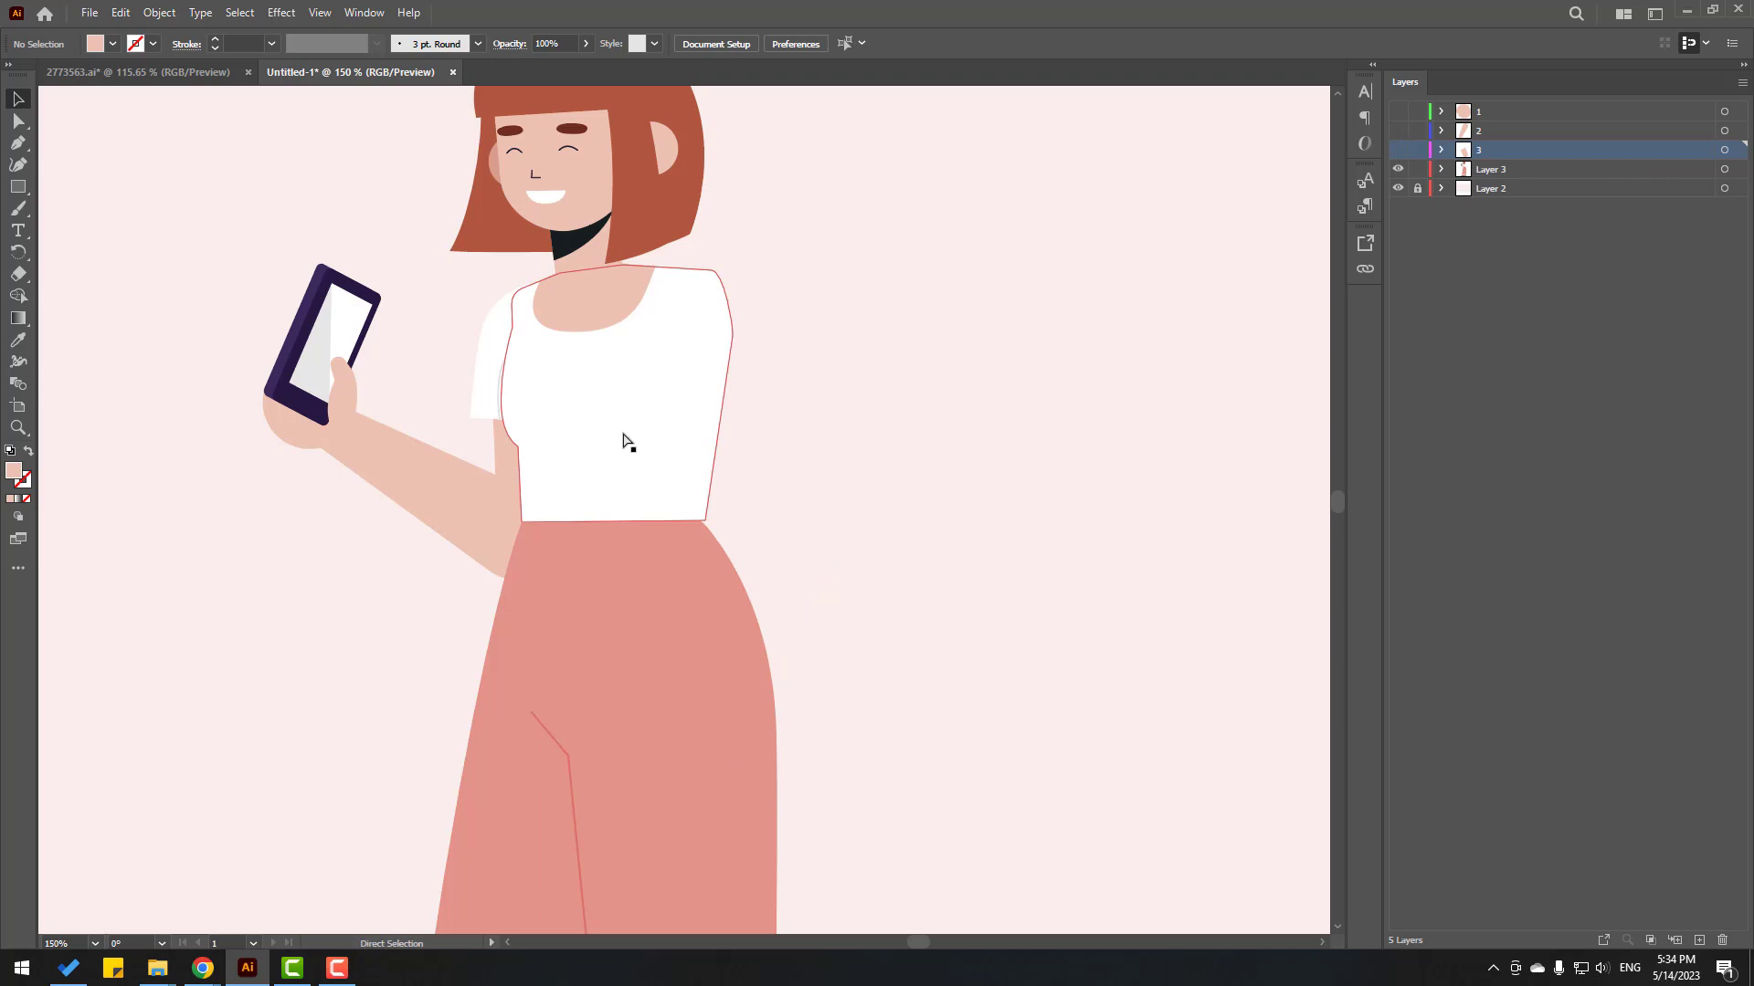
# Step: Cut the shirt torso, neckline skin, neck and black neck shadow and paste them in front on a new layer above Layer 3
pyautogui.click(642, 384)
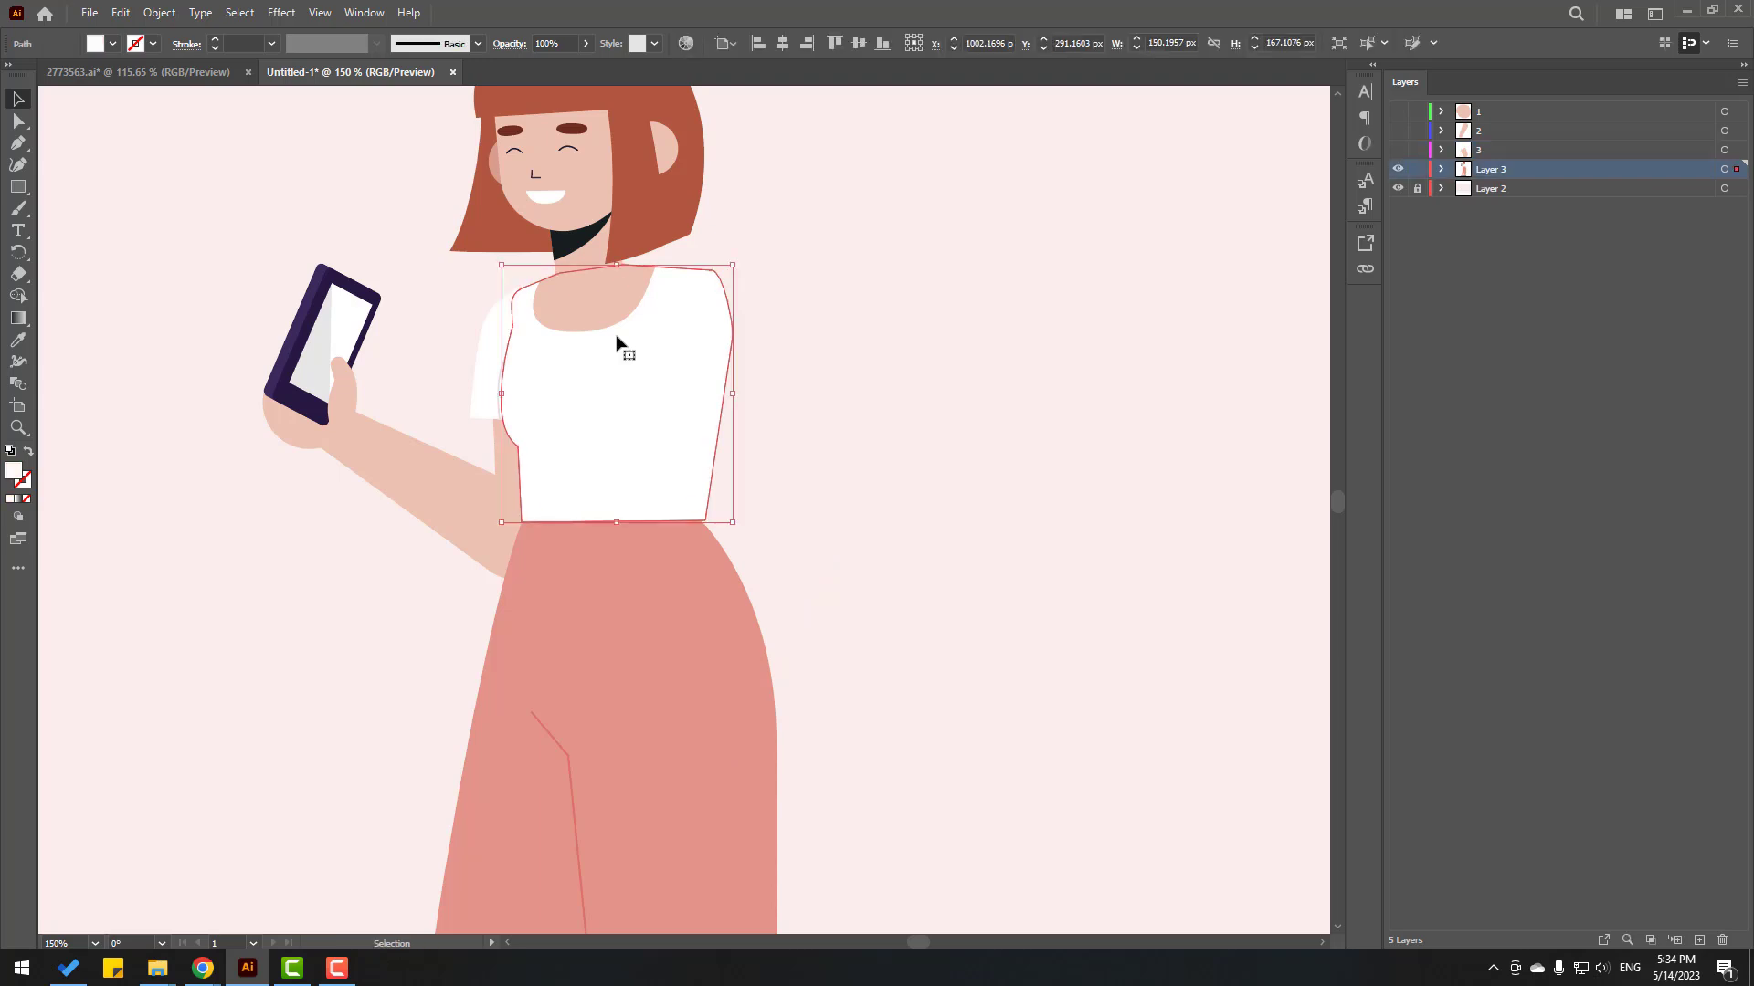
pyautogui.keyDown('shift'); pyautogui.click(593, 304); pyautogui.keyUp('shift')
pyautogui.scroll(2, 451, 313)
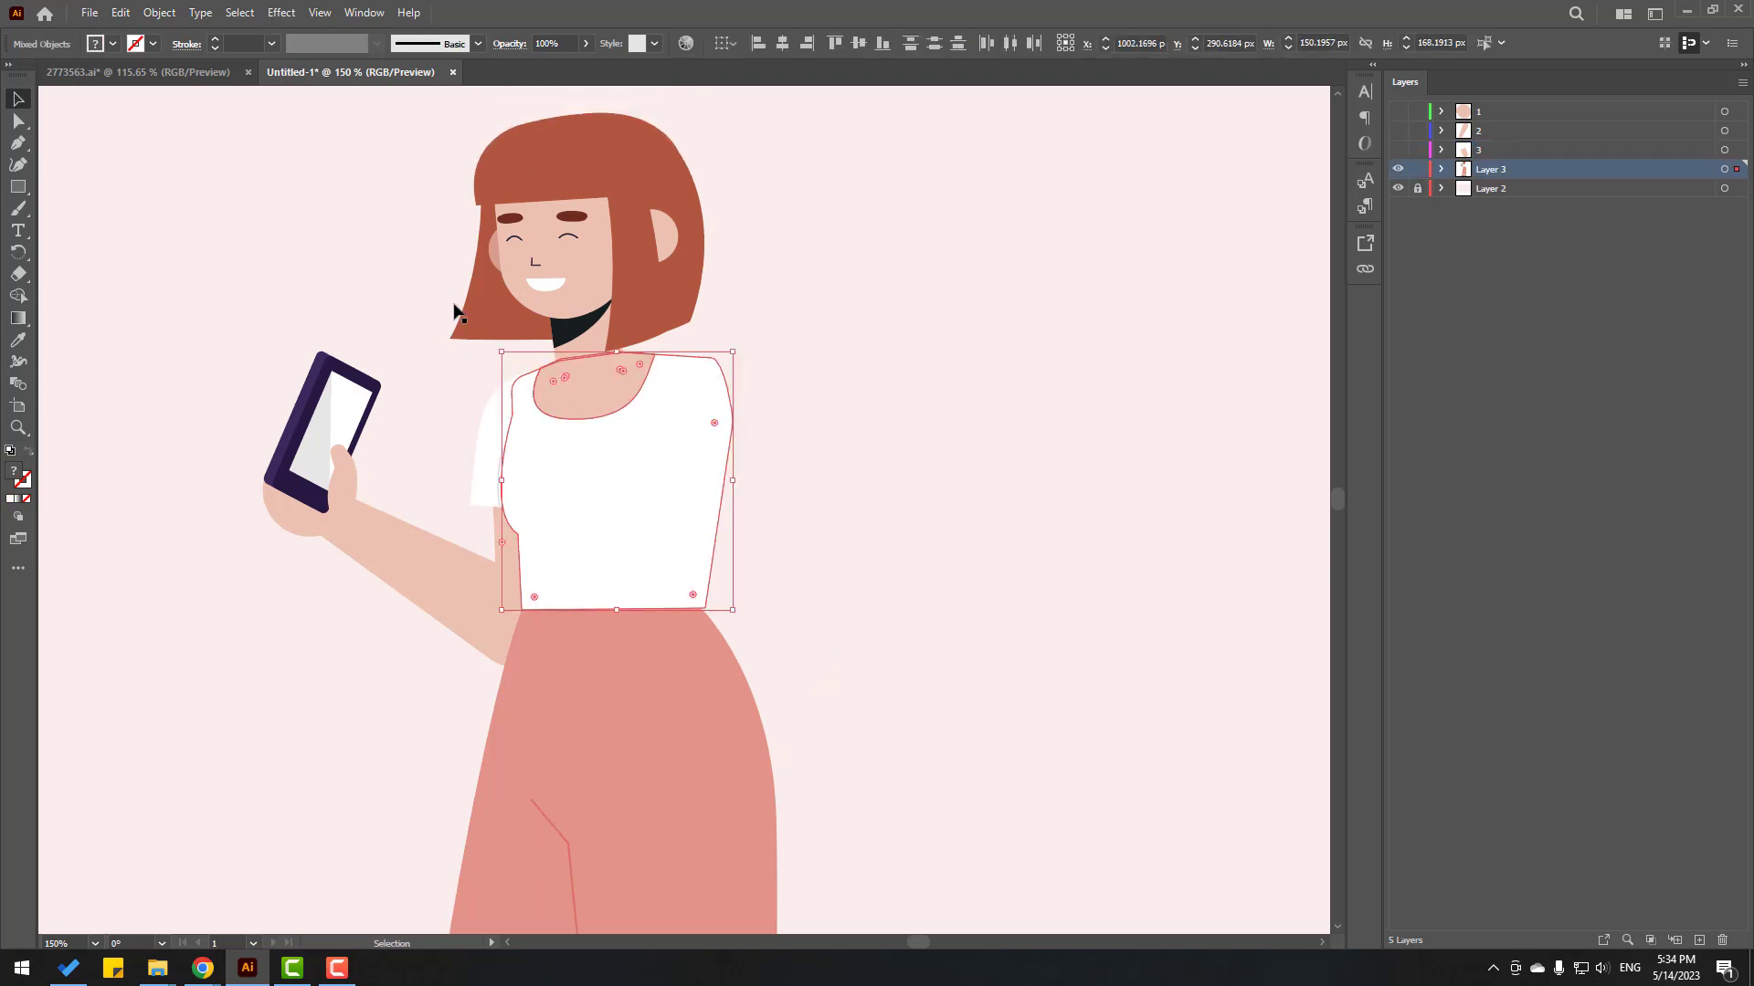
pyautogui.hotkey('ctrl', '=')
pyautogui.hotkey('ctrl', '=')
pyautogui.hotkey('ctrl', '=')
pyautogui.scroll(3, 409, 311)
pyautogui.press('ctrl')
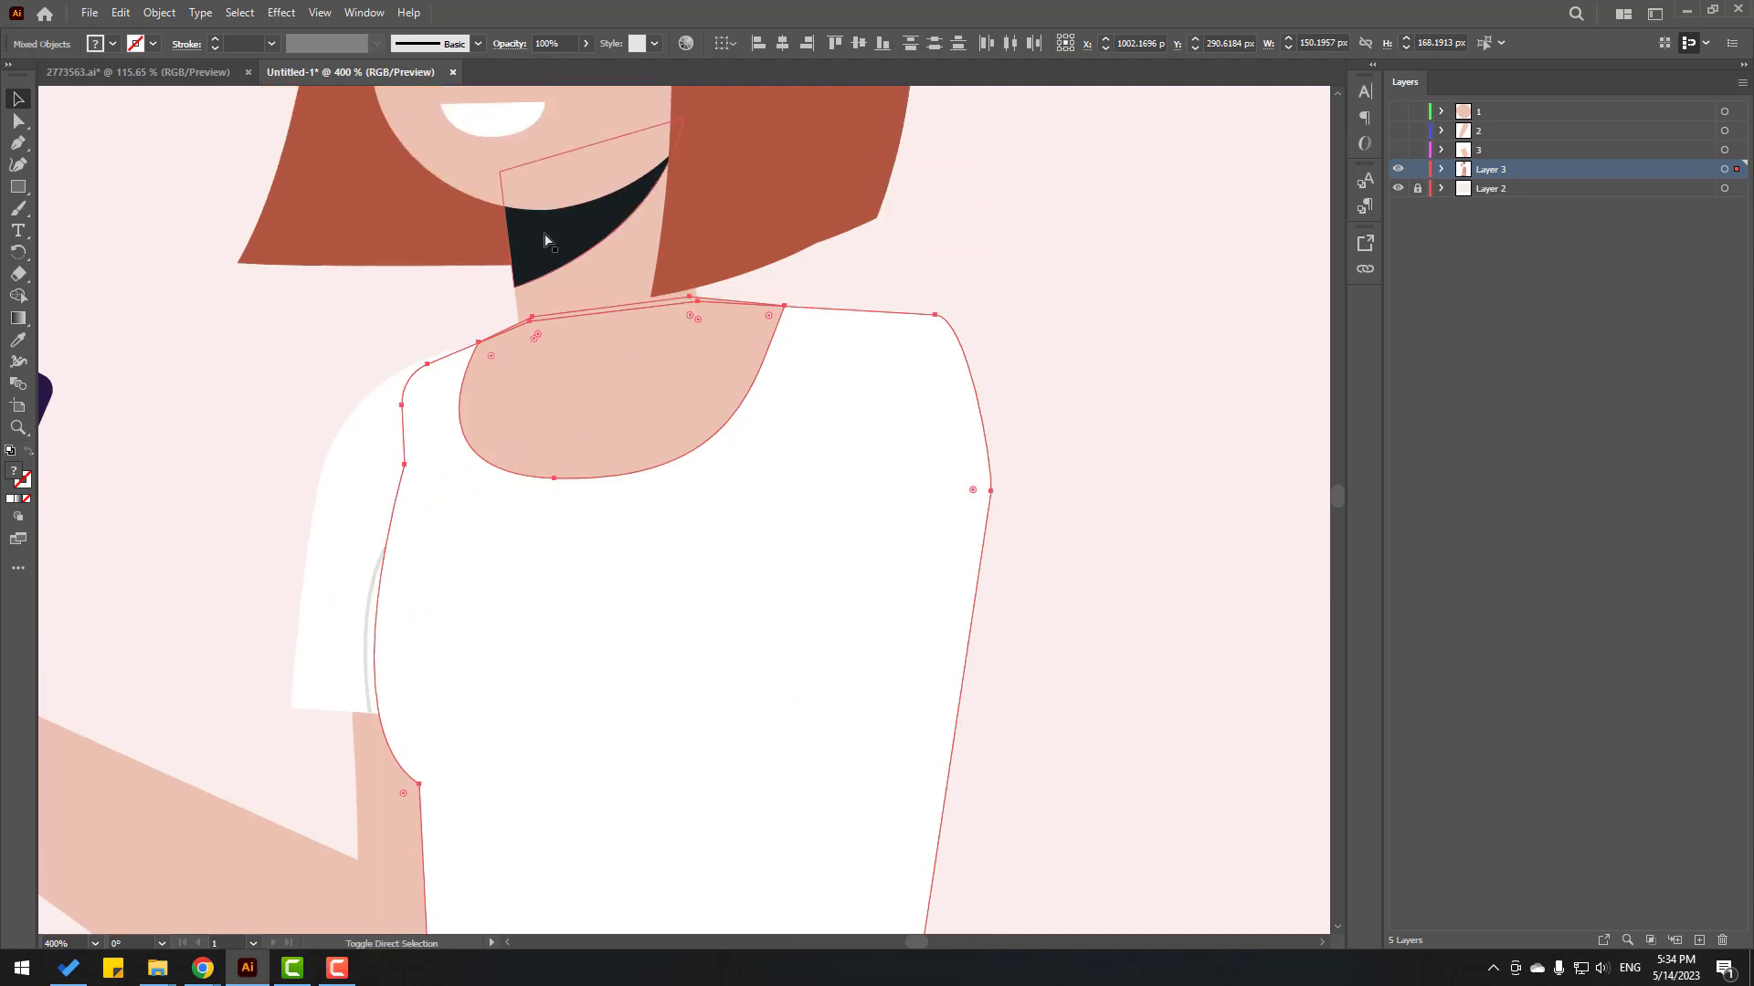
pyautogui.hotkey('ctrl', '-')
pyautogui.hotkey('ctrl', '-')
pyautogui.hotkey('ctrl', '-')
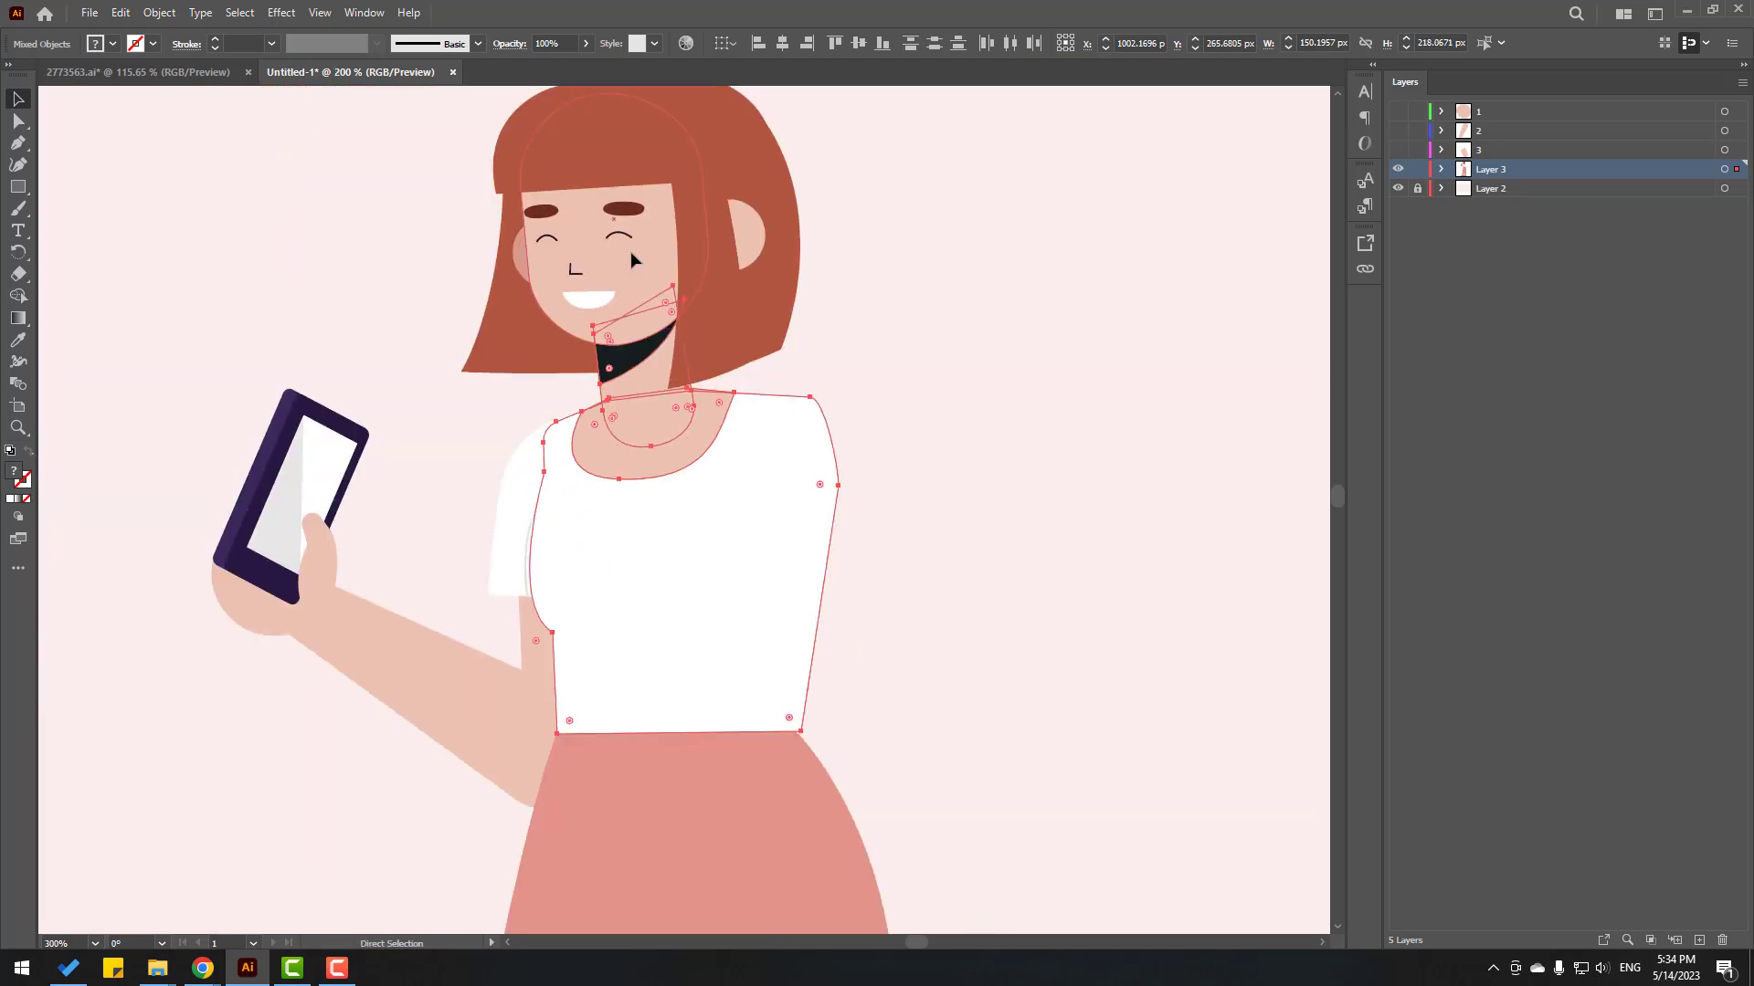
pyautogui.press('Delete')
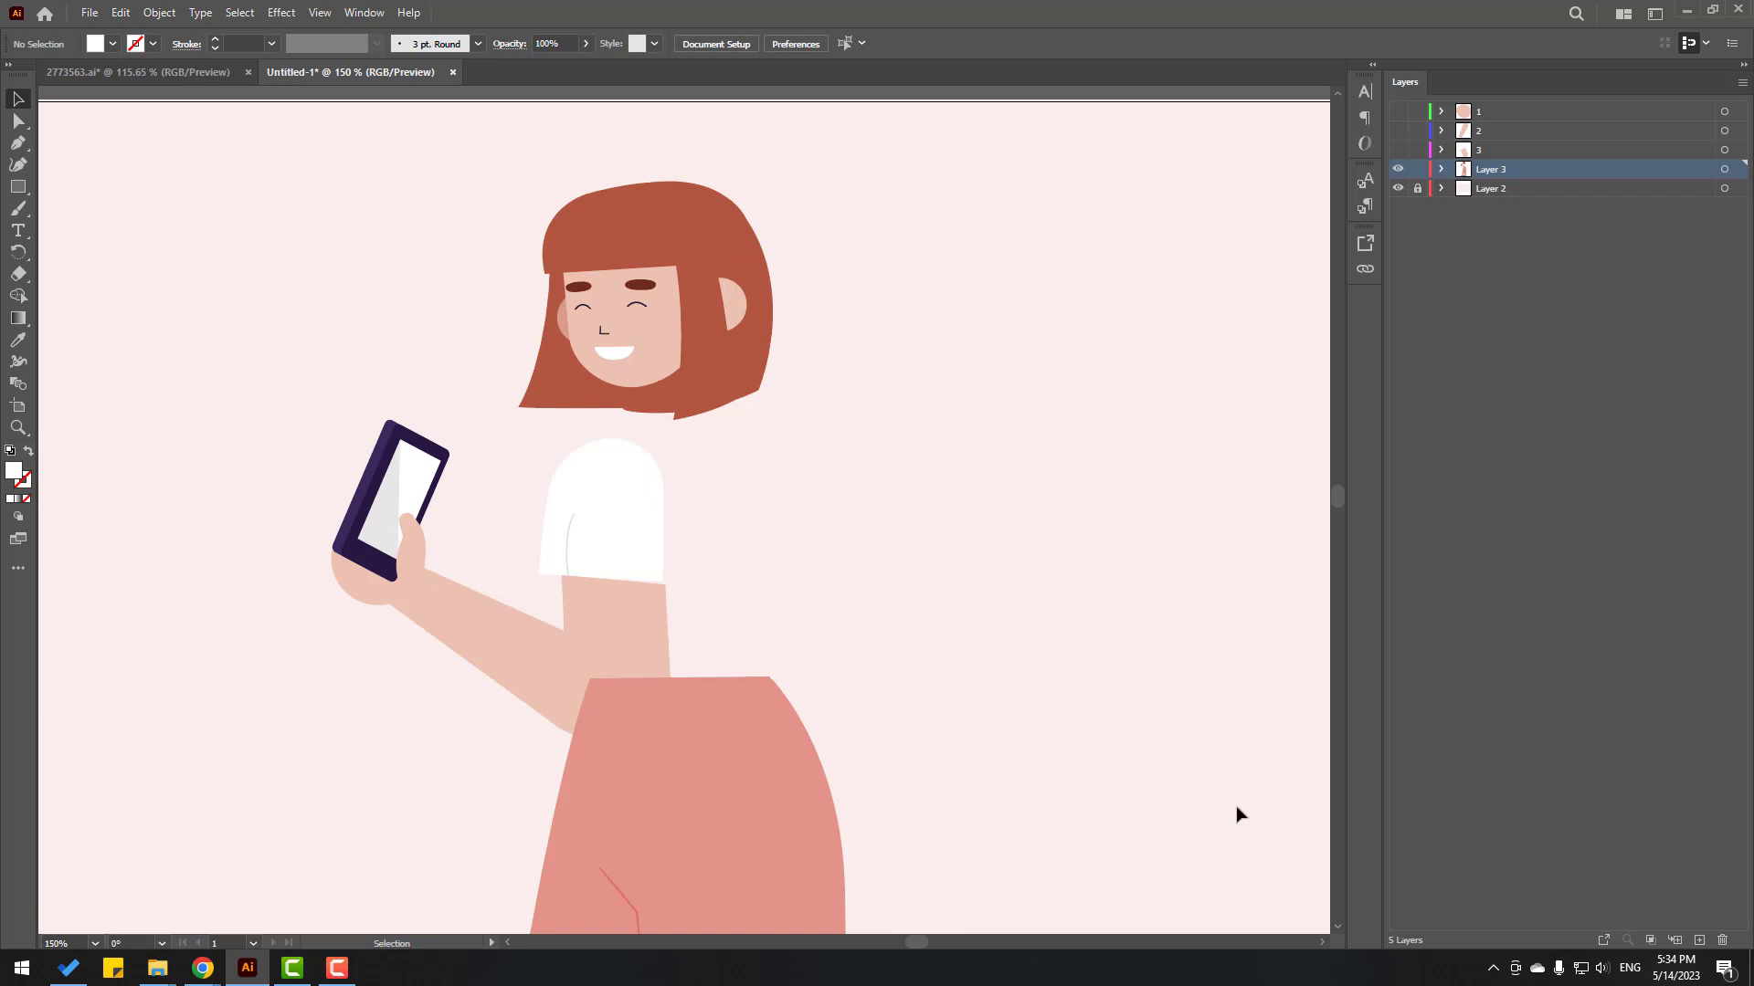
pyautogui.click(1700, 941)
pyautogui.hotkey('ctrl', 'f')
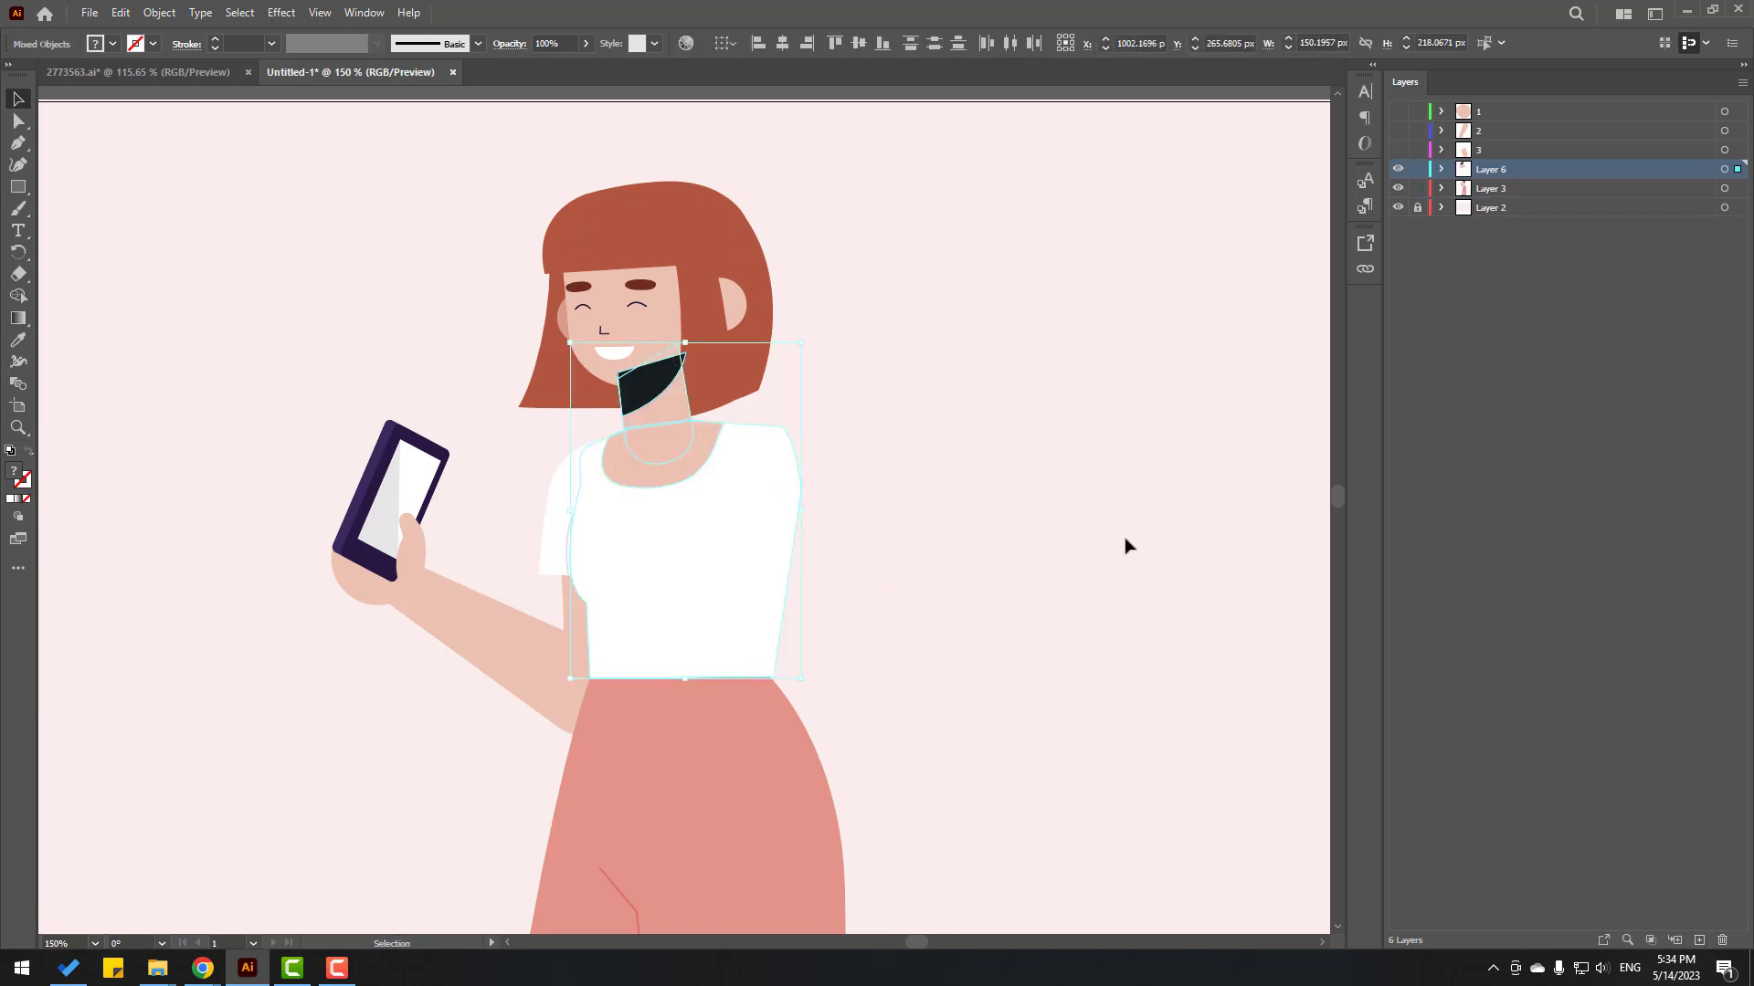
pyautogui.click(1180, 479)
# Step: Rename the layer holding the torso and neck as body and hide it
pyautogui.doubleClick(1498, 168)
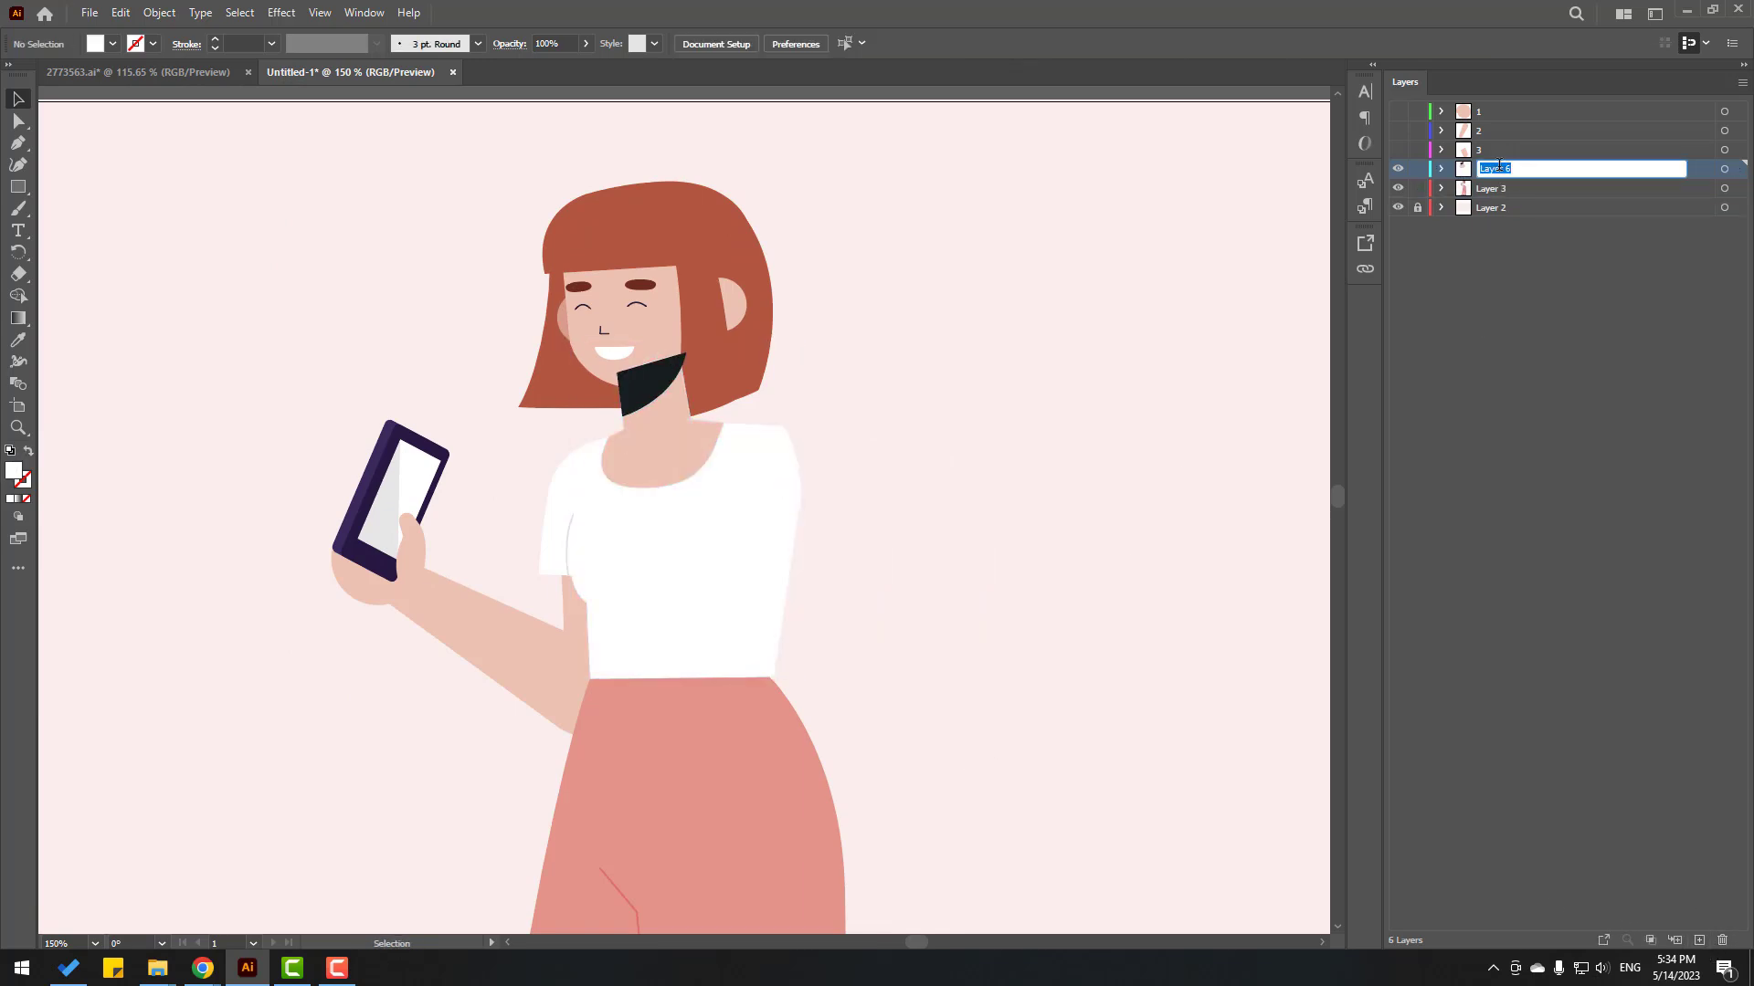
pyautogui.write('body')
pyautogui.press('Return')
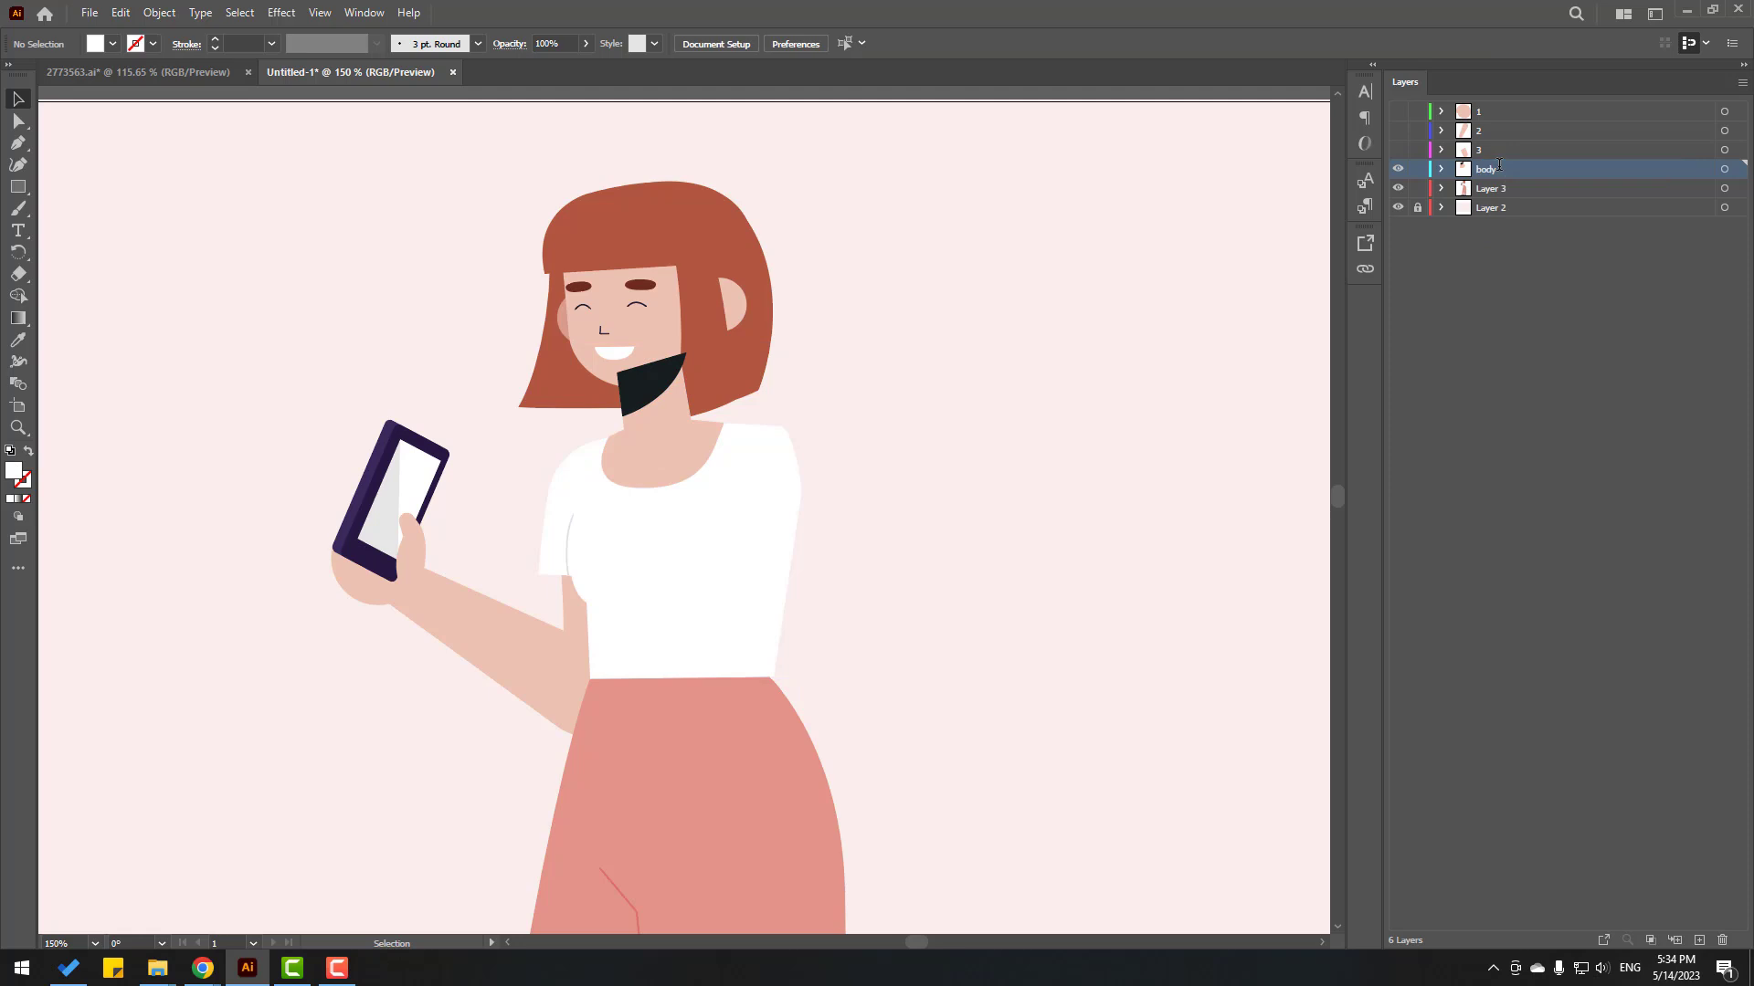
pyautogui.click(1398, 169)
# Step: Cut the palm circle and finger shapes of the phone-holding hand and paste them in place on a new layer above Layer 3
pyautogui.scroll(-1, 738, 377)
pyautogui.hscroll(-1, 738, 377)
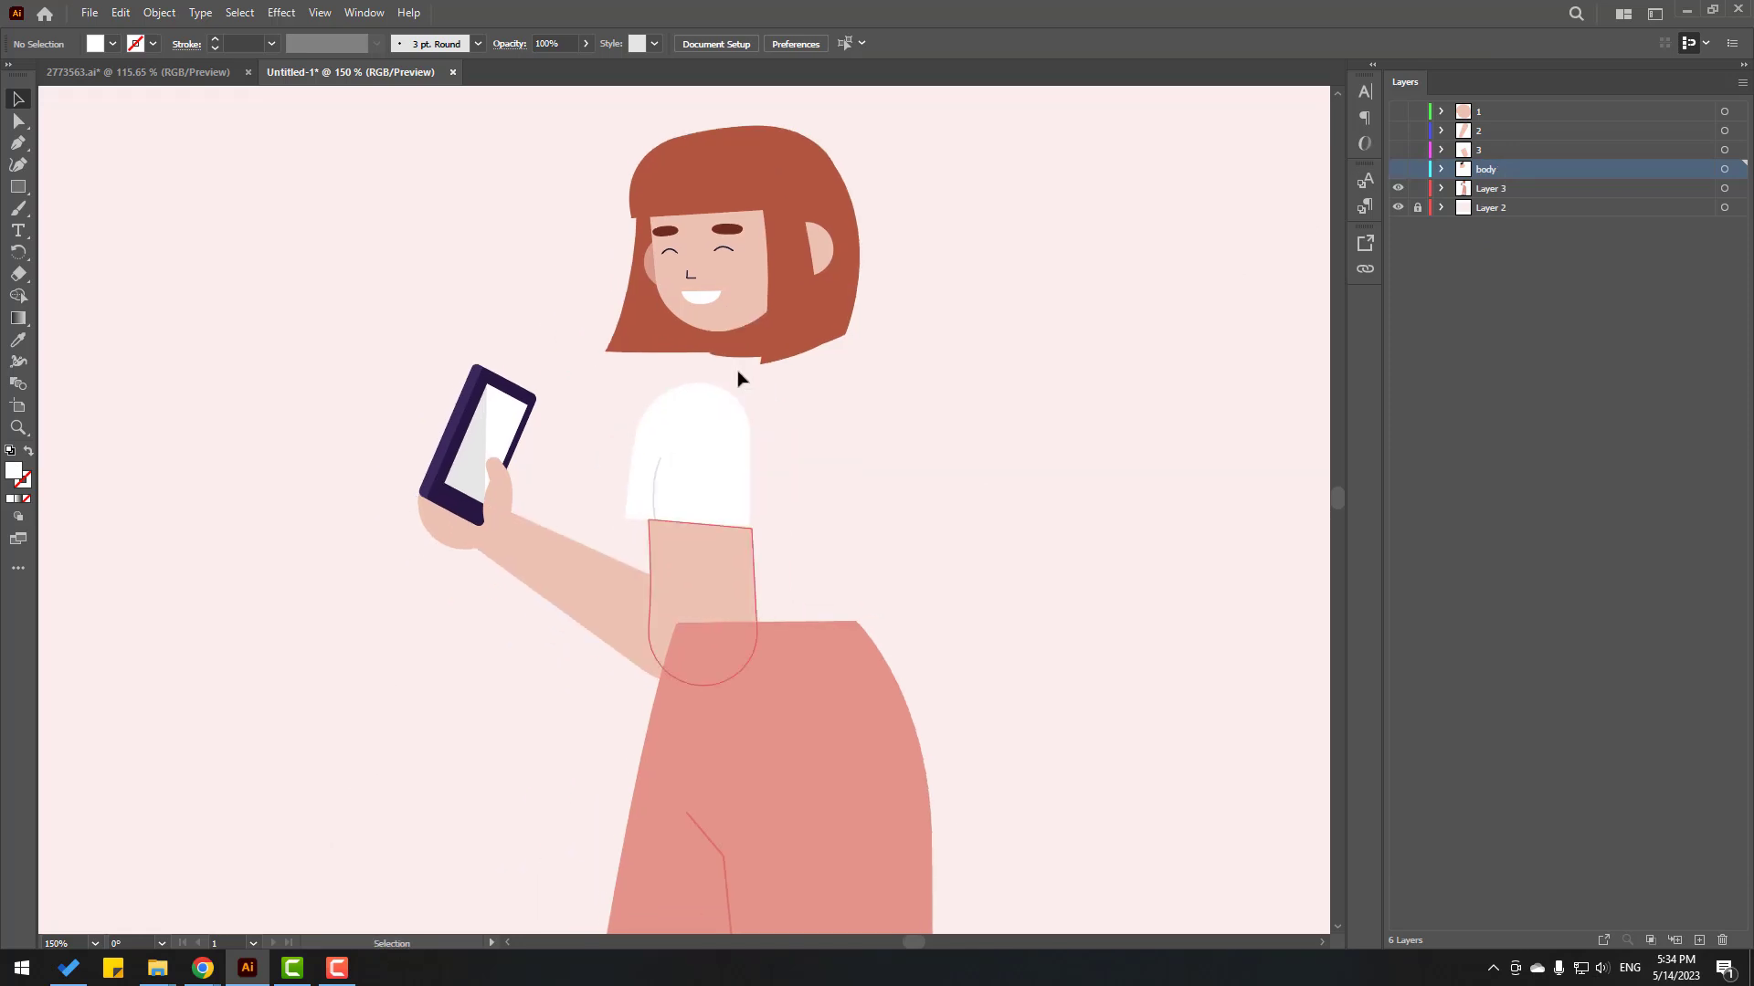
pyautogui.scroll(-1, 475, 510)
pyautogui.hscroll(-1, 475, 510)
pyautogui.click(472, 514)
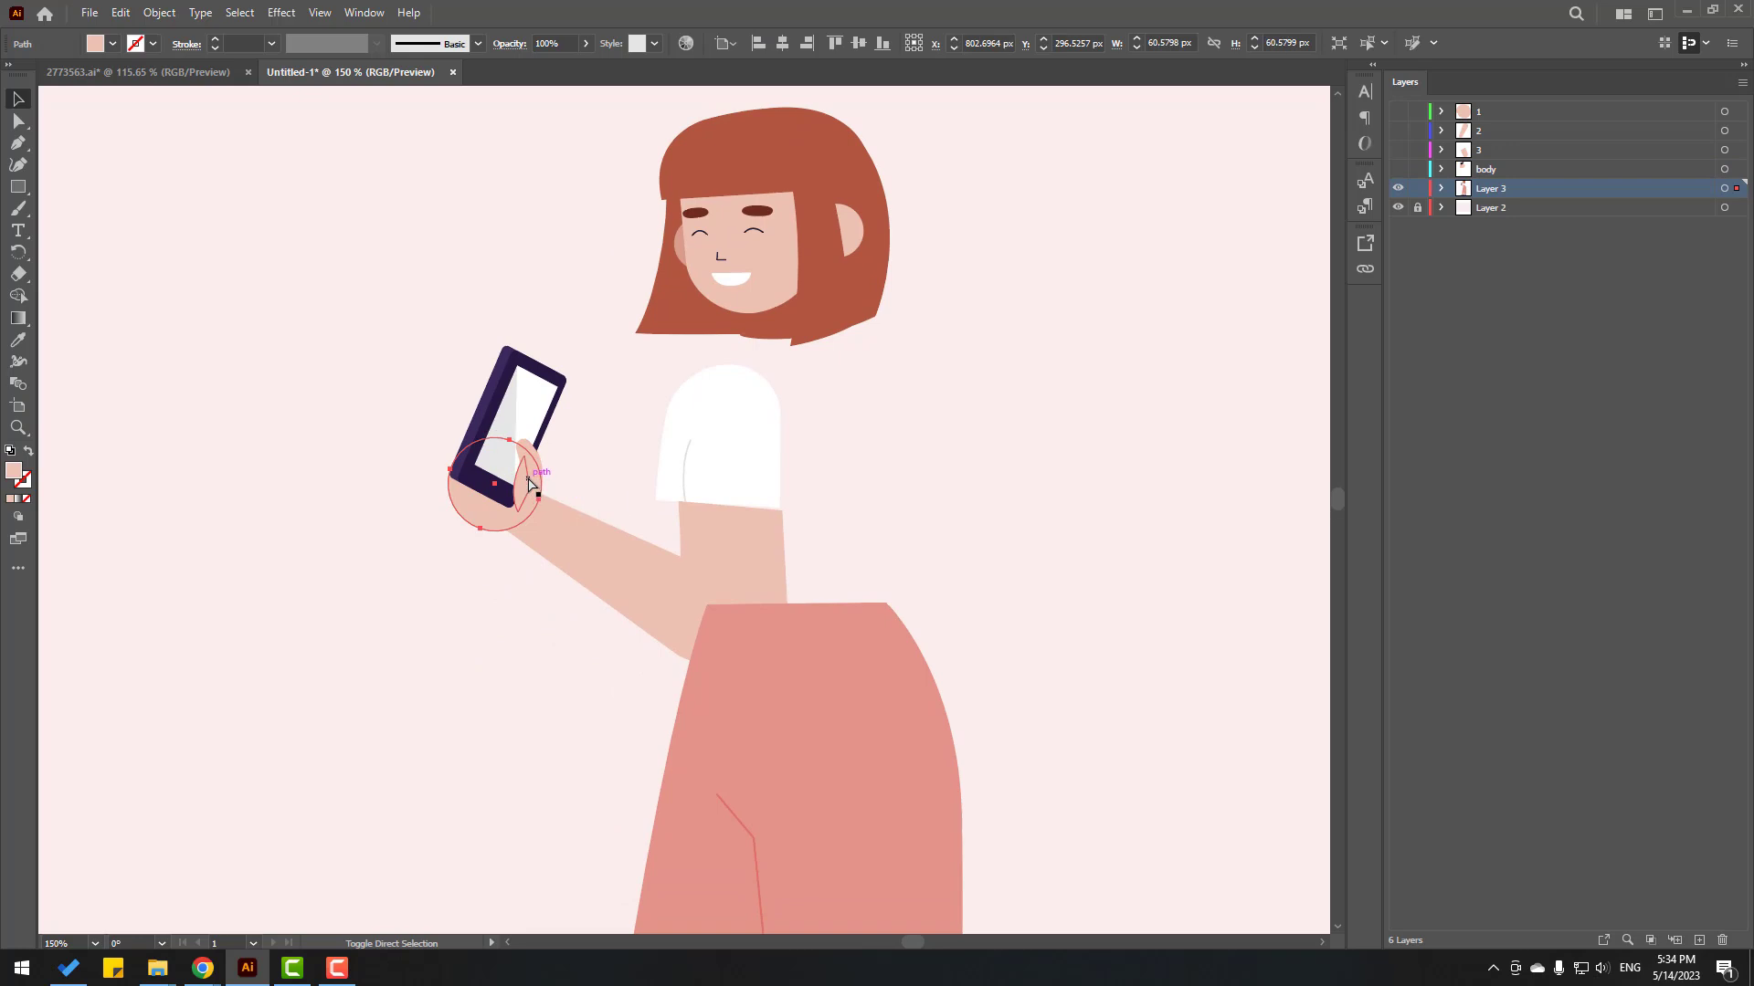
pyautogui.hotkey('ctrl', '-')
pyautogui.hotkey('ctrl', '+')
pyautogui.hotkey('ctrl', '+')
pyautogui.hotkey('ctrl', '+')
pyautogui.hotkey('ctrl', '+')
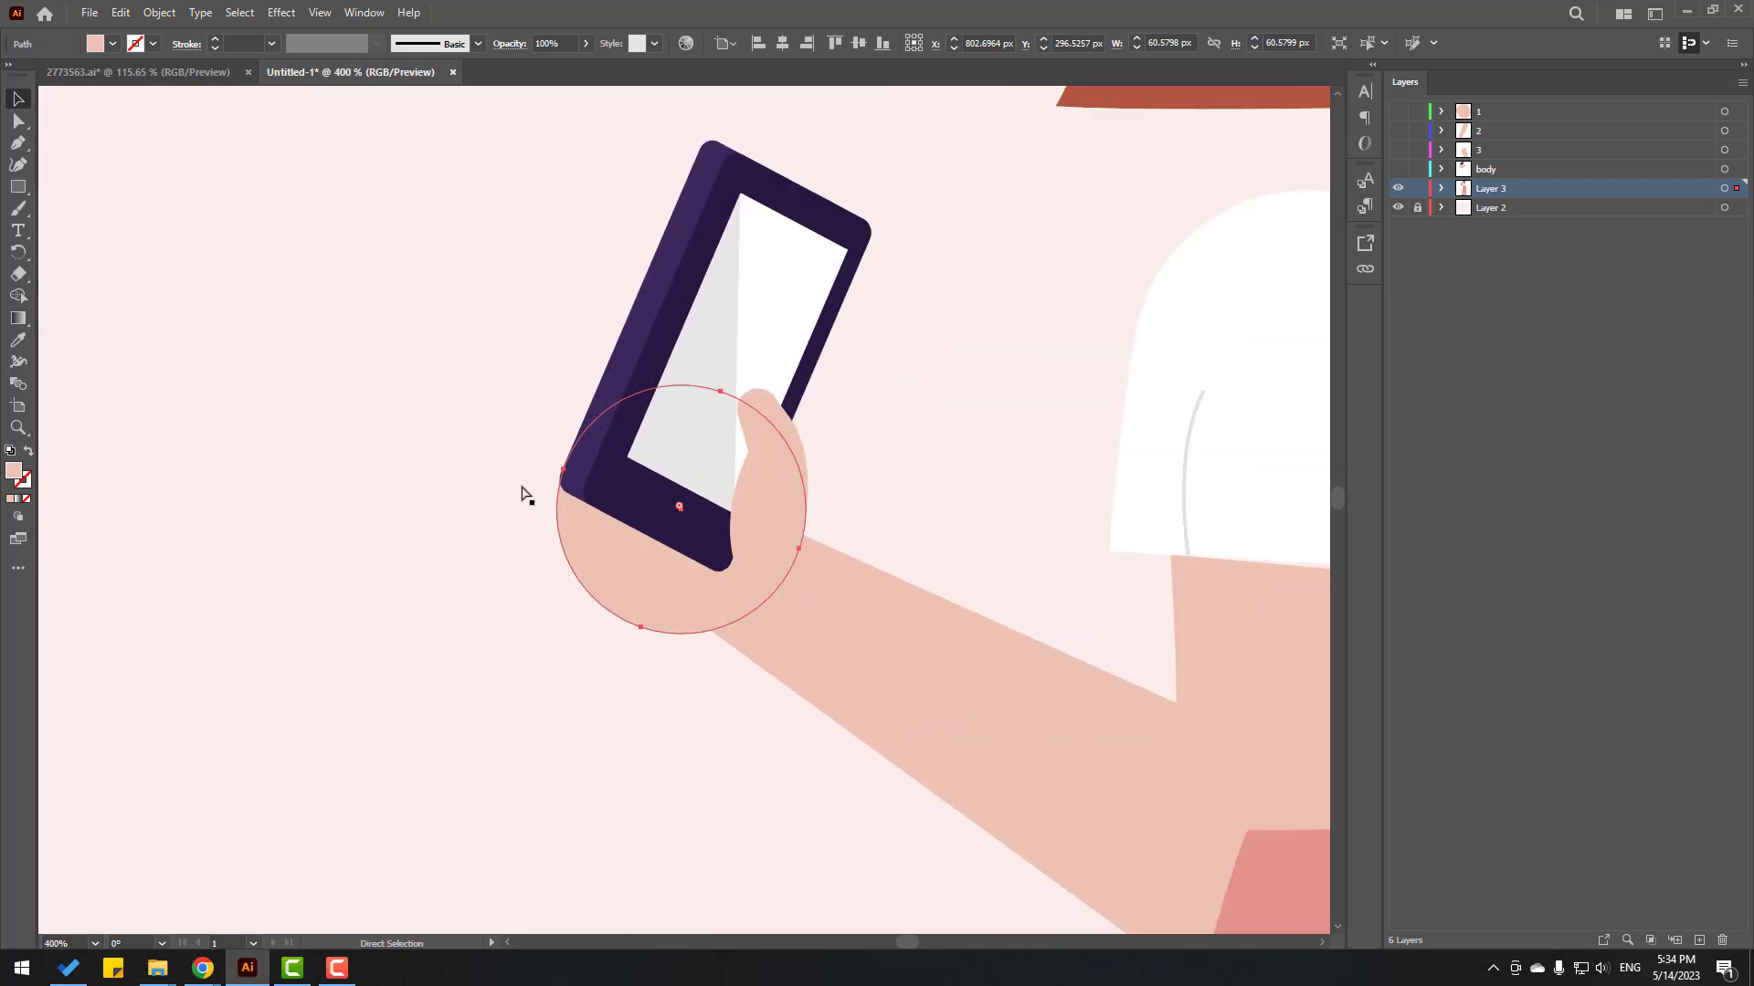
pyautogui.keyDown('ctrl'); pyautogui.keyDown('shift'); pyautogui.click(746, 513); pyautogui.keyUp('shift'); pyautogui.keyUp('ctrl')
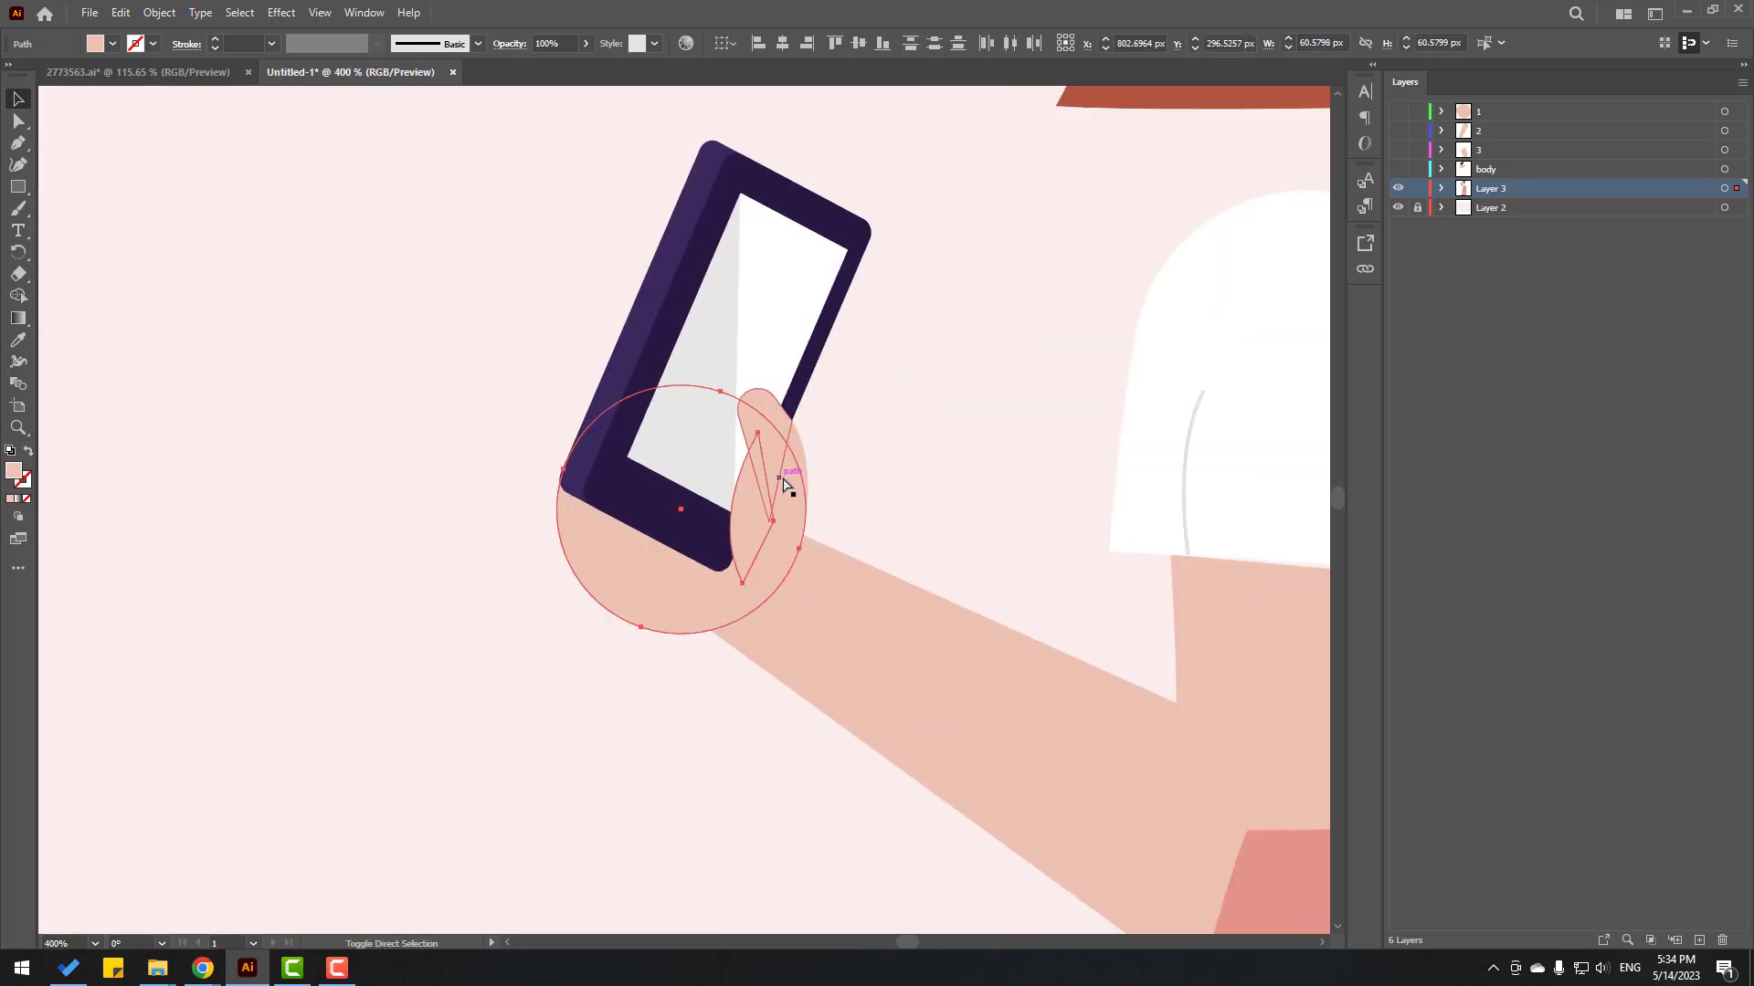
pyautogui.keyDown('ctrl'); pyautogui.keyDown('shift'); pyautogui.click(777, 462); pyautogui.keyUp('shift'); pyautogui.keyUp('ctrl')
pyautogui.keyDown('ctrl'); pyautogui.keyDown('shift'); pyautogui.click(741, 493); pyautogui.keyUp('shift'); pyautogui.keyUp('ctrl')
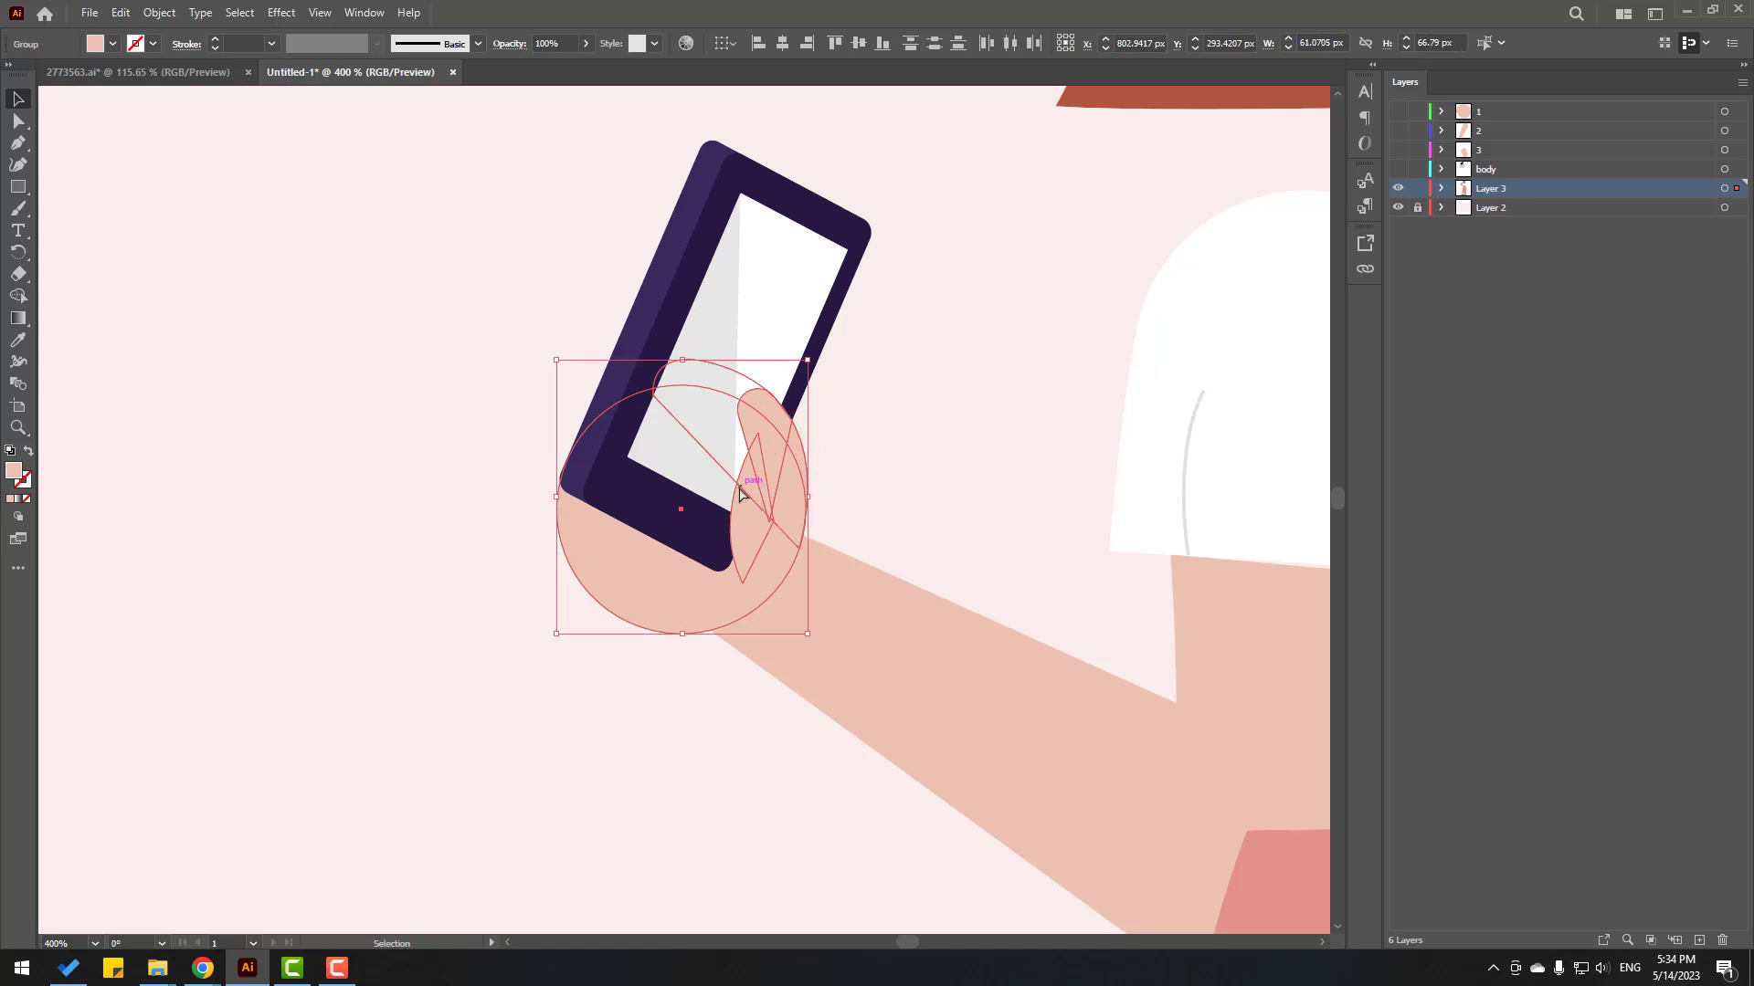
pyautogui.hotkey('ctrl', '-')
pyautogui.hotkey('ctrl', '-')
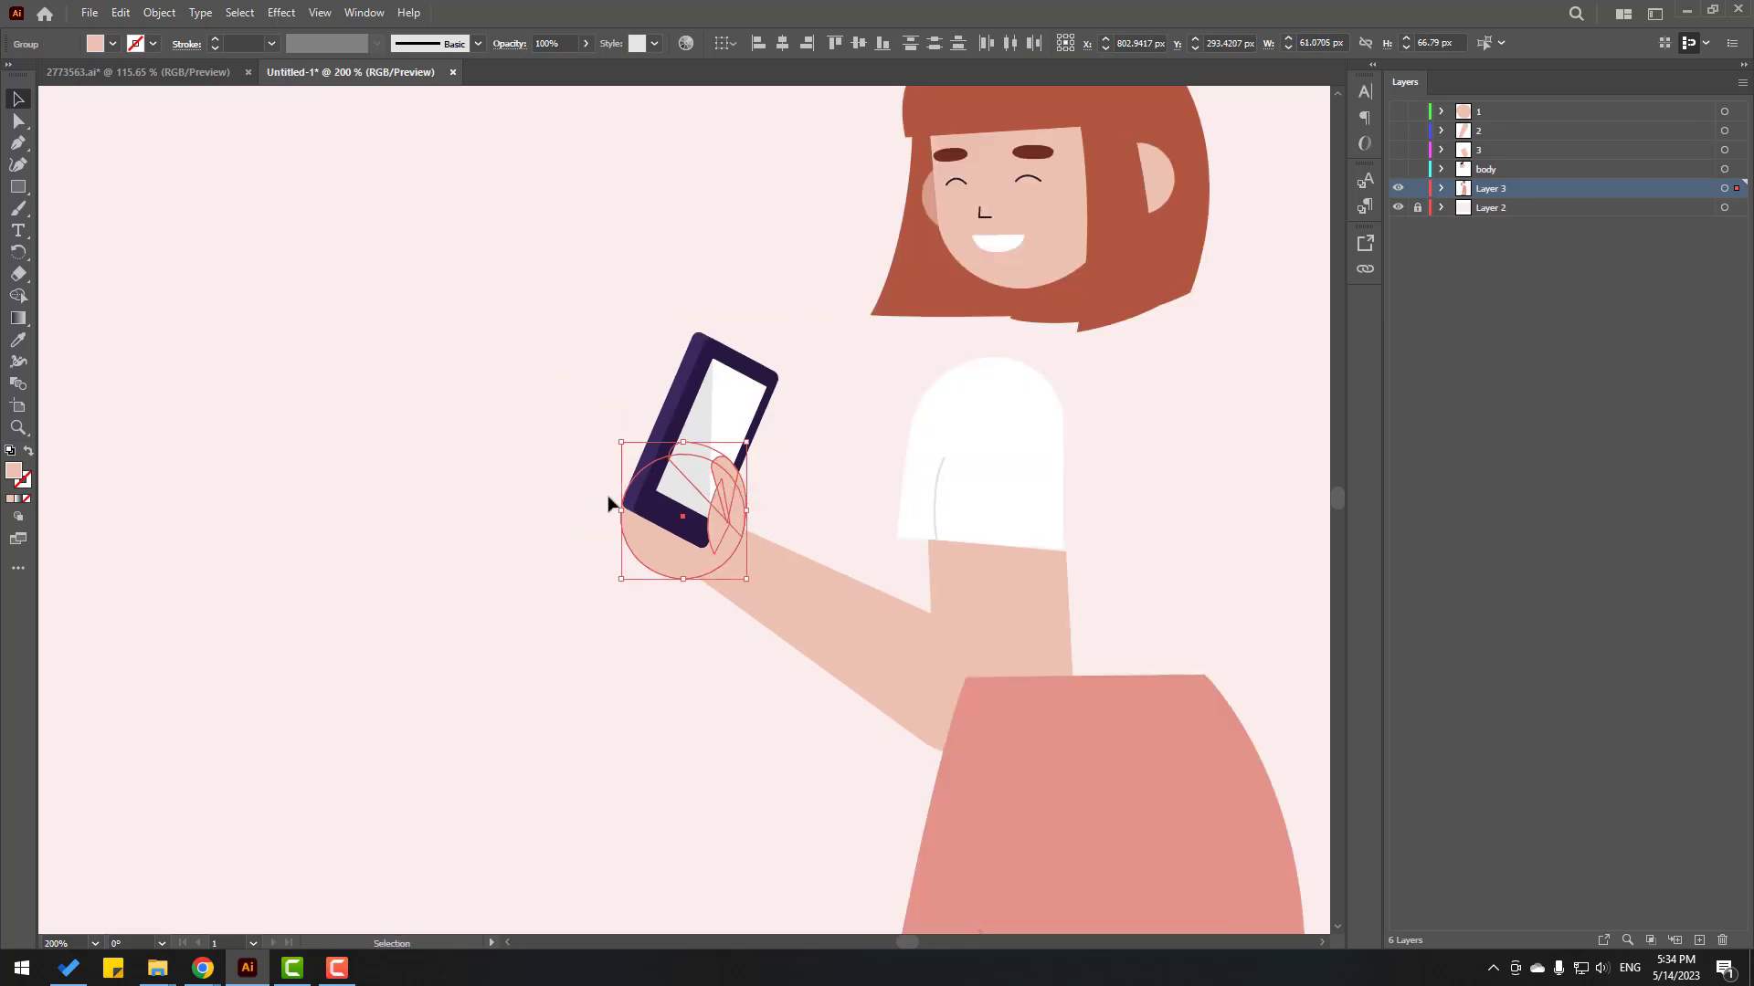
pyautogui.press('Delete')
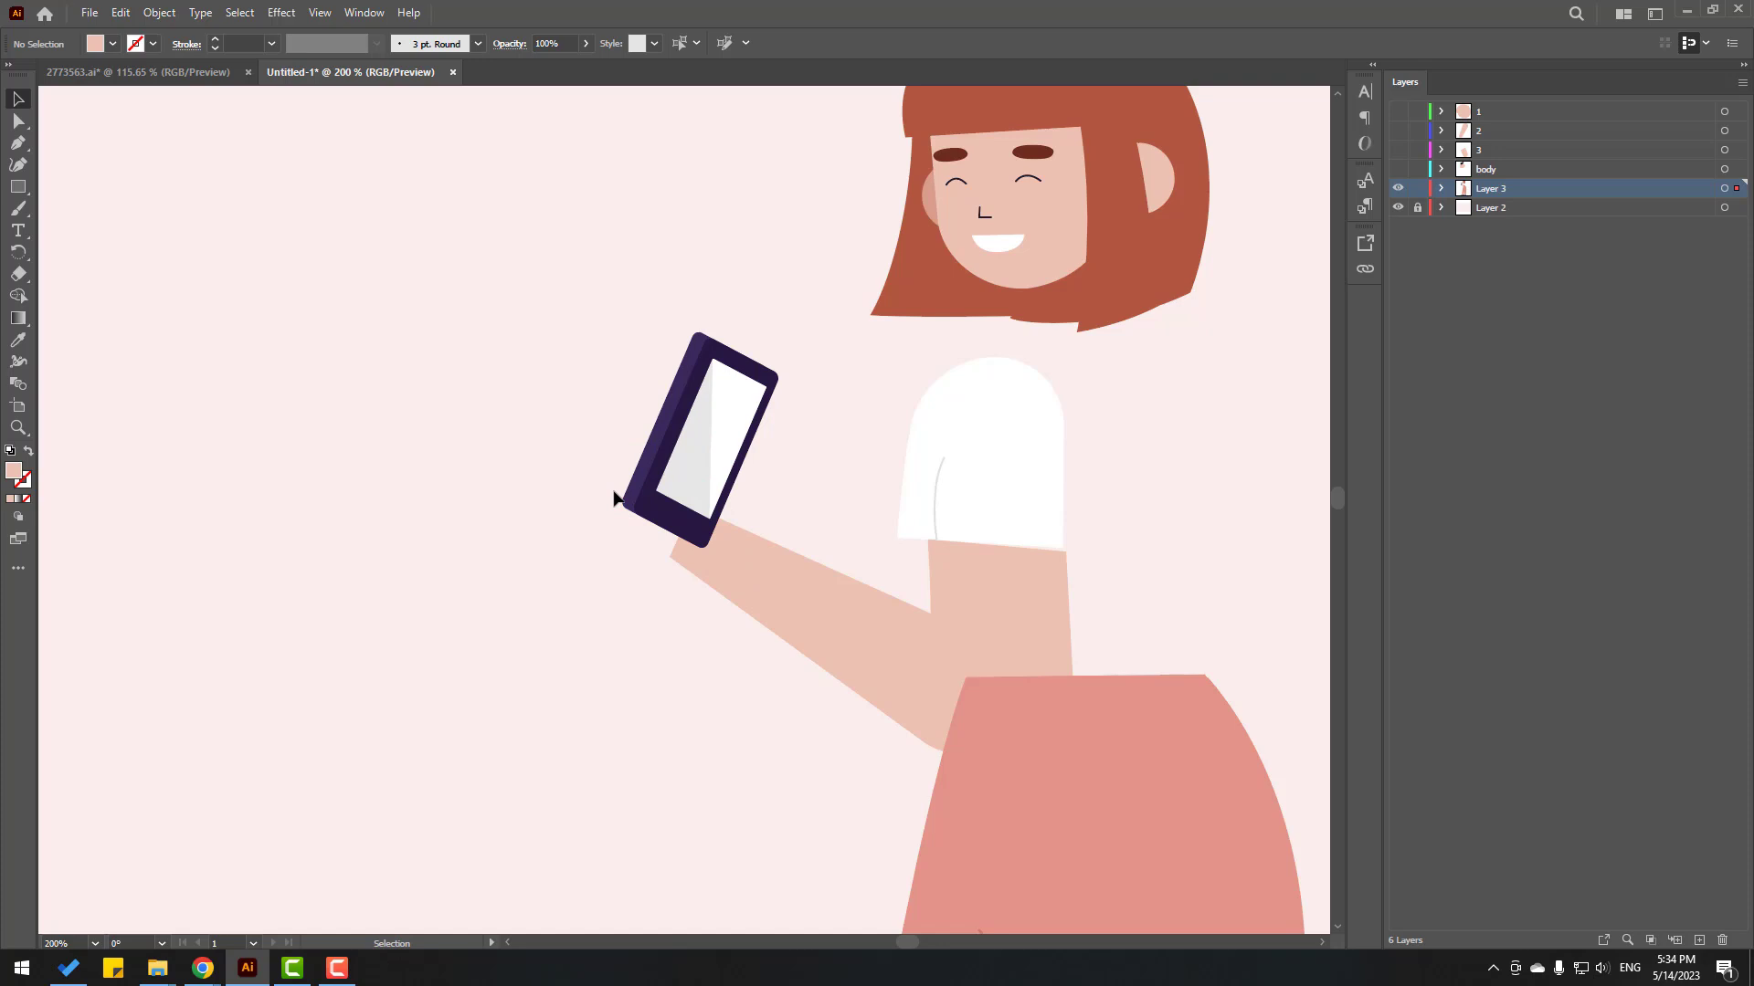
pyautogui.click(1701, 942)
pyautogui.hotkey('ctrl', 'shift', 'v')
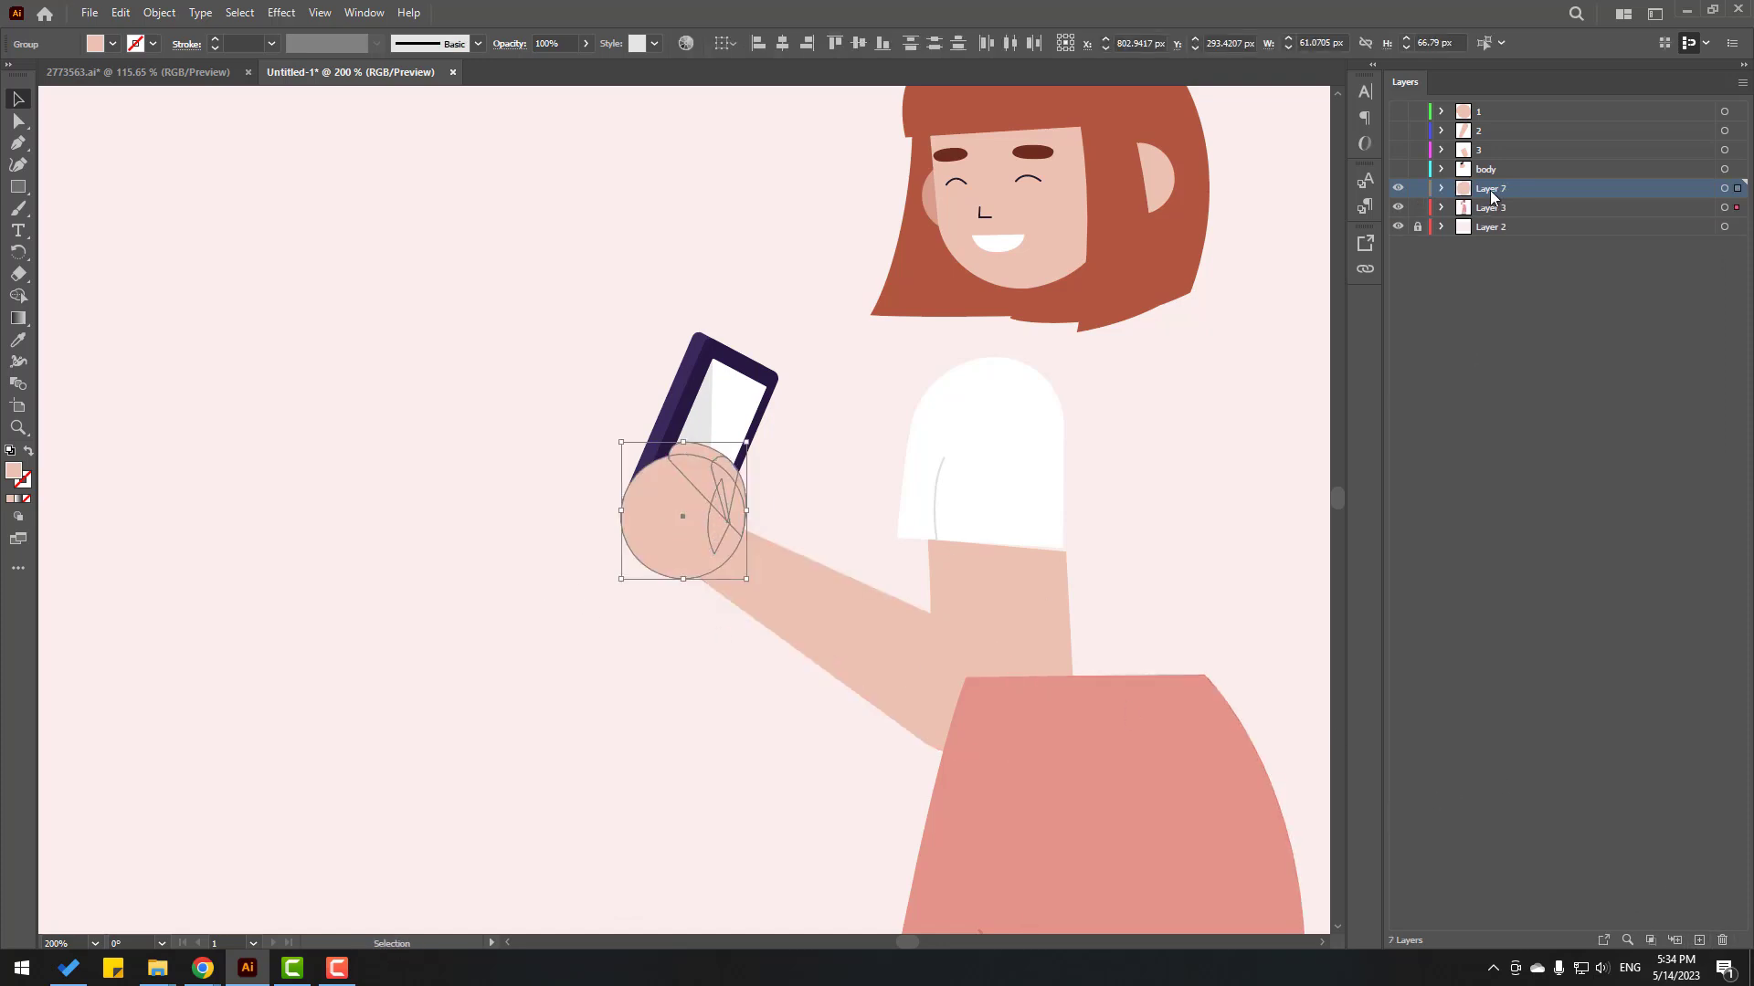
# Step: Rename the layer with the phone-holding hand as 1 and hide it
pyautogui.doubleClick(1490, 189)
pyautogui.write('1')
pyautogui.press('Return')
pyautogui.click(549, 590)
pyautogui.click(1398, 189)
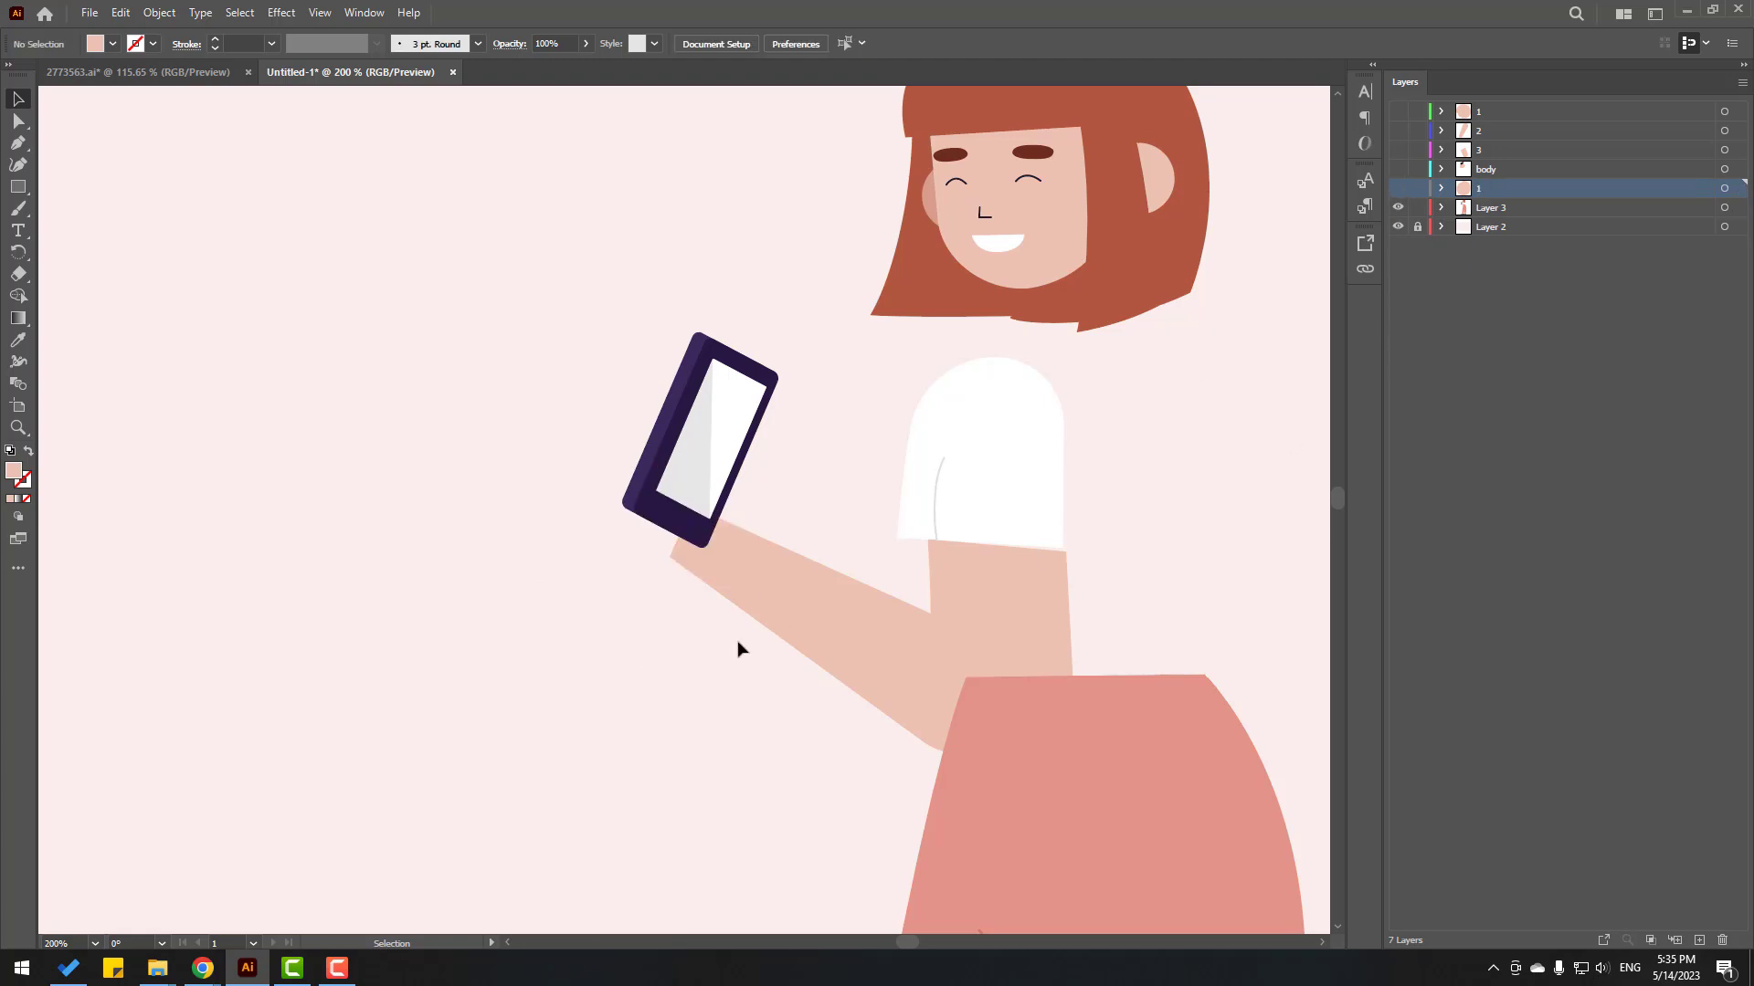
# Step: Cut the forearm behind the phone and paste it in front on a new layer above Layer 3
pyautogui.click(830, 619)
pyautogui.press('a')
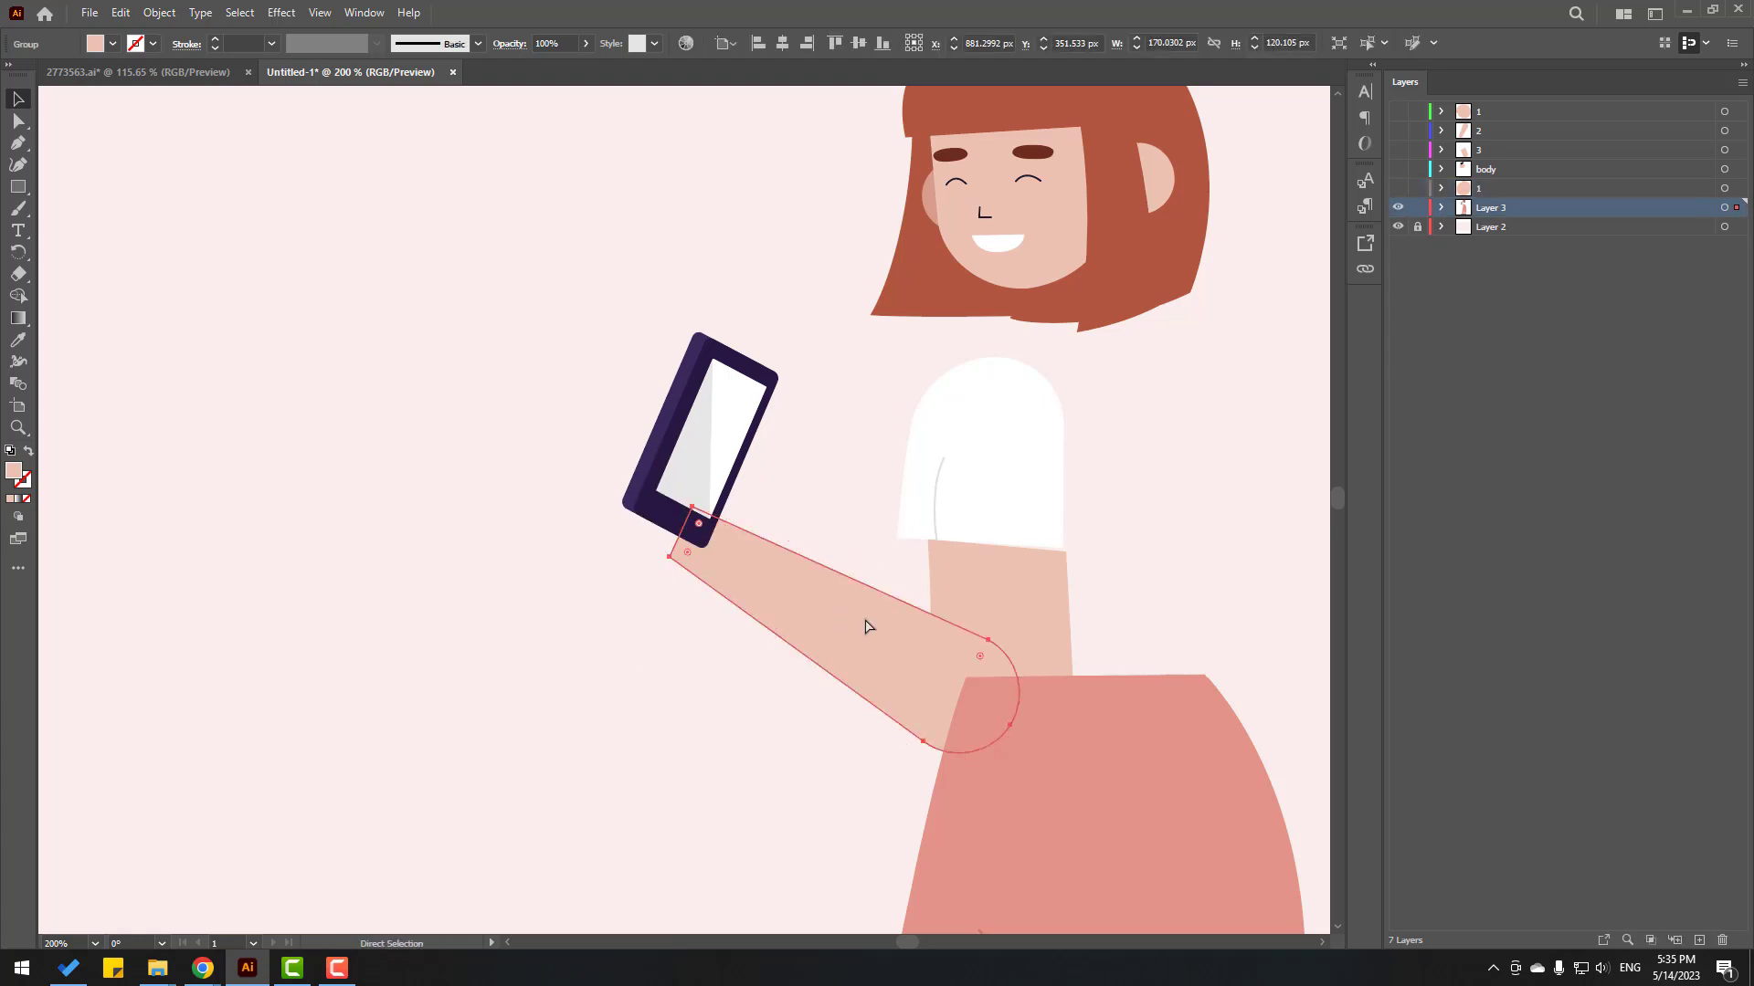
pyautogui.press('Delete')
pyautogui.click(1699, 941)
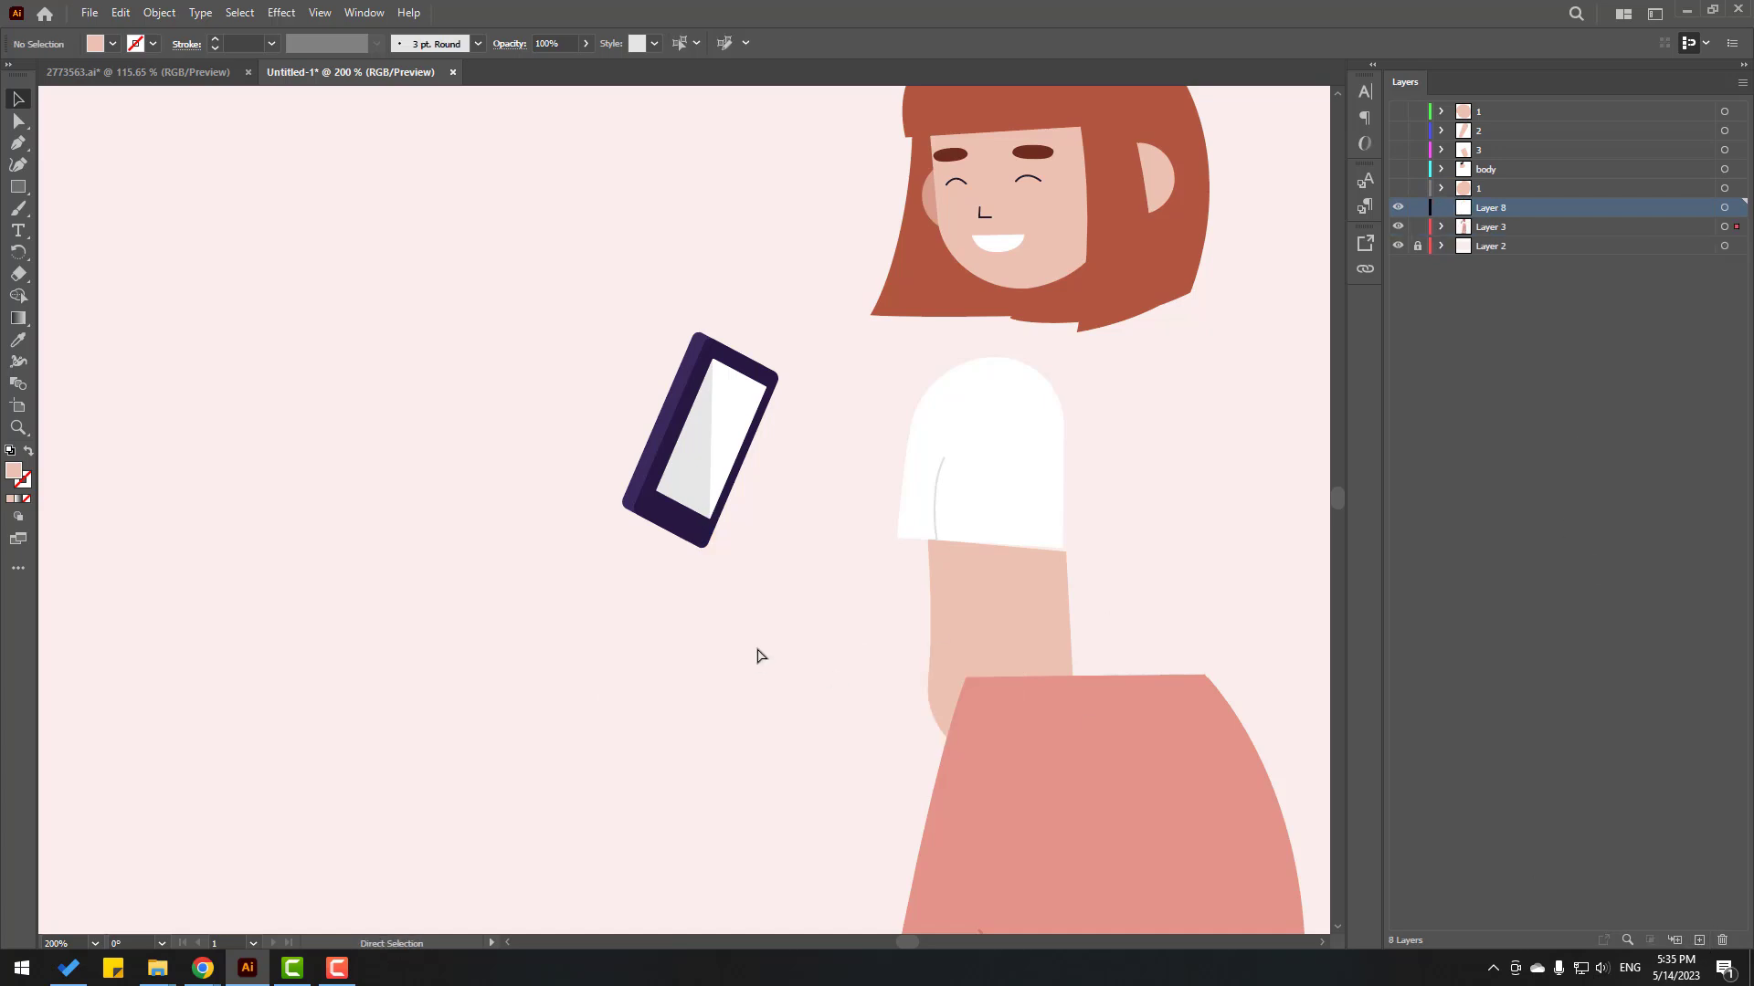
pyautogui.hotkey('ctrl', 'f')
pyautogui.click(447, 580)
# Step: Rename the layer with the phone arm's forearm as 2 and hide it
pyautogui.doubleClick(1495, 209)
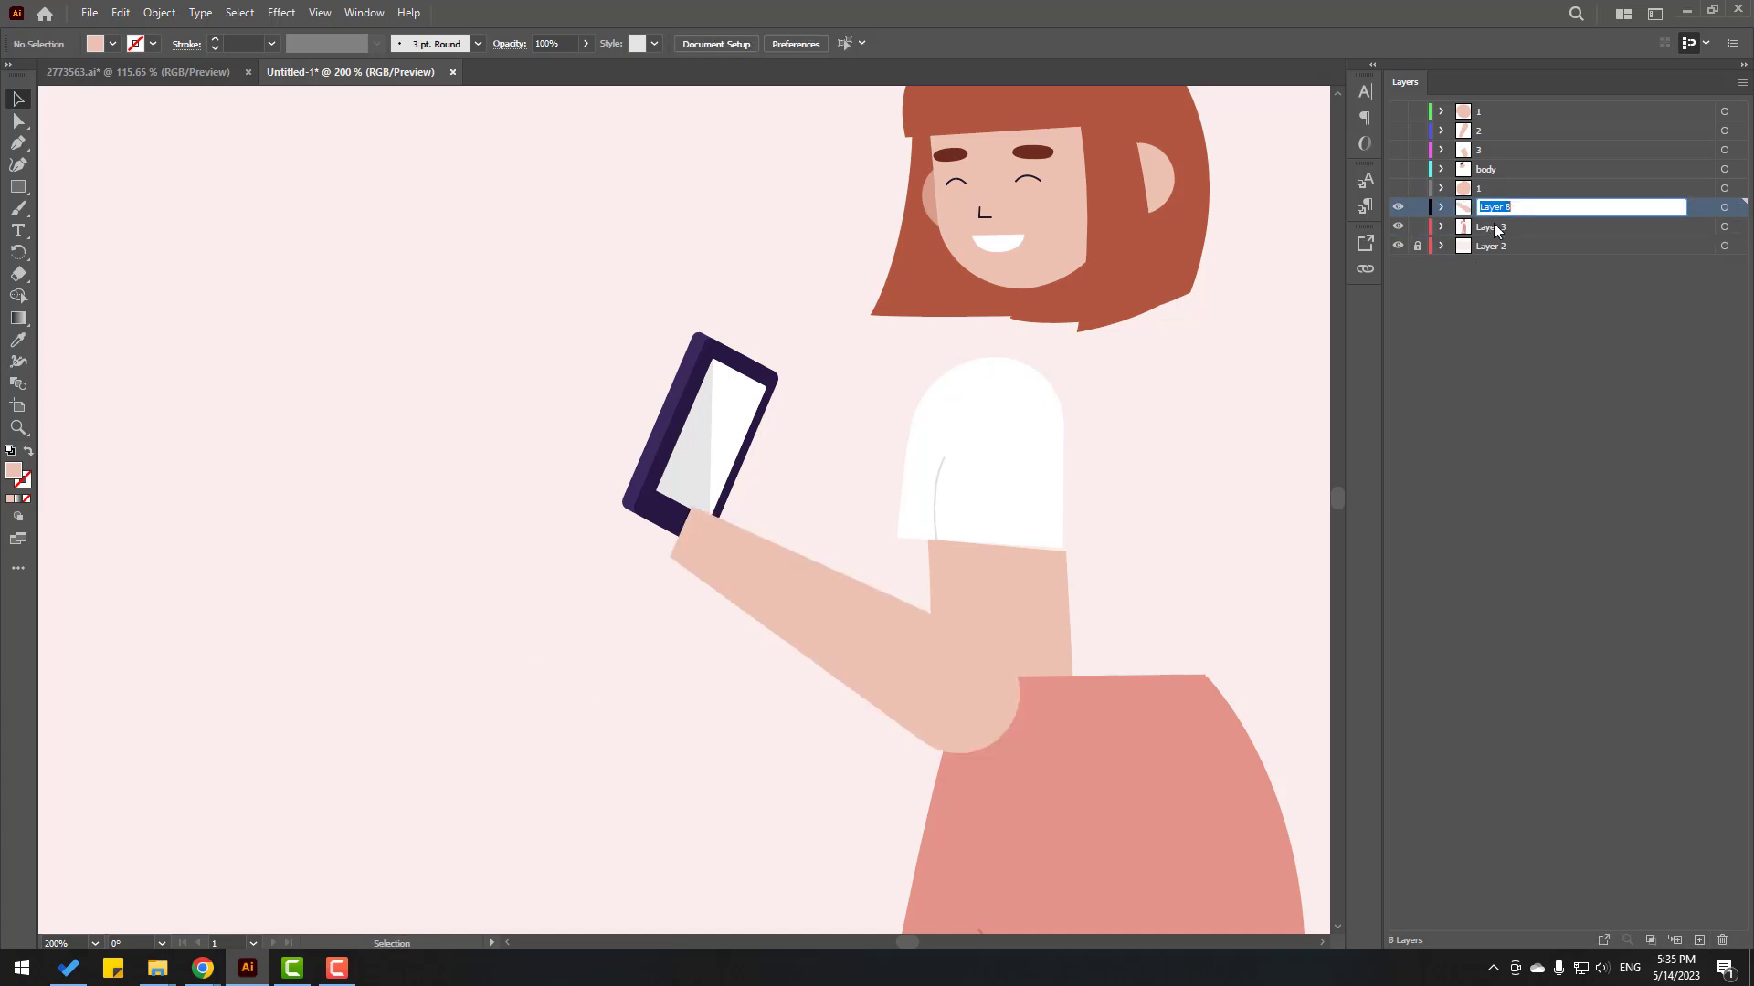
pyautogui.write('2')
pyautogui.press('Return')
pyautogui.click(1395, 210)
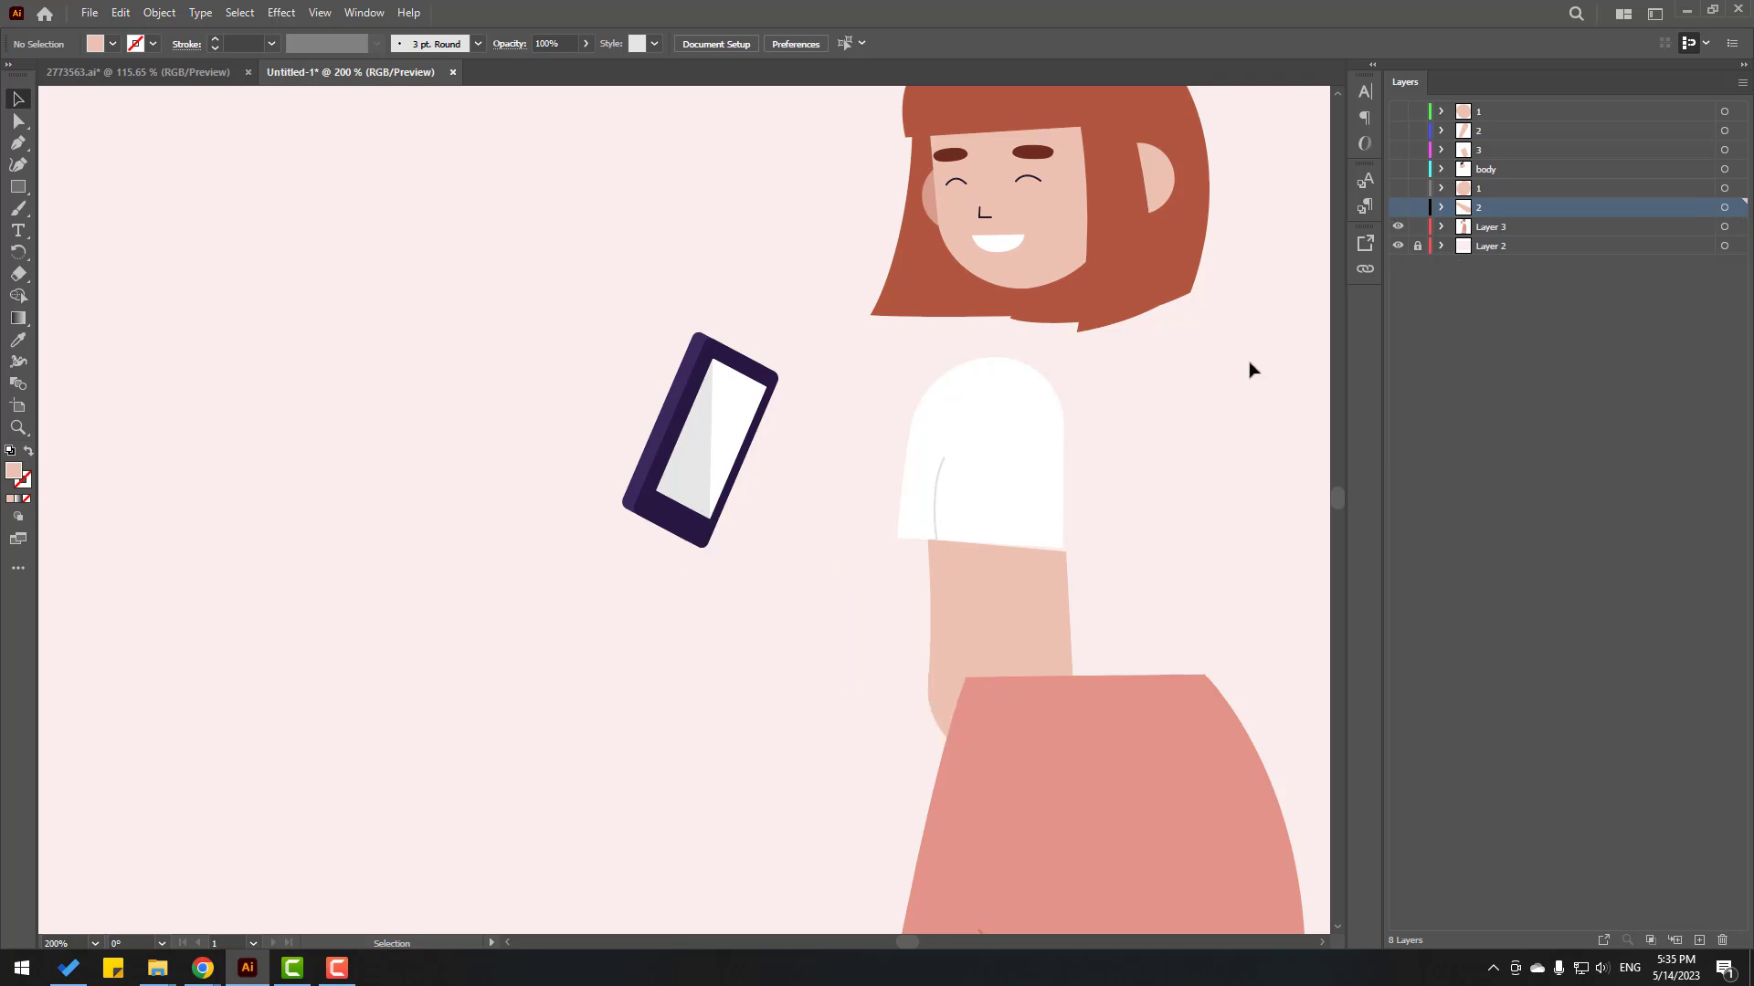
# Step: Move the remaining upper arm and sleeve group from Layer 3's nested groups into a new layer, and check it by toggling visibility
pyautogui.scroll(-2, 560, 603)
pyautogui.hotkey('ctrl', '1')
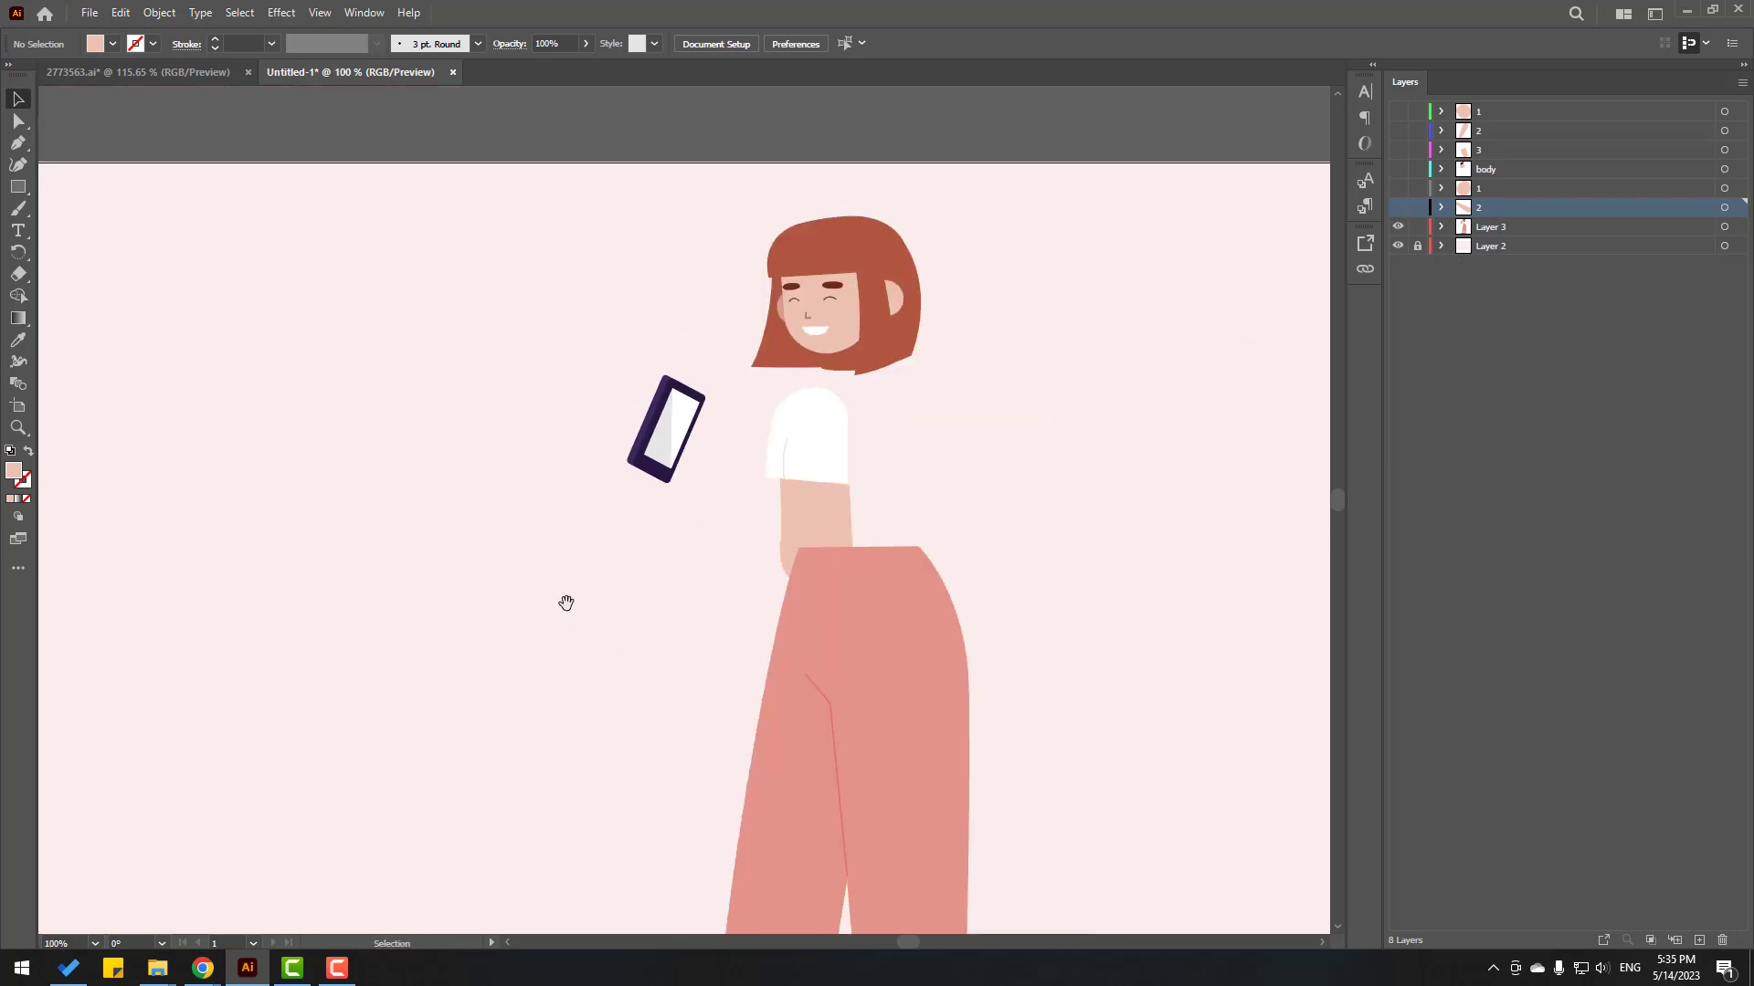
pyautogui.click(1442, 226)
pyautogui.click(1464, 245)
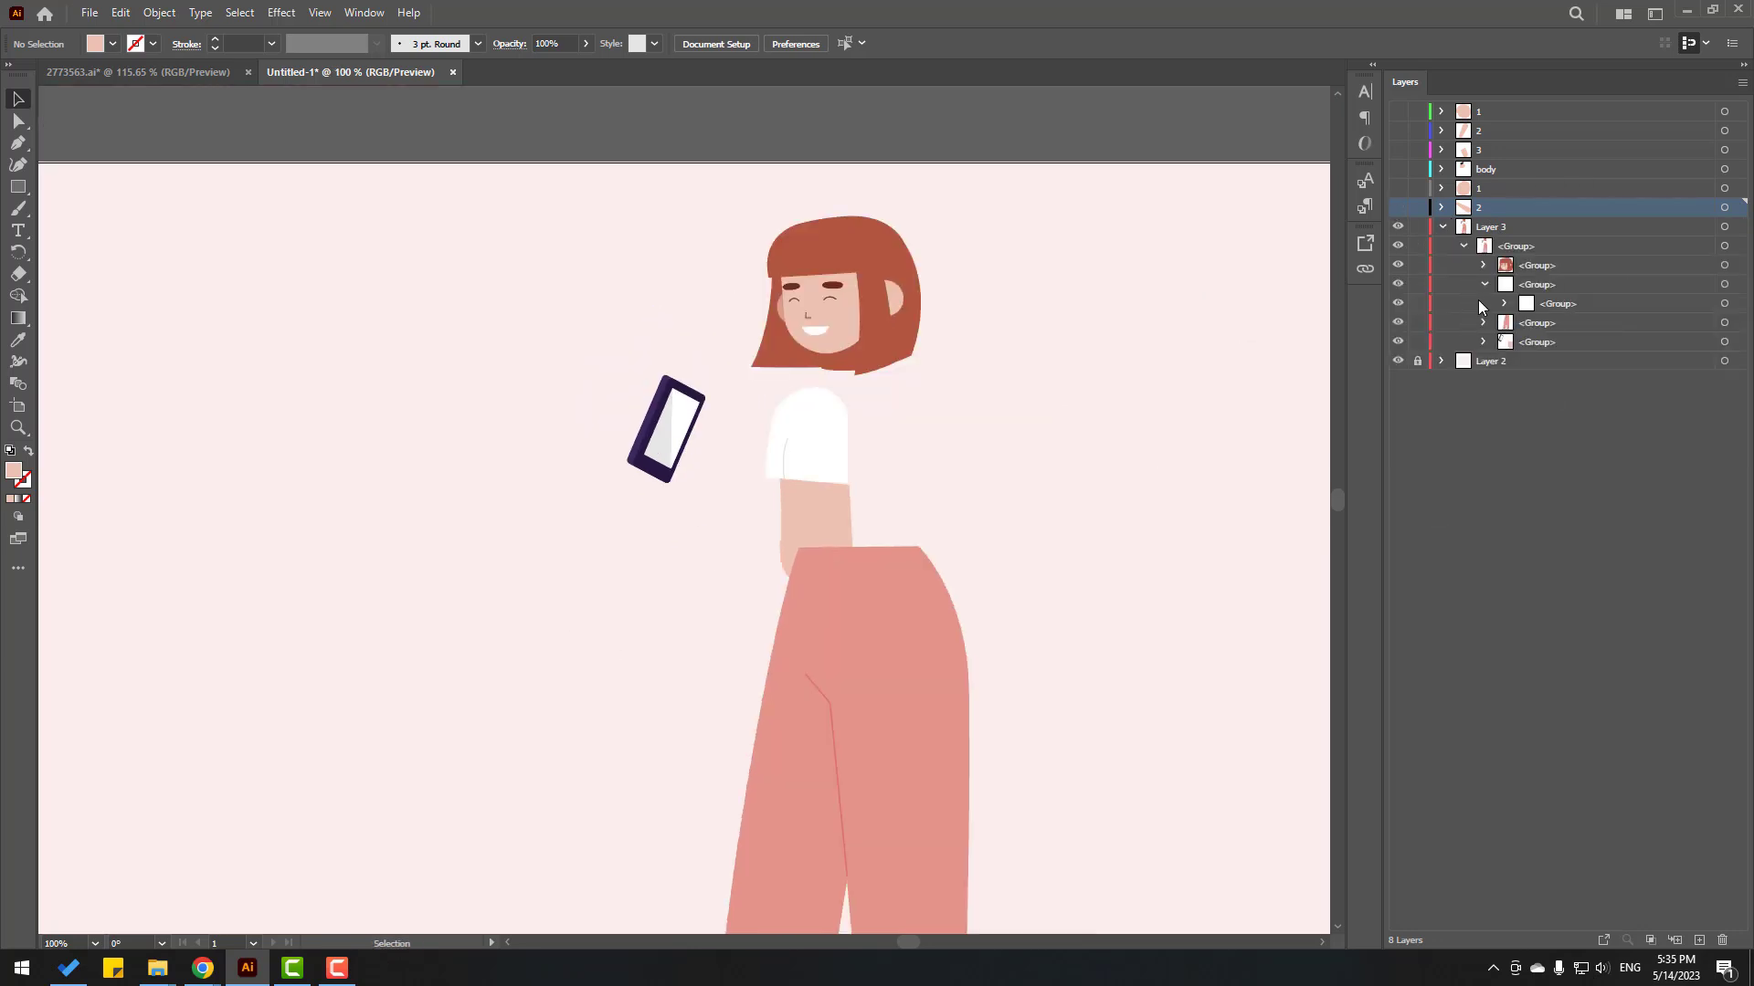
pyautogui.click(1484, 323)
pyautogui.click(1556, 362)
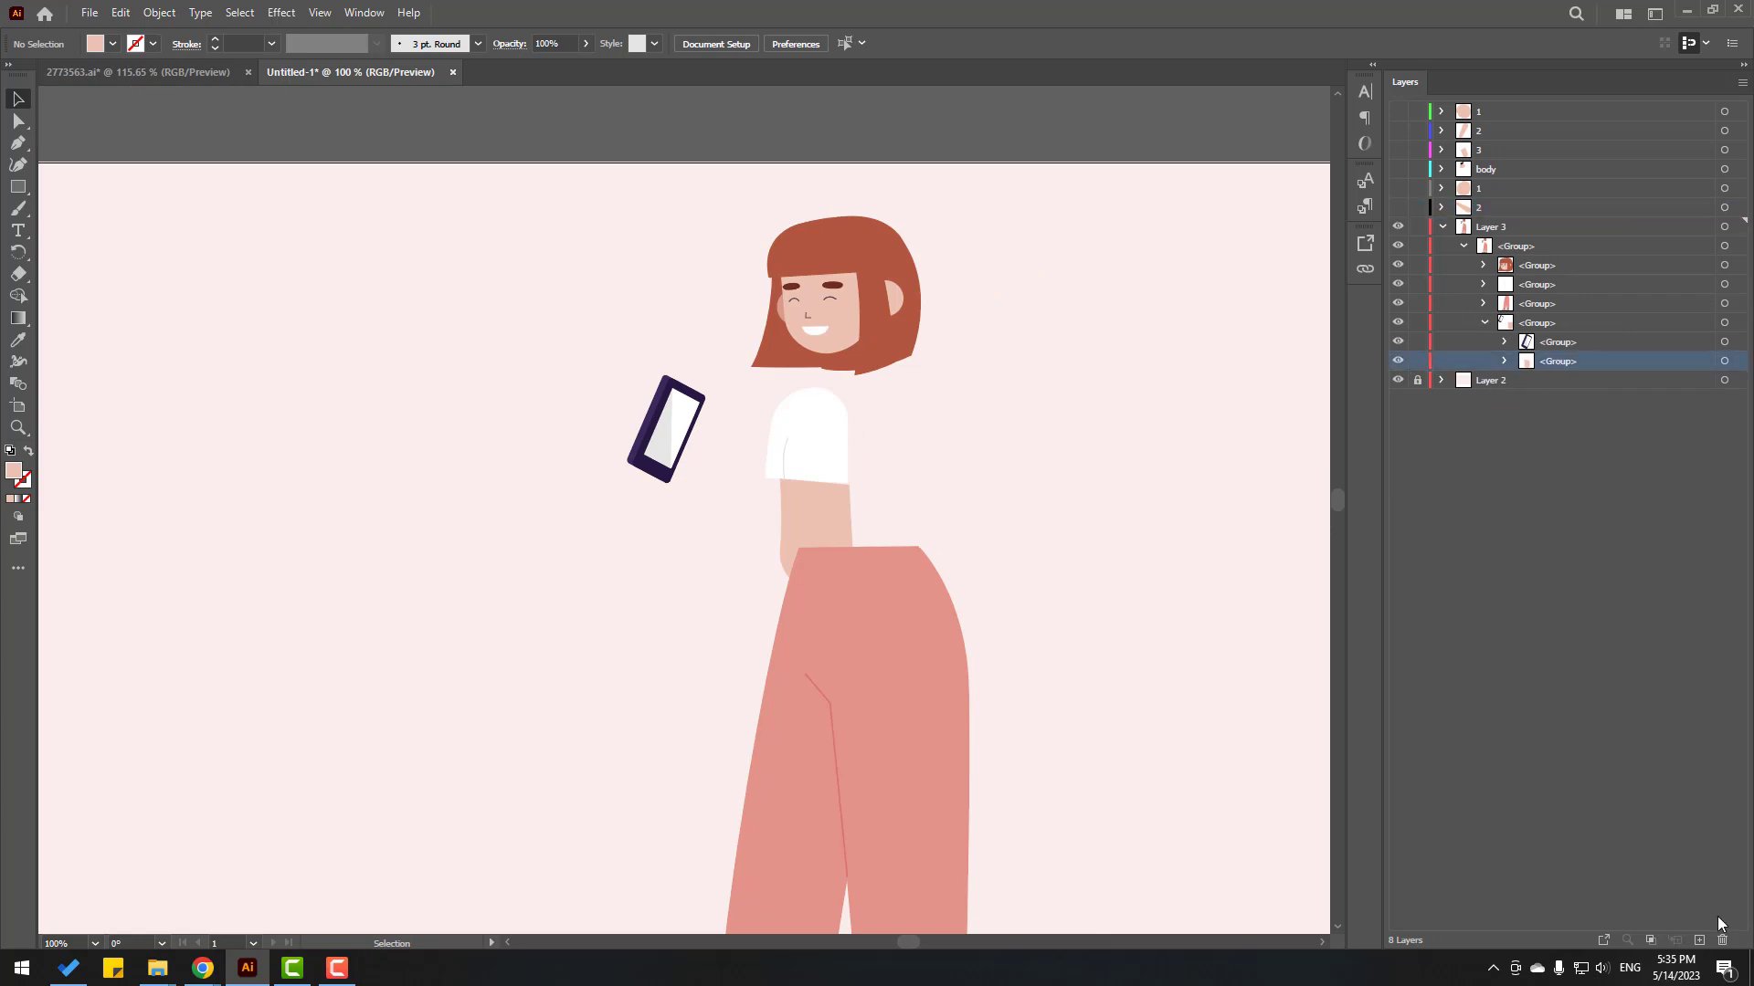
pyautogui.click(1701, 939)
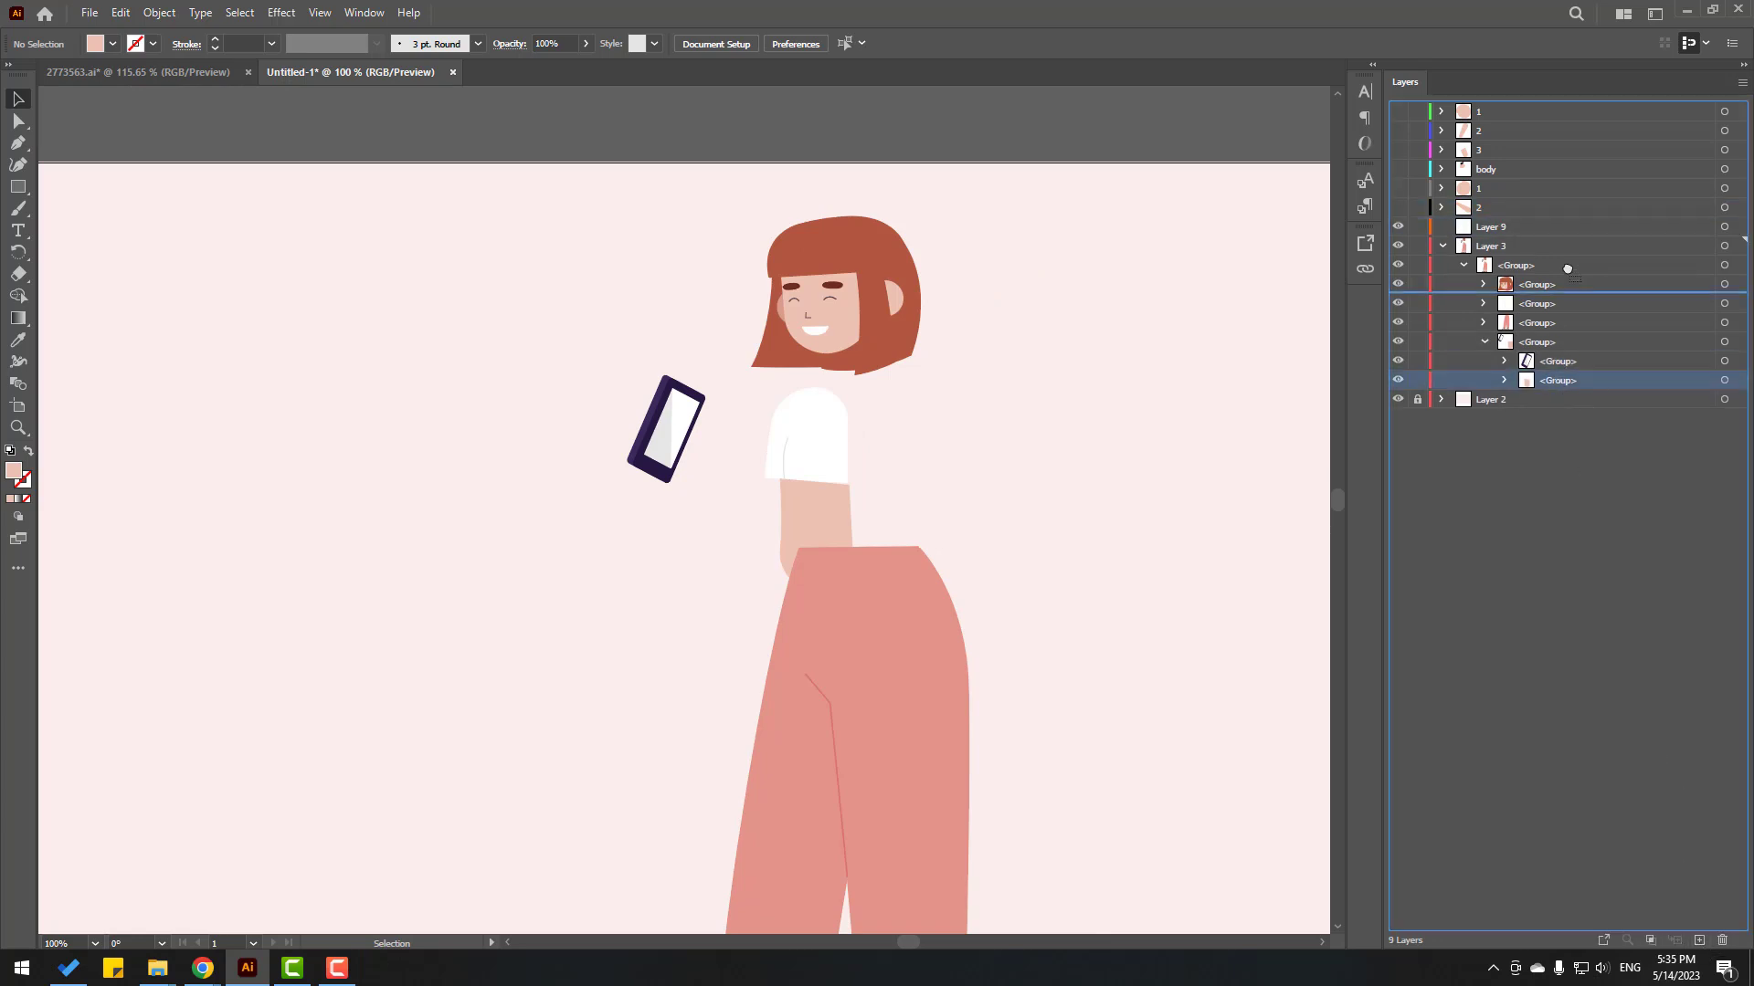
pyautogui.click(1493, 226)
pyautogui.moveTo(1557, 380); pyautogui.dragTo(1493, 228)
pyautogui.click(1397, 227)
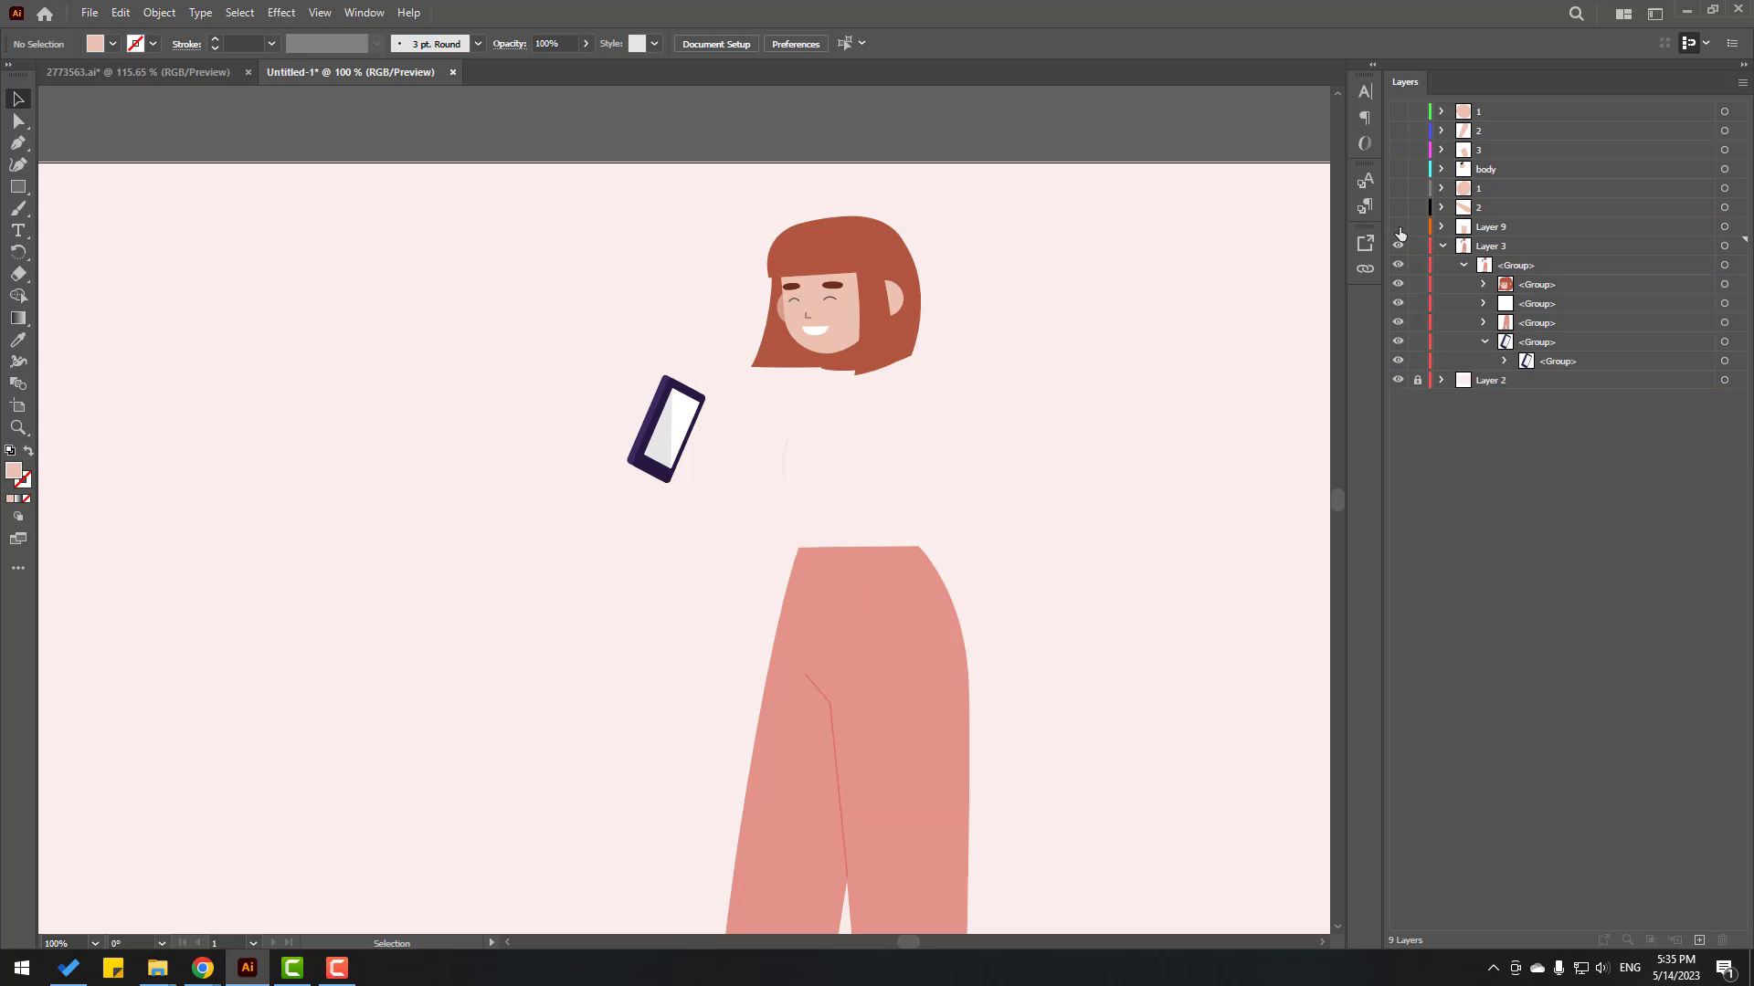
pyautogui.click(1398, 227)
pyautogui.click(1397, 227)
# Step: Move the group with the sleeve's crease line into the new upper arm layer and show that layer
pyautogui.click(1452, 305)
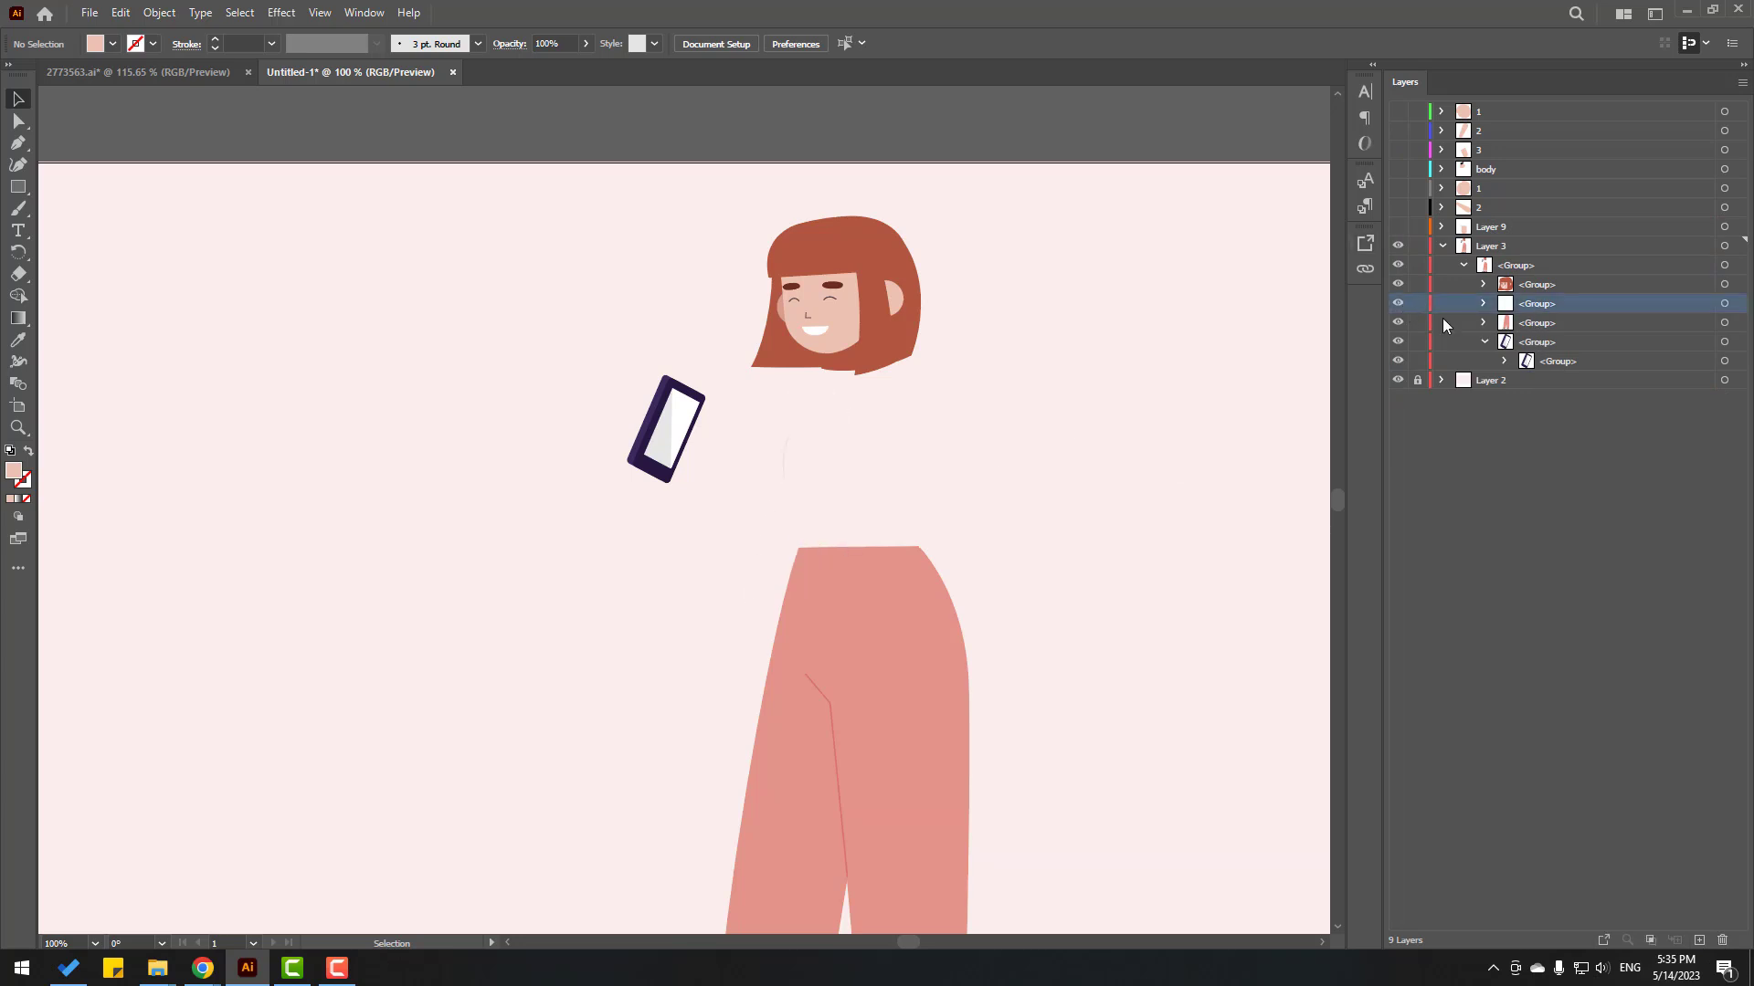
pyautogui.moveTo(1527, 311); pyautogui.dragTo(1424, 226)
pyautogui.click(1399, 227)
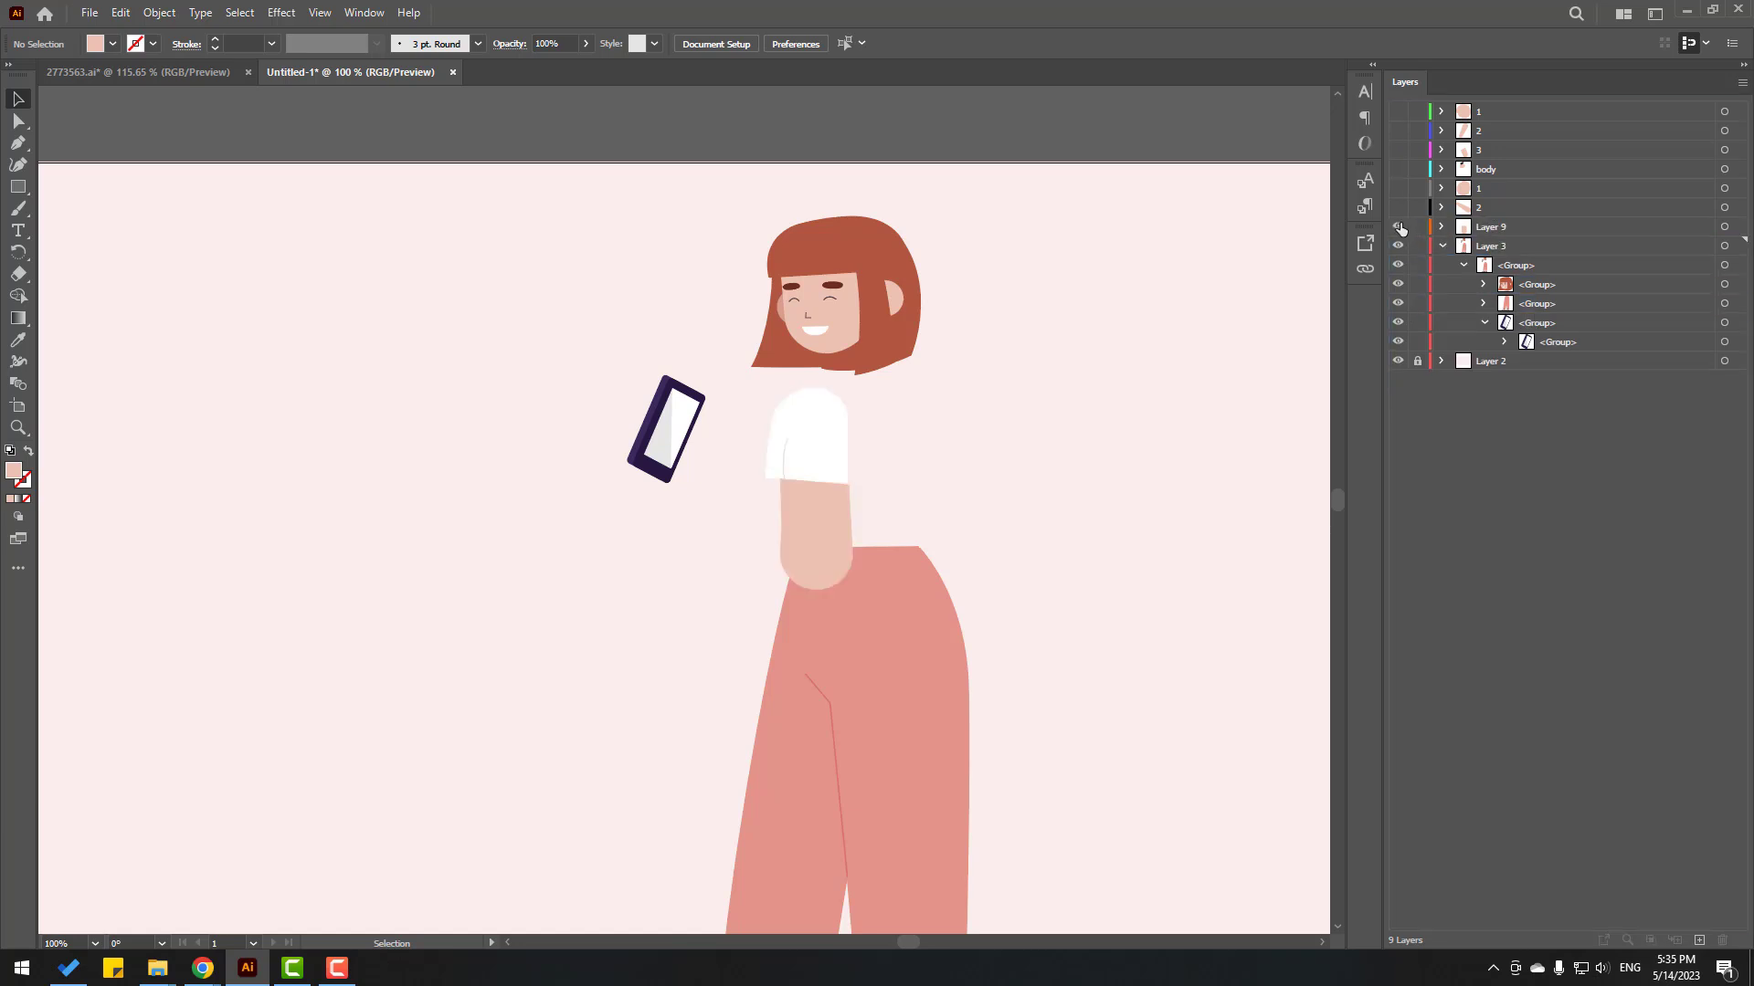
# Step: Rename the layer with the phone arm's upper arm and sleeve as 3
pyautogui.doubleClick(1501, 227)
pyautogui.write('3')
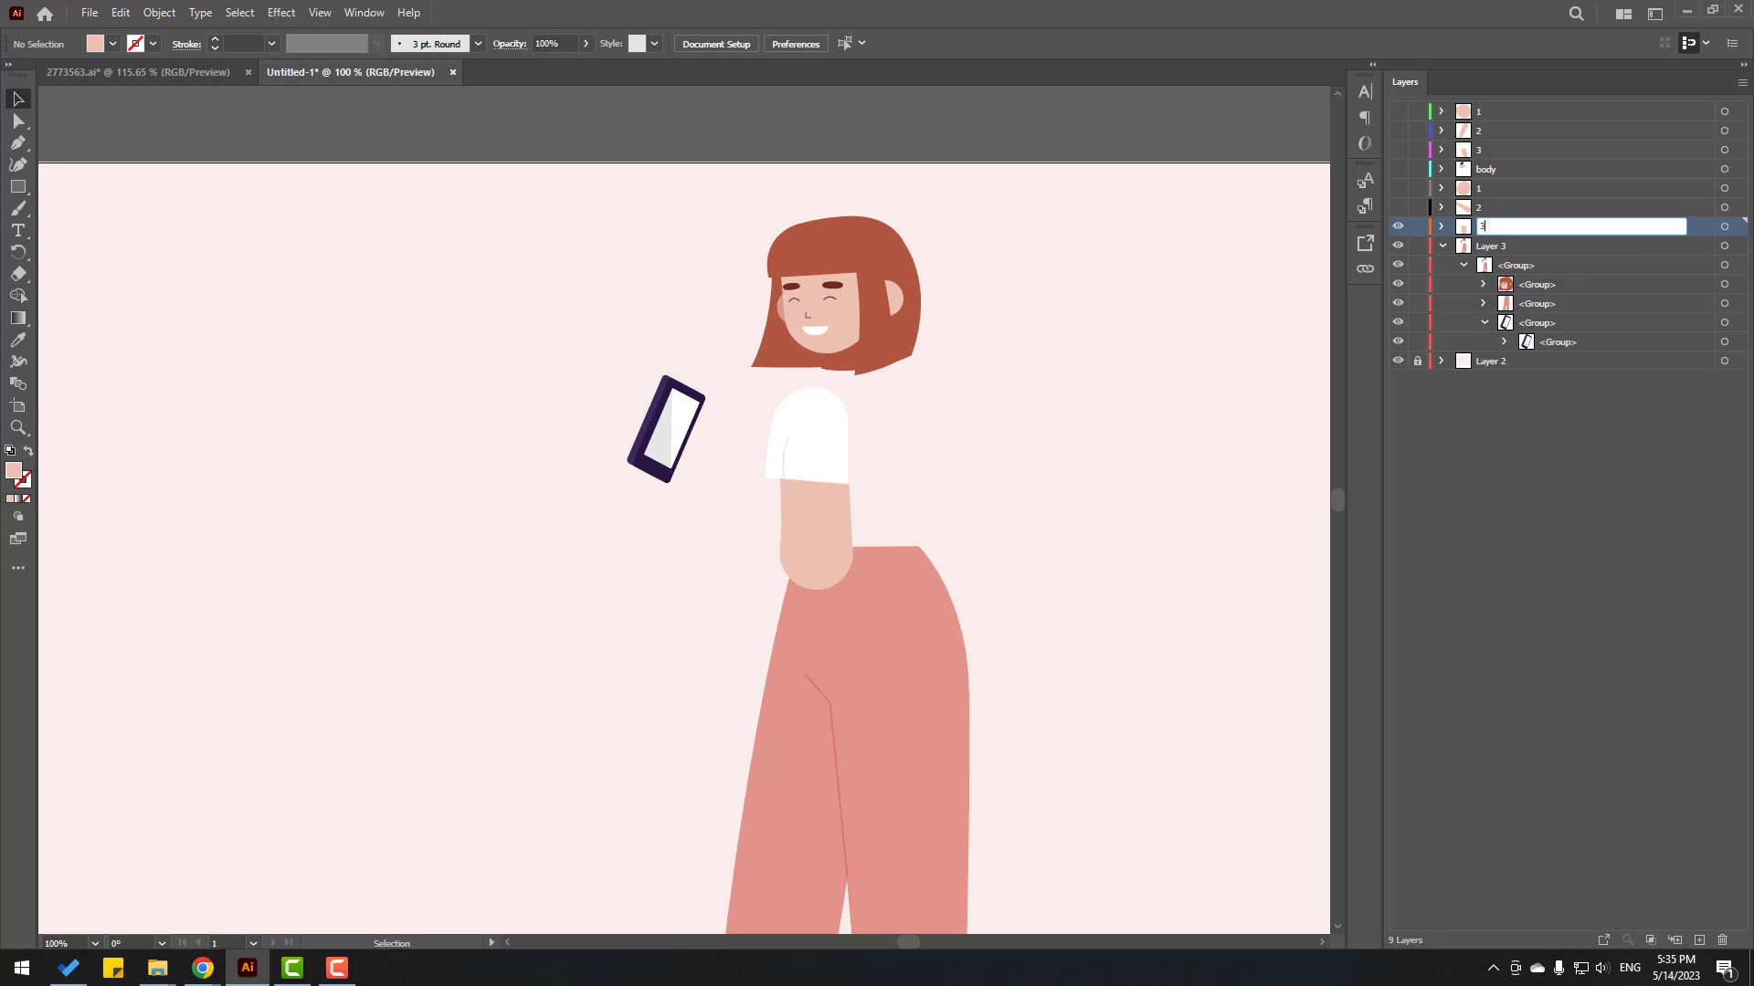
pyautogui.press('Return')
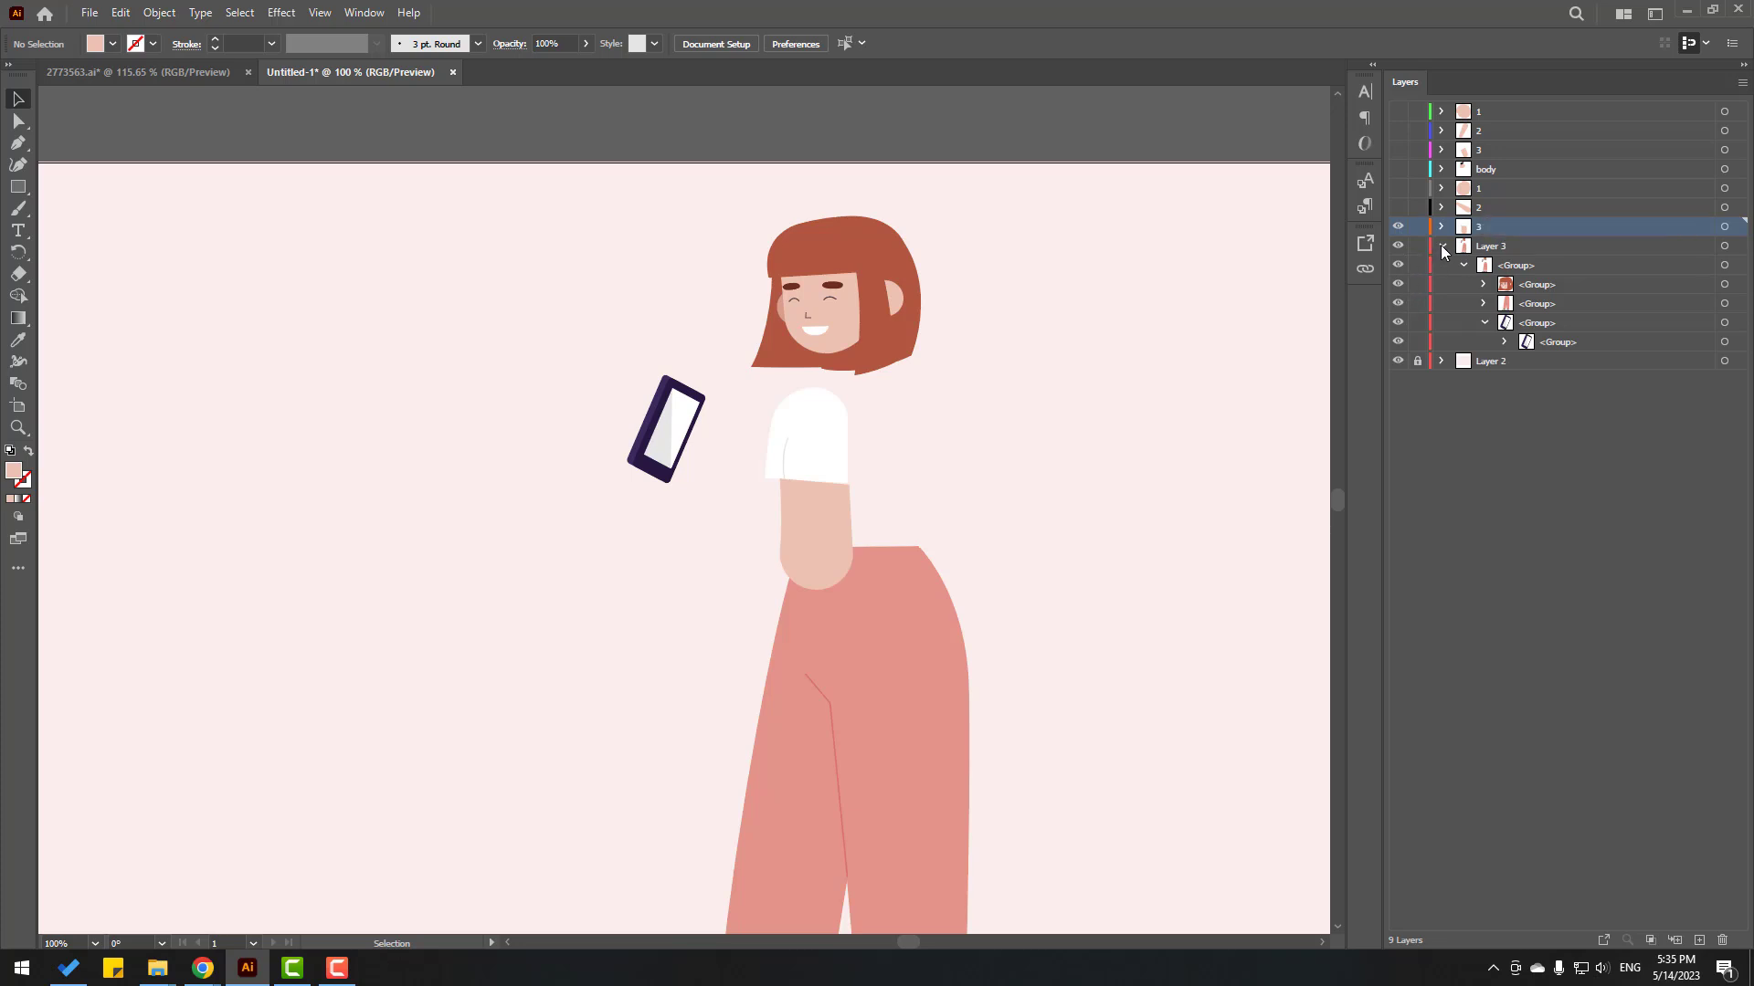
# Step: Move the phone's group from Layer 3 into a new layer named phone
pyautogui.click(1484, 323)
pyautogui.click(1552, 326)
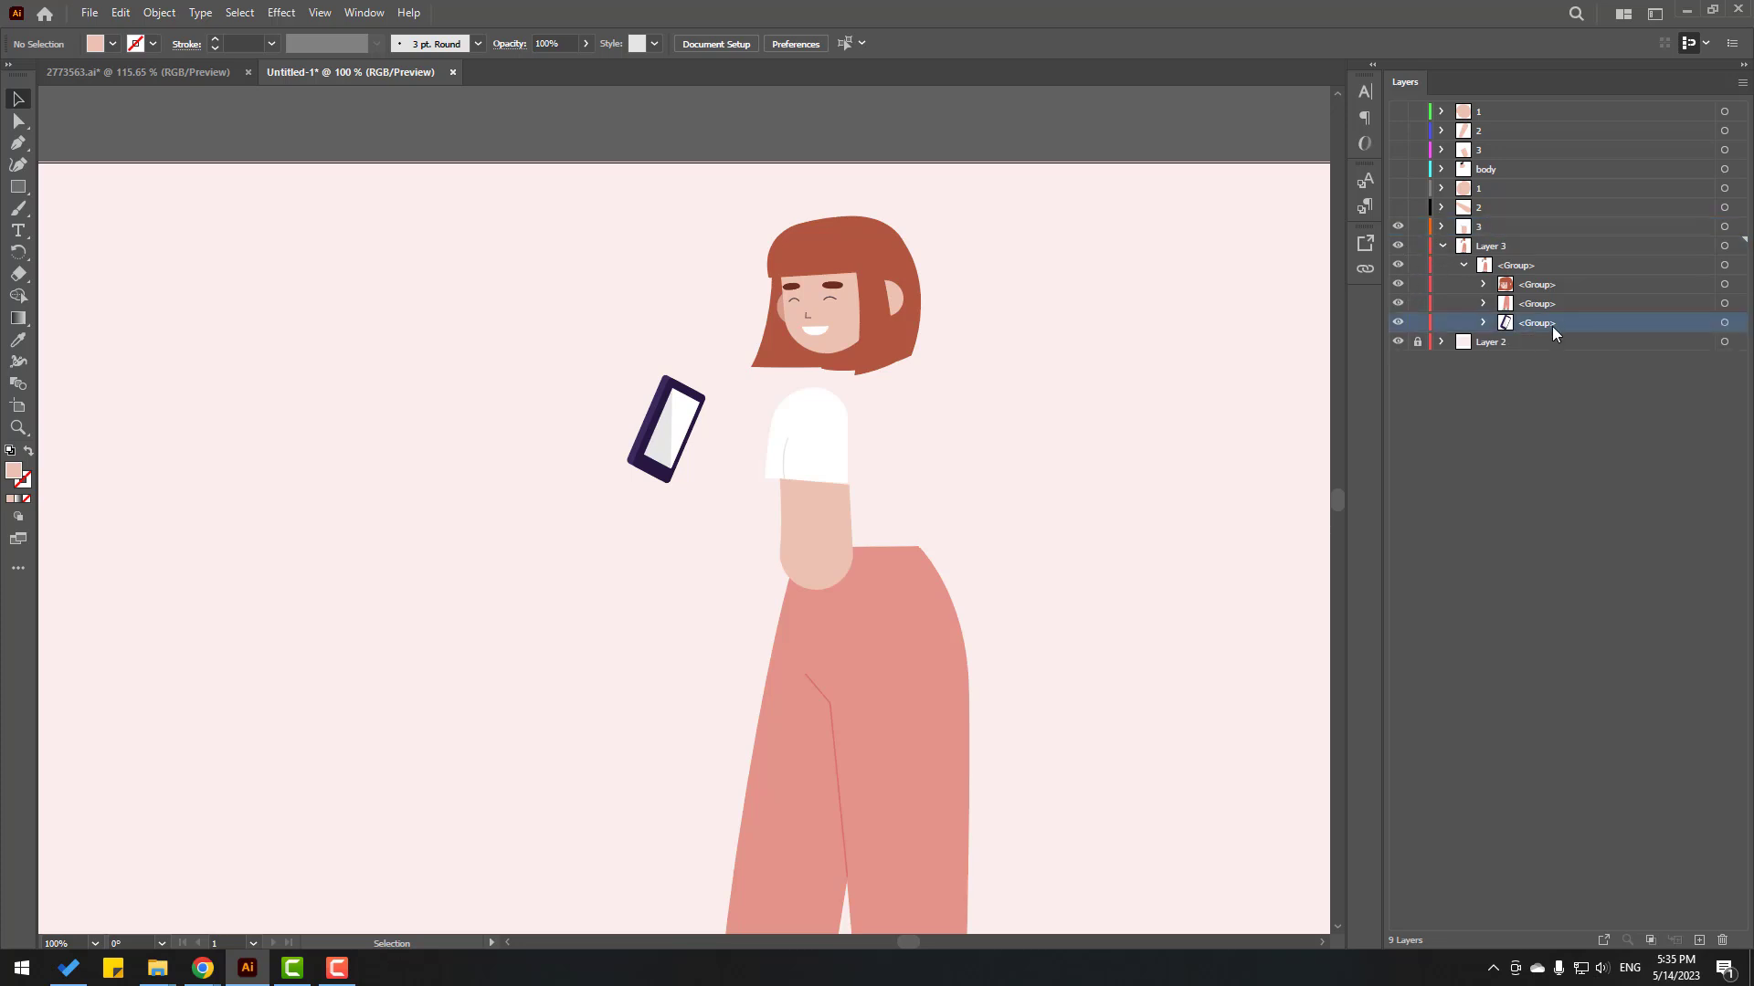
pyautogui.click(1698, 940)
pyautogui.moveTo(1548, 343); pyautogui.dragTo(1499, 246)
pyautogui.doubleClick(1500, 246)
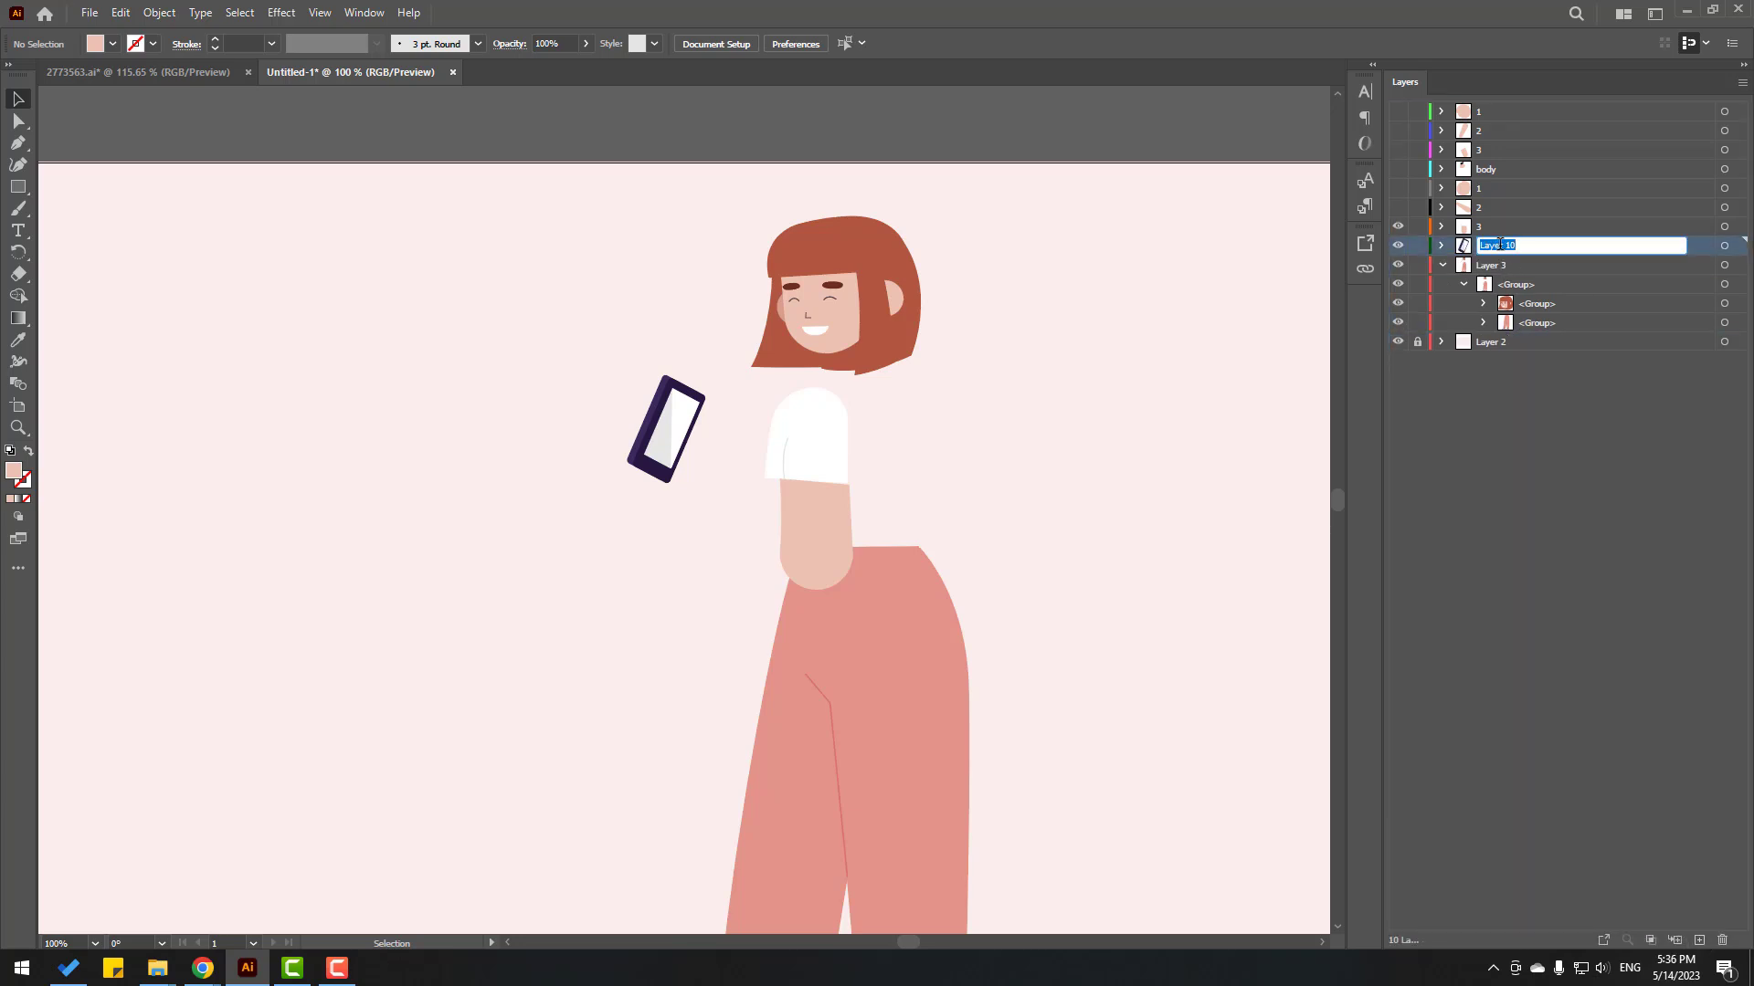
pyautogui.write('phone')
pyautogui.press('Return')
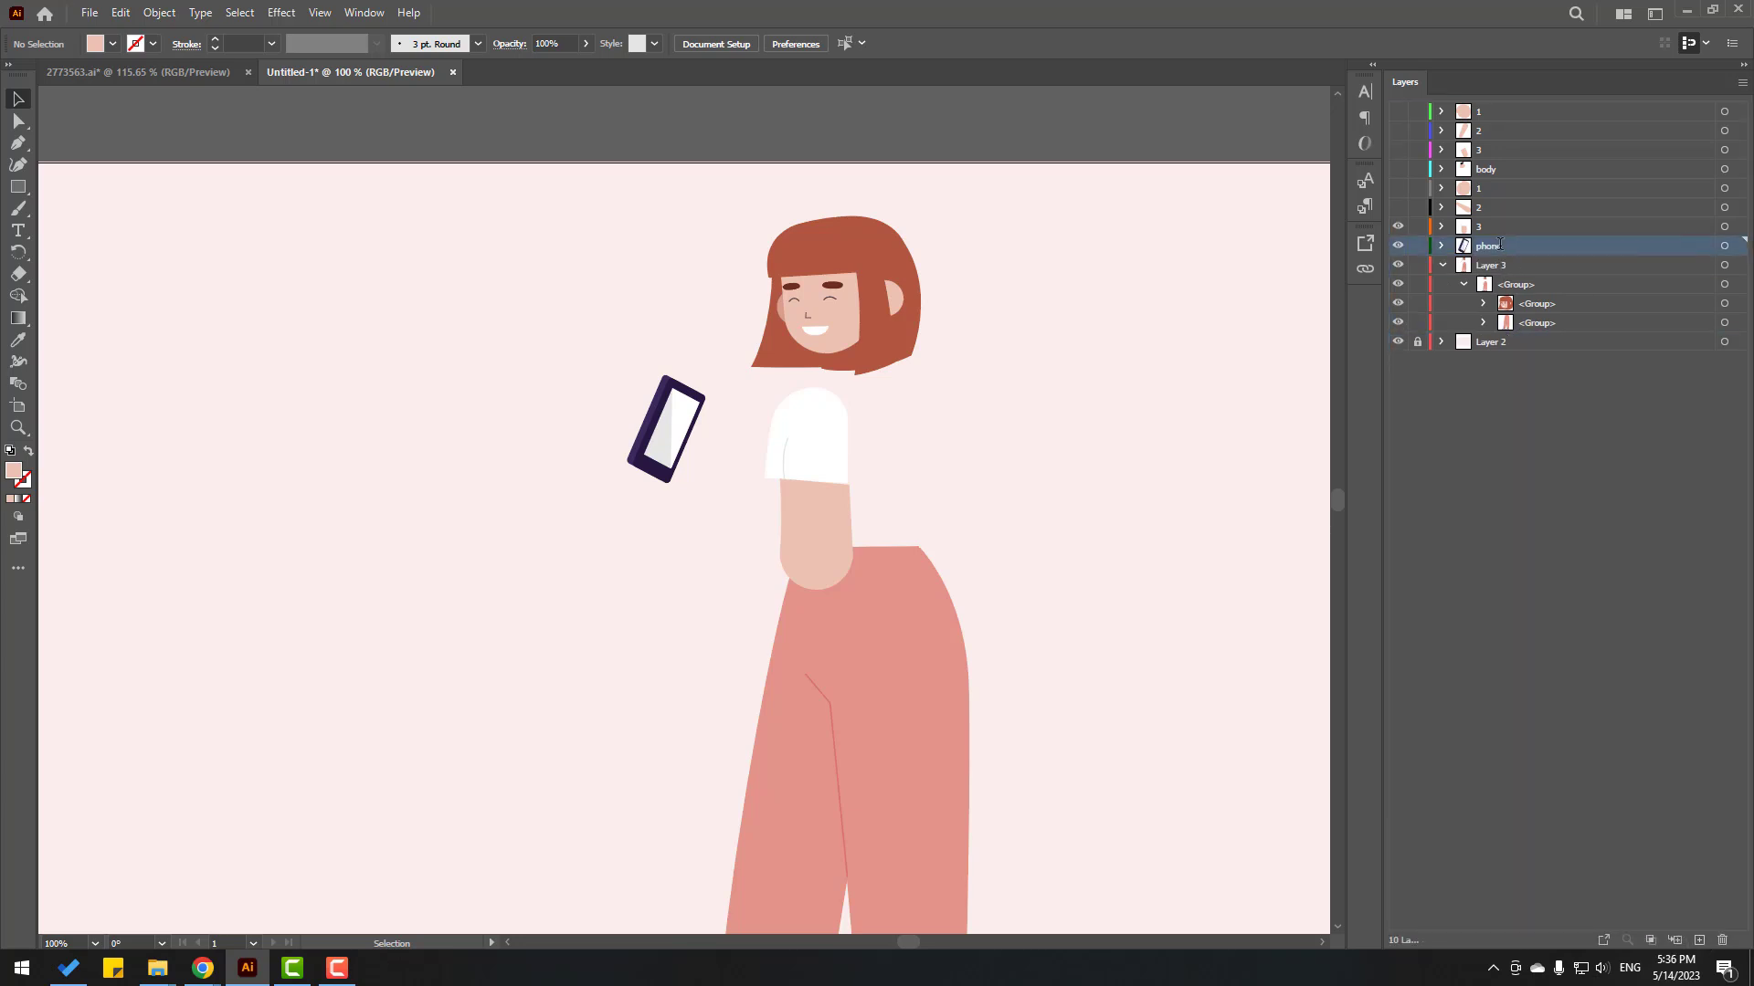
# Step: Hide the phone arm's upper arm layer 3 and the phone layer
pyautogui.click(1397, 227)
pyautogui.click(1397, 245)
pyautogui.scroll(-2, 590, 551)
pyautogui.hotkey('ctrl', '-')
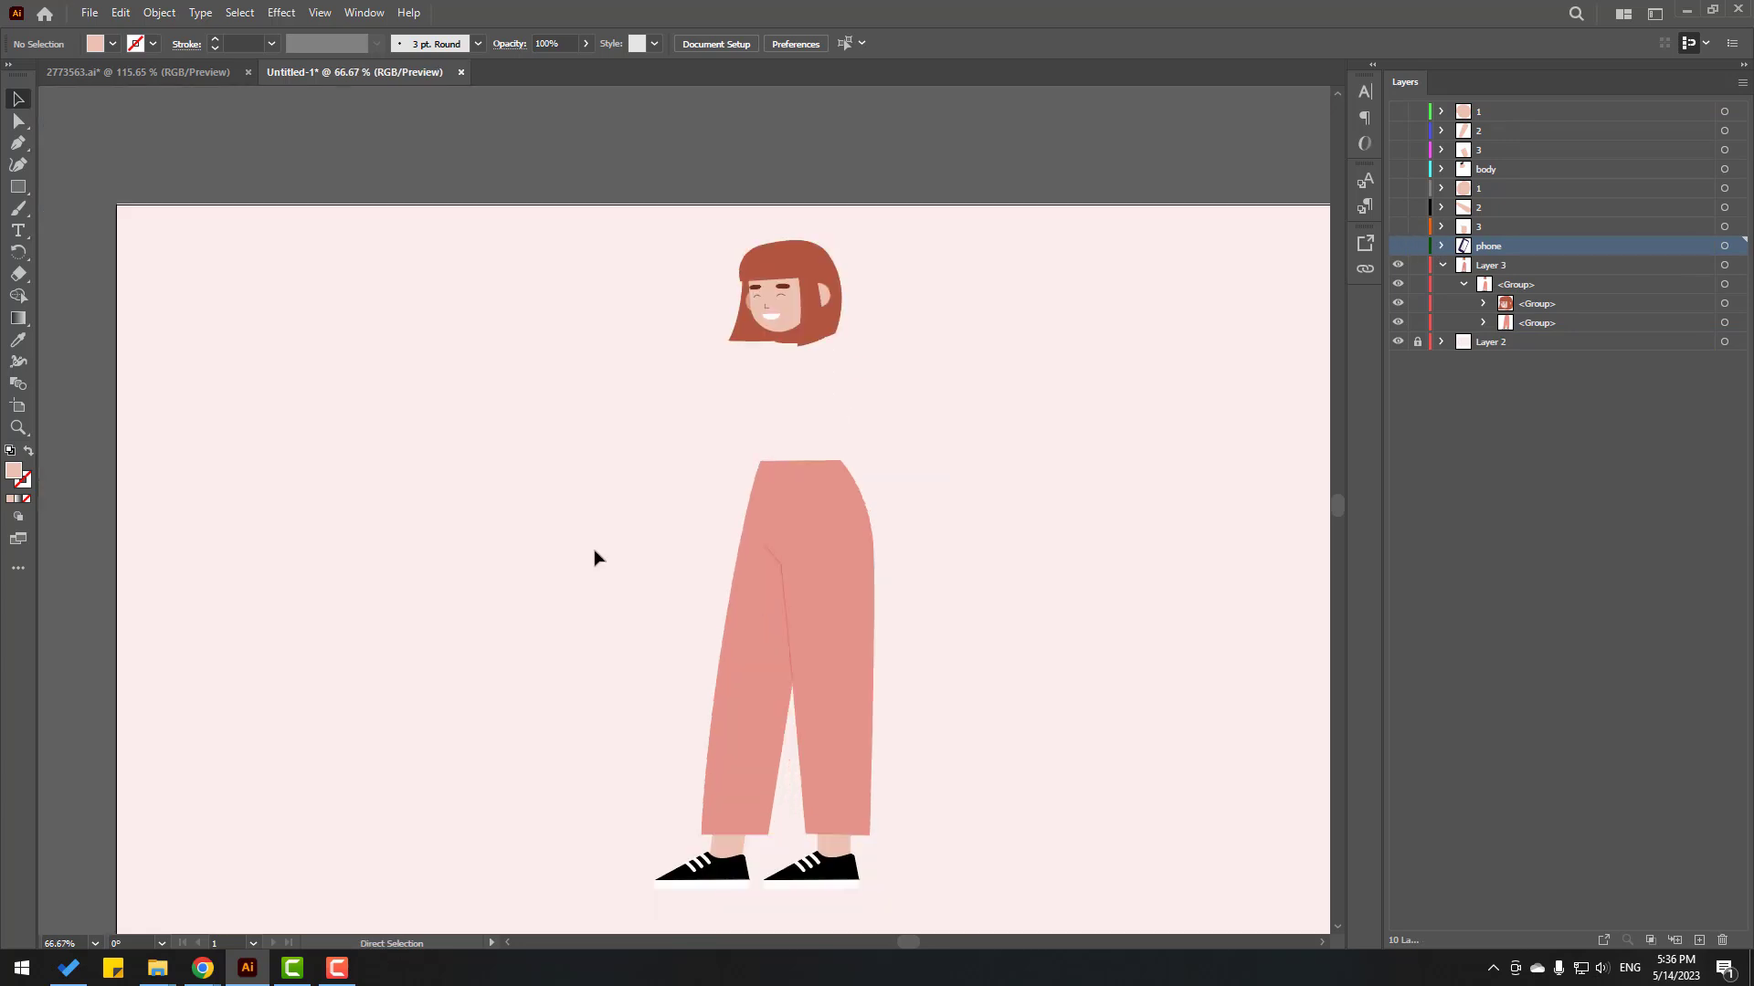
# Step: Move the legs group from Layer 3 into a new layer named foots, placed directly below the phone layer, and hide it
pyautogui.click(1699, 940)
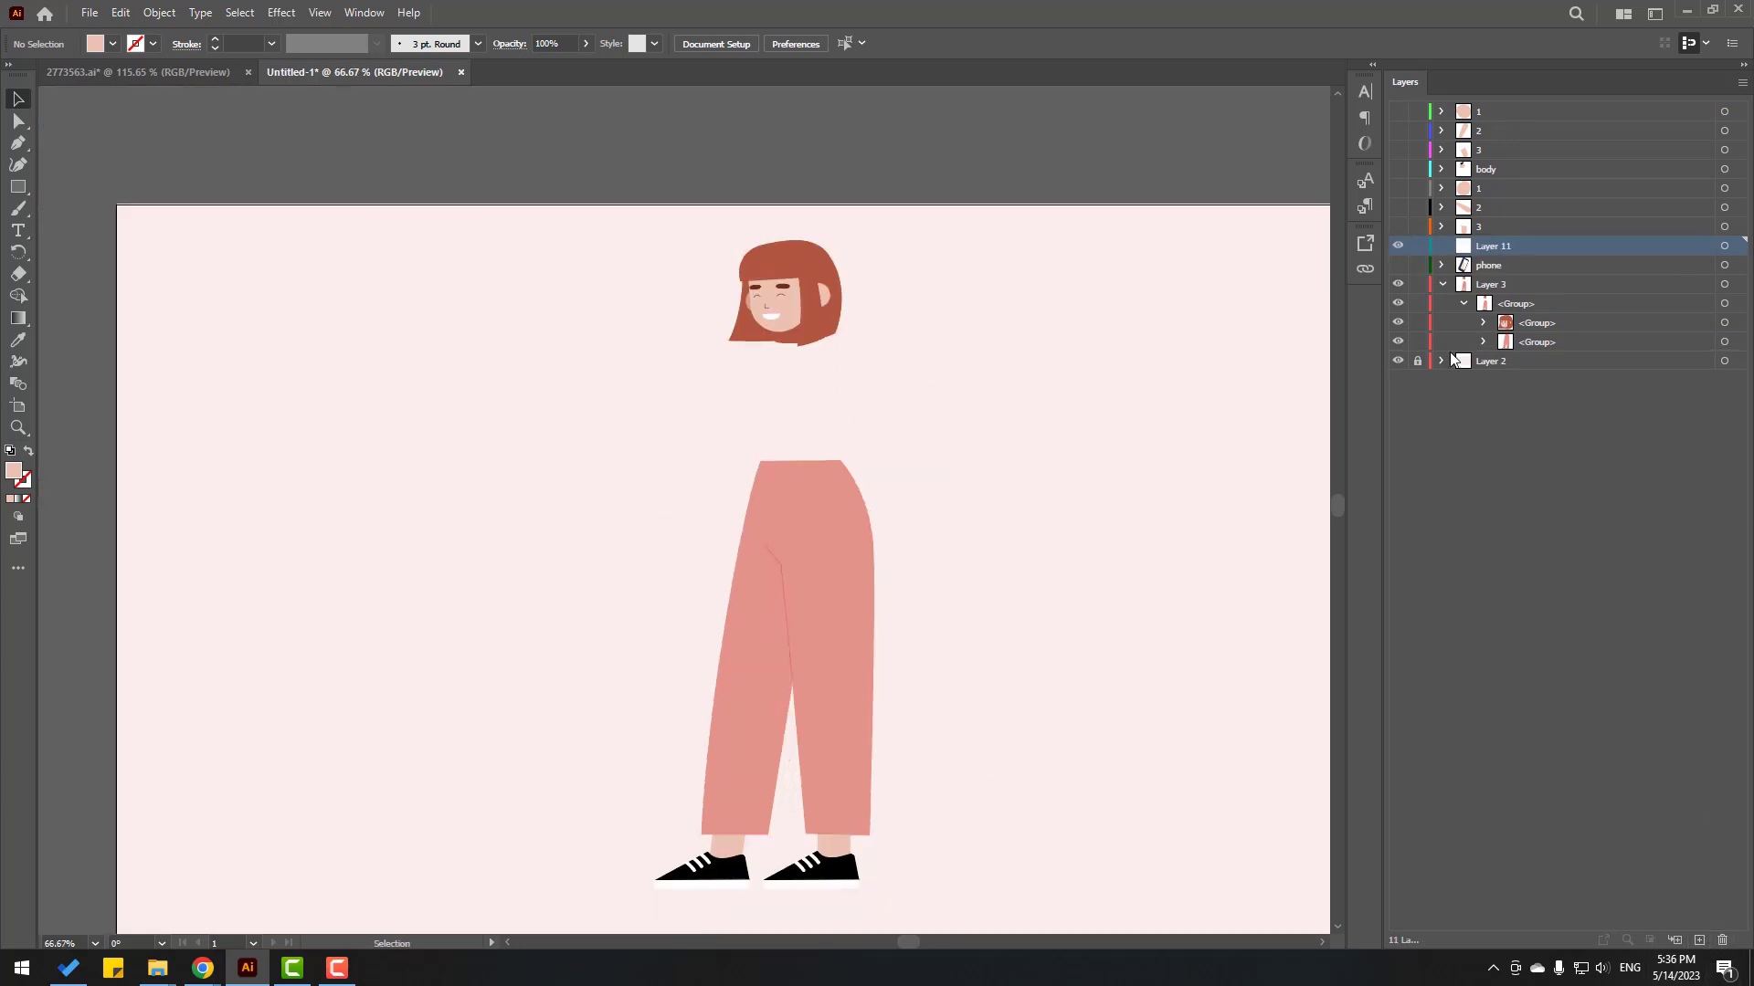
pyautogui.moveTo(1529, 343); pyautogui.dragTo(1498, 247)
pyautogui.doubleClick(1498, 245)
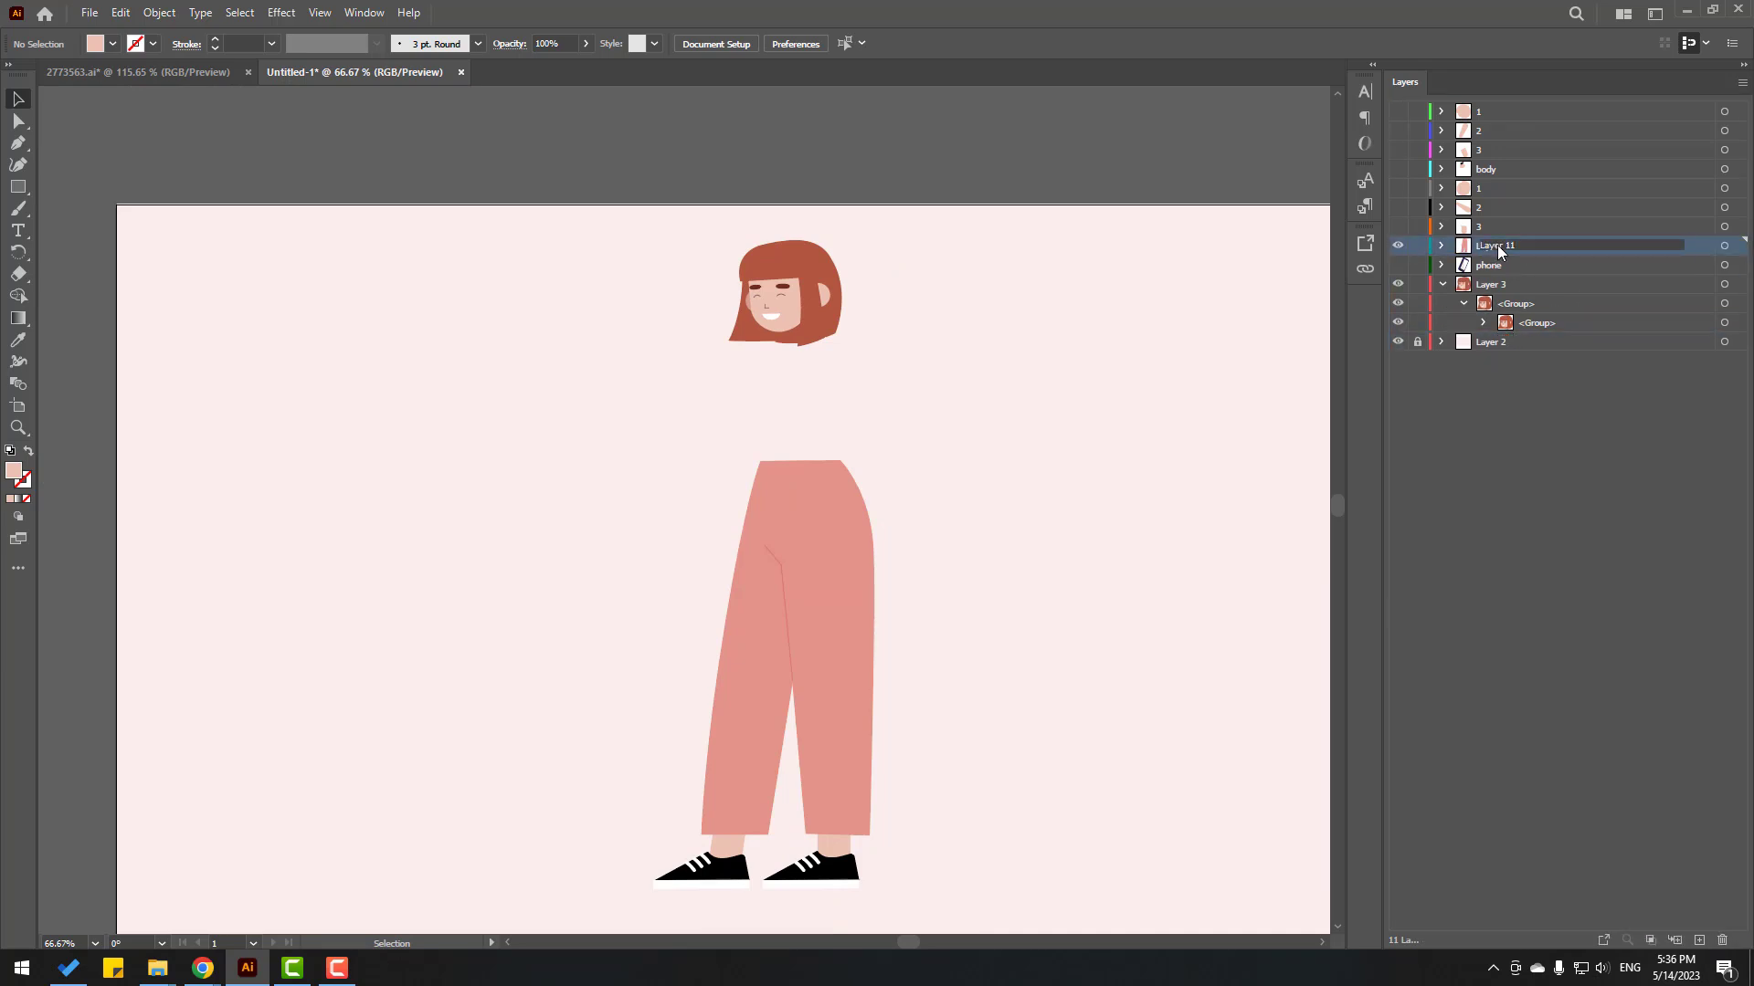
pyautogui.write('foots')
pyautogui.press('Return')
pyautogui.moveTo(1480, 251)
pyautogui.mouseDown()
pyautogui.moveTo(1478, 303)
pyautogui.moveTo(1478, 275)
pyautogui.mouseUp()
pyautogui.click(1397, 267)
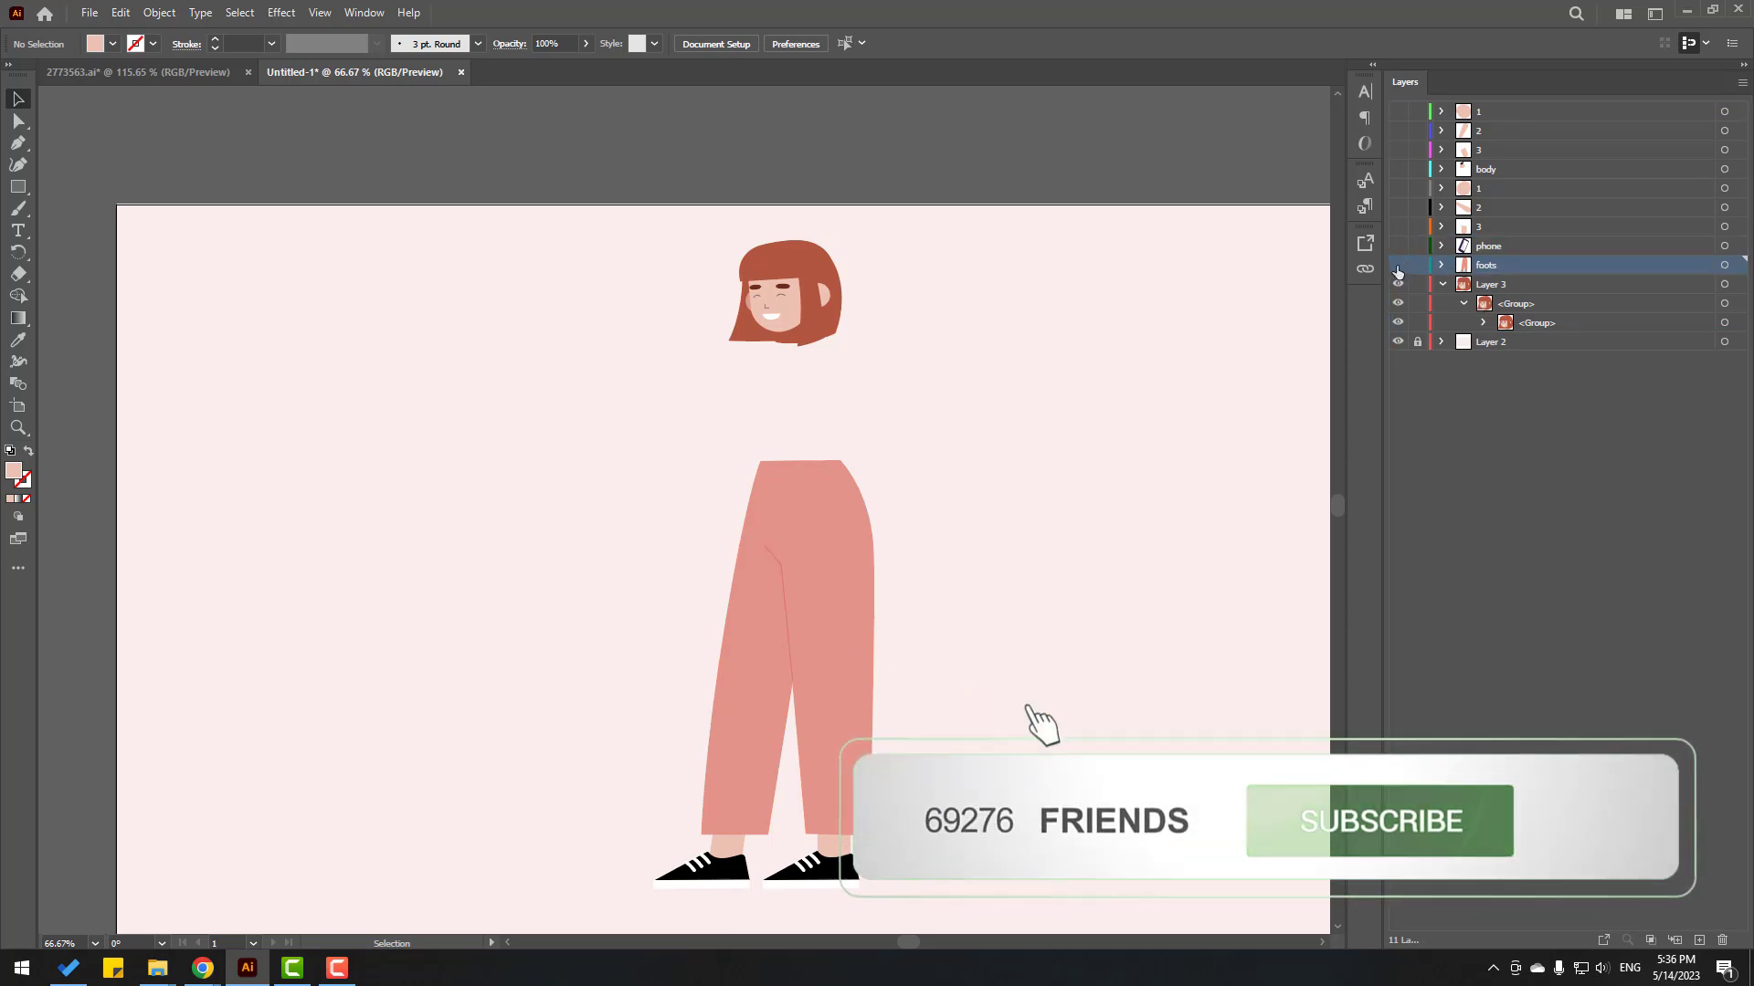
# Step: Cut both eyebrows from the face and paste them in place on a new layer above Layer 3
pyautogui.scroll(-1, 932, 649)
pyautogui.scroll(3, 819, 579)
pyautogui.scroll(6, 765, 600)
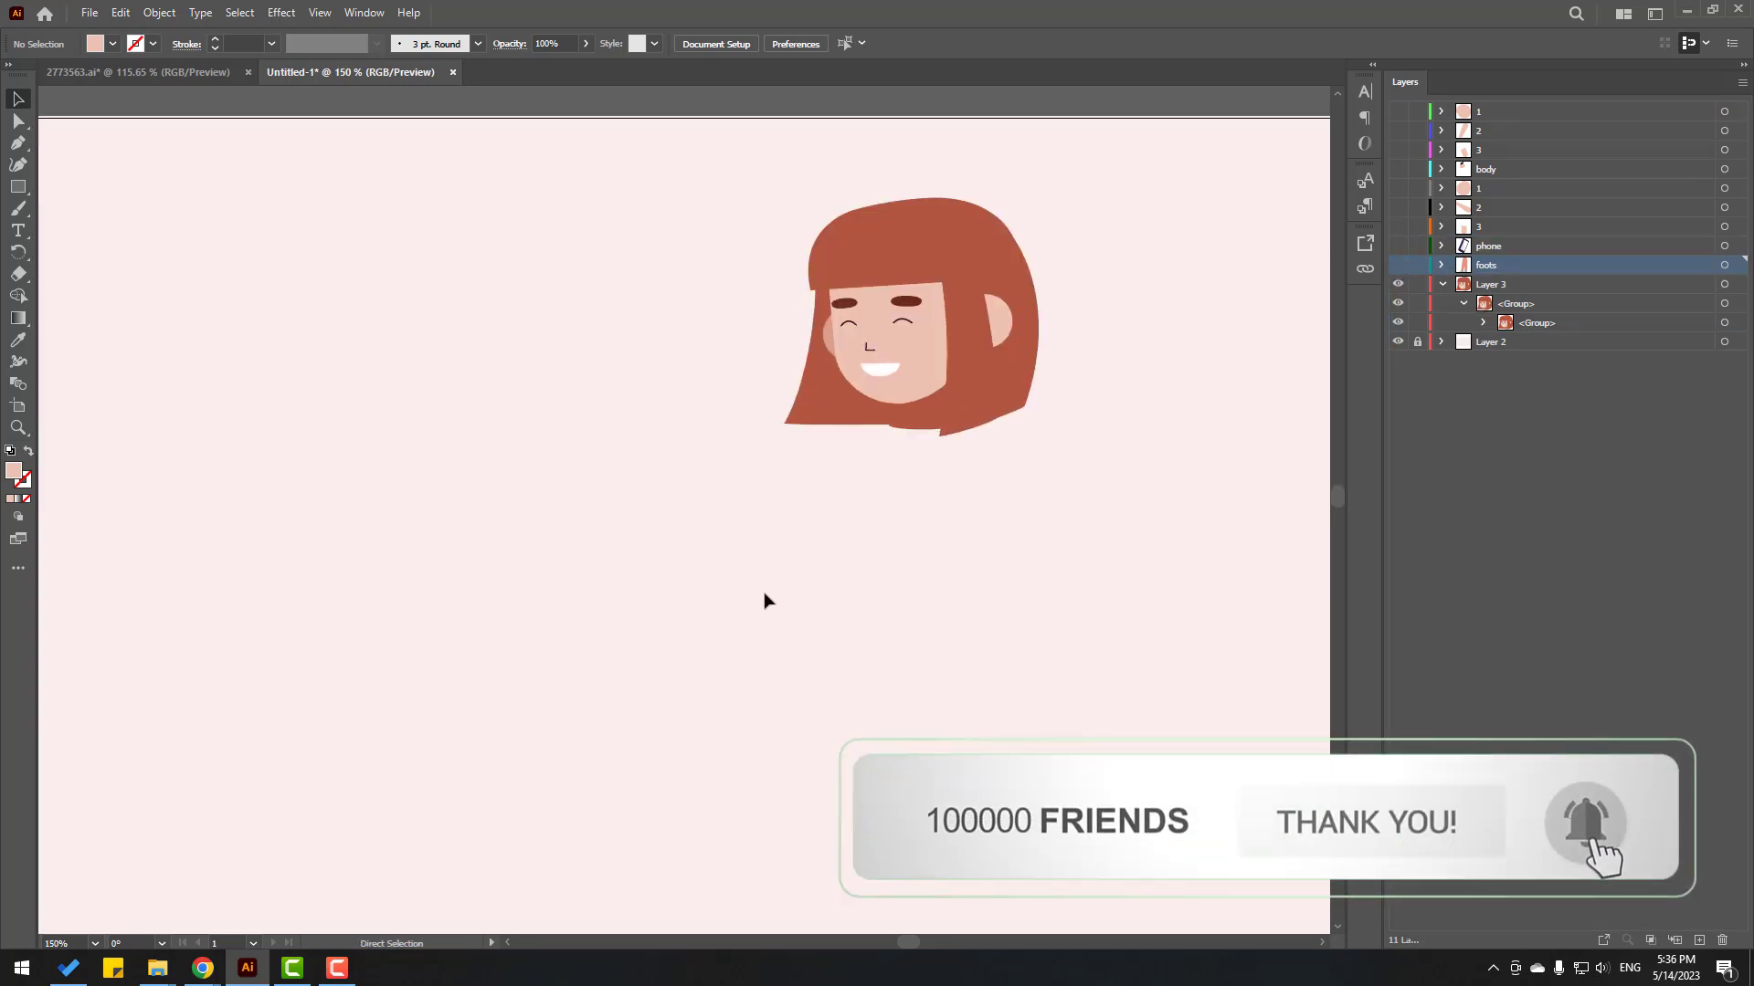
pyautogui.moveTo(1037, 477); pyautogui.dragTo(830, 589)
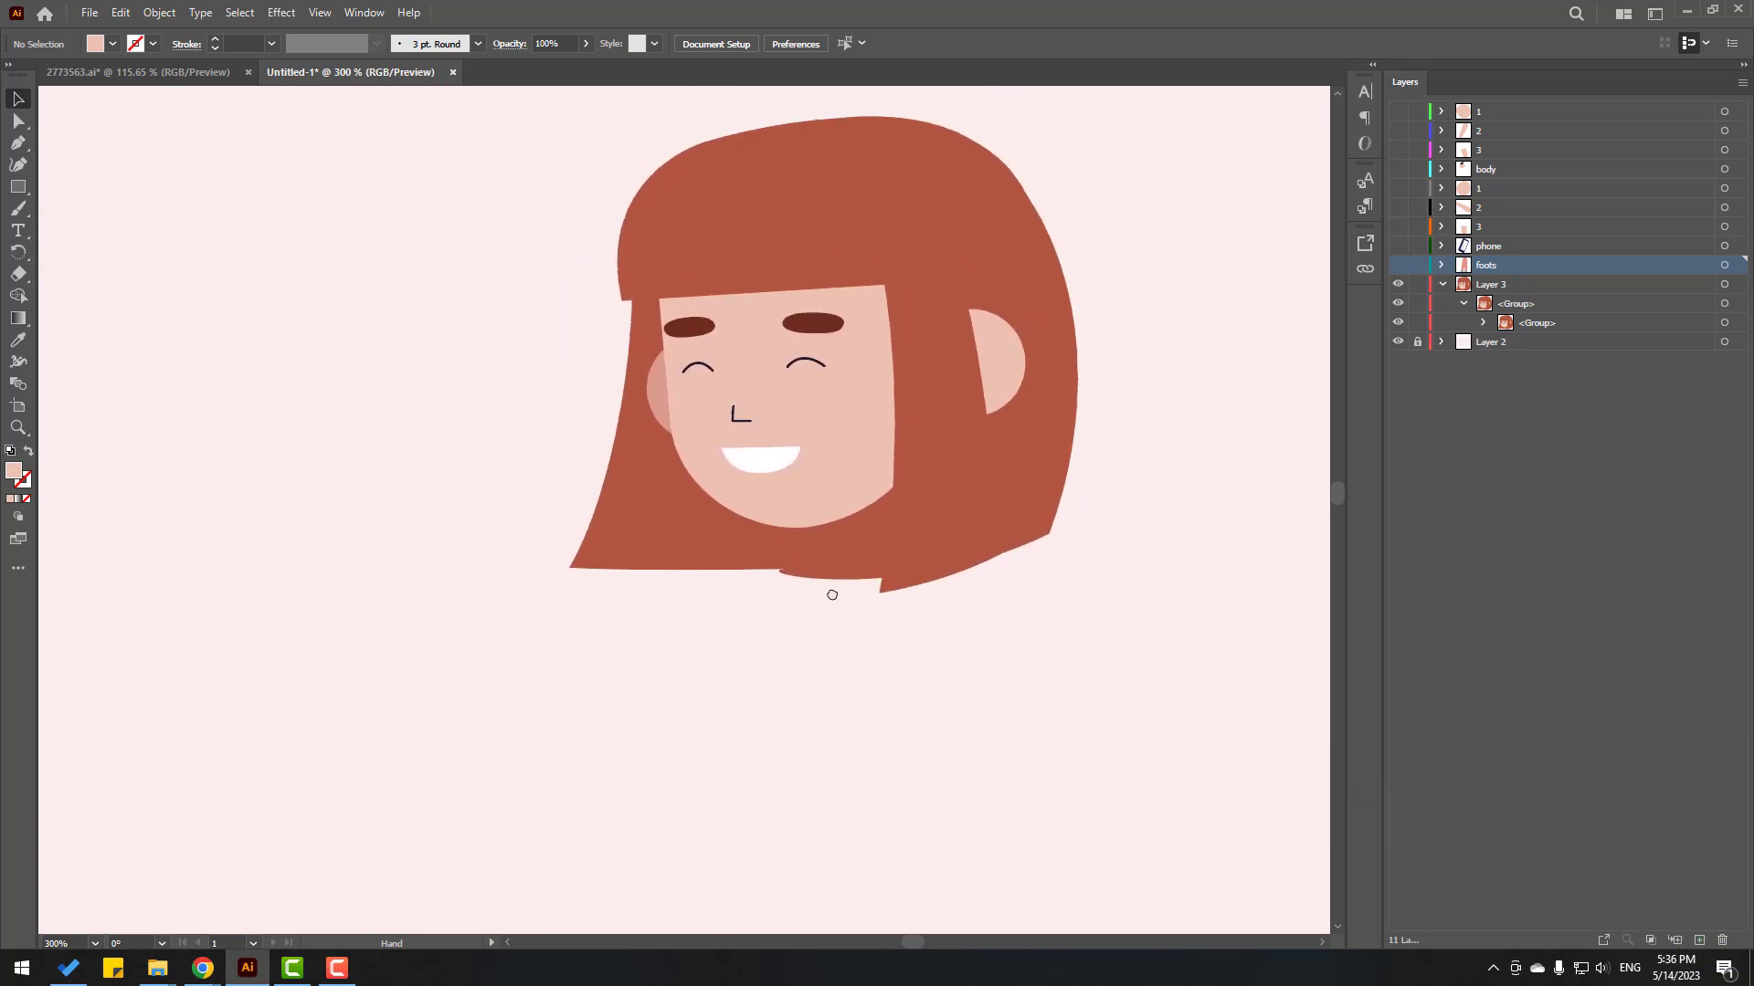
pyautogui.press('a')
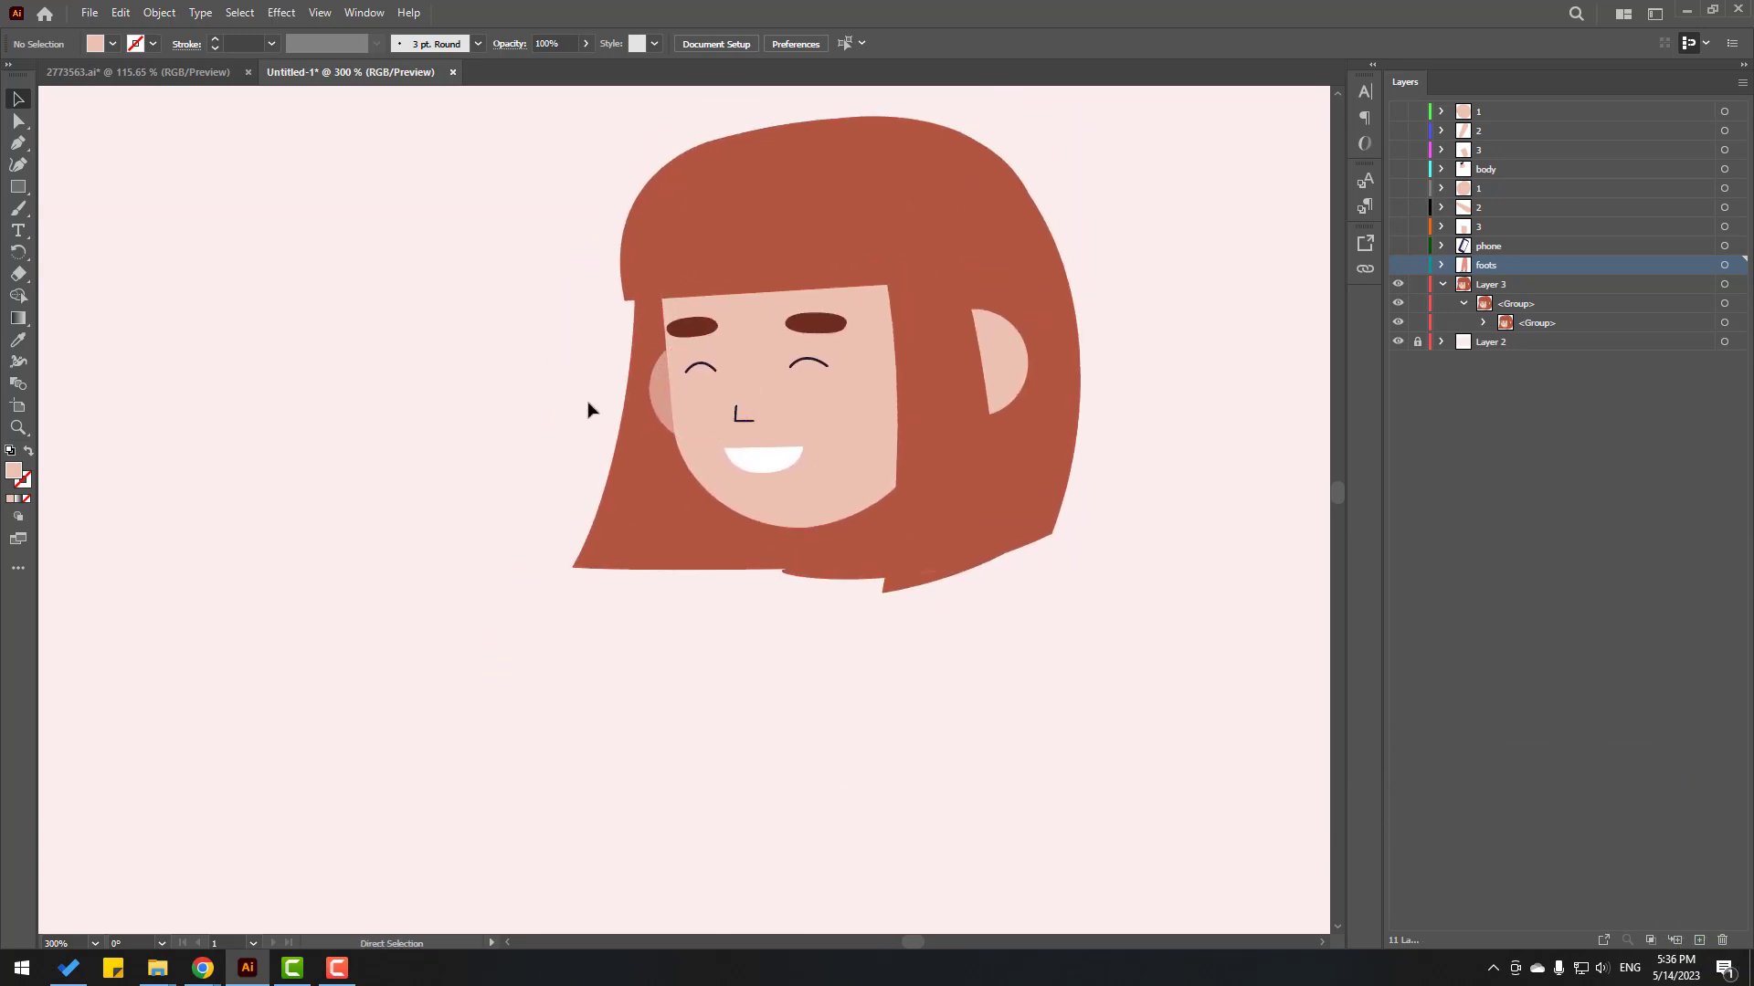
pyautogui.keyDown('ctrl'); pyautogui.click(699, 334); pyautogui.keyUp('ctrl')
pyautogui.press('Delete')
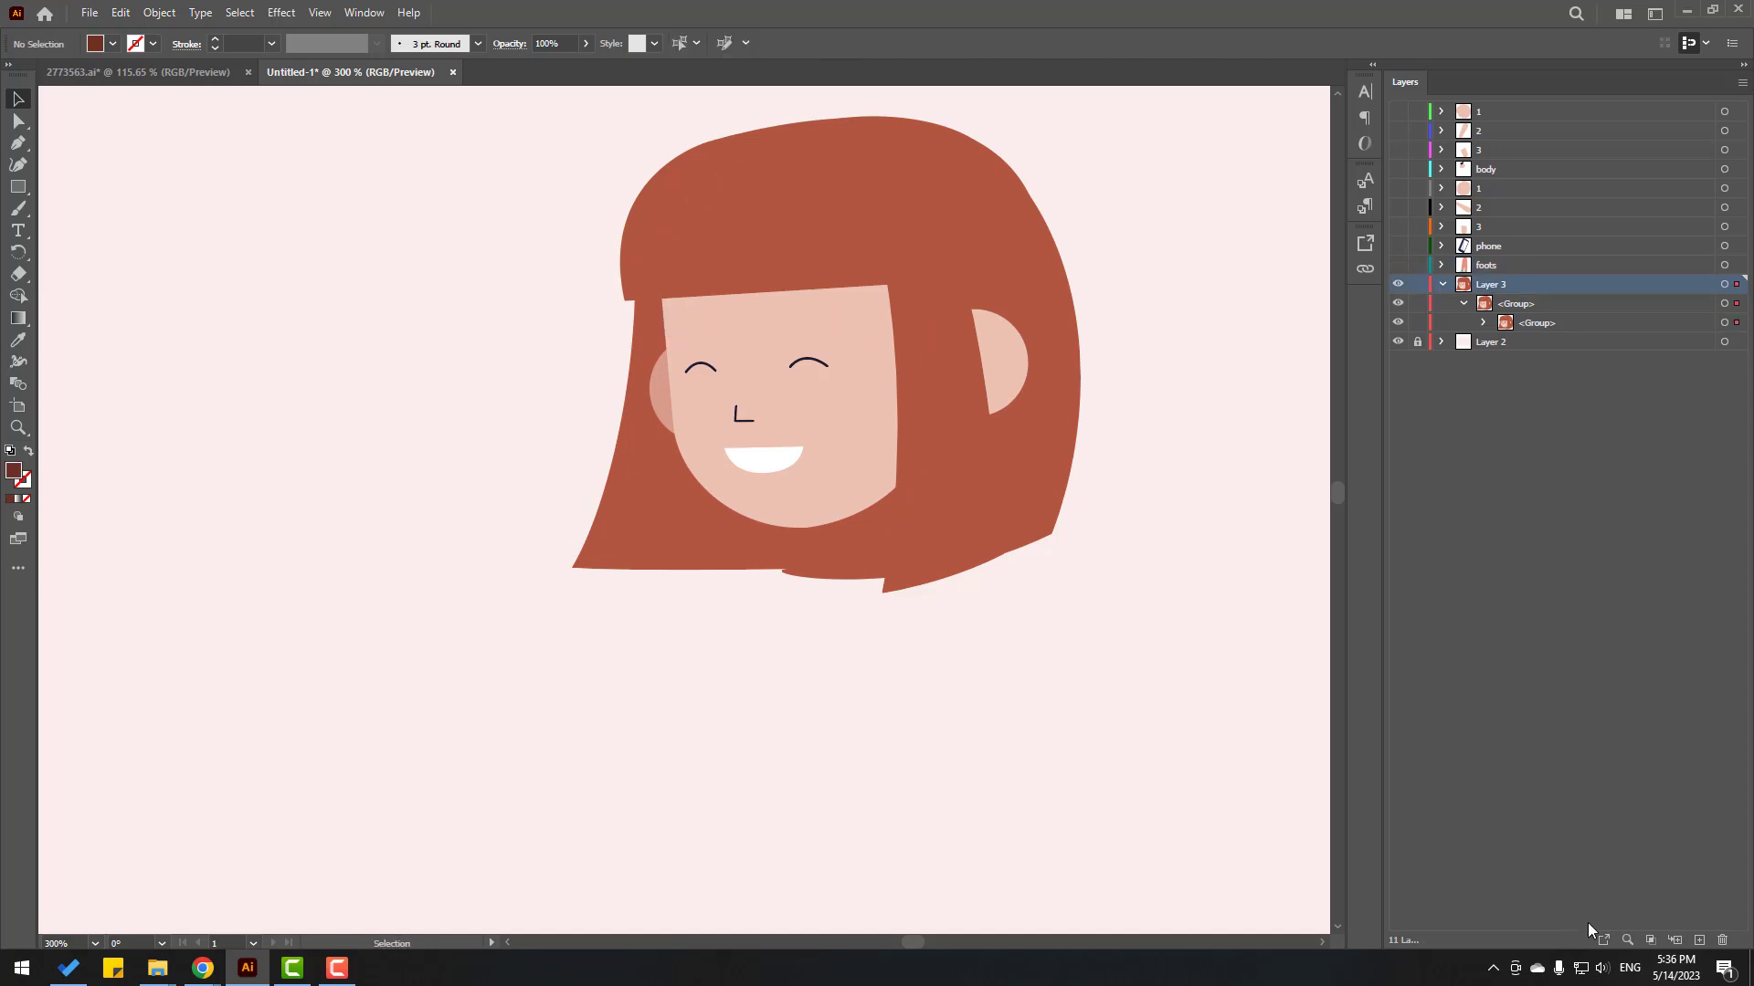
pyautogui.click(1699, 940)
pyautogui.hotkey('ctrl', 'f')
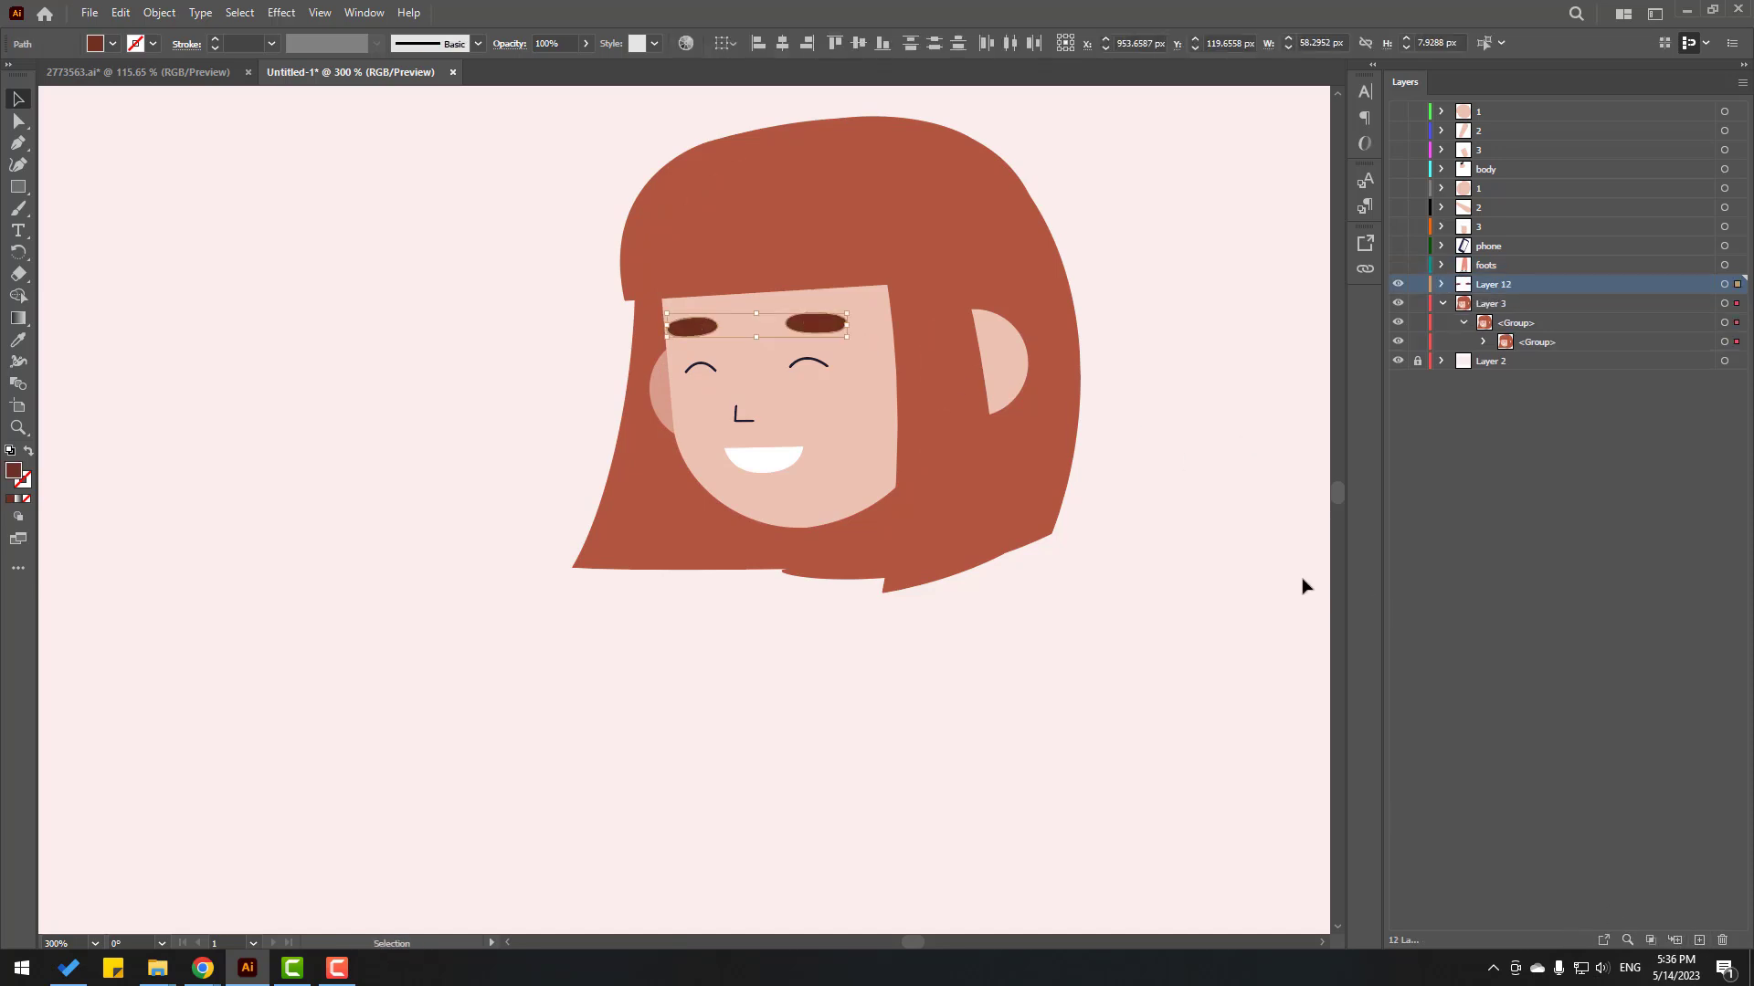
# Step: Rename the layer with the eyebrows as eyebrowns and hide it
pyautogui.doubleClick(1496, 284)
pyautogui.write('eye')
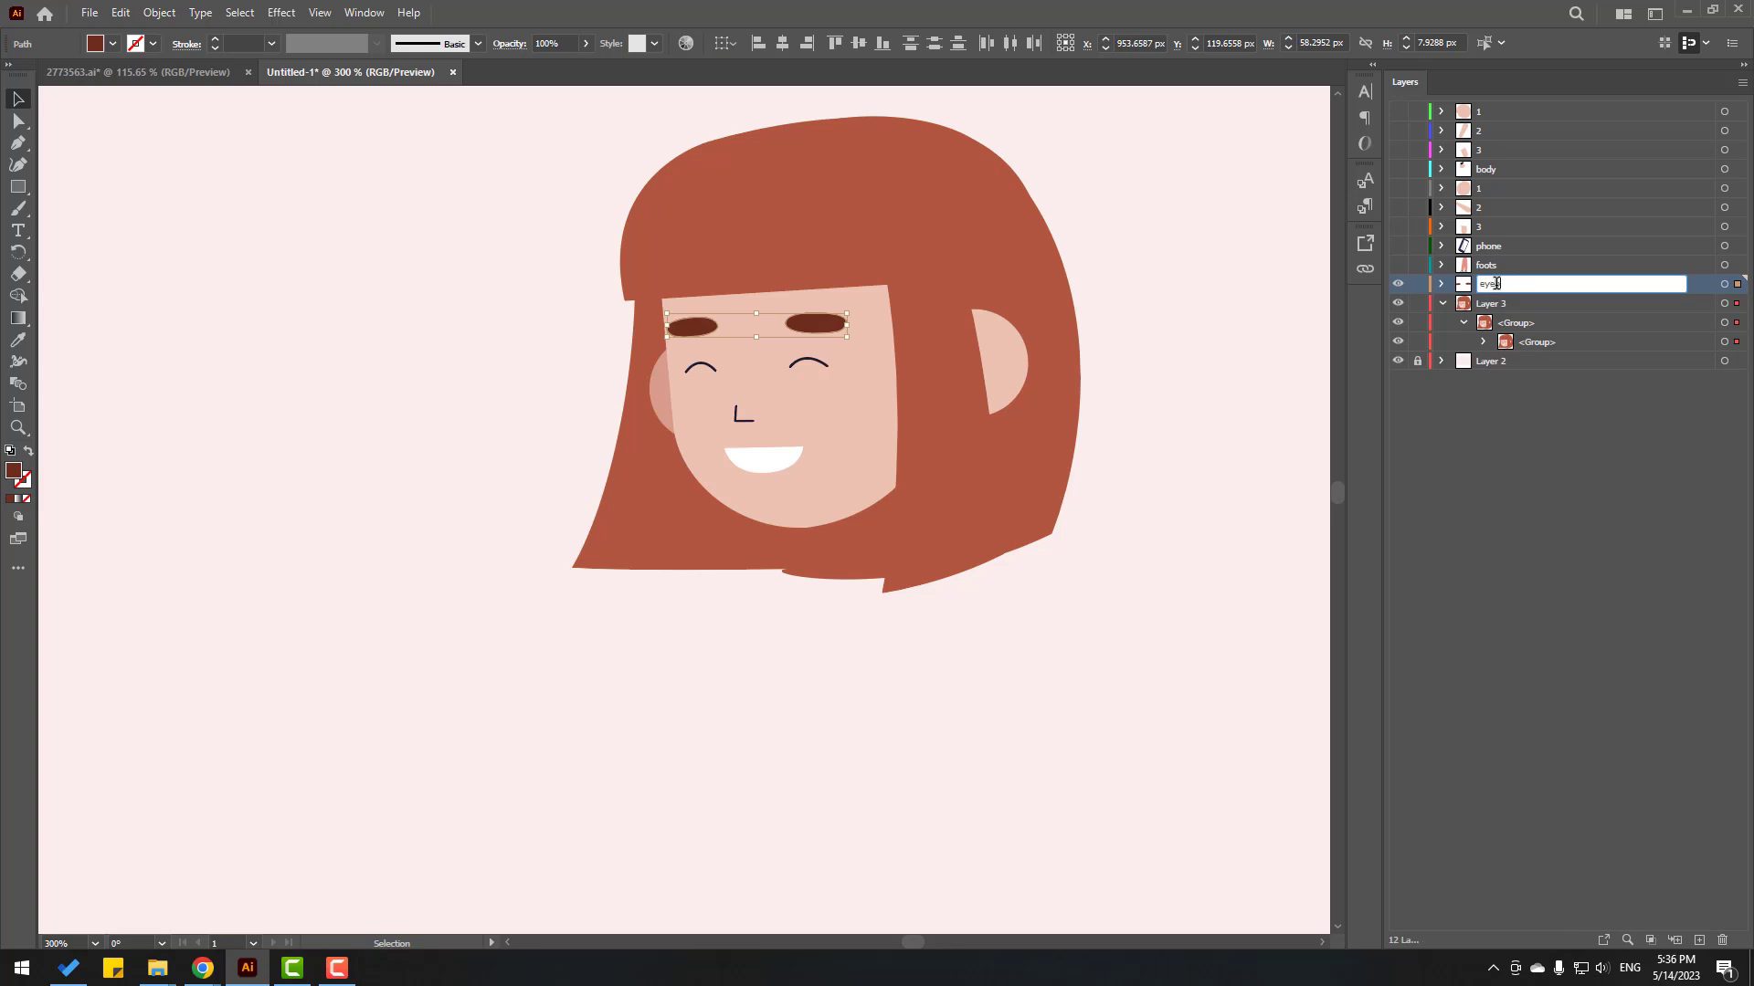
pyautogui.write('browns')
pyautogui.press('Return')
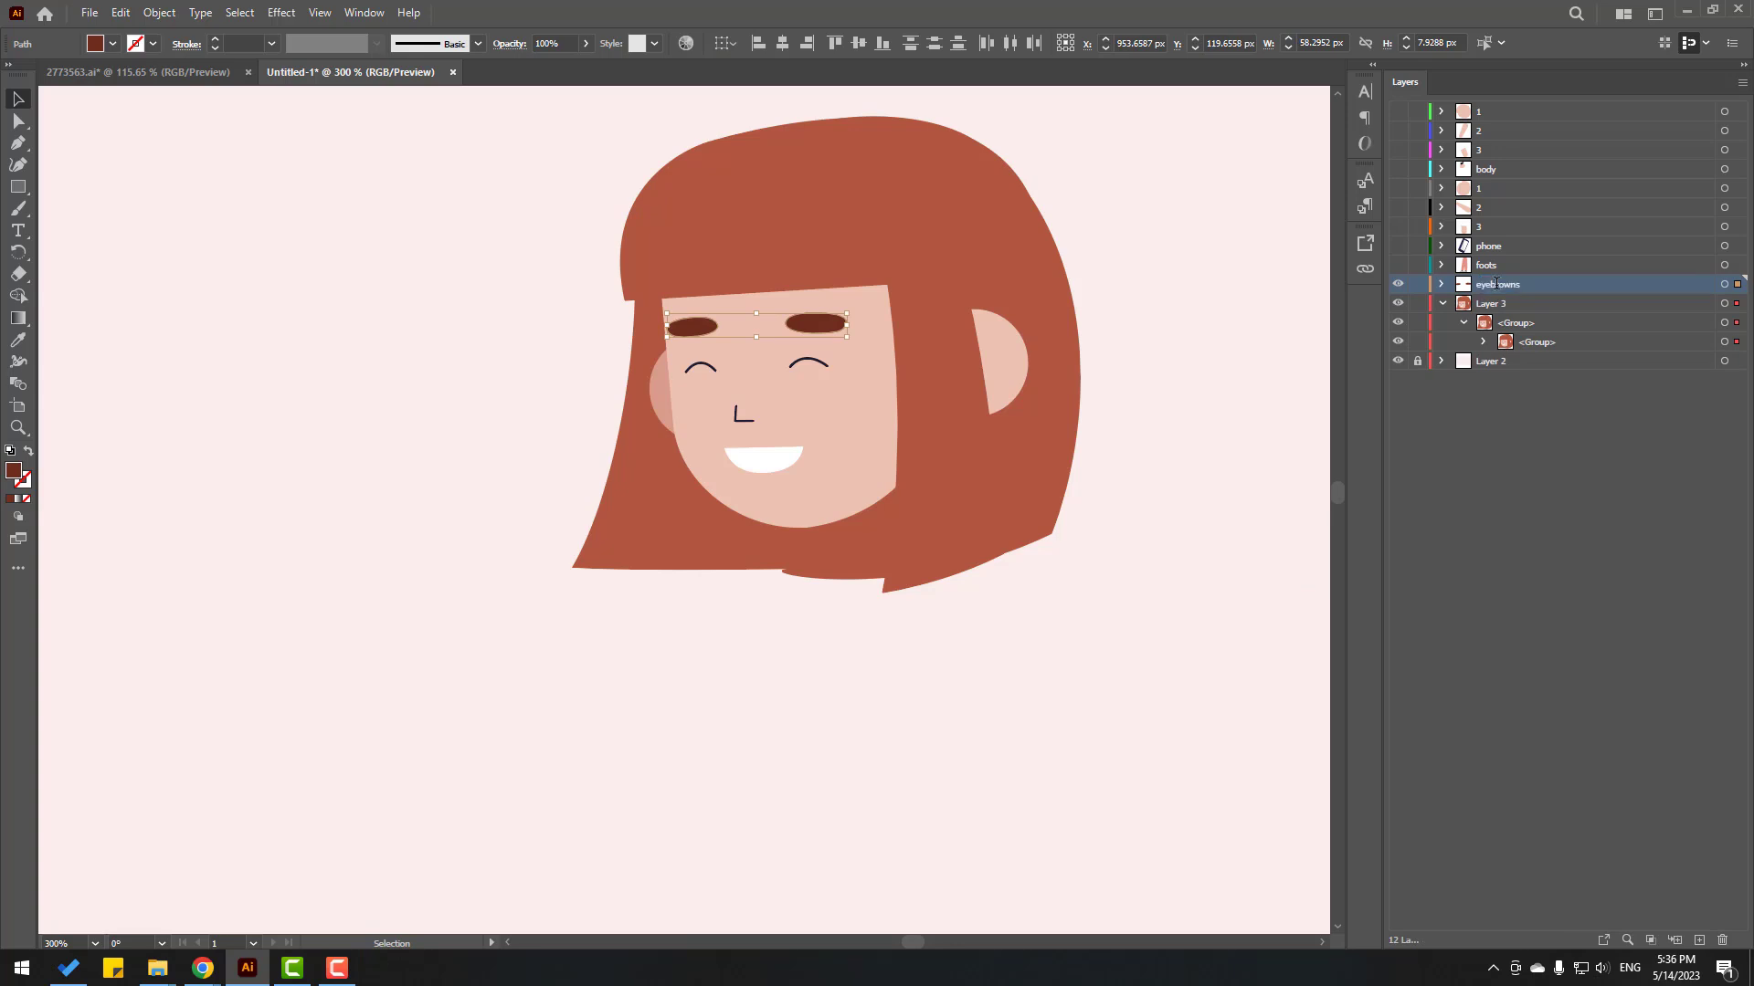
pyautogui.click(1216, 605)
pyautogui.click(1397, 287)
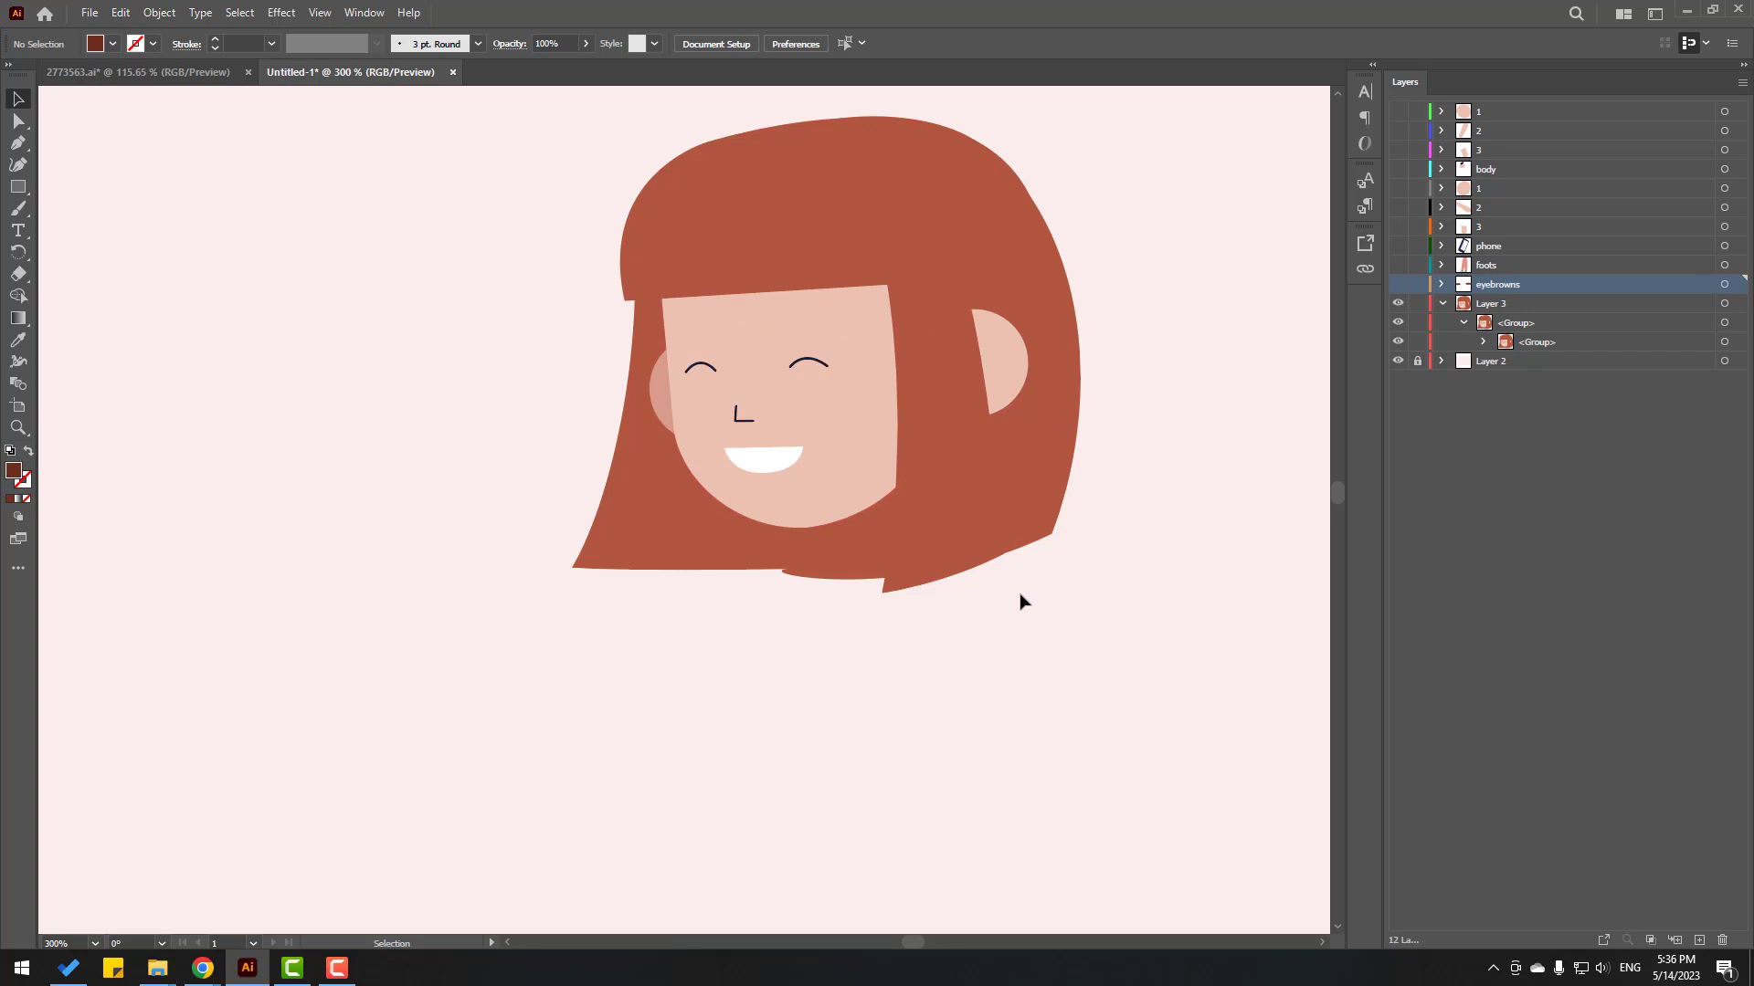
# Step: Cut the white smile from the face and paste it in place on a new layer above Layer 3
pyautogui.click(775, 462)
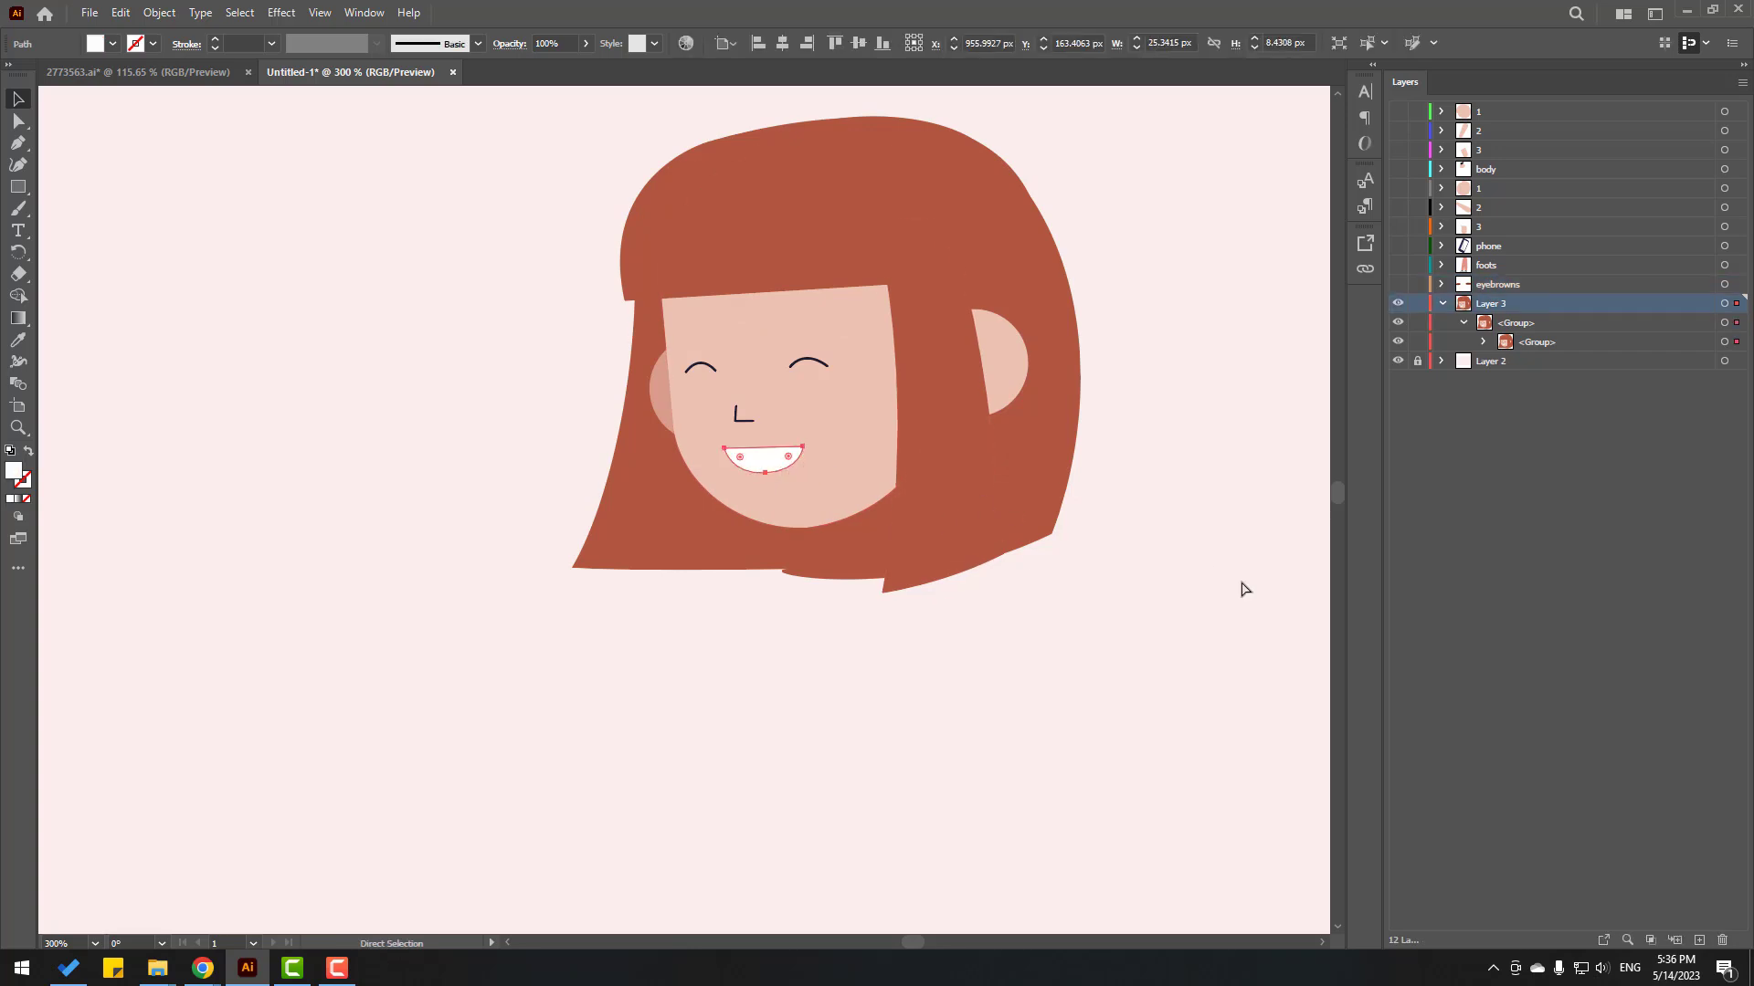
pyautogui.press('Delete')
pyautogui.click(1698, 940)
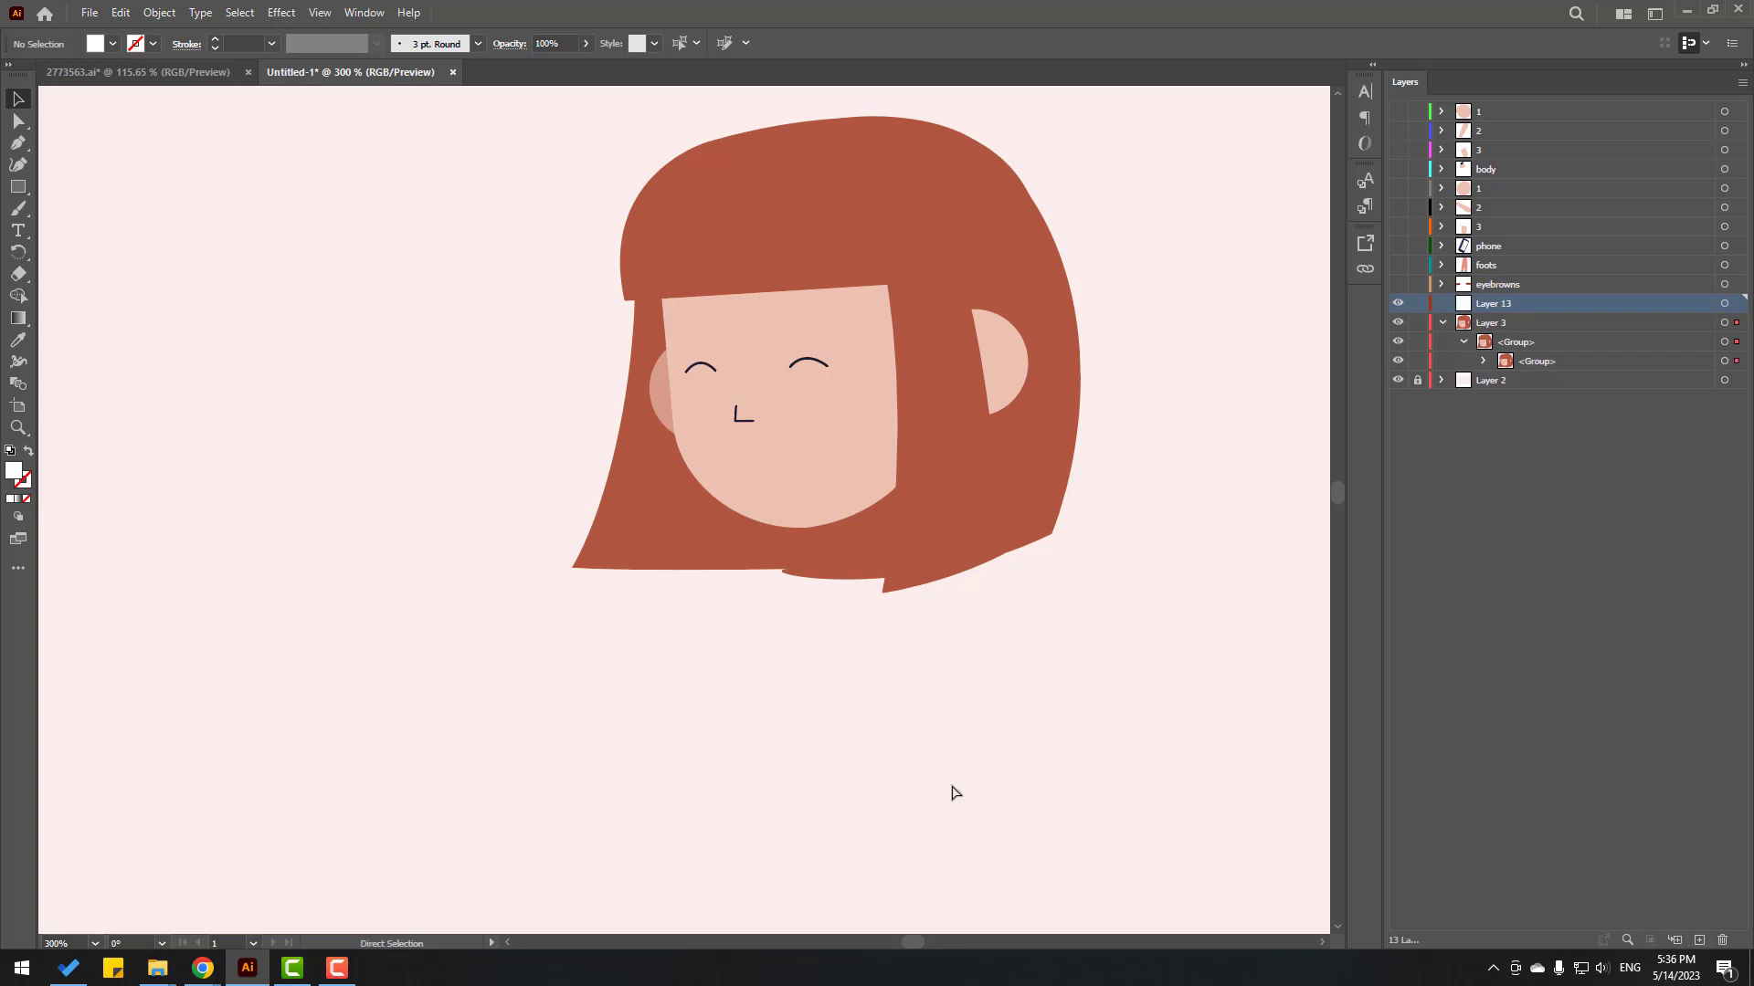
pyautogui.hotkey('ctrl', 'f')
pyautogui.click(928, 771)
# Step: Rename the layer with the smile as mouth and hide it
pyautogui.doubleClick(1488, 302)
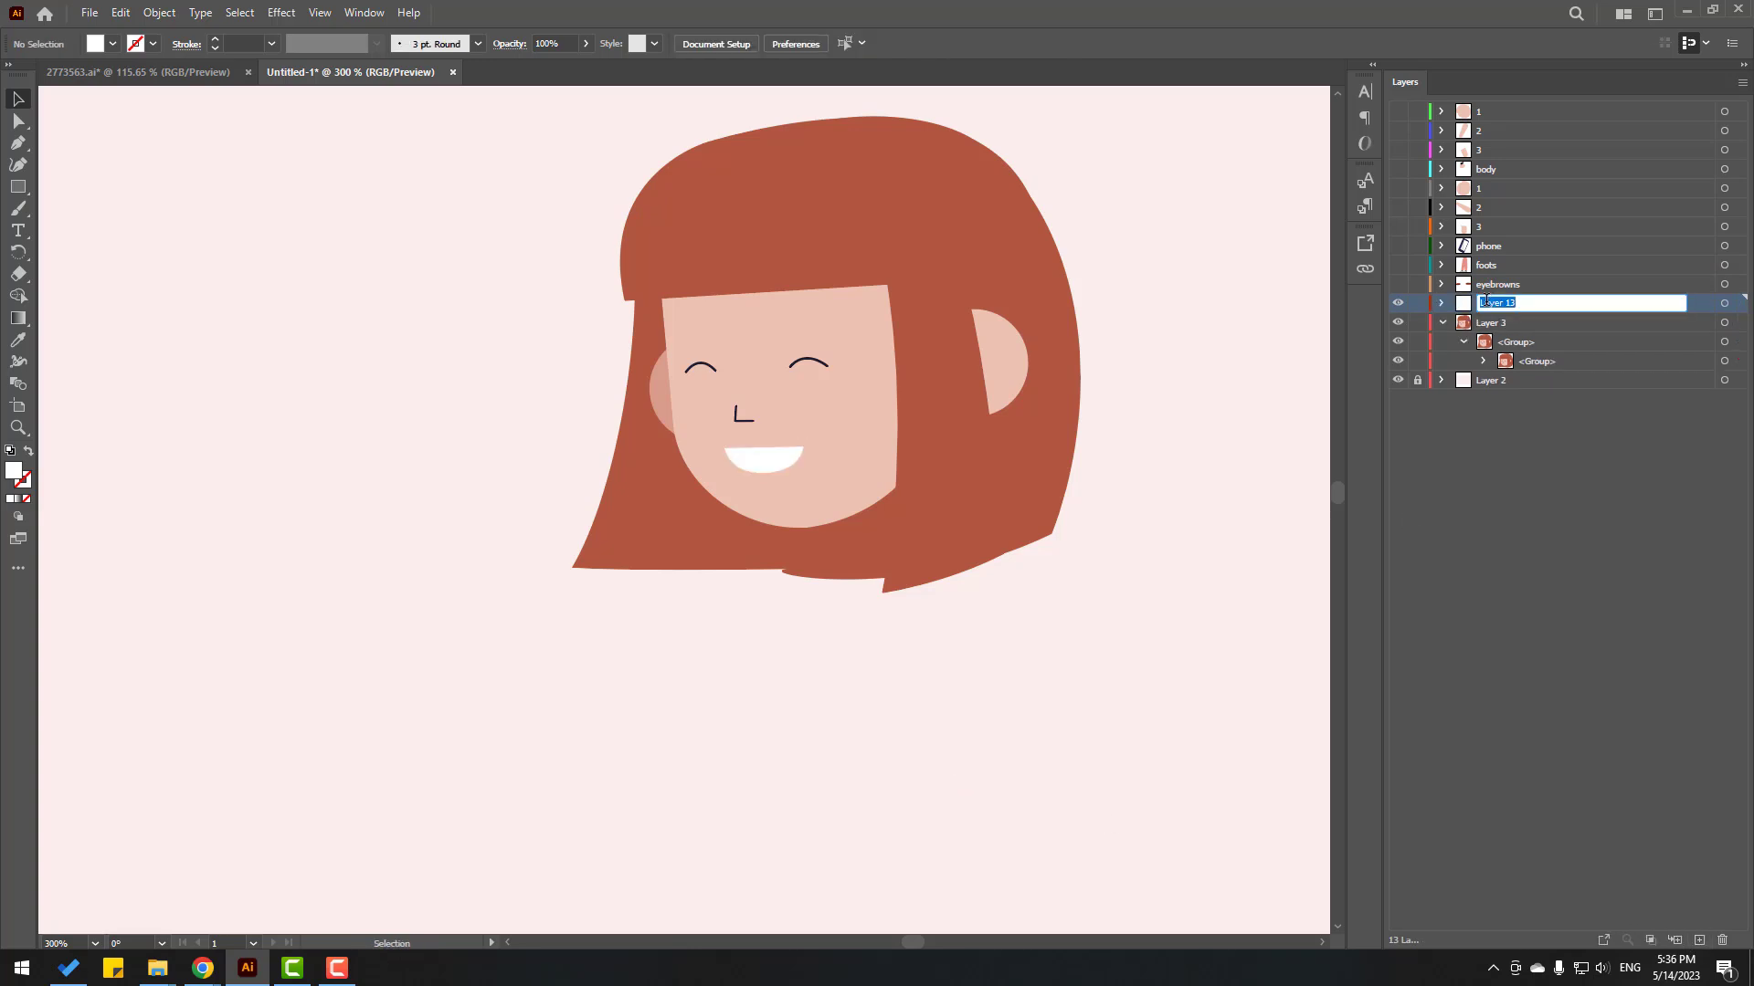
pyautogui.write('mouth')
pyautogui.press('Return')
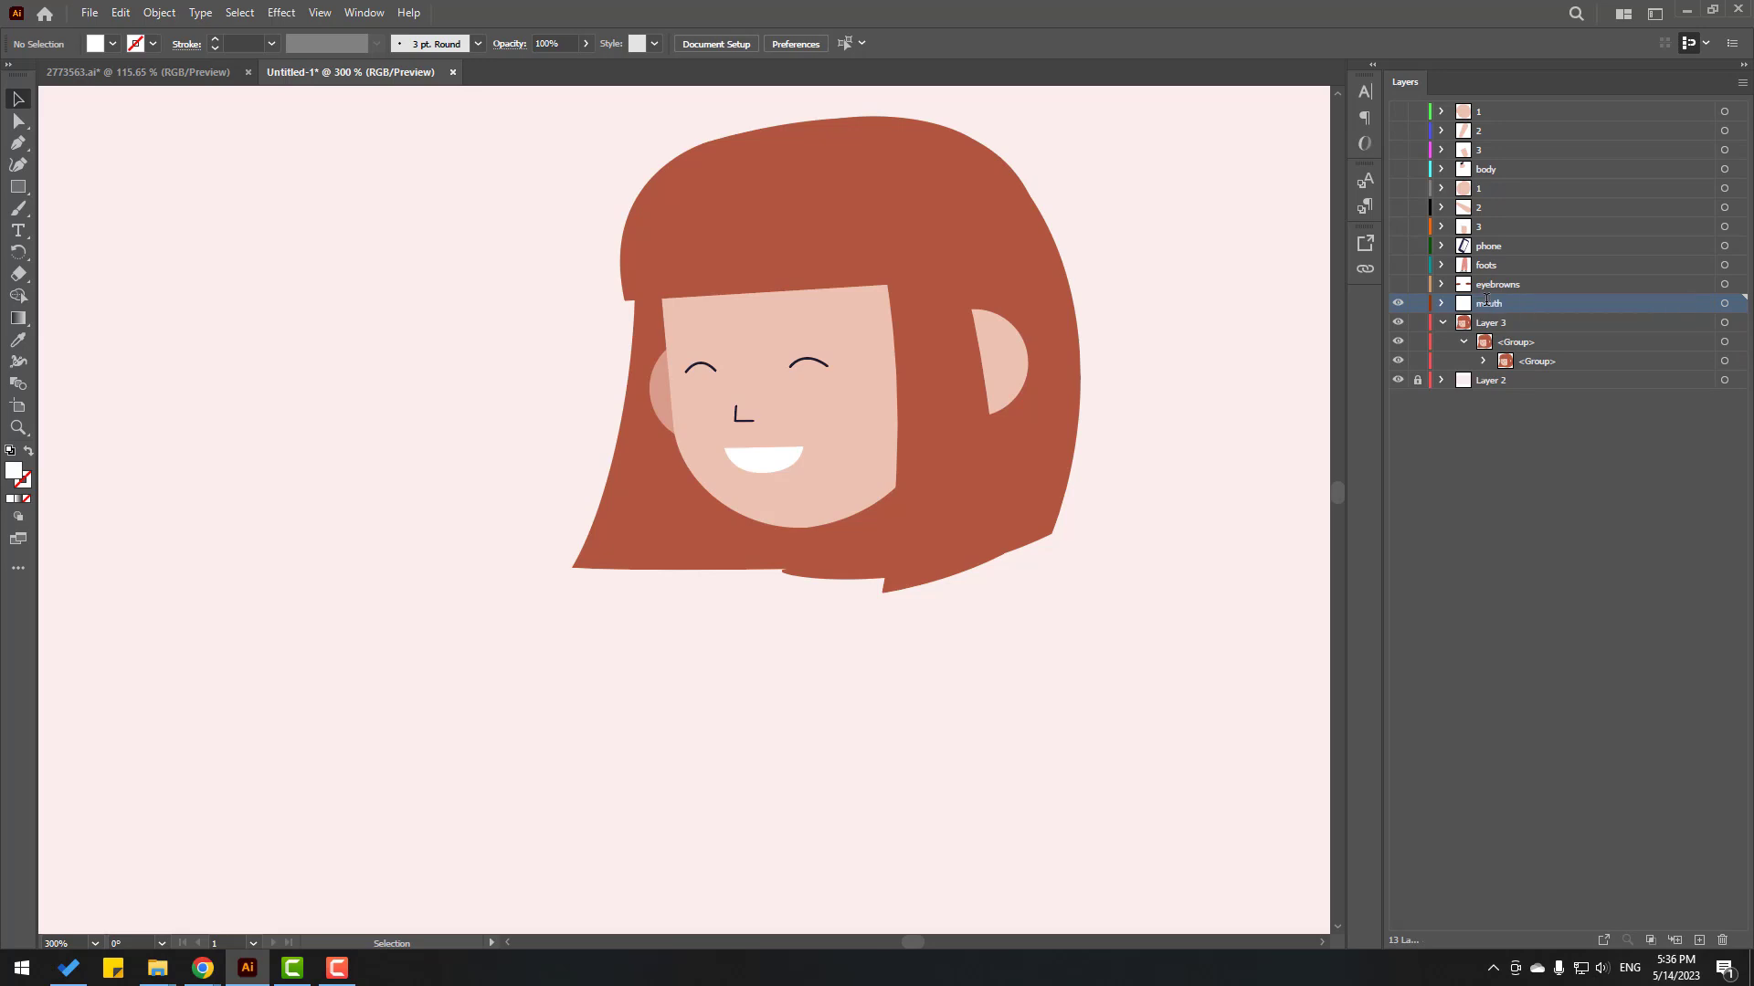
pyautogui.click(1396, 303)
# Step: Move the group with the eyes and nose from Layer 3's nested groups into a new layer
pyautogui.click(1482, 361)
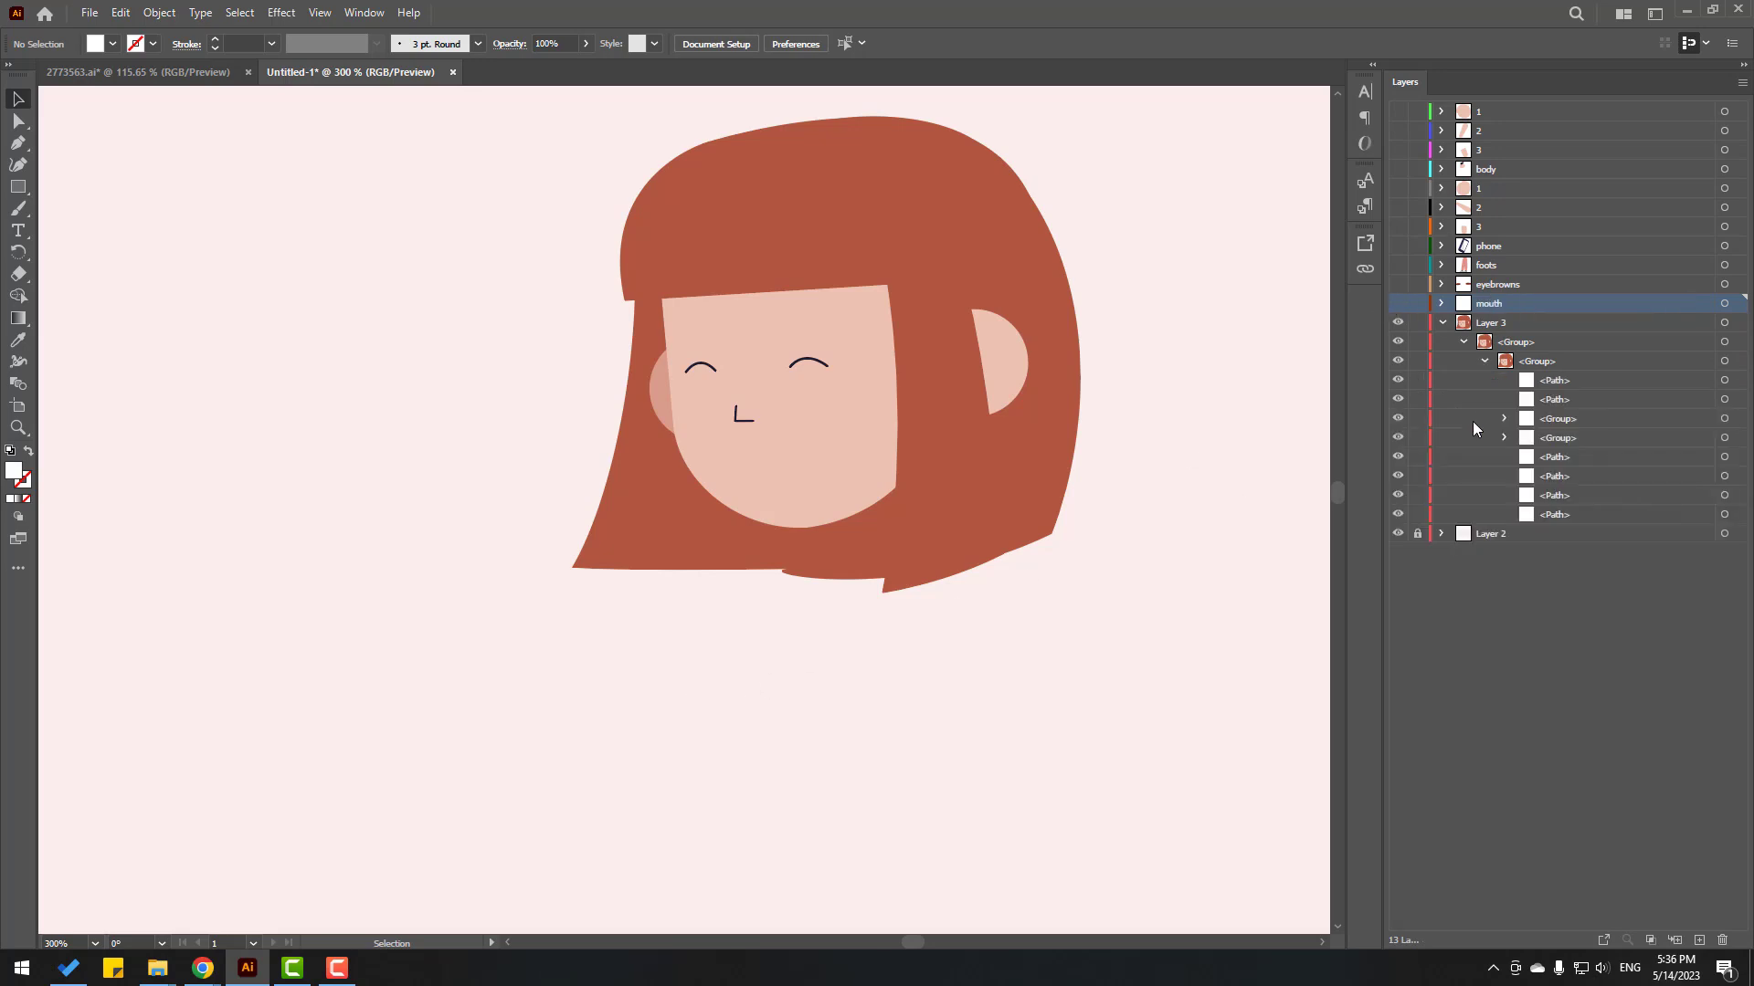
pyautogui.click(1699, 940)
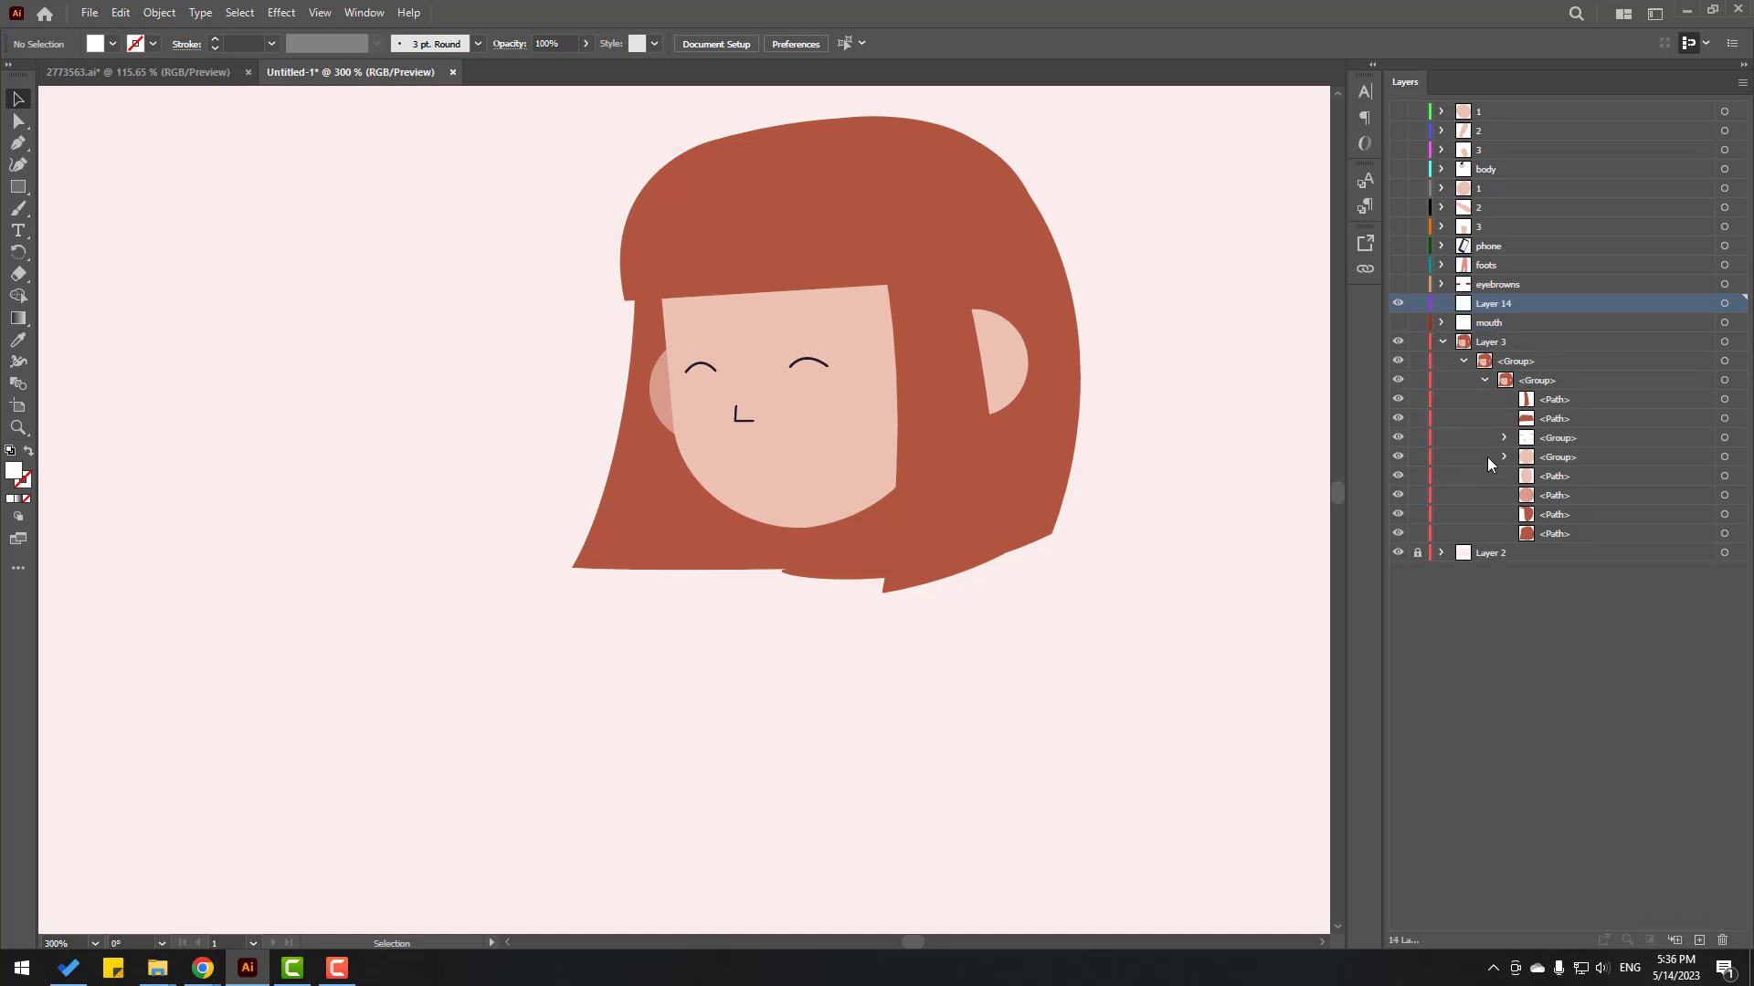
pyautogui.click(1397, 438)
pyautogui.click(1398, 438)
pyautogui.click(1557, 438)
pyautogui.moveTo(1552, 445); pyautogui.dragTo(1502, 305)
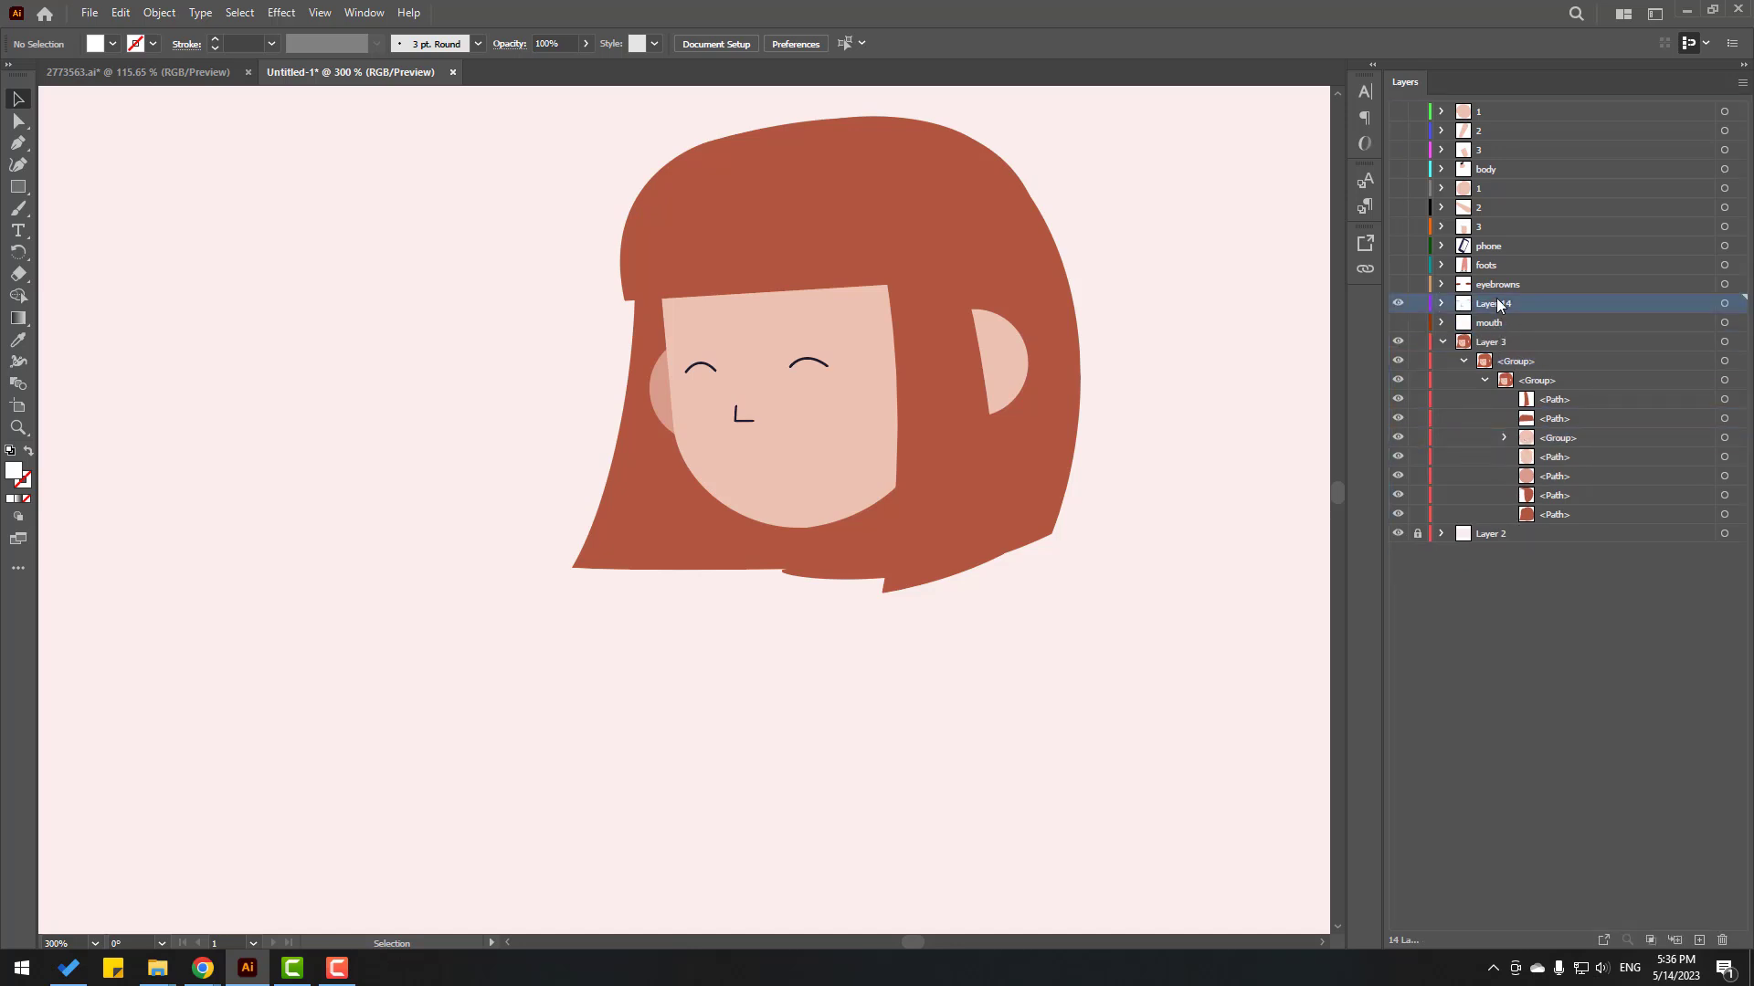
# Step: Rename the layer with the eyes and nose as face_elements, check its contents by toggling visibility, and leave it hidden
pyautogui.doubleClick(1496, 298)
pyautogui.write('face_elements')
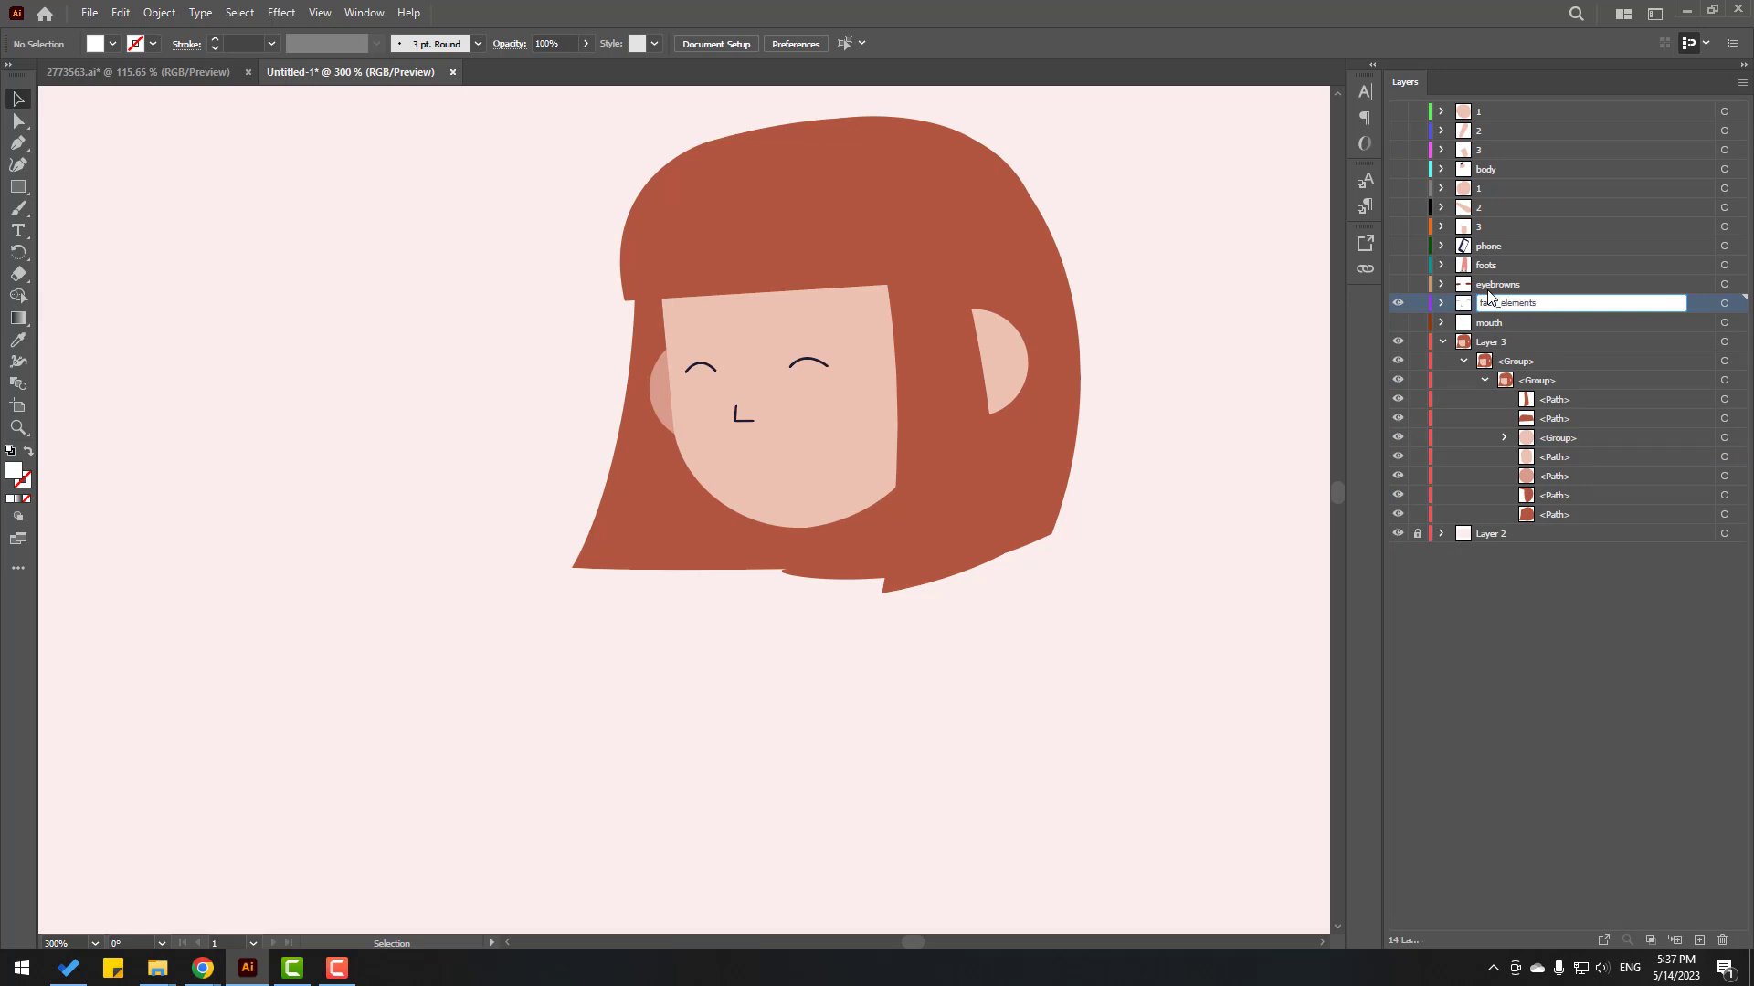
pyautogui.press('Return')
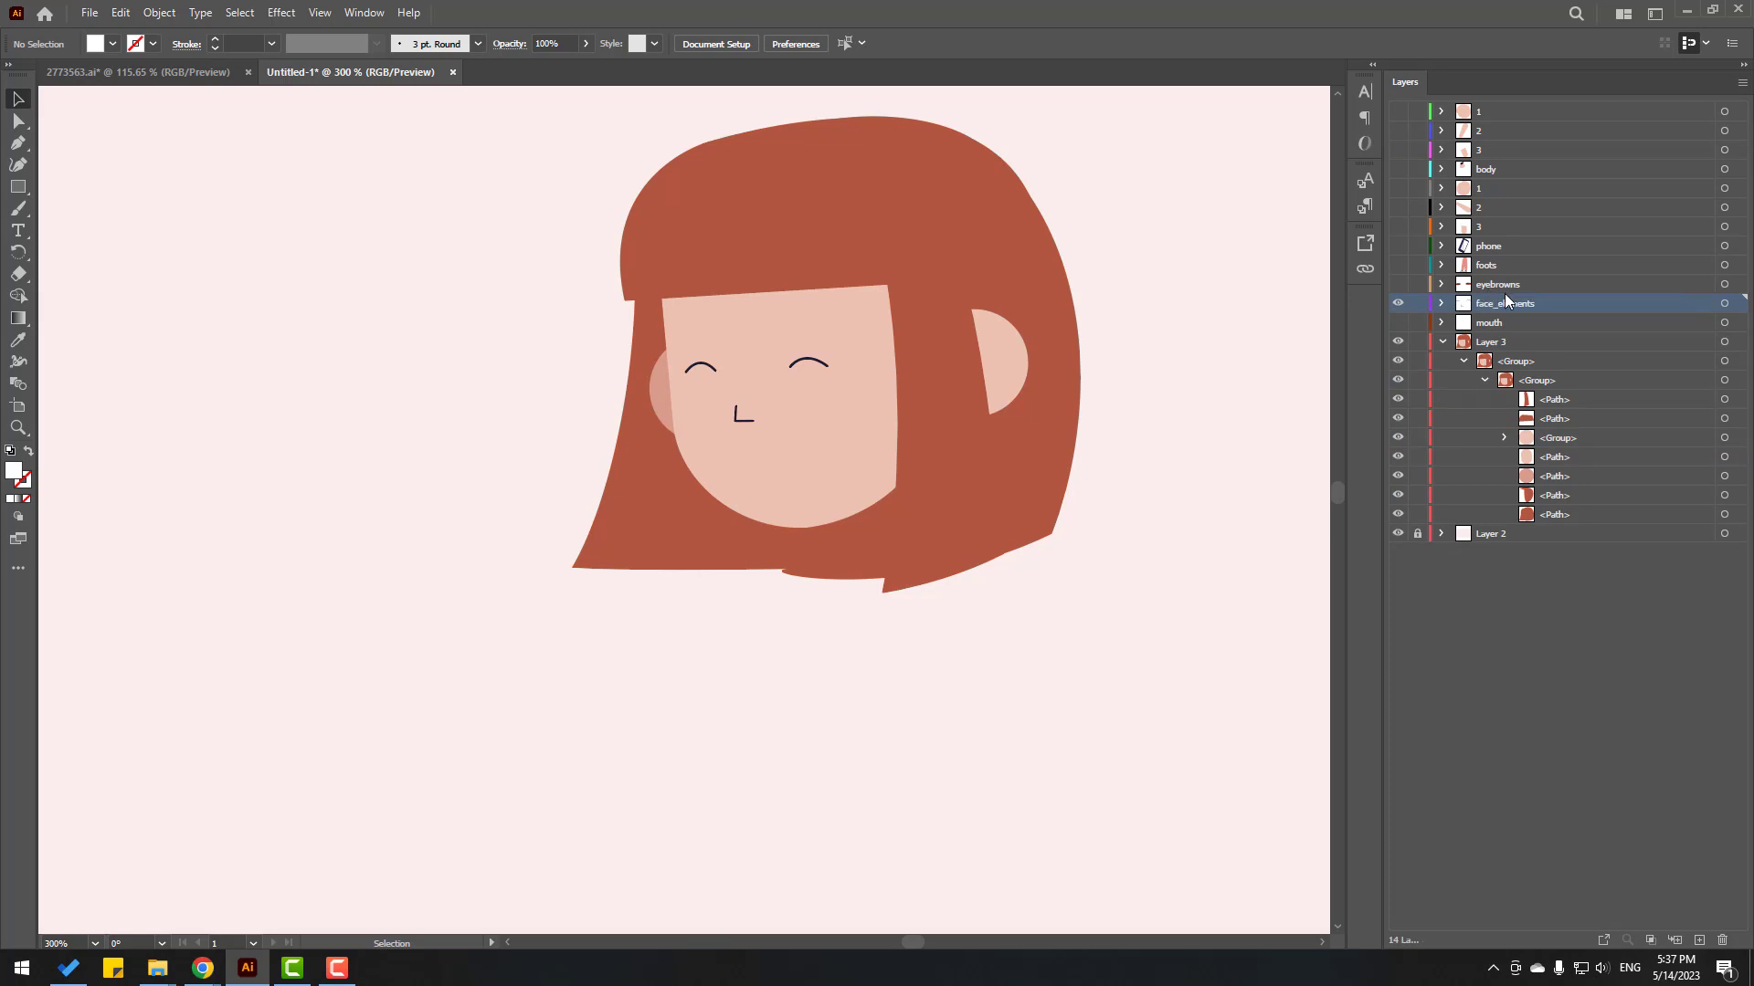
pyautogui.click(1398, 304)
pyautogui.click(1397, 304)
pyautogui.click(1397, 303)
# Step: Collapse Layer 3, which holds the remaining hair and face shapes, and rename it as head
pyautogui.hotkey('ctrl', '-')
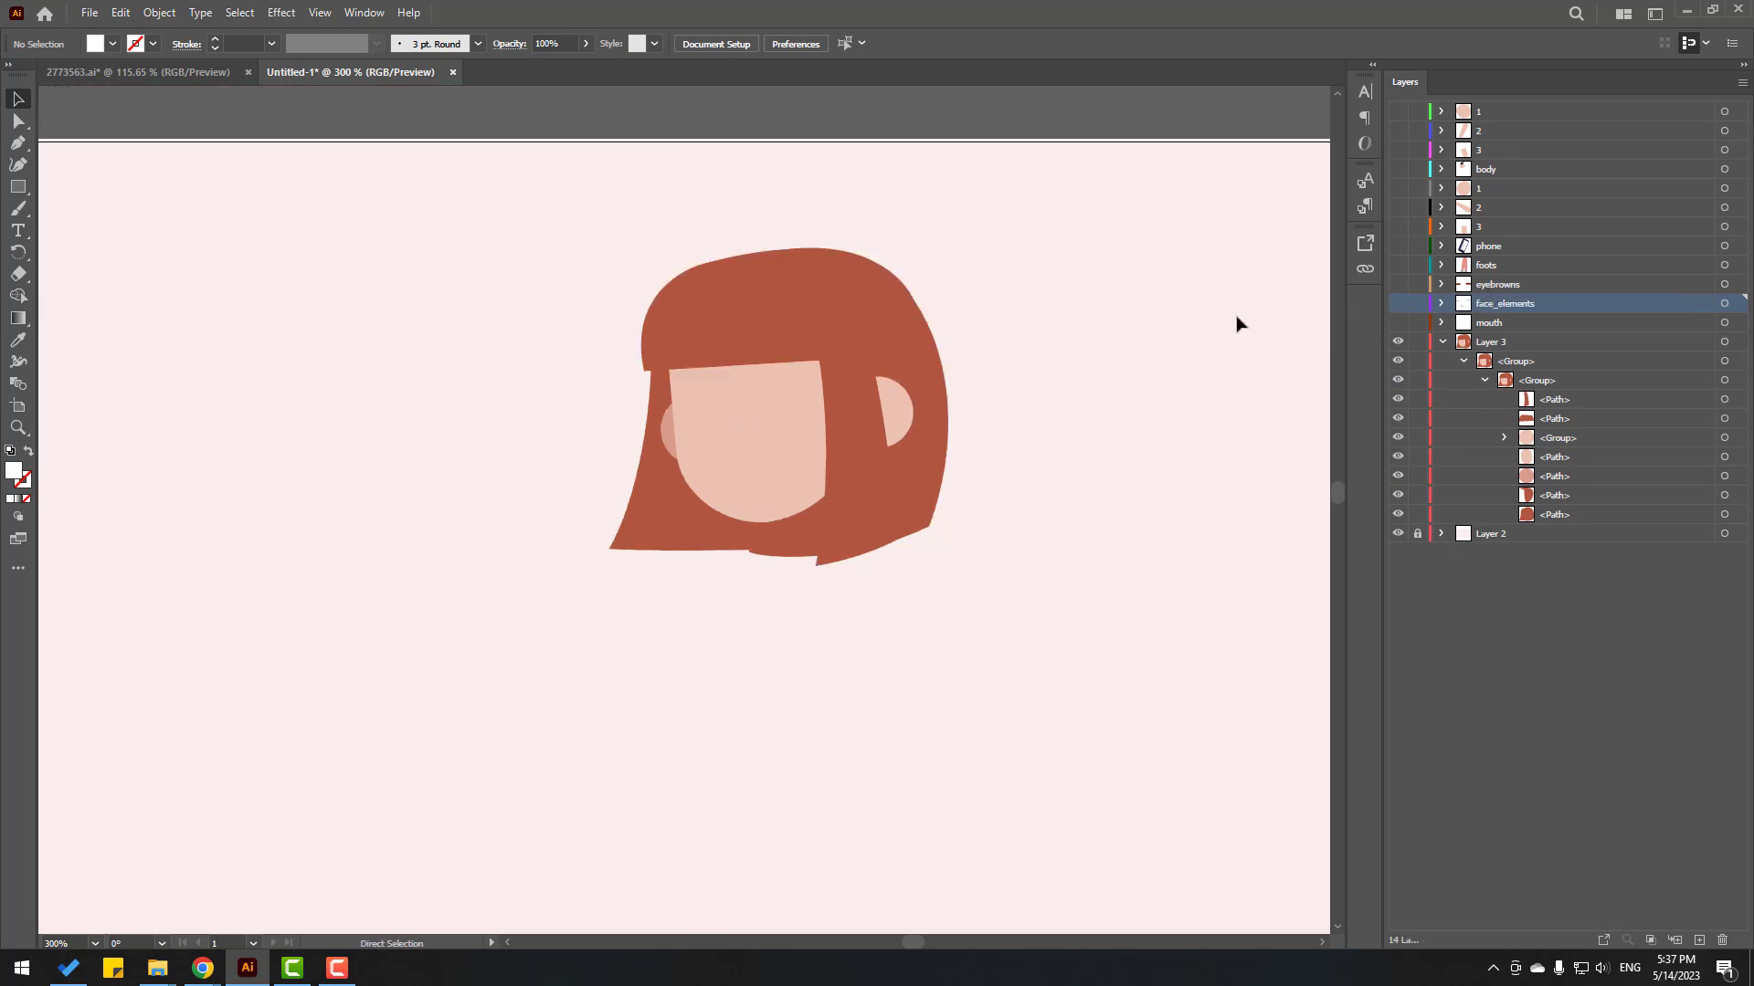
pyautogui.hotkey('ctrl', '-')
pyautogui.hotkey('ctrl', '-')
pyautogui.click(1441, 342)
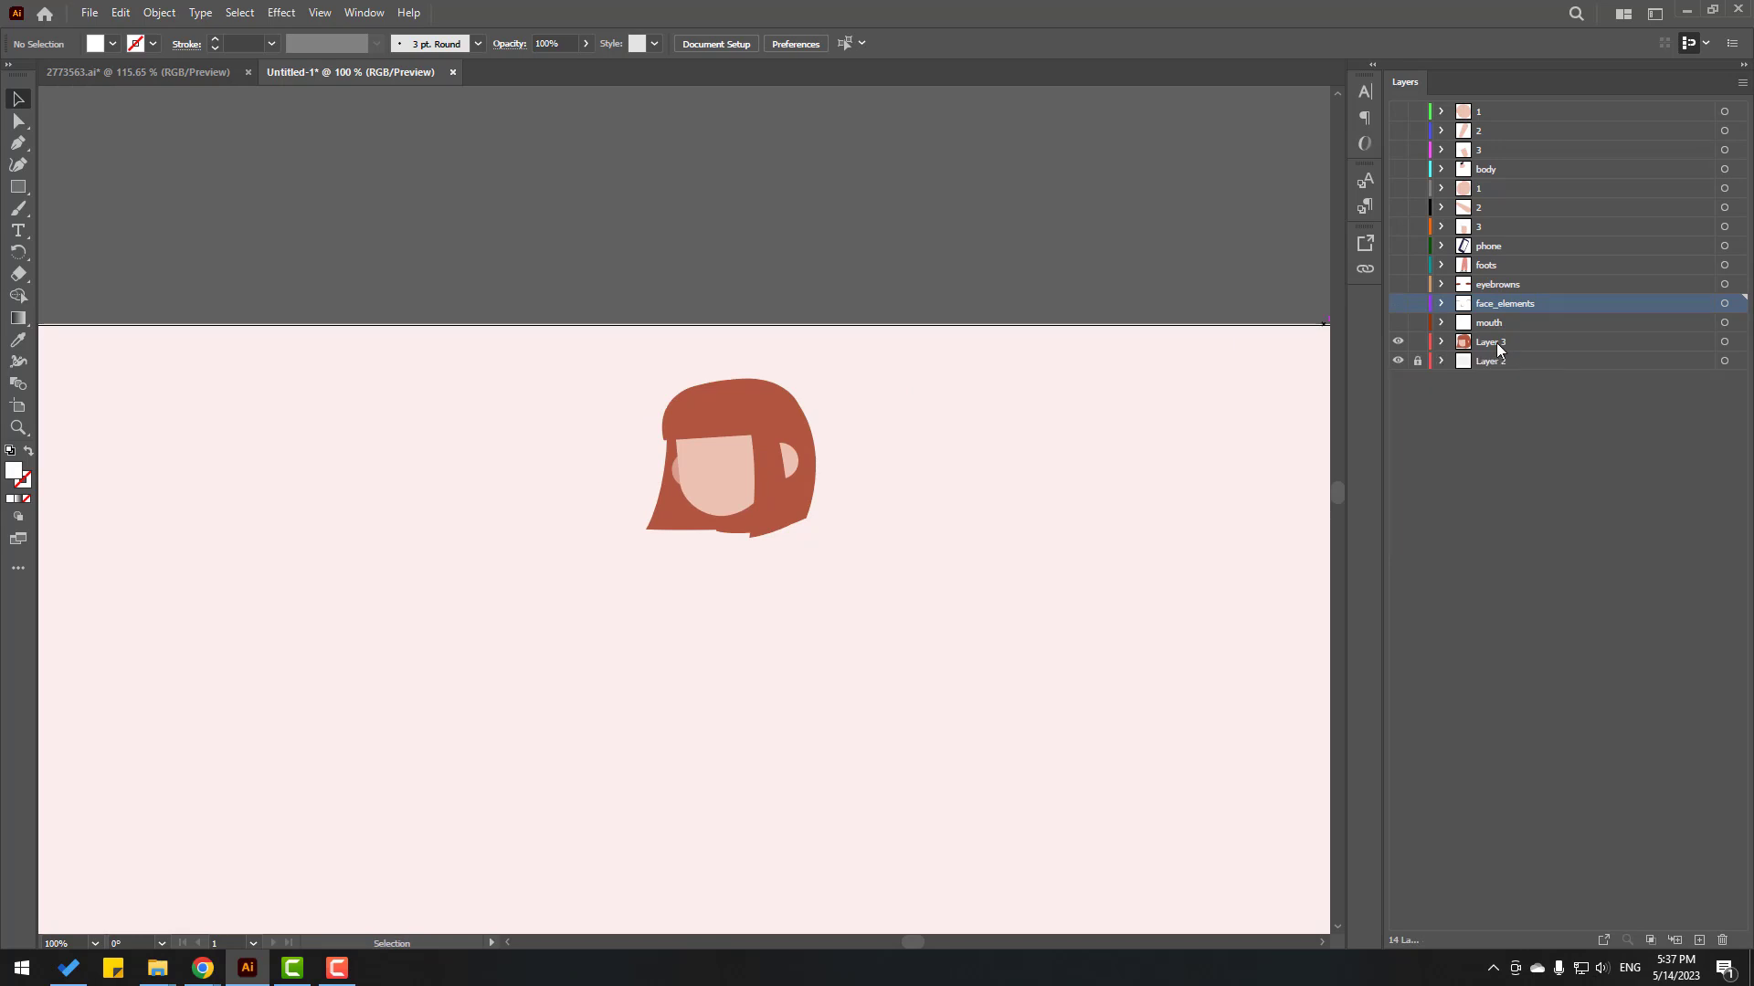
pyautogui.doubleClick(1491, 342)
pyautogui.write('Head')
pyautogui.press('Return')
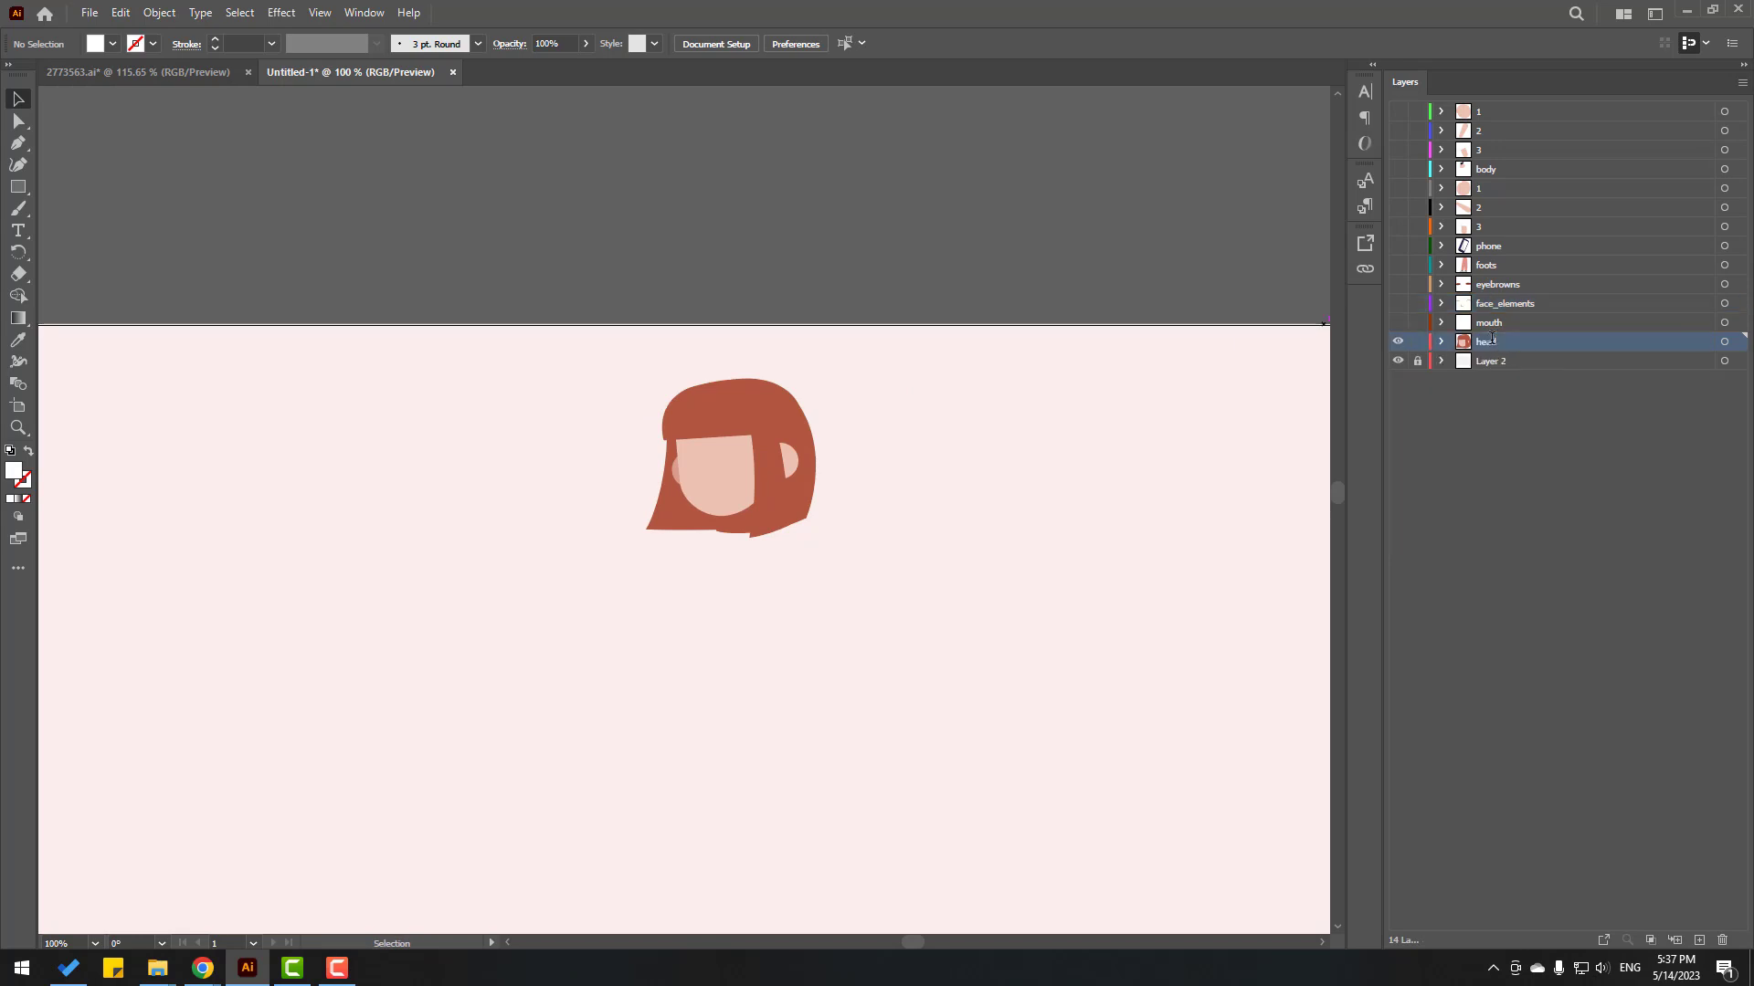
# Step: Show all the hidden character layers, from mouth up to the topmost layer 1
pyautogui.click(1398, 322)
pyautogui.click(1397, 303)
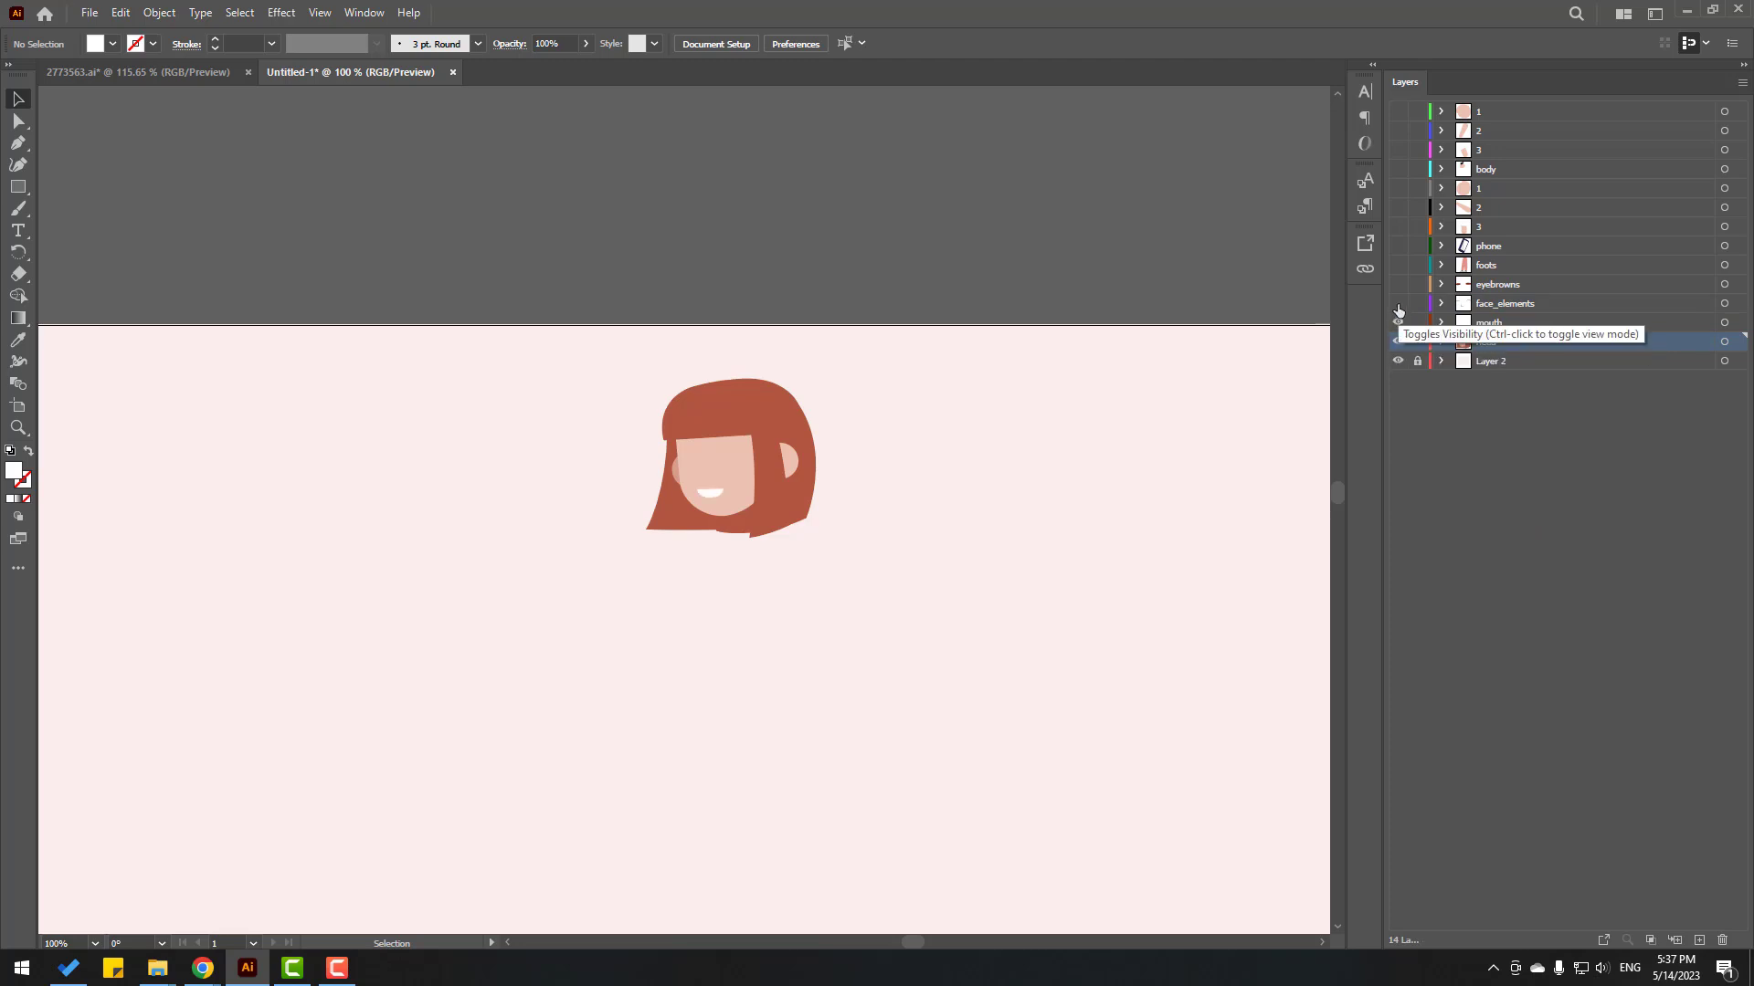
pyautogui.click(1397, 284)
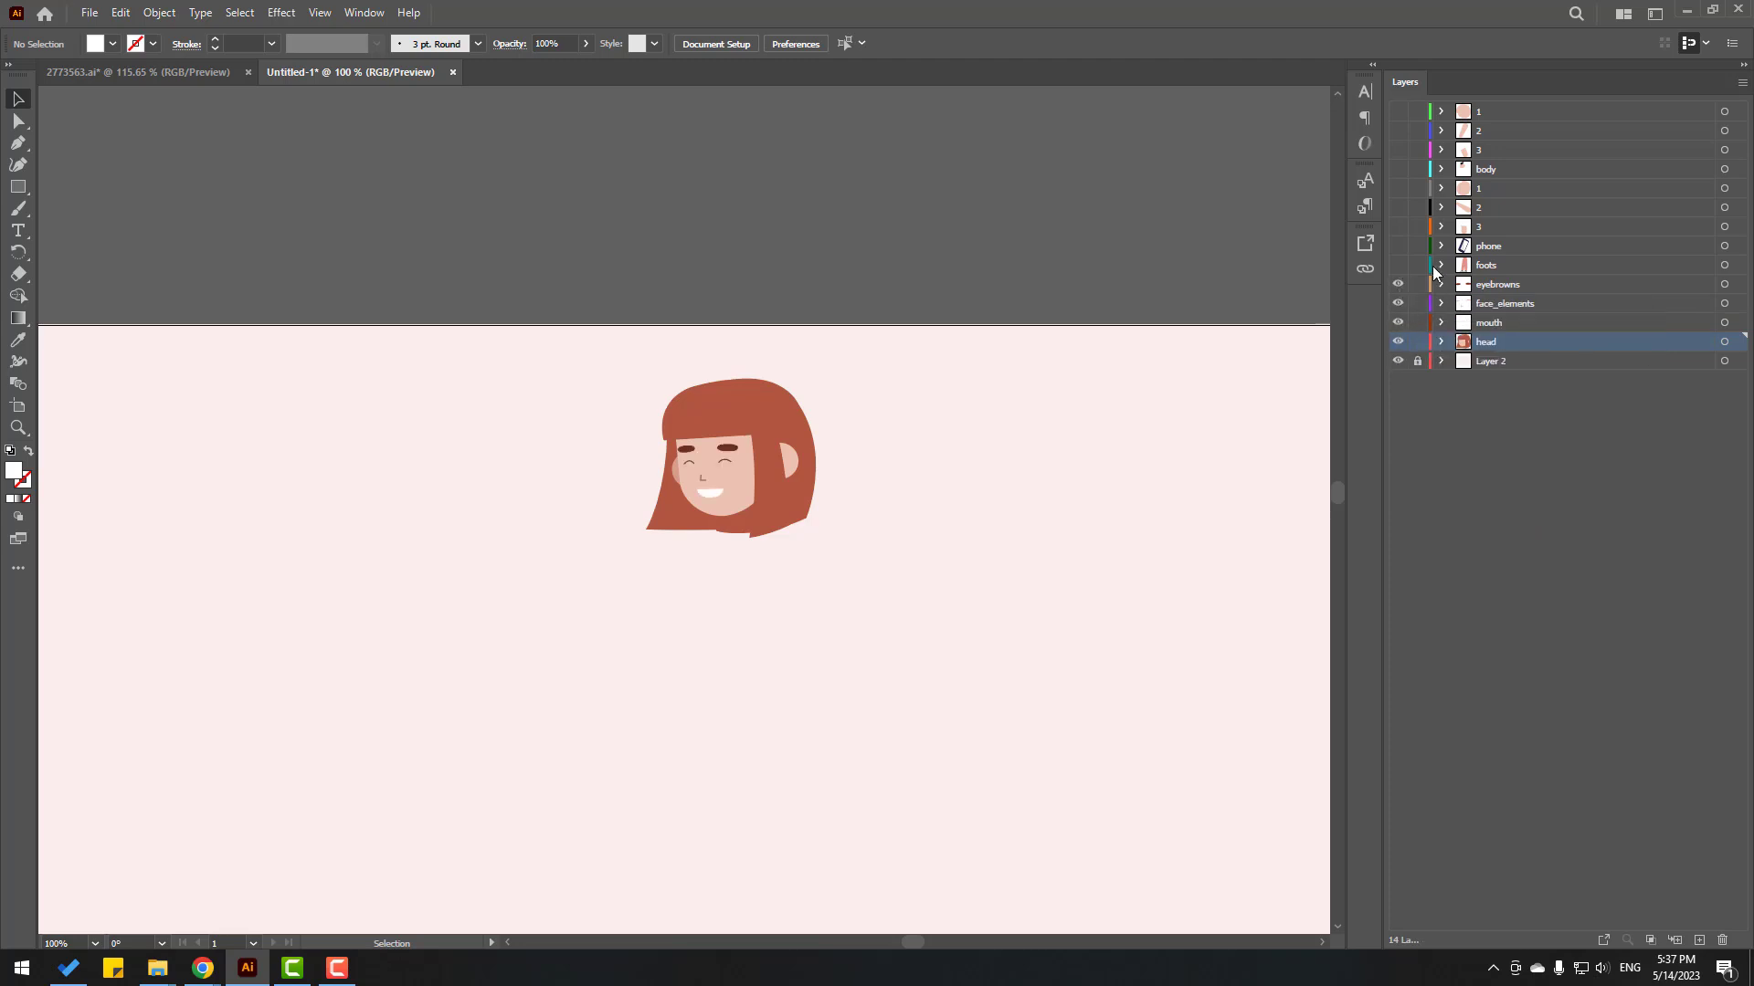
pyautogui.click(1397, 265)
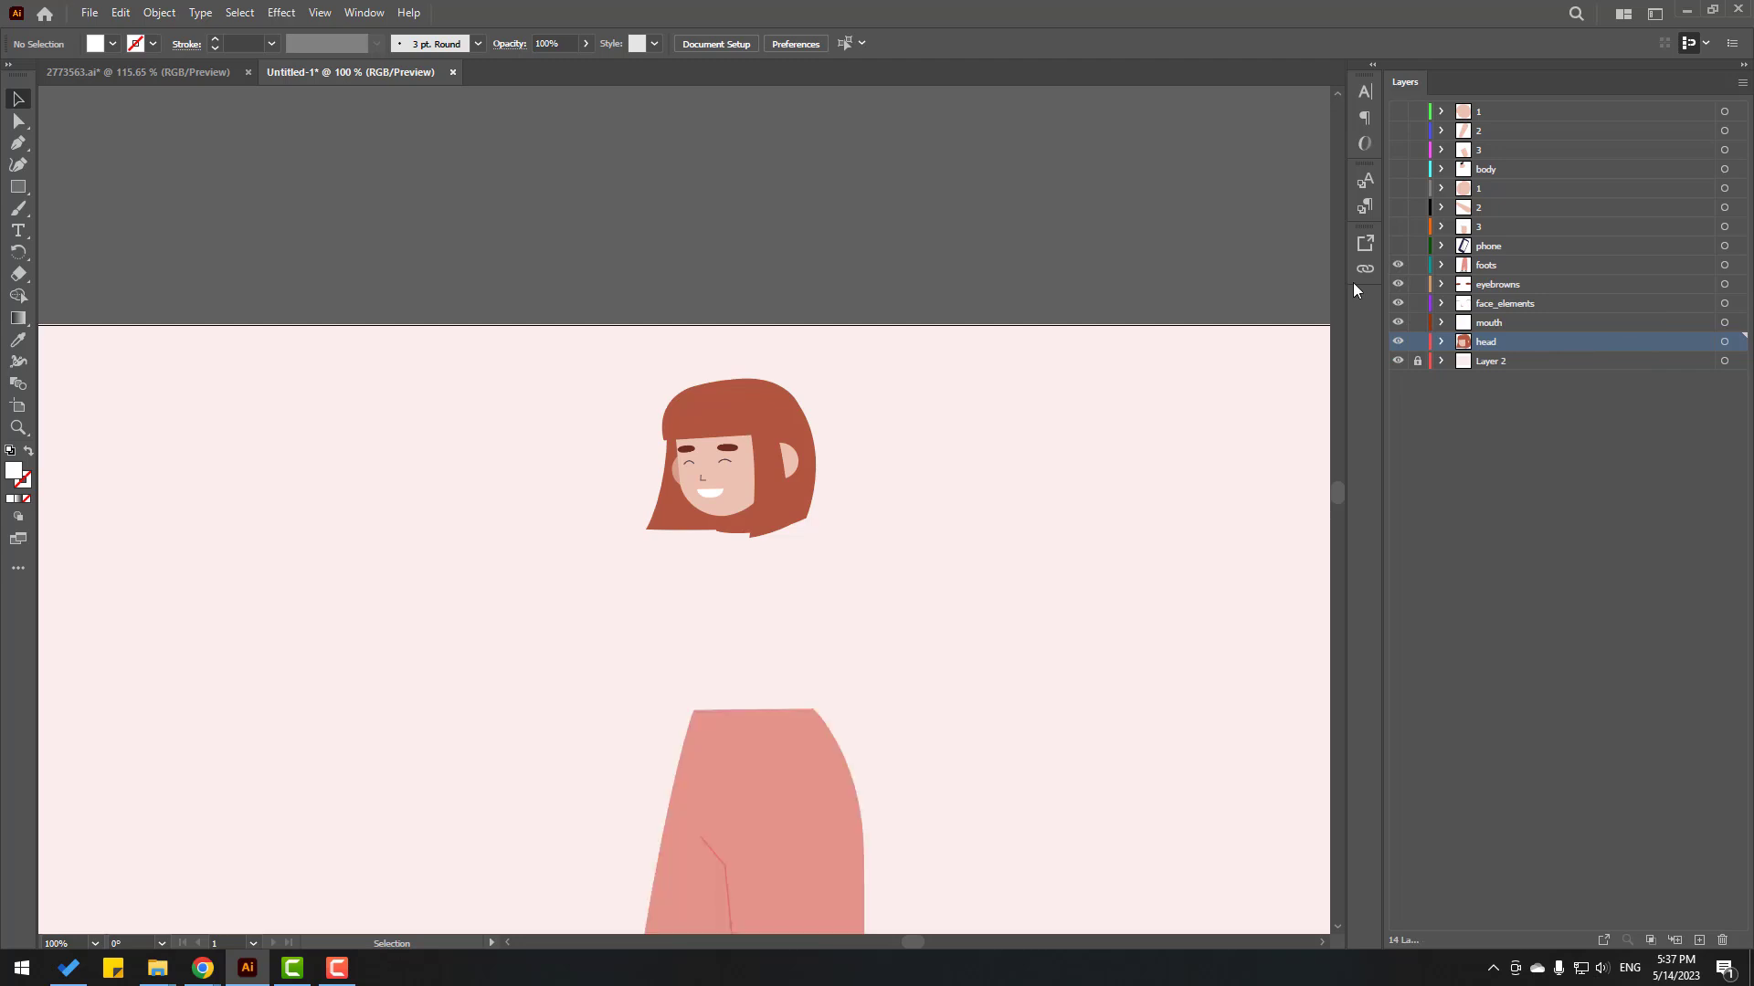
pyautogui.moveTo(1397, 245); pyautogui.dragTo(1411, 87)
# Step: Move the phone arm's layers 1, 2 and 3 below the head layer, and place the phone layer between its layers 1 and 2
pyautogui.moveTo(604, 667); pyautogui.dragTo(644, 440)
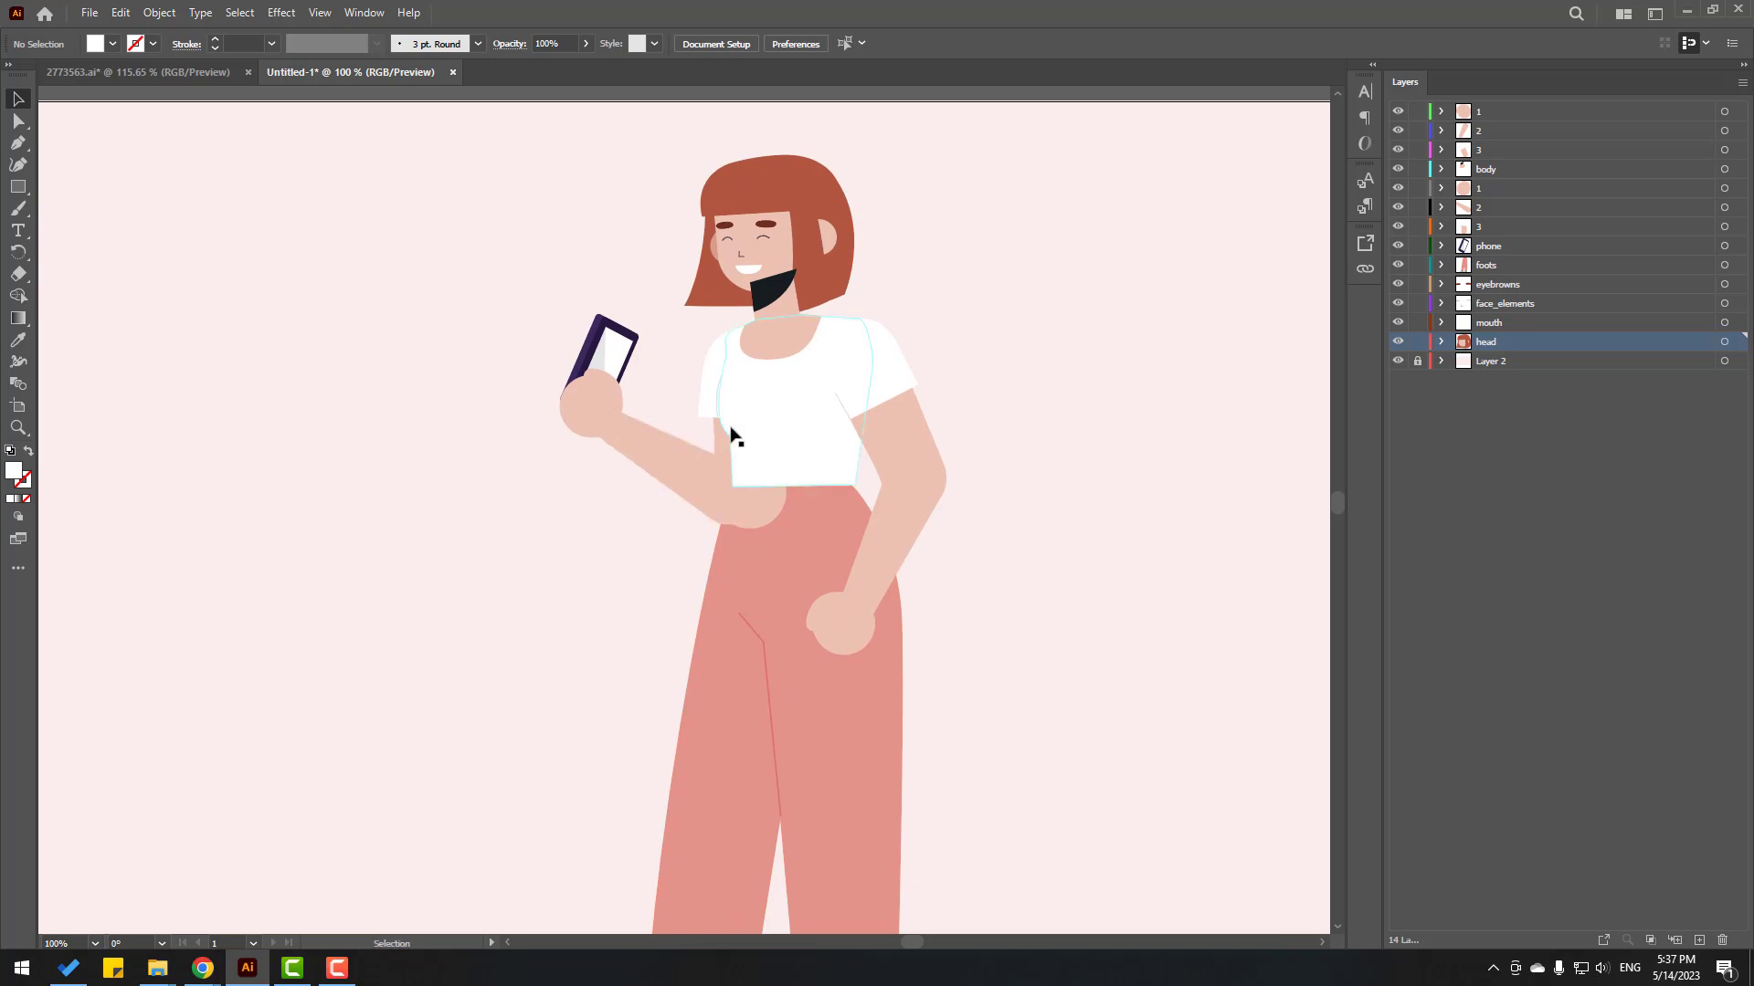
pyautogui.click(1473, 194)
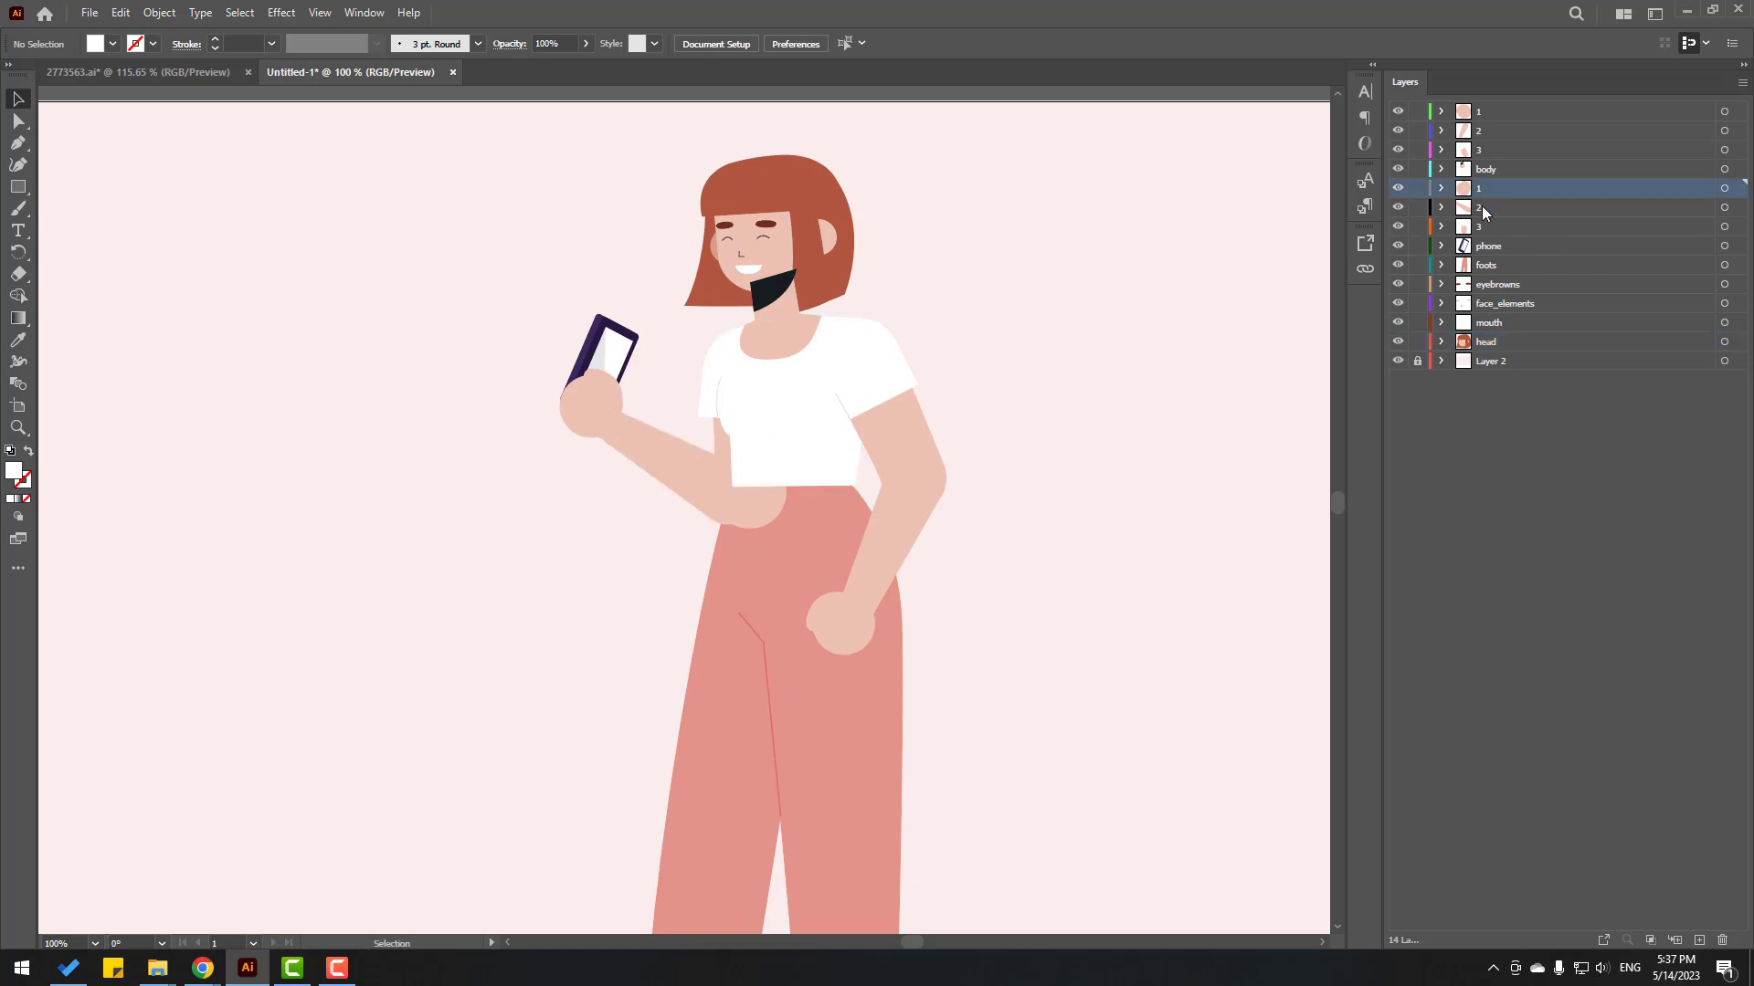
pyautogui.keyDown('shift'); pyautogui.click(1481, 206); pyautogui.keyUp('shift')
pyautogui.keyDown('shift'); pyautogui.click(1481, 225); pyautogui.keyUp('shift')
pyautogui.moveTo(1491, 221)
pyautogui.mouseDown()
pyautogui.moveTo(1553, 315)
pyautogui.moveTo(1524, 349)
pyautogui.mouseUp()
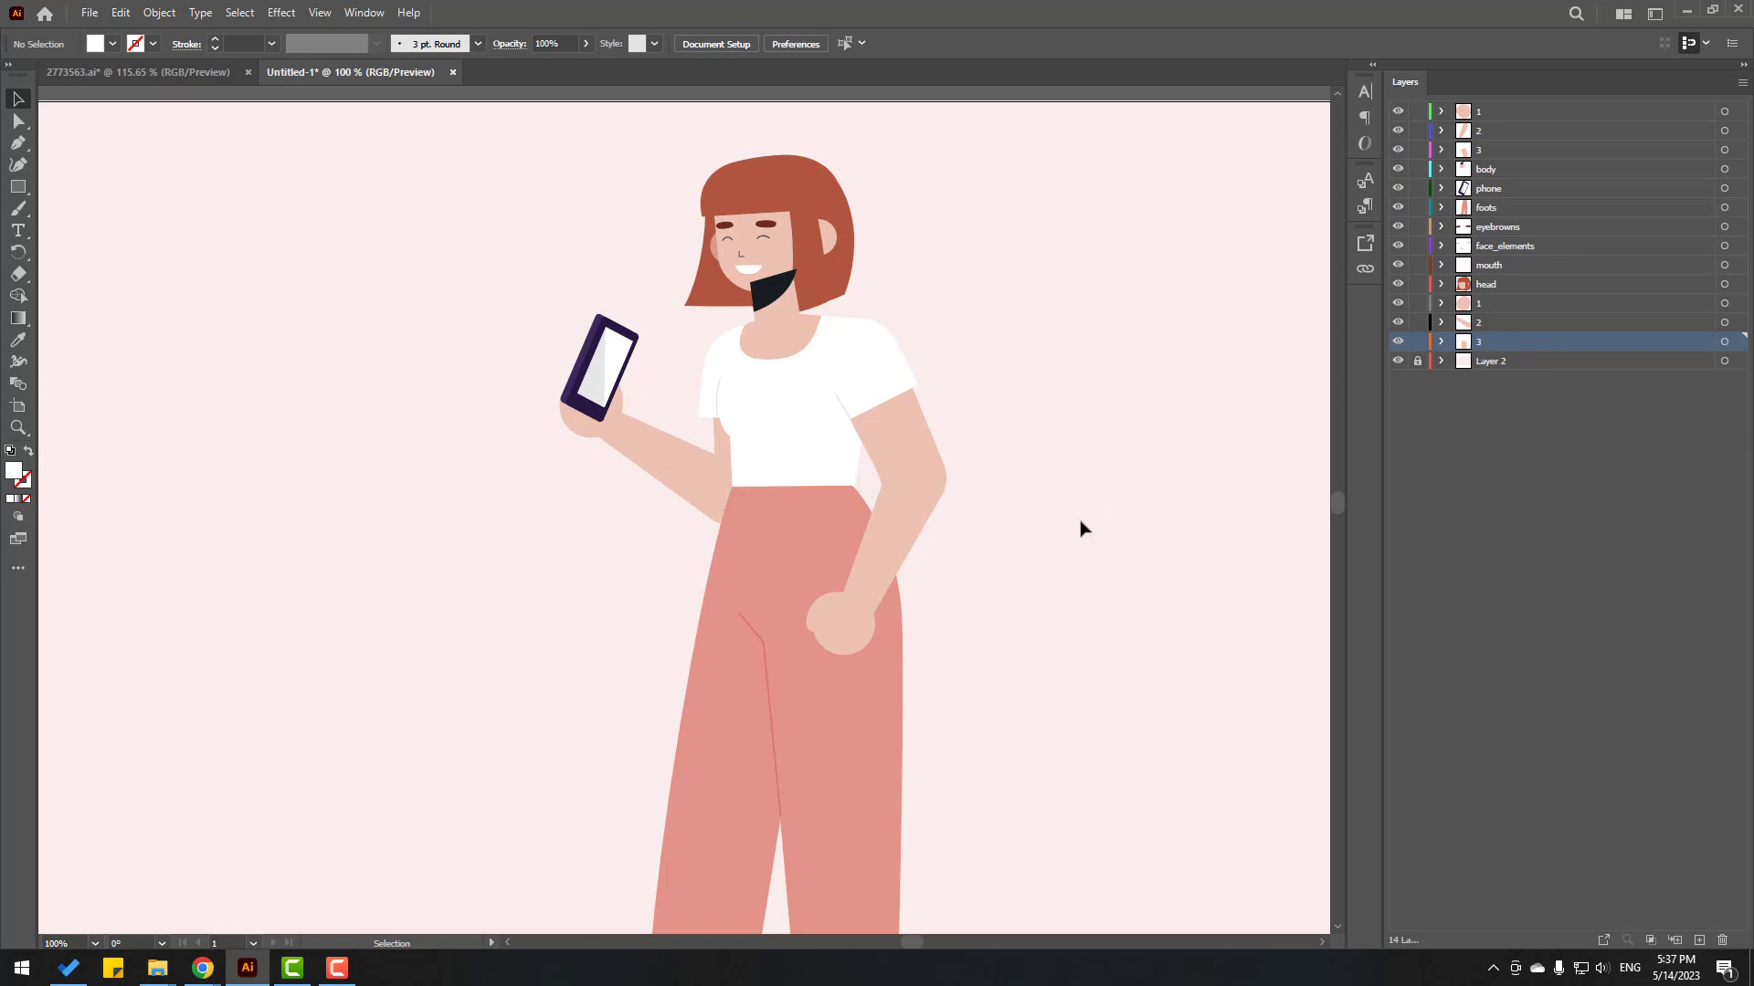
pyautogui.click(1484, 189)
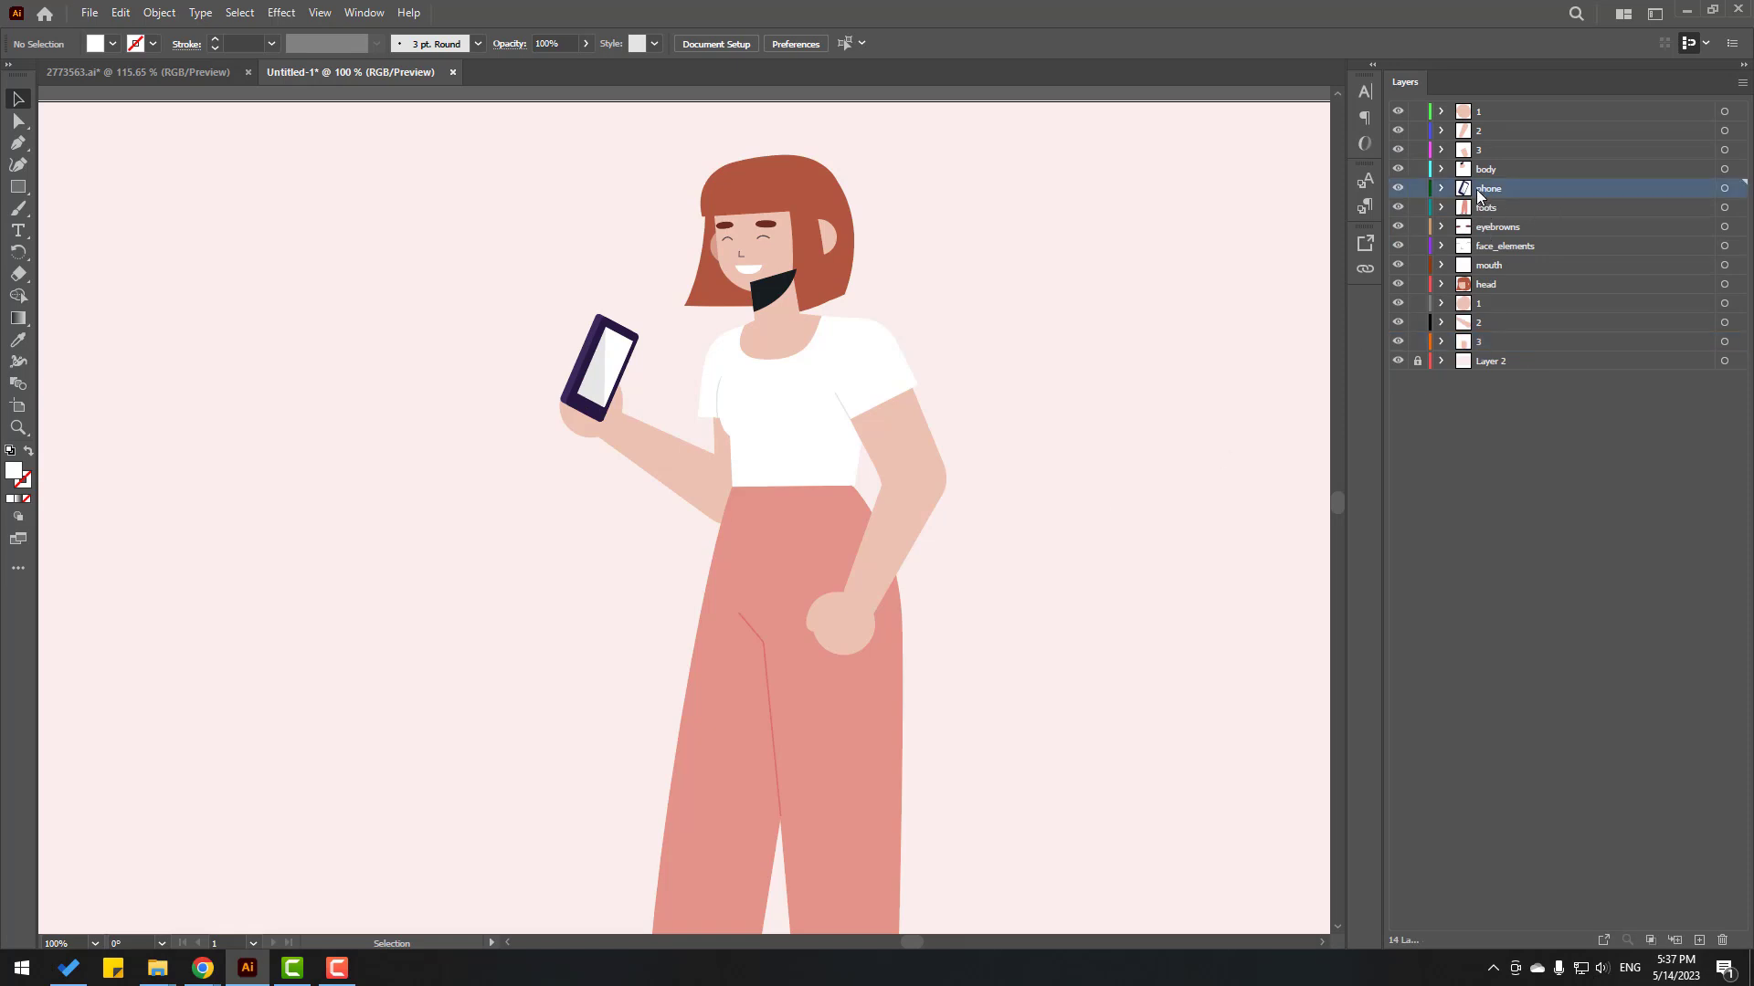
pyautogui.moveTo(1475, 189)
pyautogui.mouseDown()
pyautogui.moveTo(1498, 331)
pyautogui.moveTo(1489, 287)
pyautogui.moveTo(1487, 307)
pyautogui.mouseUp()
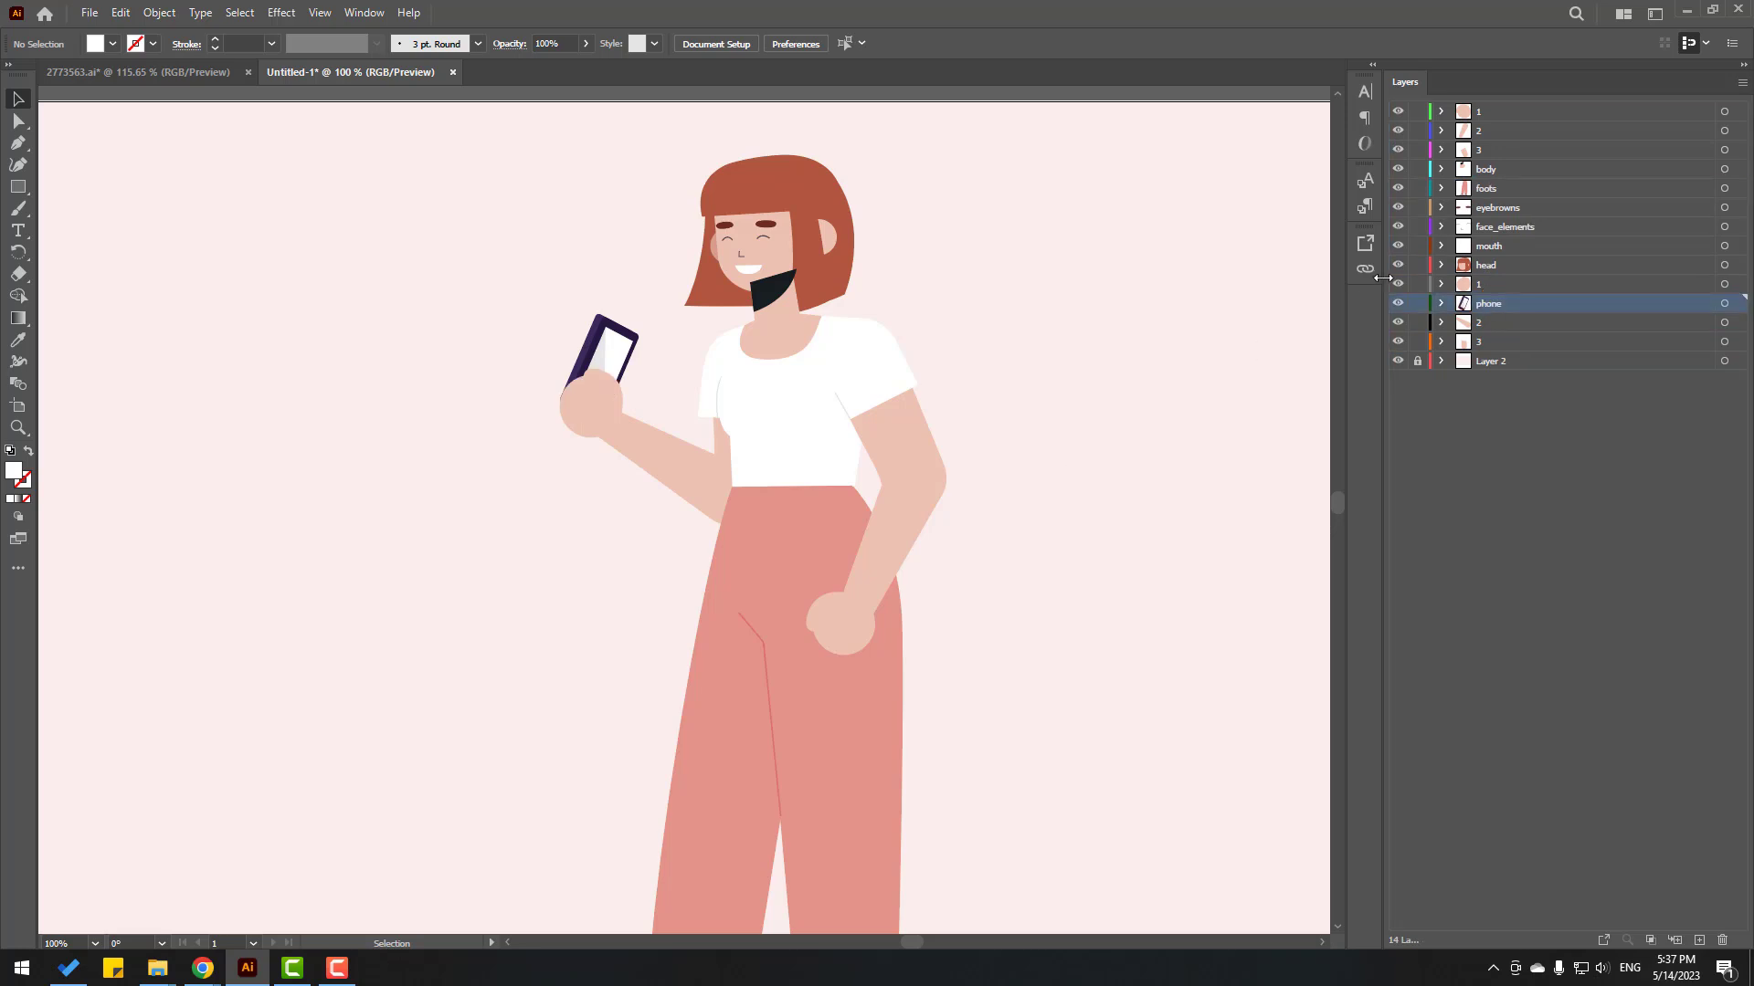
# Step: Move the eyebrowns, face_elements, mouth and head layers together to the top of the layer stack, above arm layer 1
pyautogui.click(1481, 266)
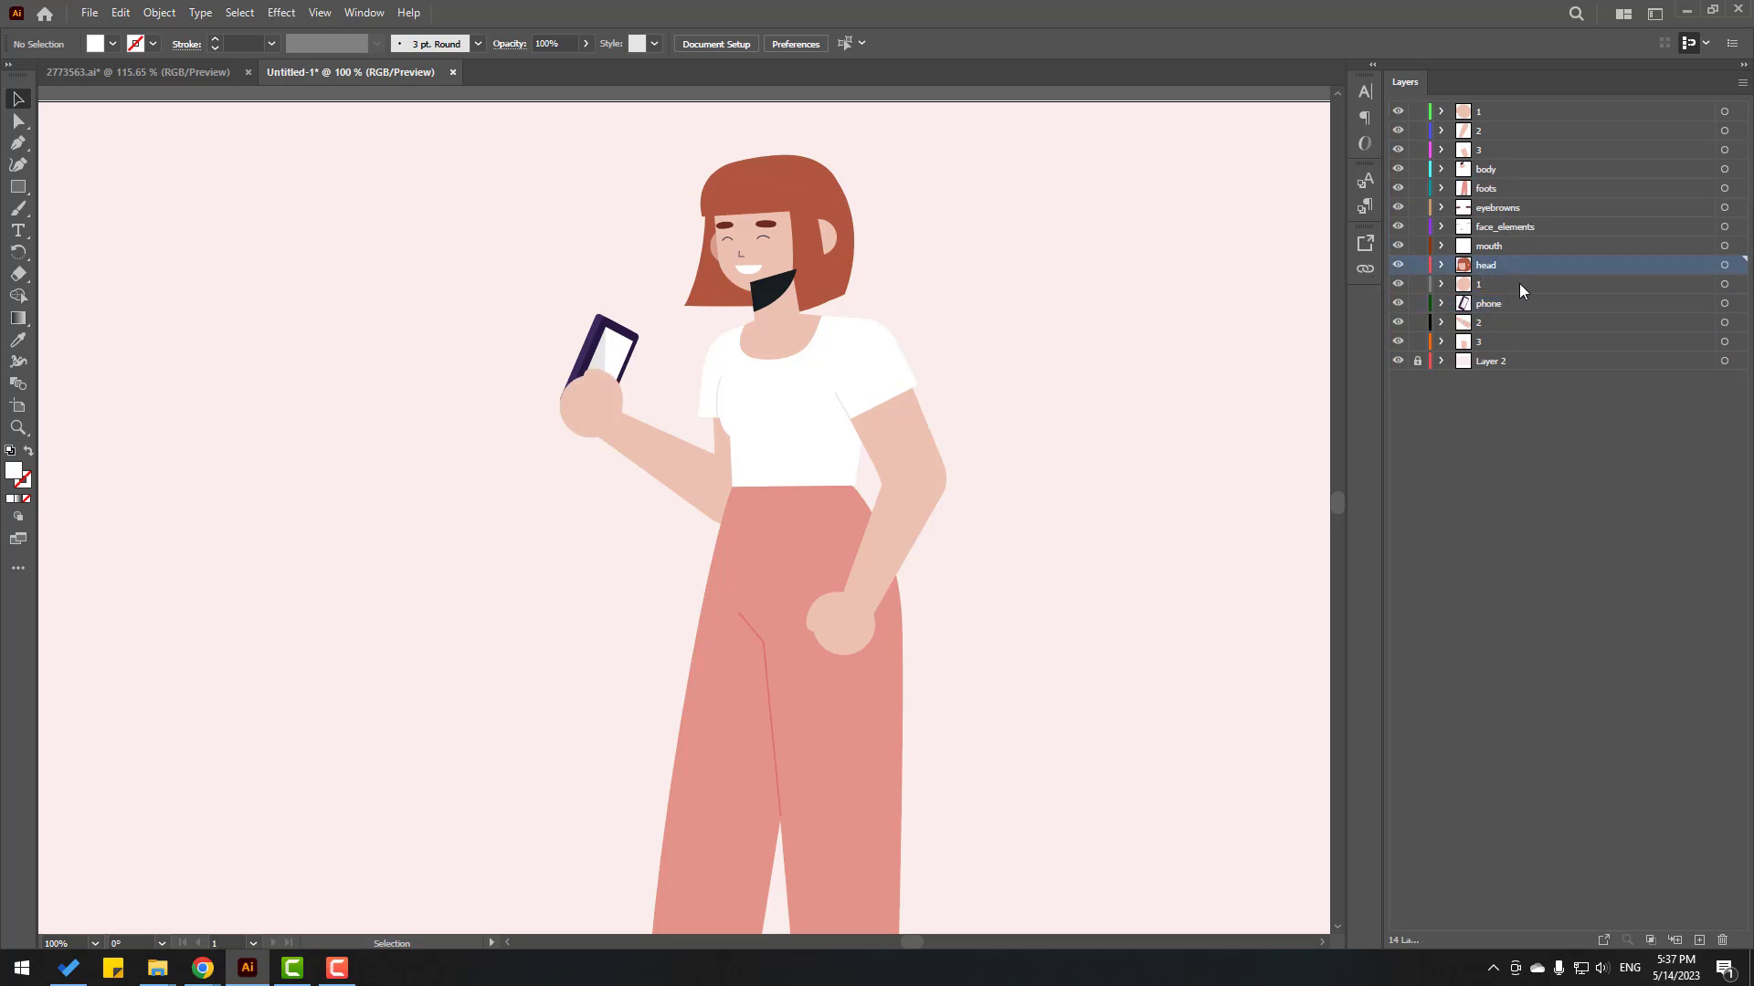
pyautogui.keyDown('shift'); pyautogui.click(1481, 245); pyautogui.keyUp('shift')
pyautogui.keyDown('shift'); pyautogui.click(1488, 227); pyautogui.keyUp('shift')
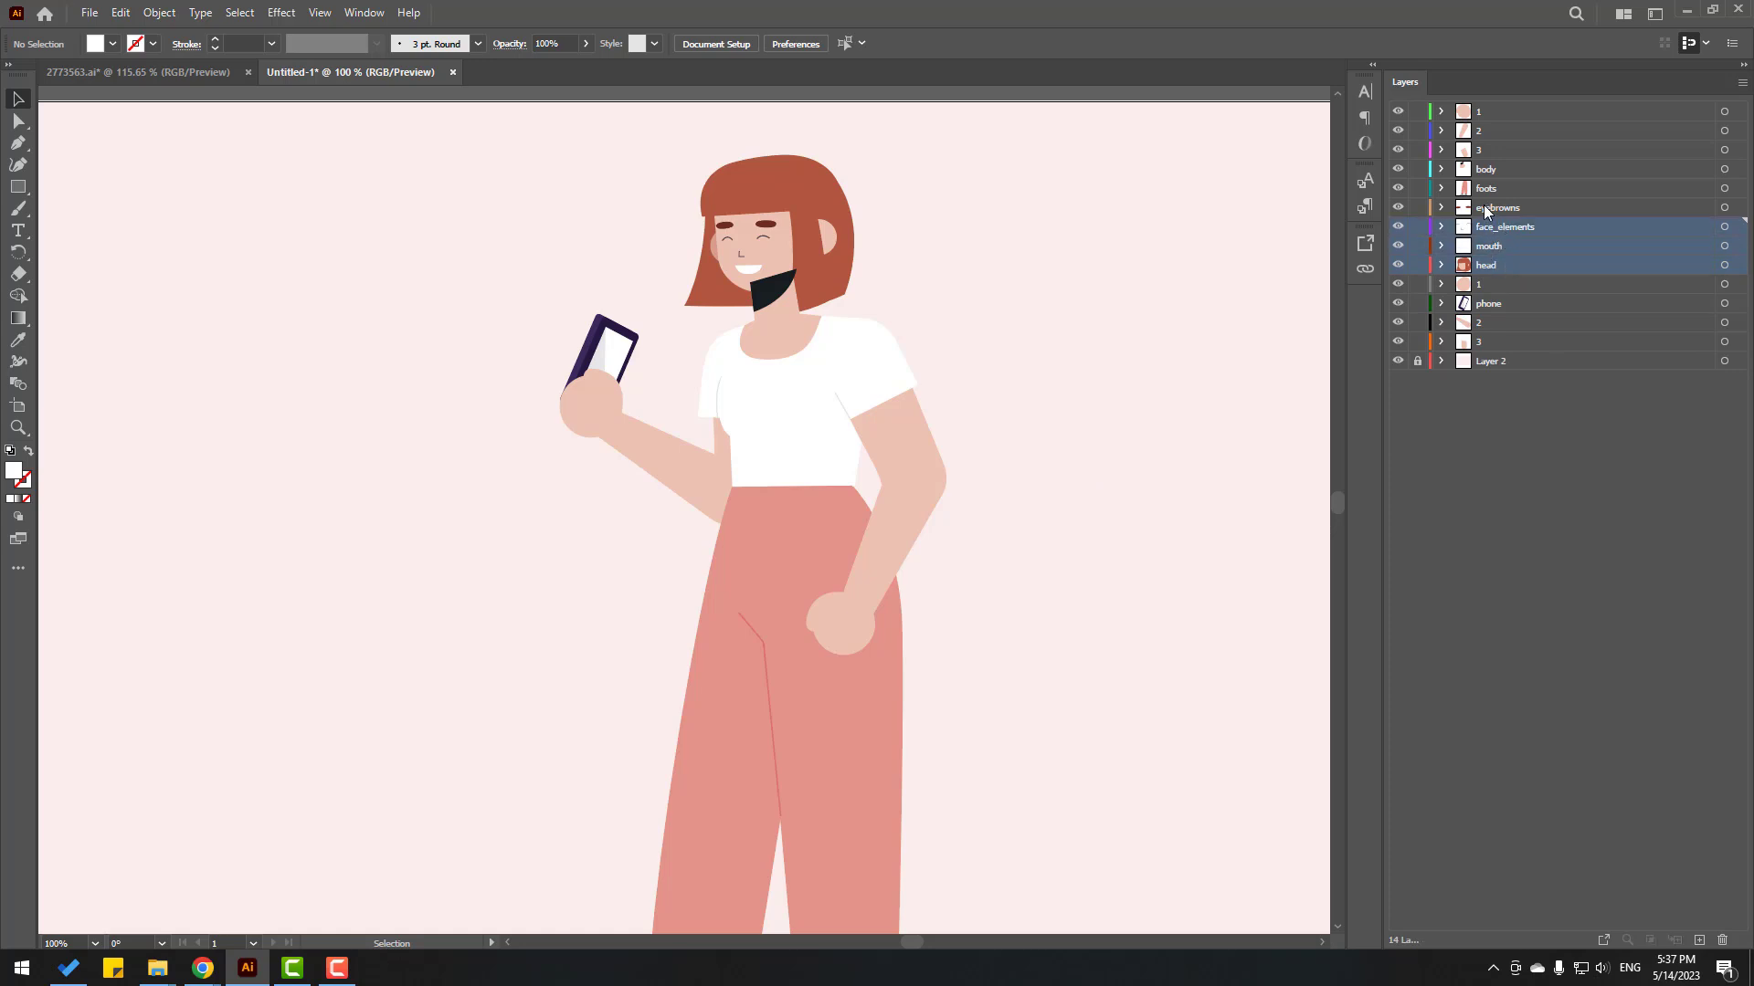
pyautogui.keyDown('shift'); pyautogui.click(1484, 208); pyautogui.keyUp('shift')
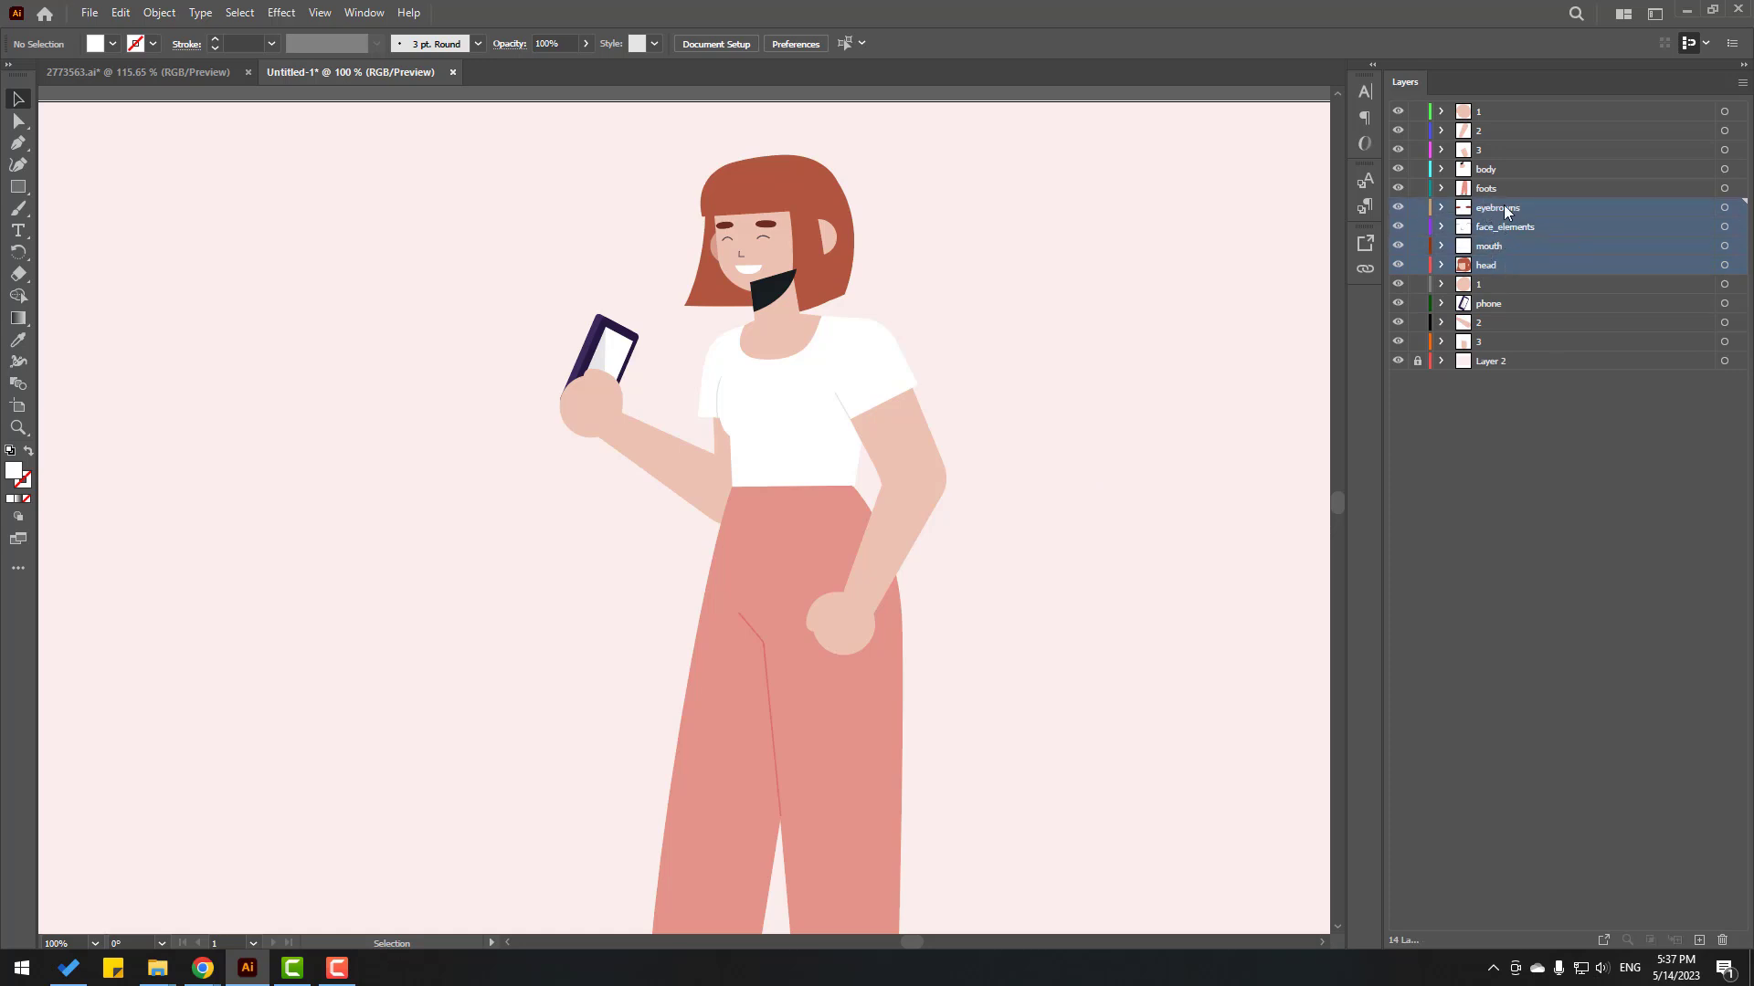
pyautogui.moveTo(1503, 204); pyautogui.dragTo(1498, 104)
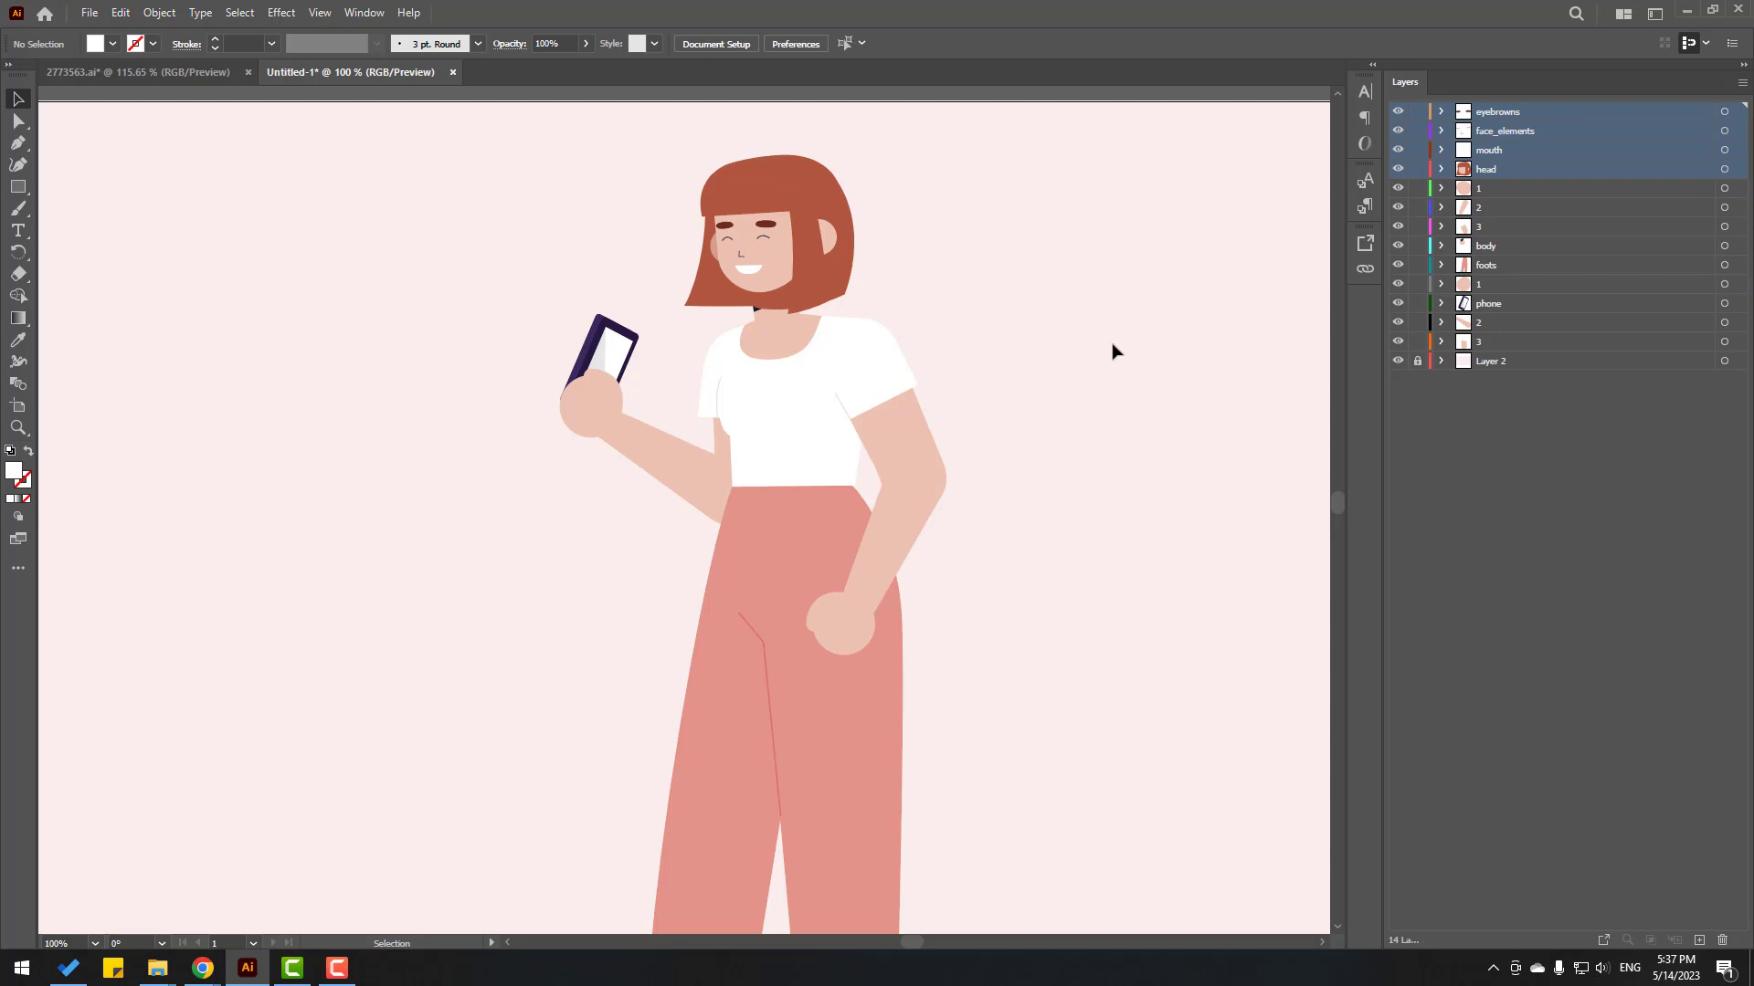
# Step: Cut the back hair shape out of the head layer and paste it in place on a new layer above head
pyautogui.scroll(3, 1133, 322)
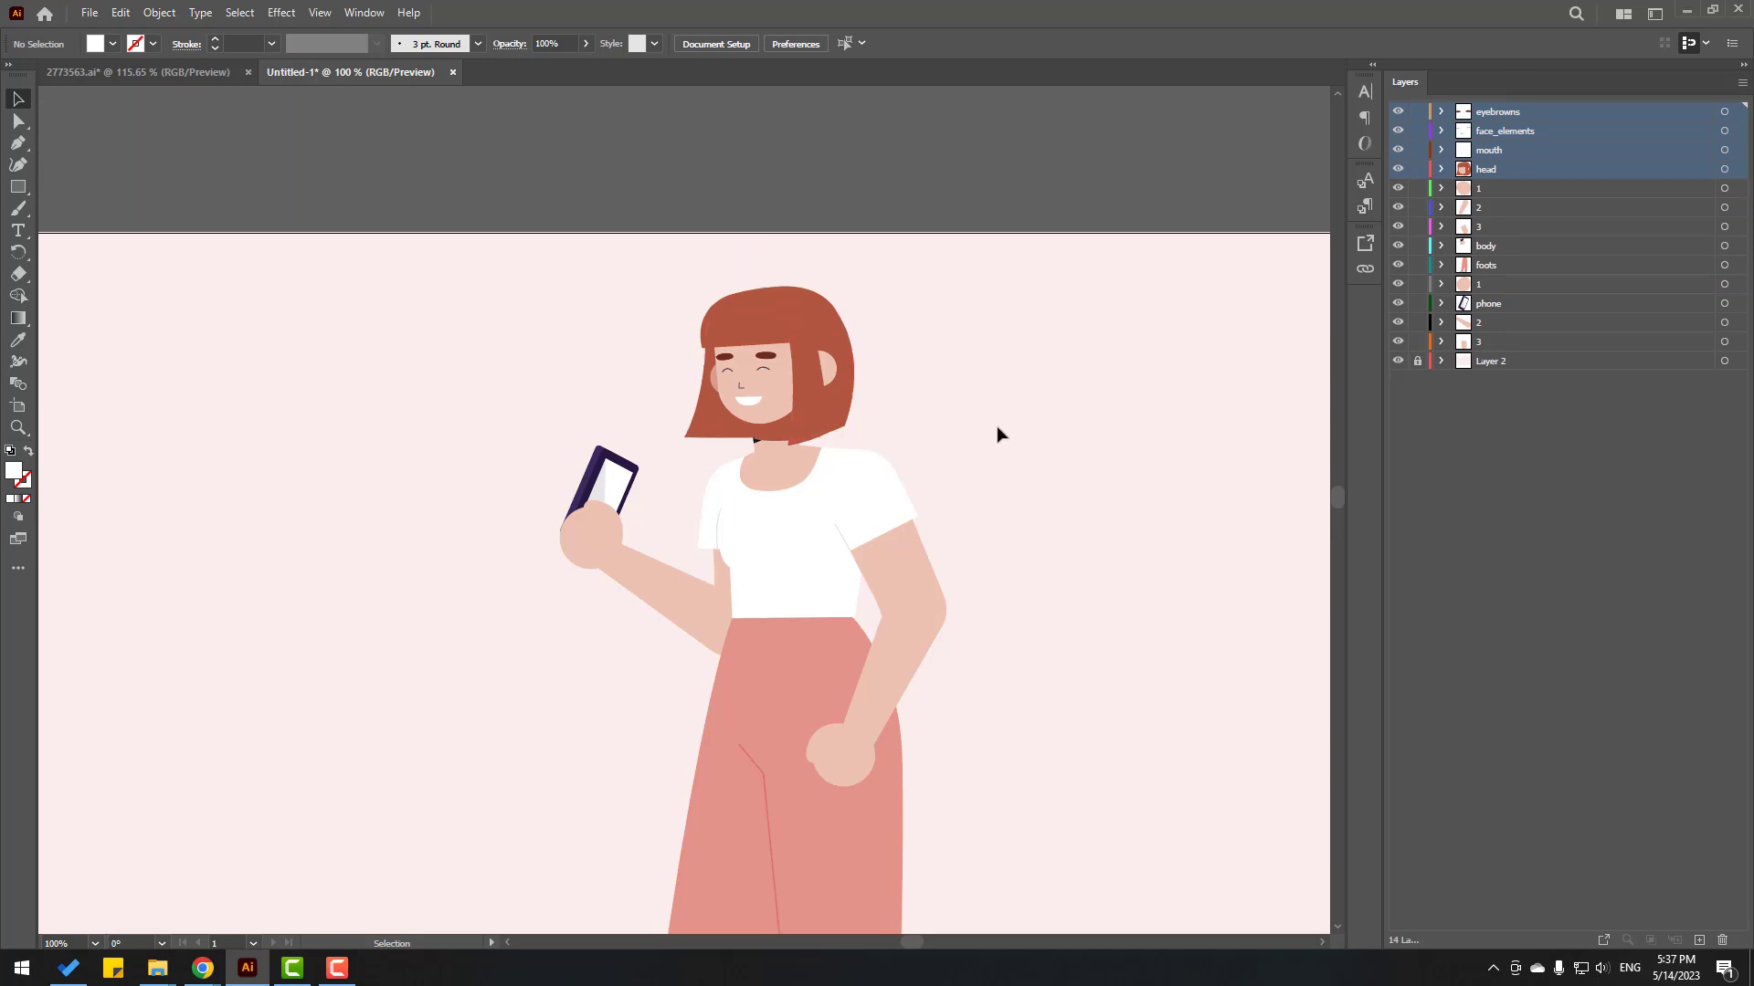
pyautogui.hotkey('ctrl', '=')
pyautogui.hotkey('ctrl', '=')
pyautogui.hotkey('ctrl', '=')
pyautogui.moveTo(519, 232); pyautogui.dragTo(415, 412)
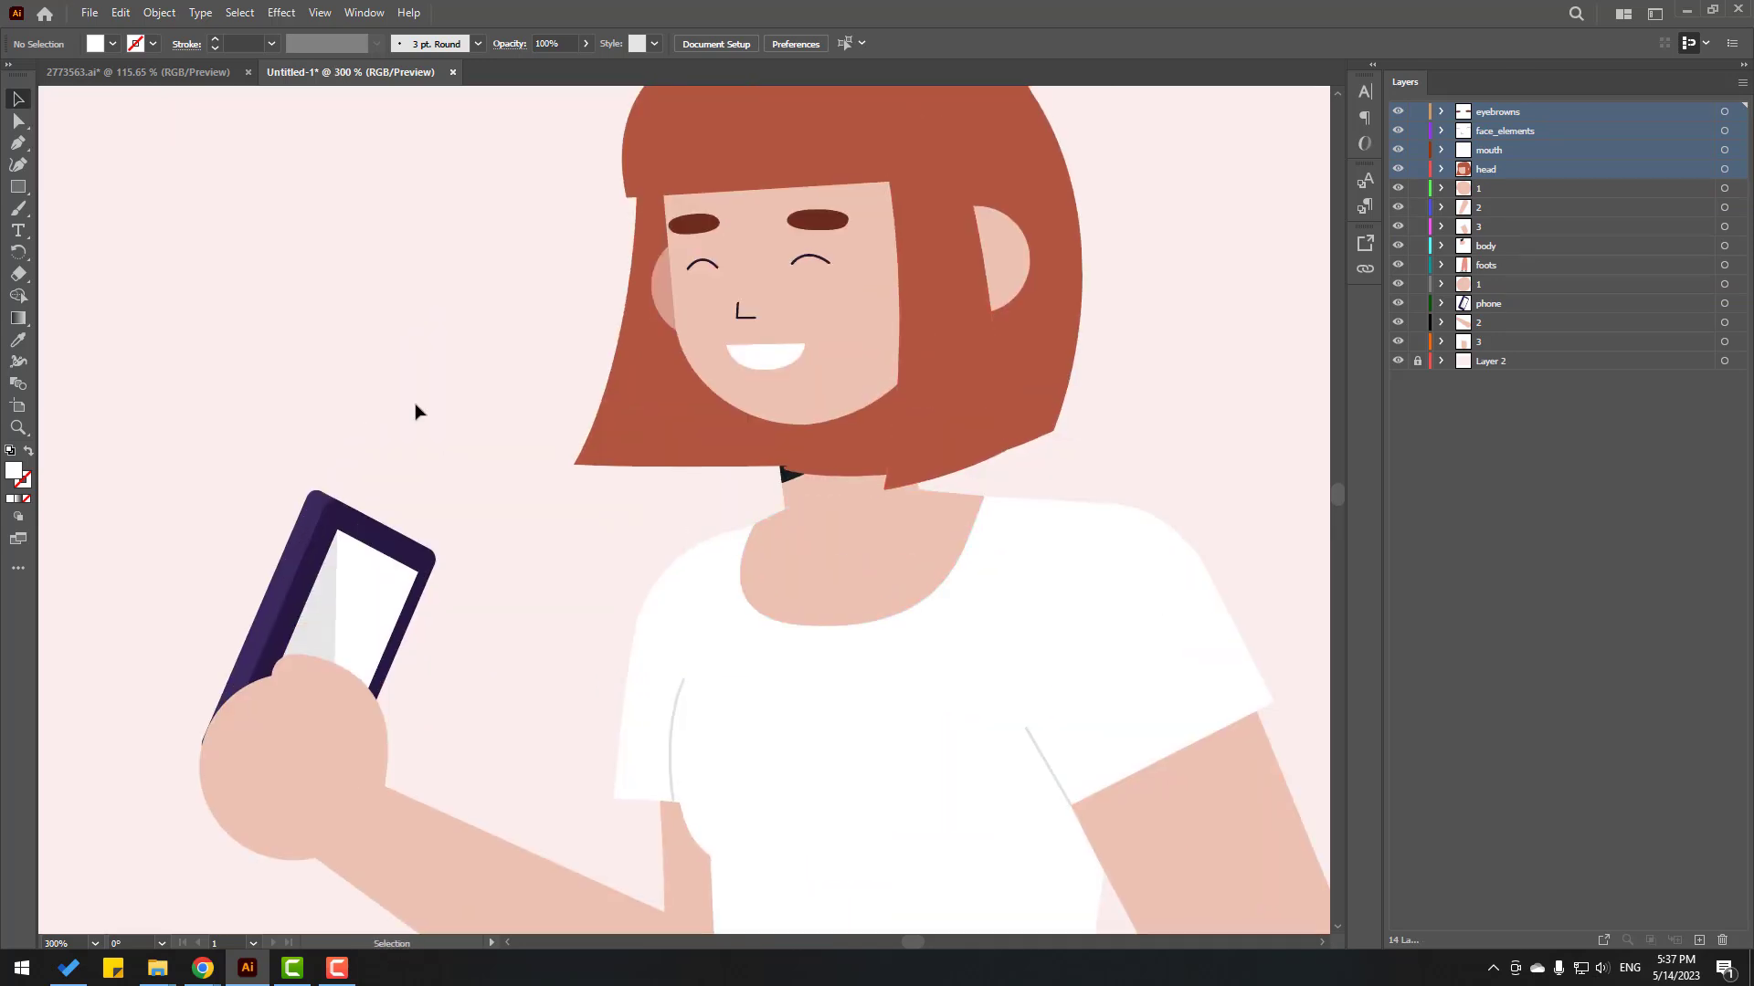
pyautogui.click(648, 392)
pyautogui.press('a')
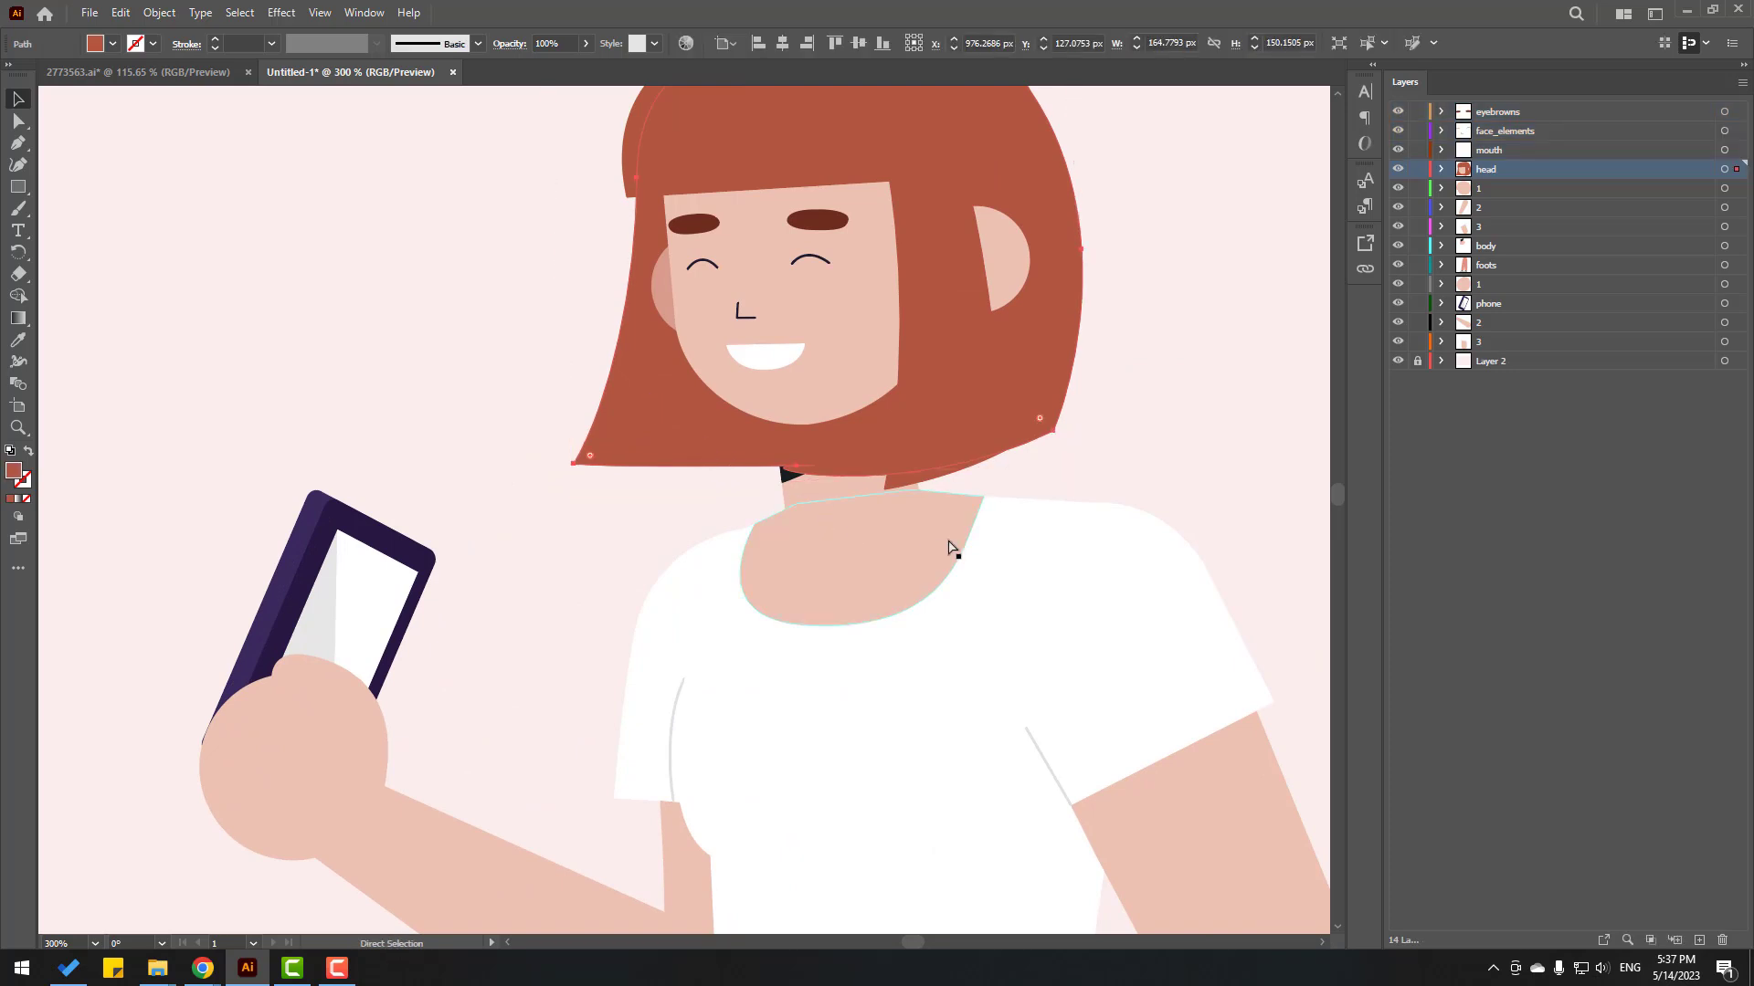
pyautogui.hotkey('ctrl', 'z')
pyautogui.press('v')
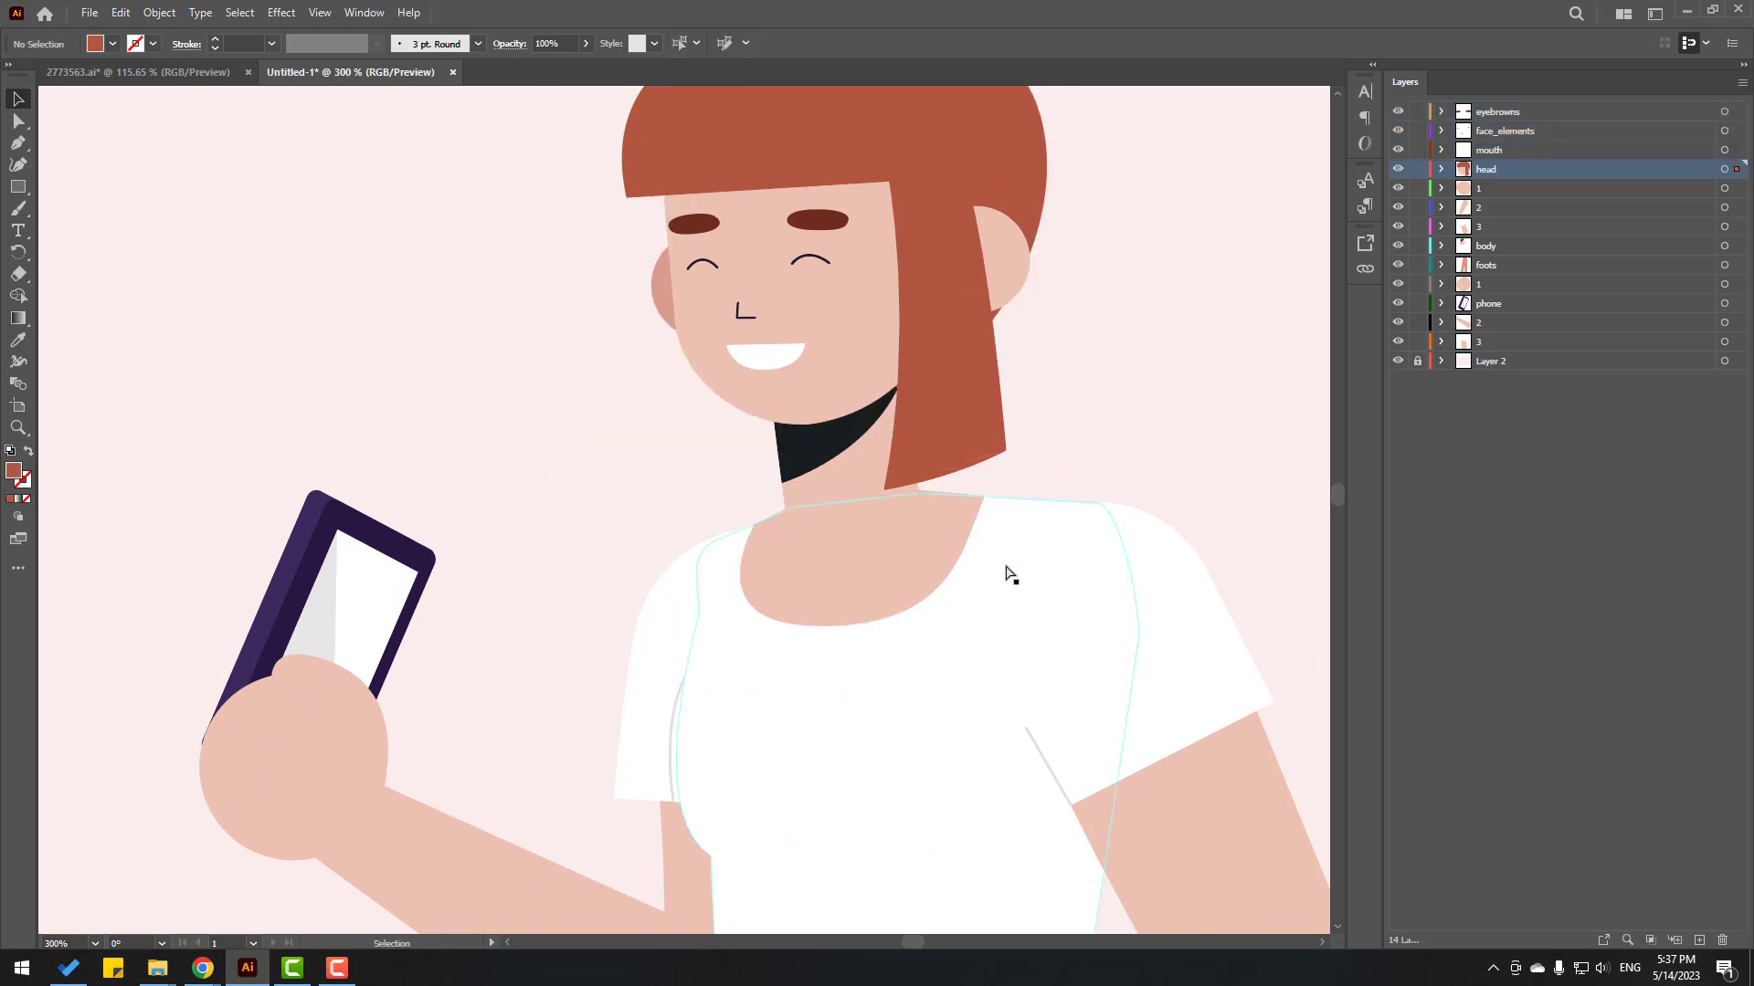
pyautogui.click(1699, 940)
pyautogui.hotkey('ctrl', 'f')
pyautogui.click(1236, 263)
# Step: Rename the new hair layer as hair_back and place it between the body and foots layers
pyautogui.doubleClick(1490, 169)
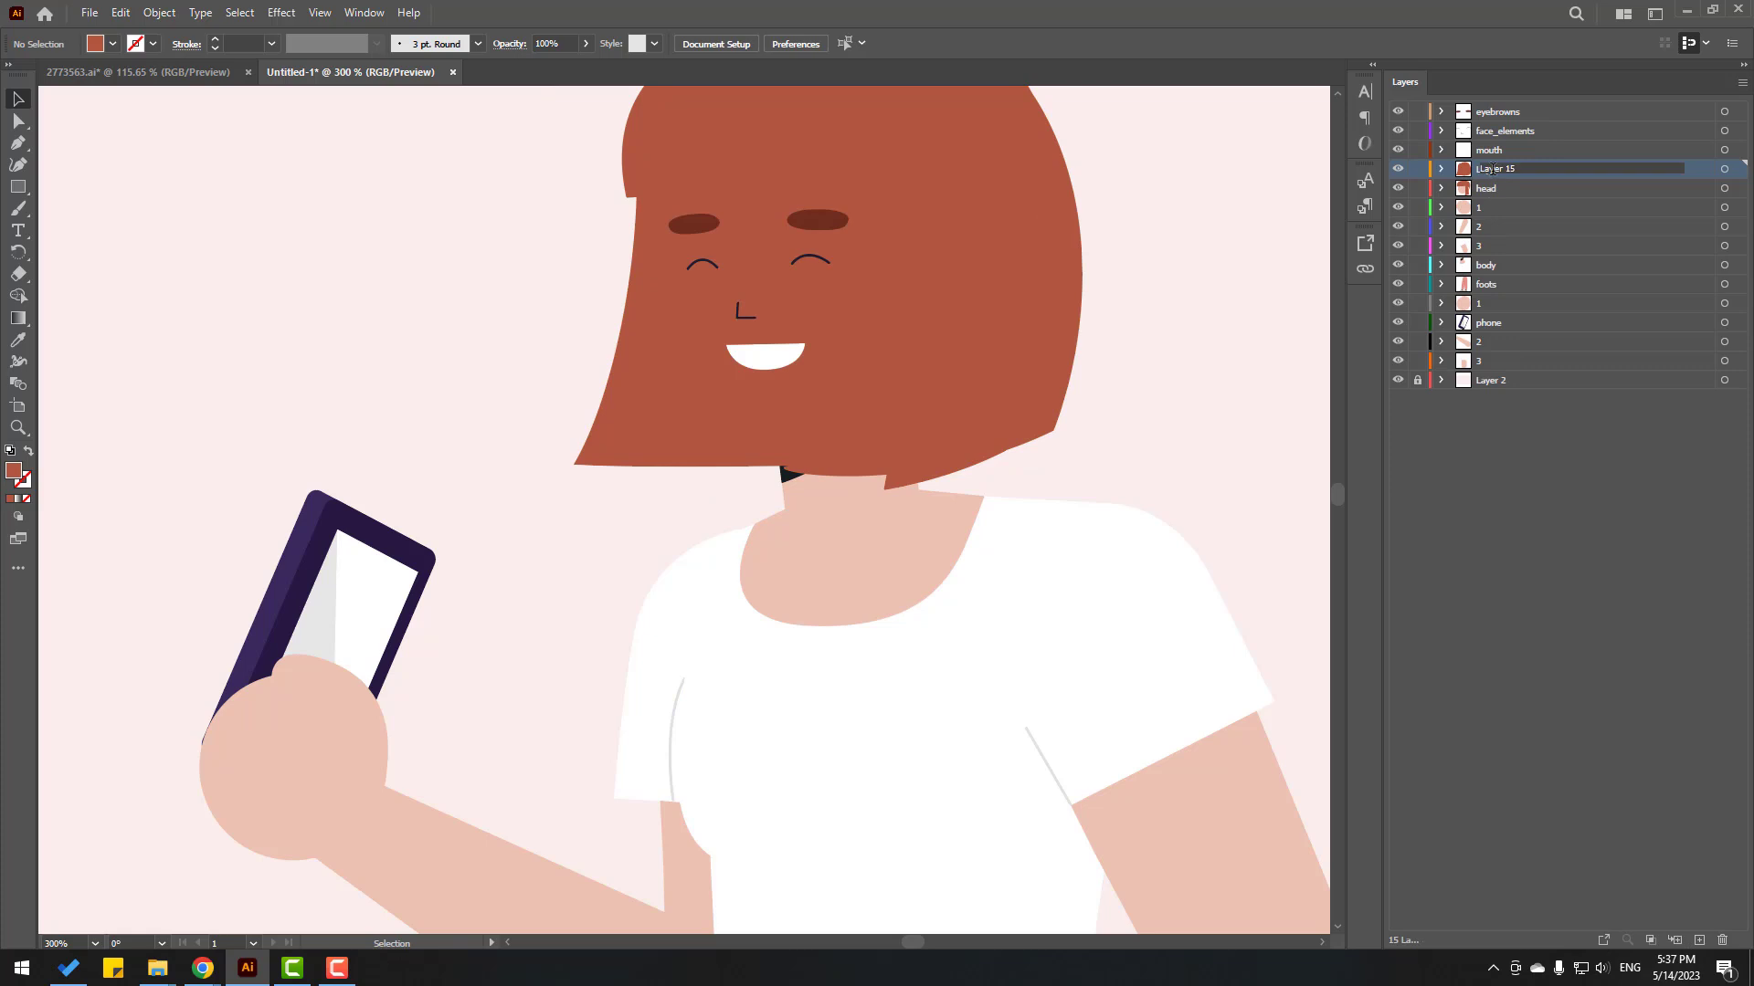
pyautogui.write('hair_back')
pyautogui.press('Return')
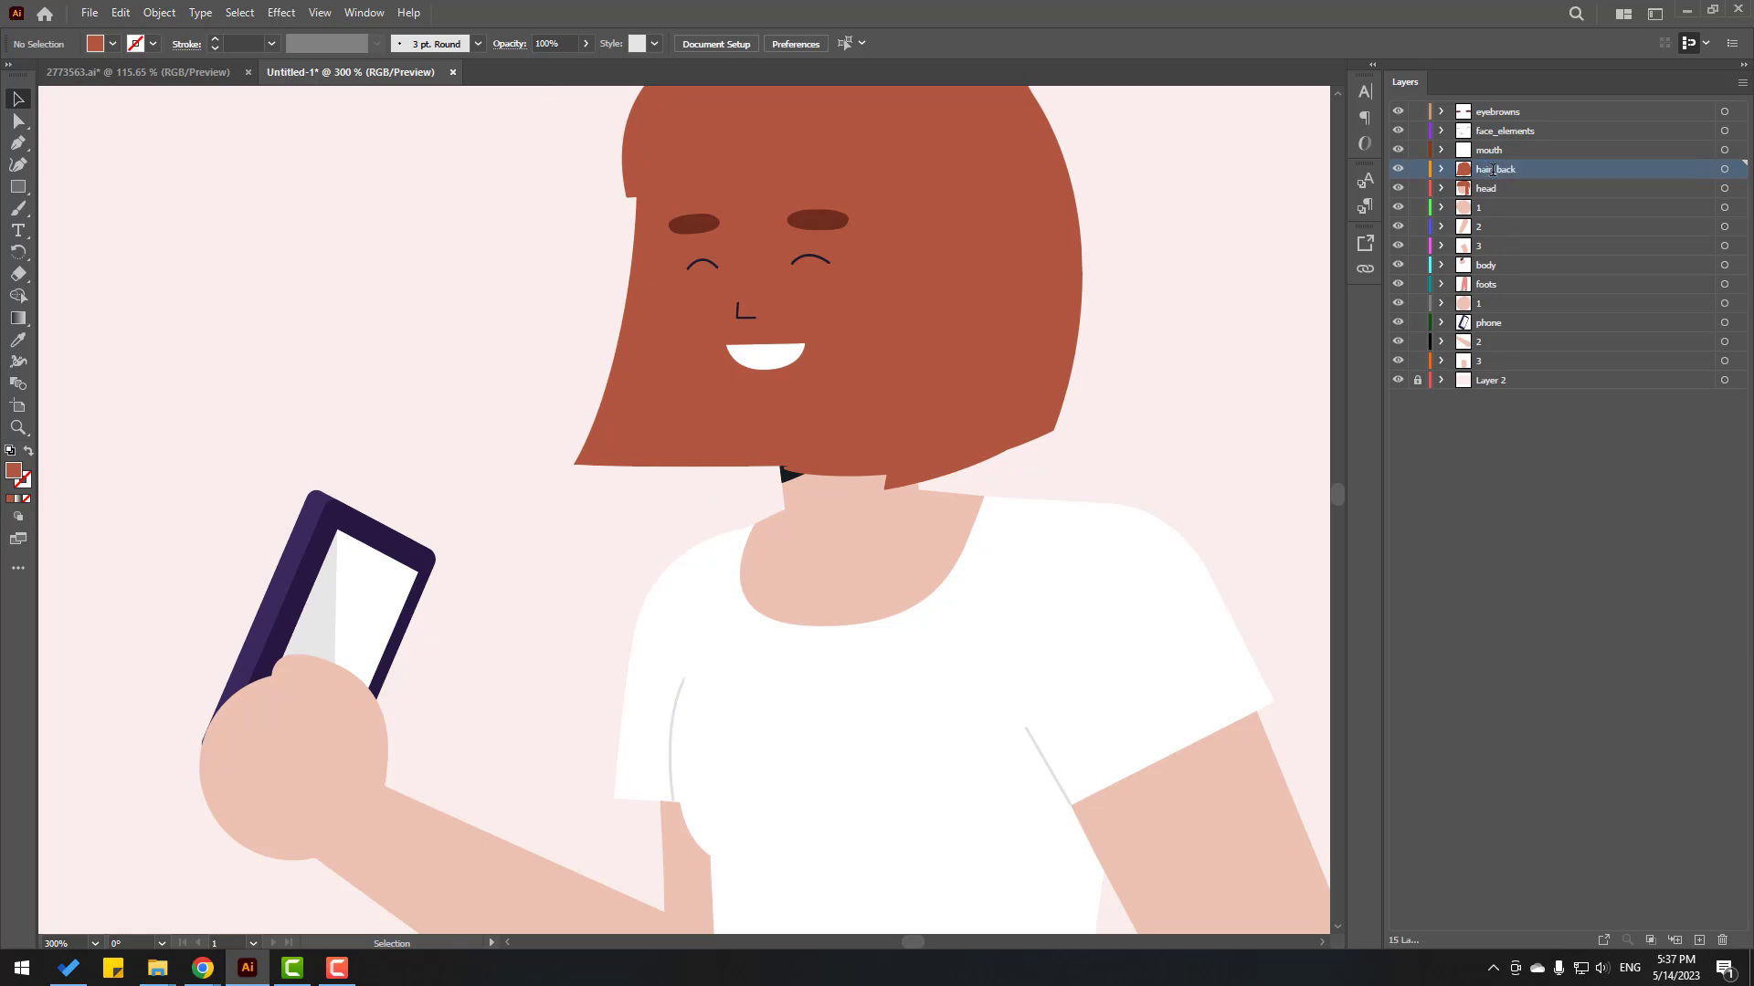
pyautogui.moveTo(1500, 174); pyautogui.dragTo(1511, 277)
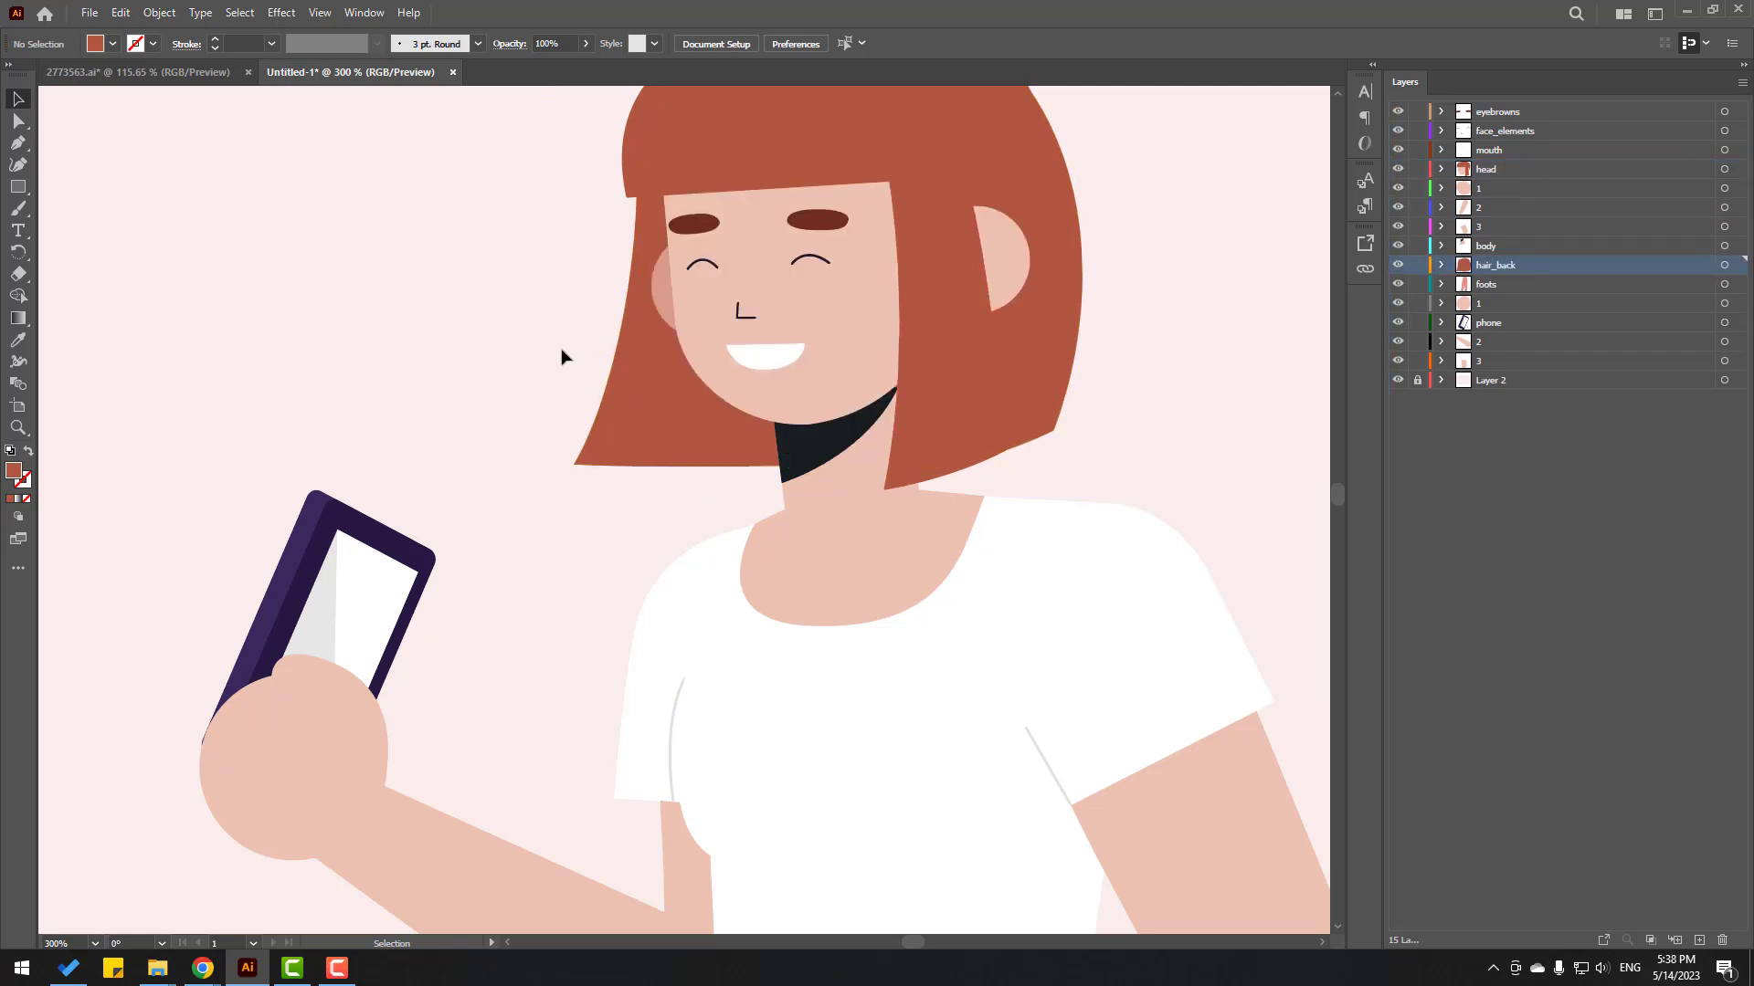
pyautogui.hotkey('ctrl', '0')
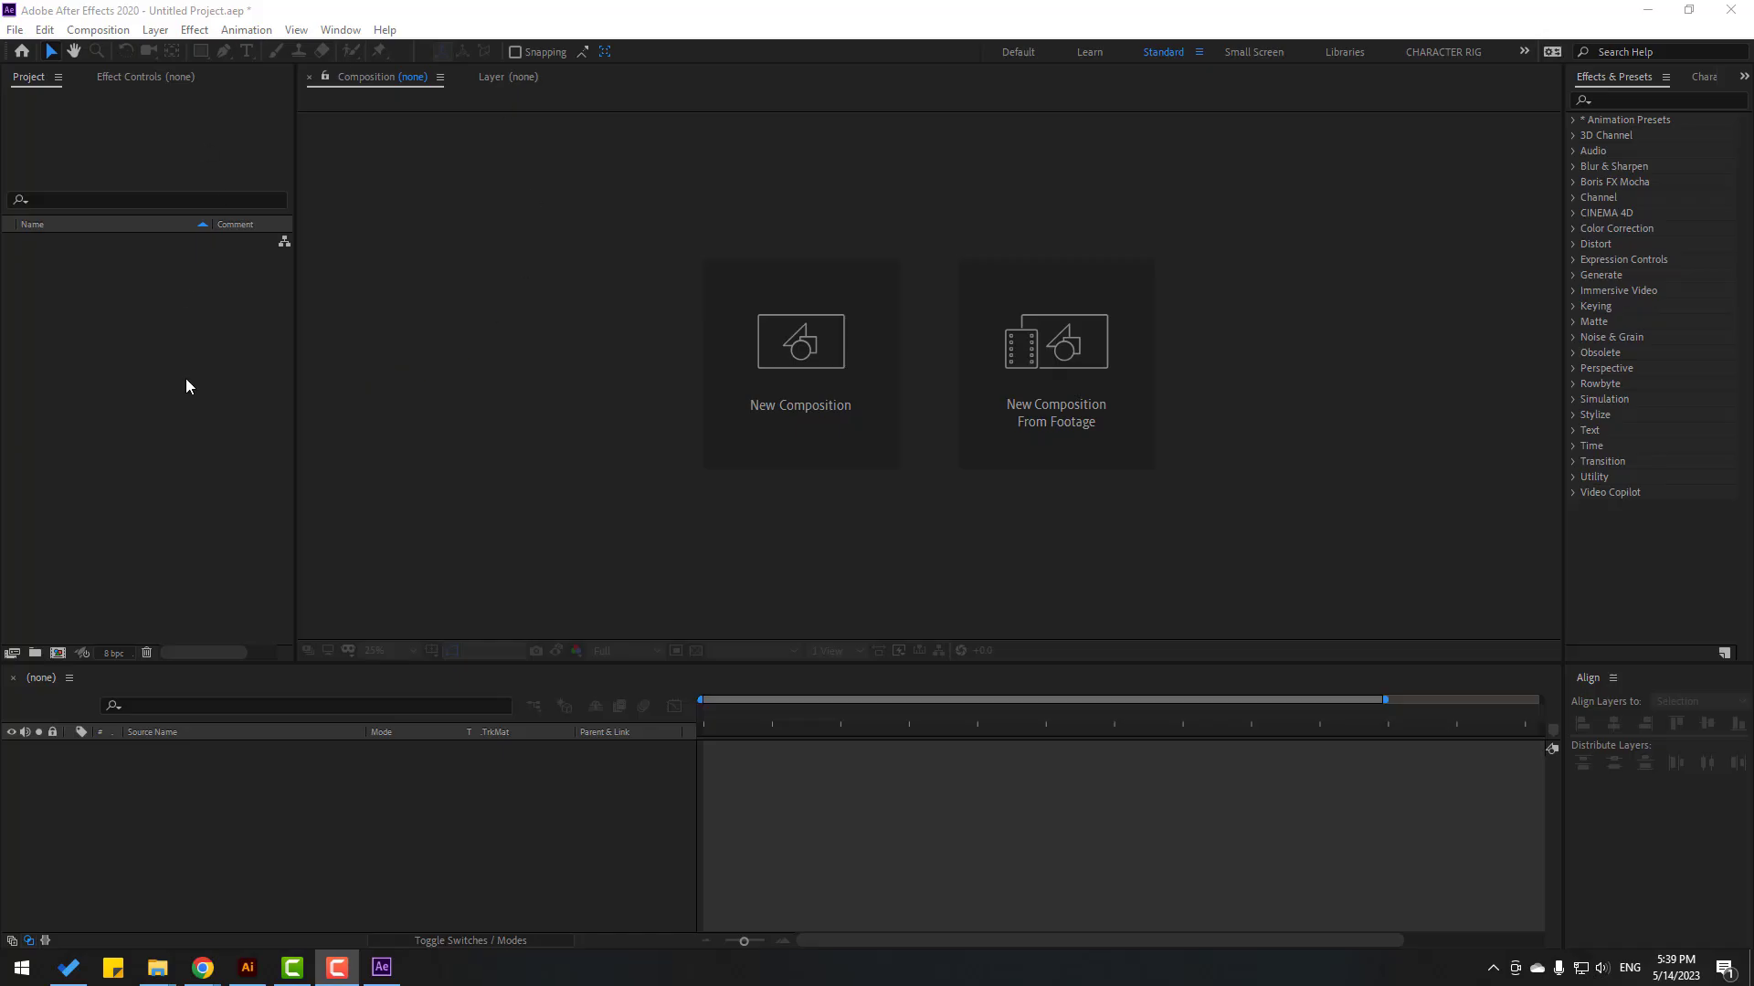
# Step: In After Effects, import the Girl Illustrator file as Composition - Retain Layer Sizes and open the Girl composition
pyautogui.click(137, 290)
pyautogui.rightClick(93, 283)
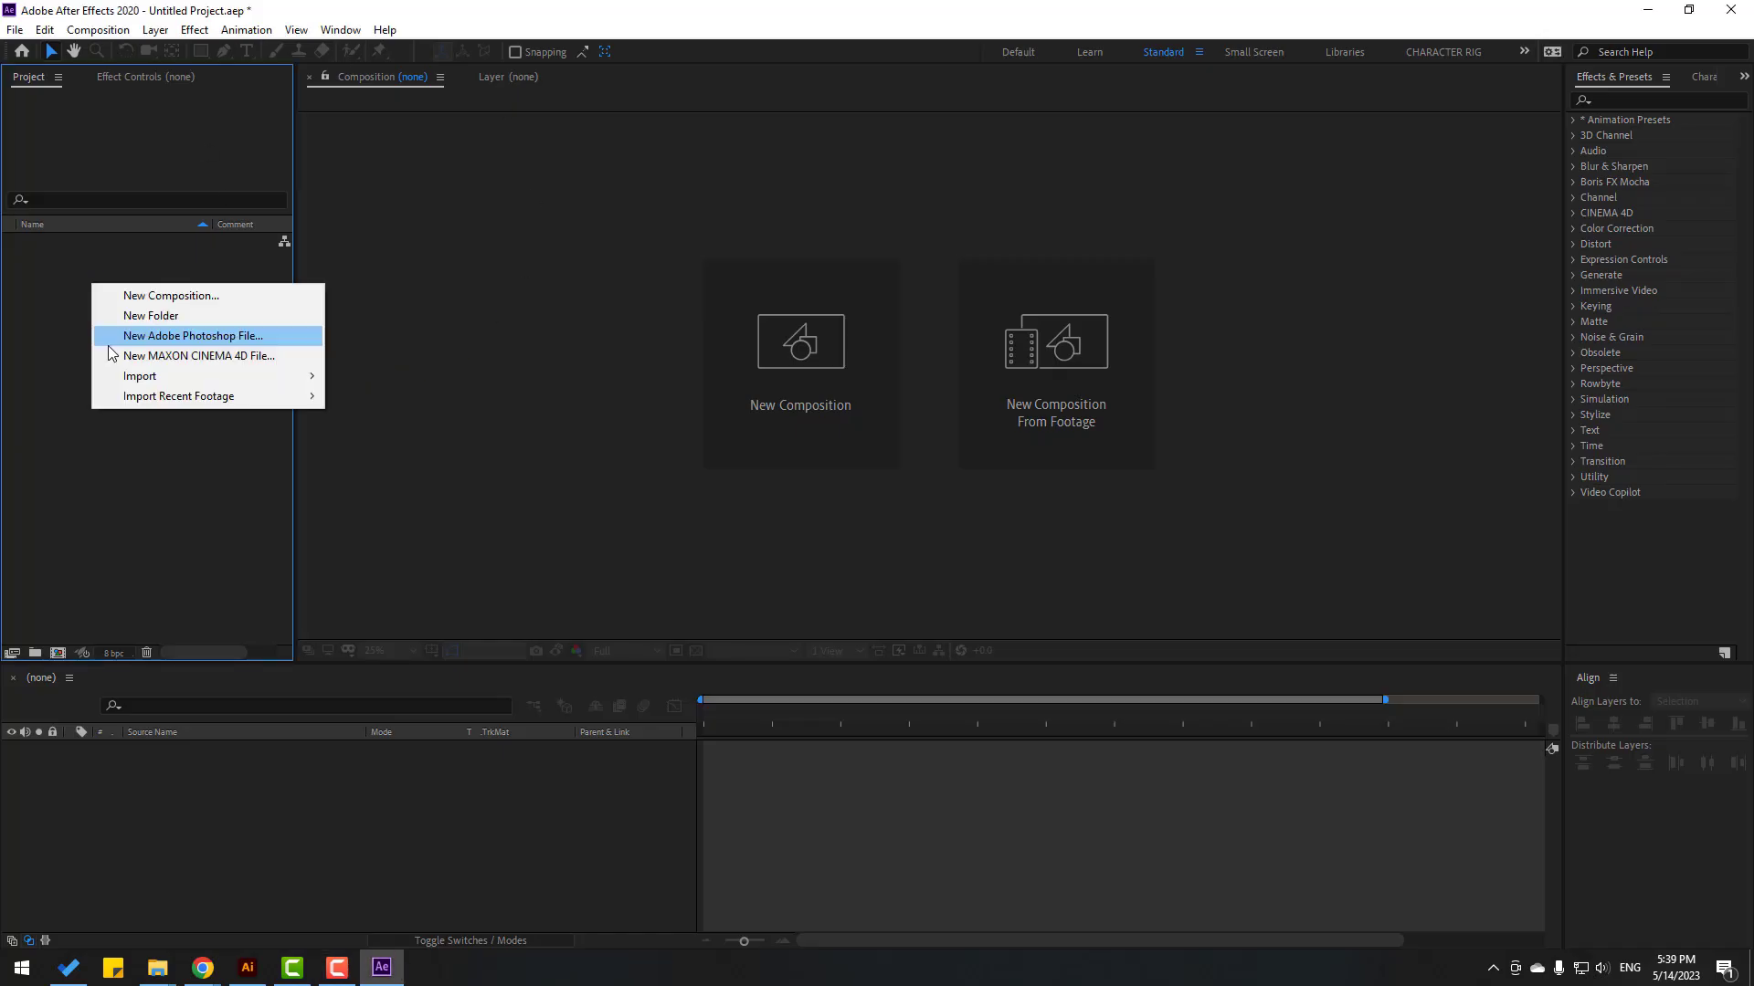
pyautogui.moveTo(144, 381)
pyautogui.click(407, 378)
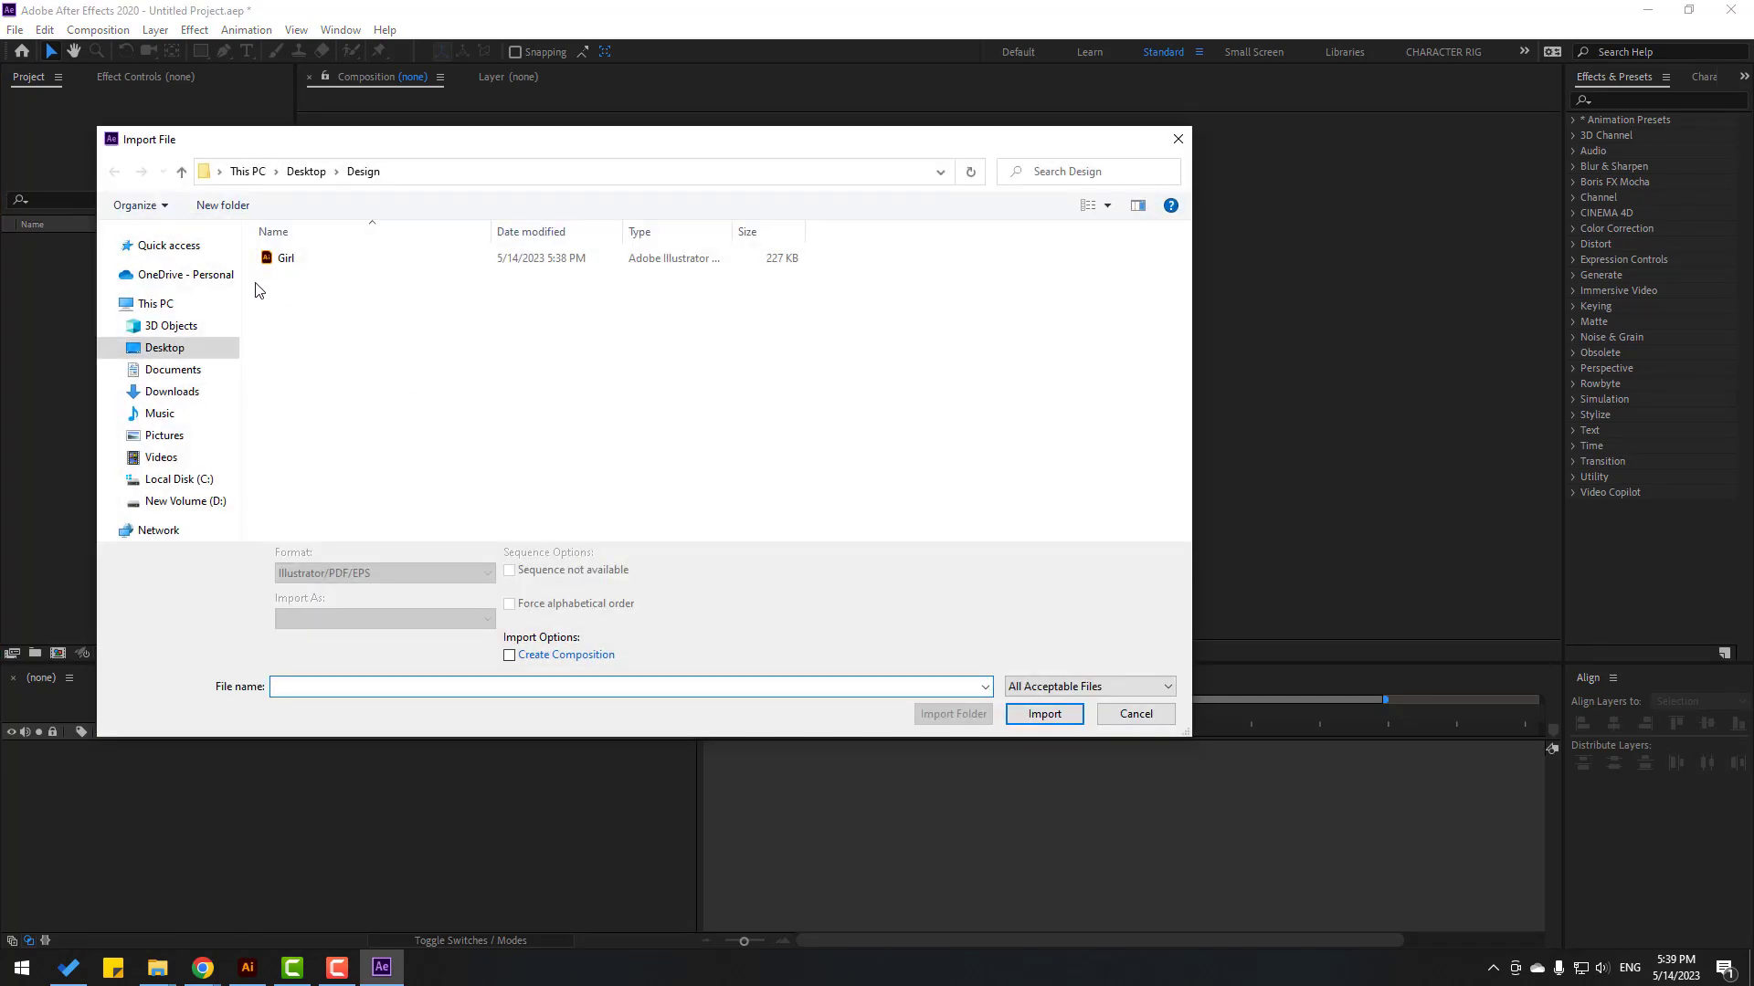
pyautogui.click(285, 259)
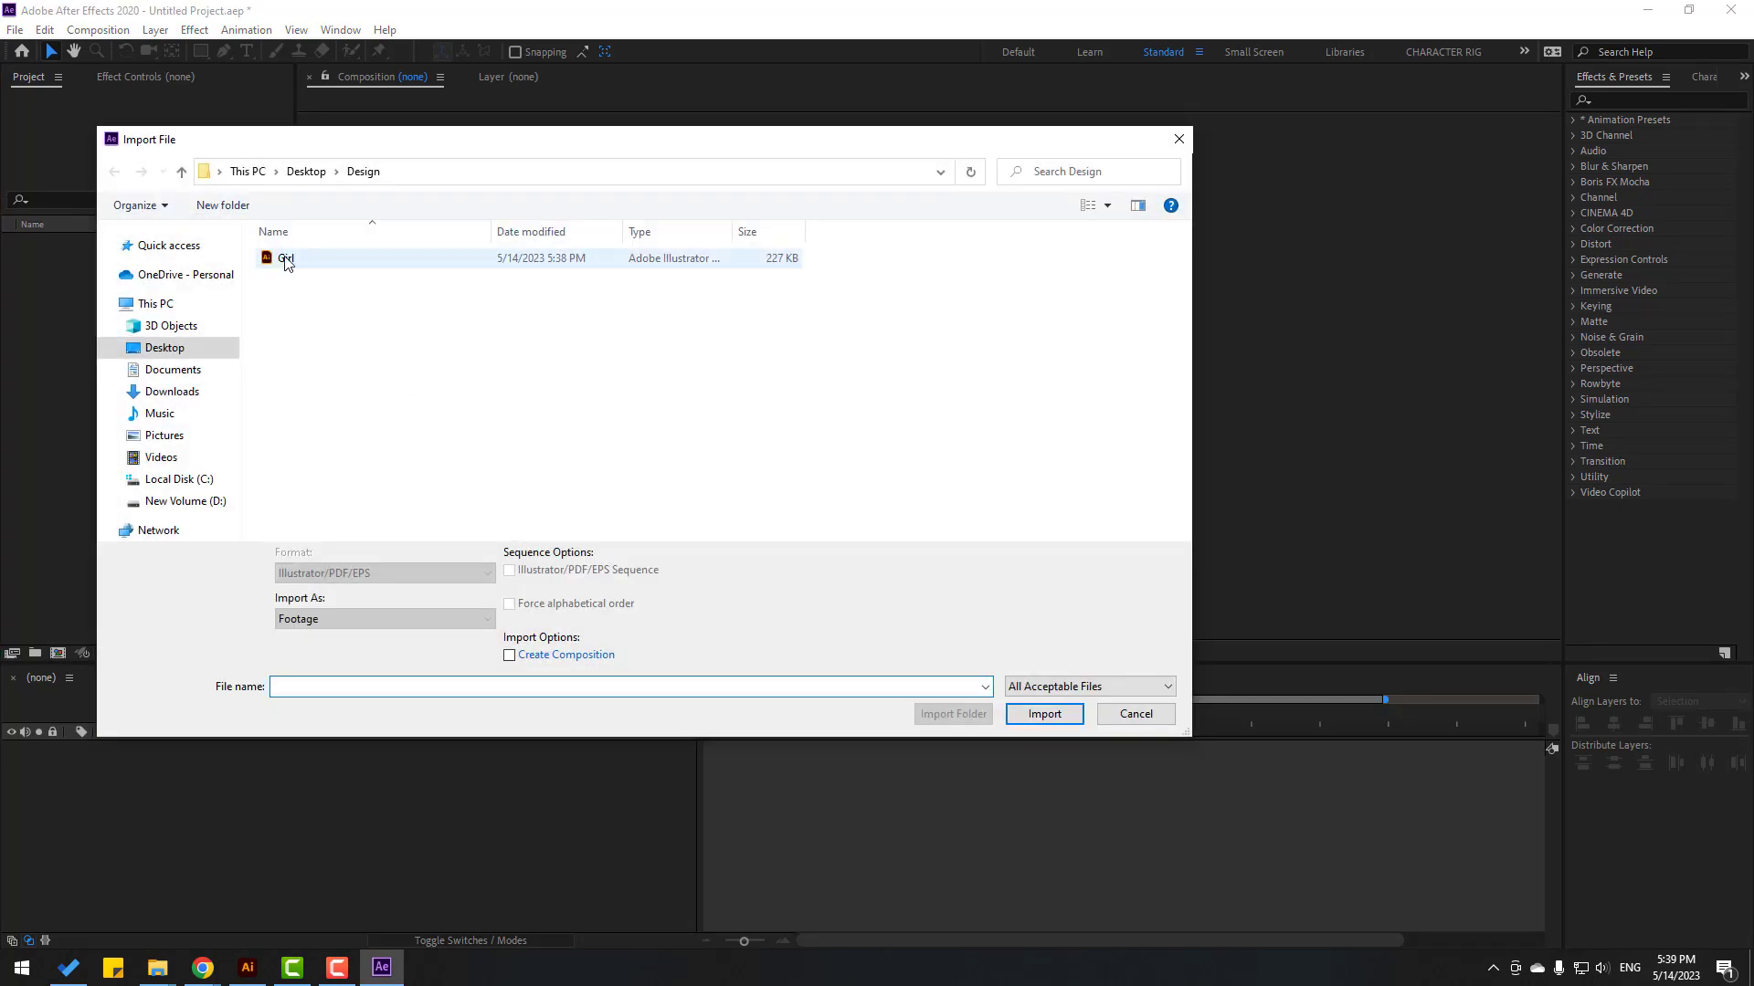
pyautogui.click(322, 622)
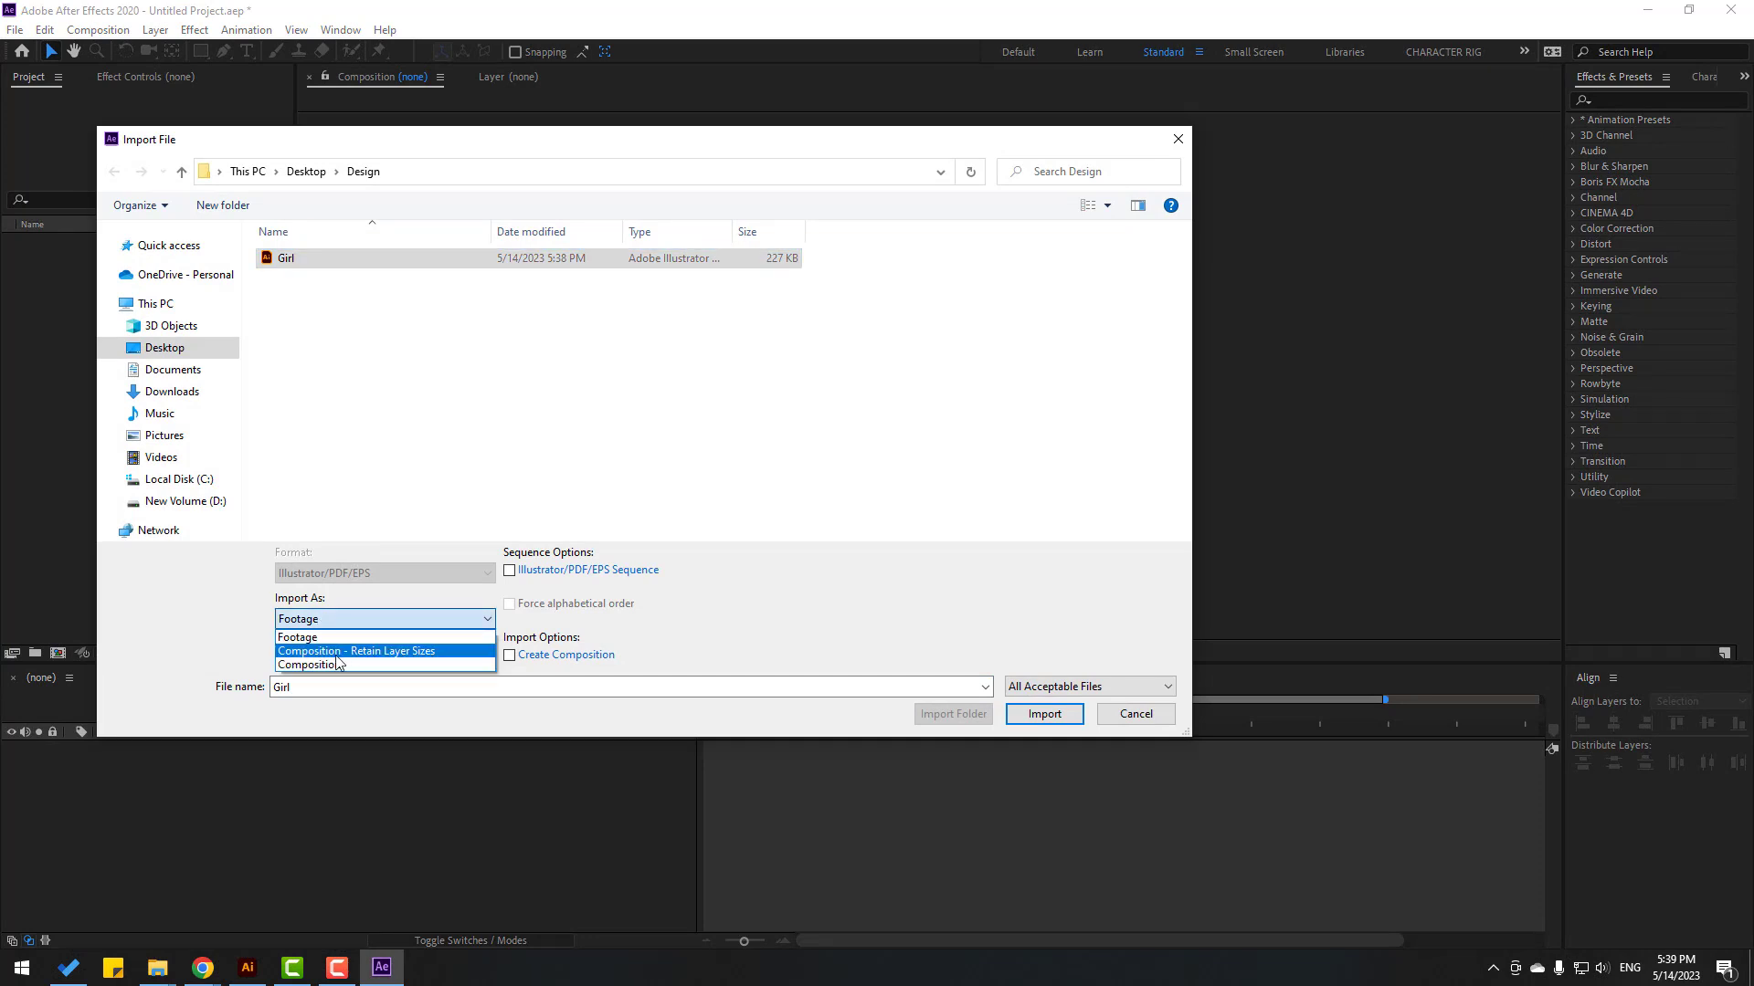
pyautogui.click(391, 653)
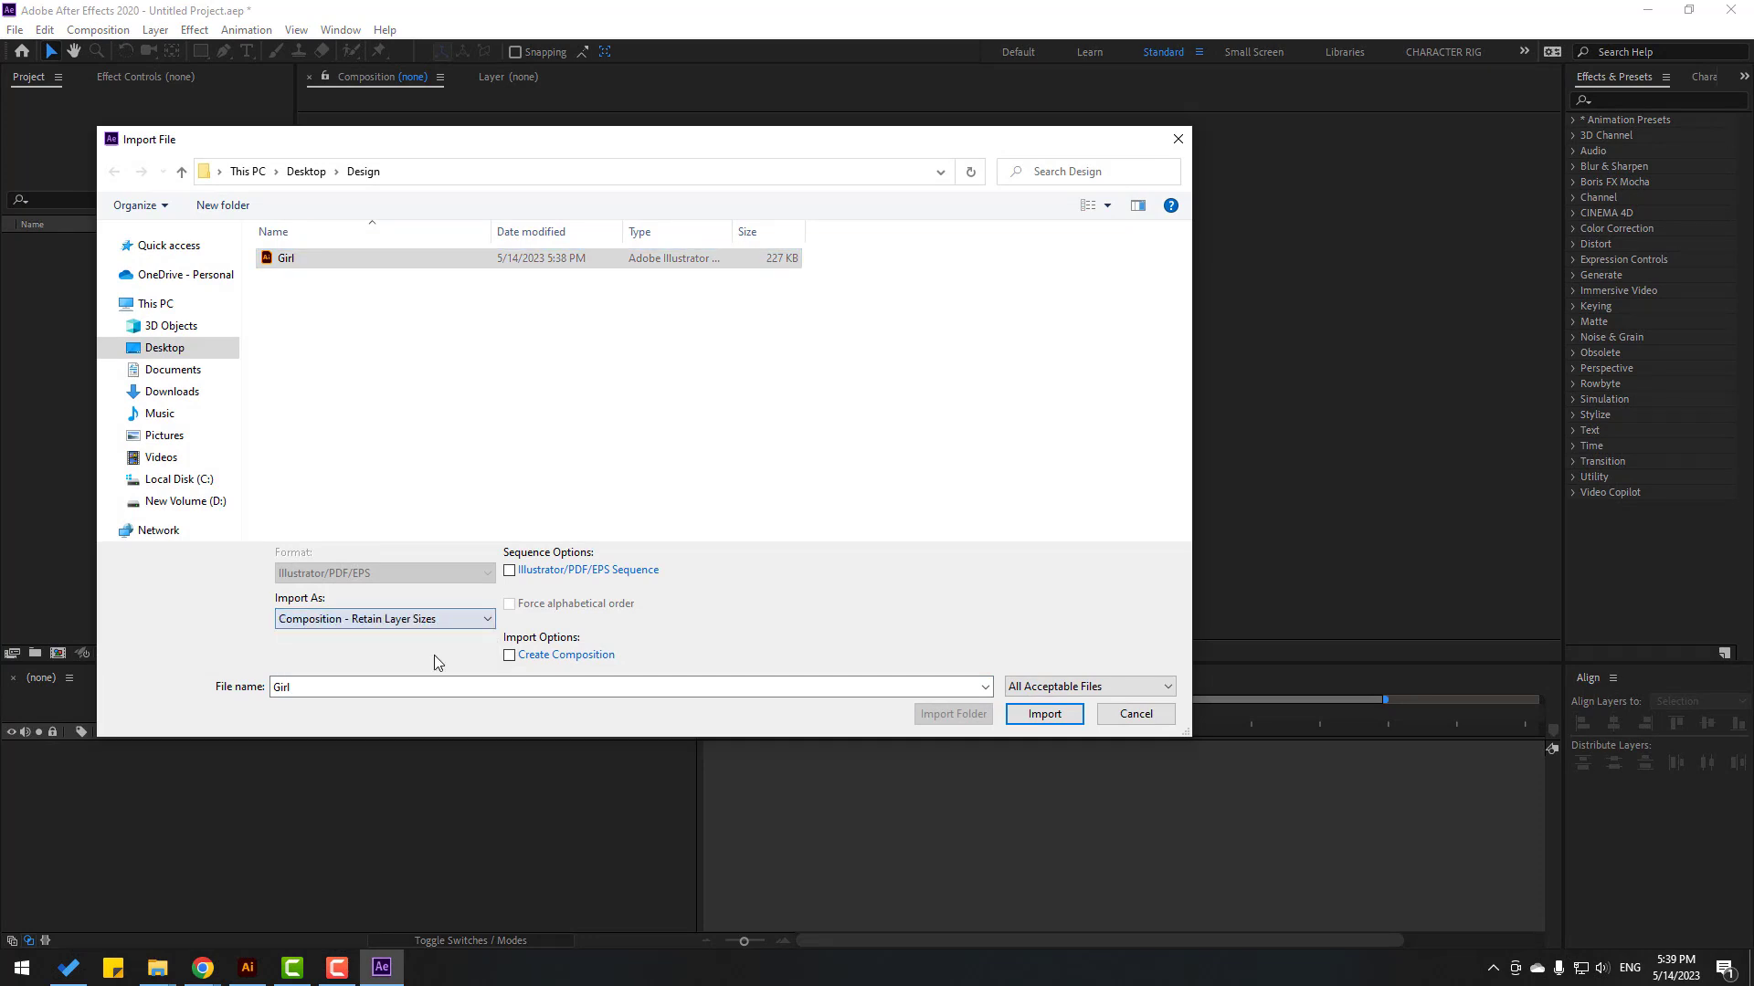
pyautogui.click(1042, 717)
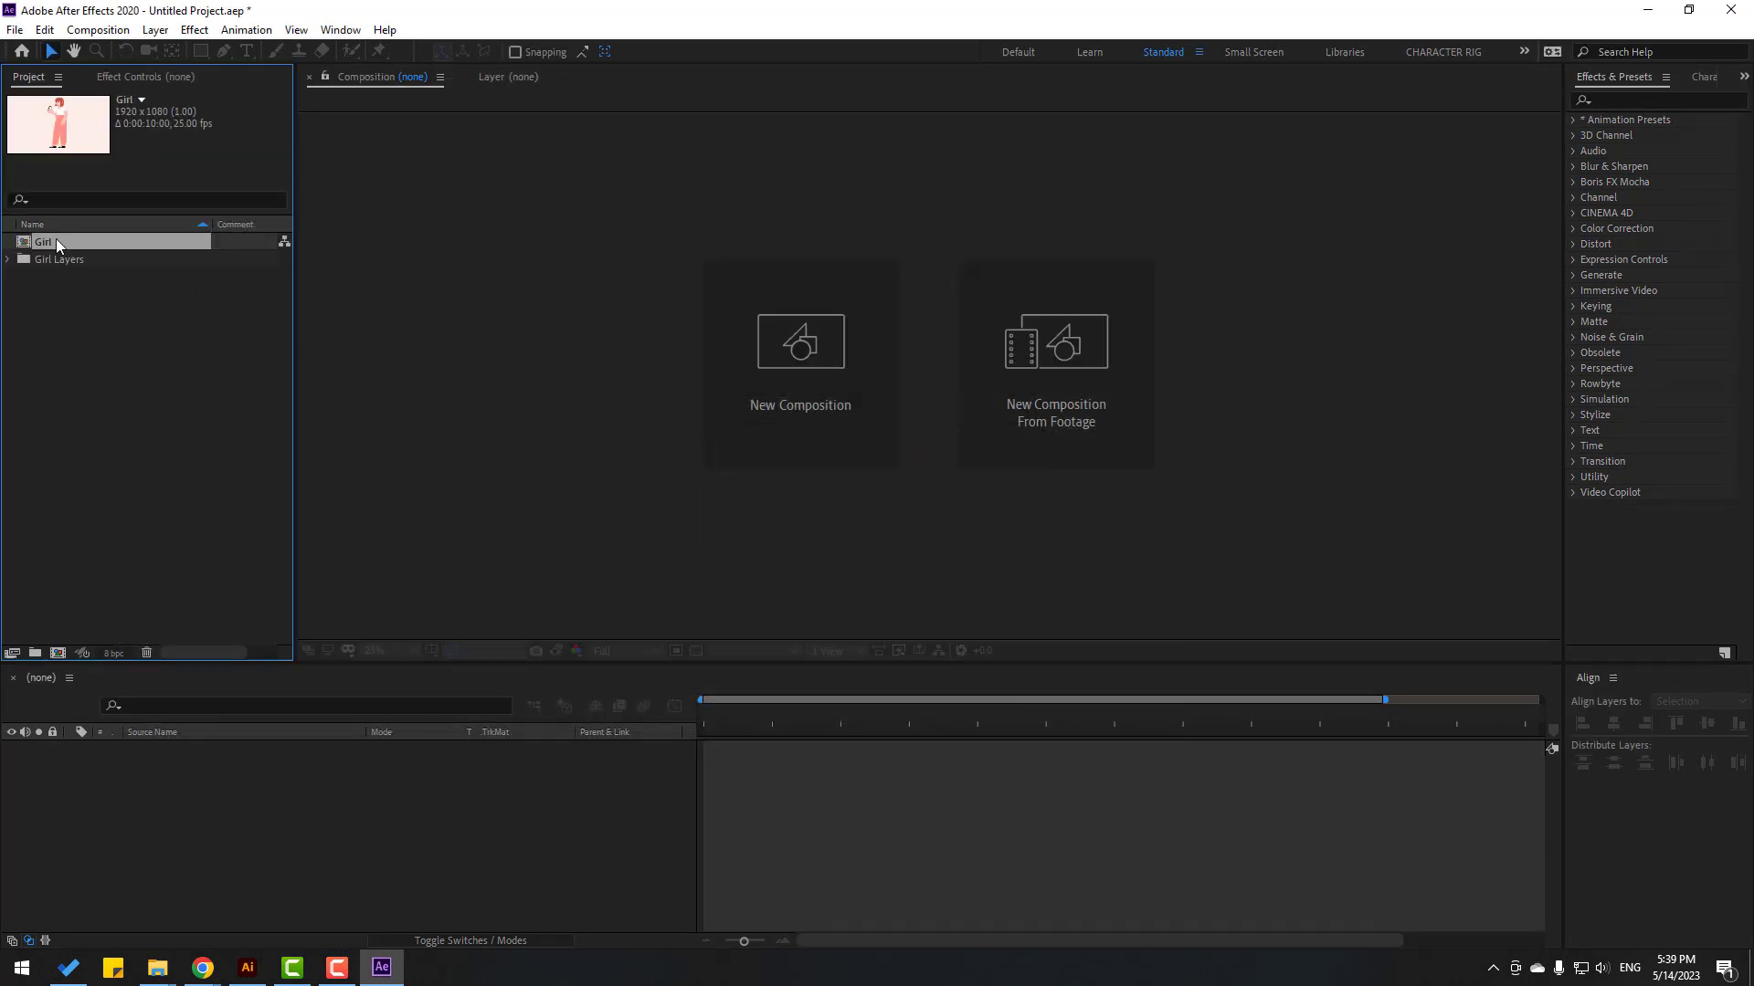
pyautogui.doubleClick(47, 243)
pyautogui.press('.')
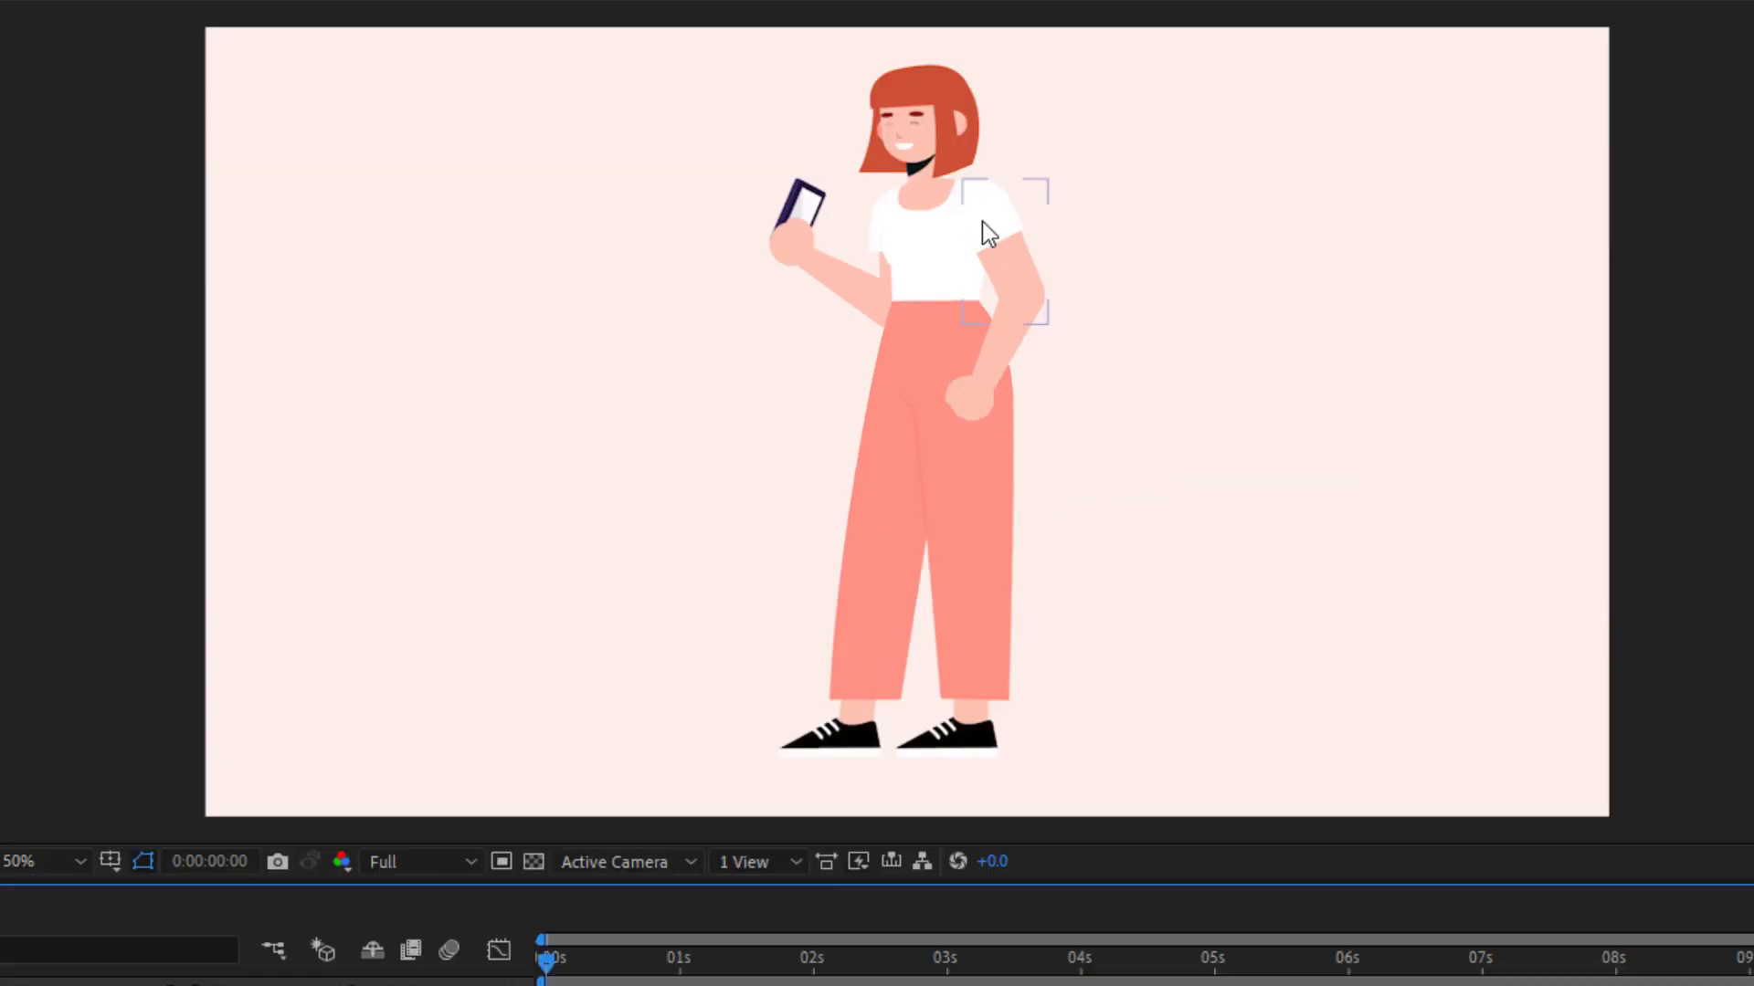
# Step: Pull the arm pieces, torso and legs apart in the composition to check that each is a separate layer
pyautogui.click(995, 286)
pyautogui.moveTo(995, 286); pyautogui.dragTo(1086, 272)
pyautogui.moveTo(989, 318); pyautogui.dragTo(1133, 373)
pyautogui.moveTo(1233, 415); pyautogui.dragTo(1260, 425)
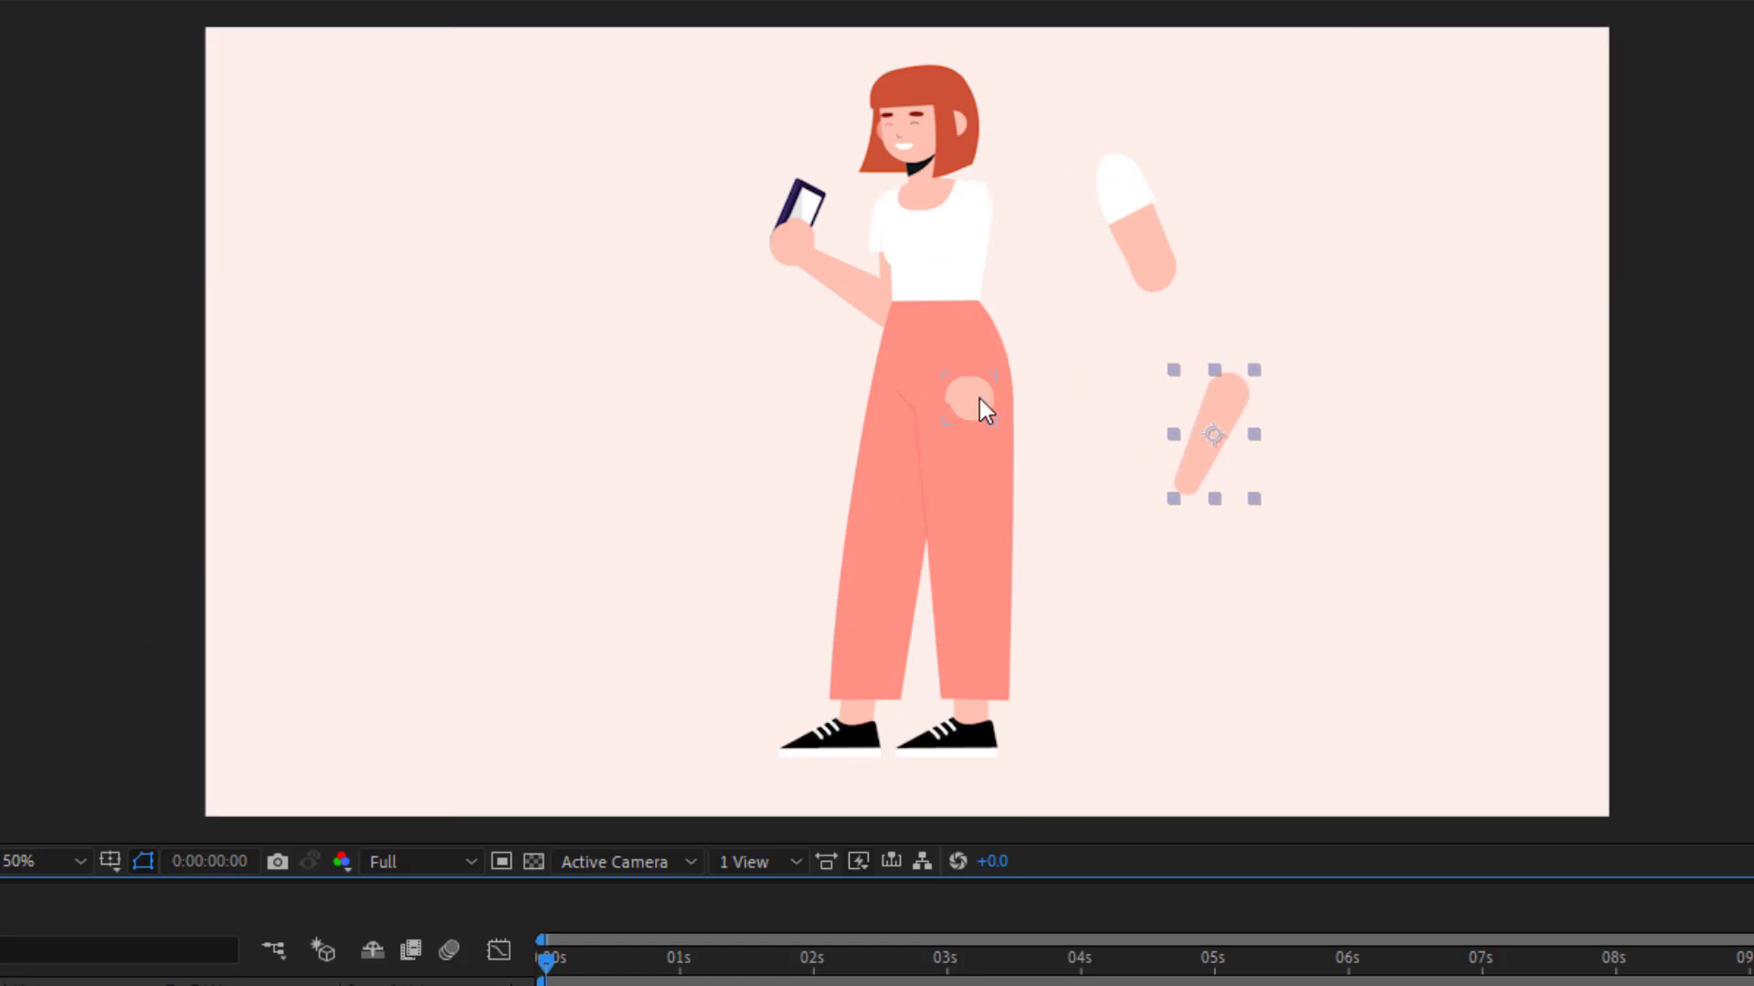
pyautogui.moveTo(978, 403); pyautogui.dragTo(1139, 589)
pyautogui.moveTo(916, 274); pyautogui.dragTo(1047, 247)
pyautogui.click(803, 419)
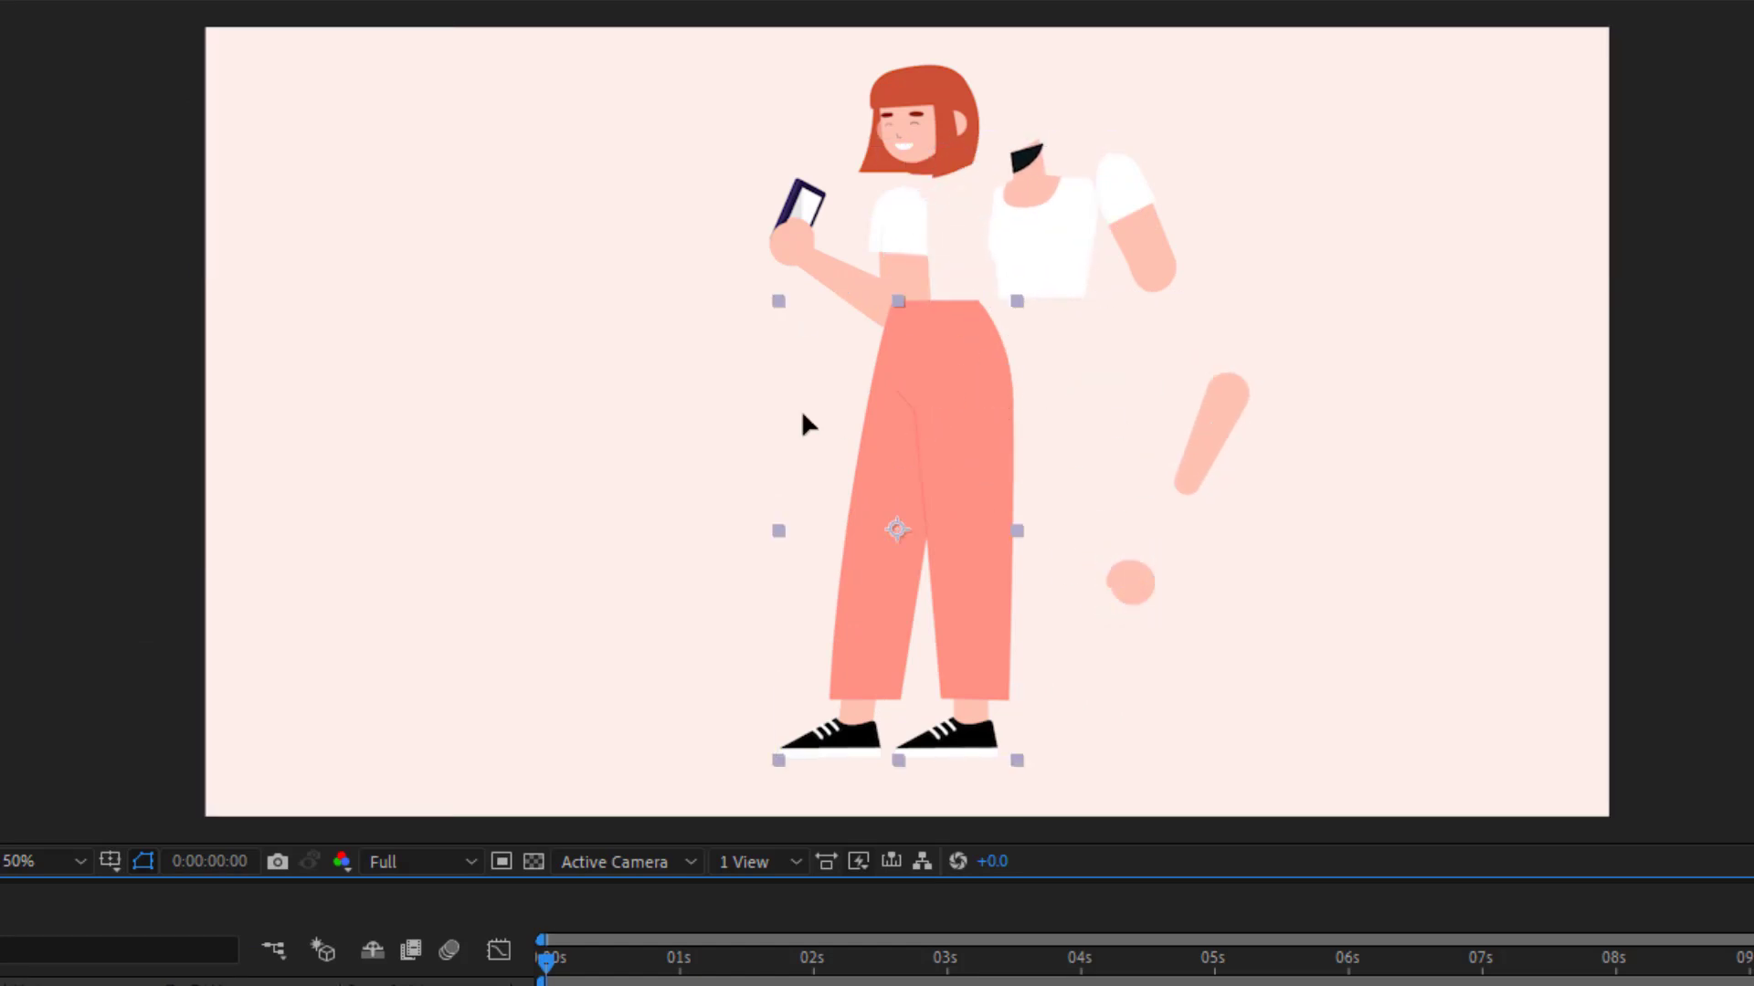
pyautogui.moveTo(803, 419); pyautogui.dragTo(522, 424)
pyautogui.moveTo(873, 293); pyautogui.dragTo(951, 457)
pyautogui.click(930, 290)
pyautogui.moveTo(930, 291); pyautogui.dragTo(981, 358)
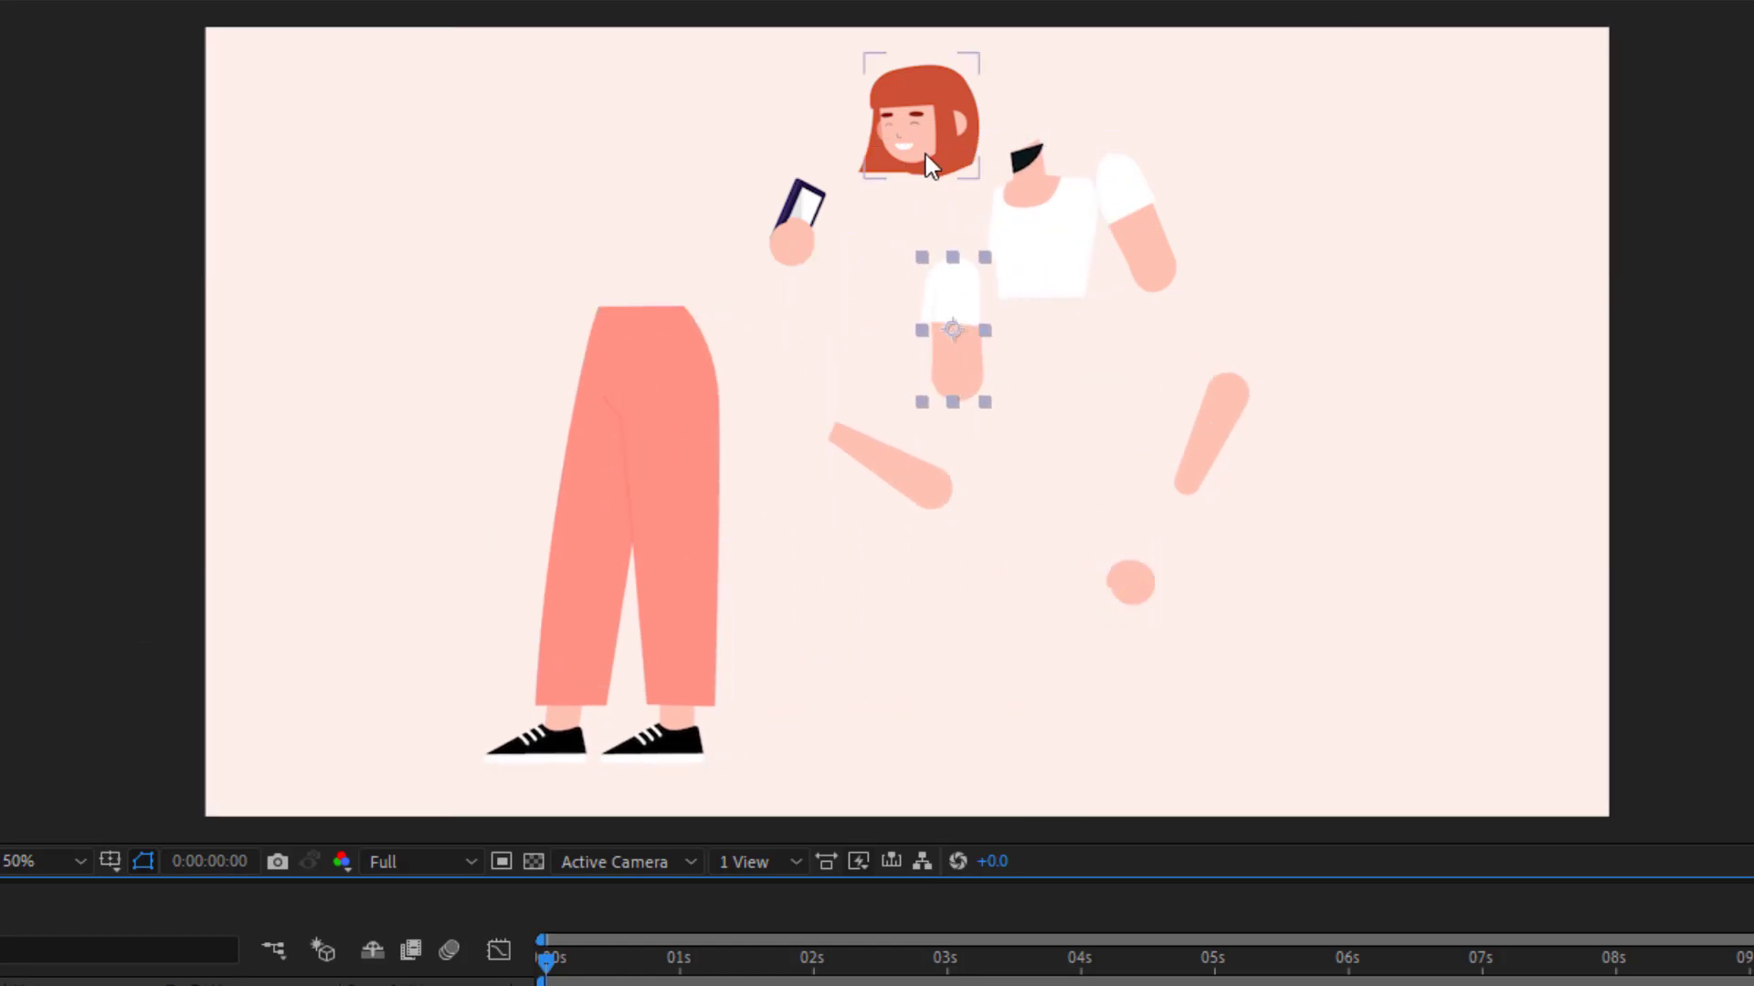
pyautogui.click(925, 155)
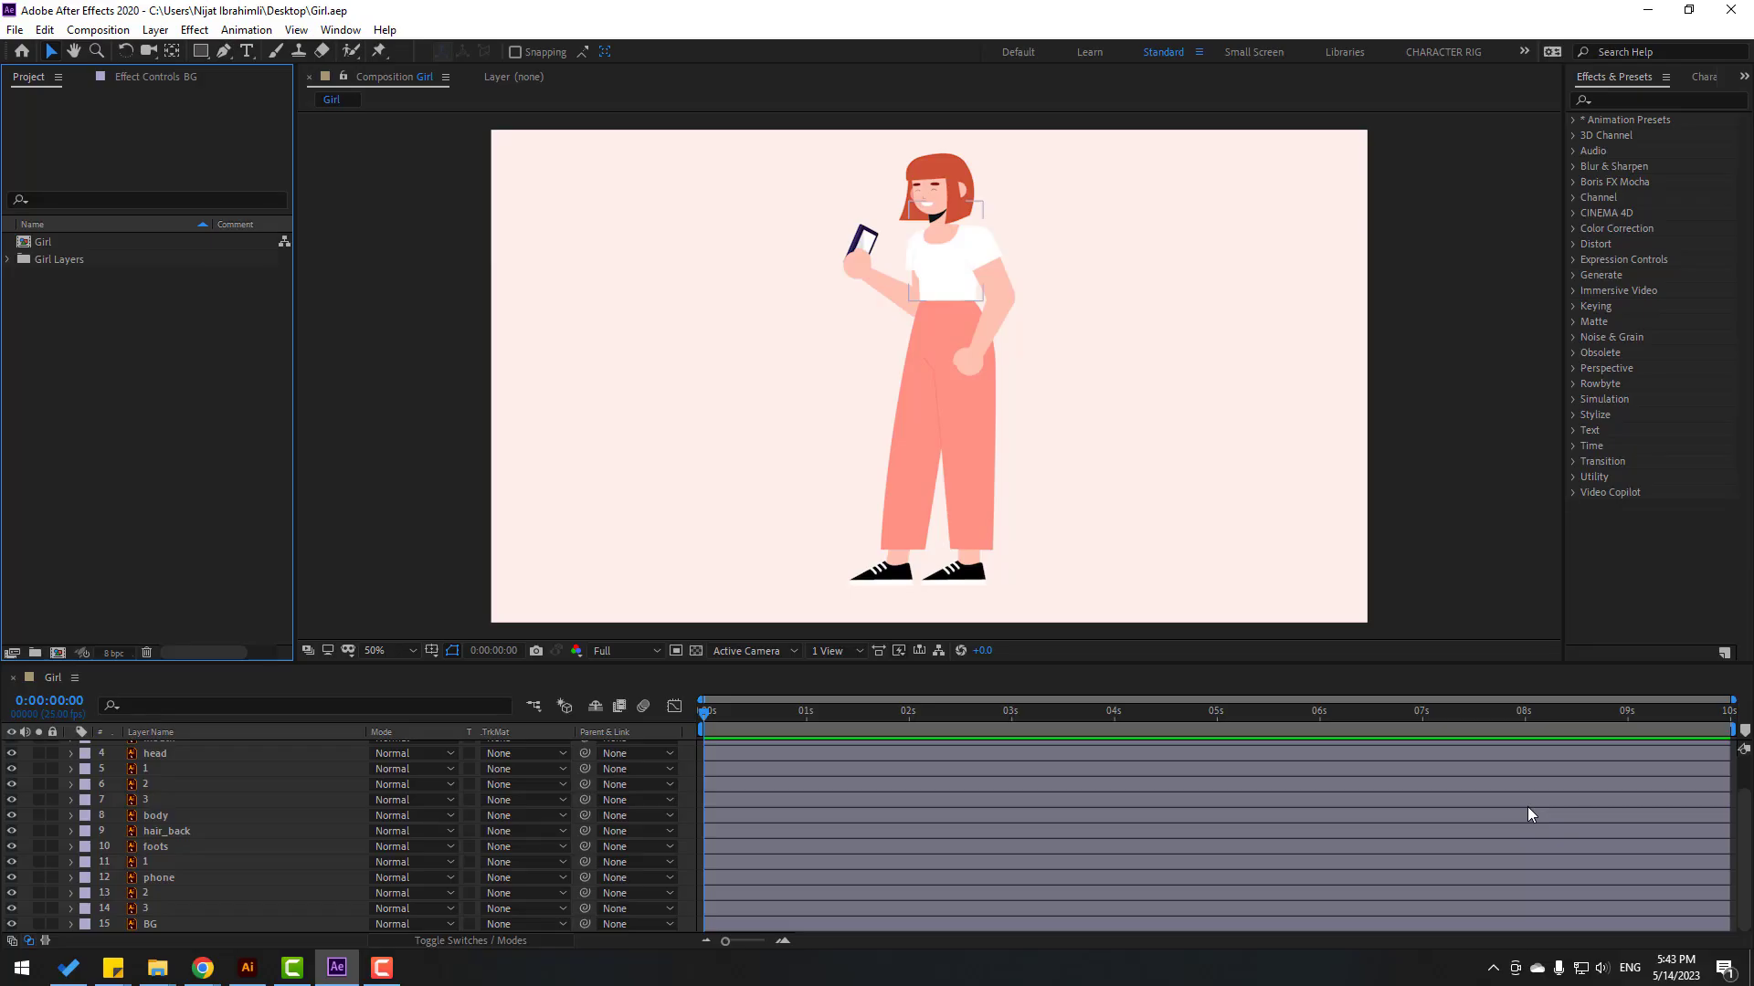
# Step: Open the Duik Angela script panel and place it beside the character
pyautogui.click(1093, 464)
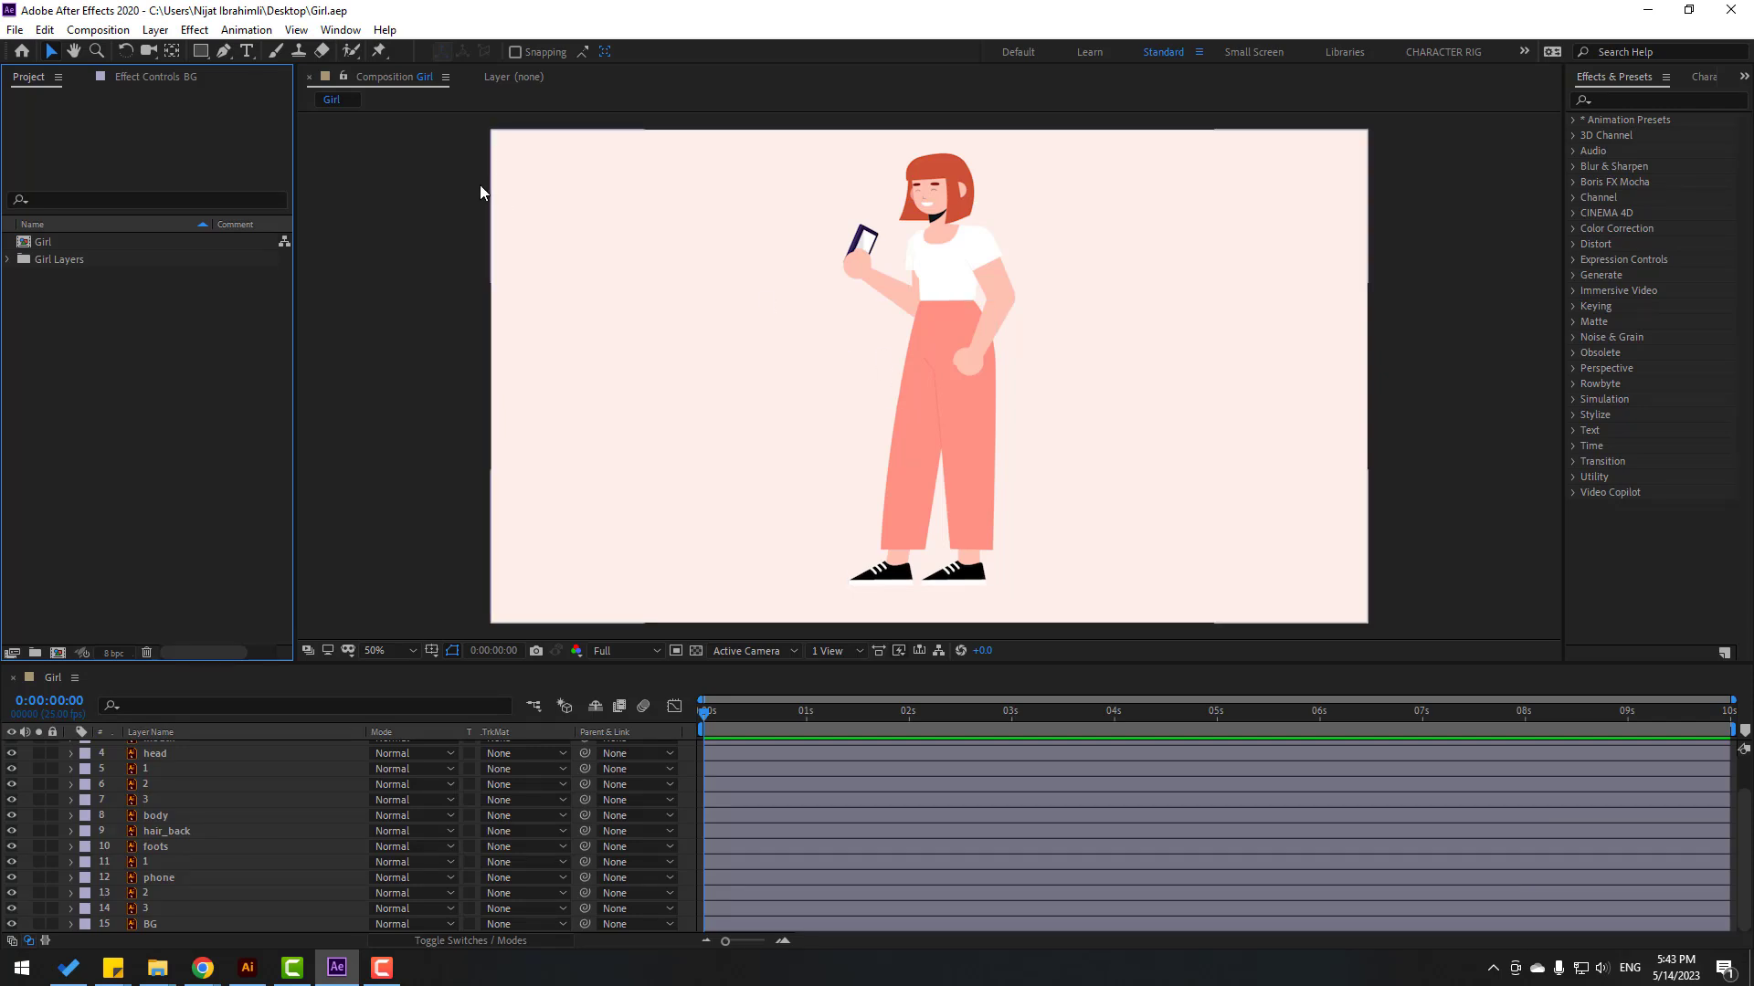
pyautogui.click(337, 30)
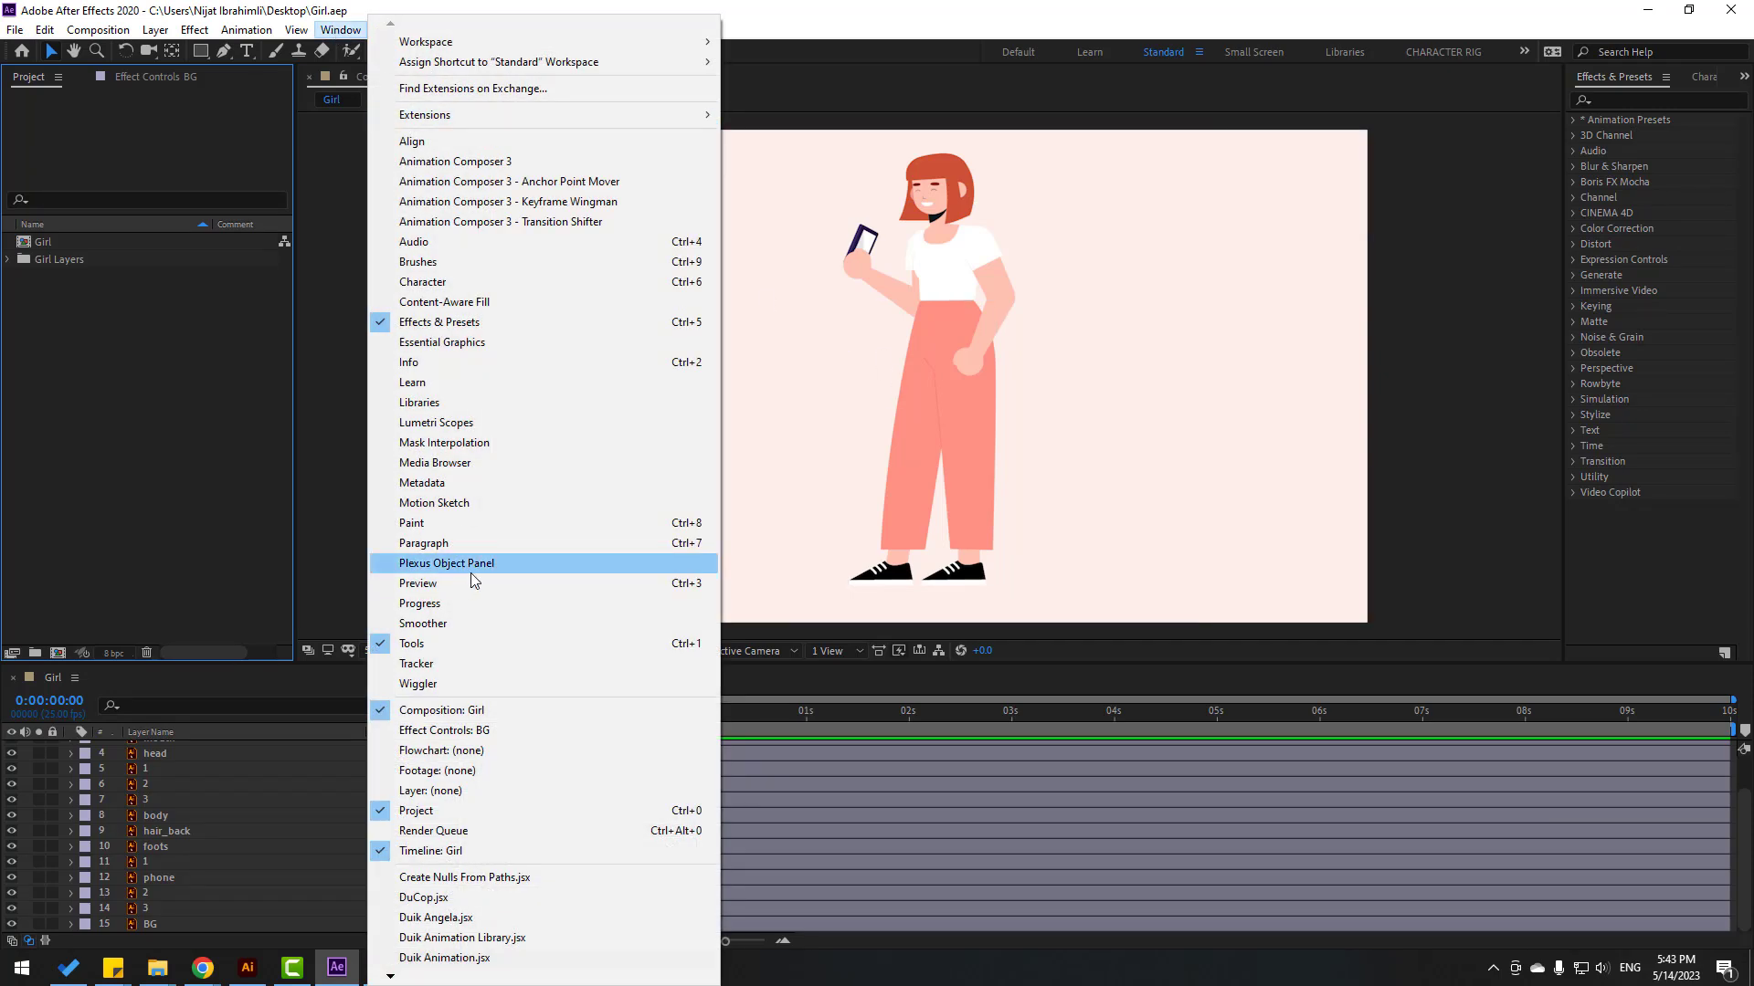
pyautogui.click(461, 924)
pyautogui.moveTo(1083, 362); pyautogui.dragTo(1102, 370)
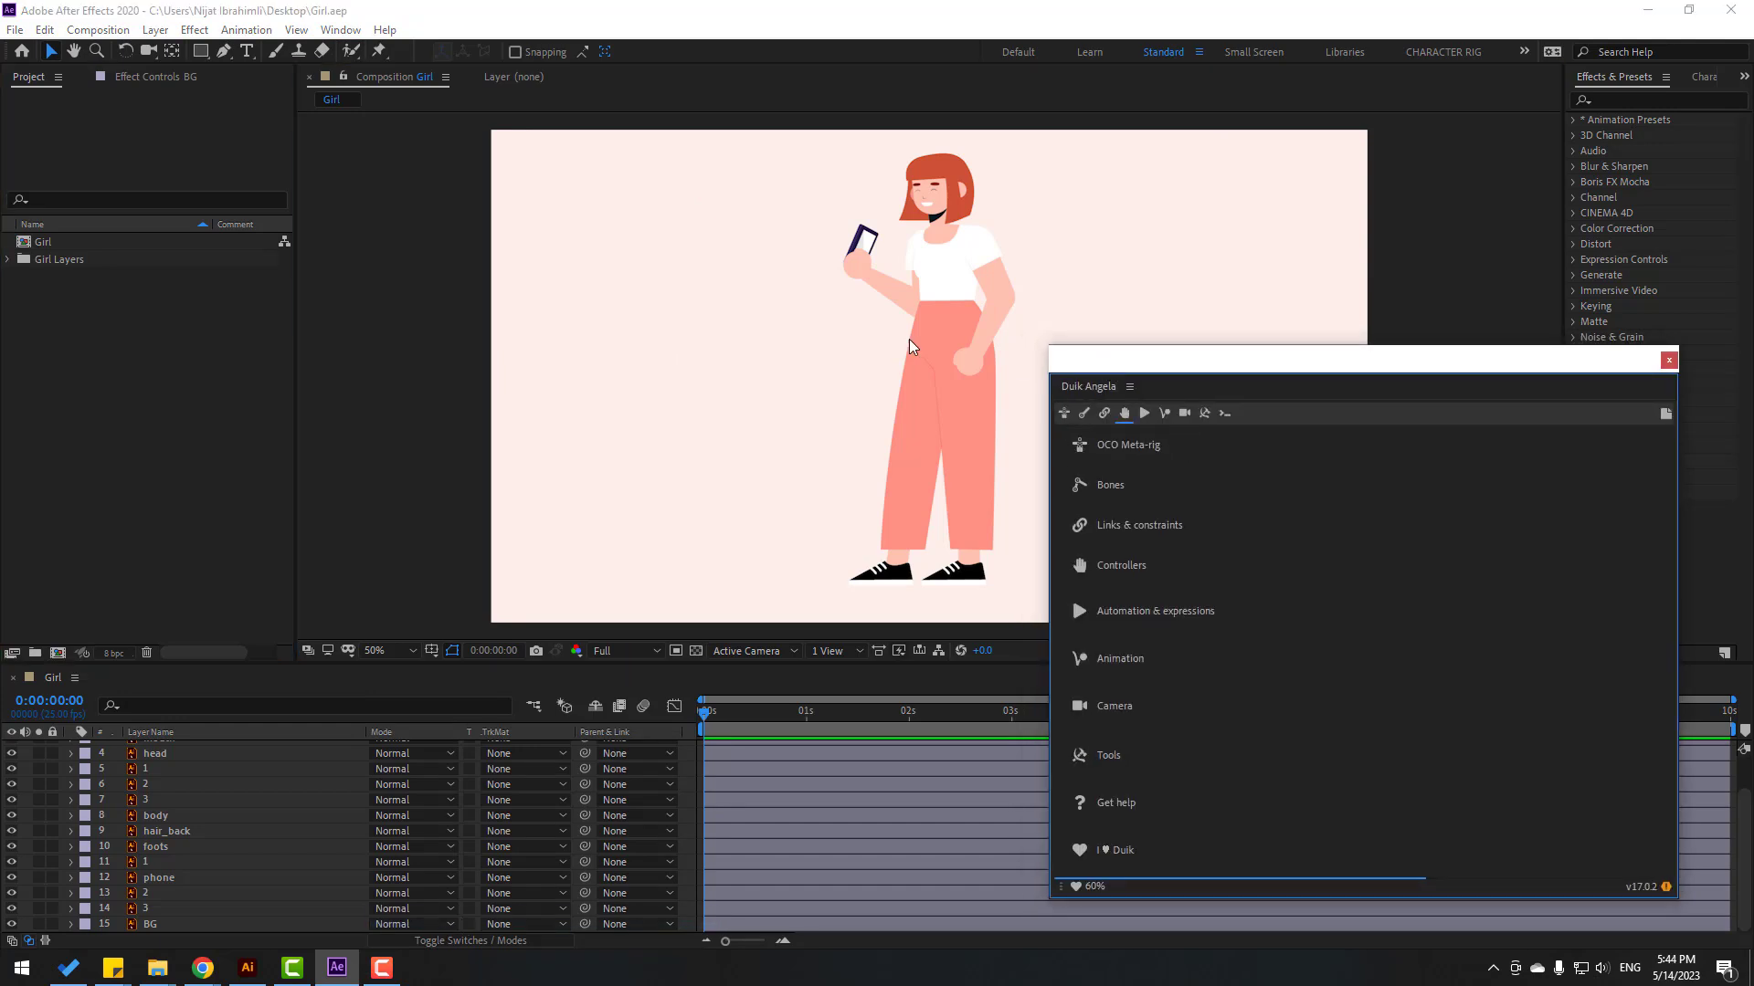
# Step: With the Pen tool, draw a four-point path along the arm resting at the hip, from shoulder through elbow and wrist to the hand's tip
pyautogui.scroll(2, 1053, 265)
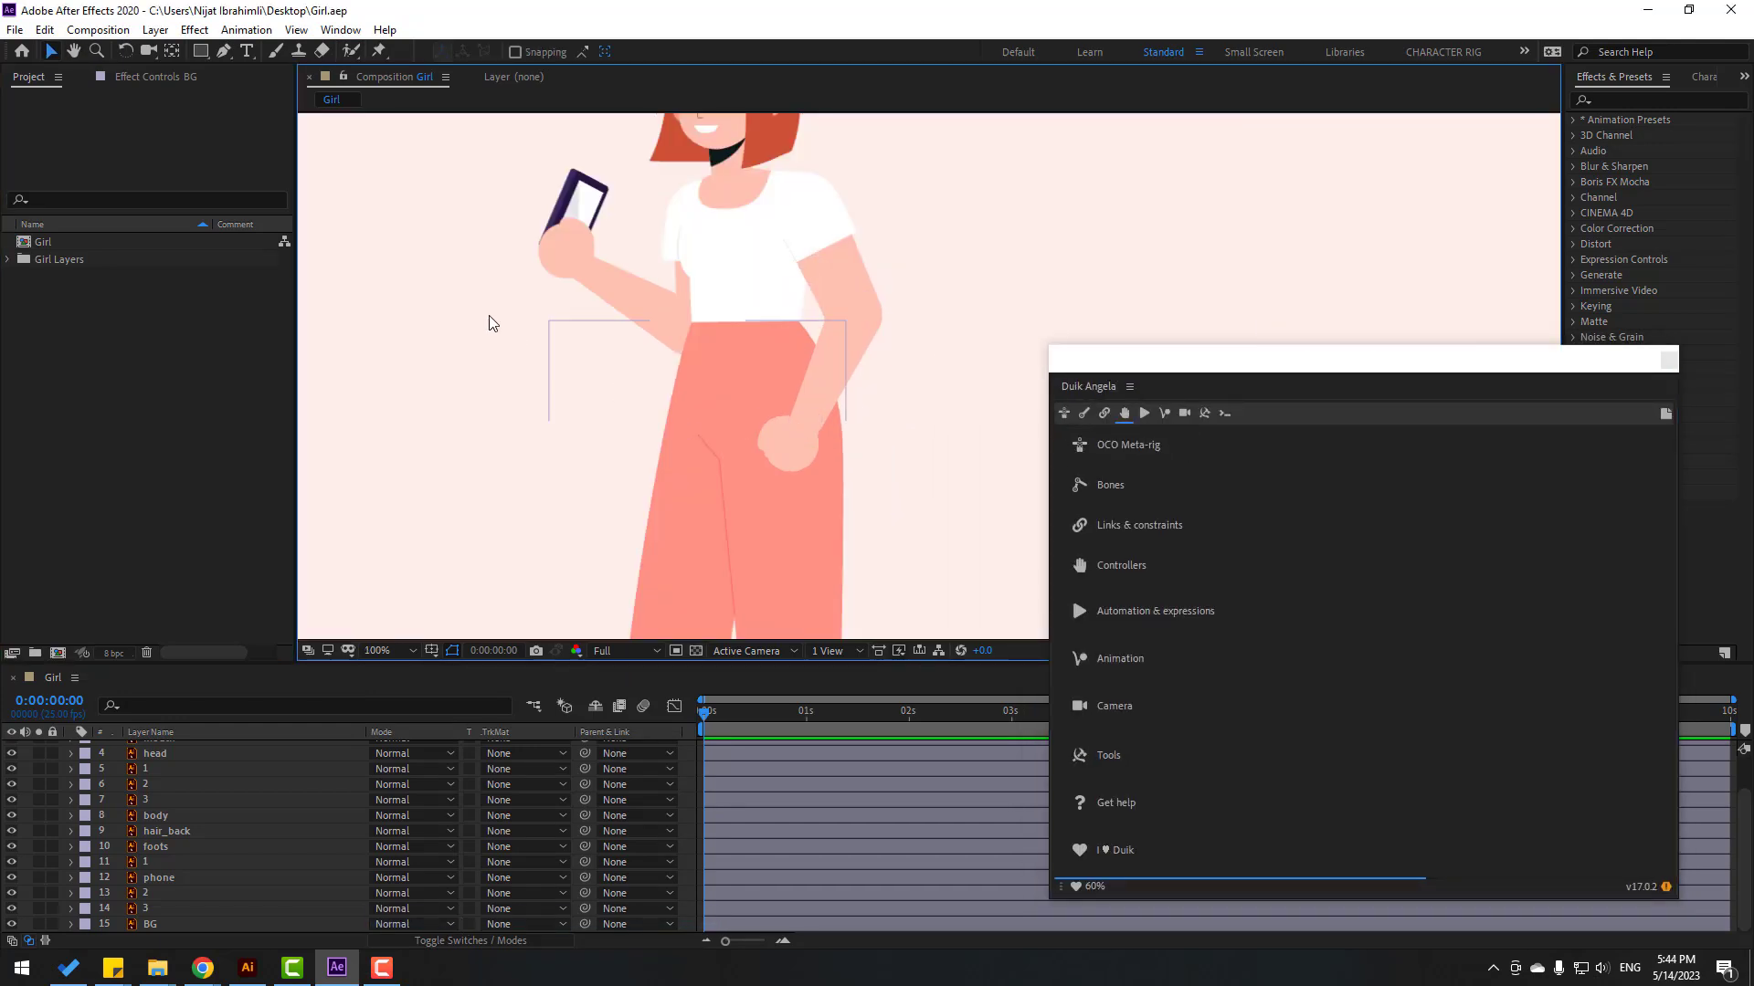
pyautogui.scroll(2, 235, 822)
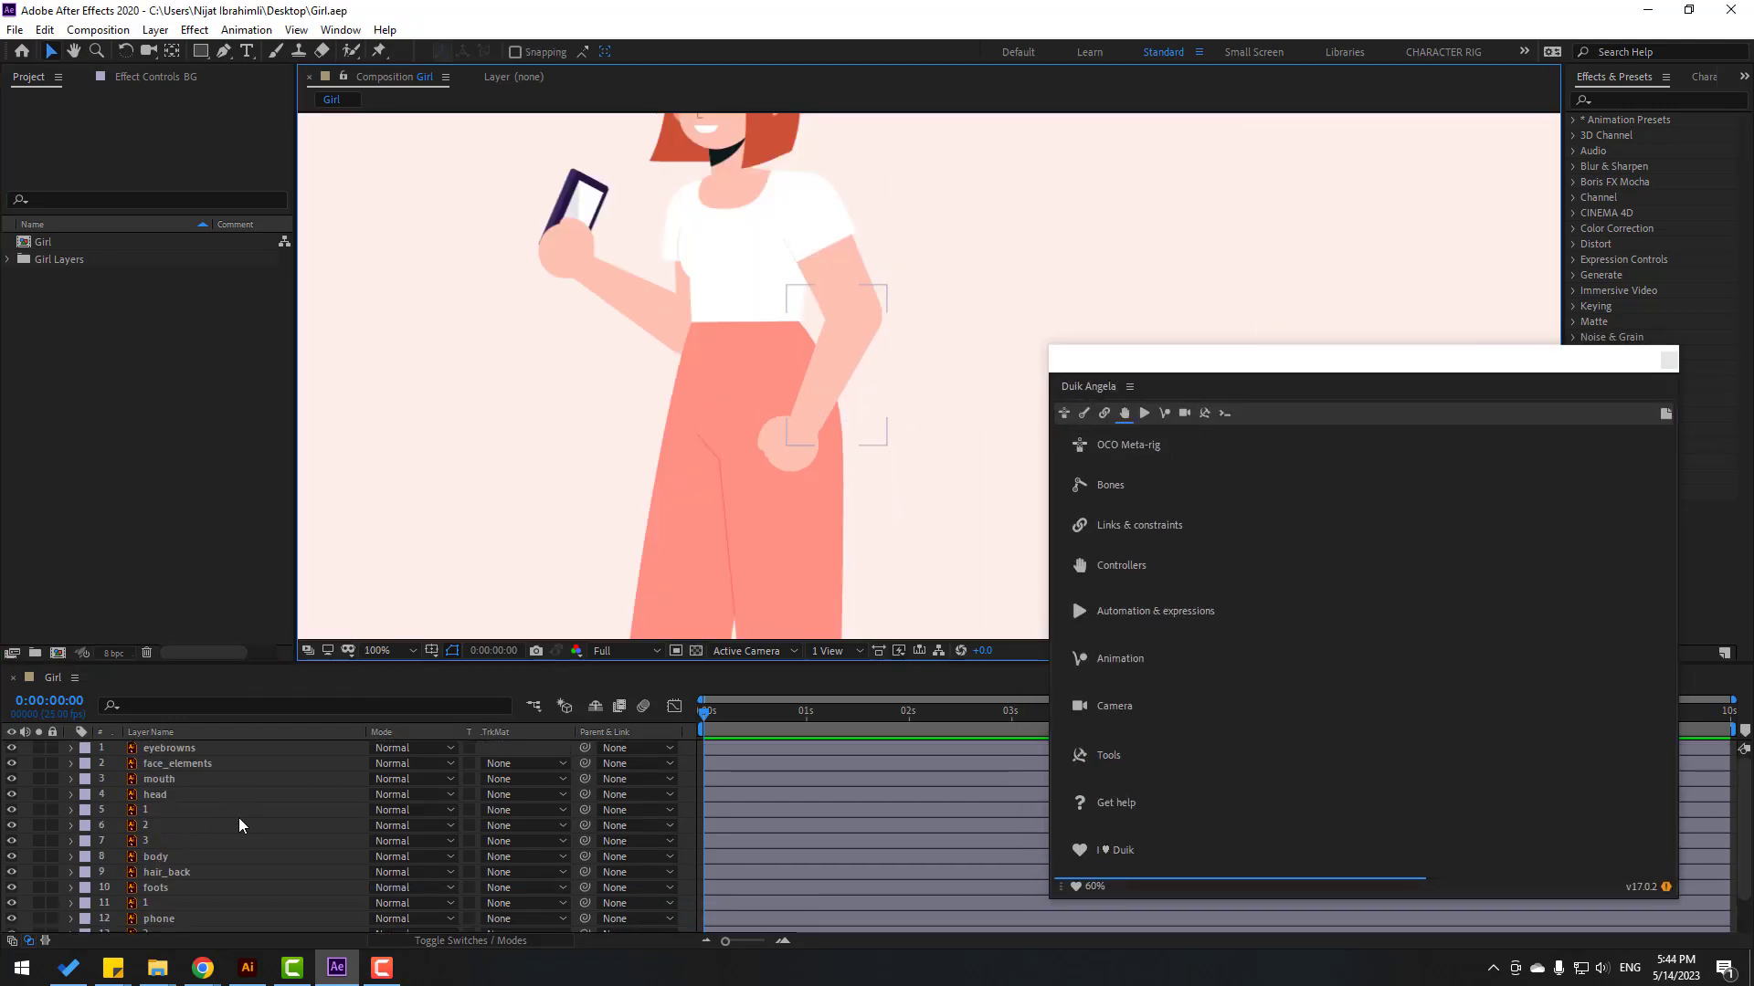
pyautogui.click(223, 50)
pyautogui.scroll(1, 653, 260)
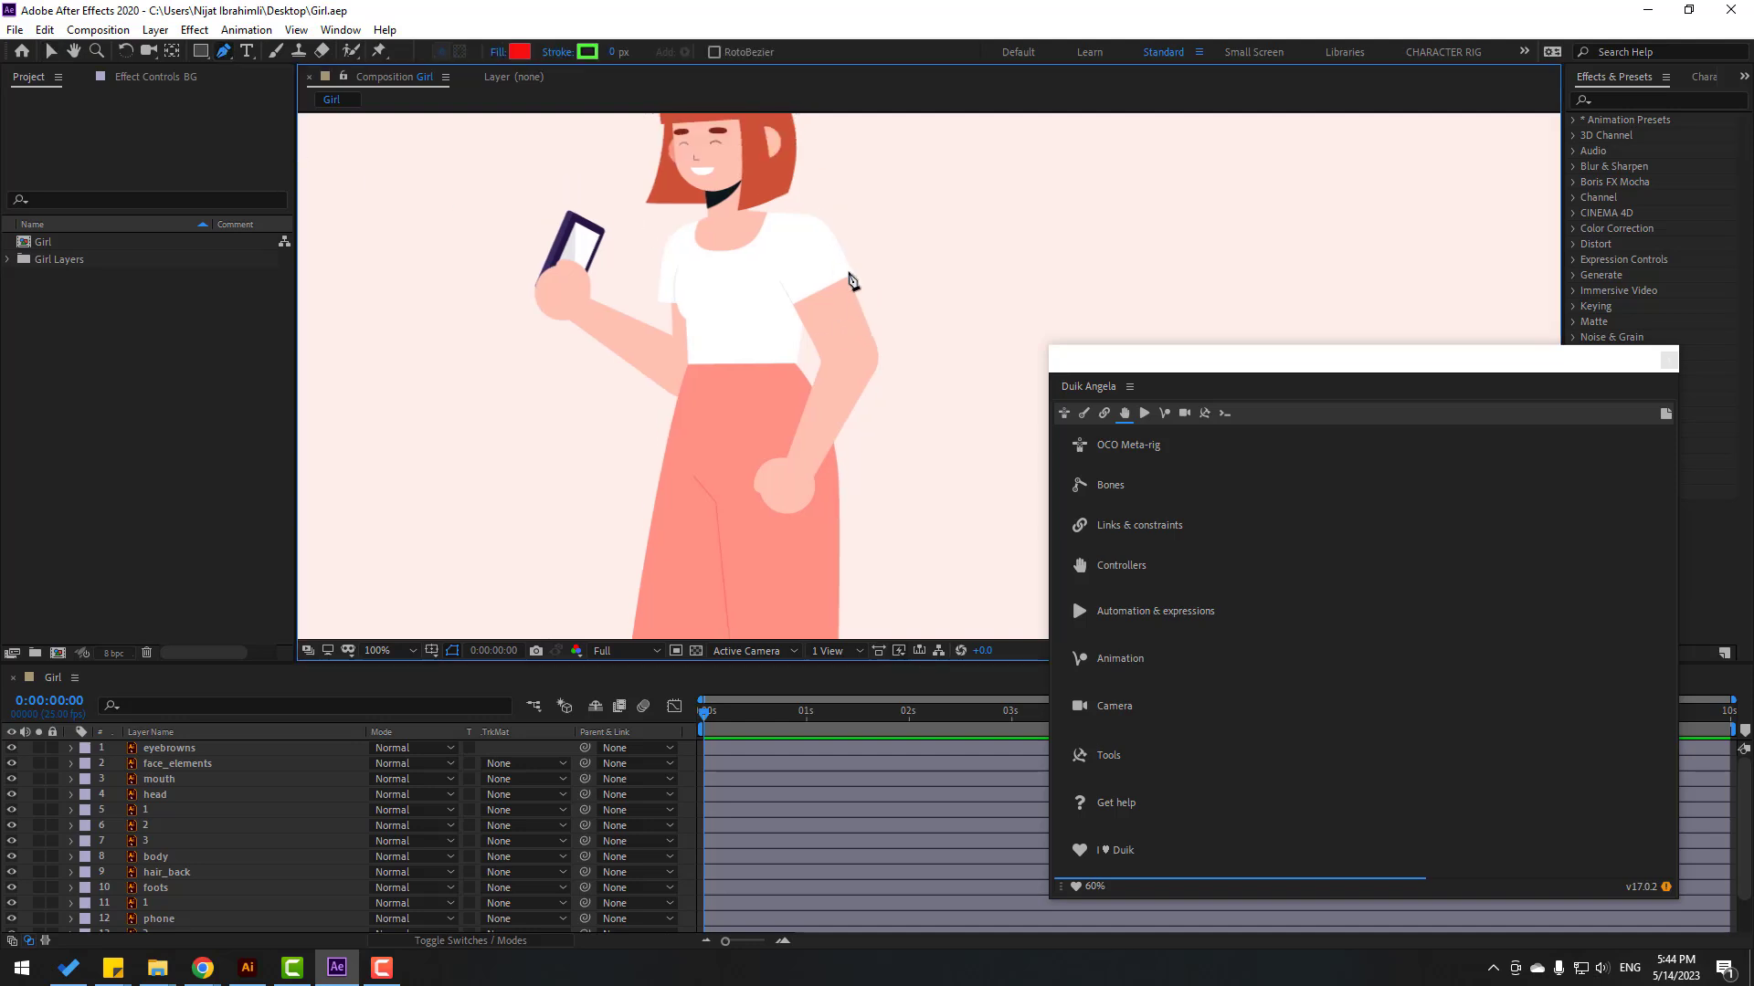
pyautogui.click(792, 231)
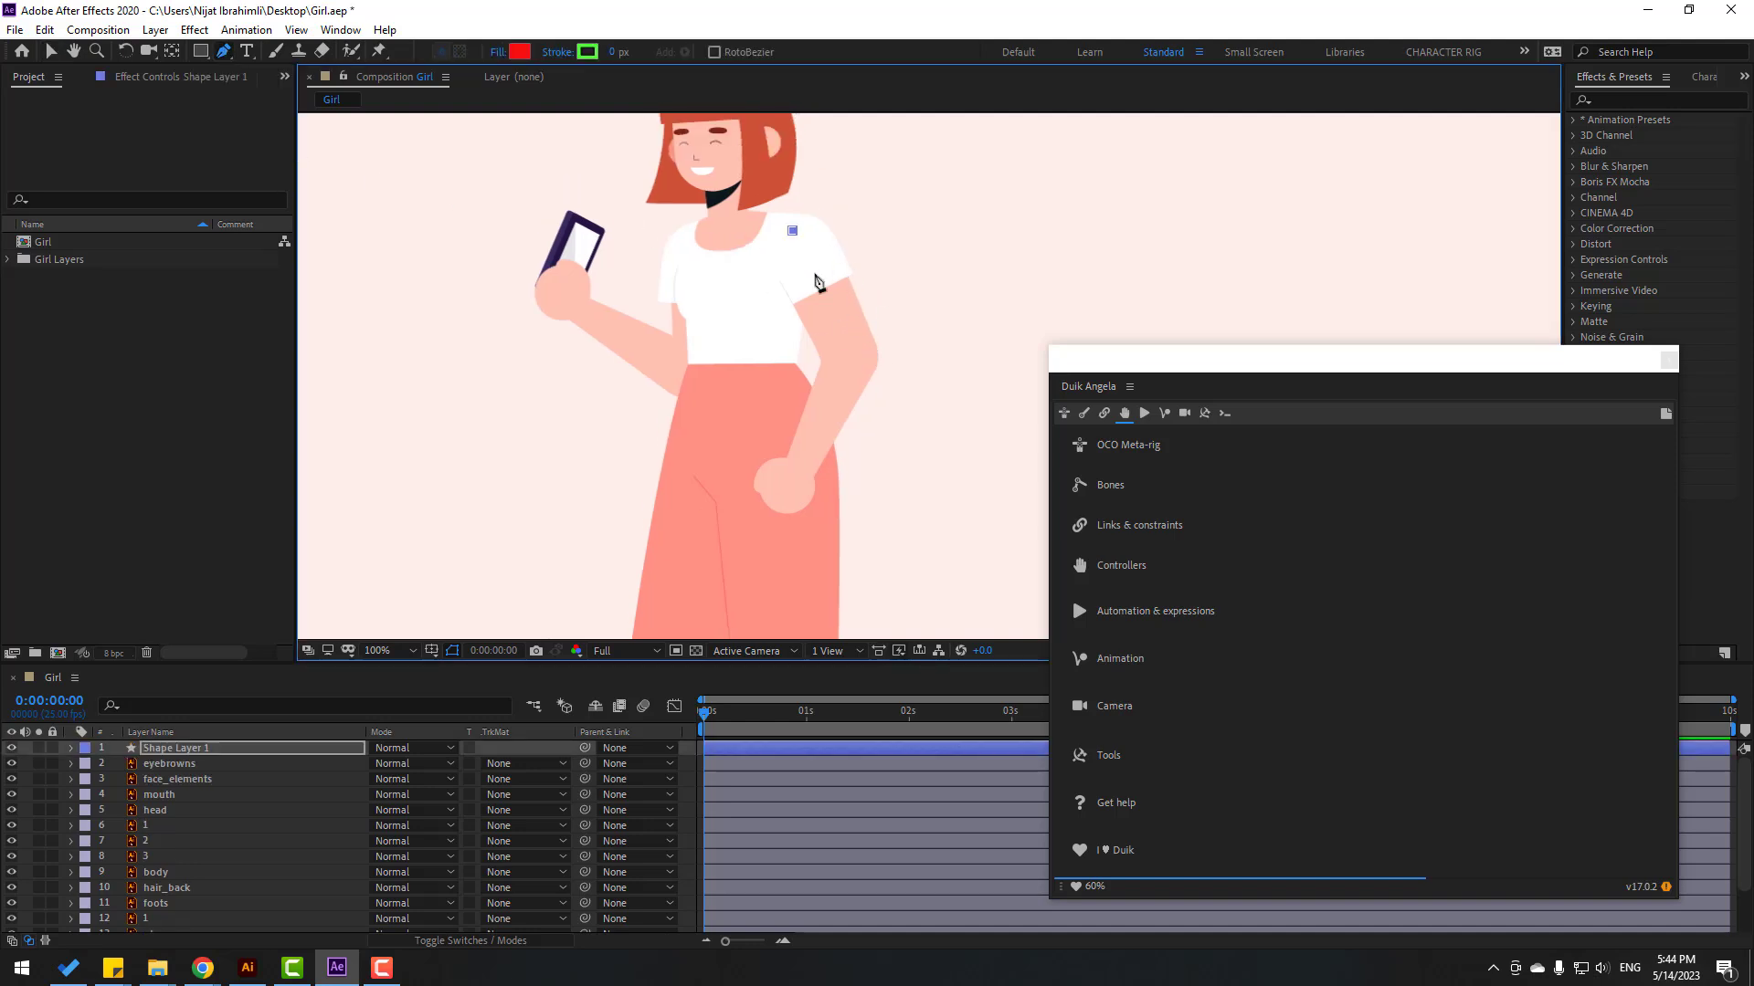
pyautogui.click(853, 356)
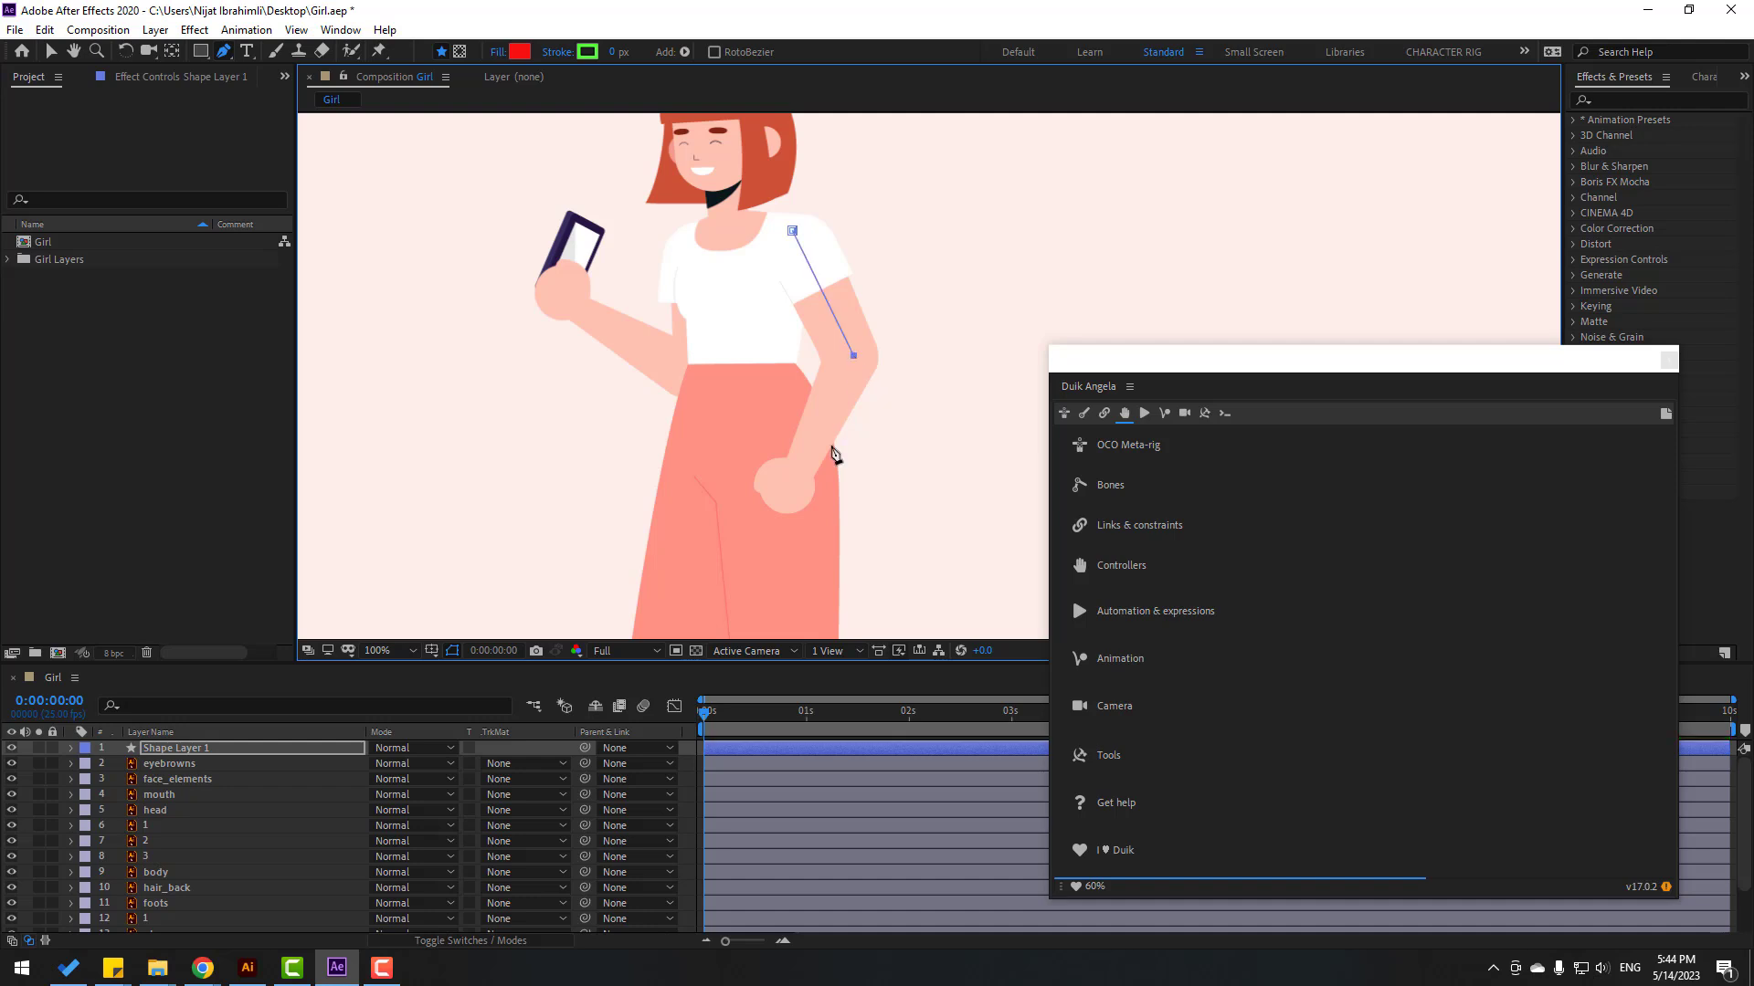
pyautogui.click(799, 464)
pyautogui.click(770, 504)
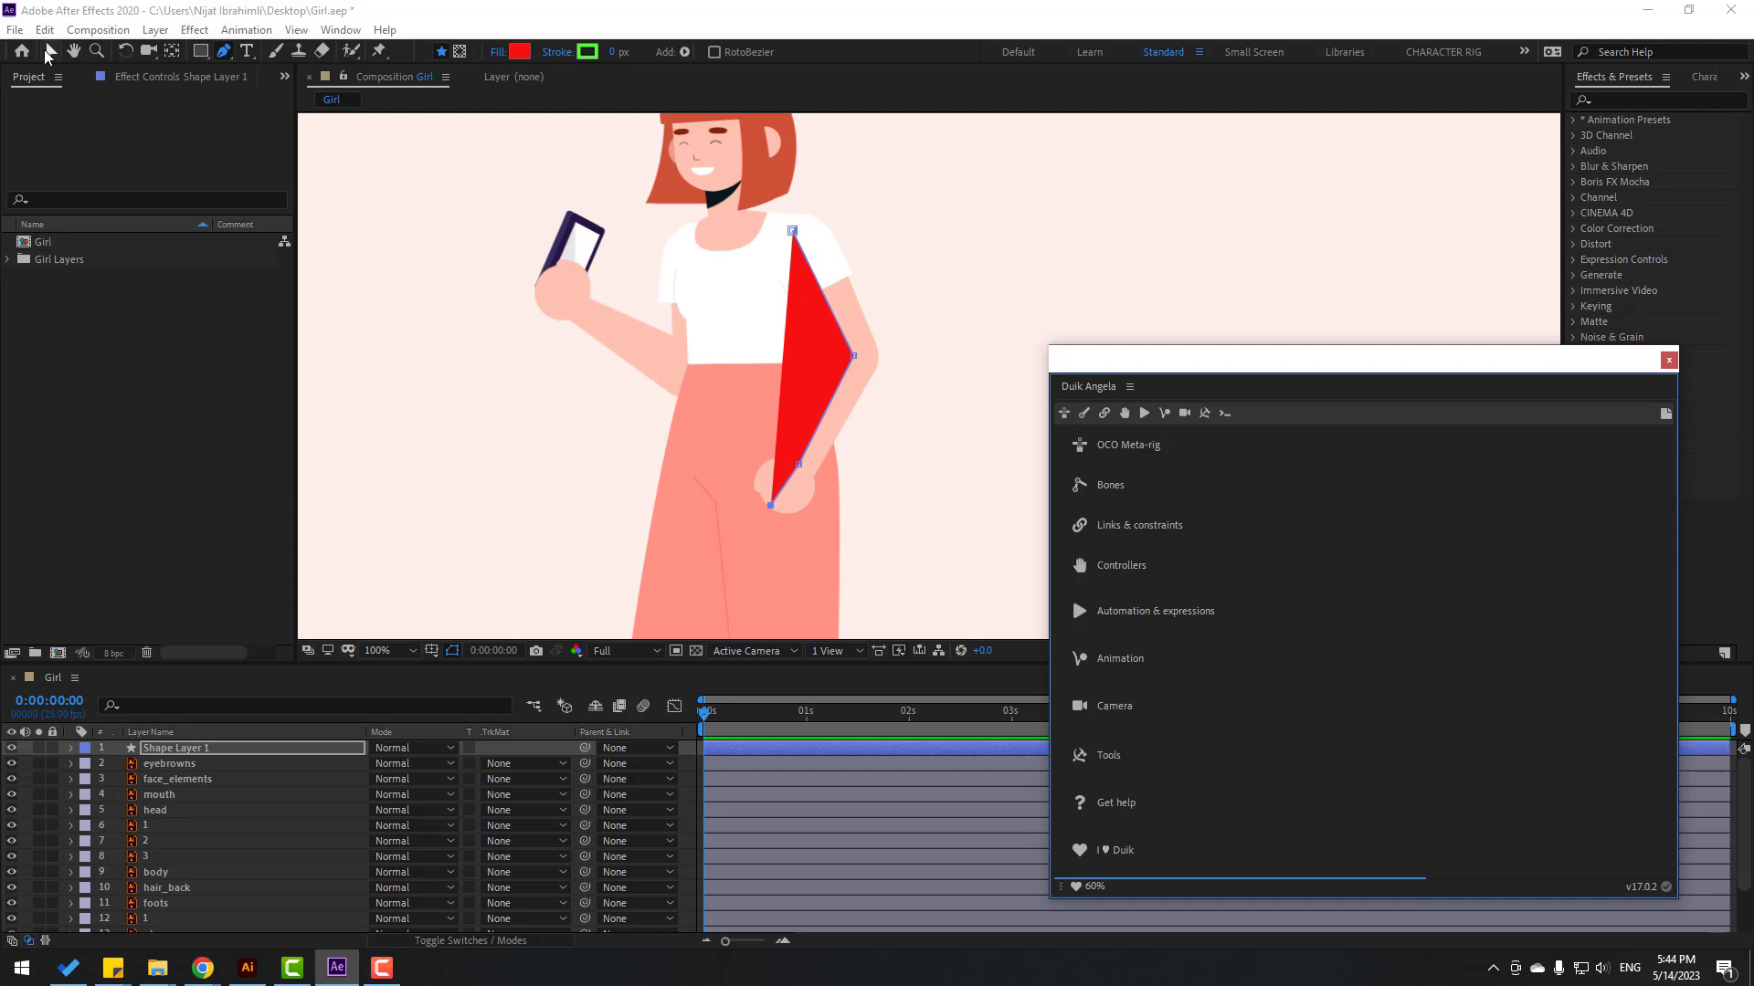
# Step: Create Duik Hominoid Arm bones from the path drawn along the arm
pyautogui.click(1084, 413)
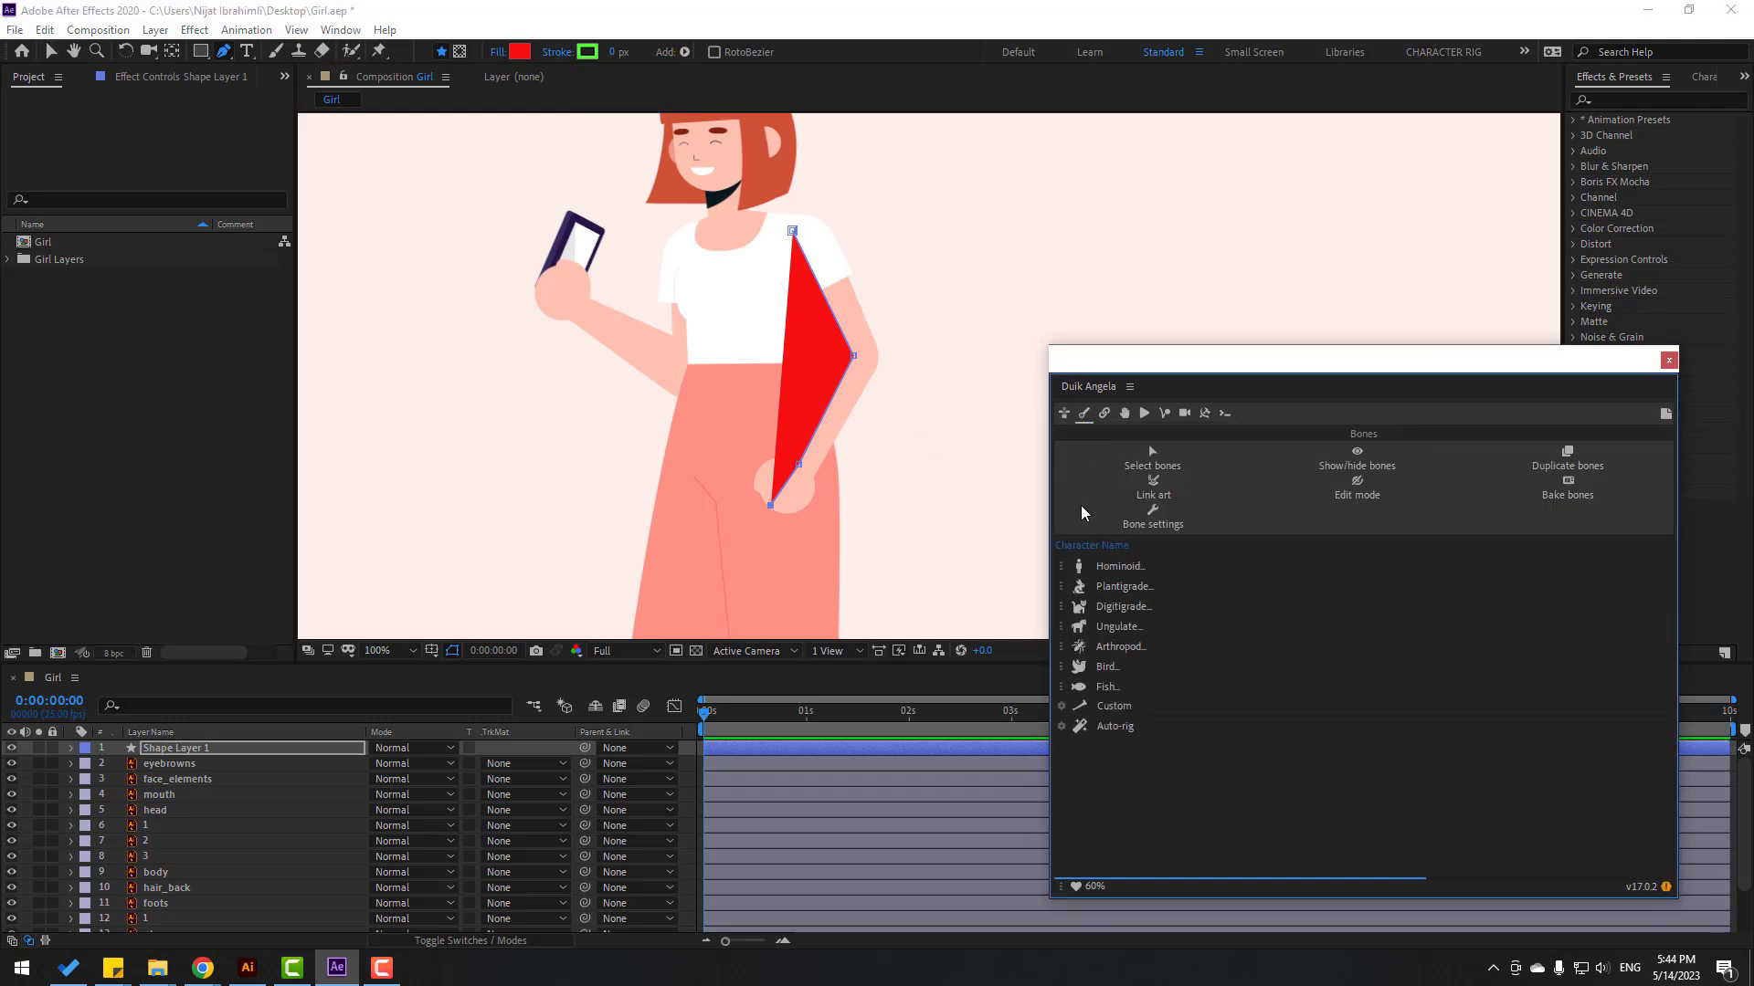
pyautogui.click(1120, 567)
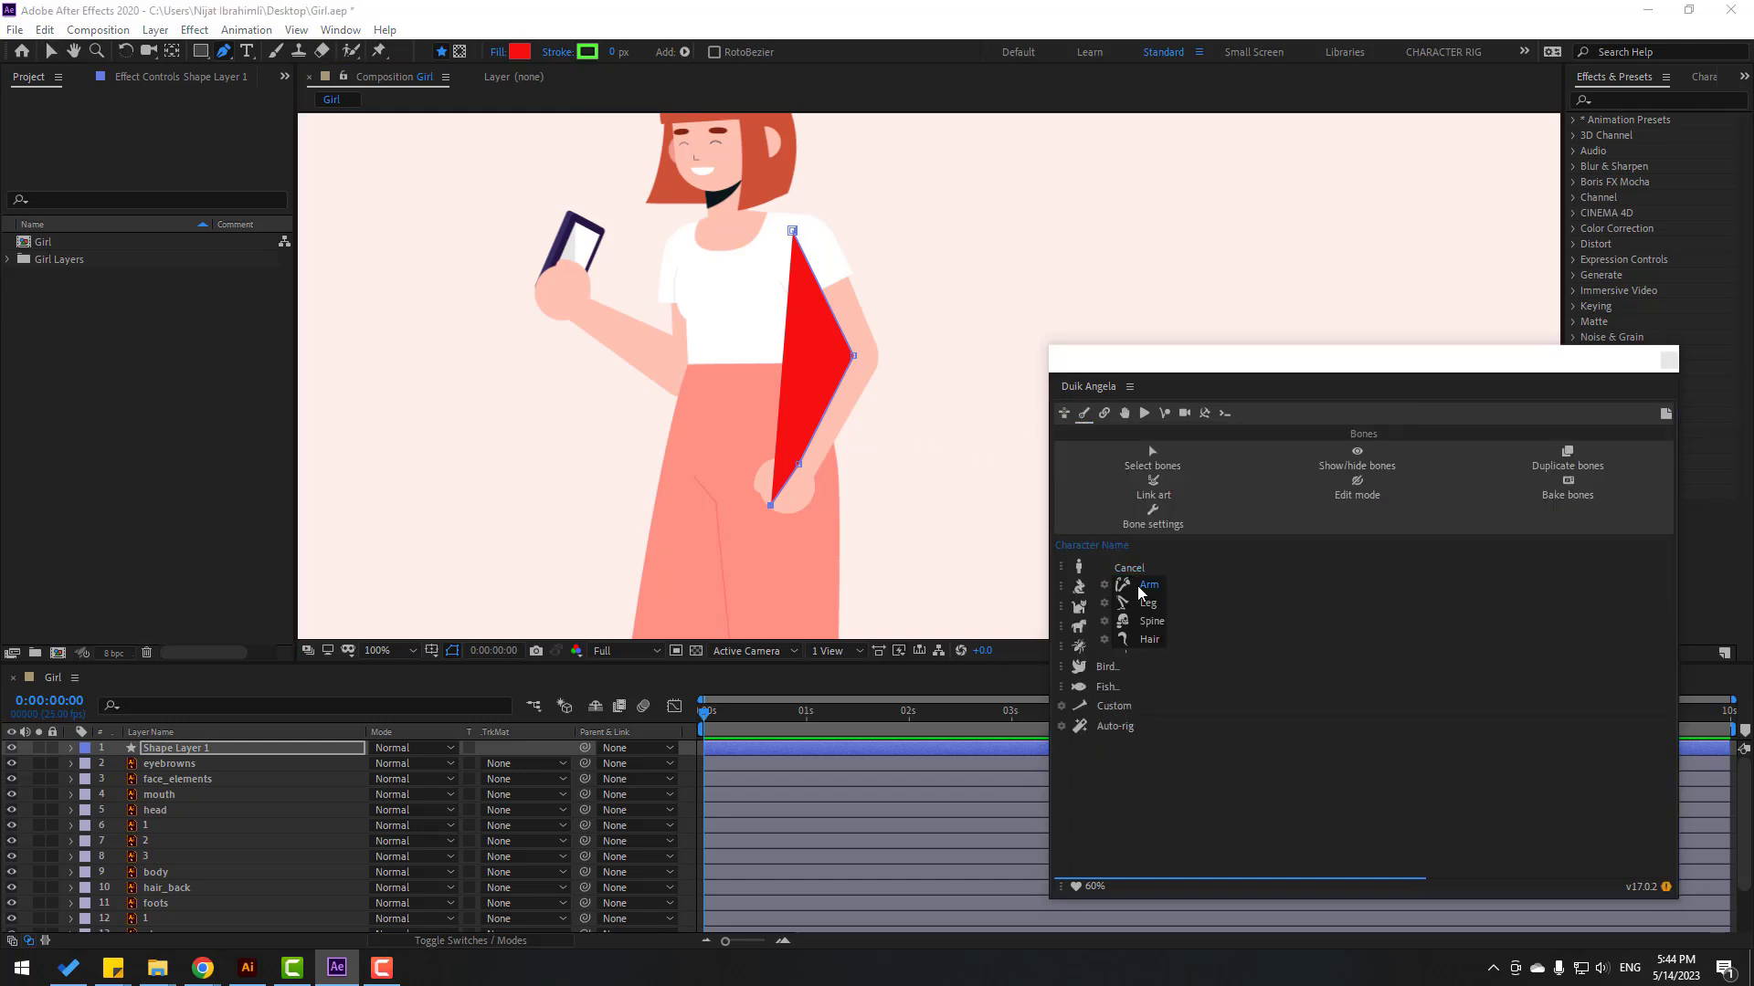
pyautogui.click(1149, 586)
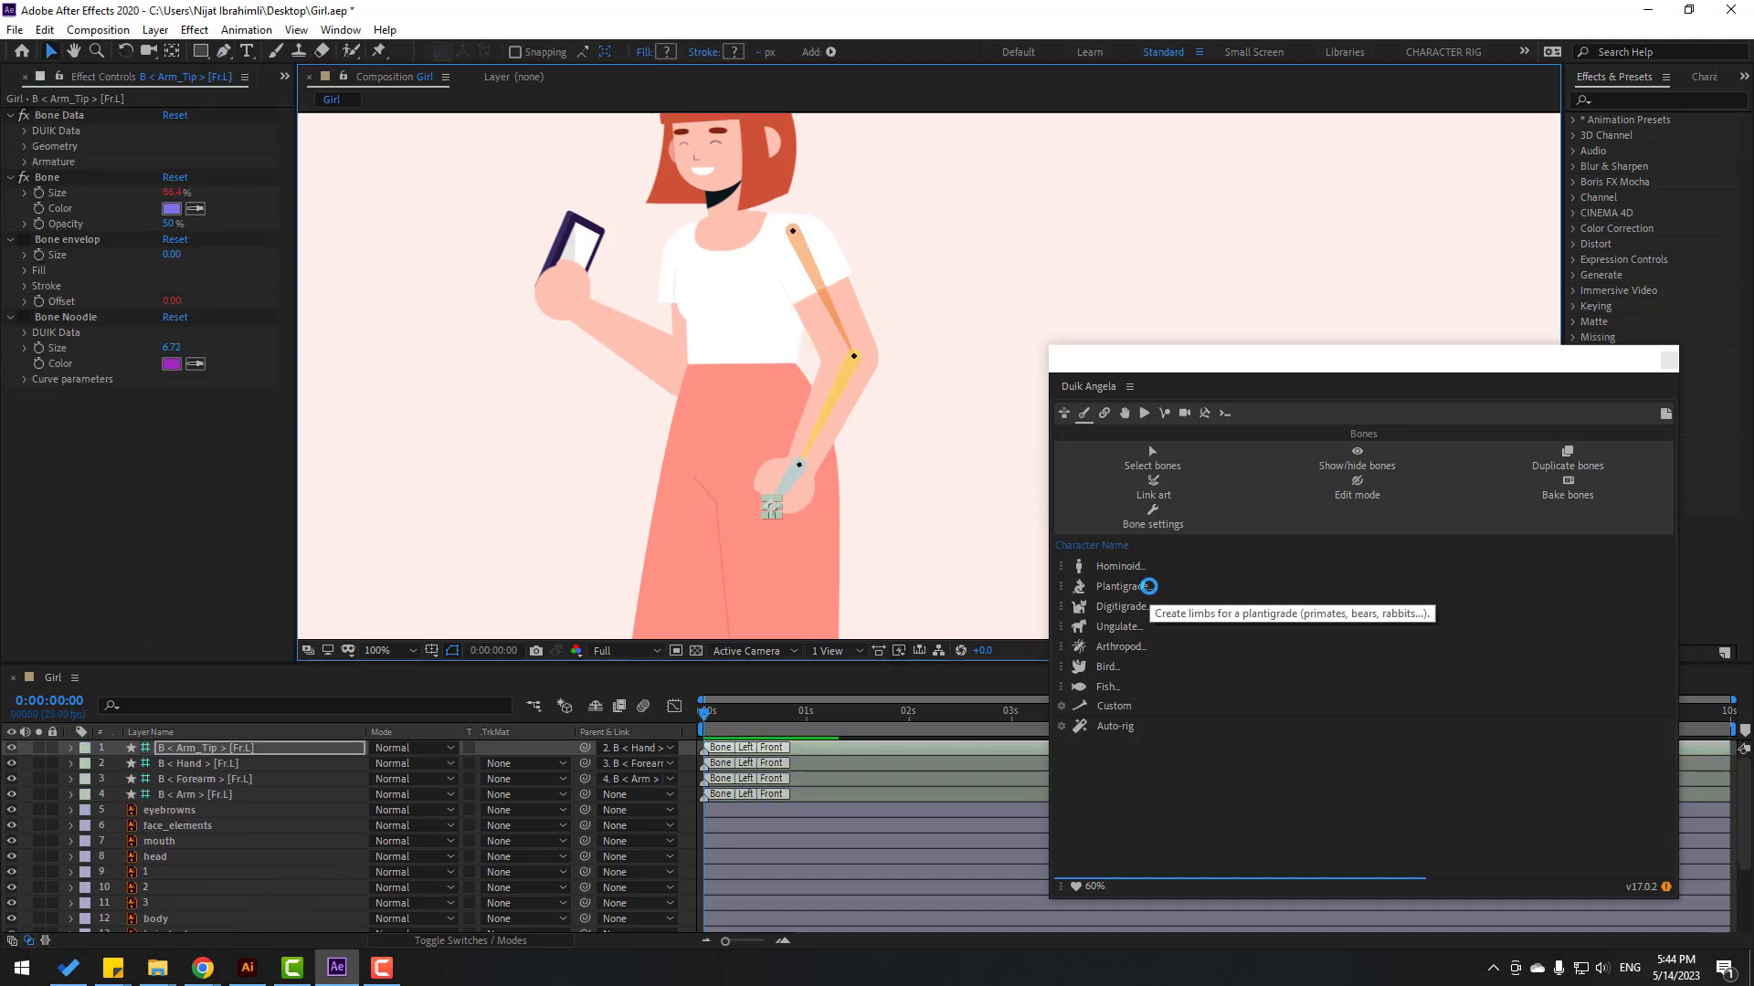
# Step: Rename the arm's bone layers: the hand bone to 1, the forearm bone to 2 and the upper arm bone to 3
pyautogui.moveTo(545, 365); pyautogui.dragTo(804, 484)
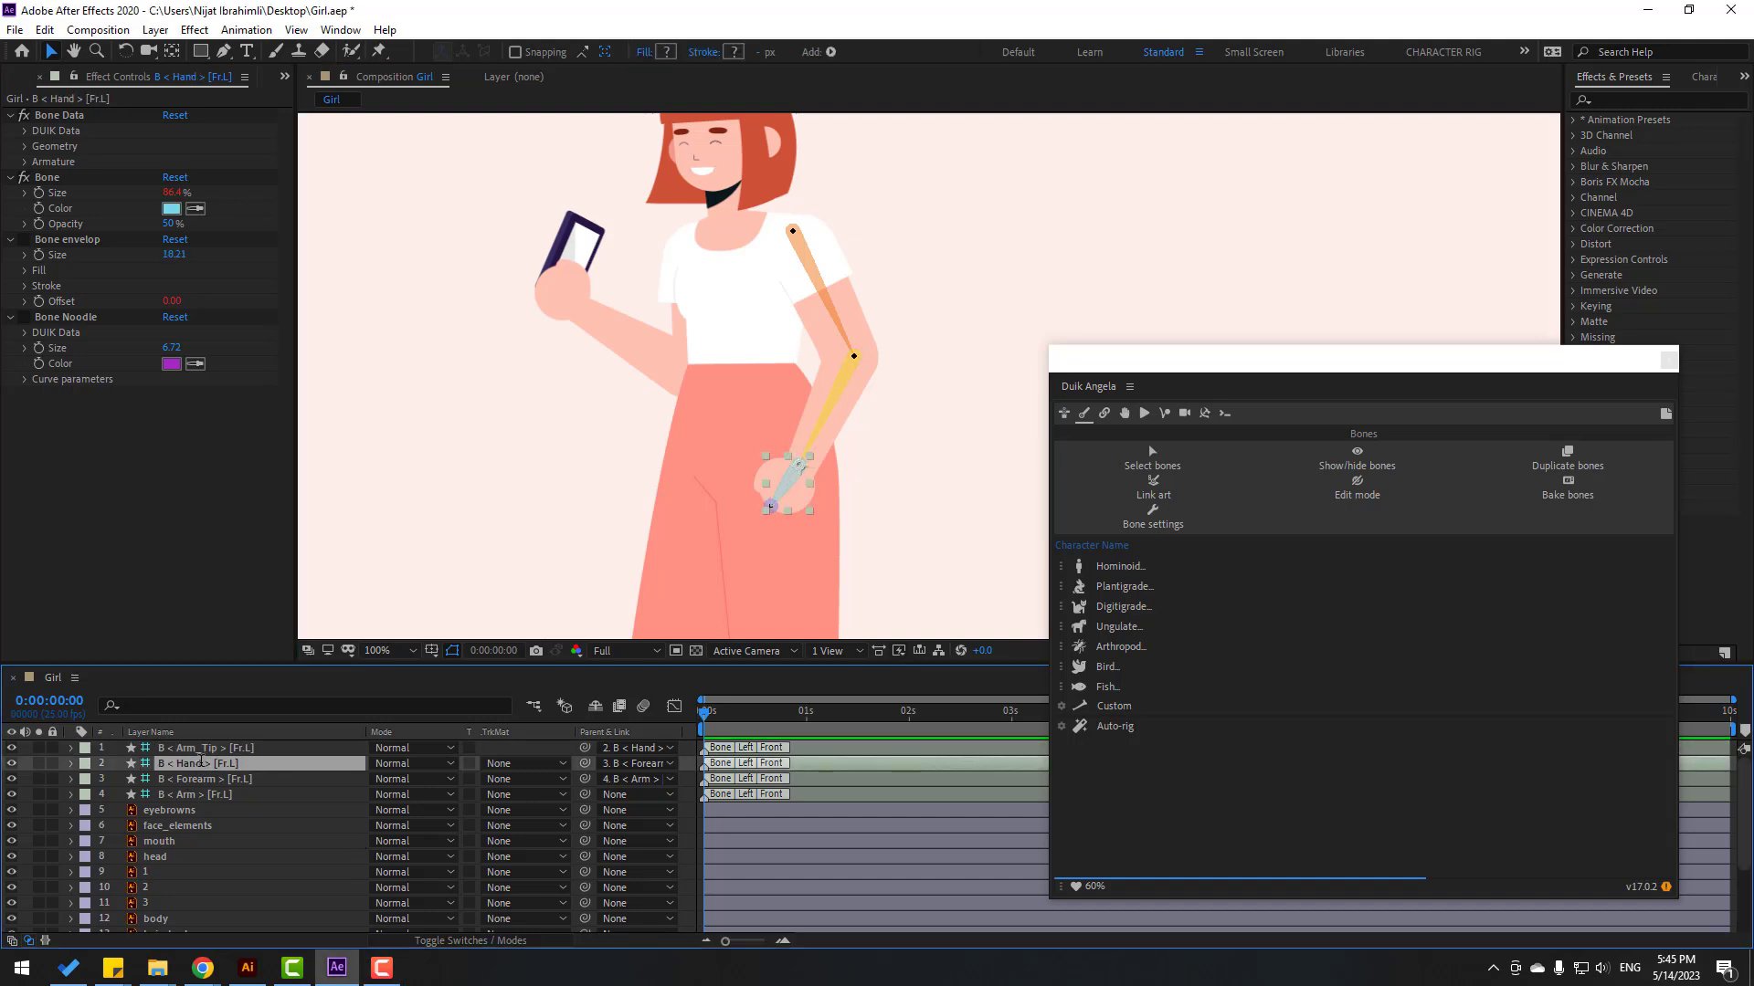
pyautogui.press('Return')
pyautogui.write('1')
pyautogui.press('Return')
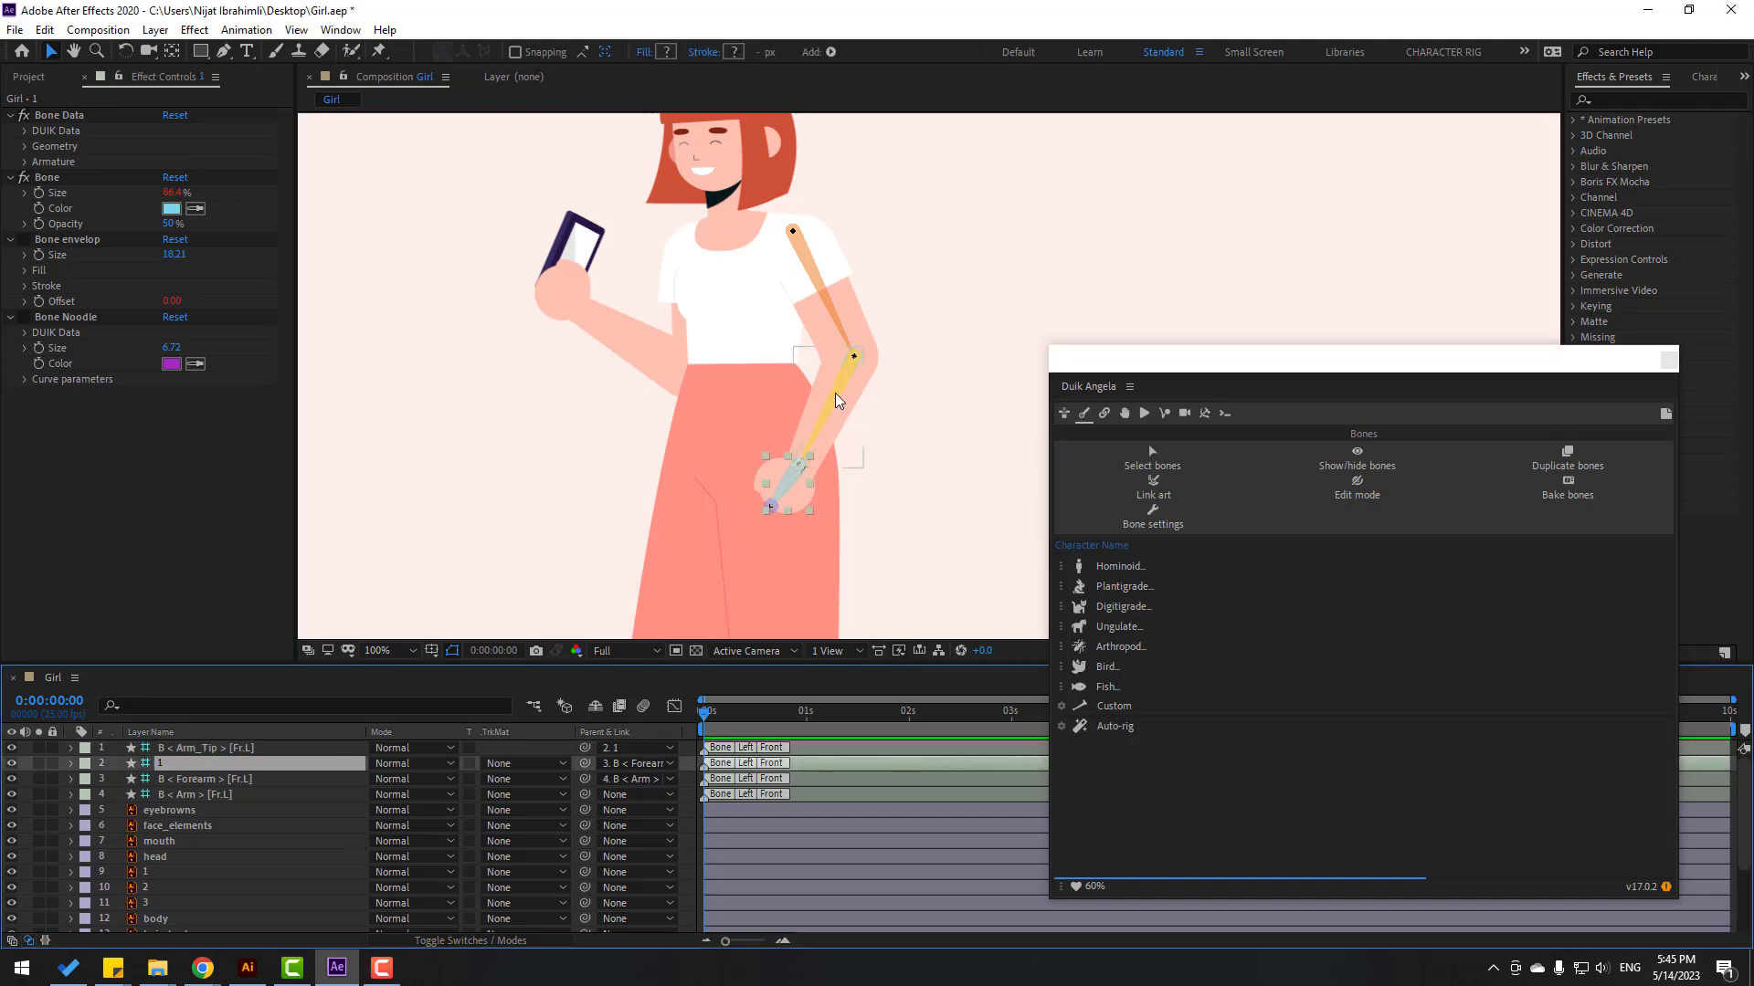
pyautogui.click(831, 413)
pyautogui.press('Return')
pyautogui.write('2')
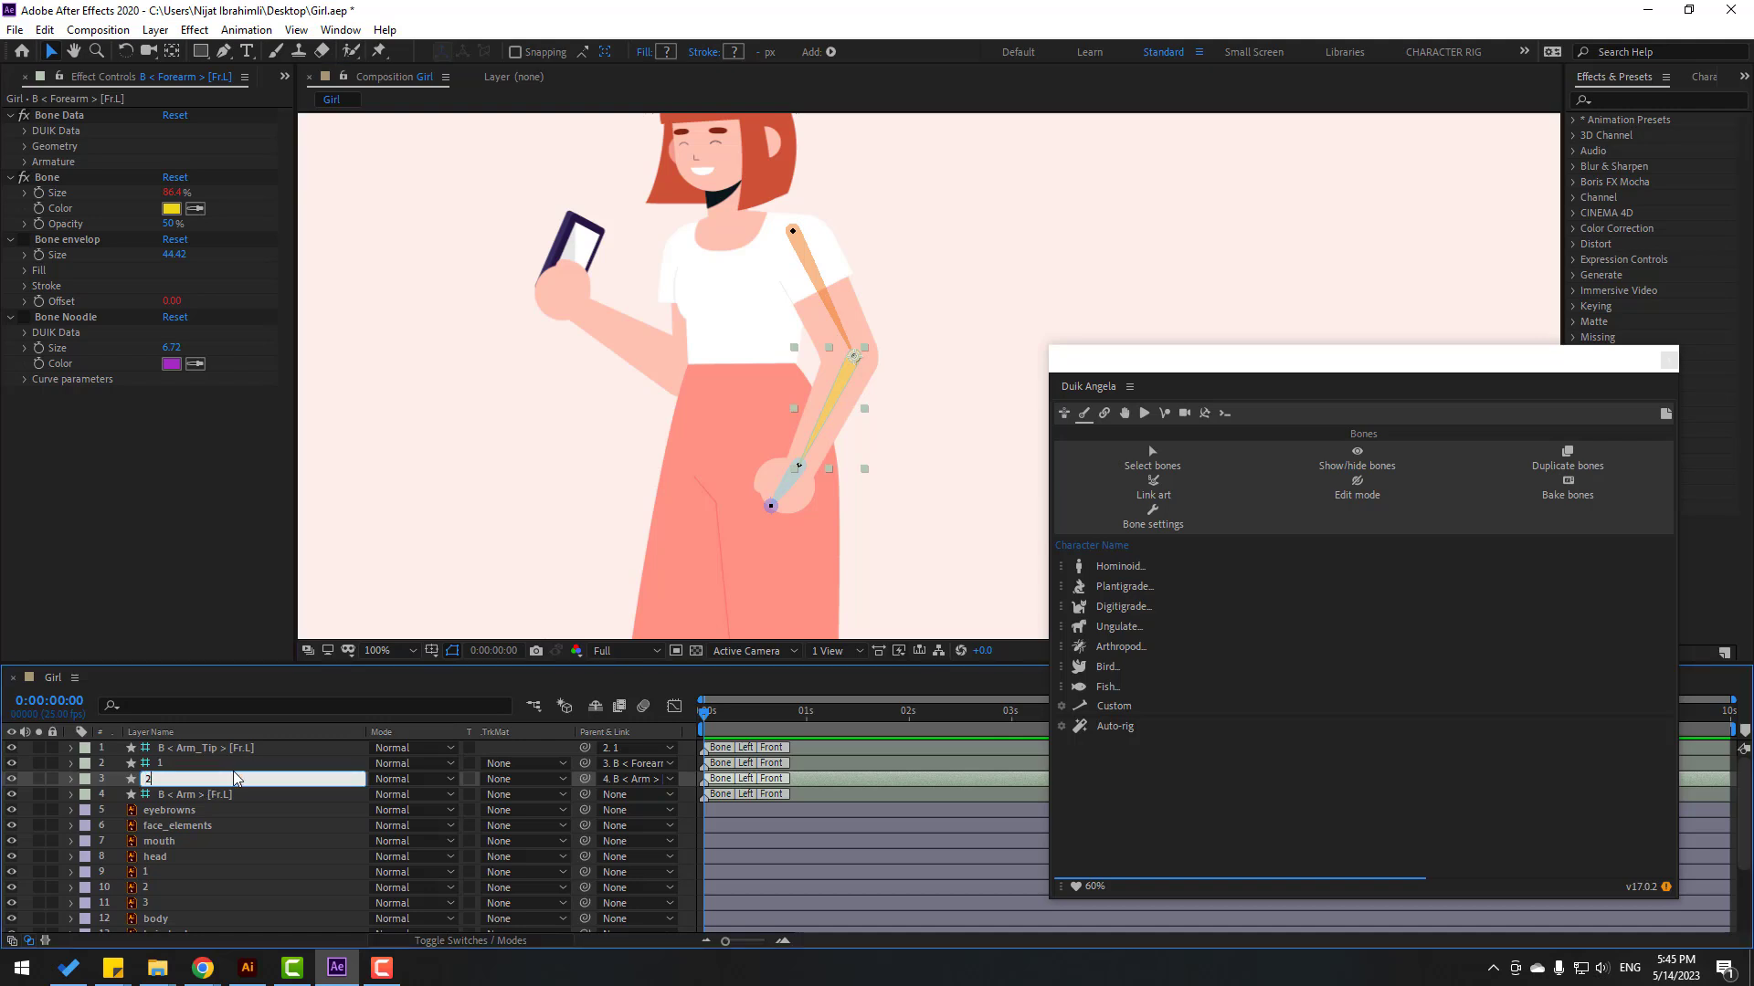
pyautogui.press('Return')
pyautogui.click(813, 271)
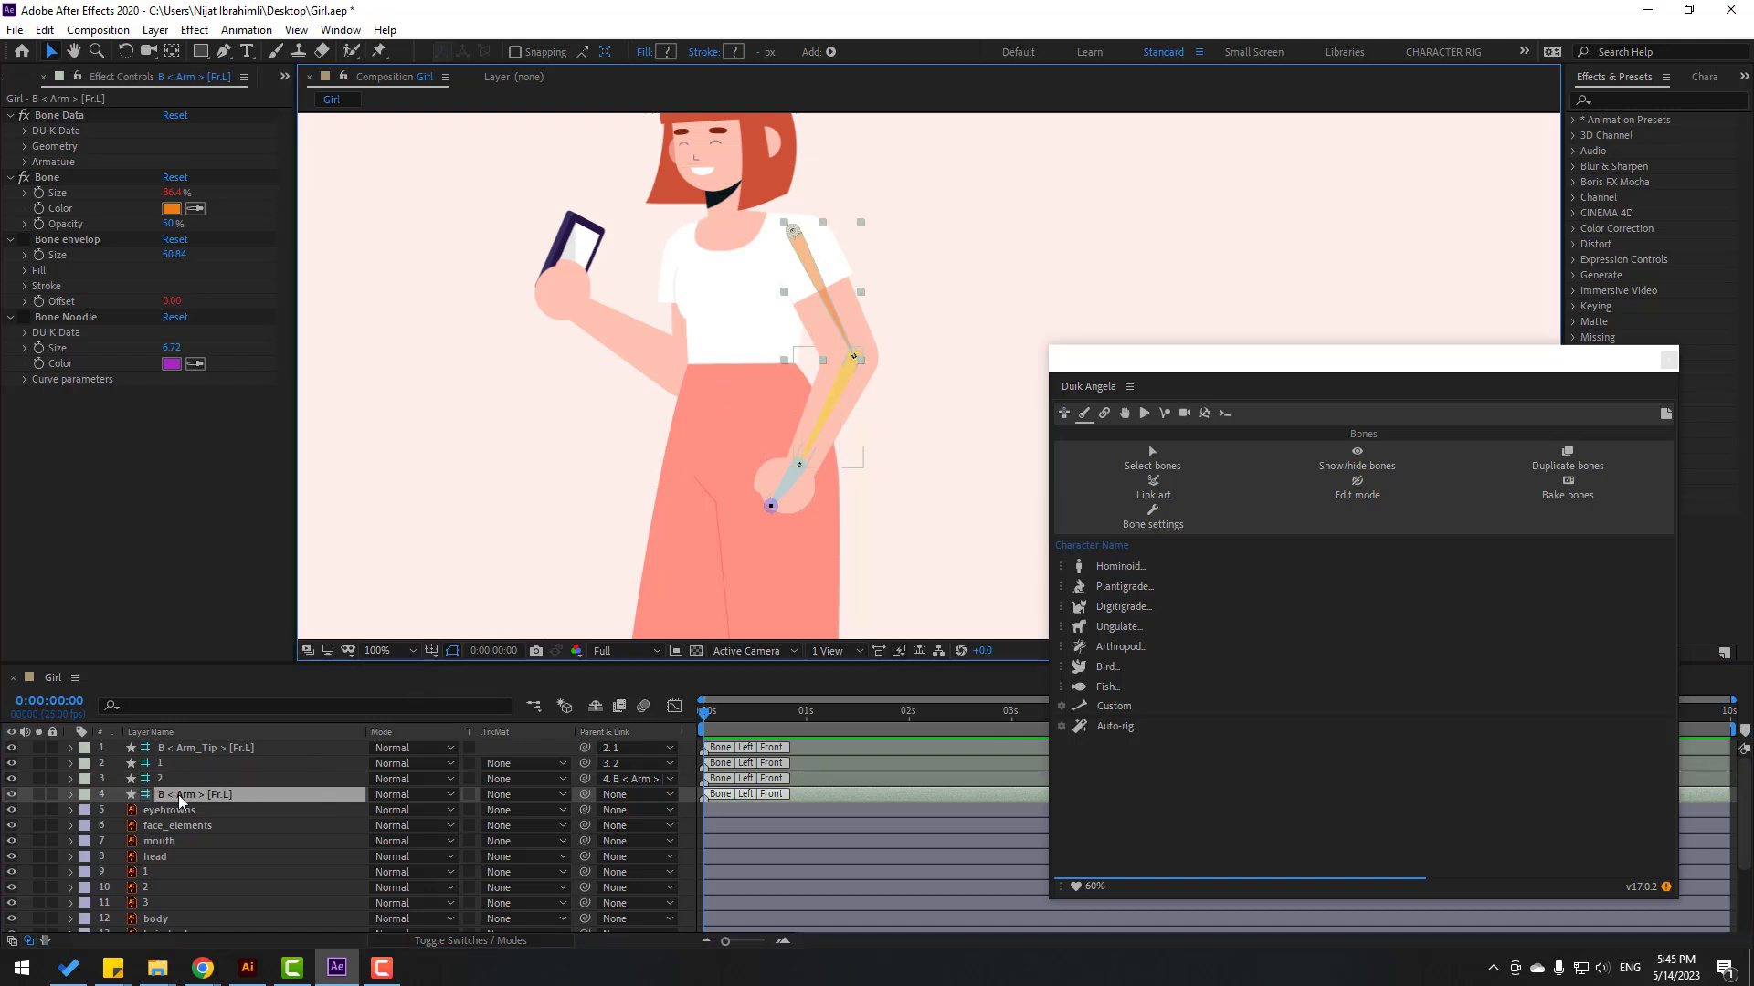
pyautogui.press('Return')
pyautogui.write('3')
pyautogui.press('Return')
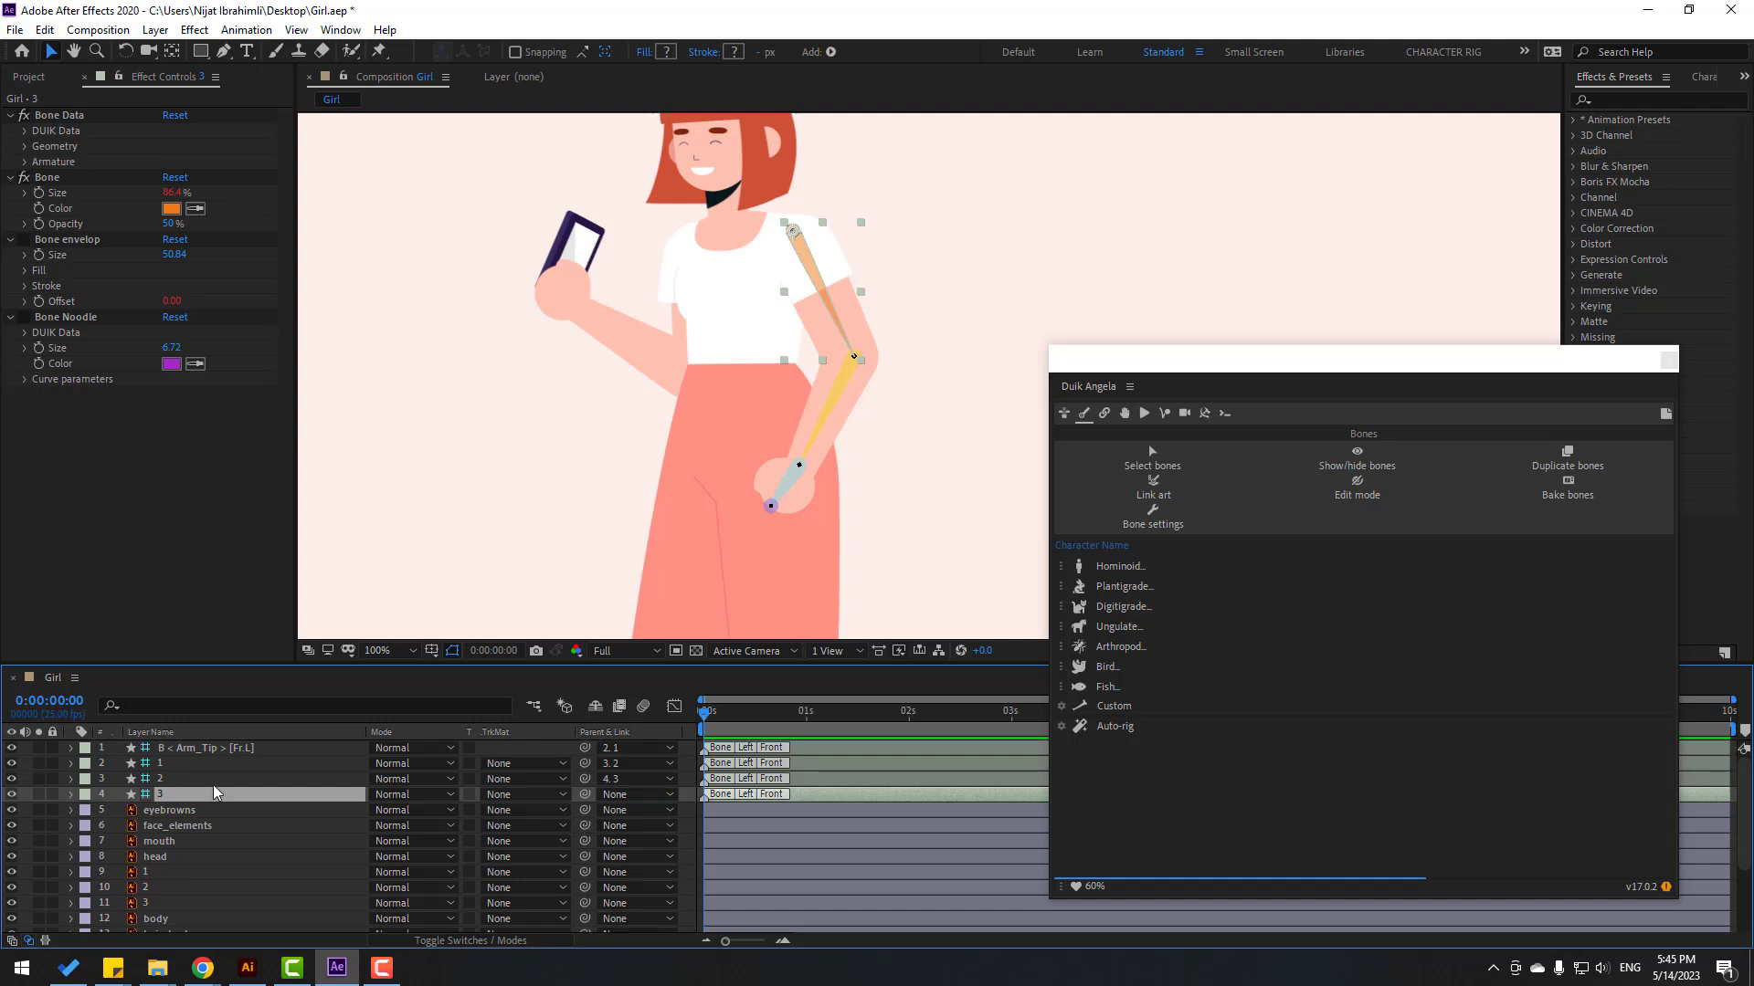
# Step: Parent the arm artwork layers 1, 2 and 3 to the bones carrying the same numbers
pyautogui.click(152, 874)
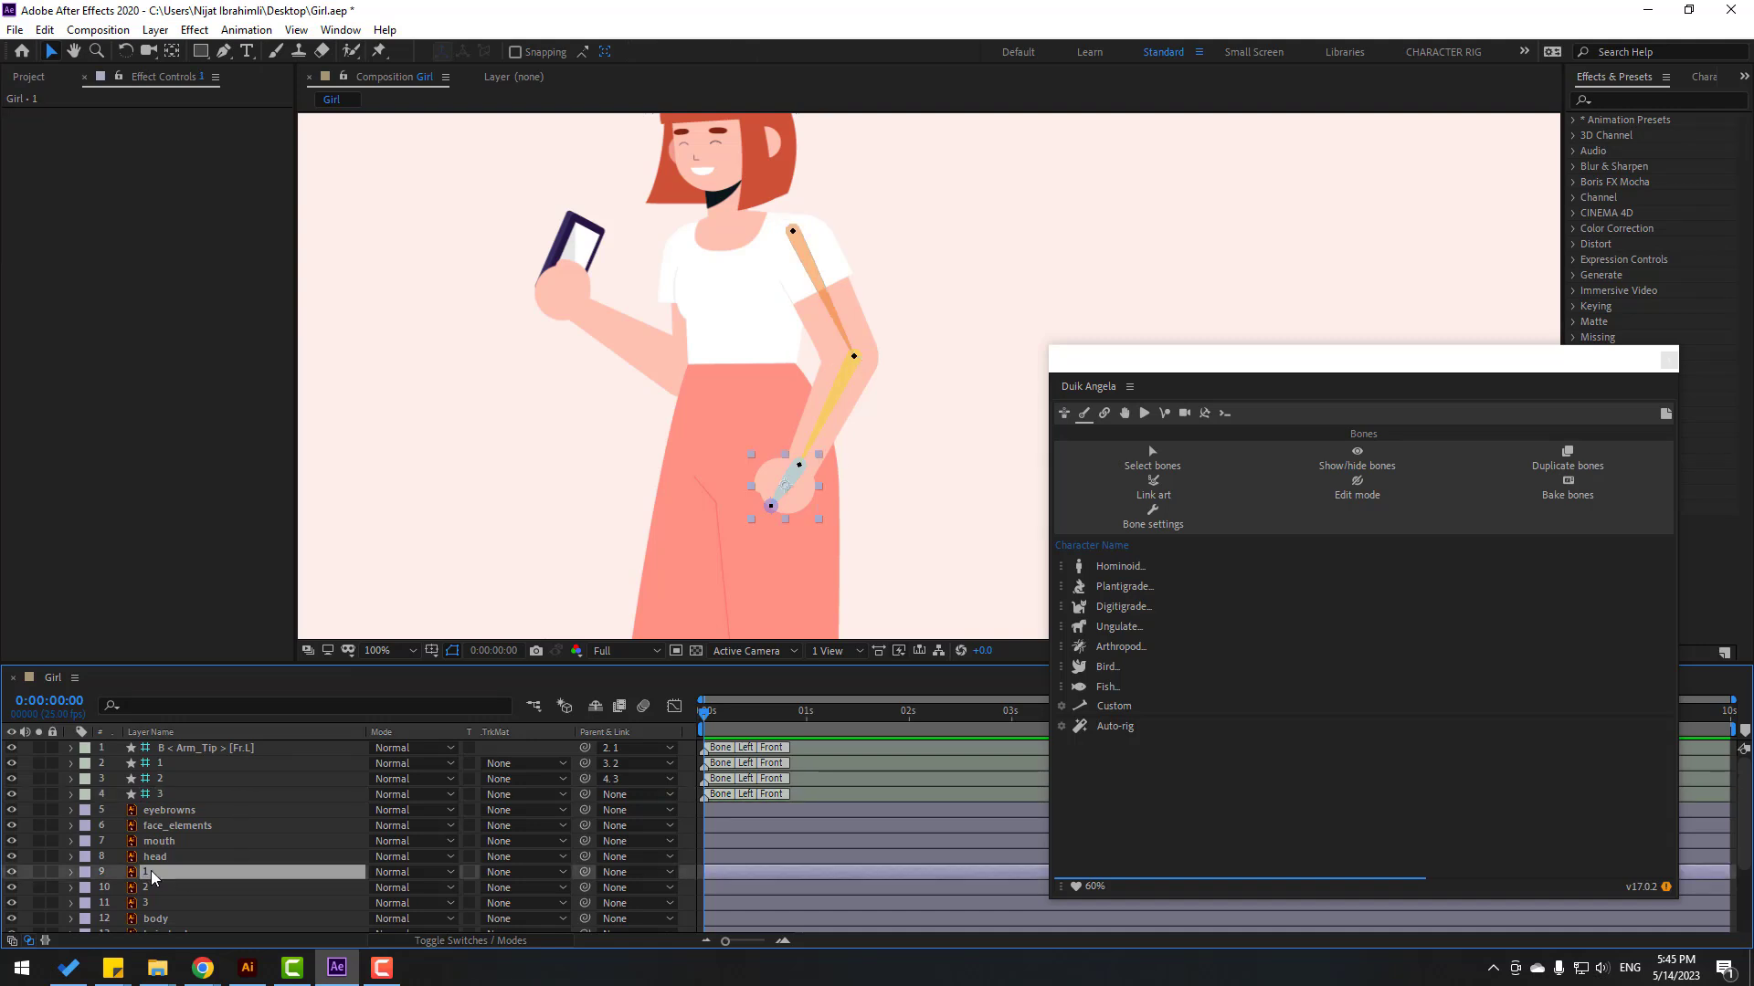
pyautogui.moveTo(585, 873); pyautogui.dragTo(180, 771)
pyautogui.click(251, 887)
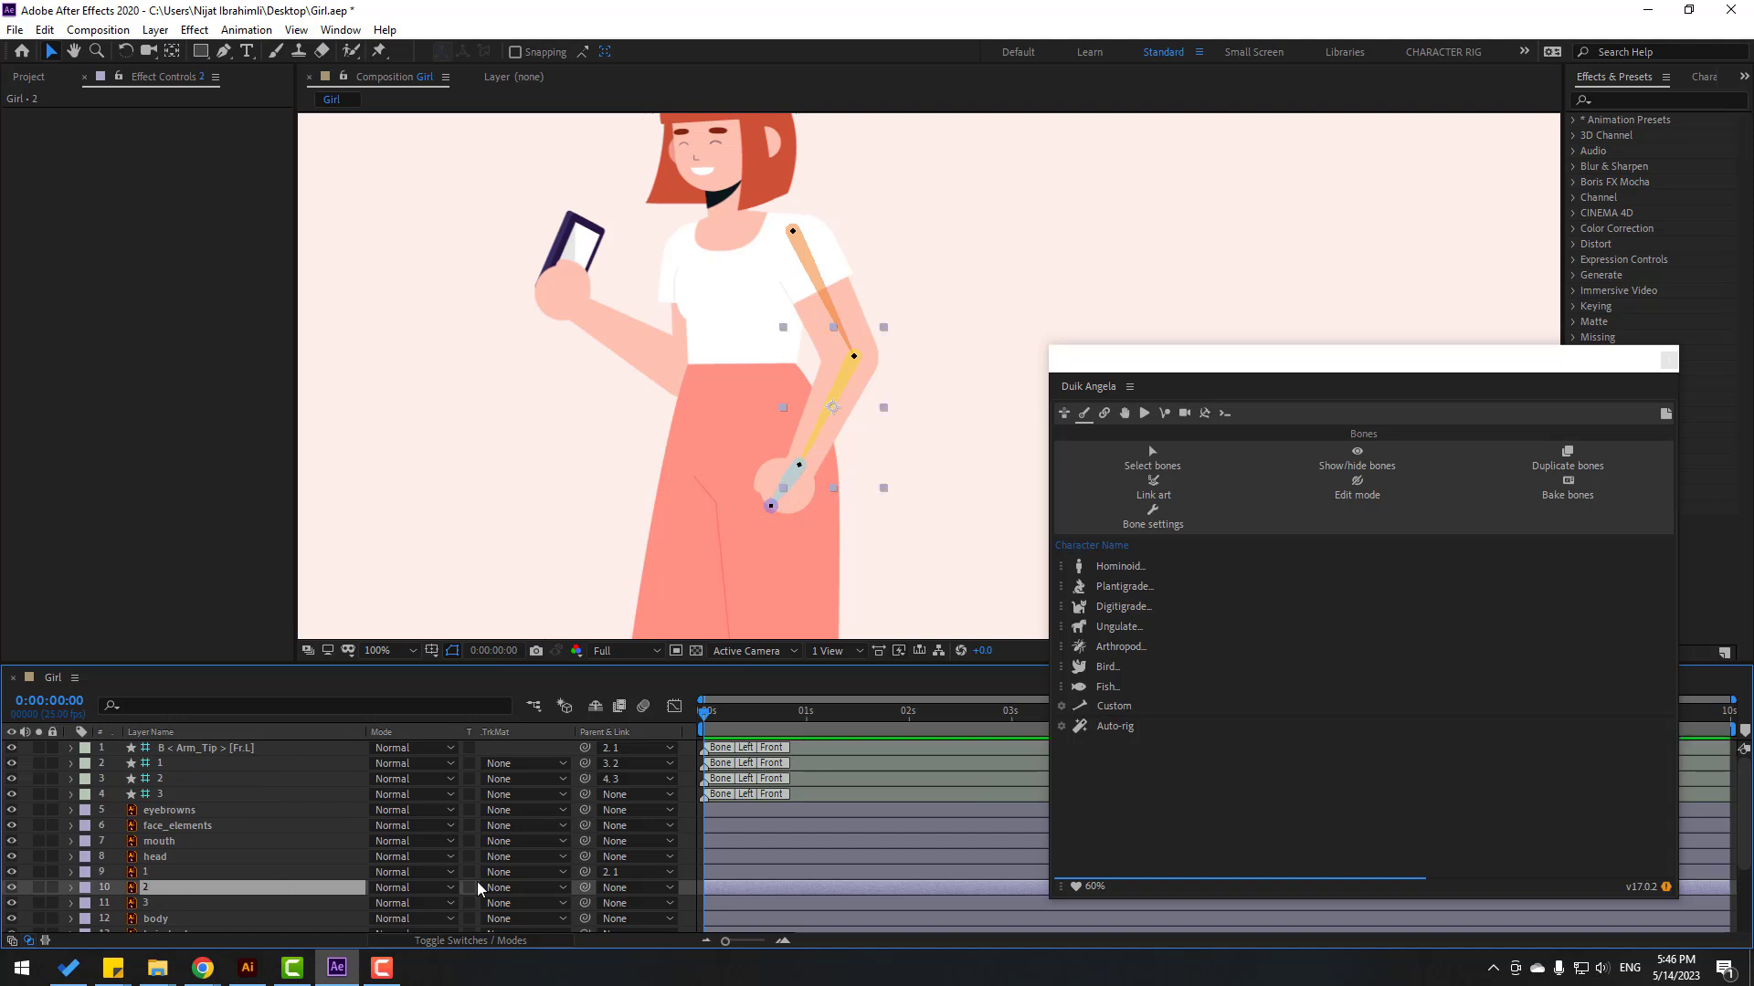
pyautogui.moveTo(585, 887); pyautogui.dragTo(160, 779)
pyautogui.click(151, 904)
pyautogui.moveTo(584, 903); pyautogui.dragTo(161, 798)
# Step: Auto-rig bones 1, 2 and 3 without hiding the layer controls, and move the hand controller to test the arm's bending
pyautogui.moveTo(1039, 801); pyautogui.dragTo(1039, 769)
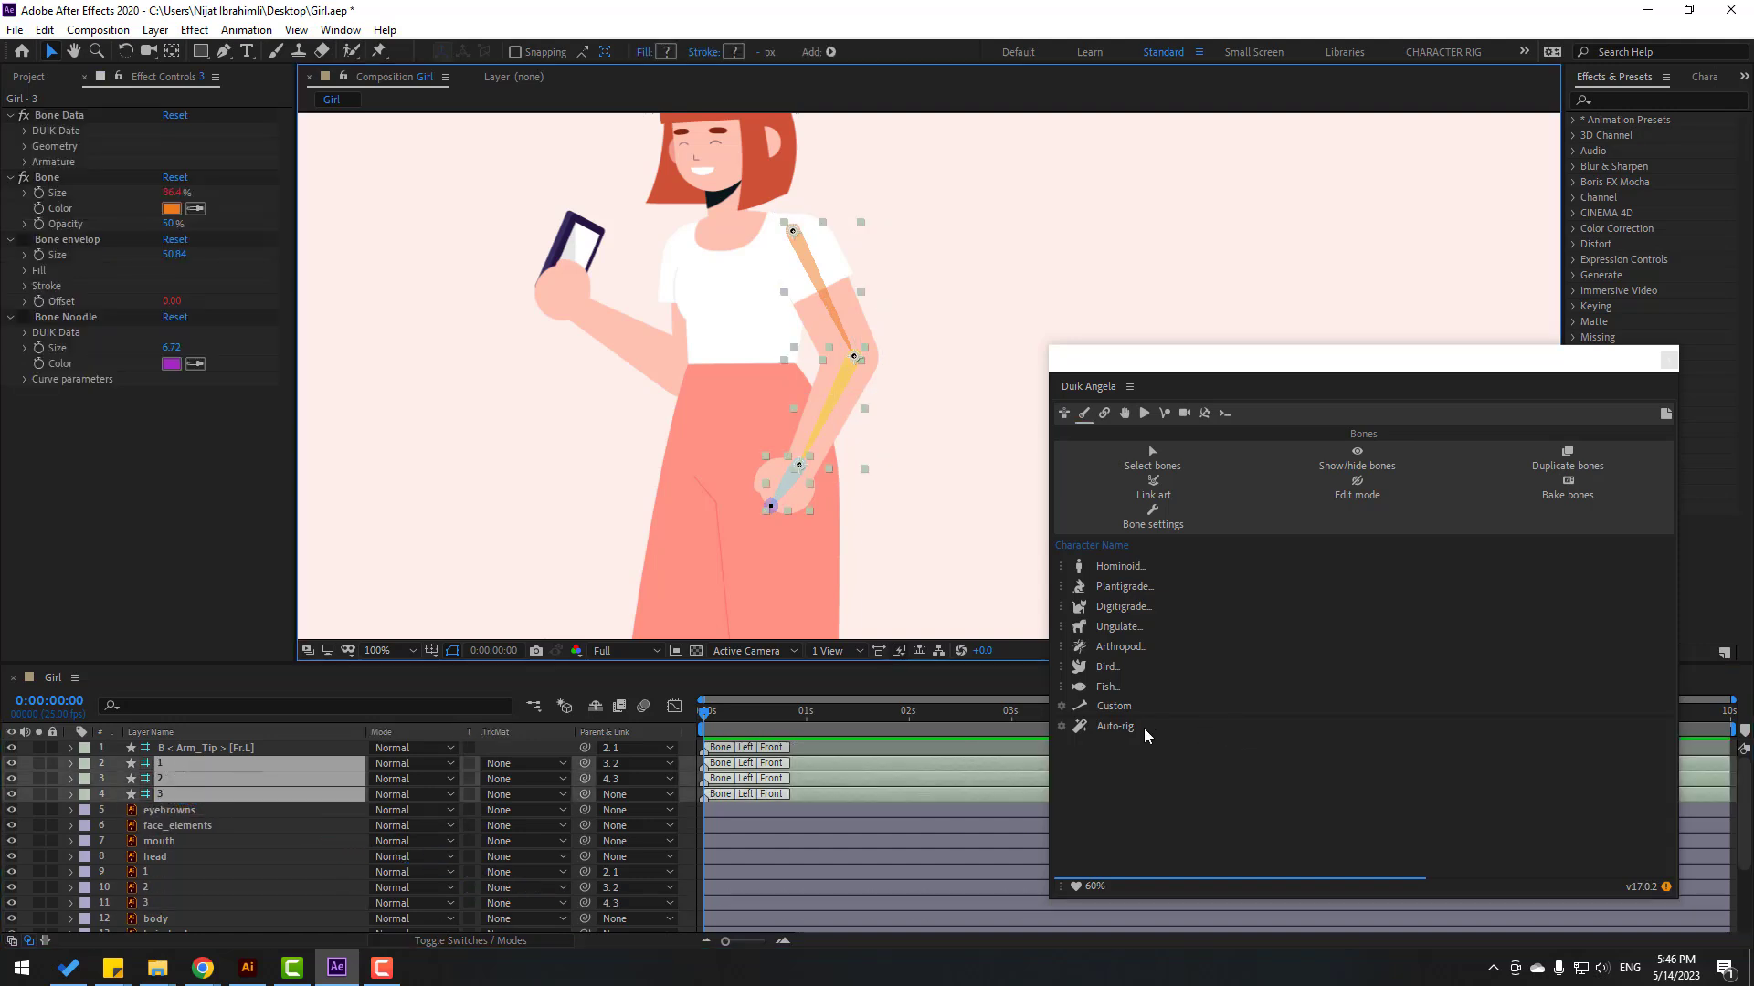
pyautogui.click(1118, 729)
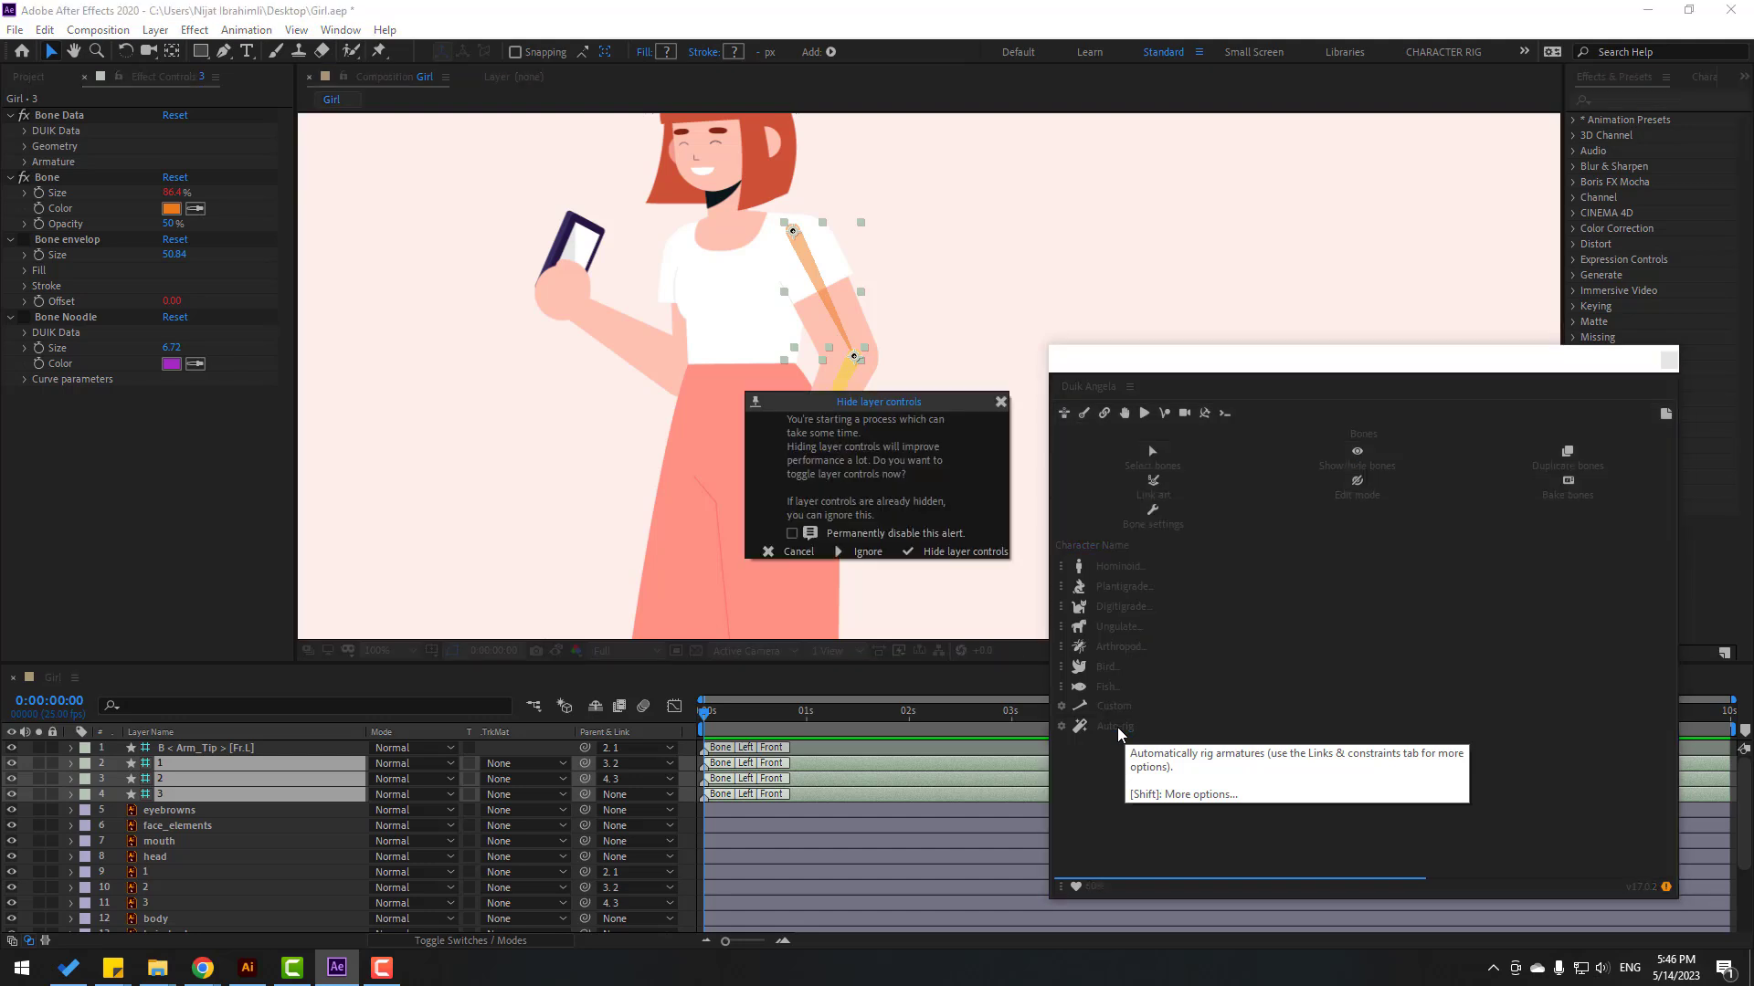
pyautogui.click(865, 553)
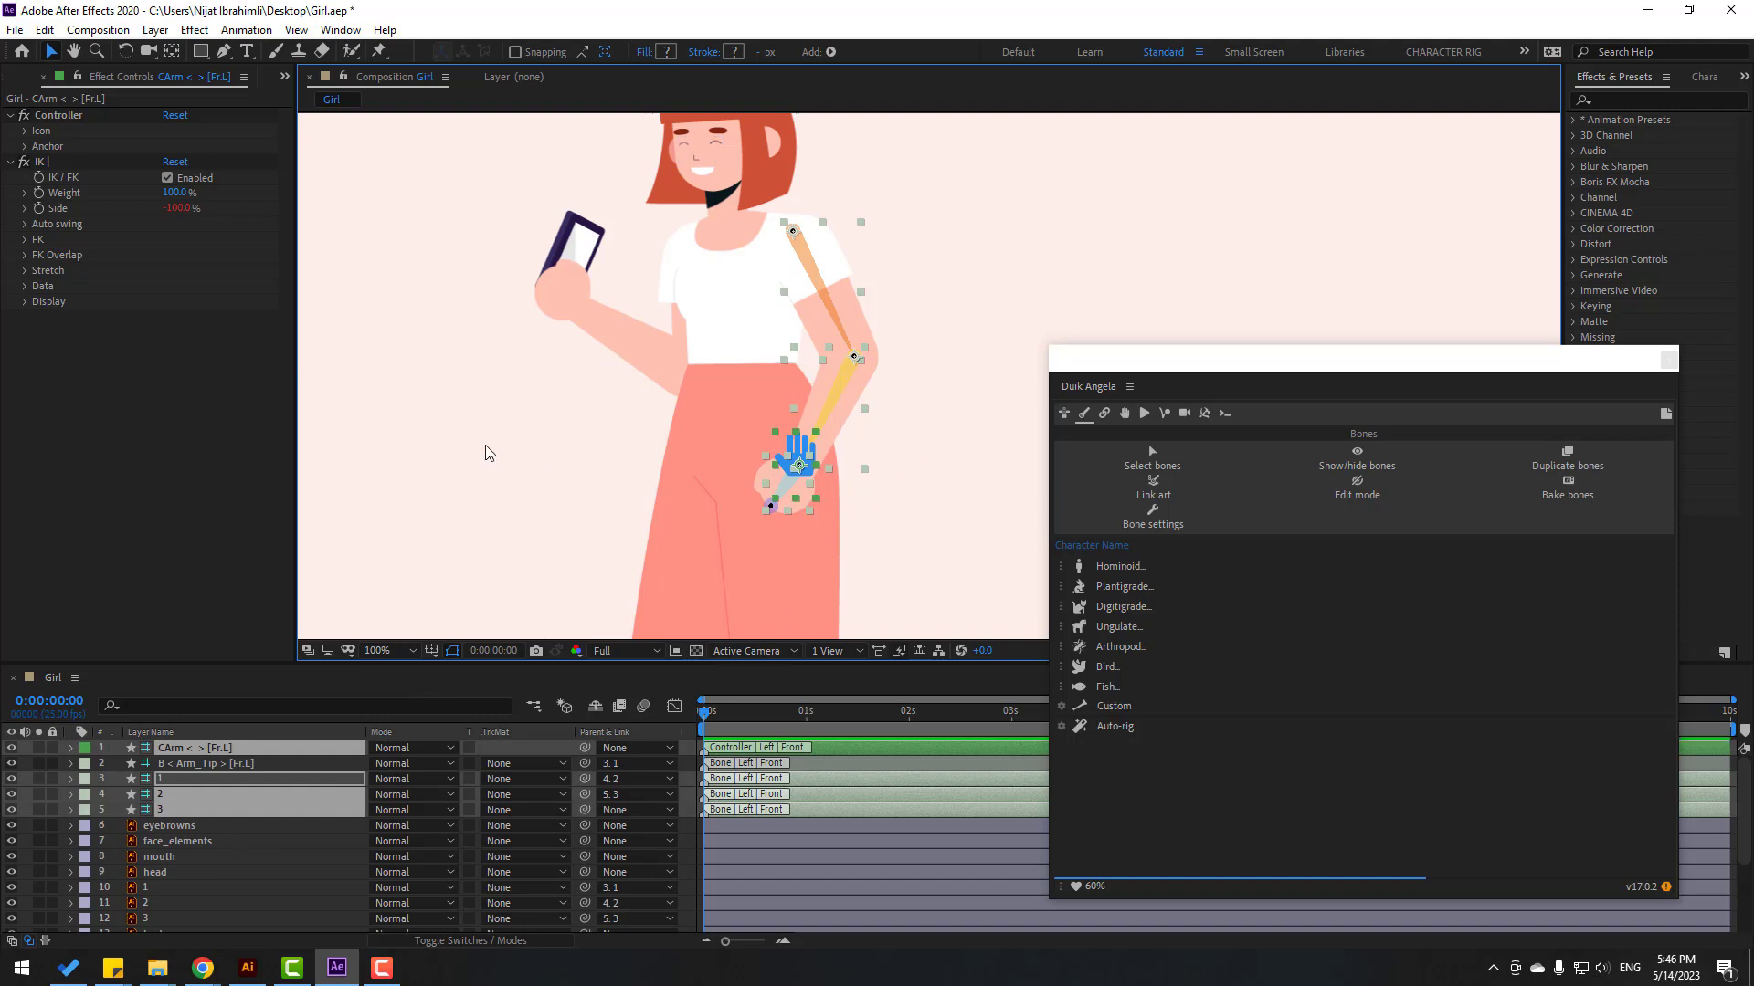
pyautogui.moveTo(799, 461); pyautogui.dragTo(838, 395)
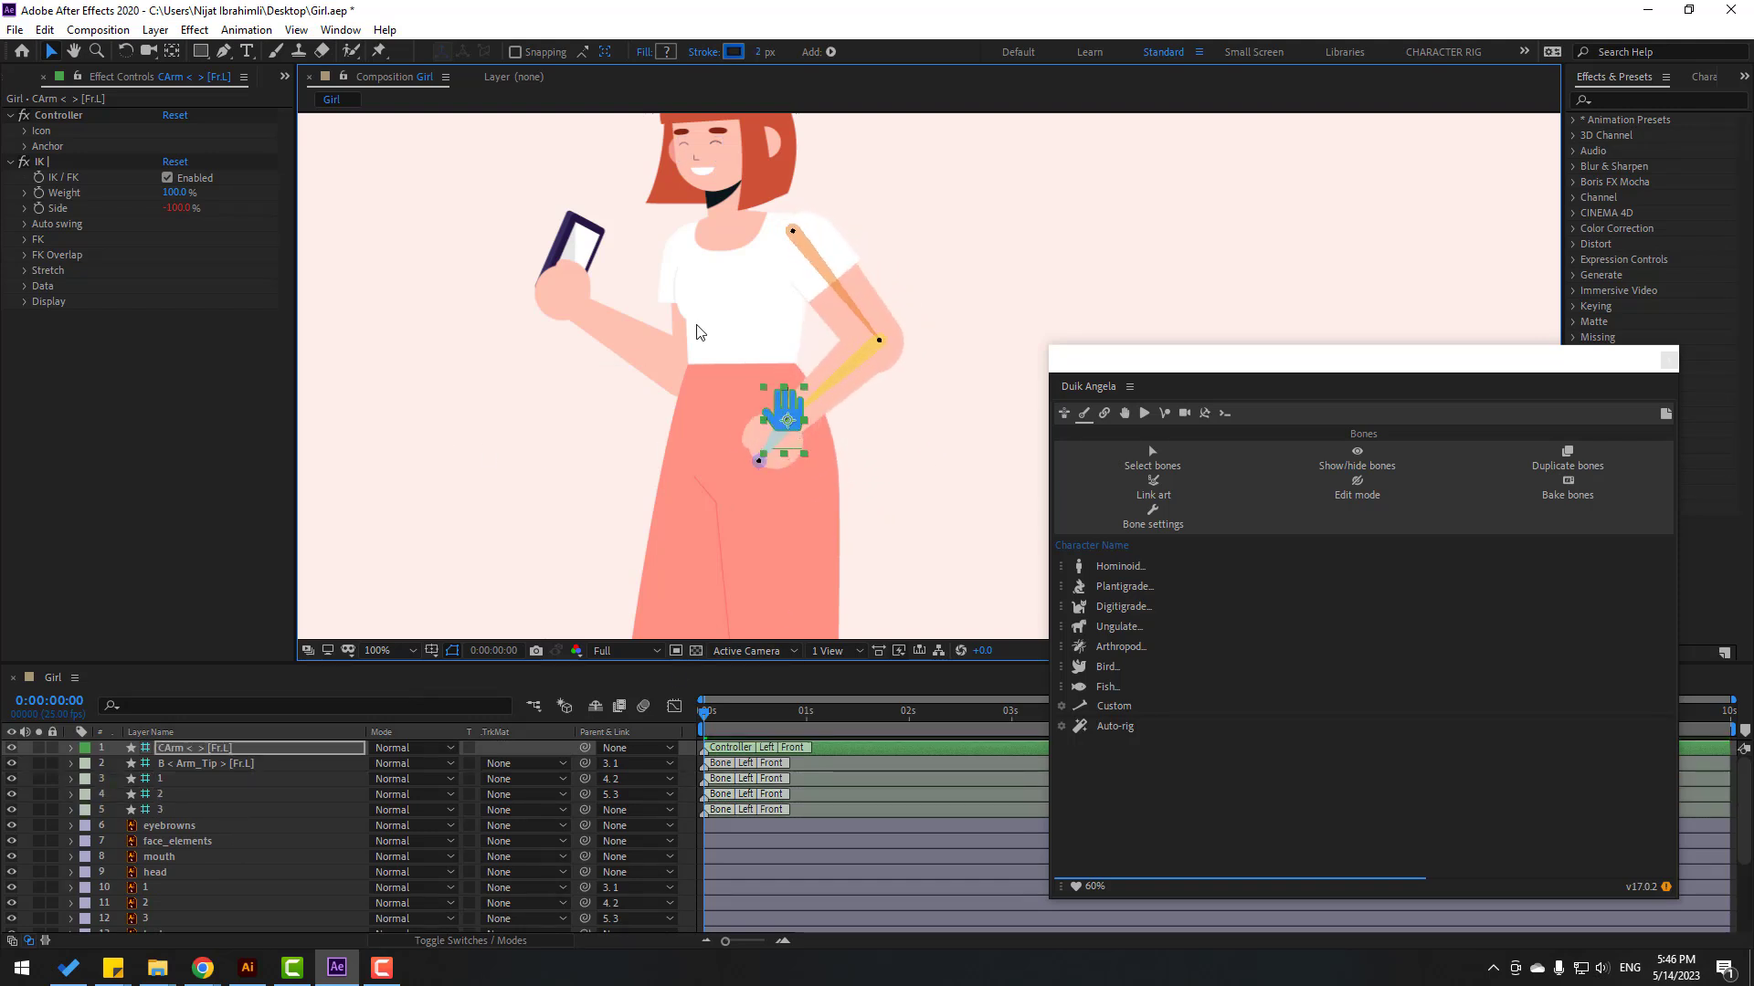
# Step: Offset the hand controller's icon to position 137.0, 0.0 beside the arm, and move the controller by its icon
pyautogui.click(24, 133)
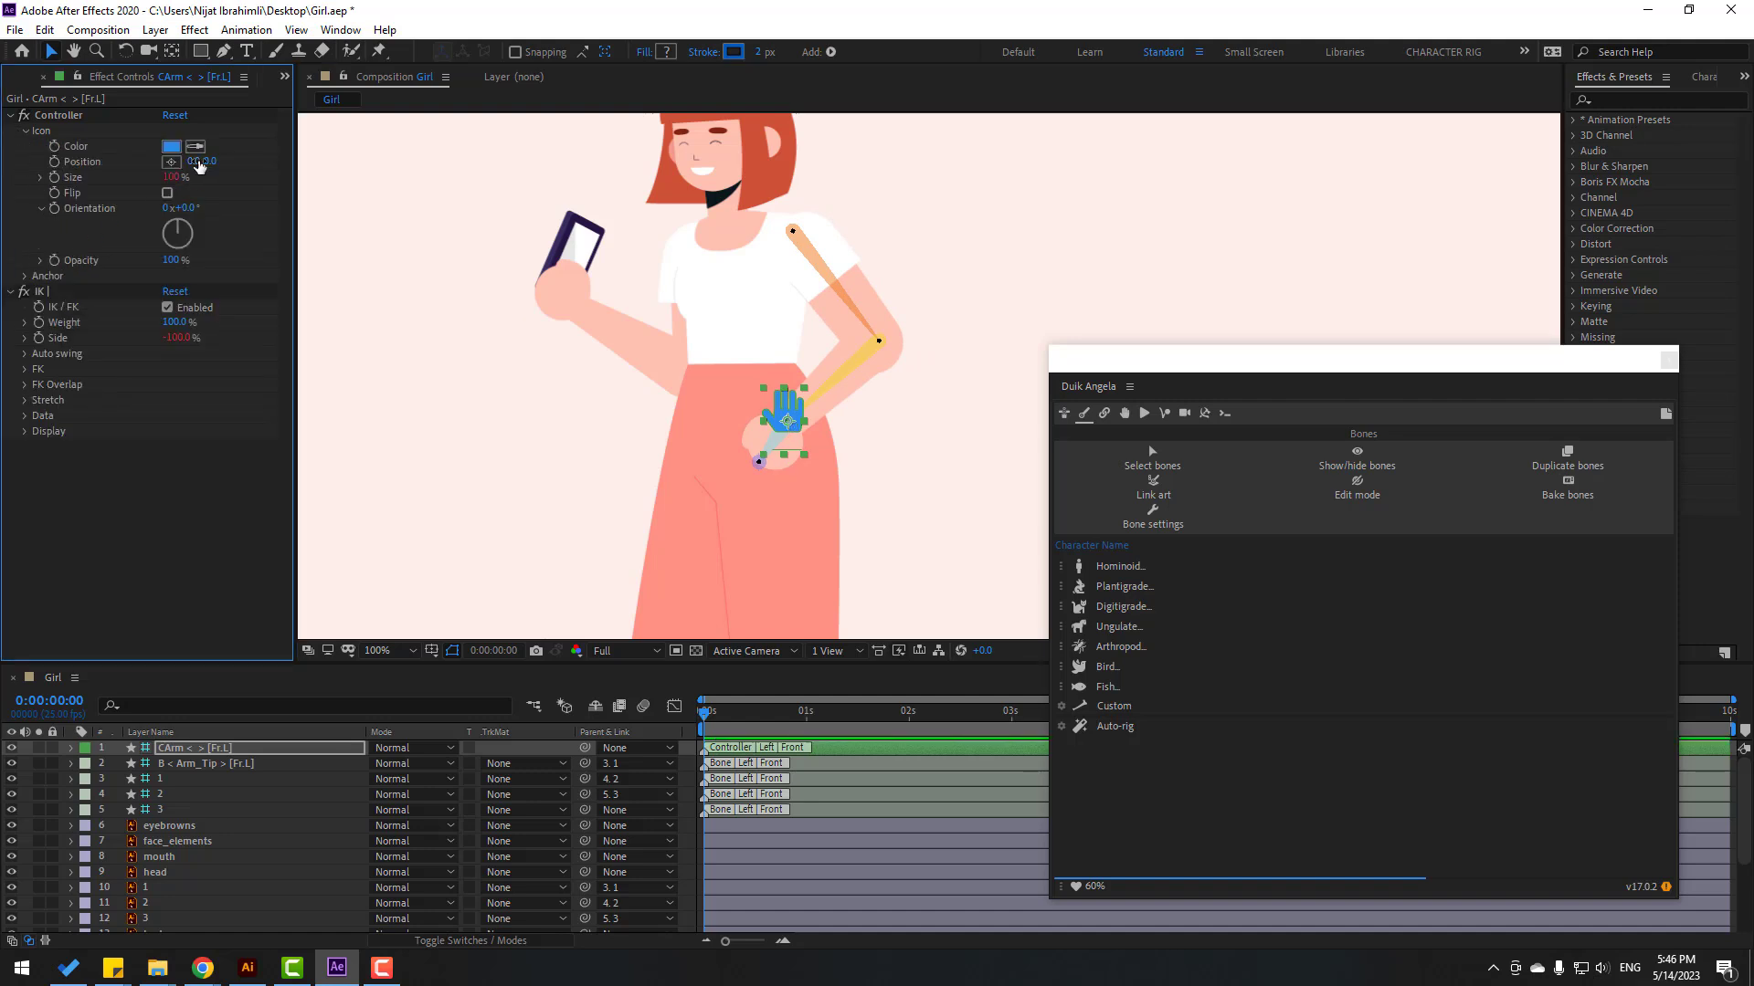
pyautogui.moveTo(199, 165); pyautogui.dragTo(327, 164)
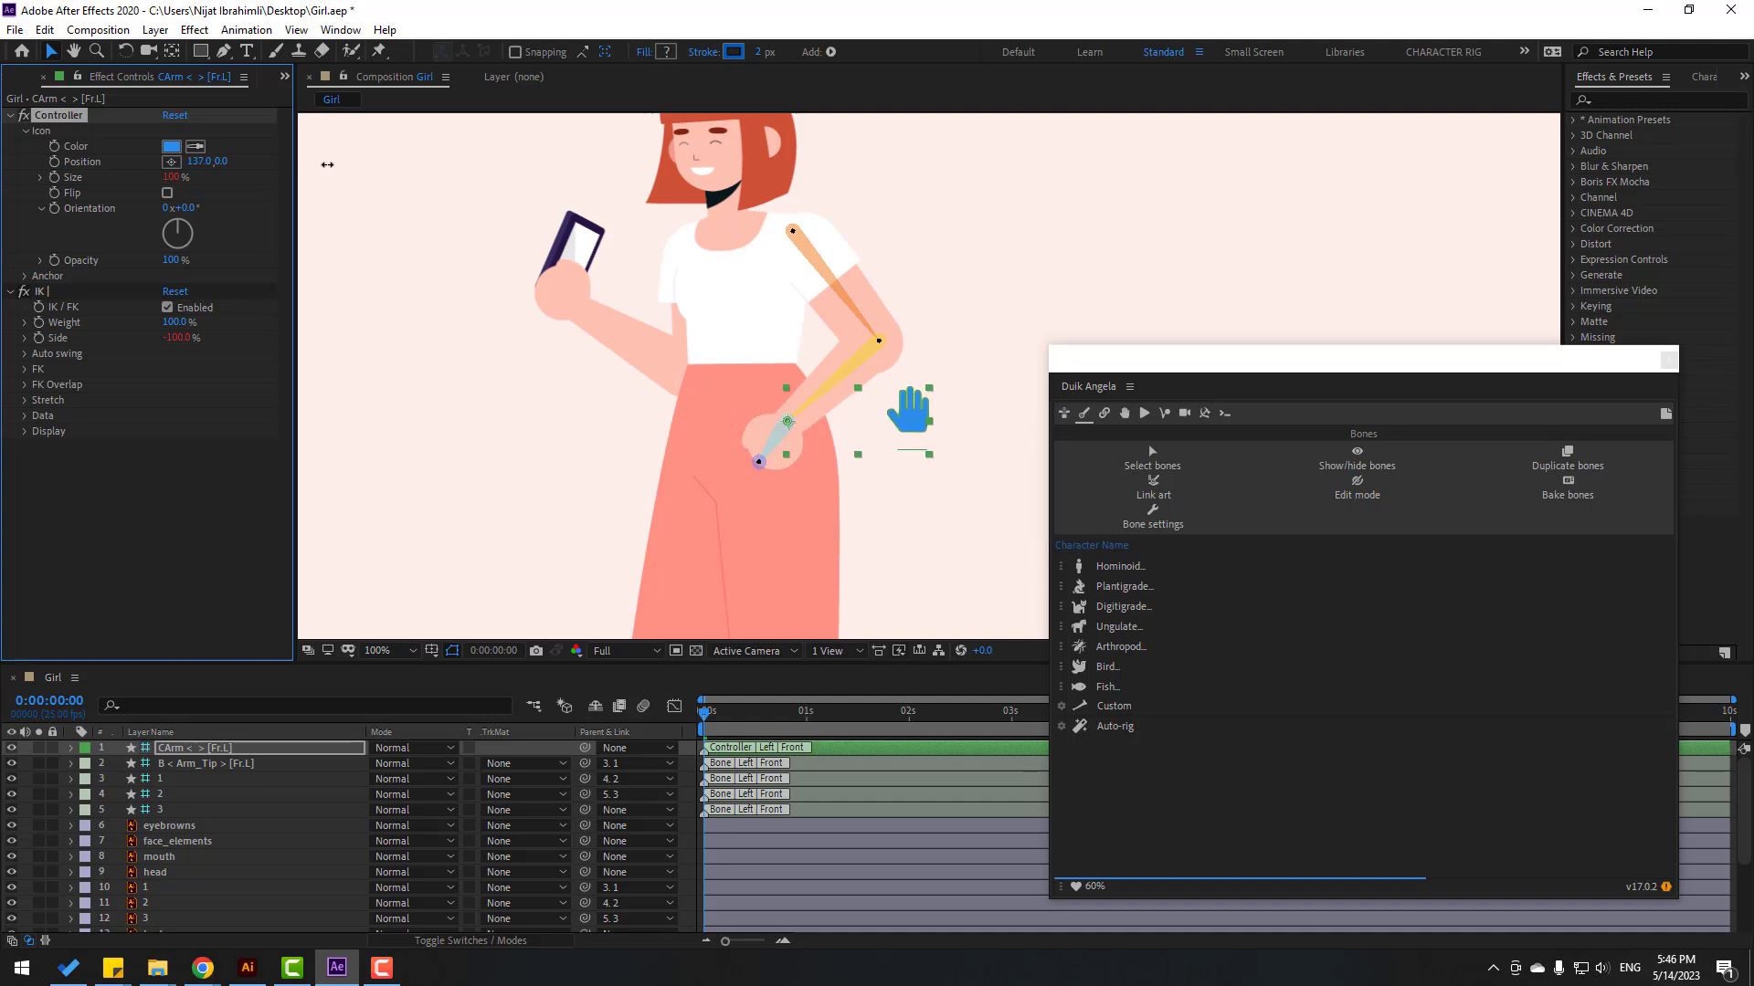
pyautogui.moveTo(909, 401)
pyautogui.mouseDown()
pyautogui.moveTo(971, 365)
pyautogui.moveTo(926, 375)
pyautogui.moveTo(910, 435)
pyautogui.mouseUp()
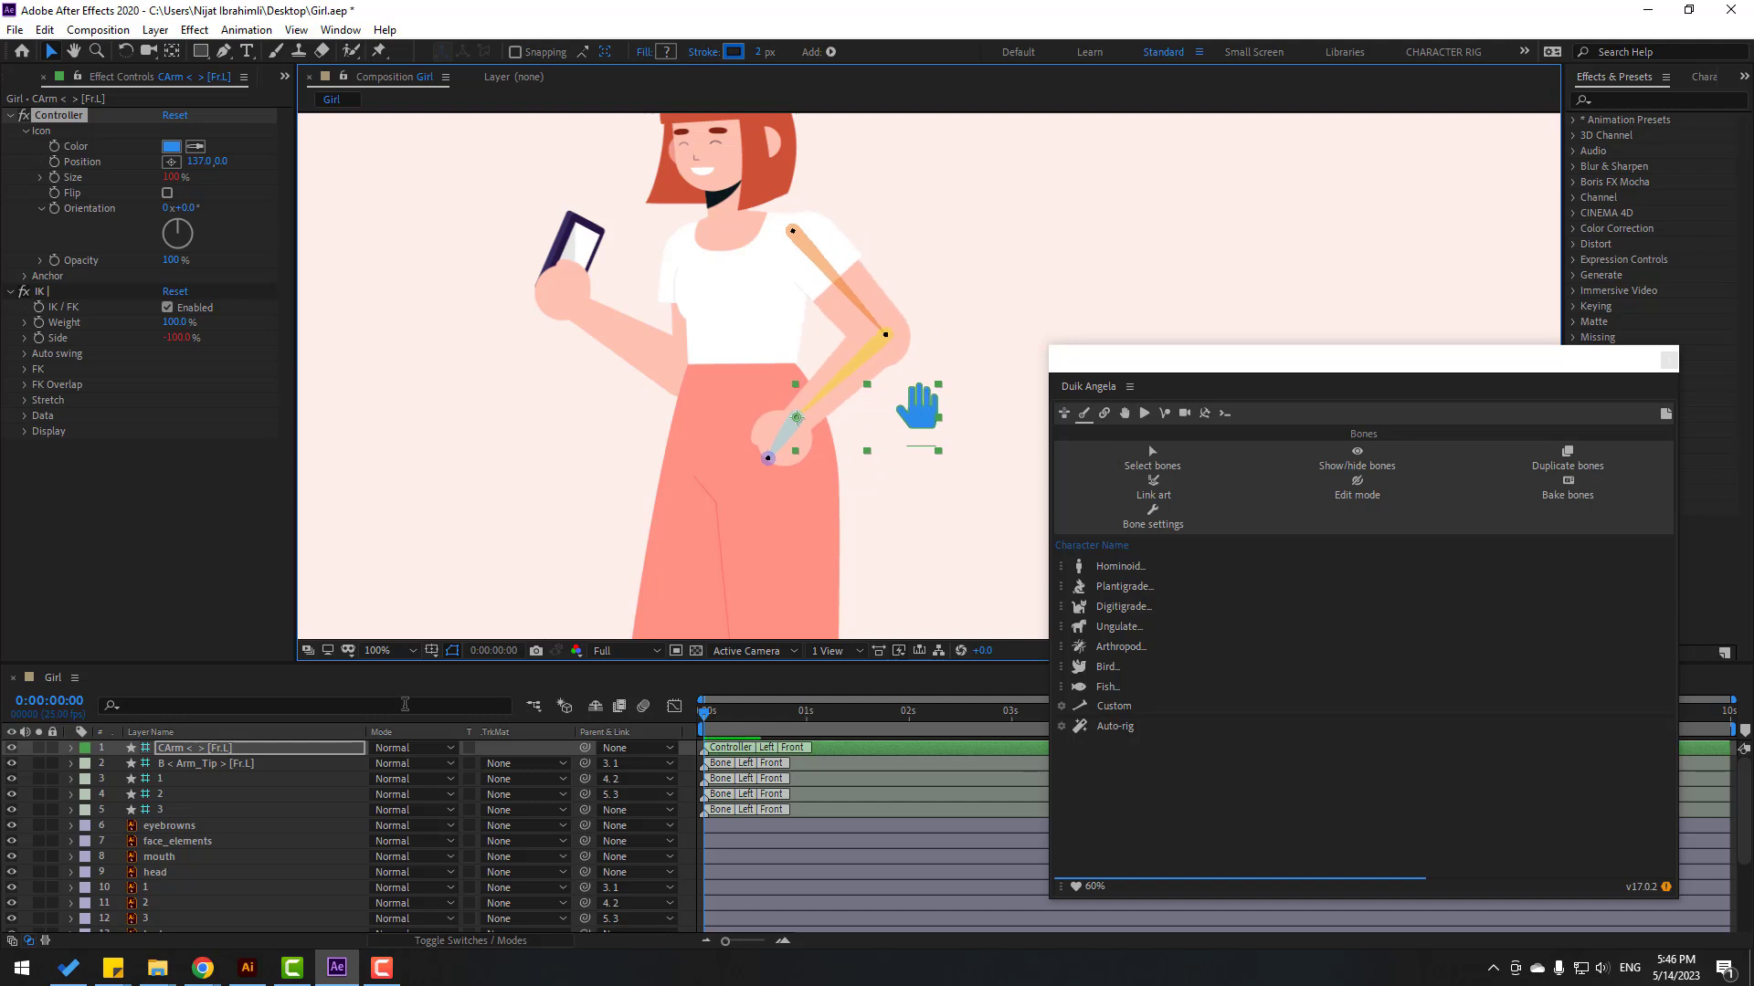
# Step: Animate the arm controller's Position with keyframes at 1059.0, 433.0, then 984.0, 433.0, then 1095.0, 436.0 at 0:00:01:19, and preview the motion
pyautogui.click(215, 752)
pyautogui.press('p')
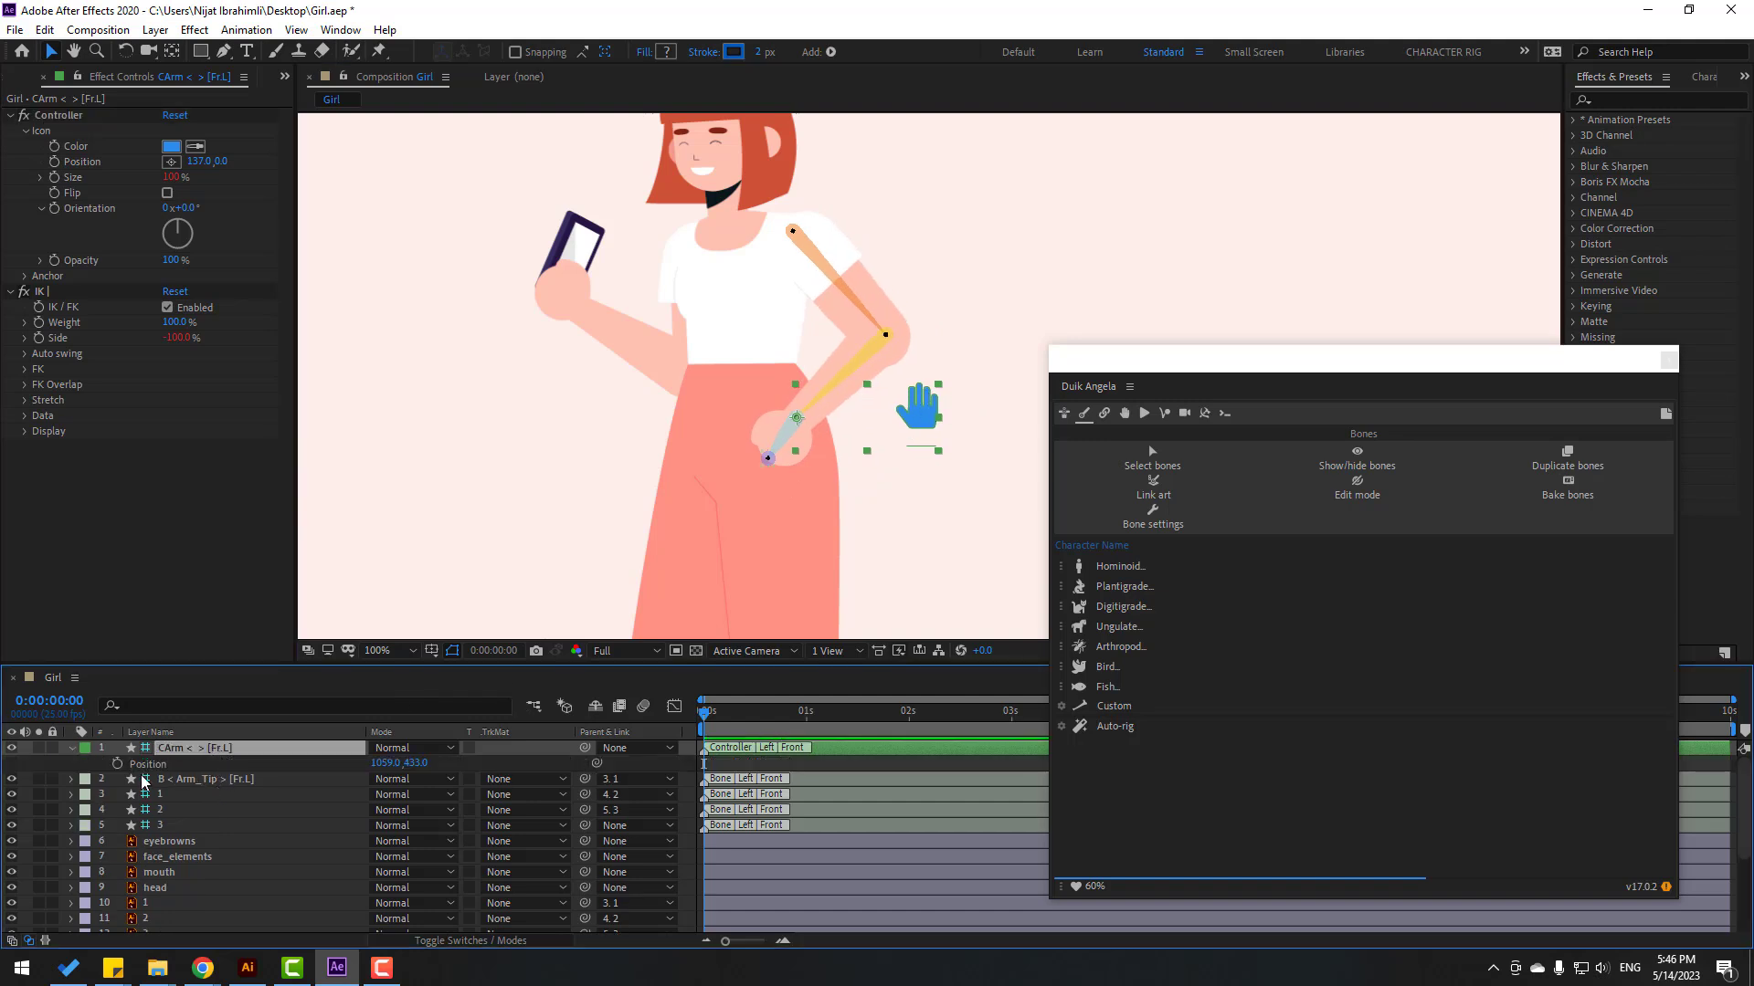
pyautogui.click(118, 764)
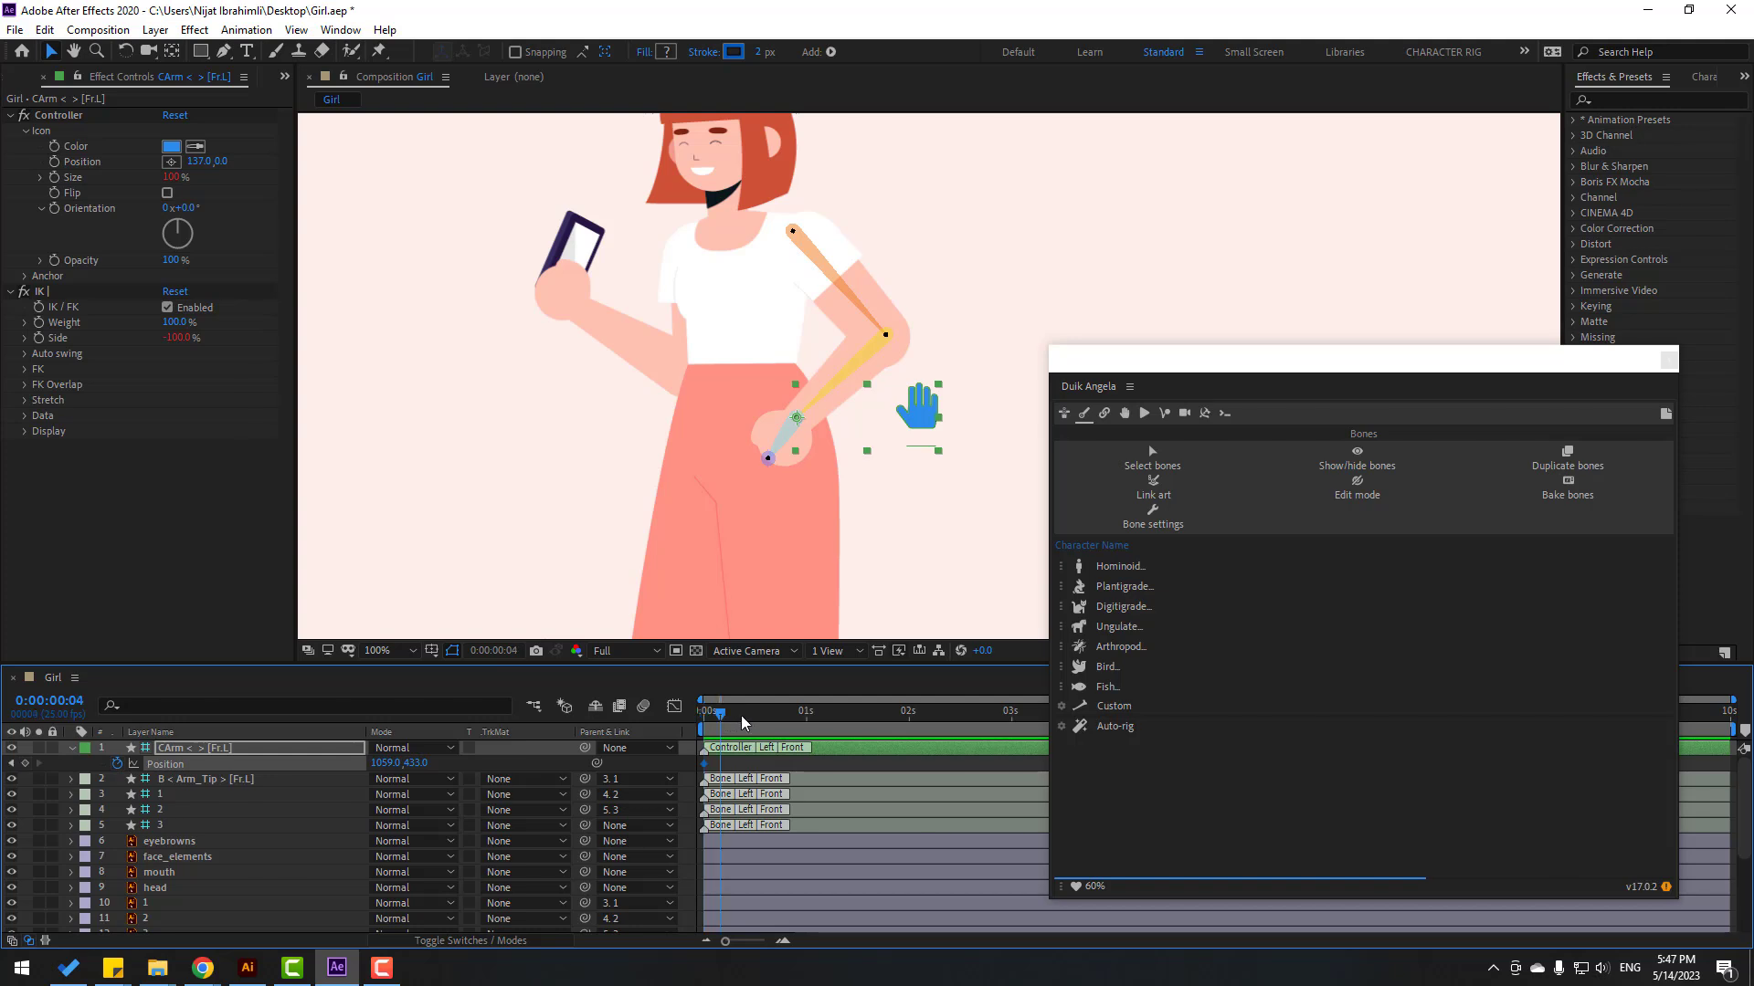
pyautogui.moveTo(741, 722); pyautogui.dragTo(781, 715)
pyautogui.moveTo(888, 423); pyautogui.dragTo(819, 423)
pyautogui.moveTo(804, 713); pyautogui.dragTo(884, 713)
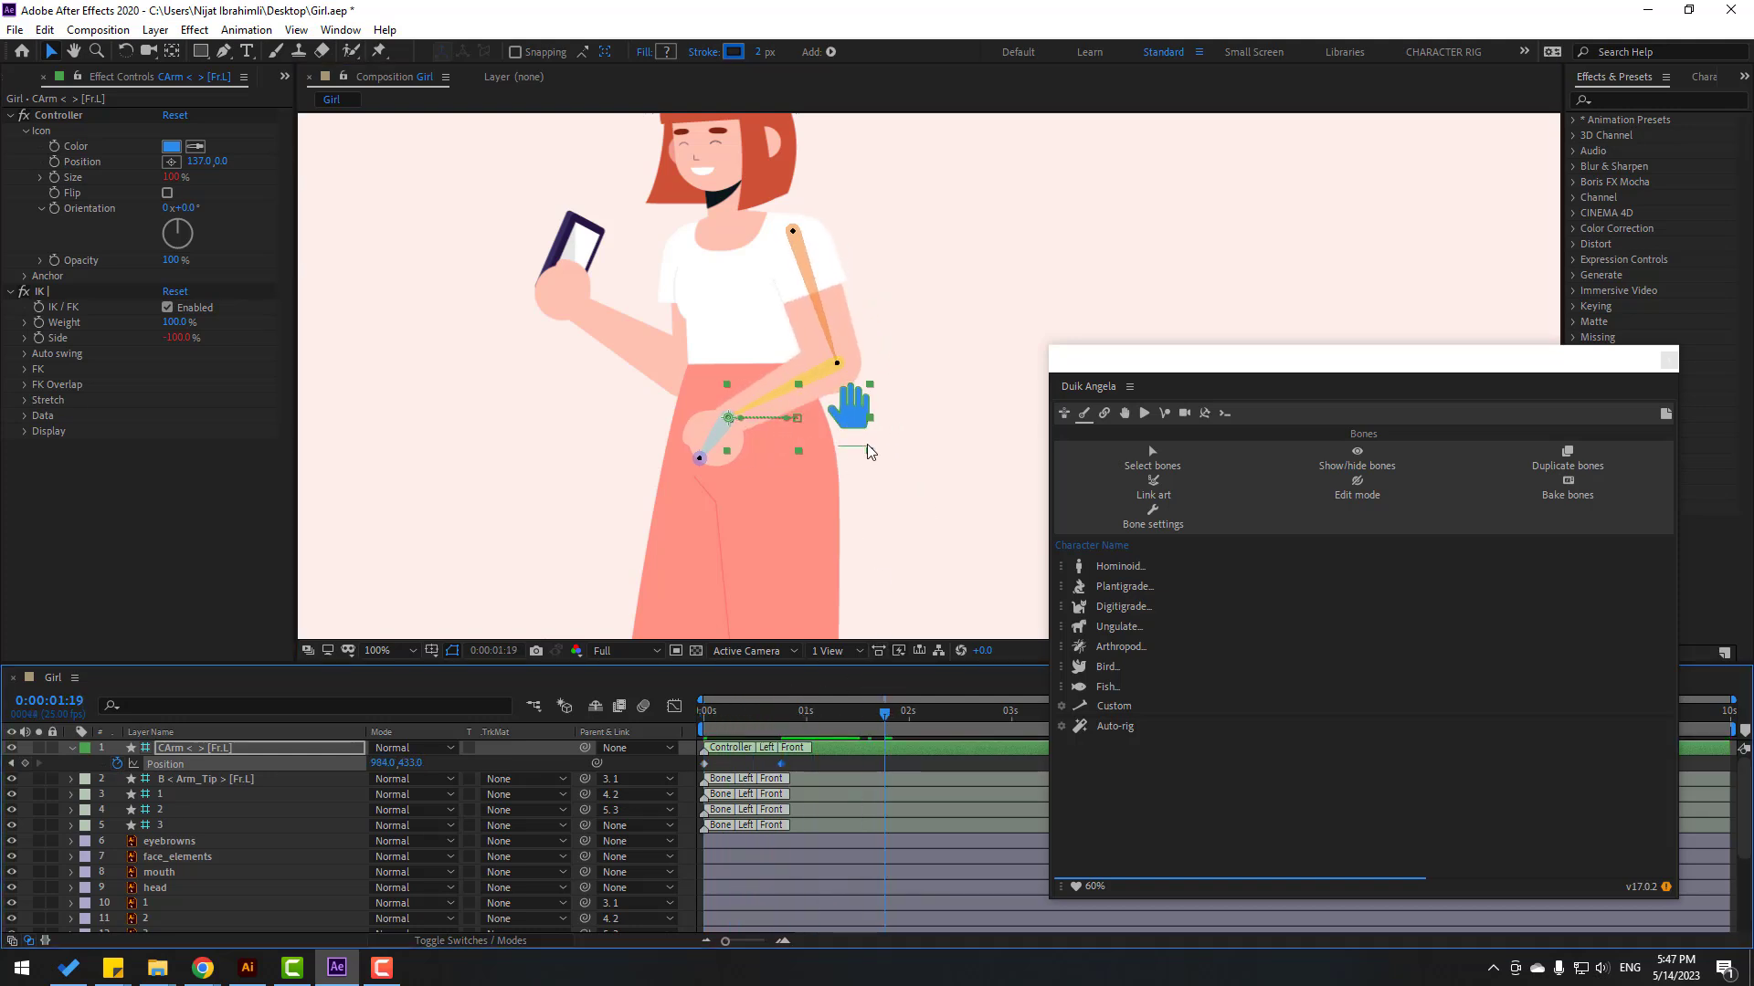
pyautogui.moveTo(849, 411); pyautogui.dragTo(951, 414)
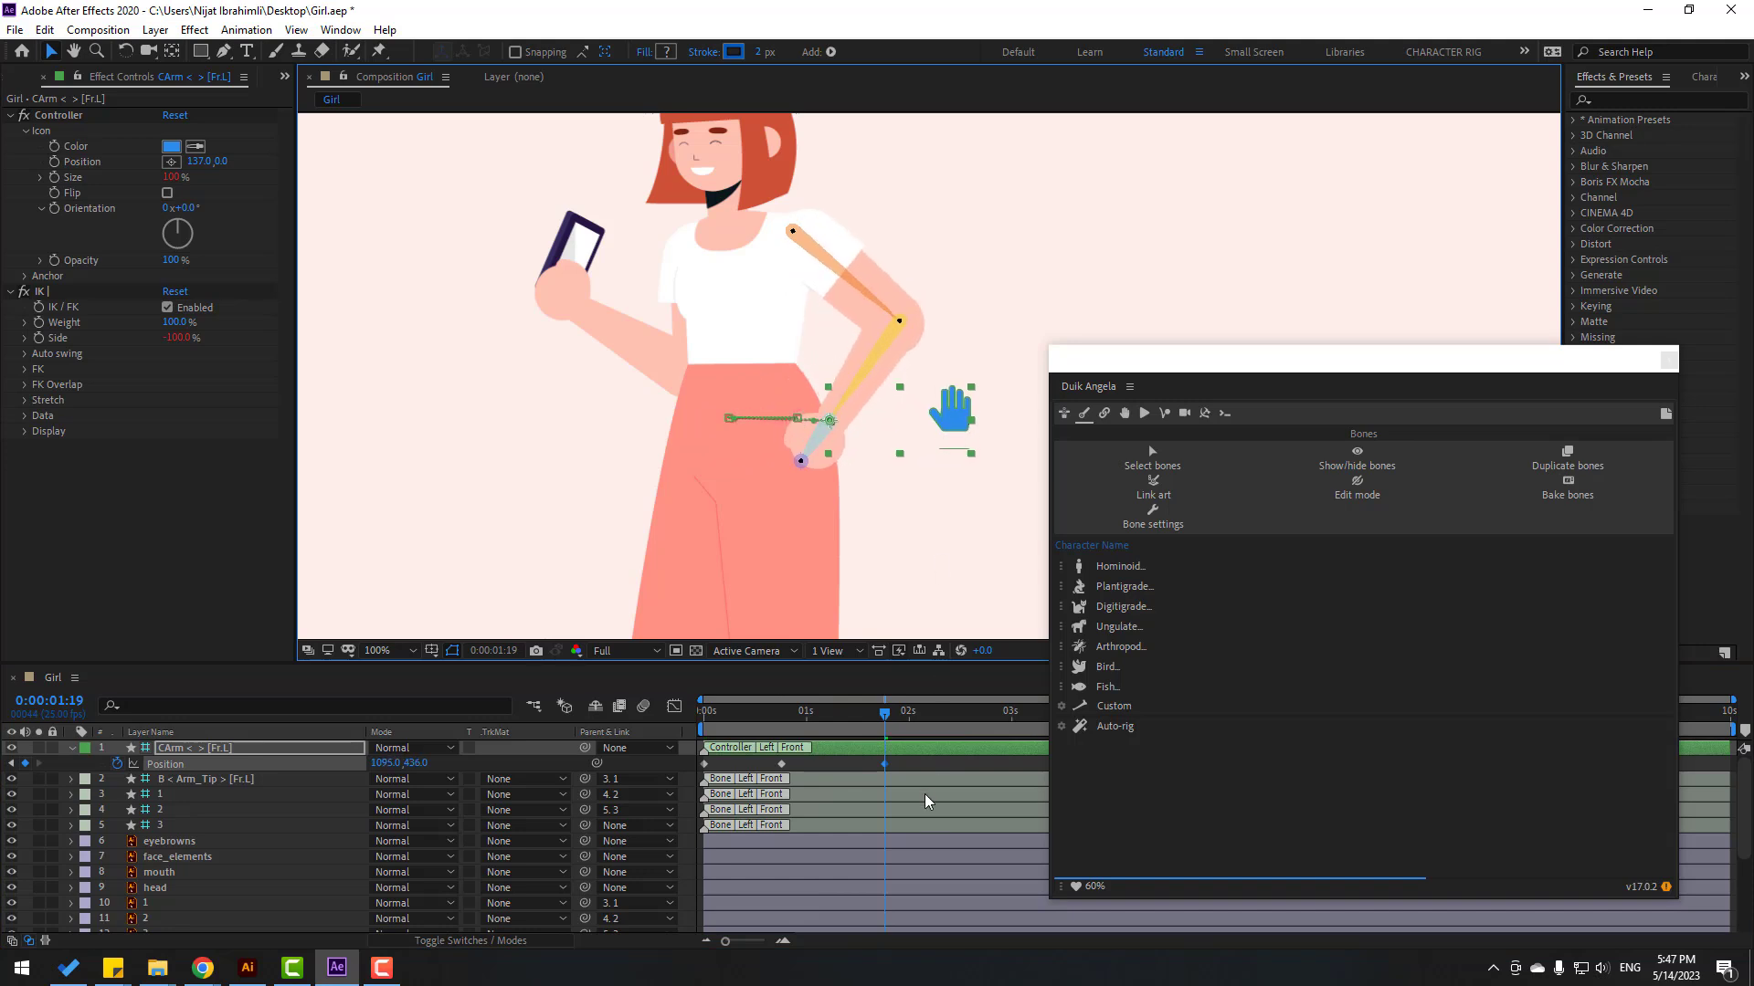
pyautogui.press('space')
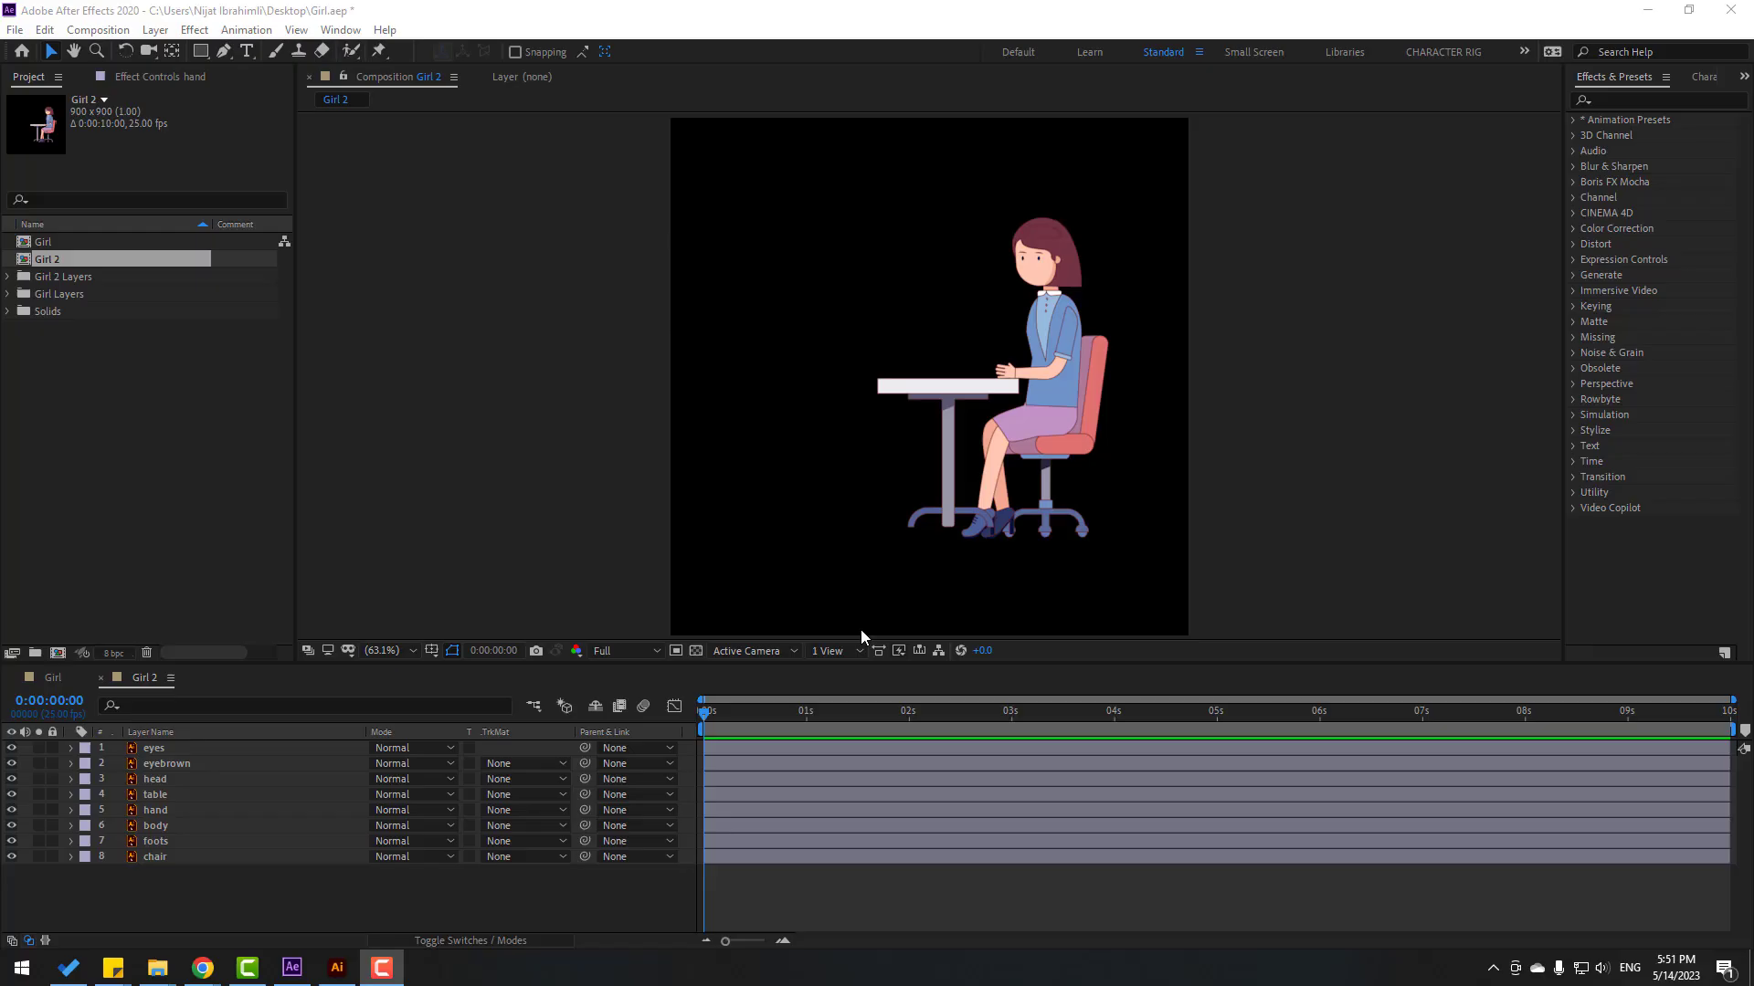
# Step: Isolate the seated girl's arm in the Girl 2 composition by soloing the hand layer
pyautogui.click(1073, 350)
pyautogui.click(1072, 347)
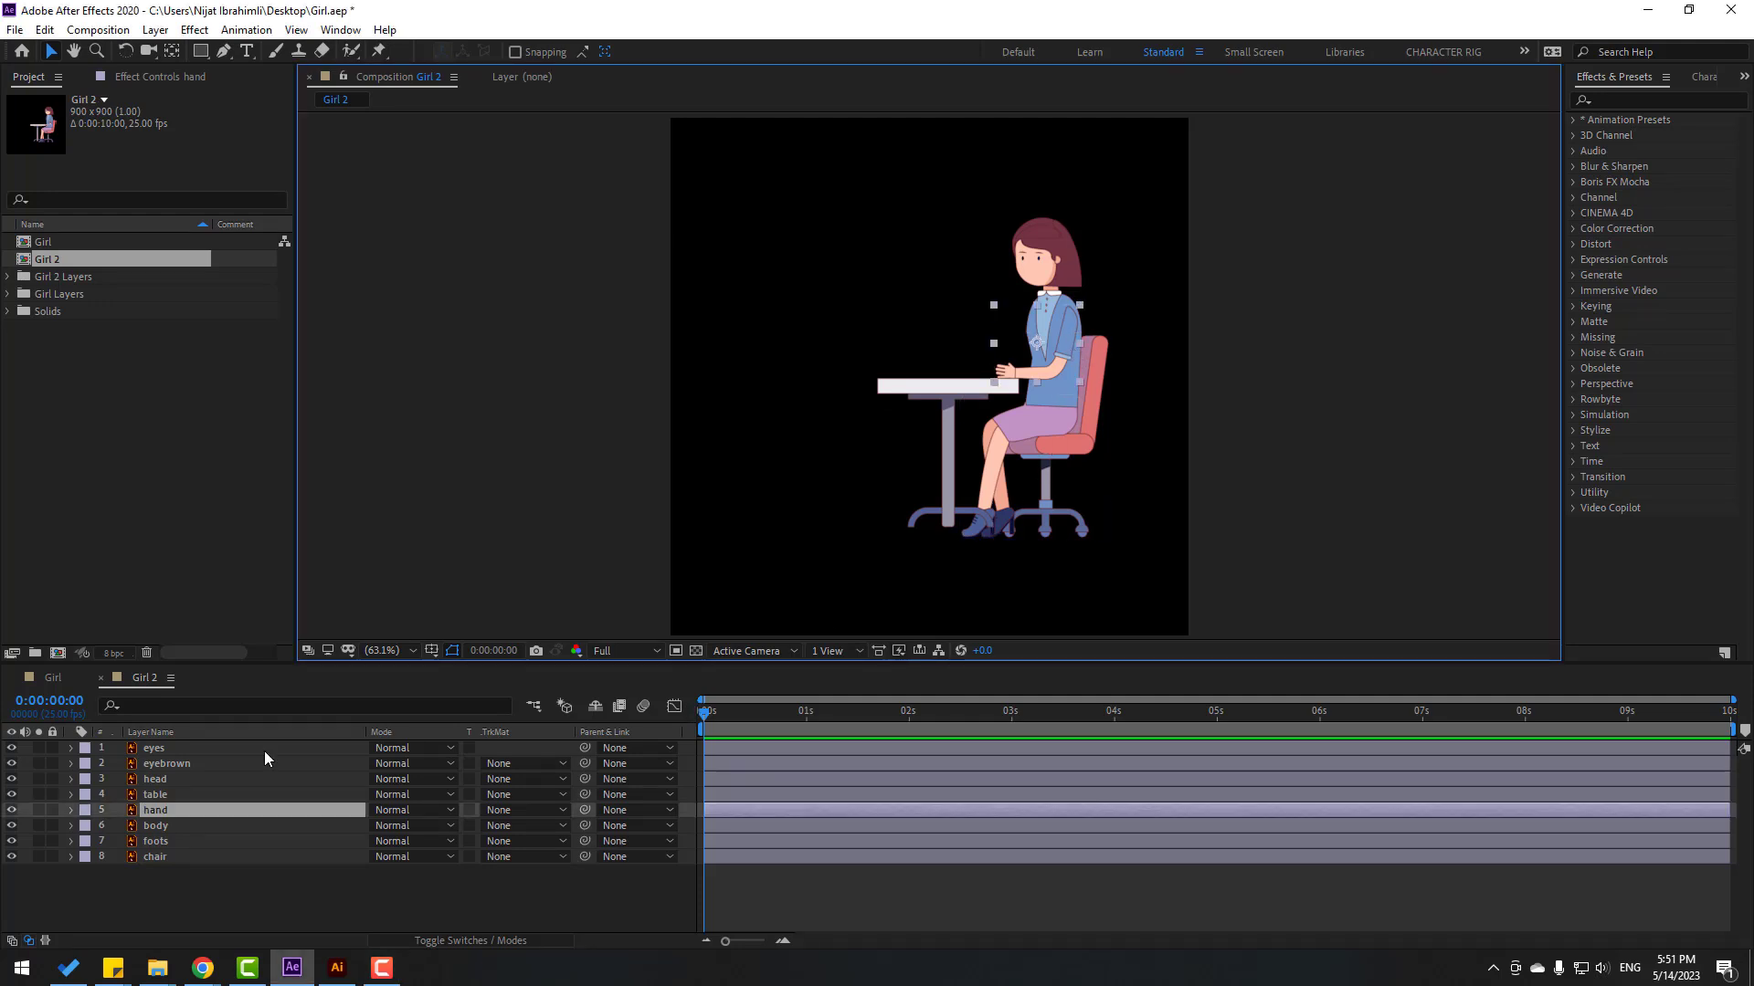
pyautogui.click(38, 810)
pyautogui.scroll(5, 1370, 365)
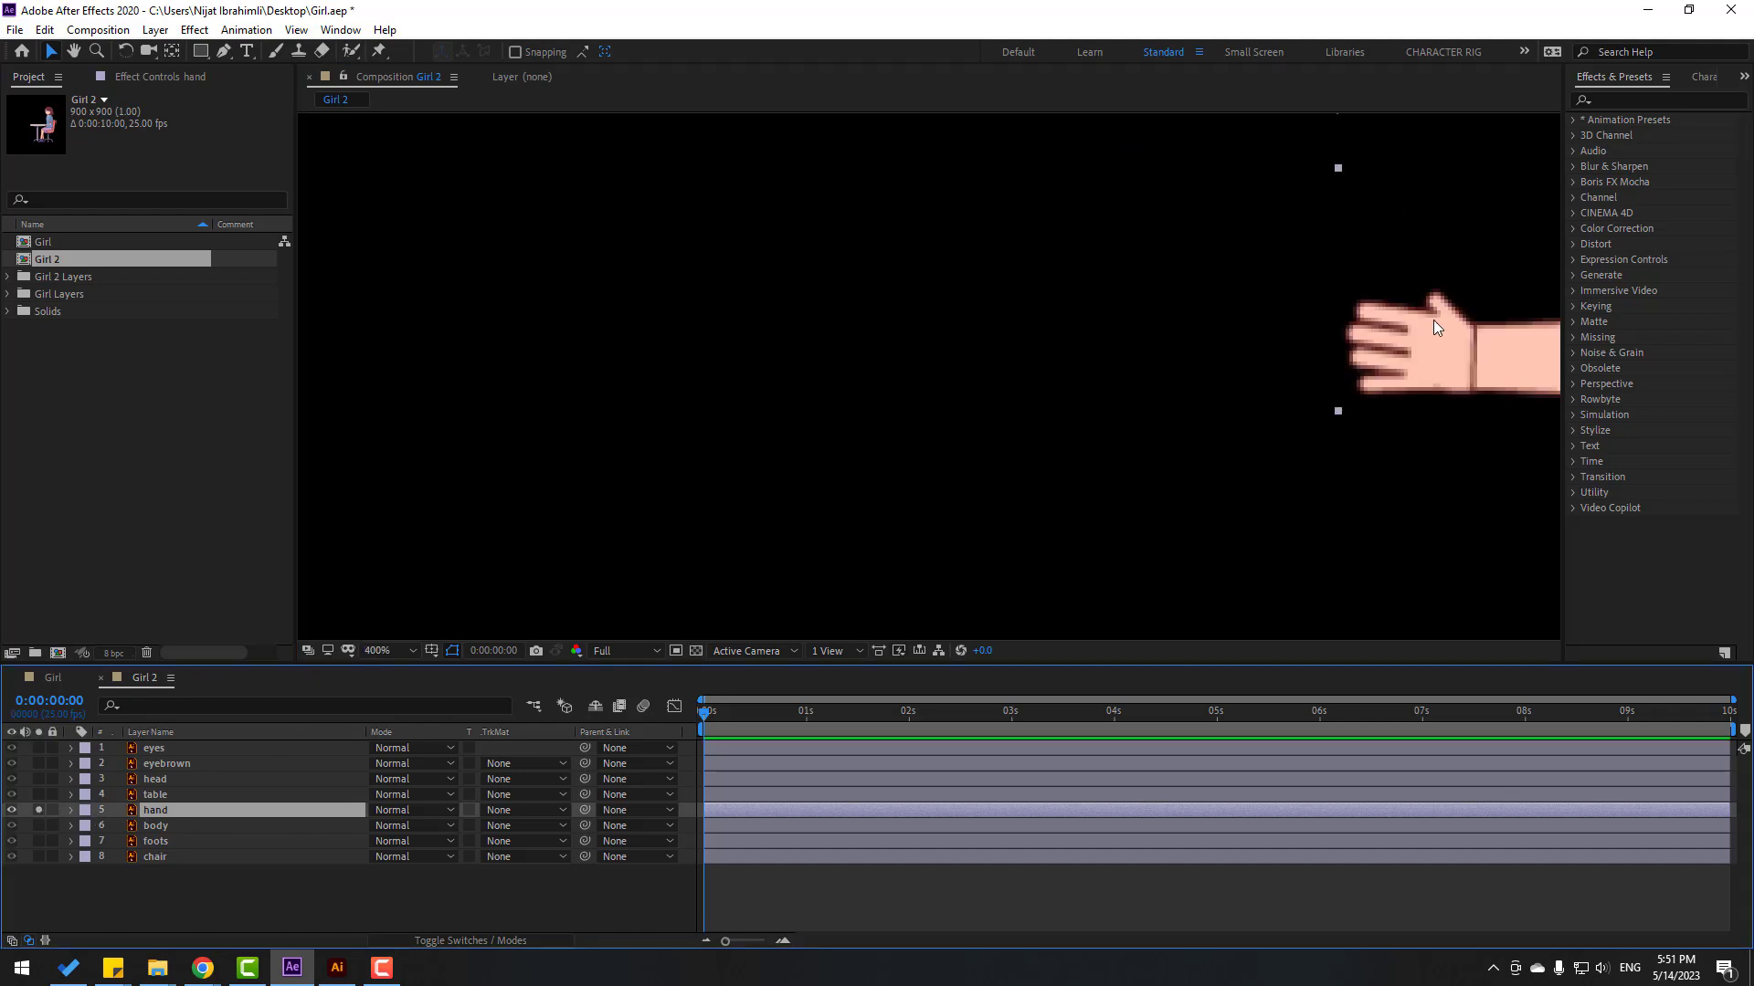
pyautogui.moveTo(1429, 324); pyautogui.dragTo(802, 437)
pyautogui.scroll(-2, 802, 436)
pyautogui.press('v')
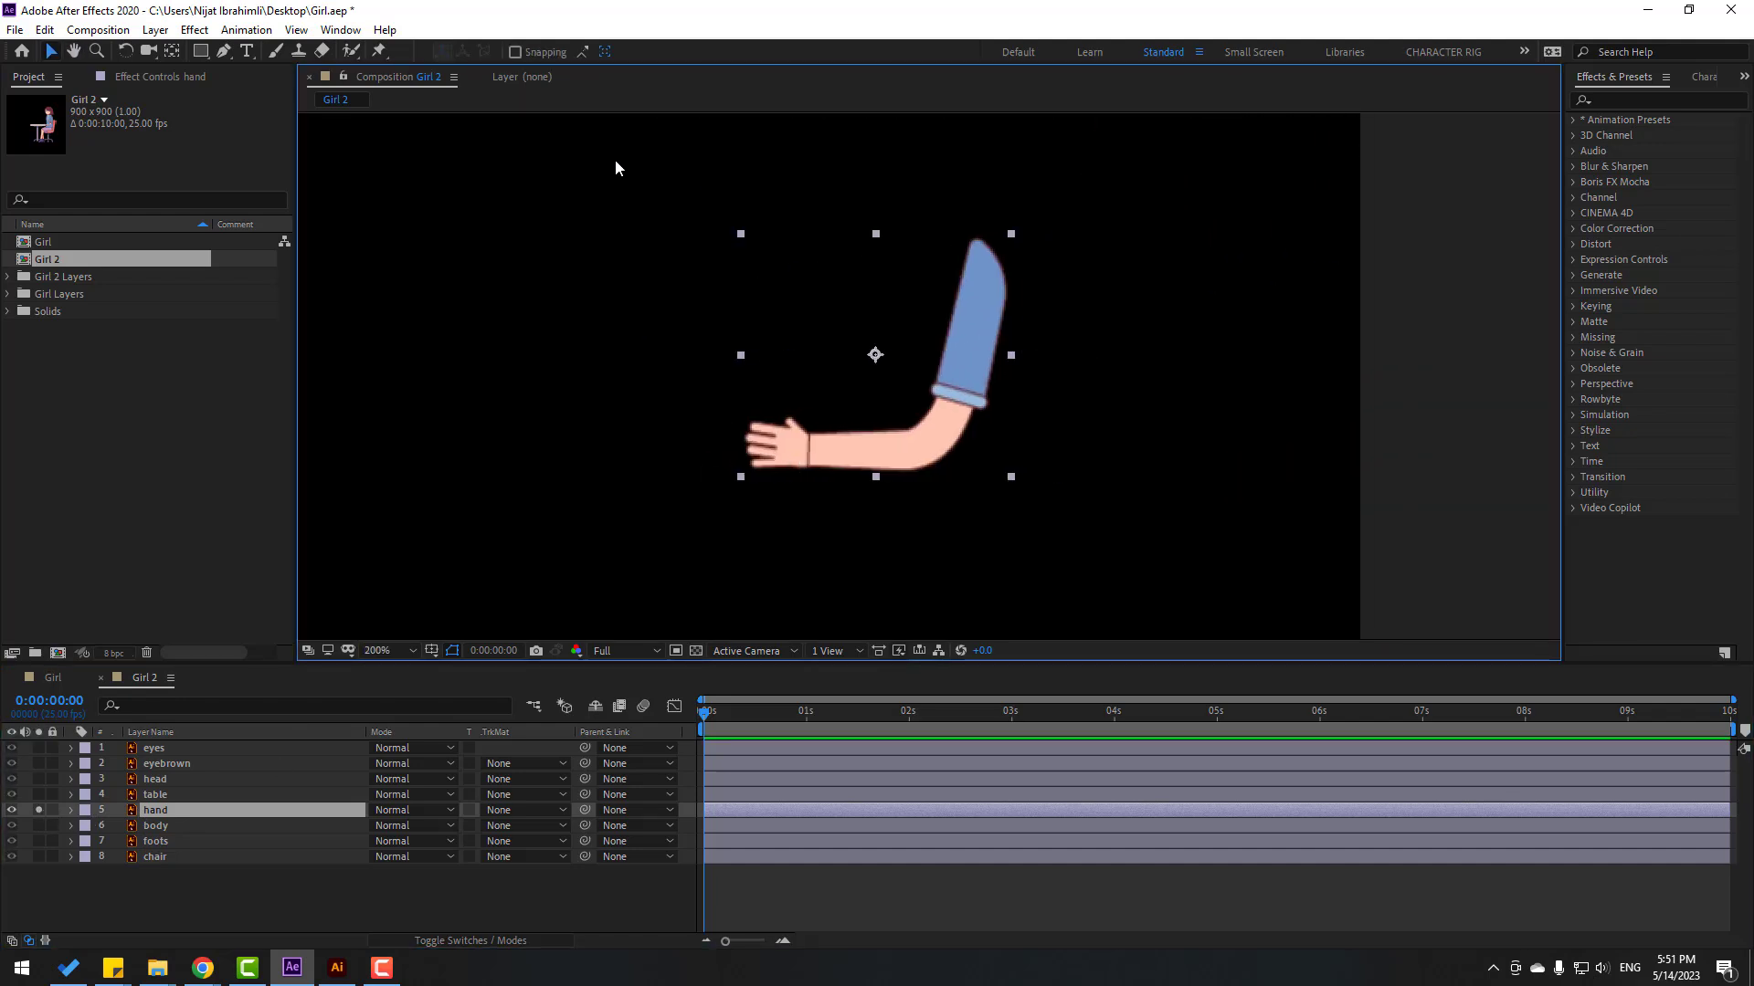
# Step: Place three puppet pins on the hand layer: at the shoulder, just below the sleeve cuff and on the hand
pyautogui.click(380, 53)
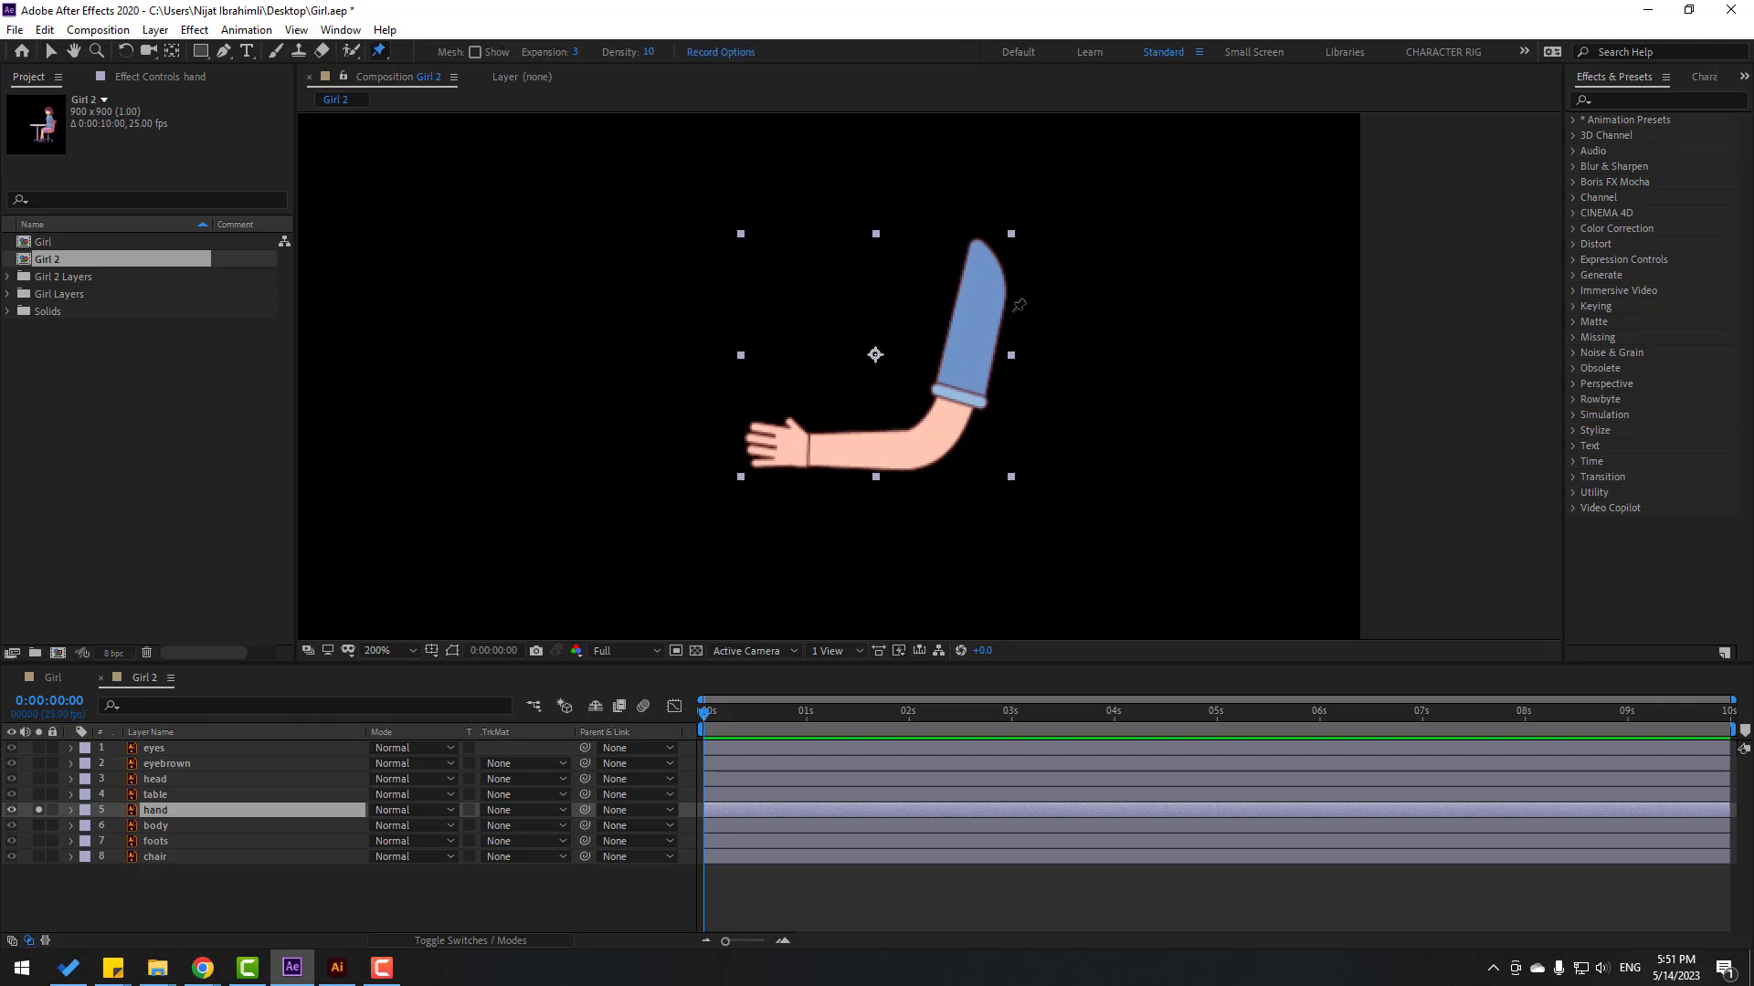
pyautogui.click(982, 255)
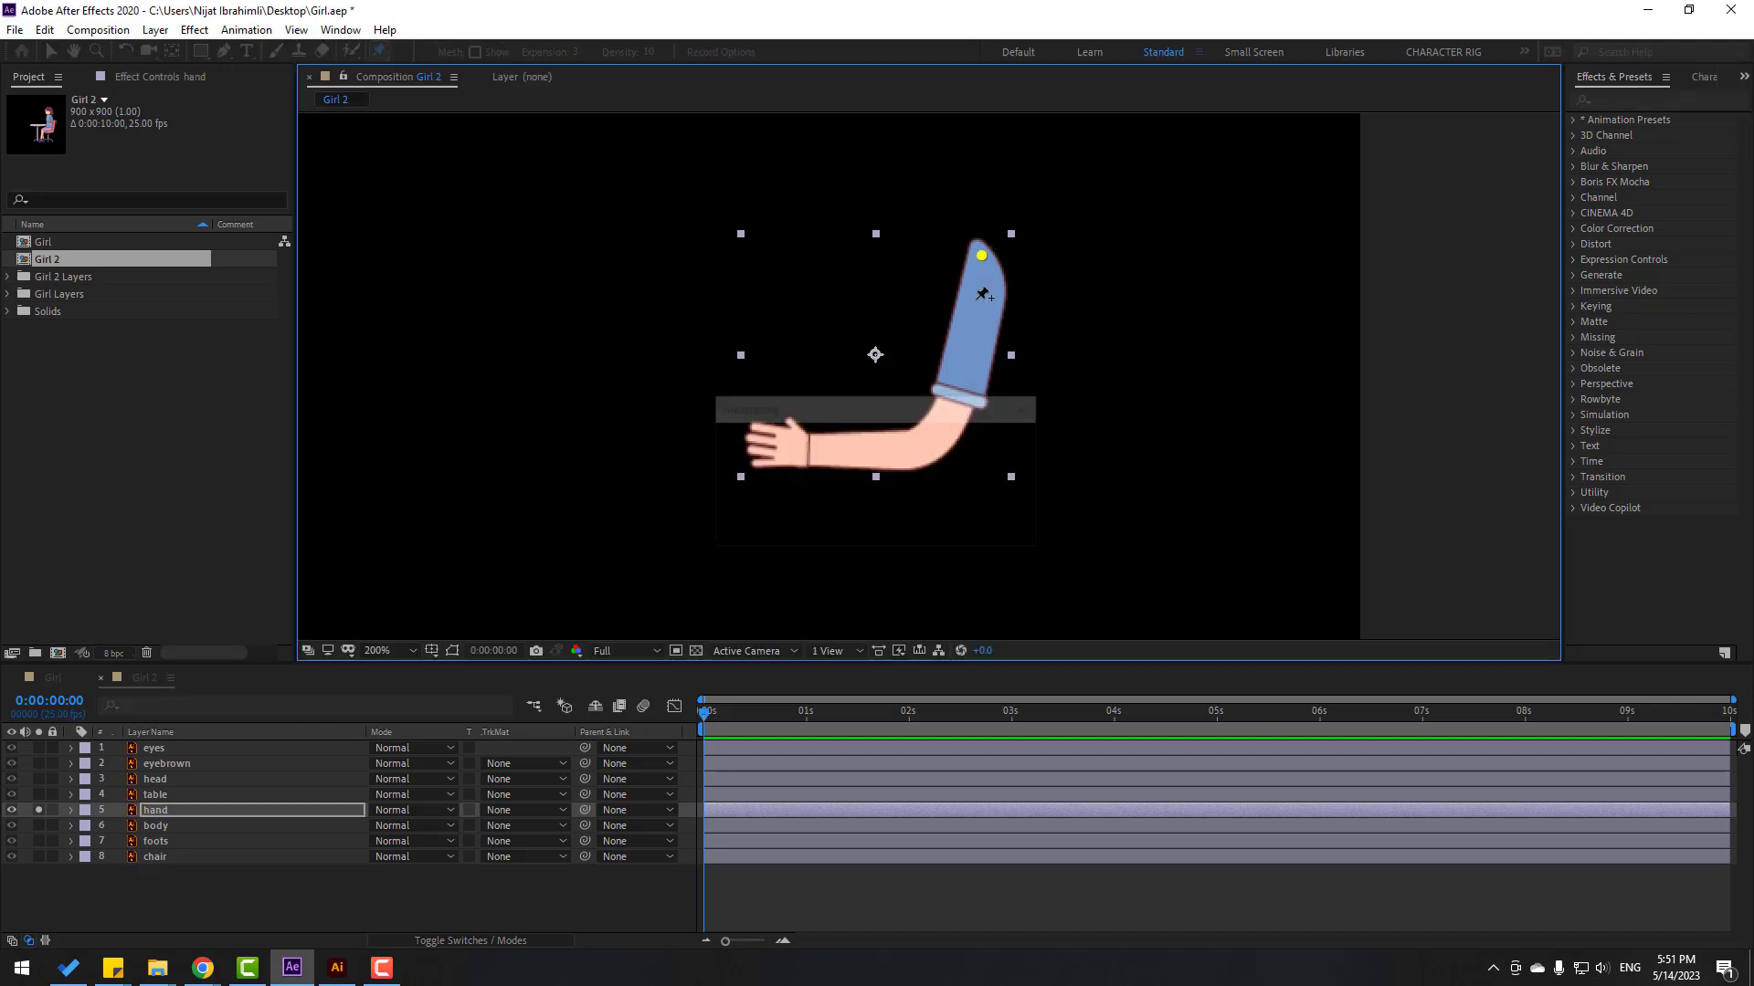
pyautogui.click(954, 406)
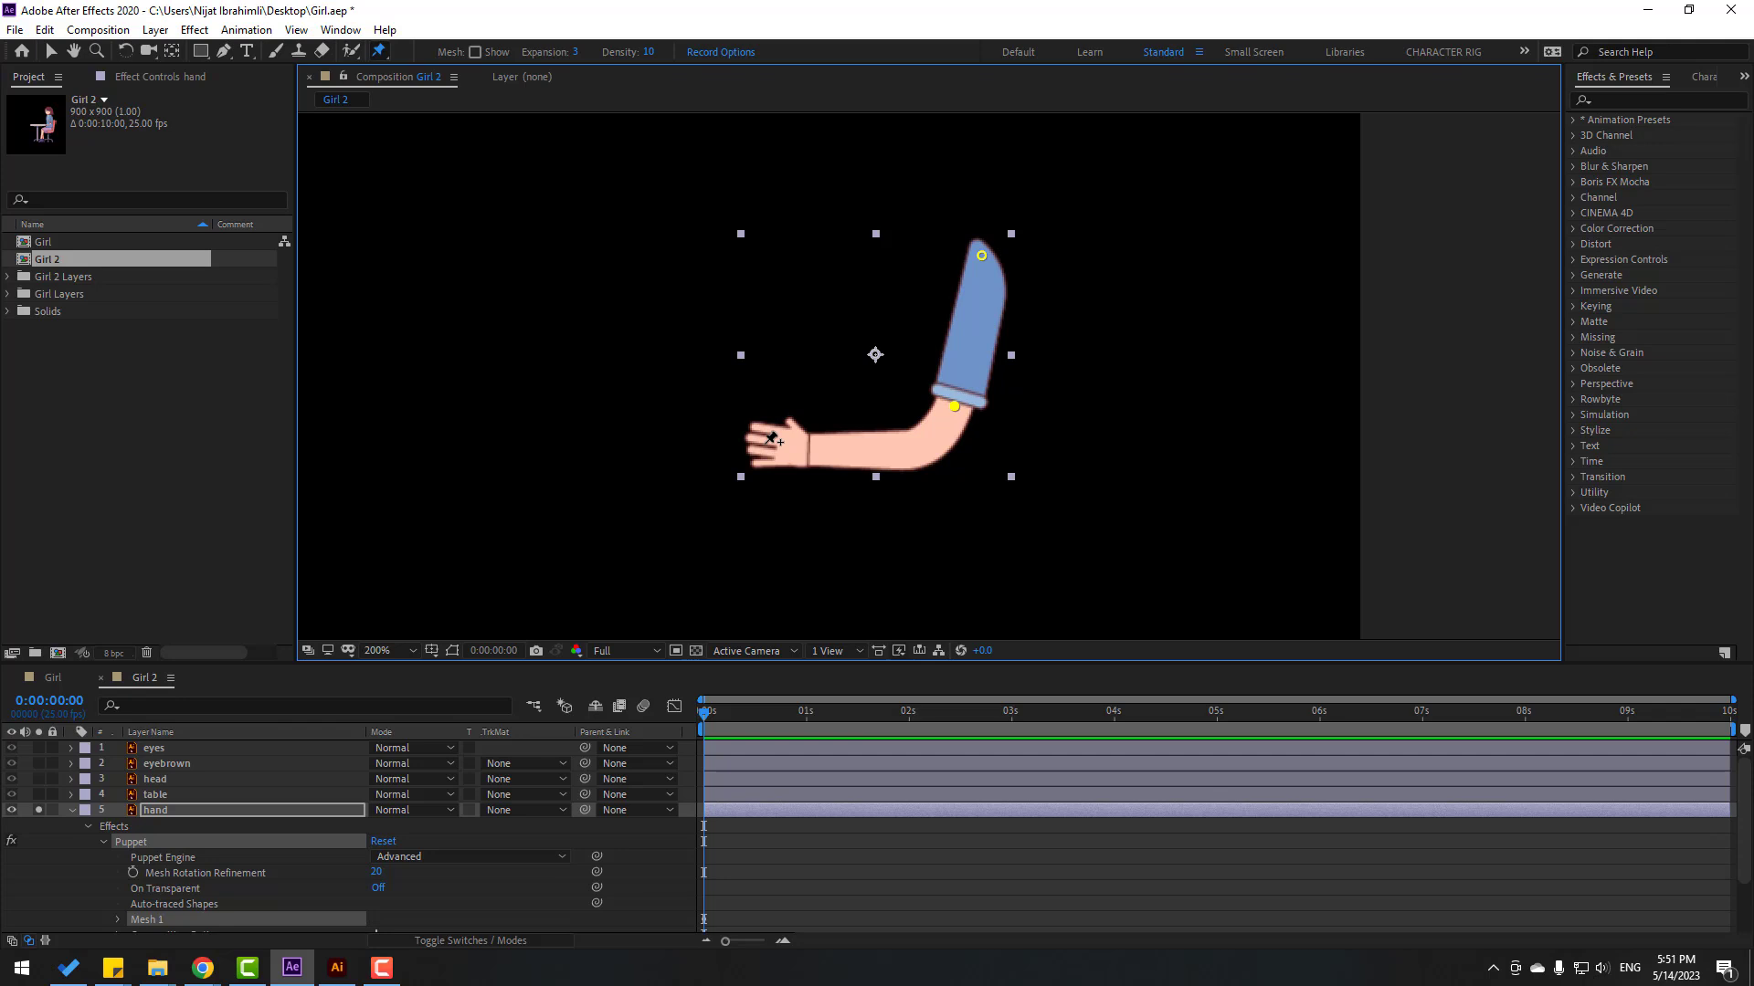
pyautogui.click(53, 52)
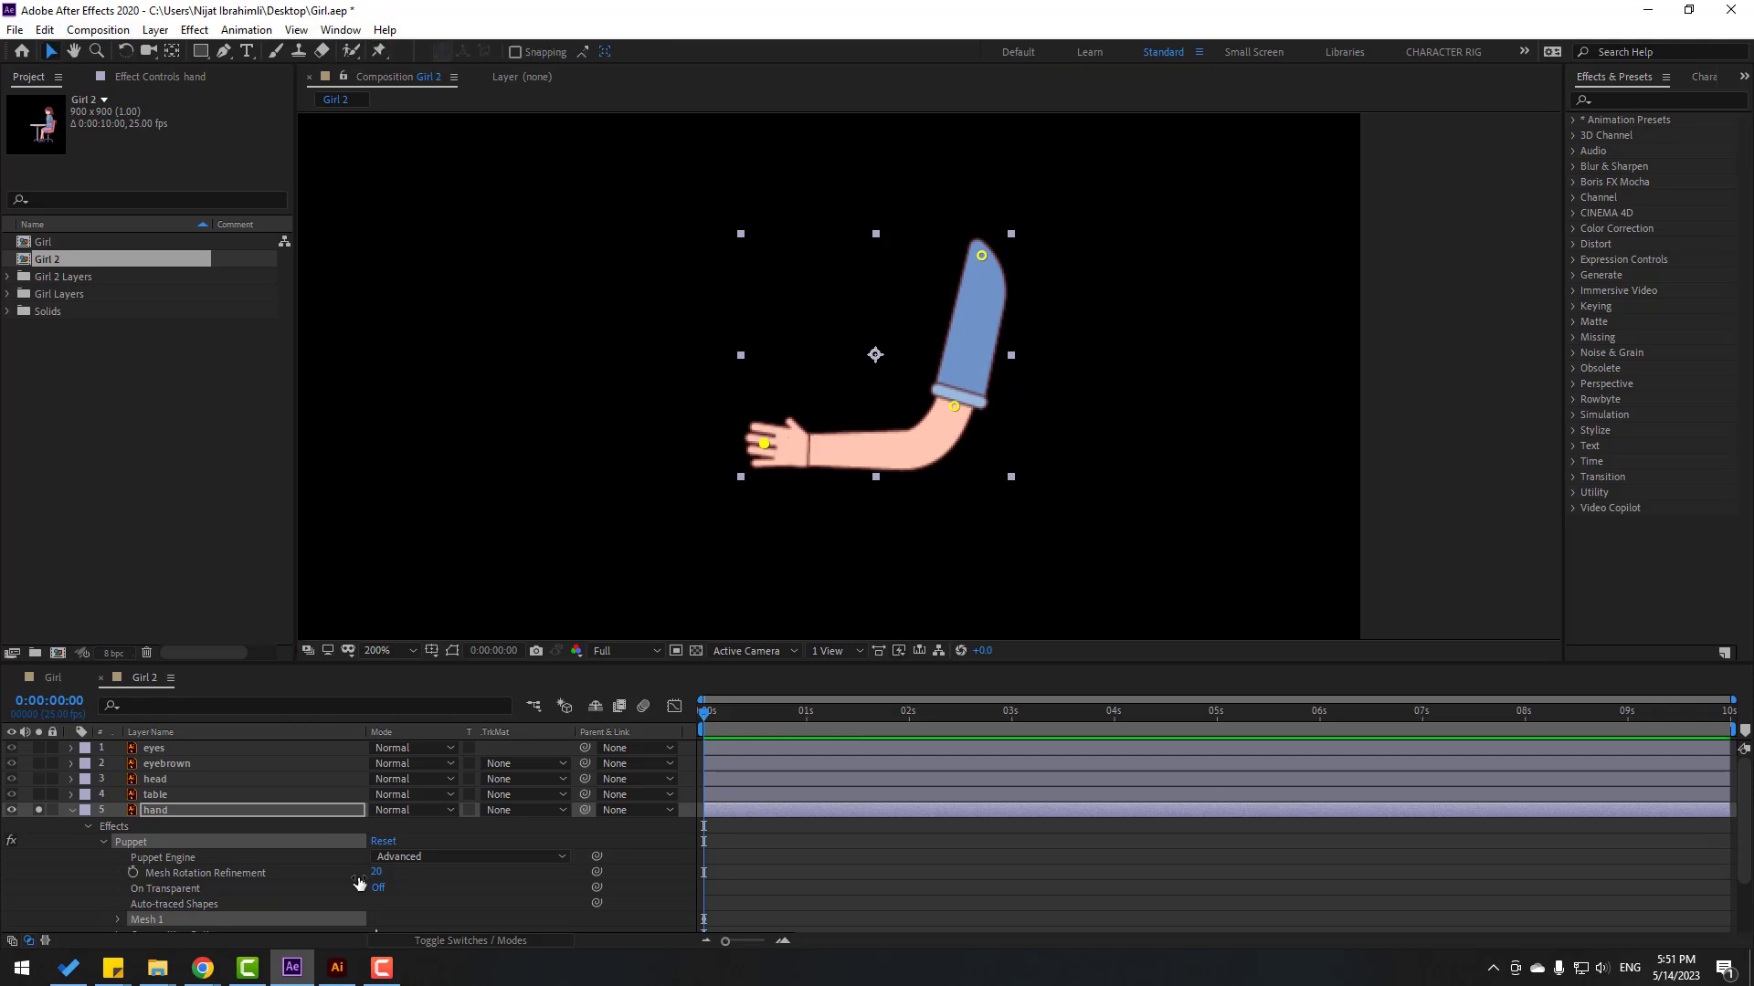
# Step: Select the hand layer's Puppet effect and open the Duik Angela script panel
pyautogui.click(162, 811)
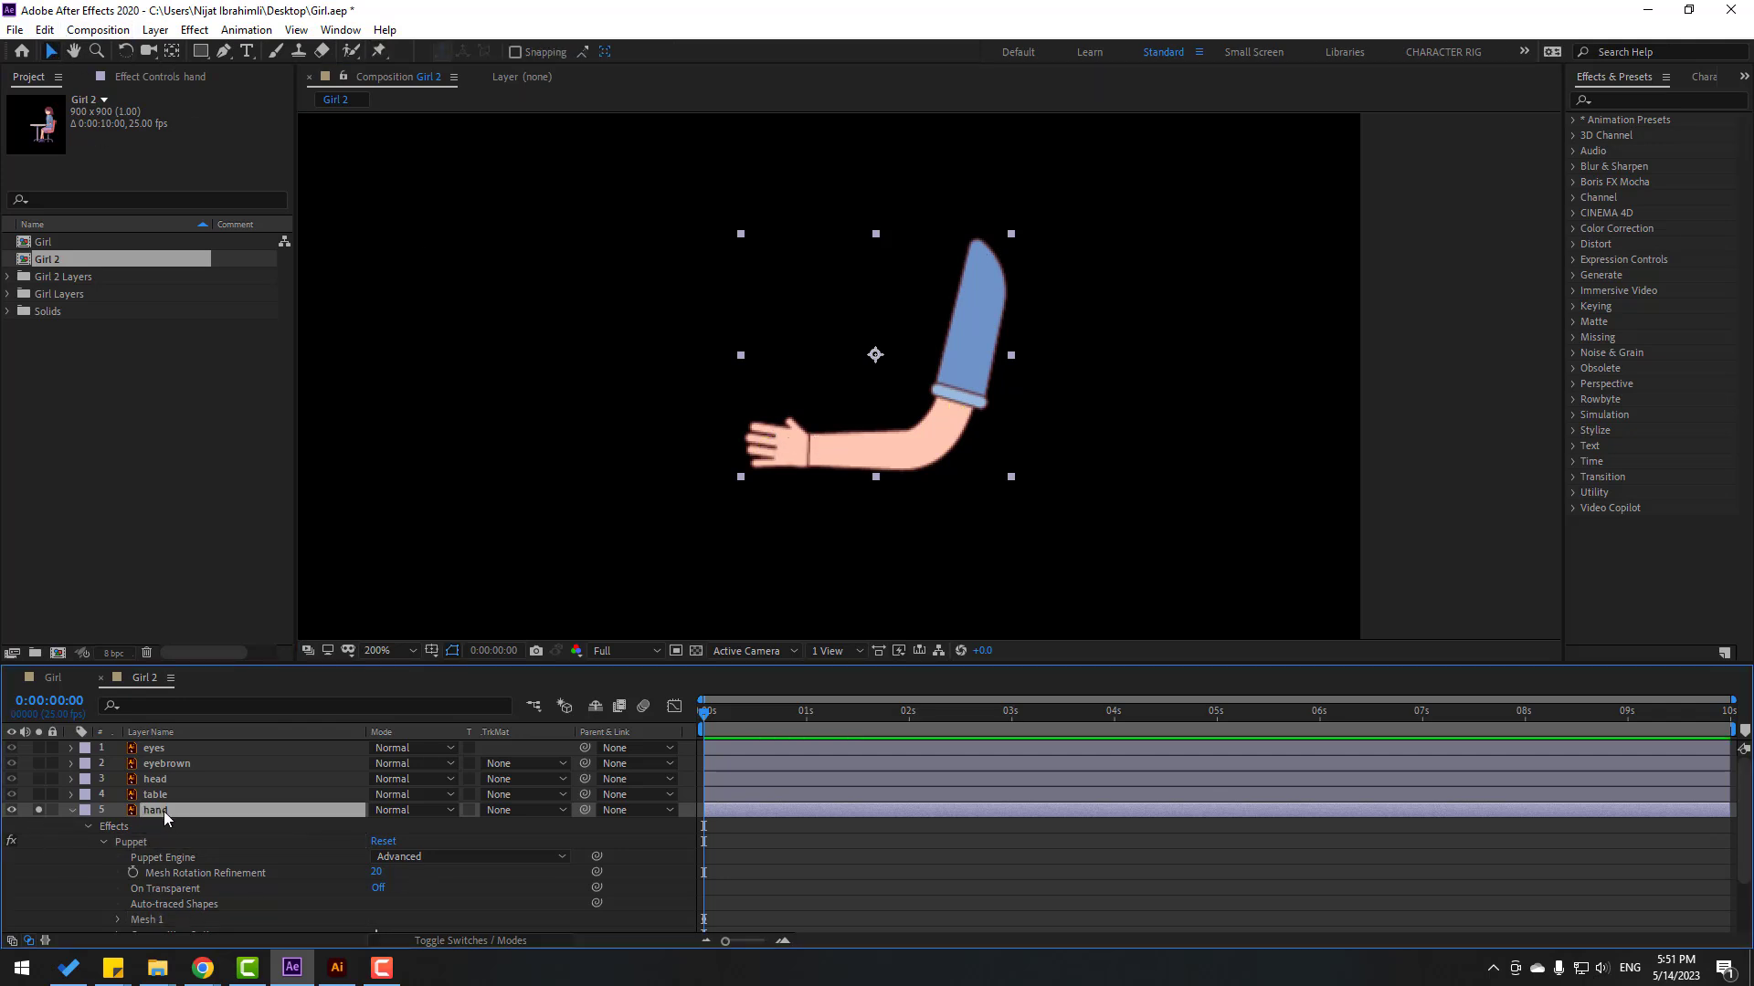
pyautogui.click(148, 78)
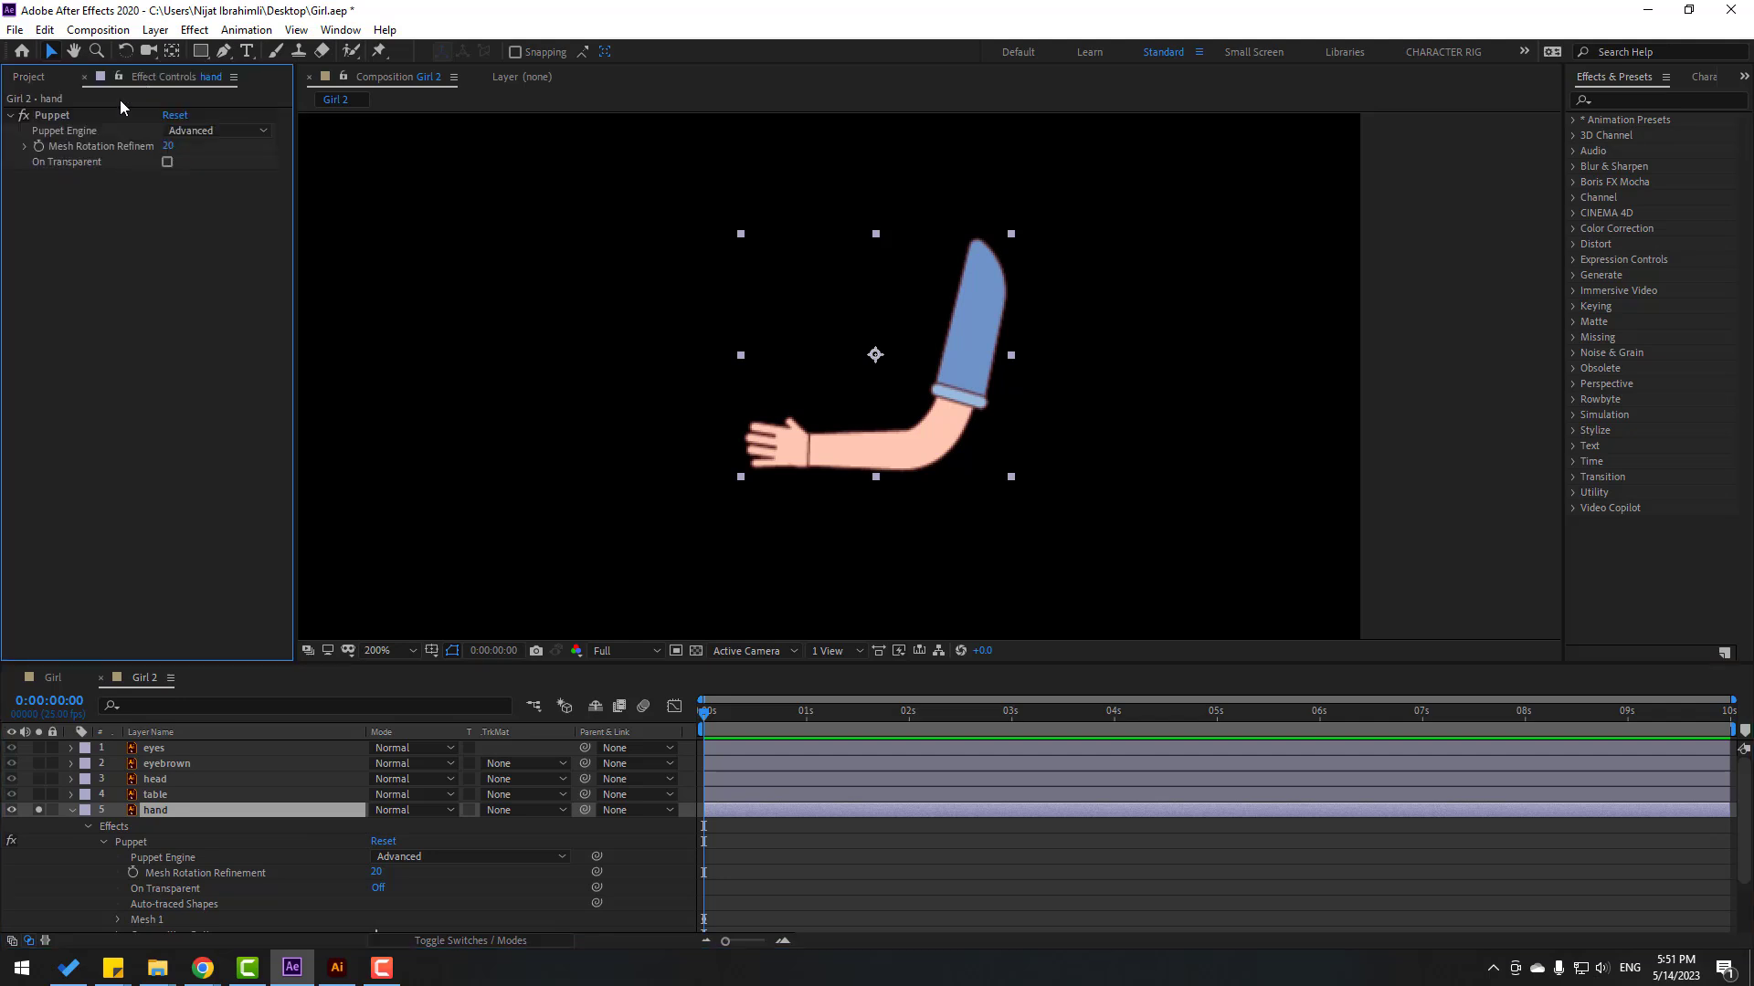
pyautogui.click(58, 114)
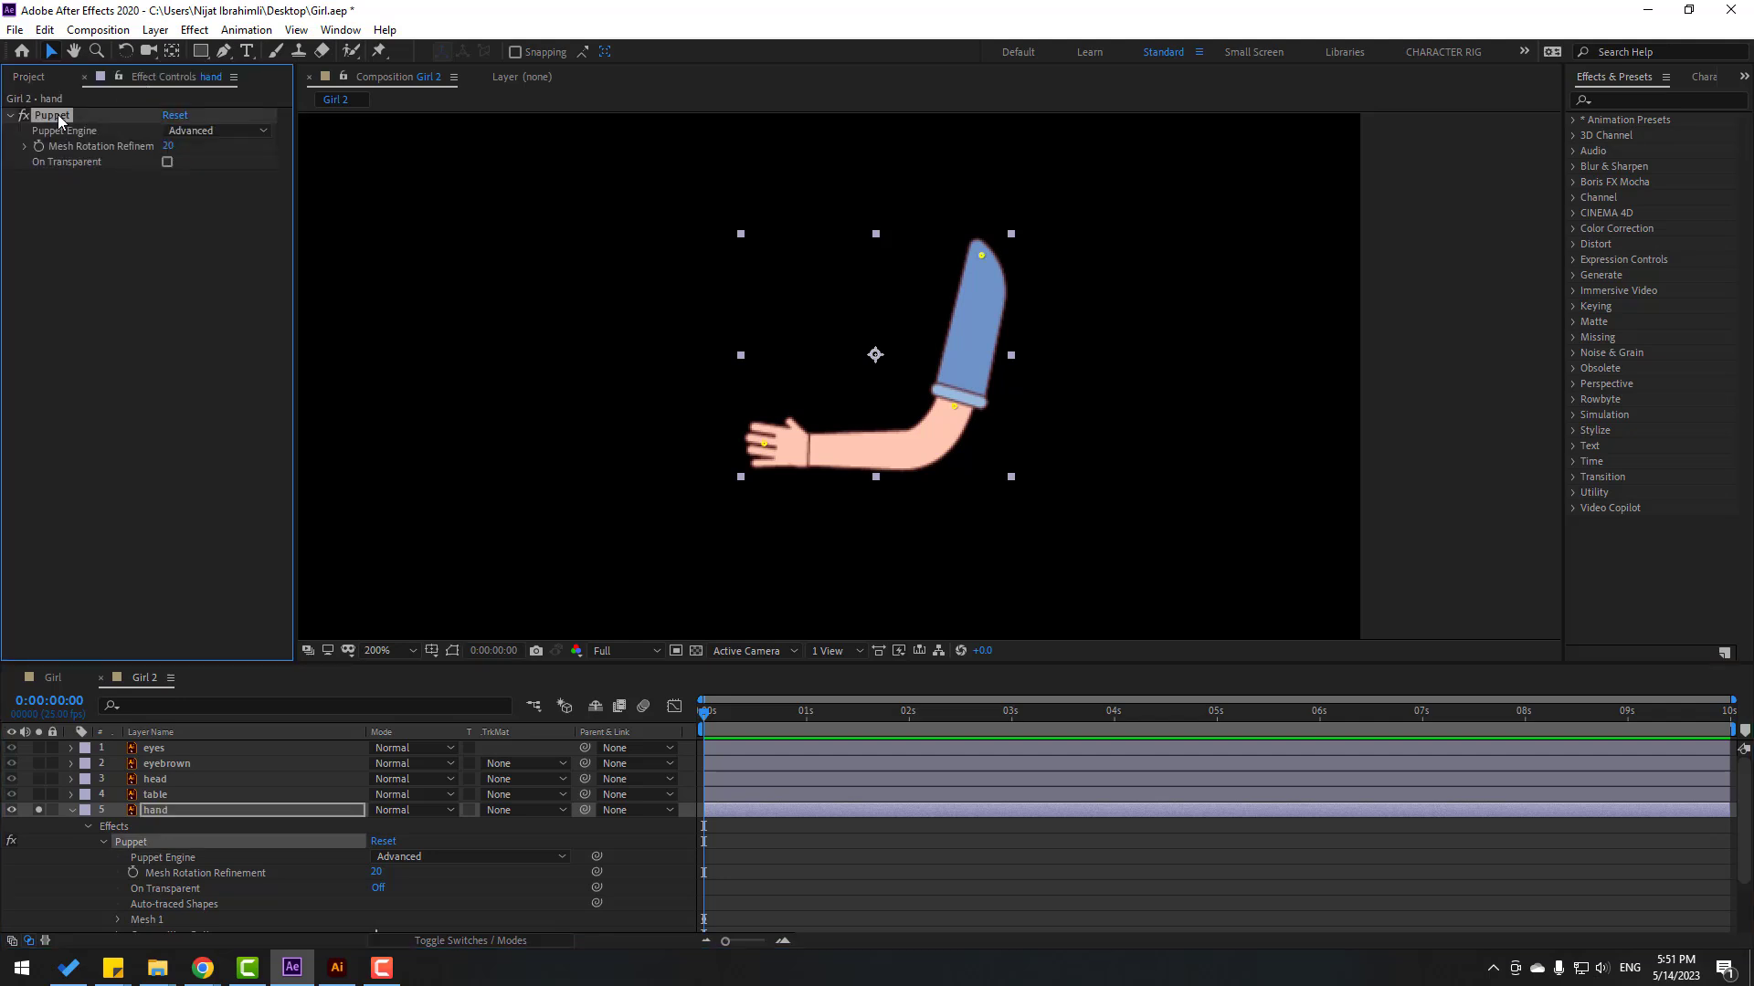
pyautogui.click(340, 29)
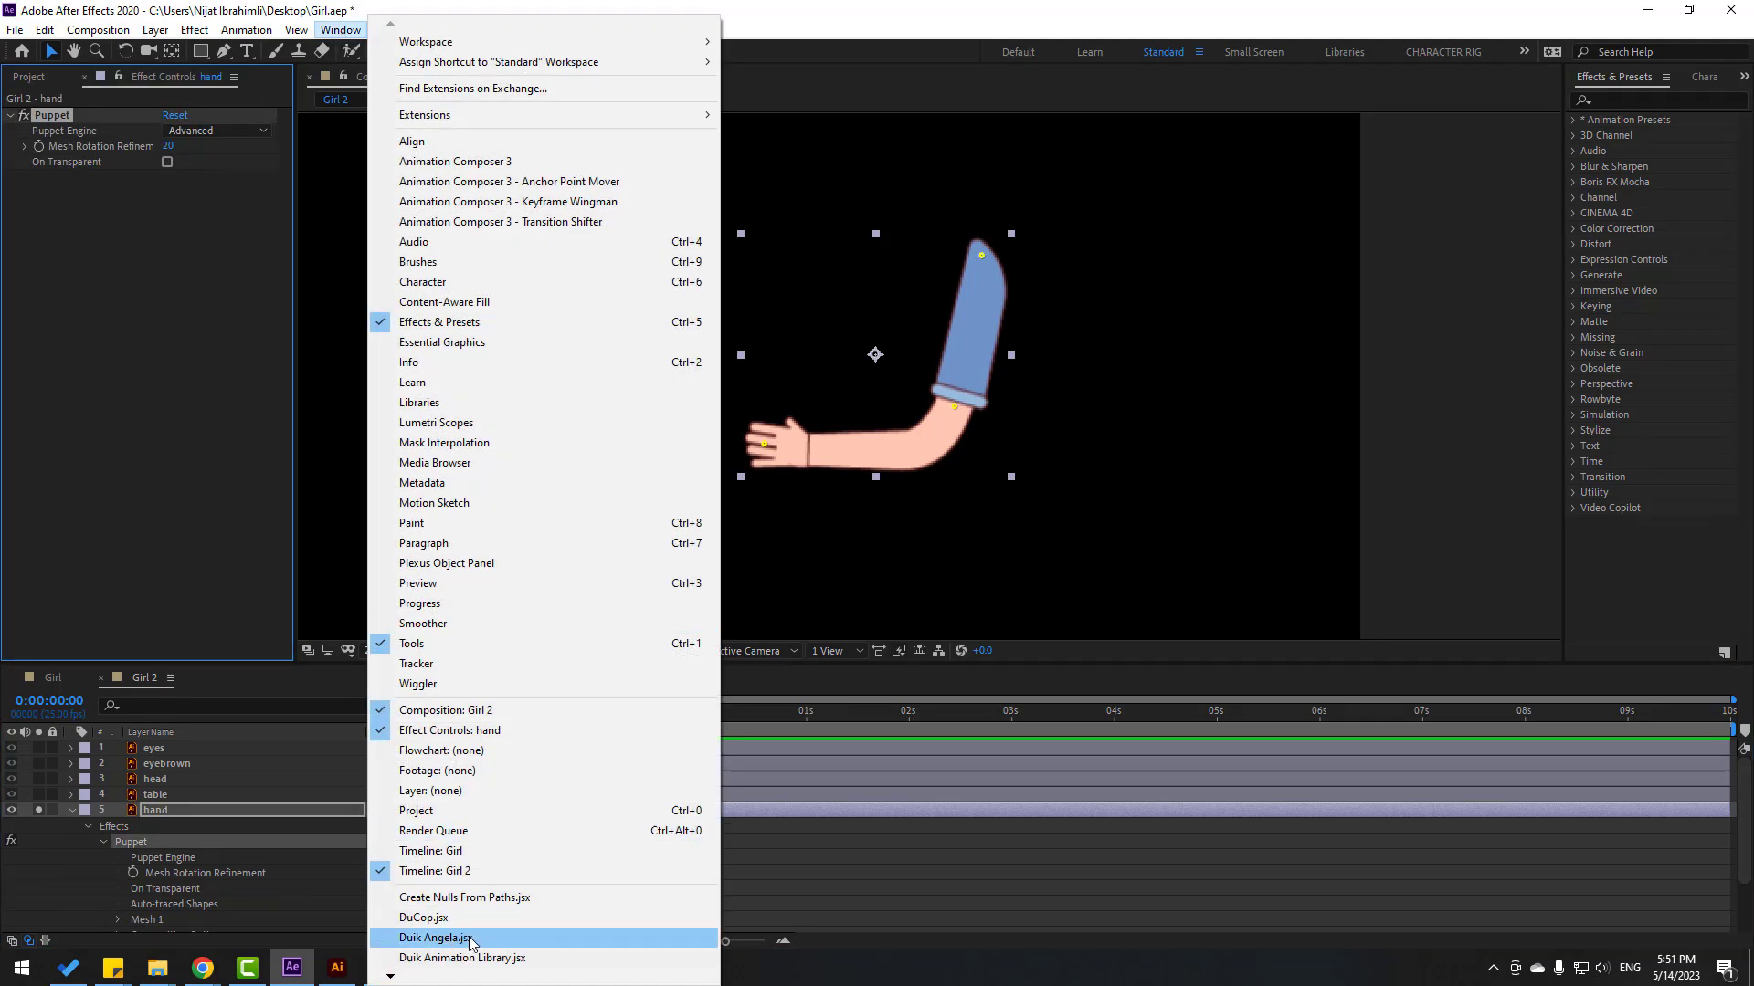
pyautogui.click(434, 938)
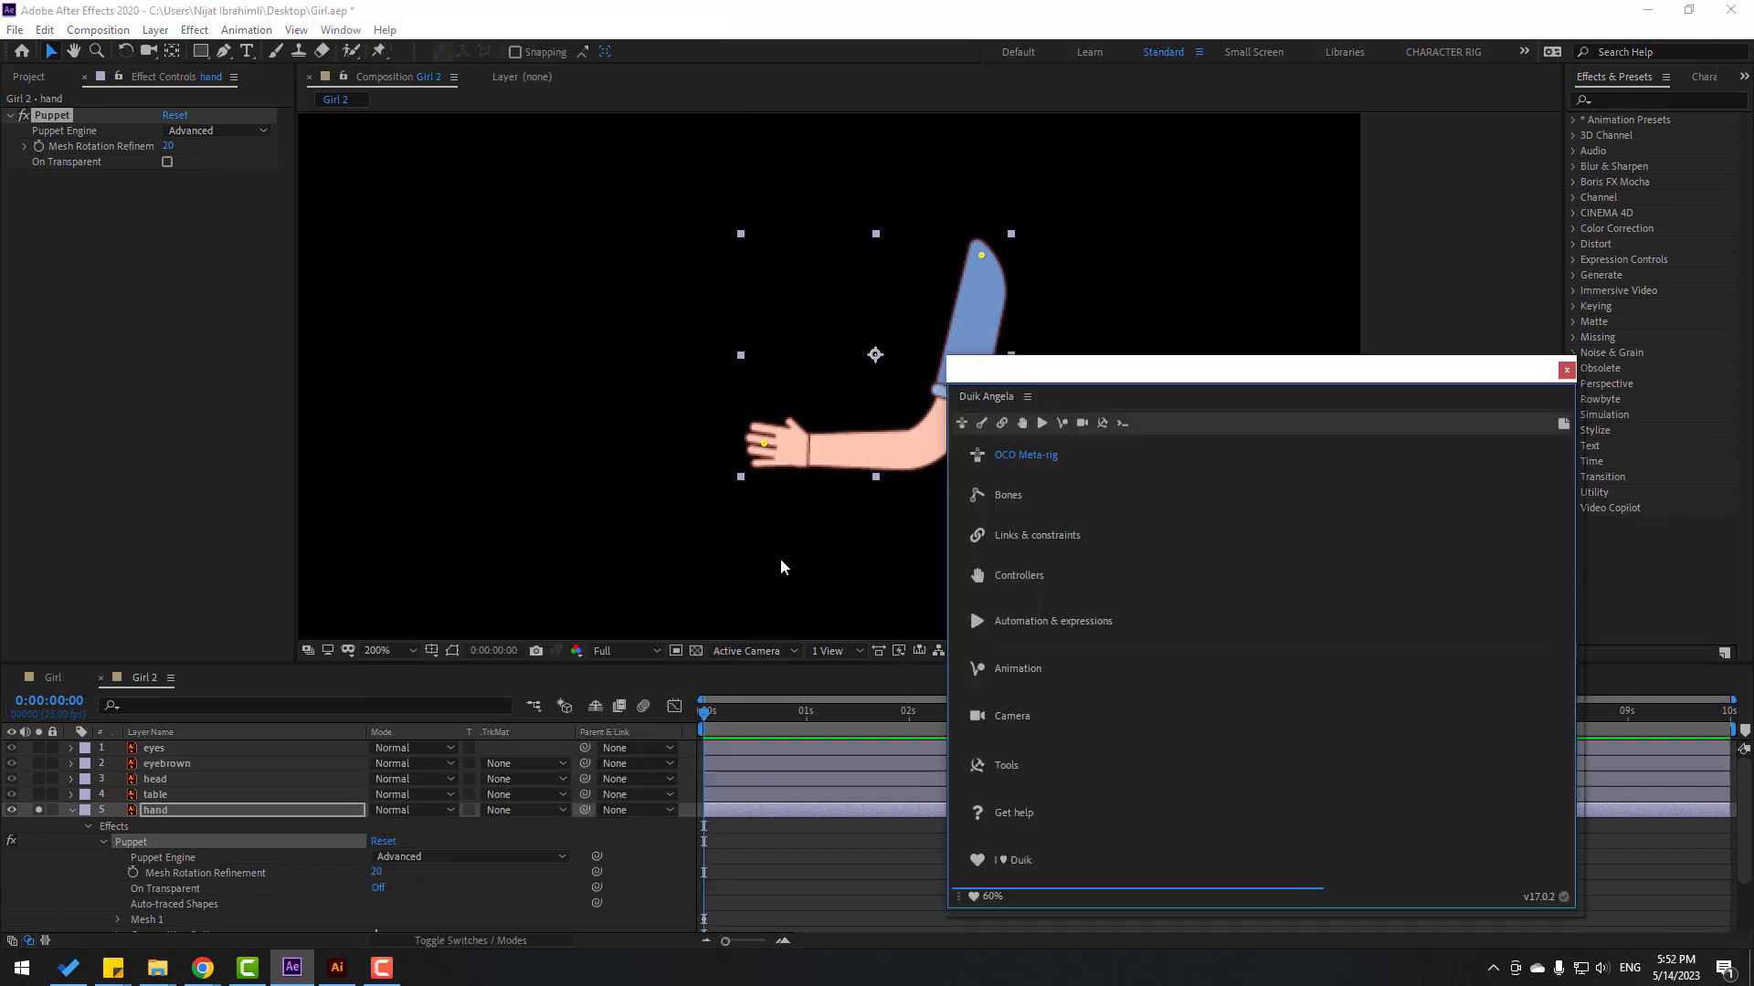
# Step: Add Duik pin layers for the hand's puppet pins without hiding the layer controls, and move the script panel clear of the arm
pyautogui.click(1001, 424)
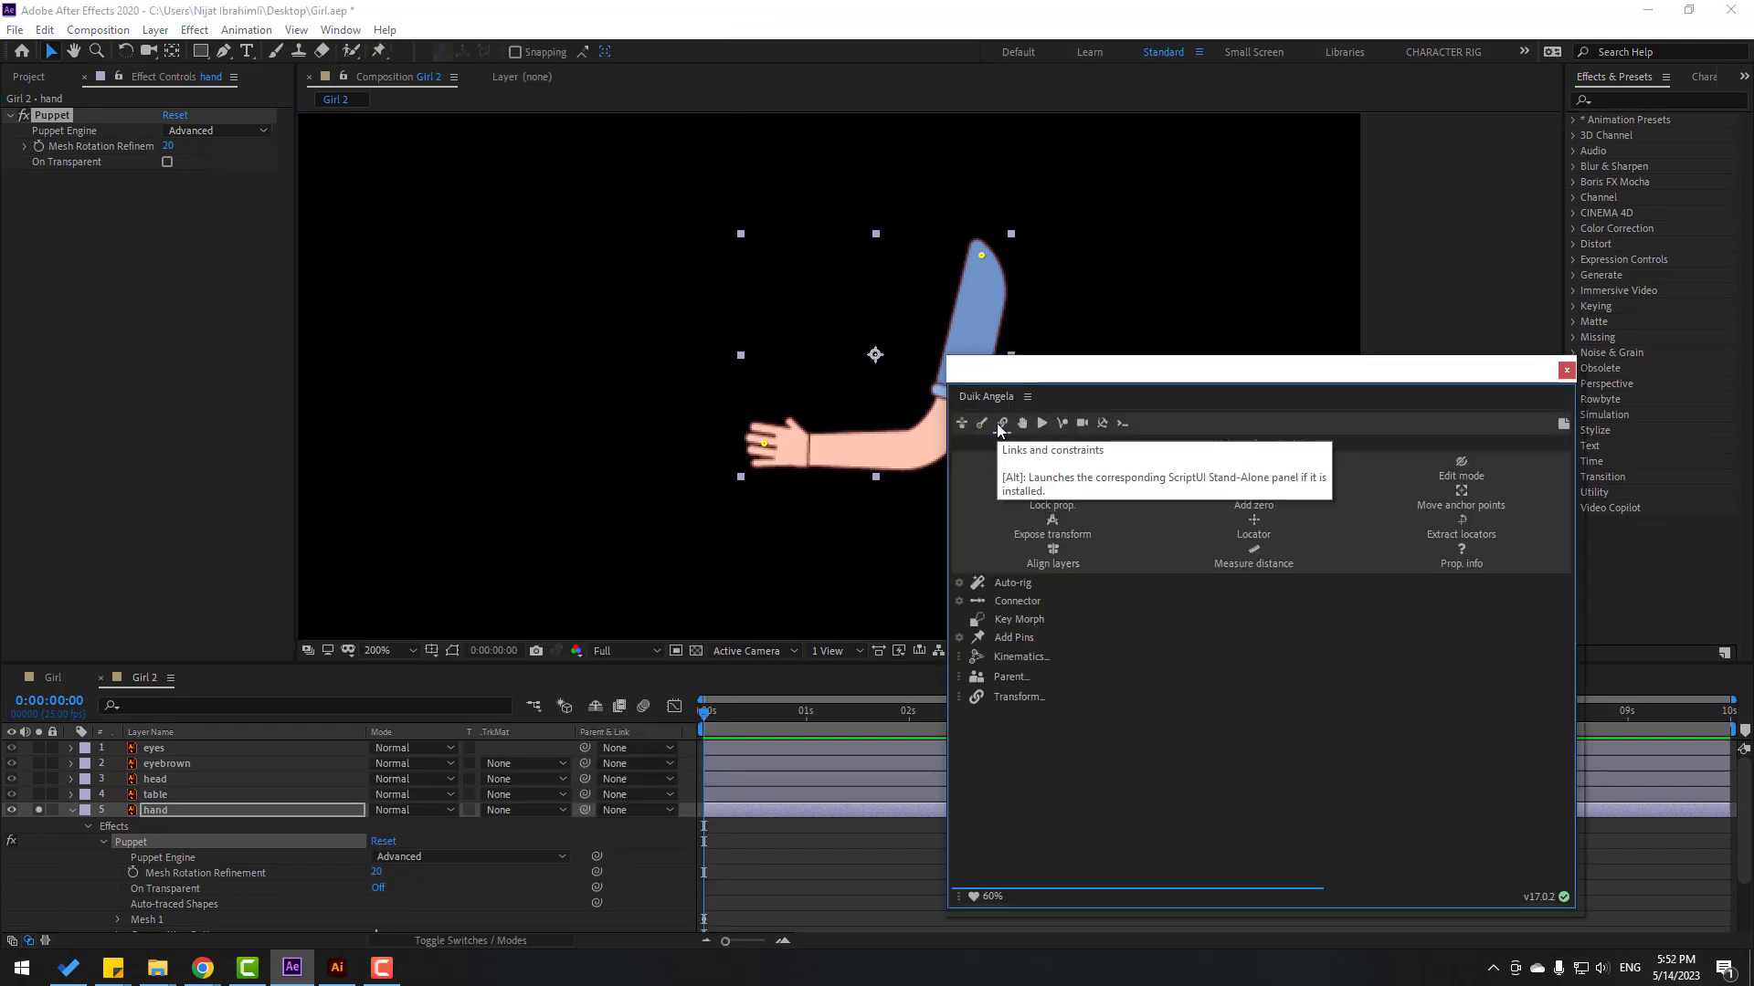
pyautogui.click(1013, 640)
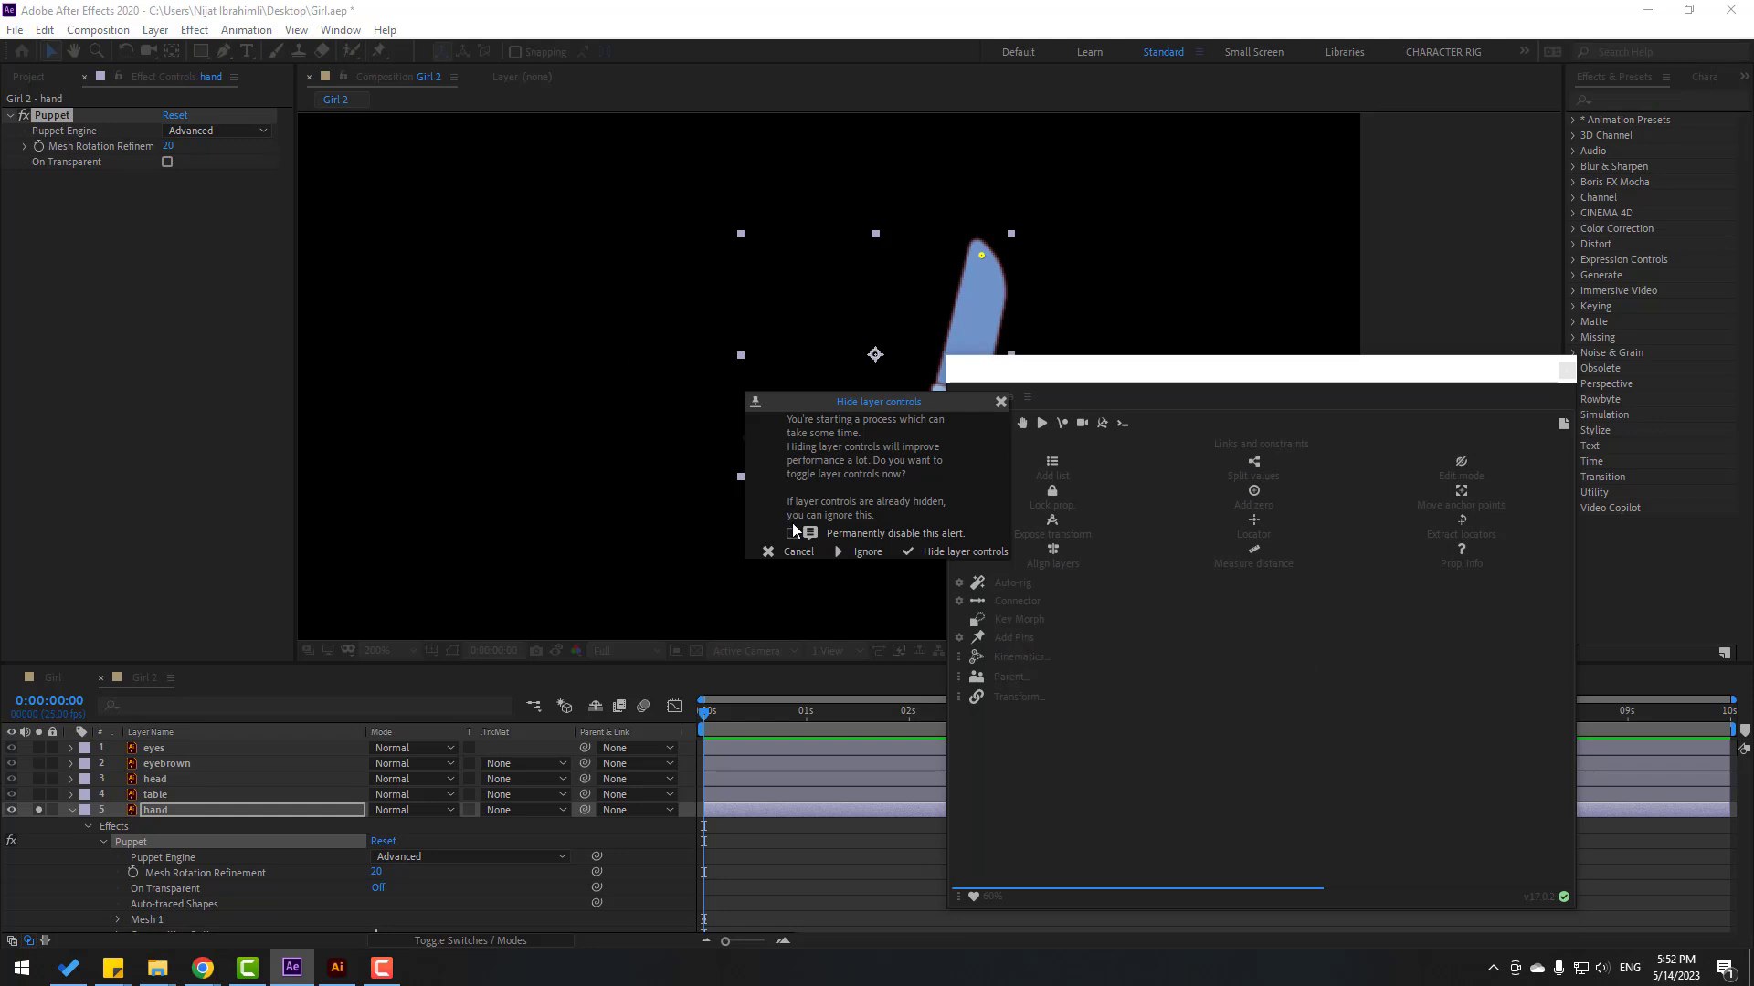
pyautogui.click(859, 552)
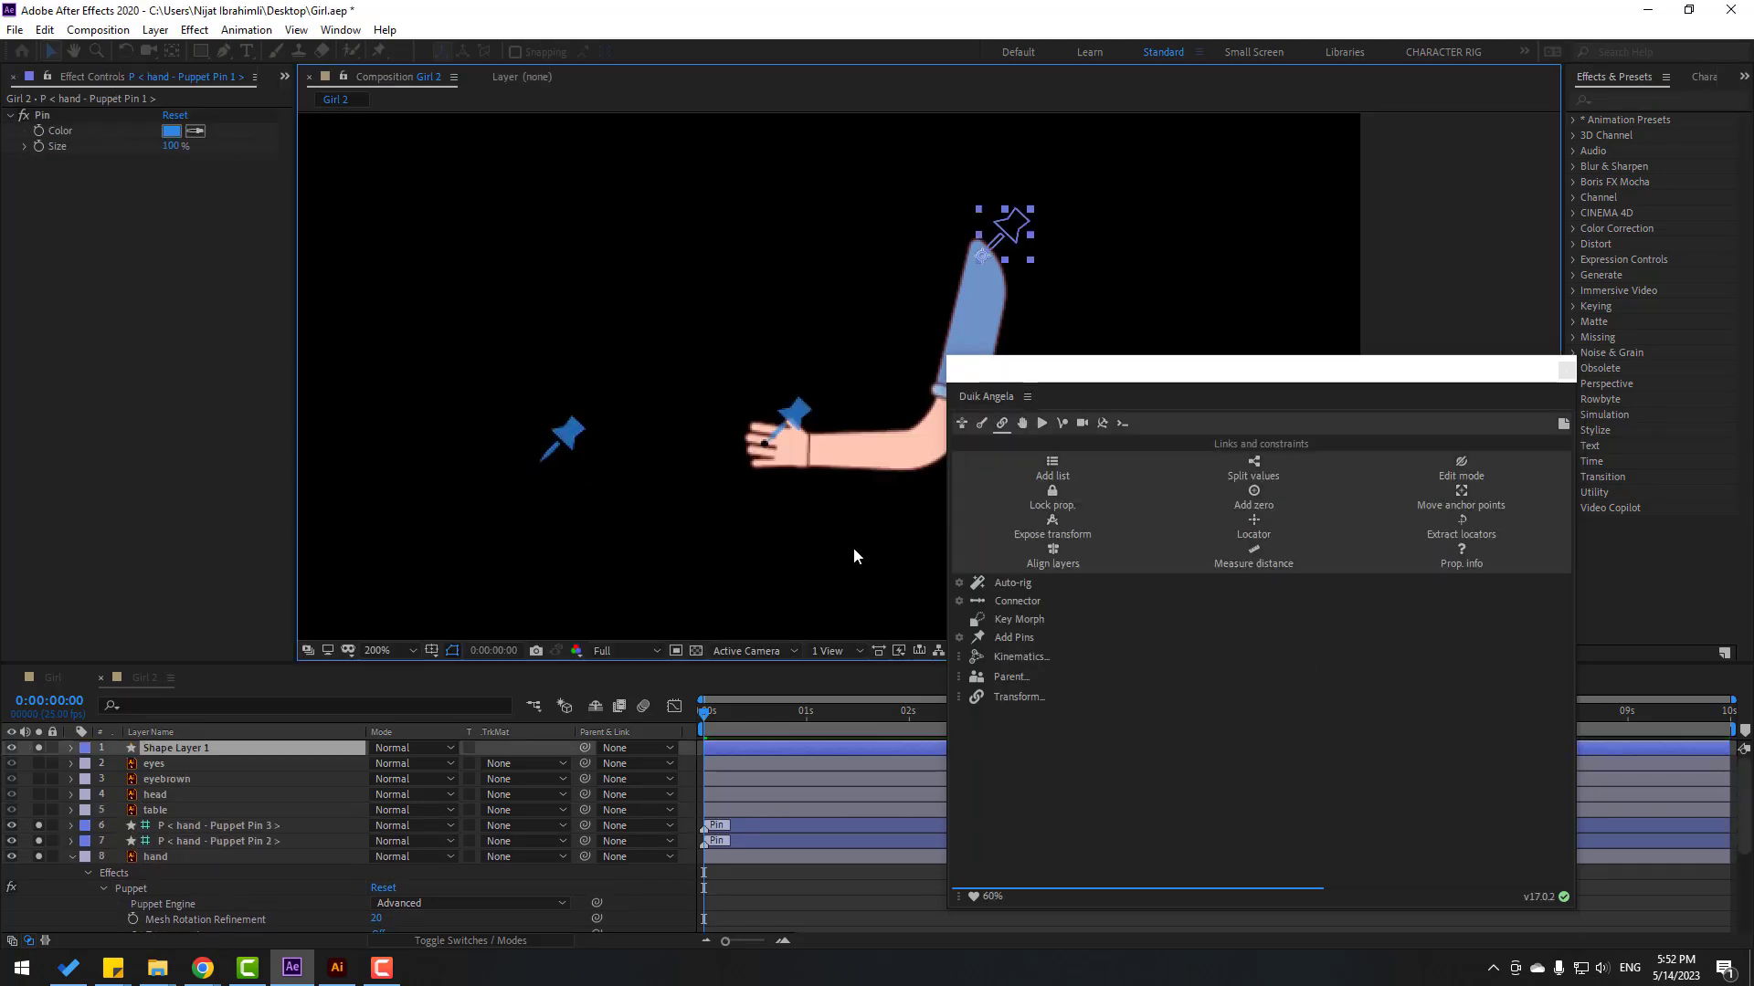
pyautogui.moveTo(1021, 376); pyautogui.dragTo(1049, 606)
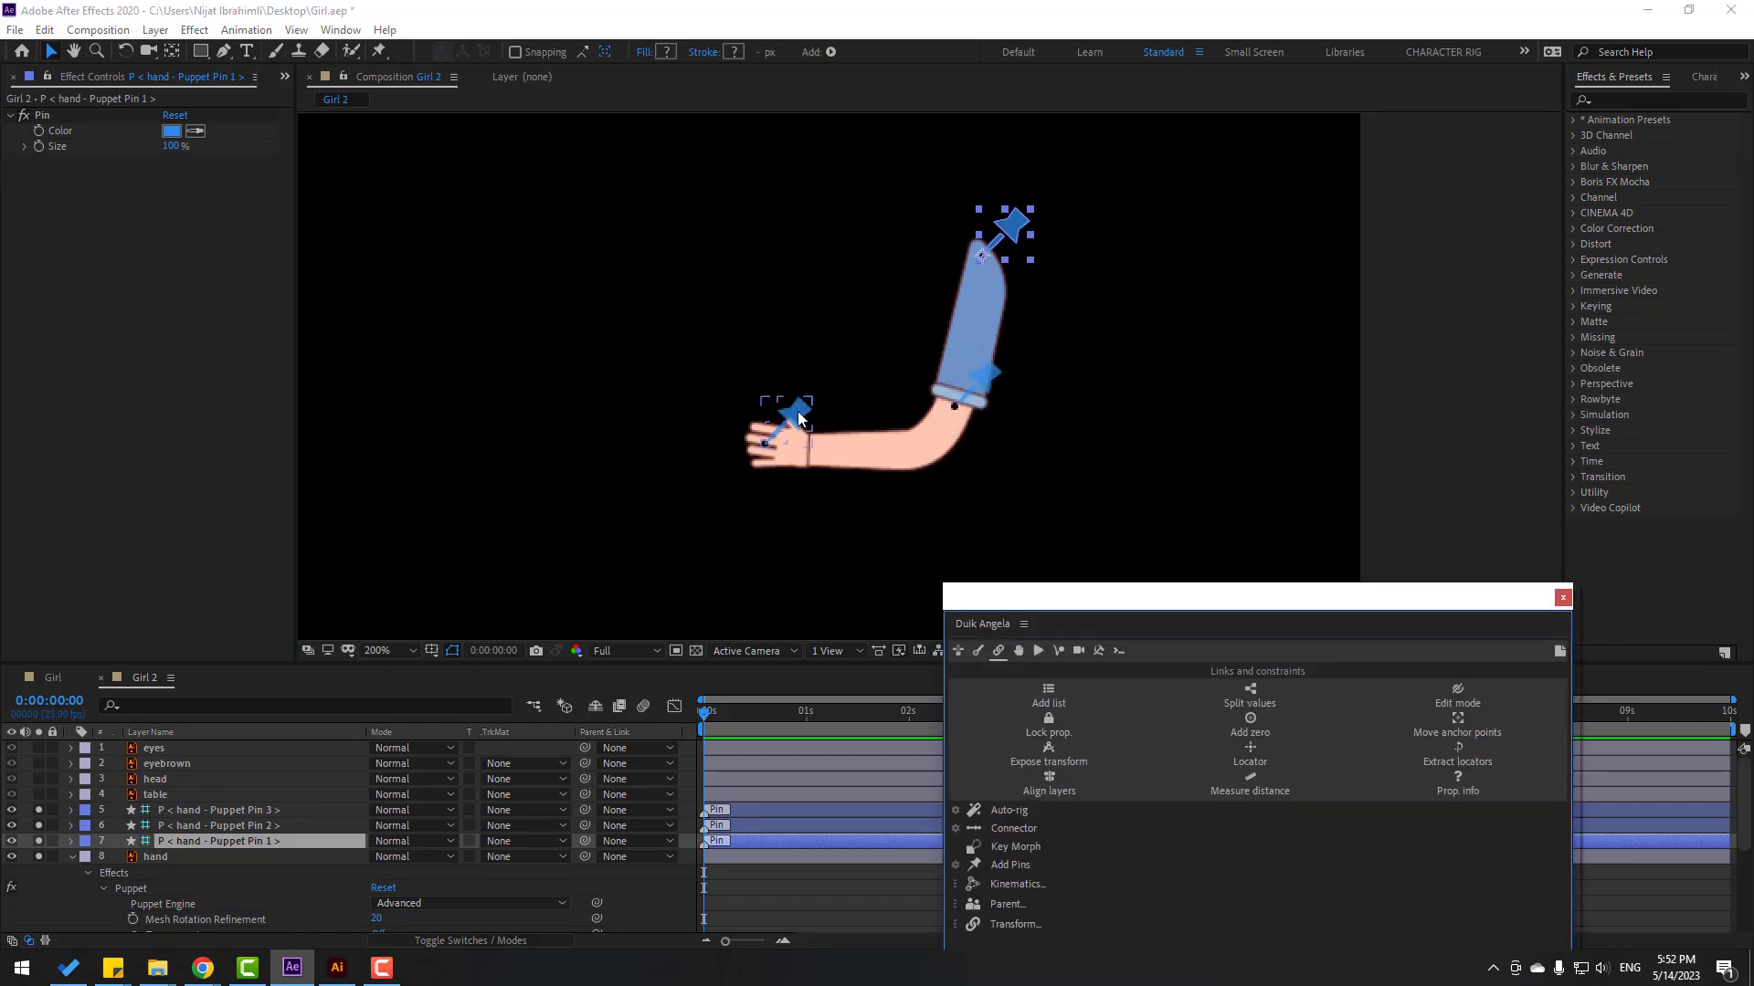
# Step: Parent the hand's puppet pin layer to the cuff pin layer, and the cuff pin layer to the shoulder pin layer
pyautogui.moveTo(798, 411)
pyautogui.mouseDown()
pyautogui.moveTo(801, 376)
pyautogui.moveTo(772, 415)
pyautogui.mouseUp()
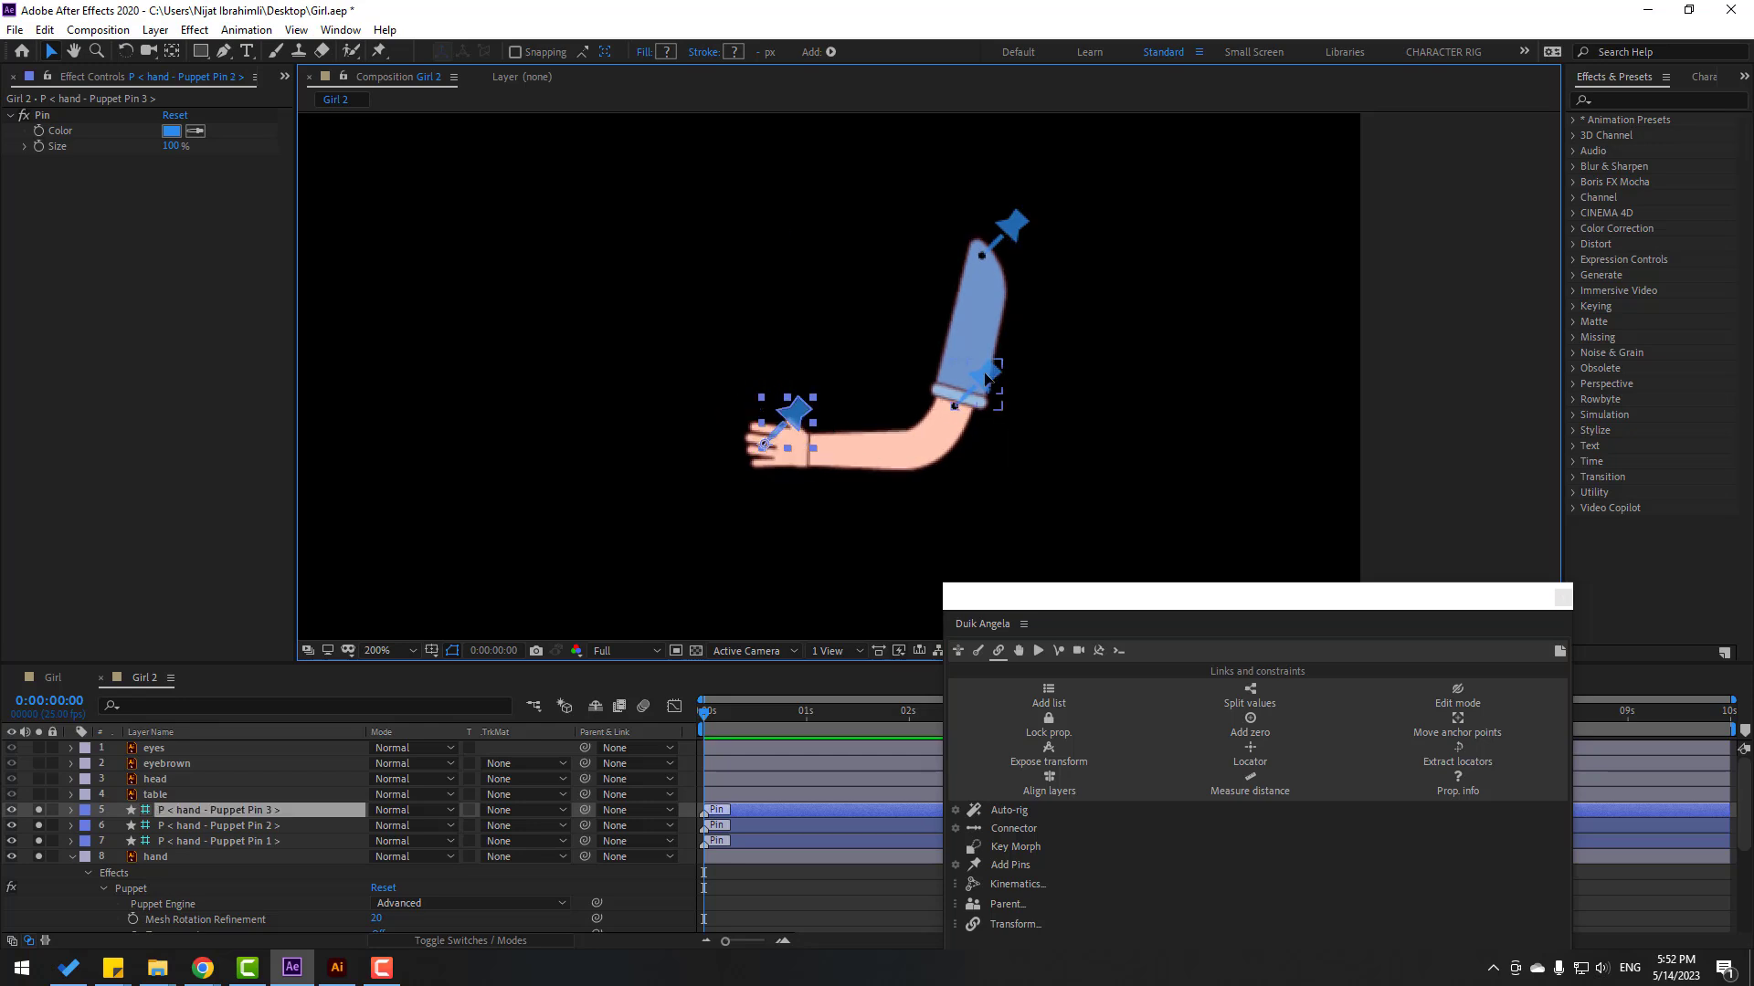
pyautogui.moveTo(996, 375)
pyautogui.mouseDown()
pyautogui.moveTo(1006, 276)
pyautogui.moveTo(1008, 370)
pyautogui.mouseUp()
pyautogui.click(1014, 223)
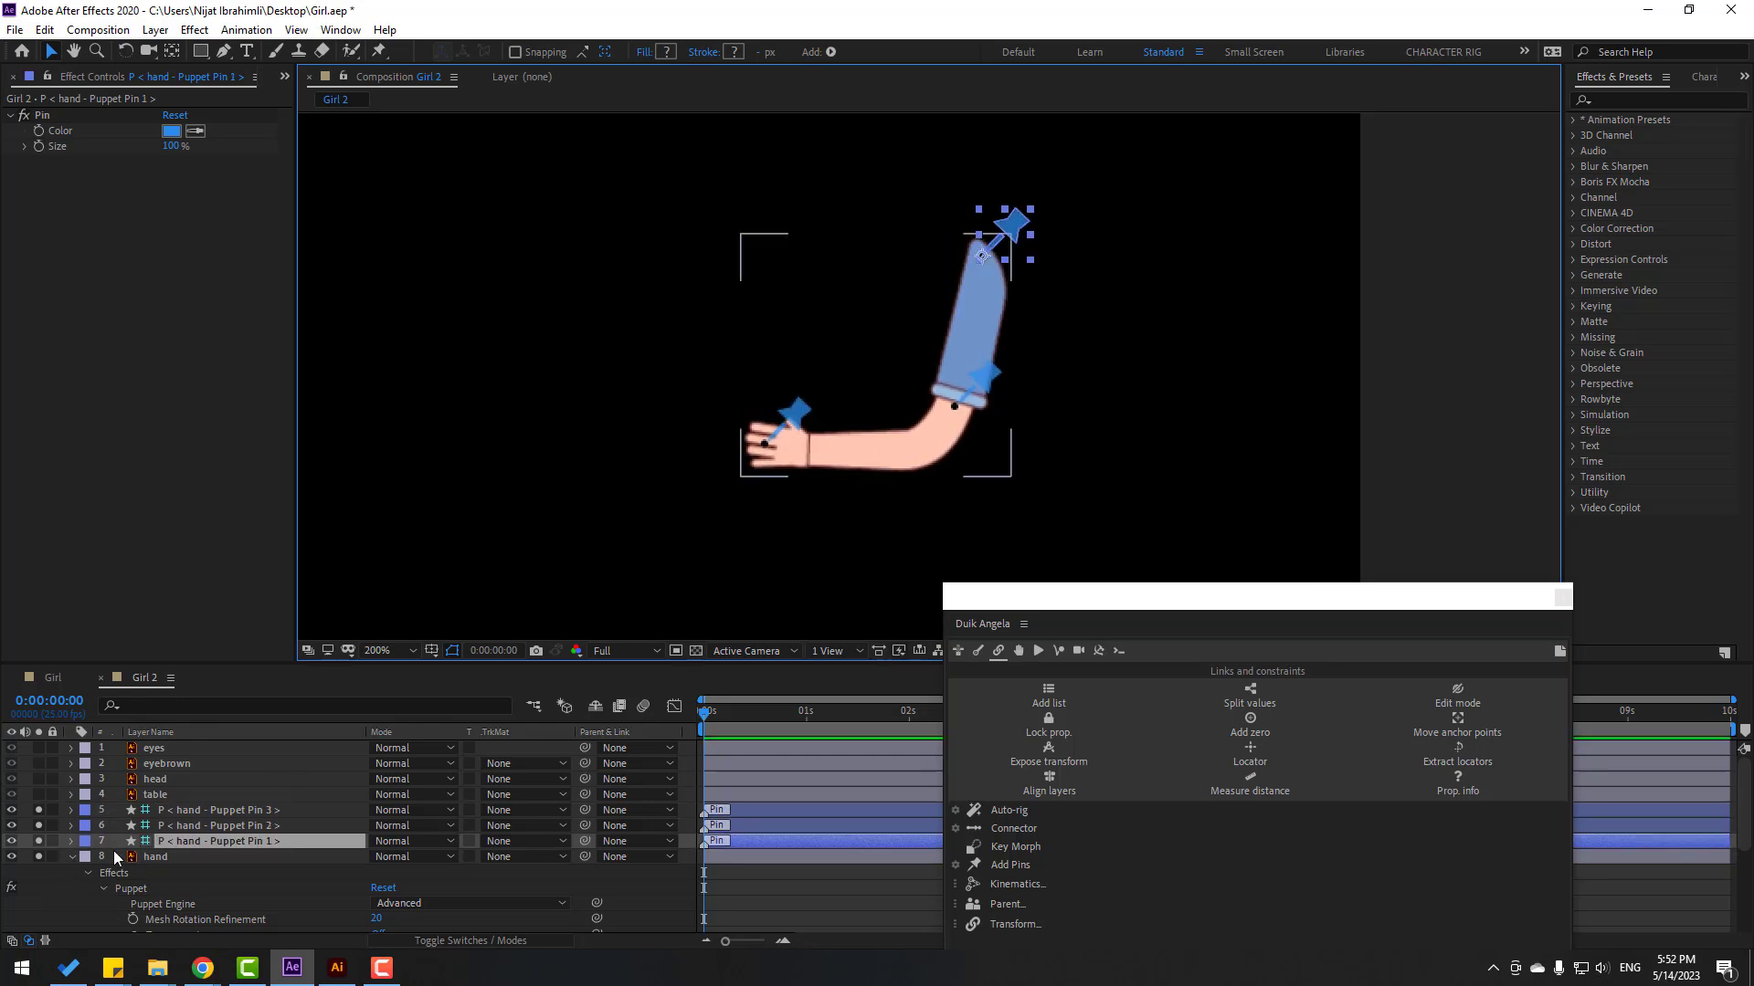
pyautogui.click(227, 813)
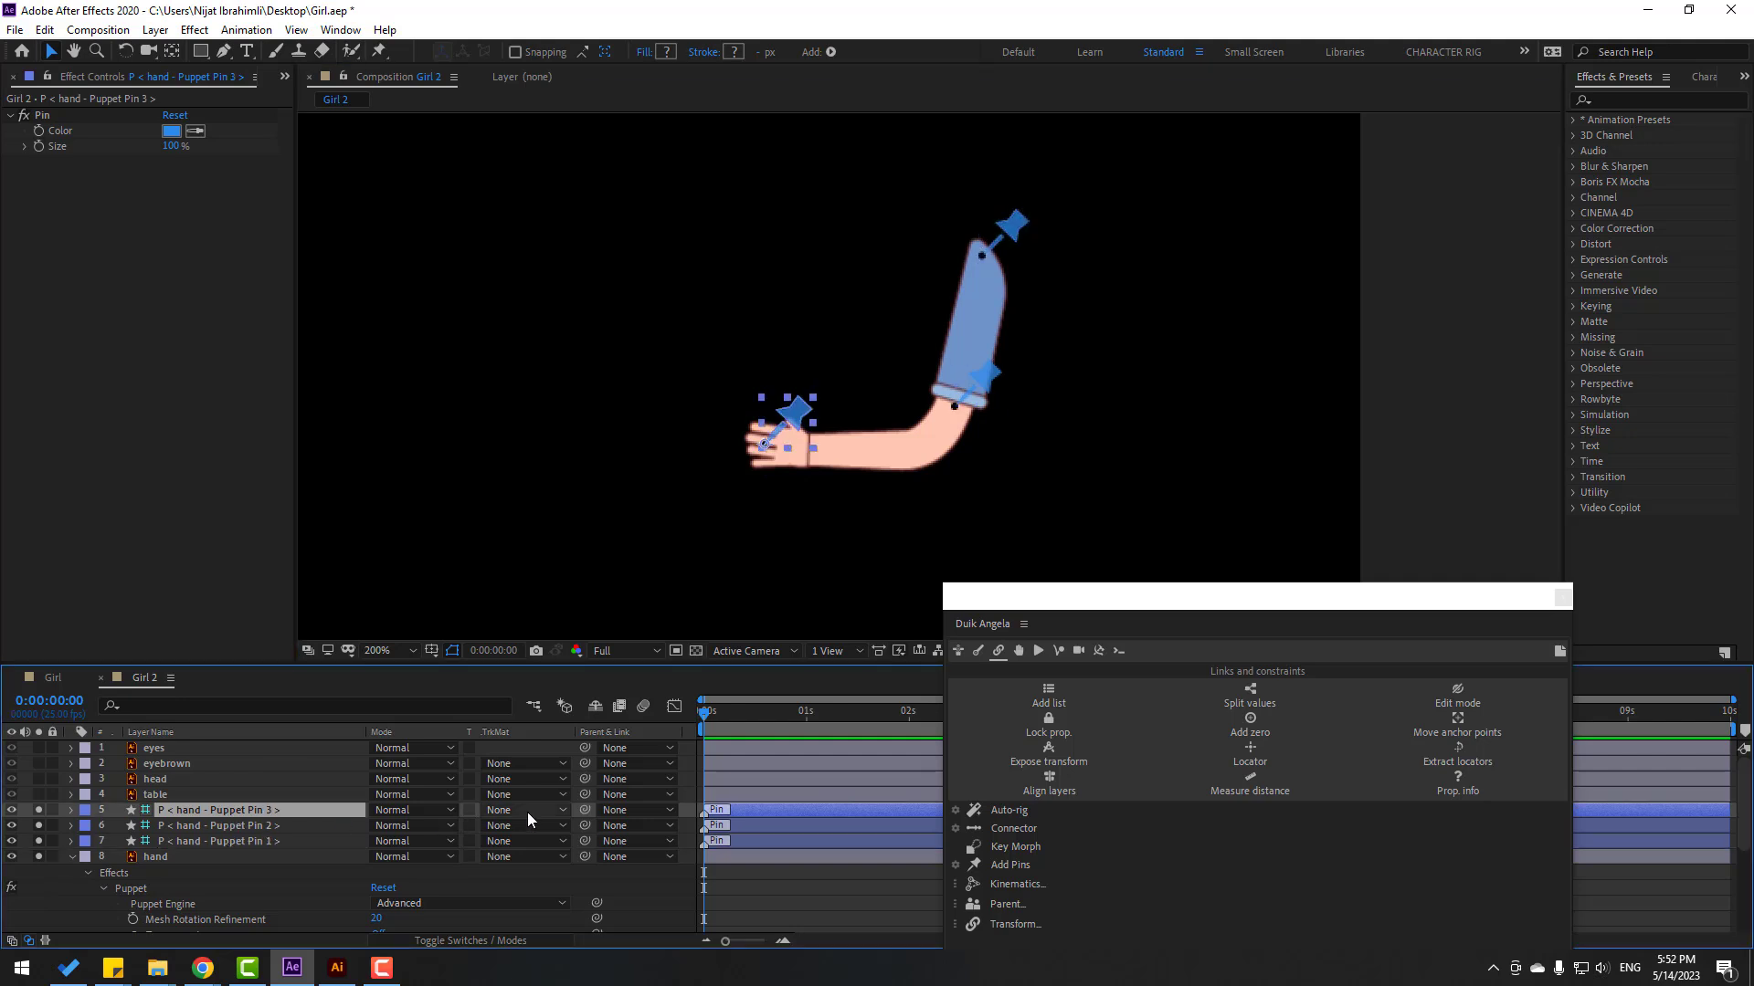
pyautogui.moveTo(585, 811); pyautogui.dragTo(233, 826)
pyautogui.click(238, 826)
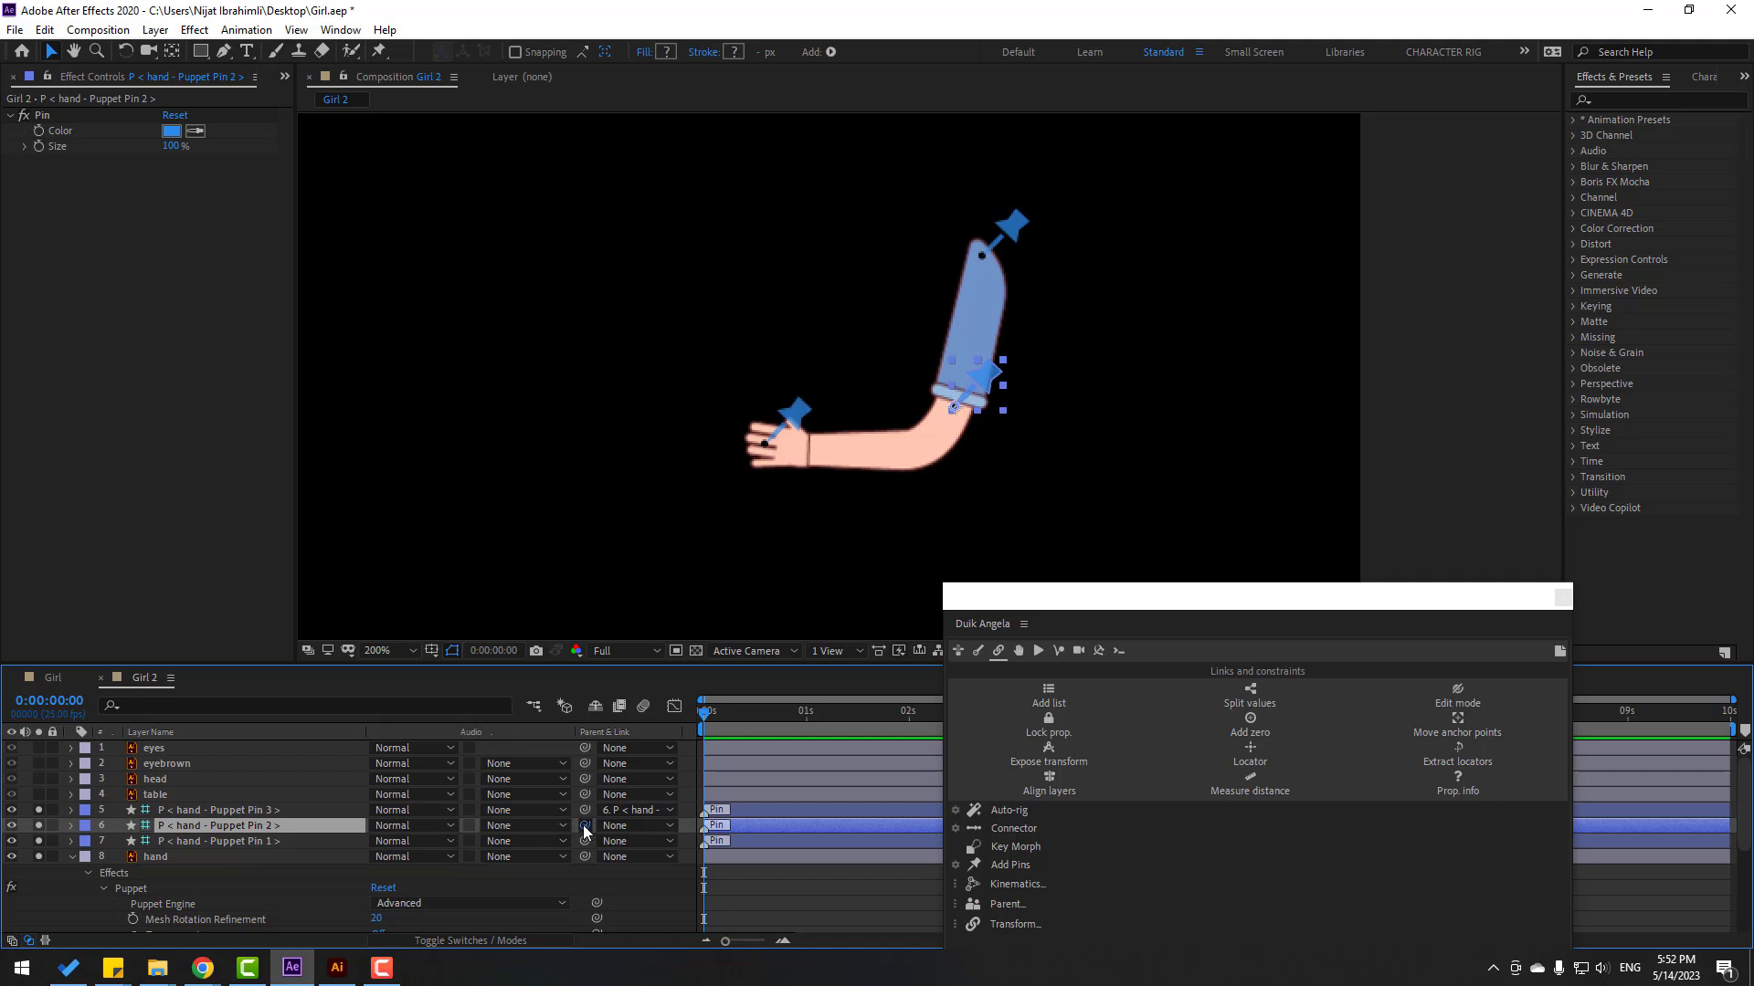
pyautogui.moveTo(583, 824); pyautogui.dragTo(212, 842)
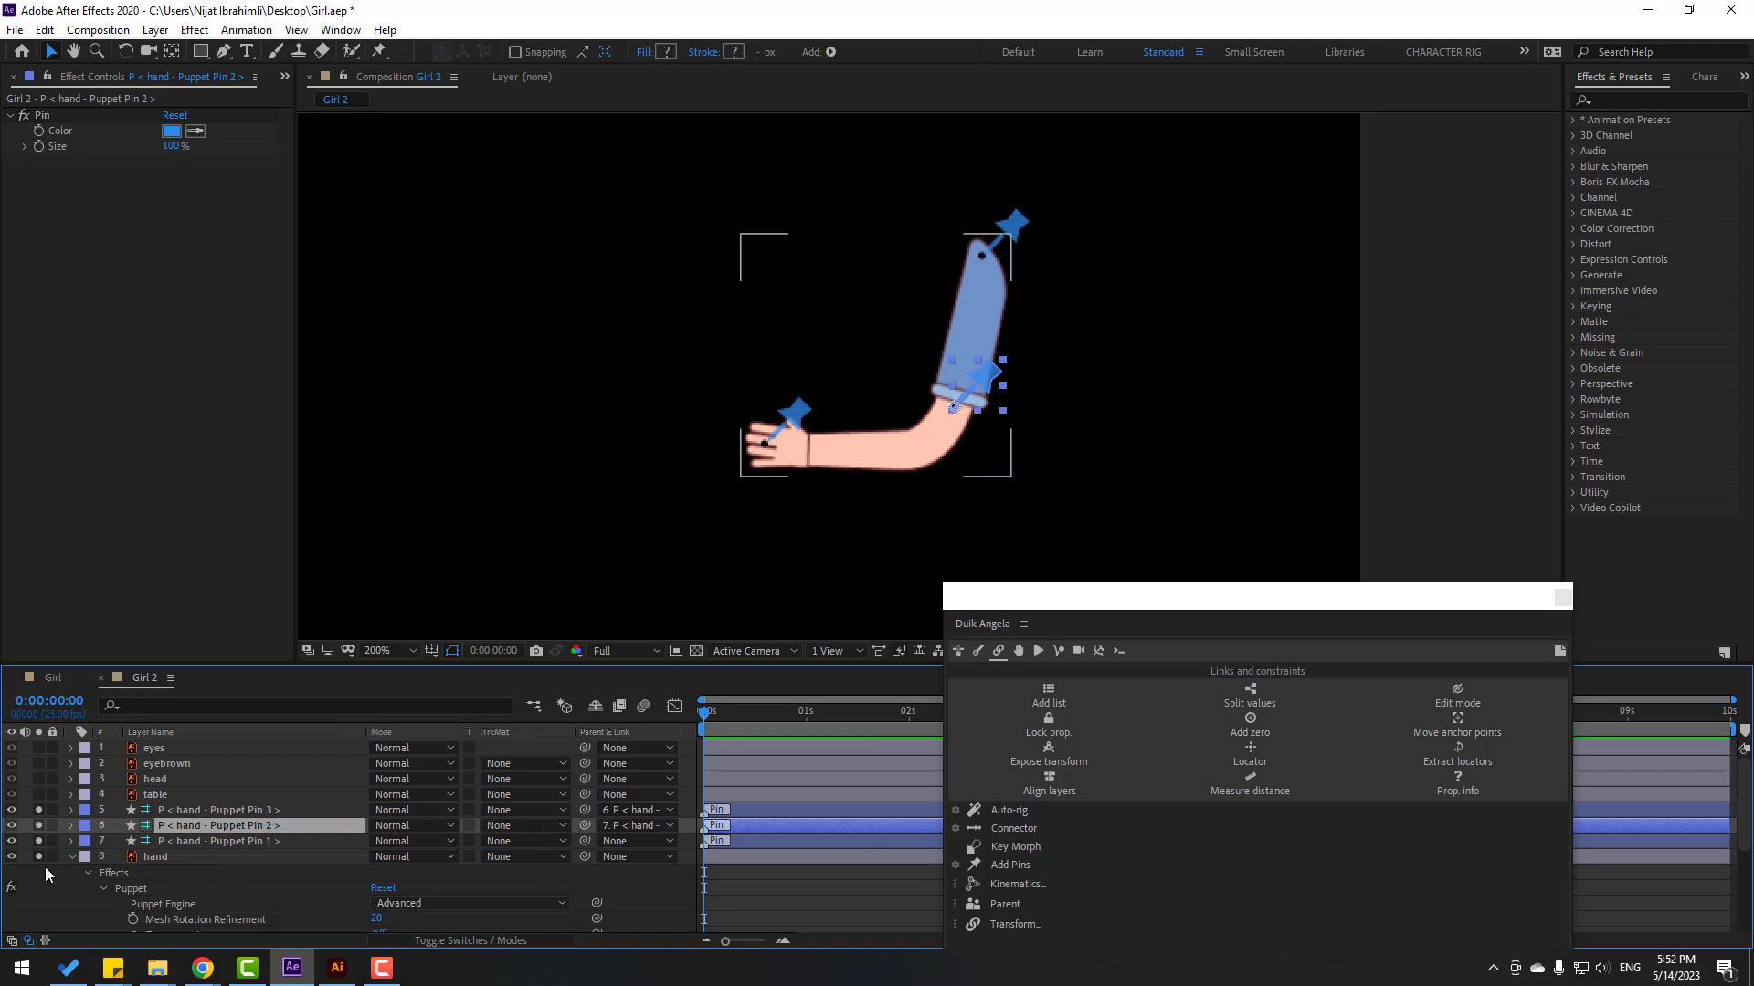
# Step: Apply Duik's IK kinematics to the shoulder, cuff and hand pin layers and close the script panel
pyautogui.click(182, 841)
pyautogui.keyDown('shift'); pyautogui.click(178, 812); pyautogui.keyUp('shift')
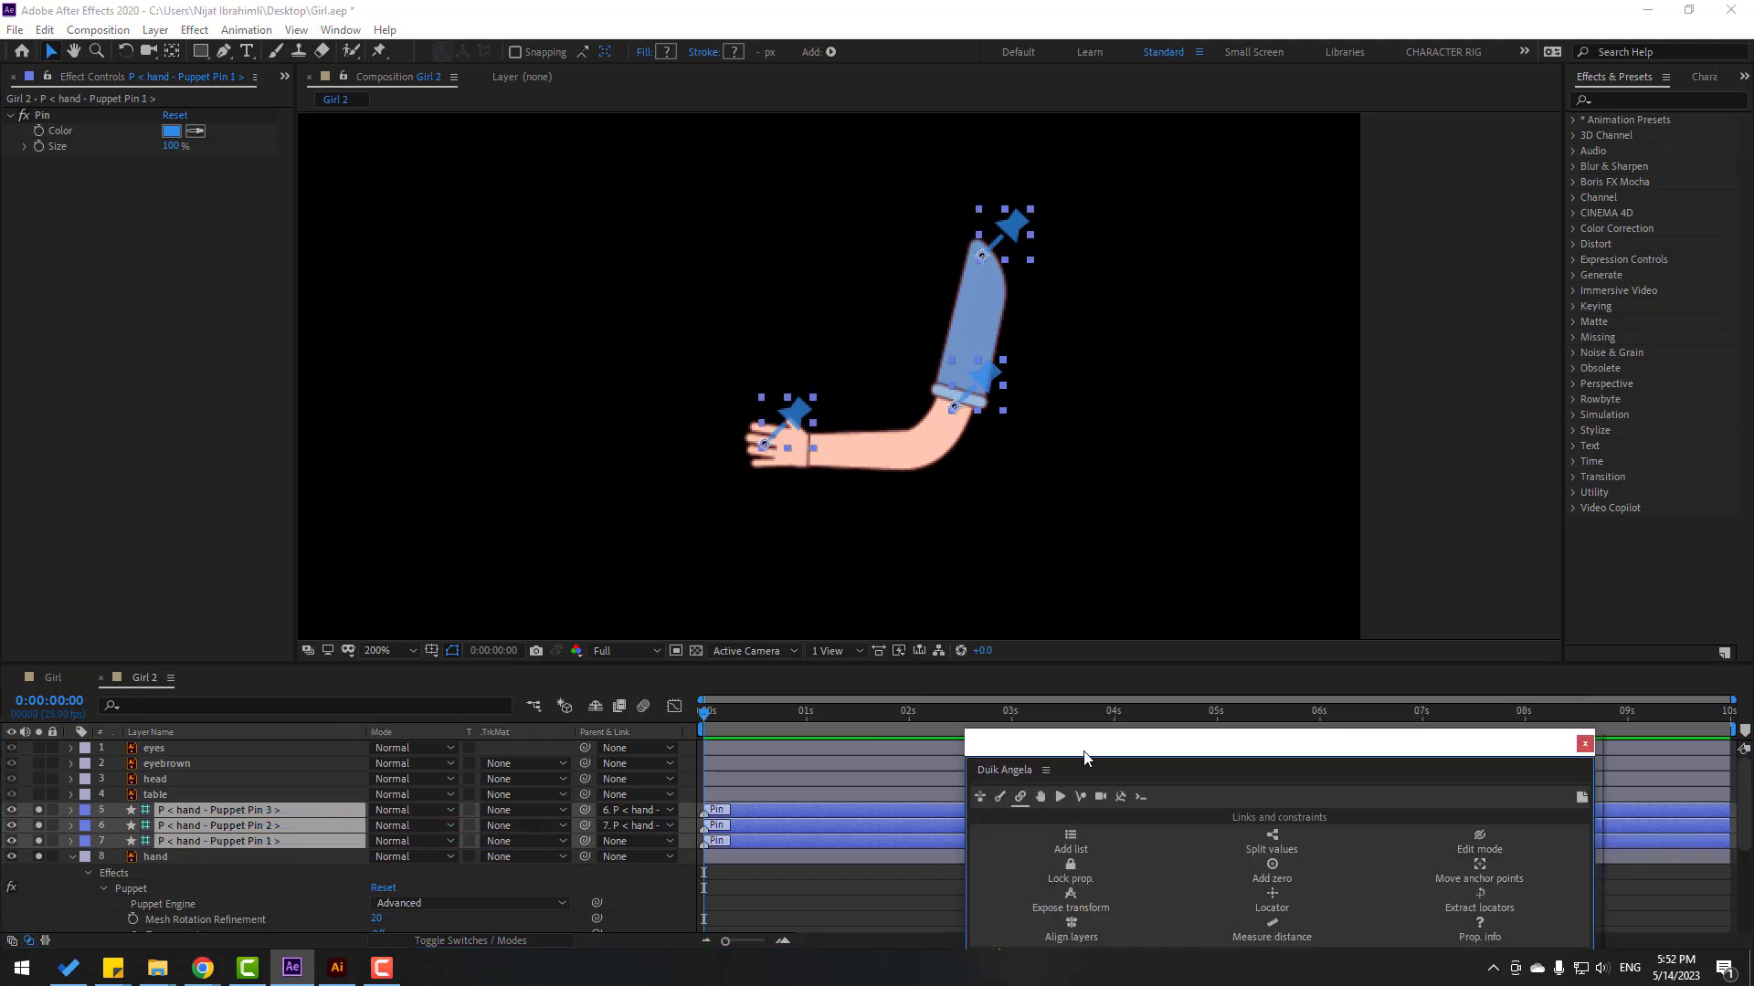
pyautogui.moveTo(1084, 756); pyautogui.dragTo(1171, 356)
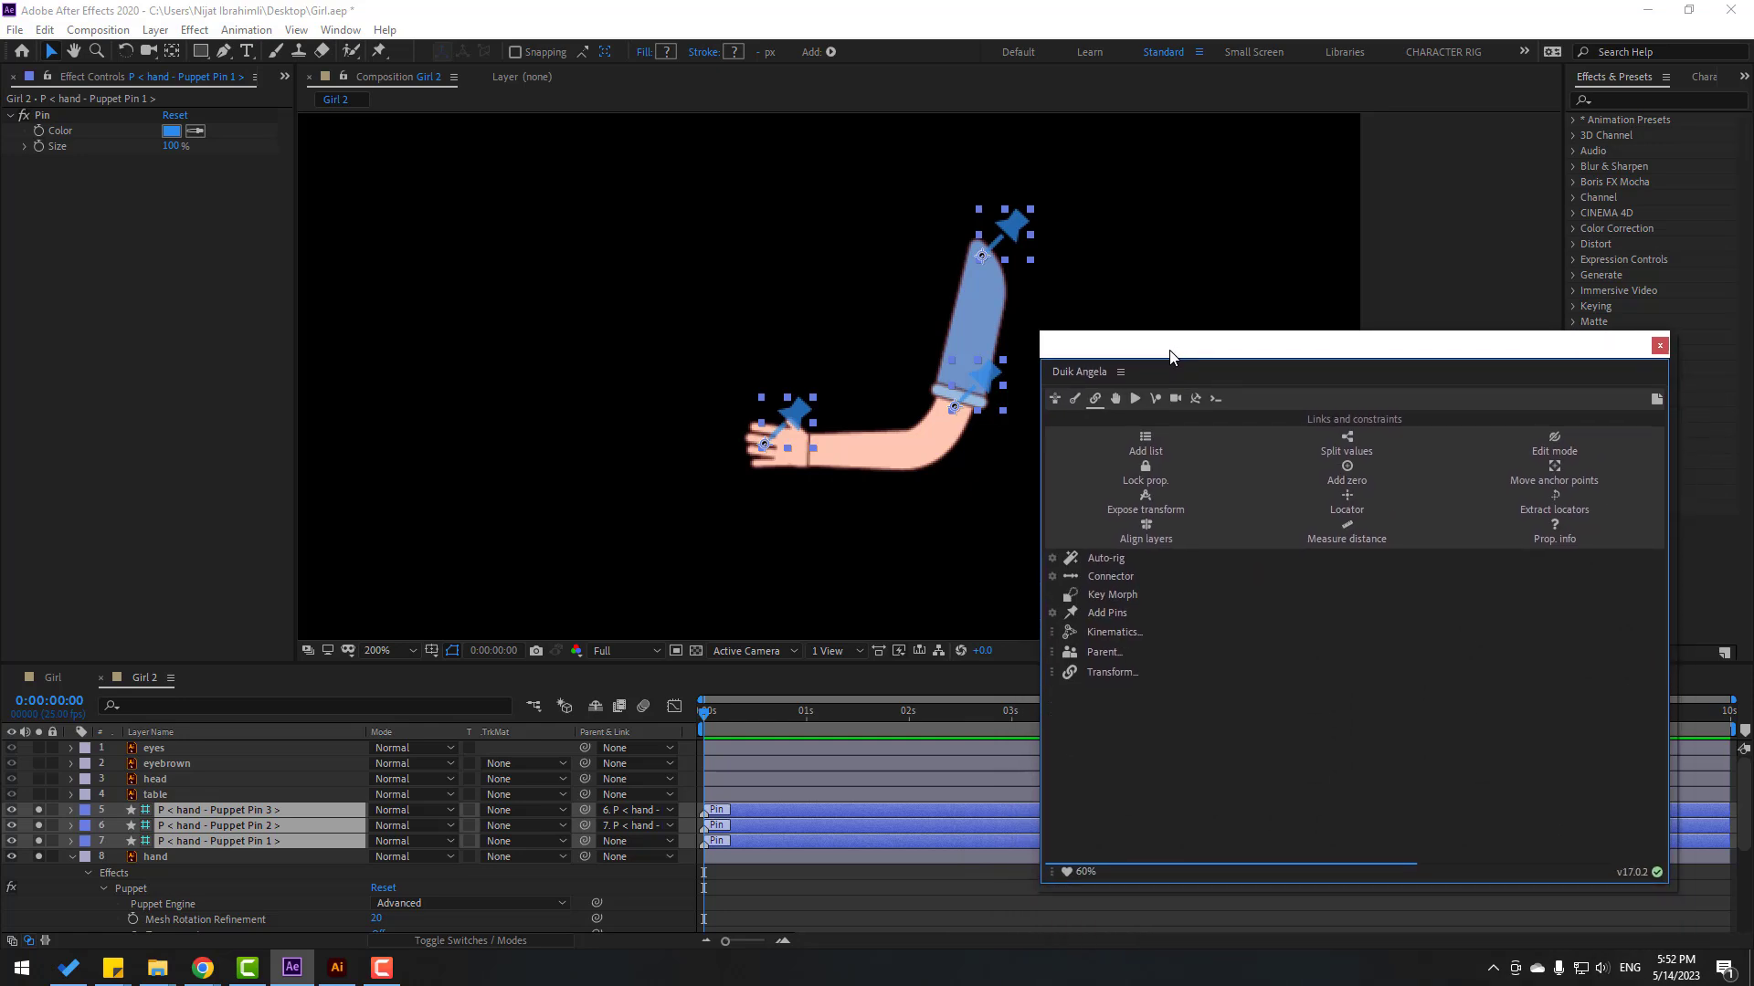
pyautogui.click(1112, 633)
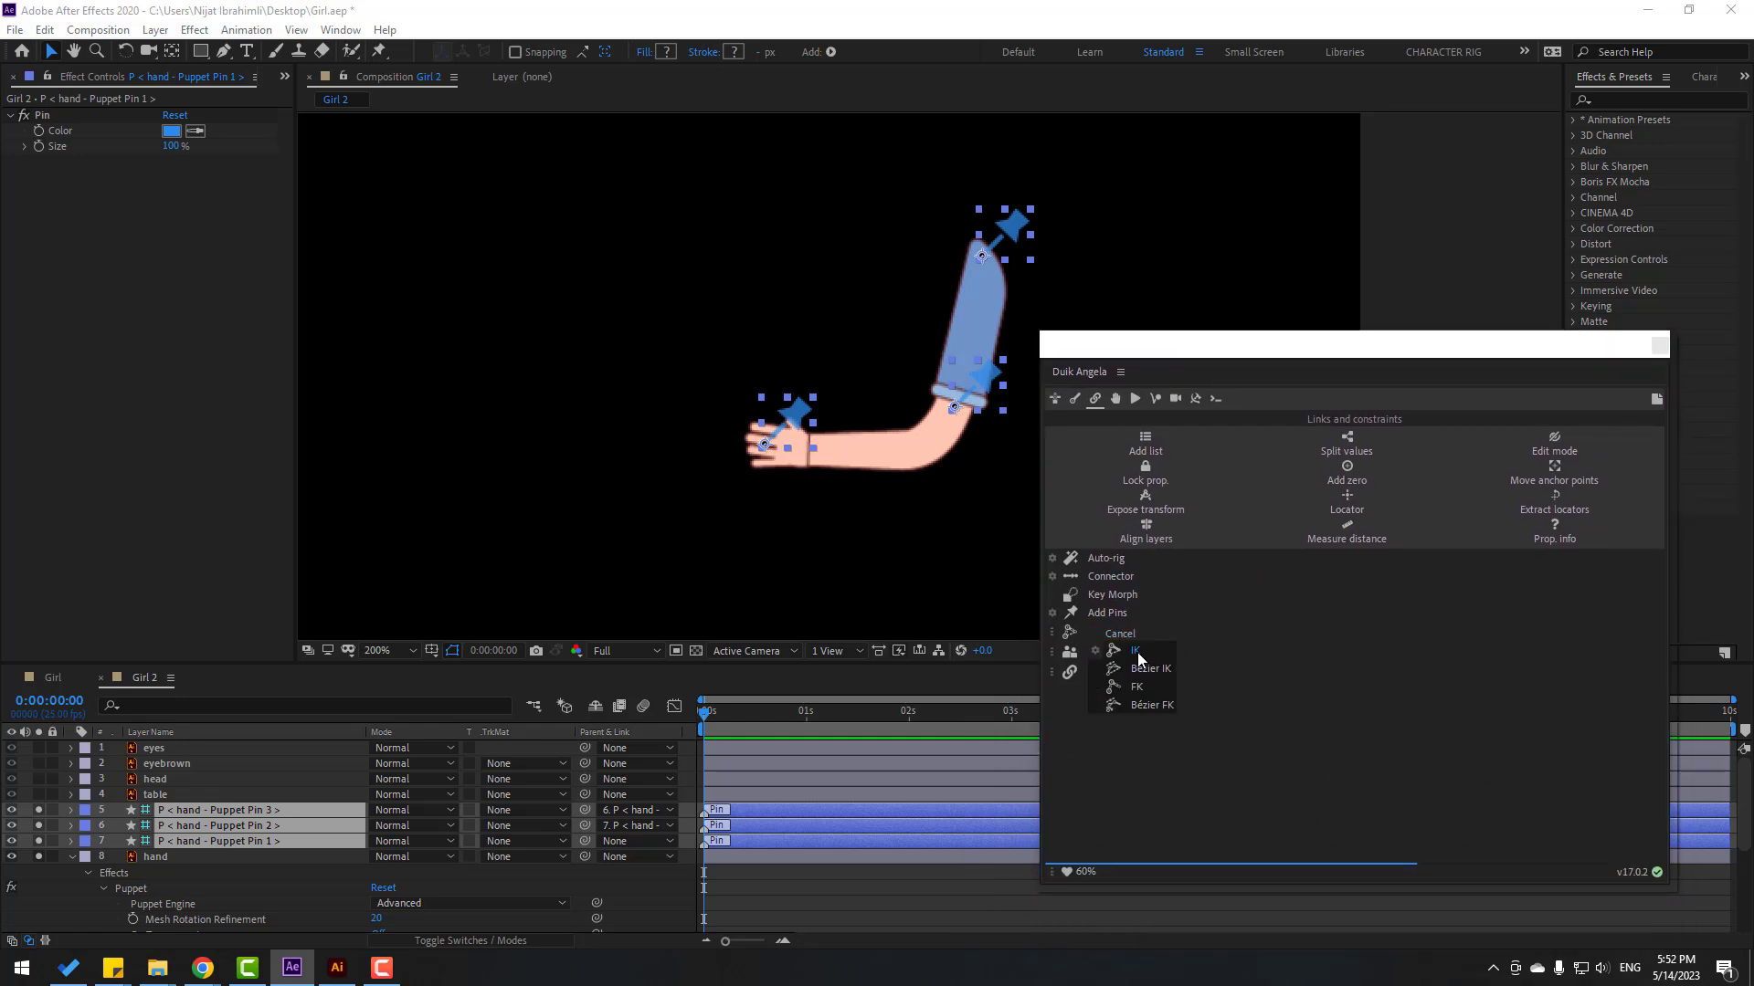
pyautogui.click(1137, 652)
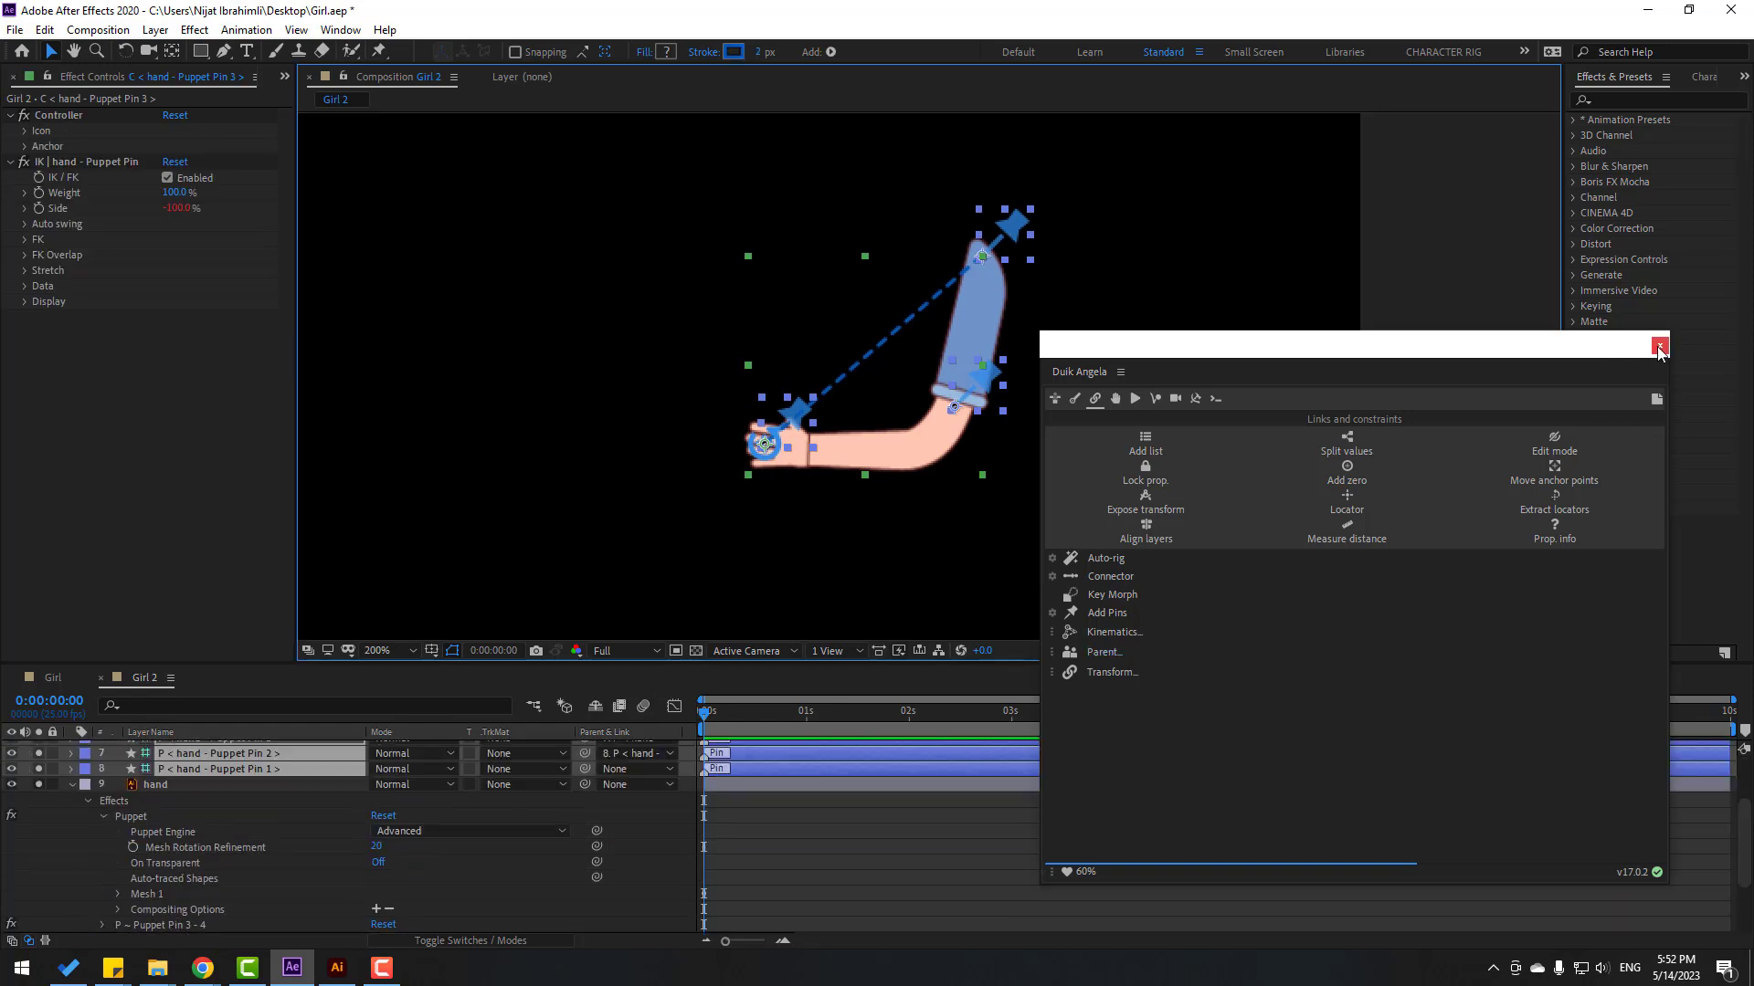
pyautogui.click(1659, 347)
# Step: Collapse the hand layer's properties and turn off the solo switches of the hand and pin layers
pyautogui.scroll(2, 271, 788)
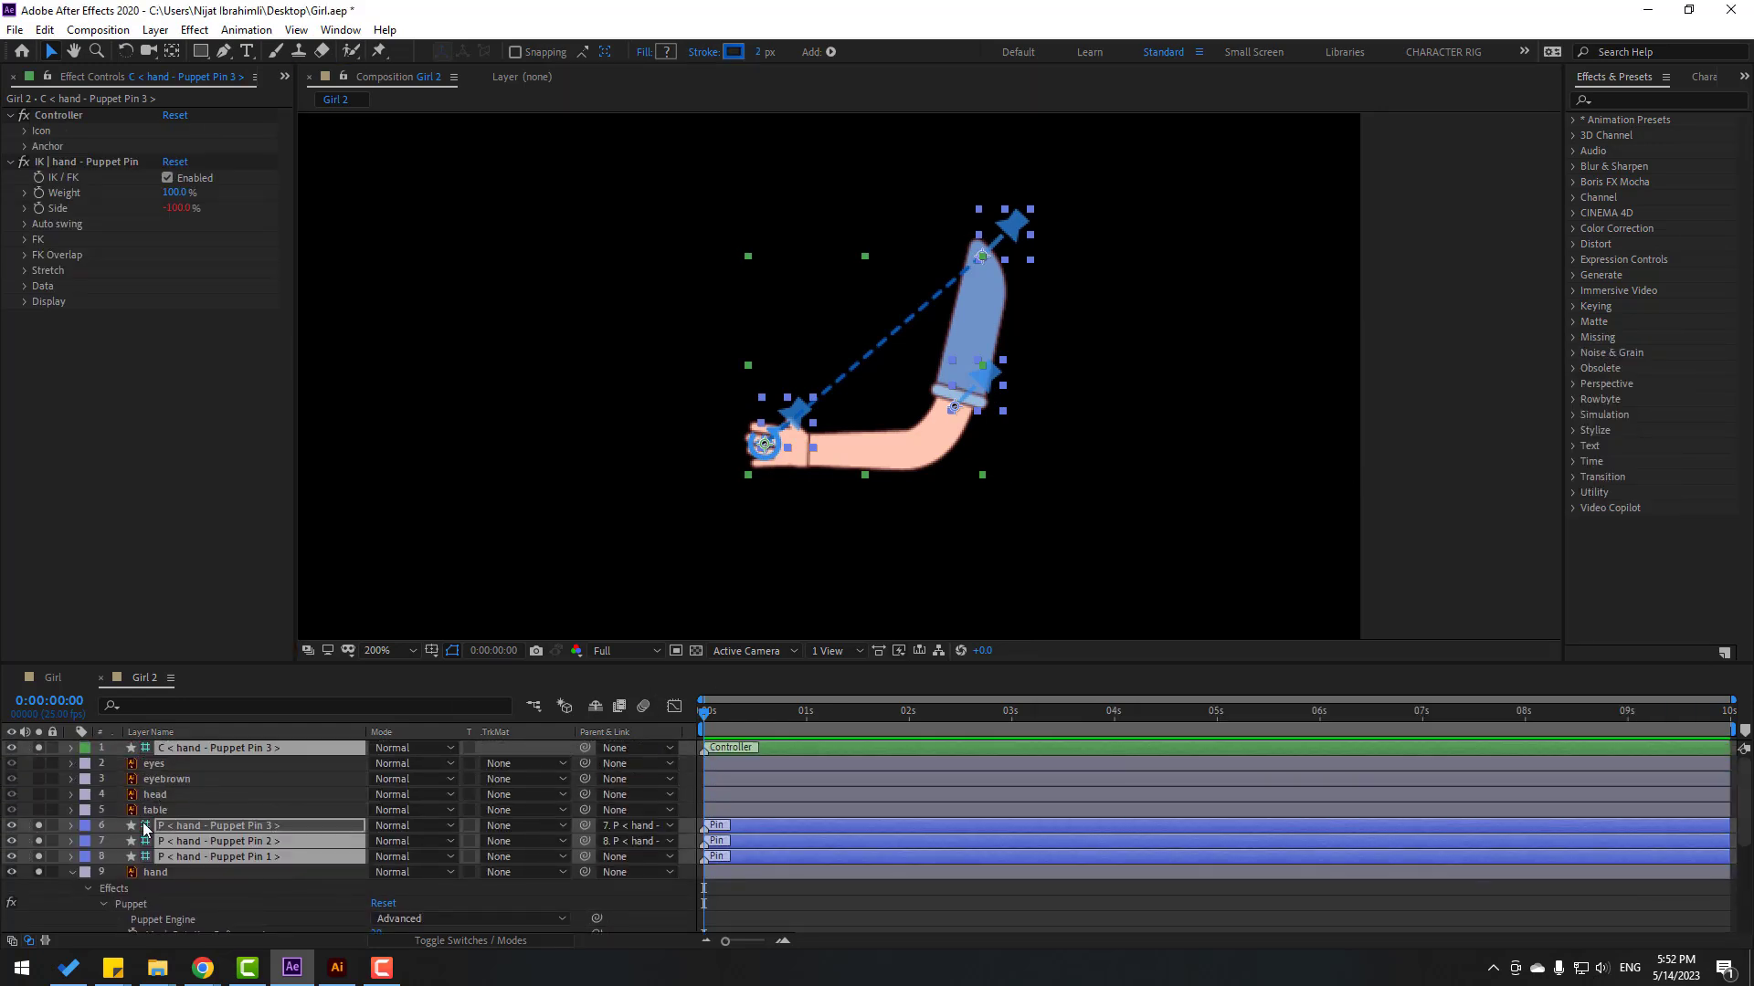
pyautogui.click(72, 872)
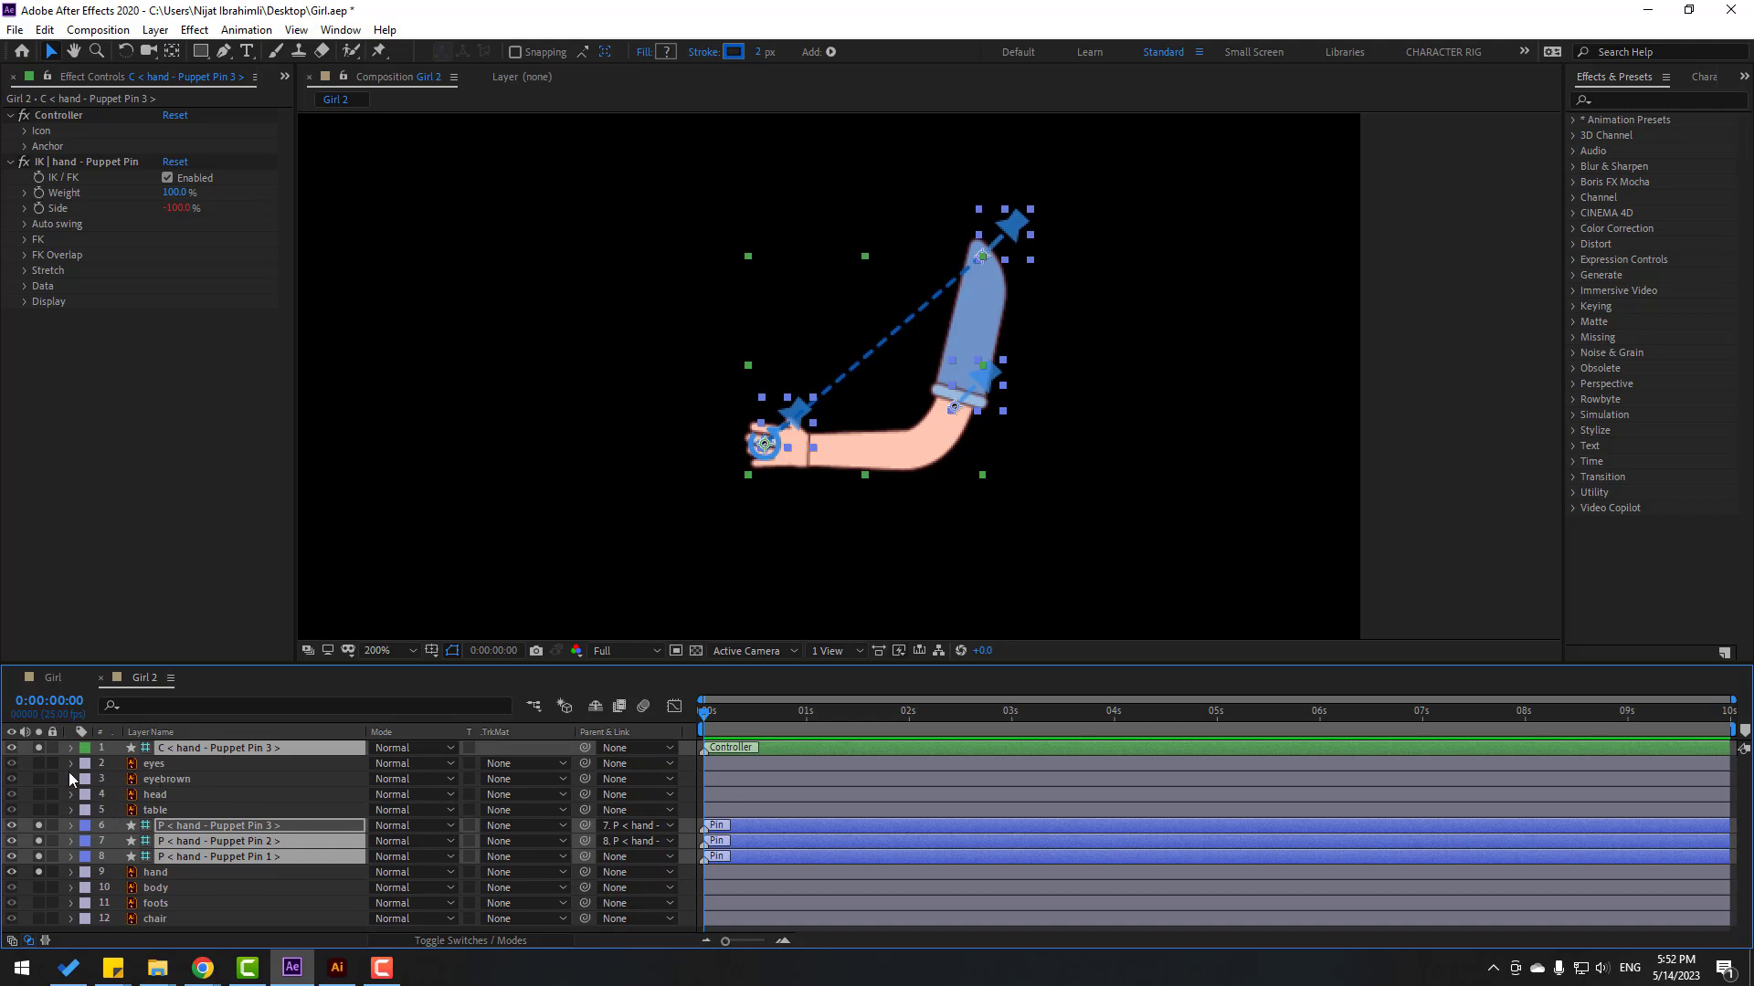
pyautogui.click(36, 877)
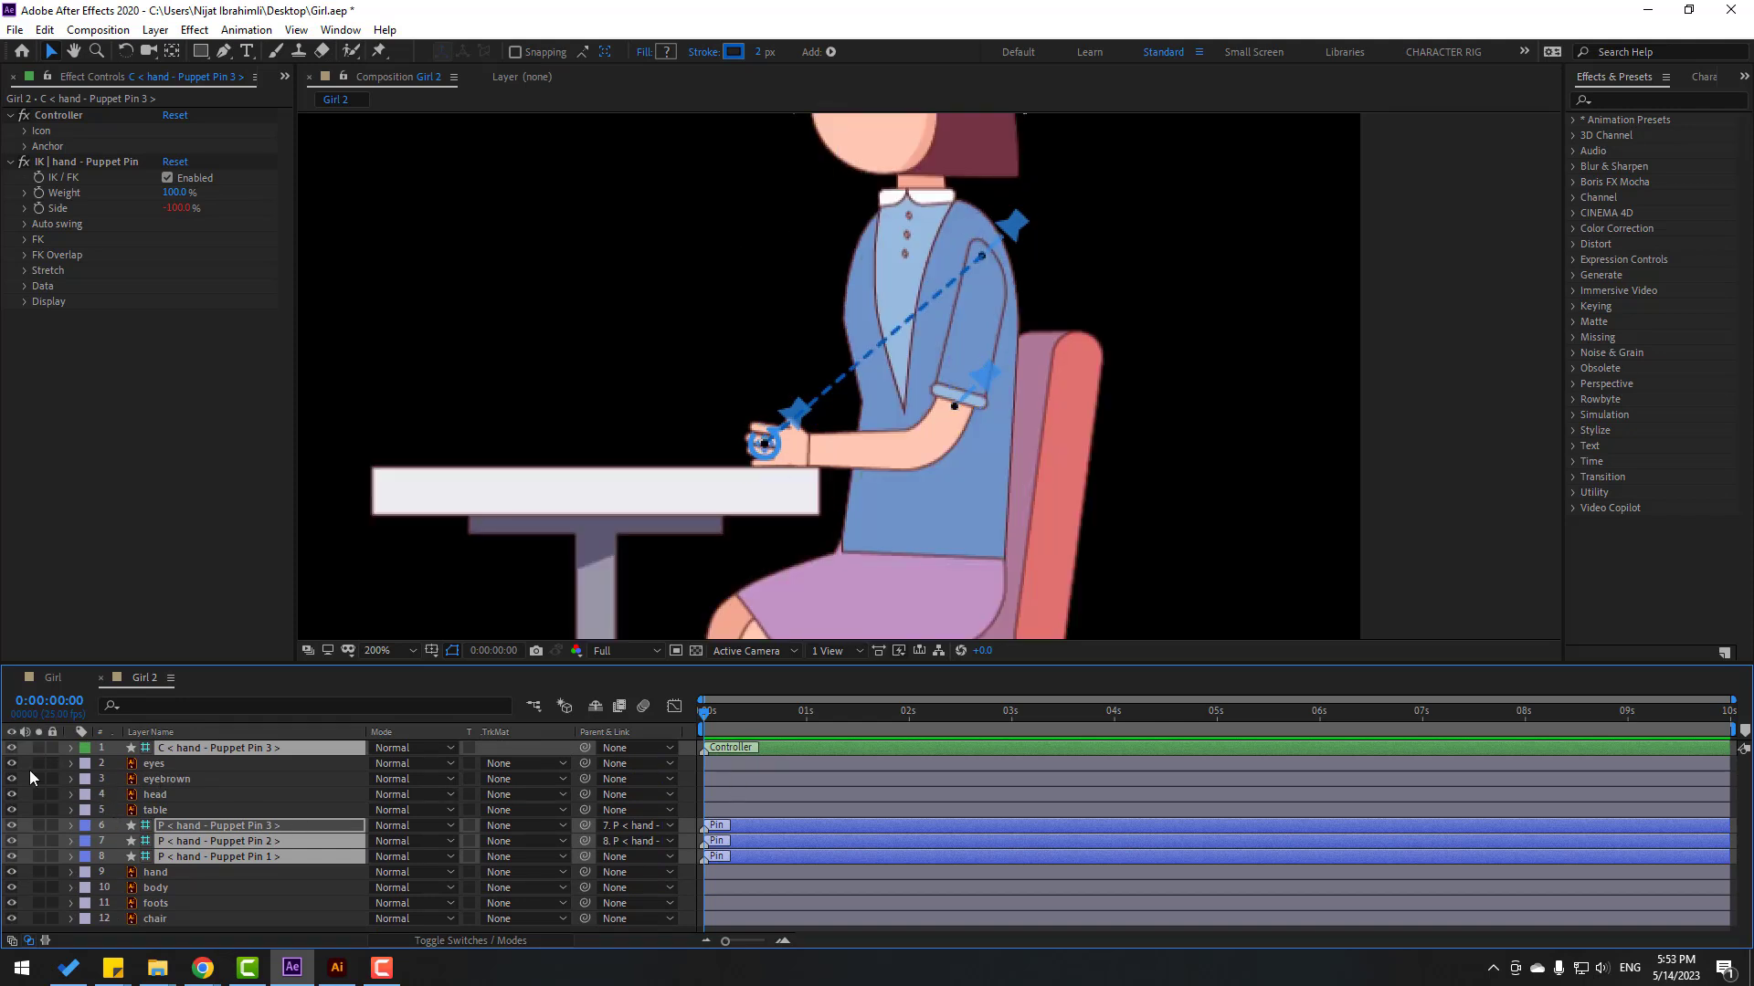
# Step: Animate the hand controller's Position with keyframes at 0 s, about 1 s and 0:00:01:21, lifting the hand to 550, 371.5, and preview it
pyautogui.click(193, 743)
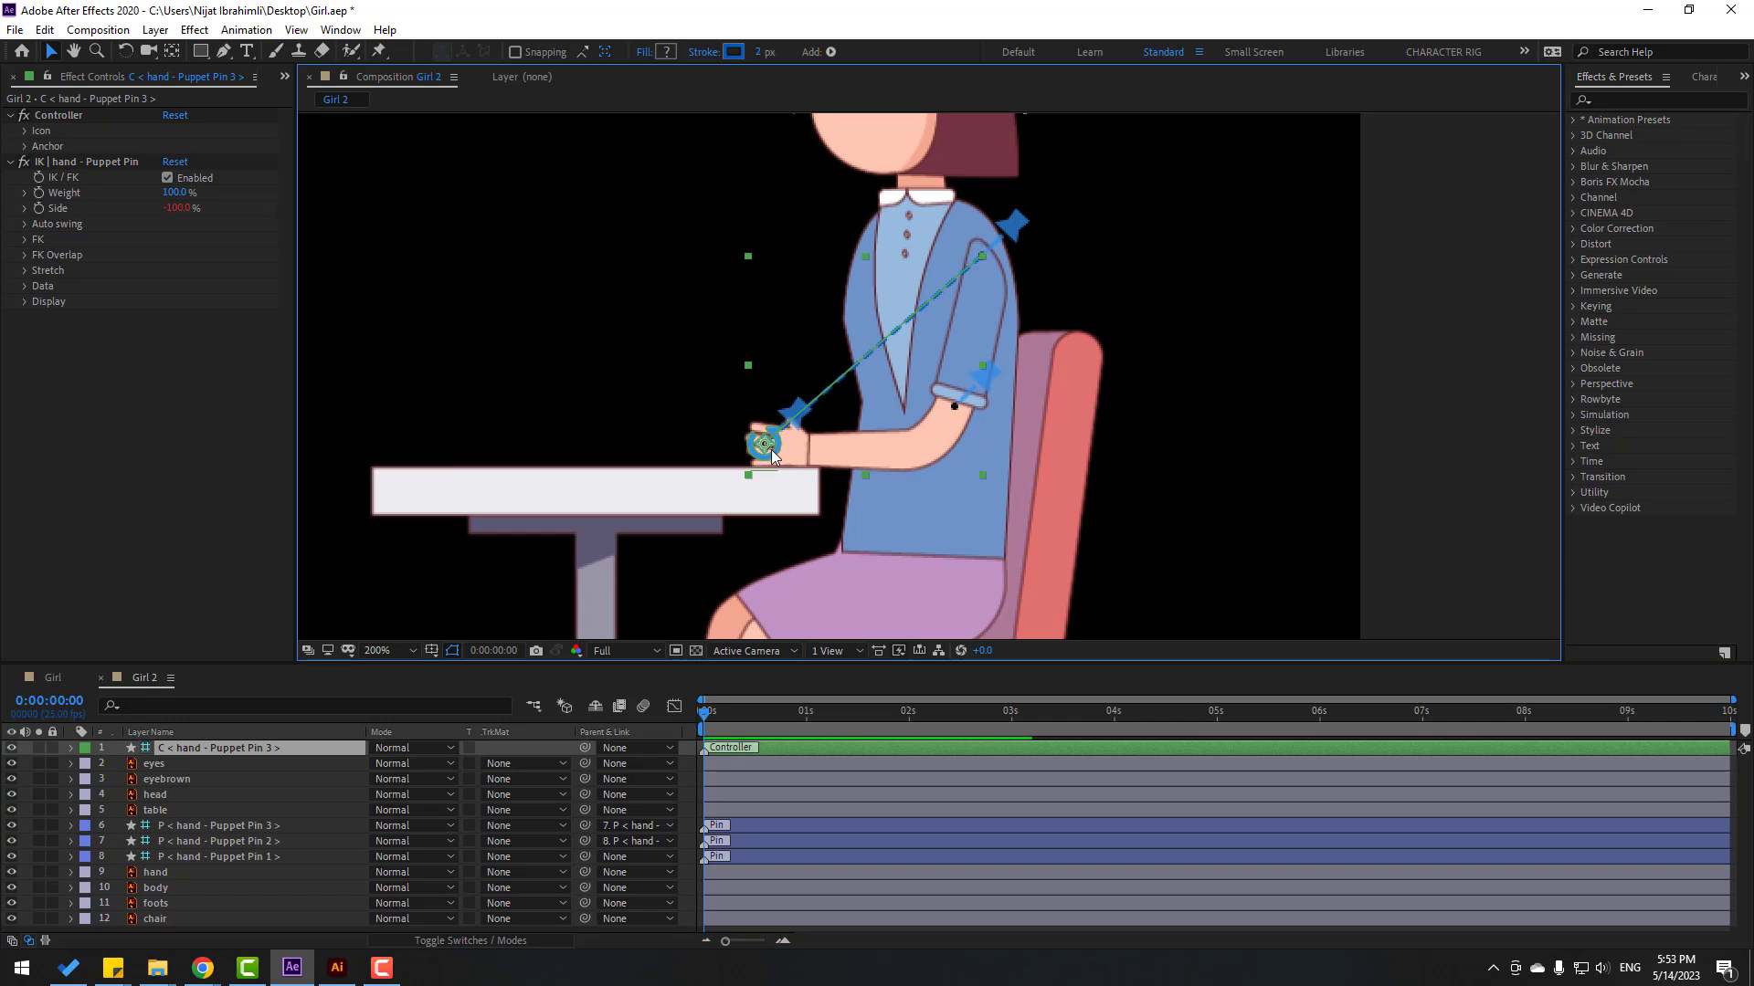
pyautogui.moveTo(771, 449)
pyautogui.mouseDown()
pyautogui.moveTo(790, 401)
pyautogui.moveTo(743, 385)
pyautogui.moveTo(782, 434)
pyautogui.moveTo(834, 403)
pyautogui.moveTo(795, 481)
pyautogui.moveTo(783, 380)
pyautogui.moveTo(763, 444)
pyautogui.mouseUp()
pyautogui.press('p')
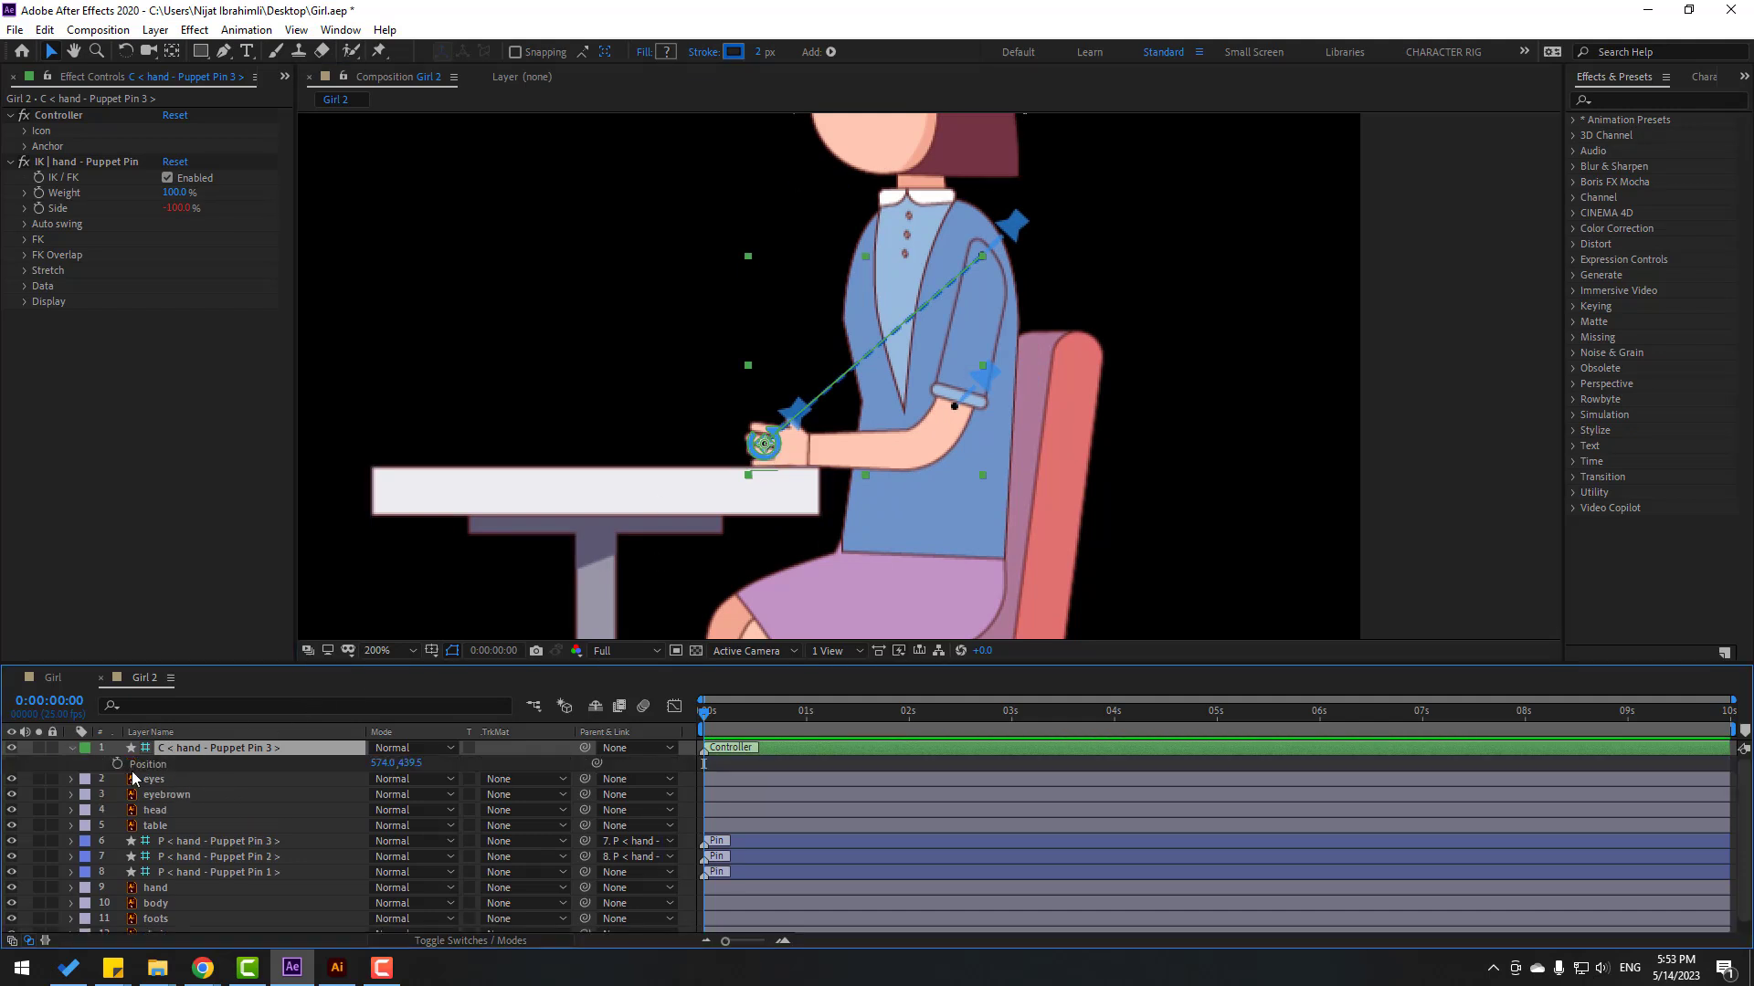
pyautogui.click(117, 763)
pyautogui.moveTo(716, 715); pyautogui.dragTo(802, 713)
pyautogui.moveTo(780, 446); pyautogui.dragTo(741, 283)
pyautogui.click(893, 713)
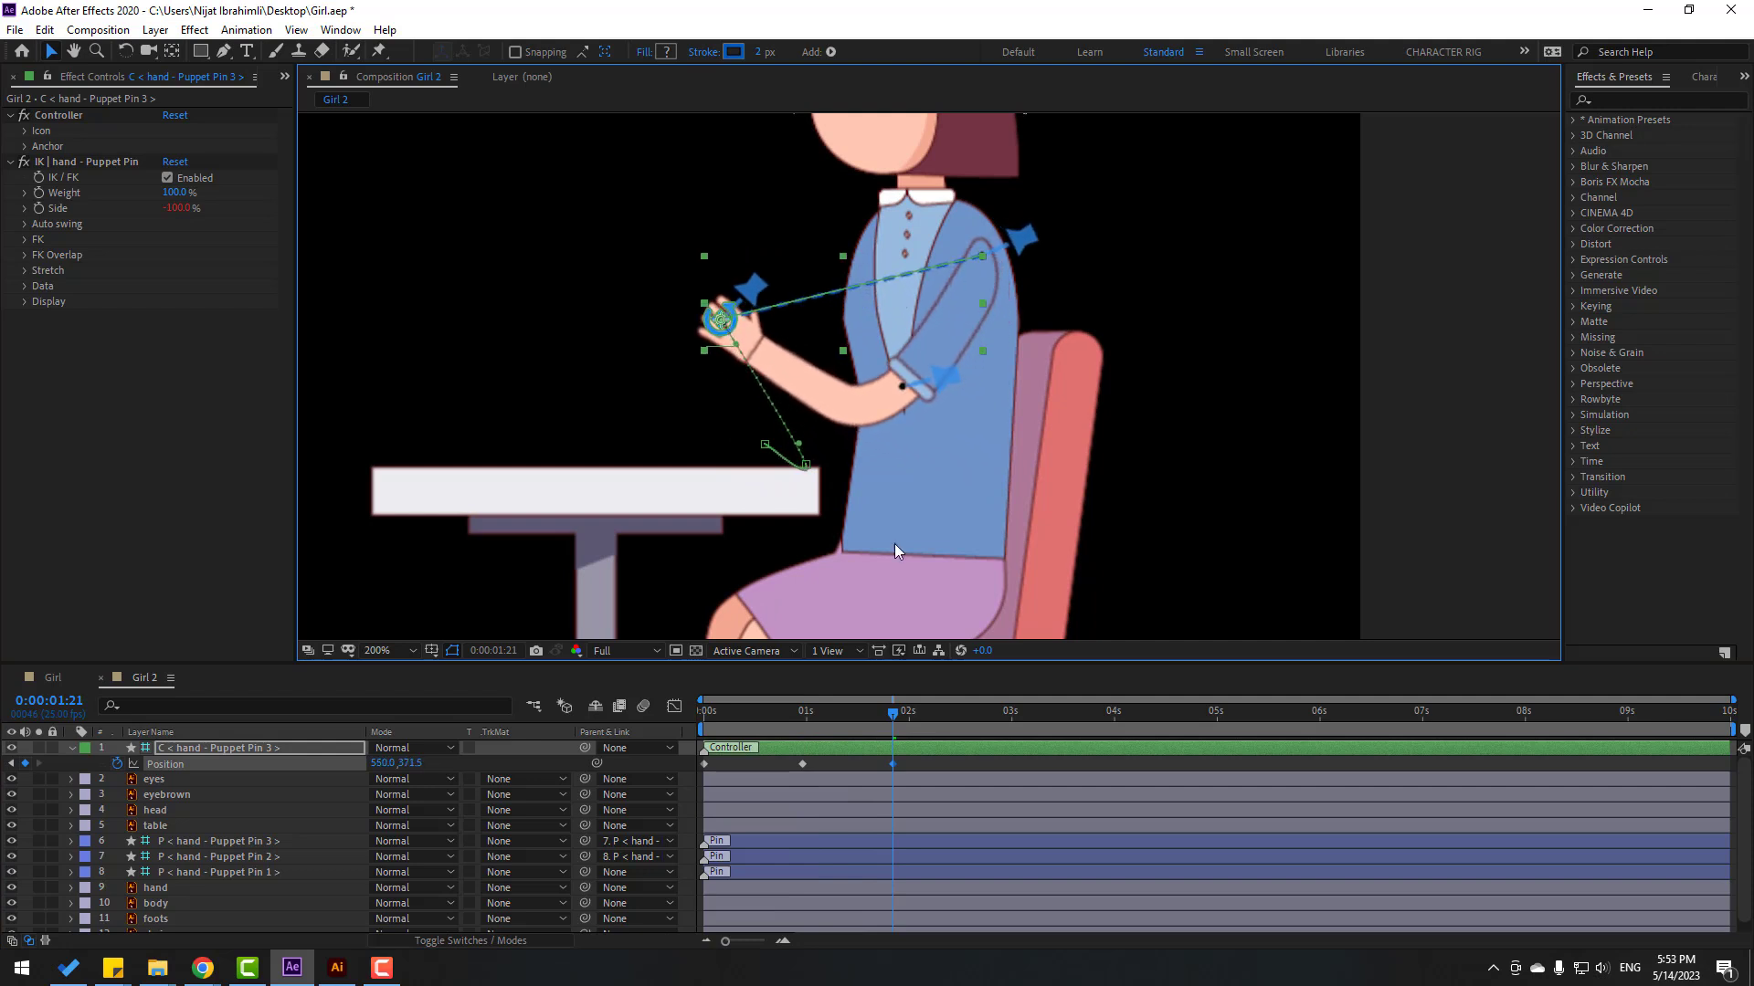
pyautogui.press('space')
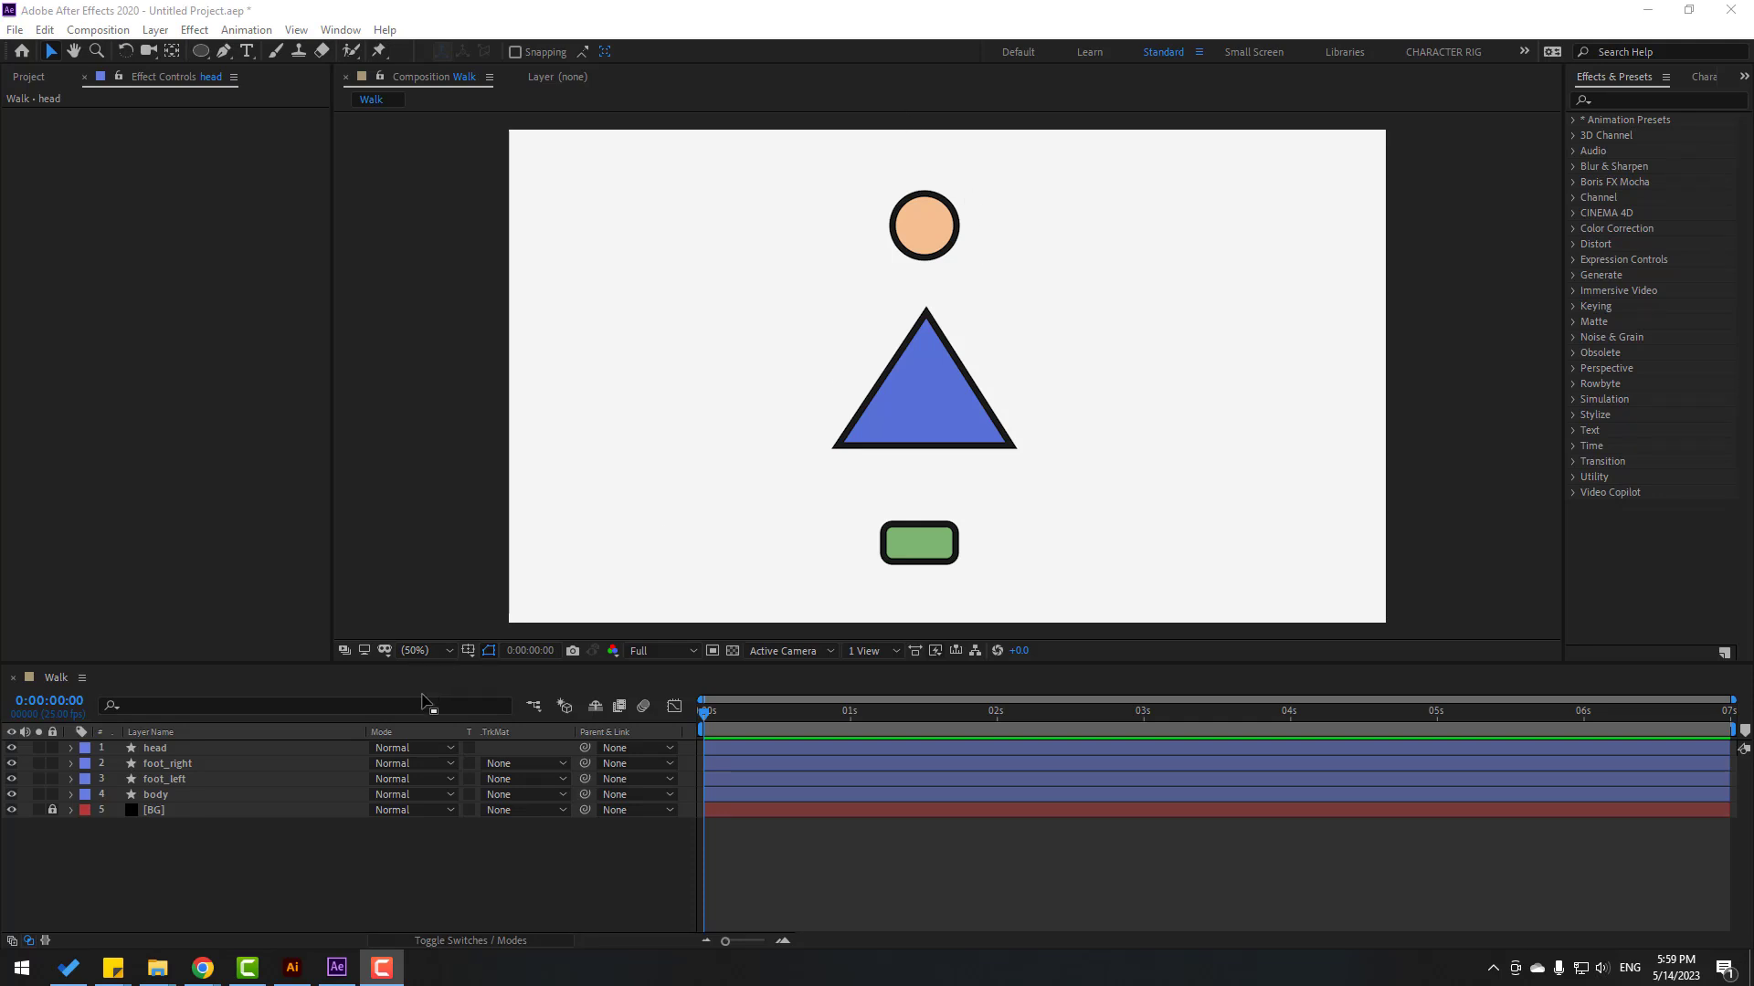
# Step: Examine the body, foot_left, foot_right and head shape layers of the Walk composition
pyautogui.click(159, 803)
pyautogui.click(172, 791)
pyautogui.click(168, 780)
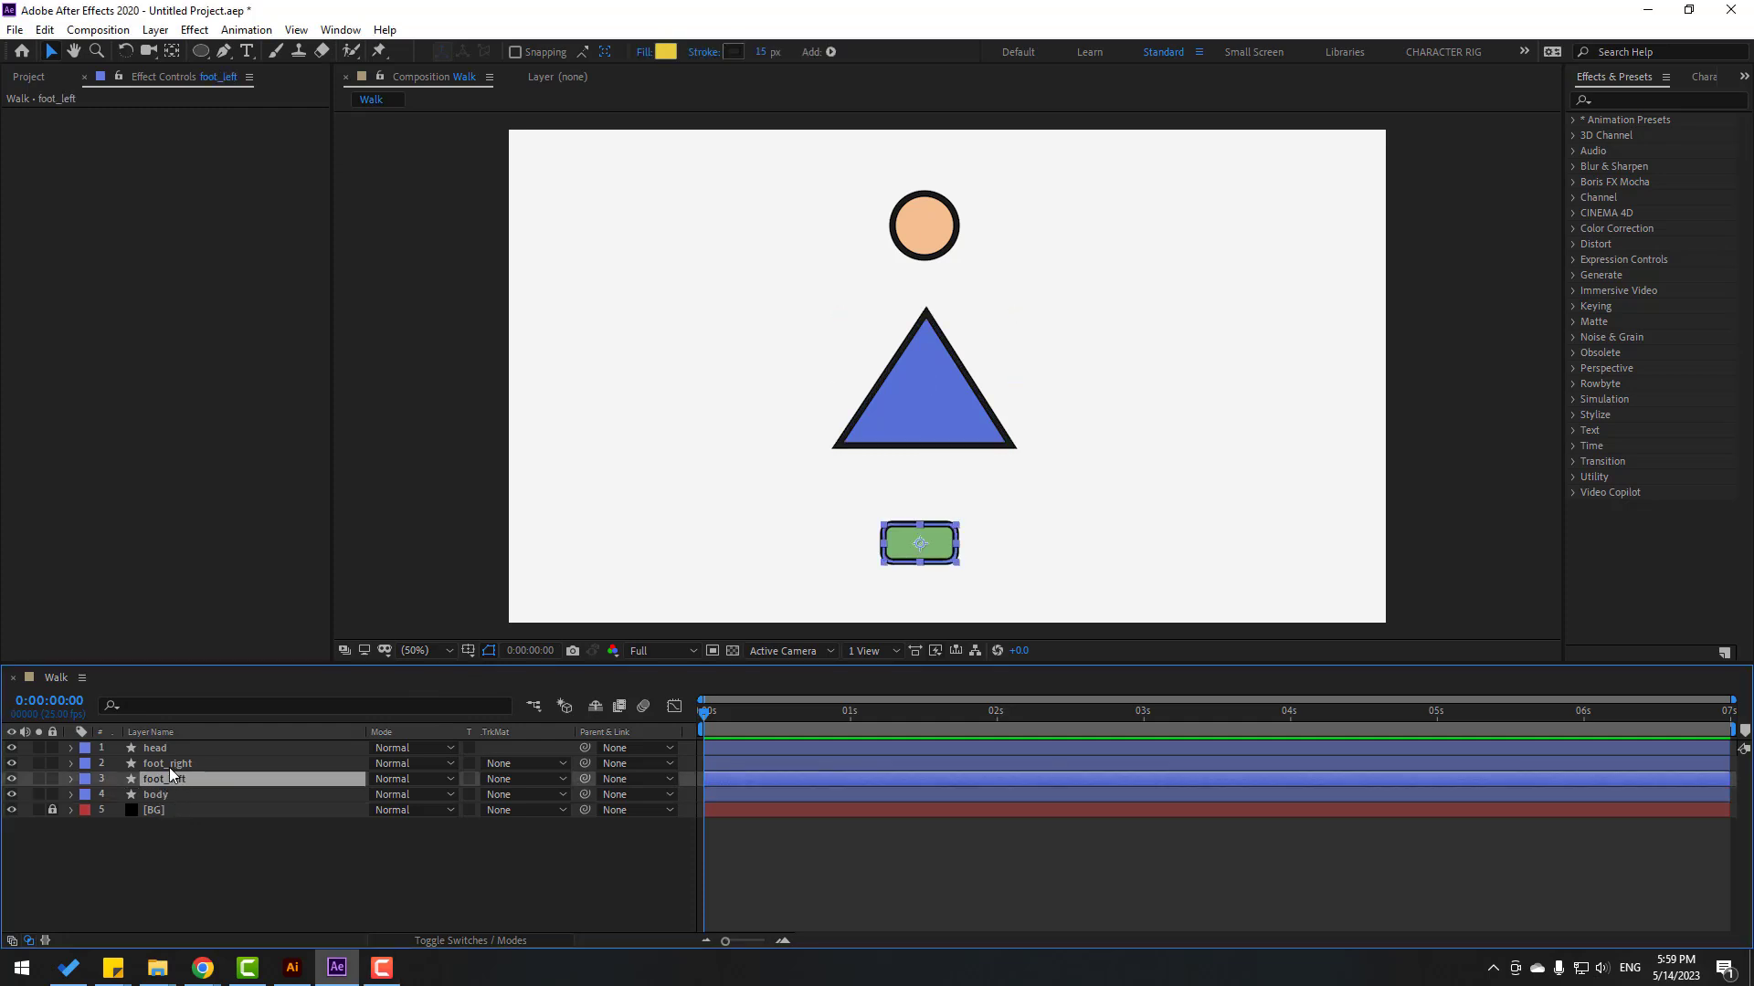
pyautogui.click(168, 765)
pyautogui.click(162, 749)
pyautogui.click(162, 762)
pyautogui.click(176, 868)
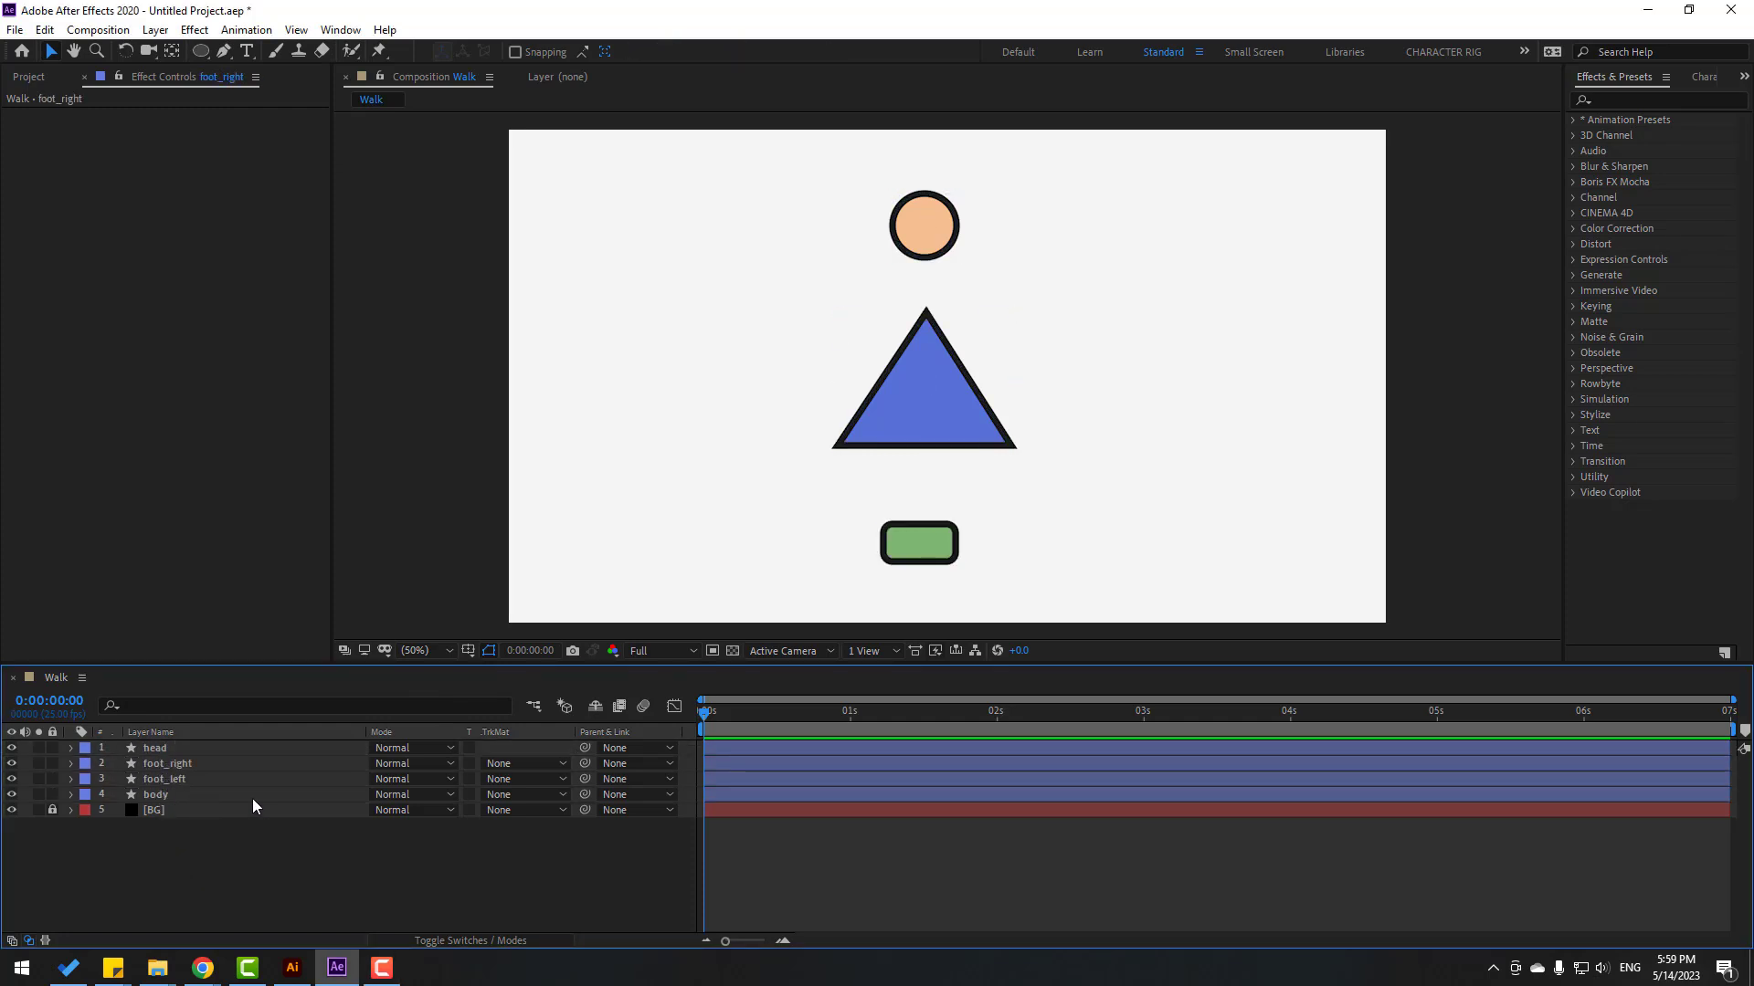
# Step: Set initial Position keyframes at 0 s for the foot_left and foot_right layers
pyautogui.click(168, 782)
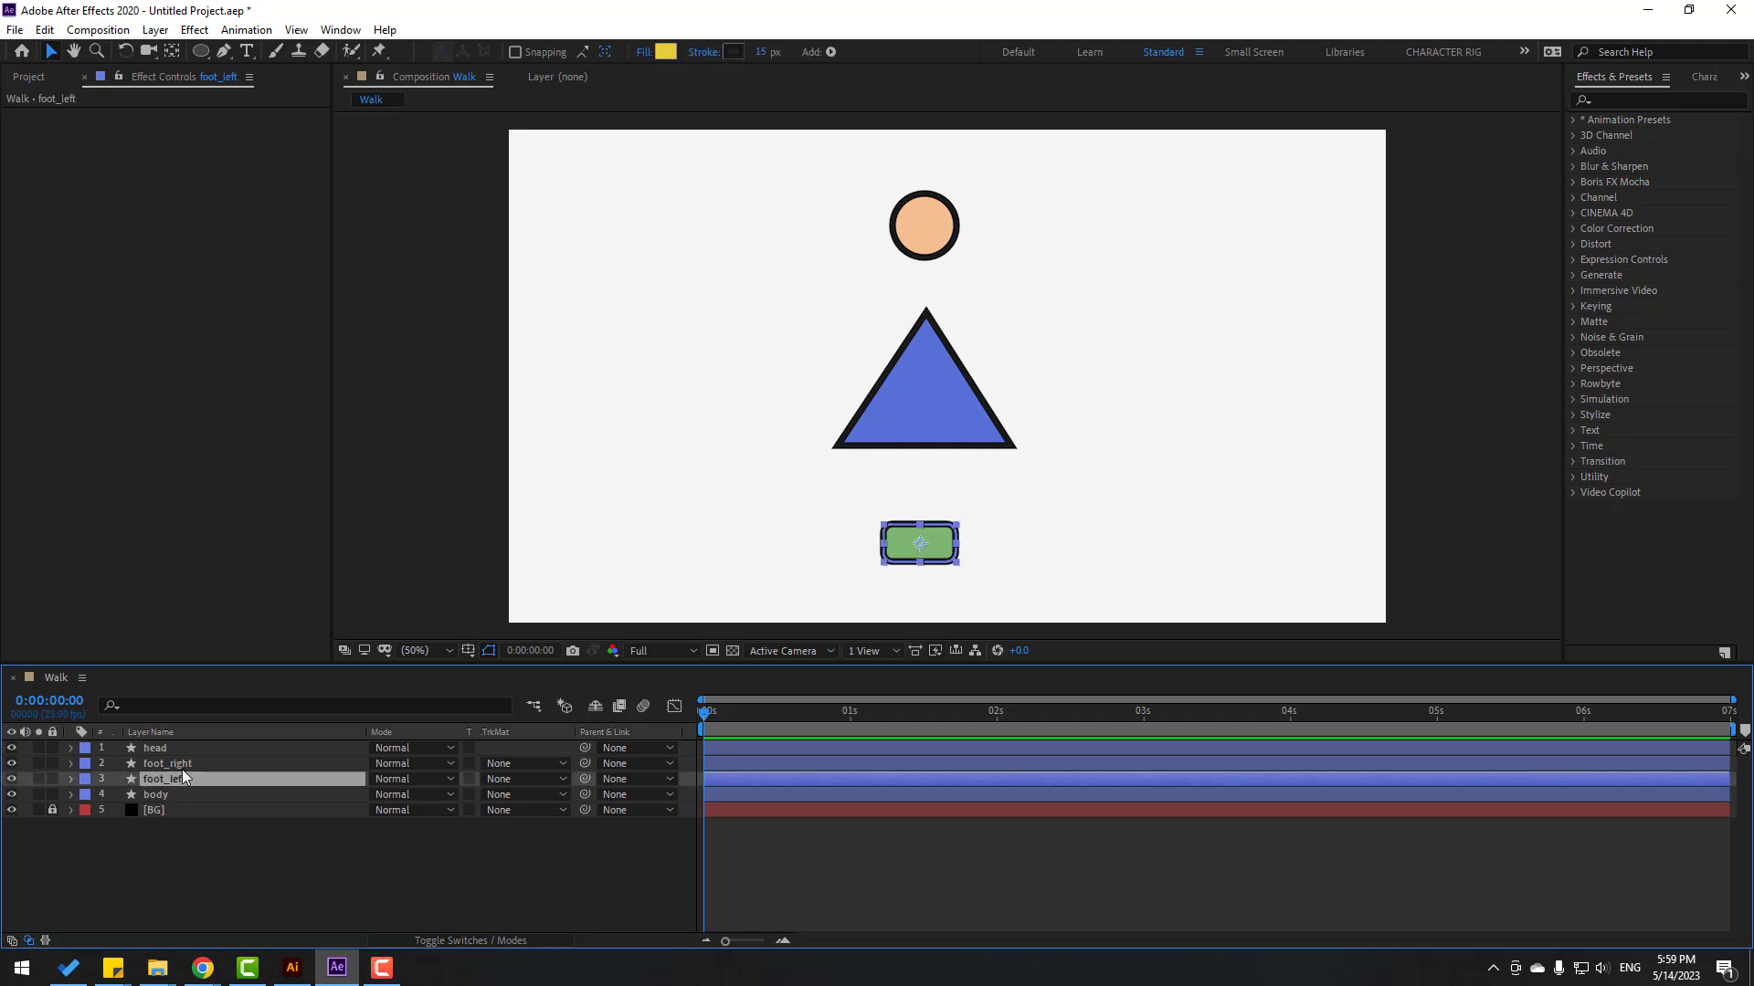
pyautogui.keyDown('ctrl'); pyautogui.click(183, 764); pyautogui.keyUp('ctrl')
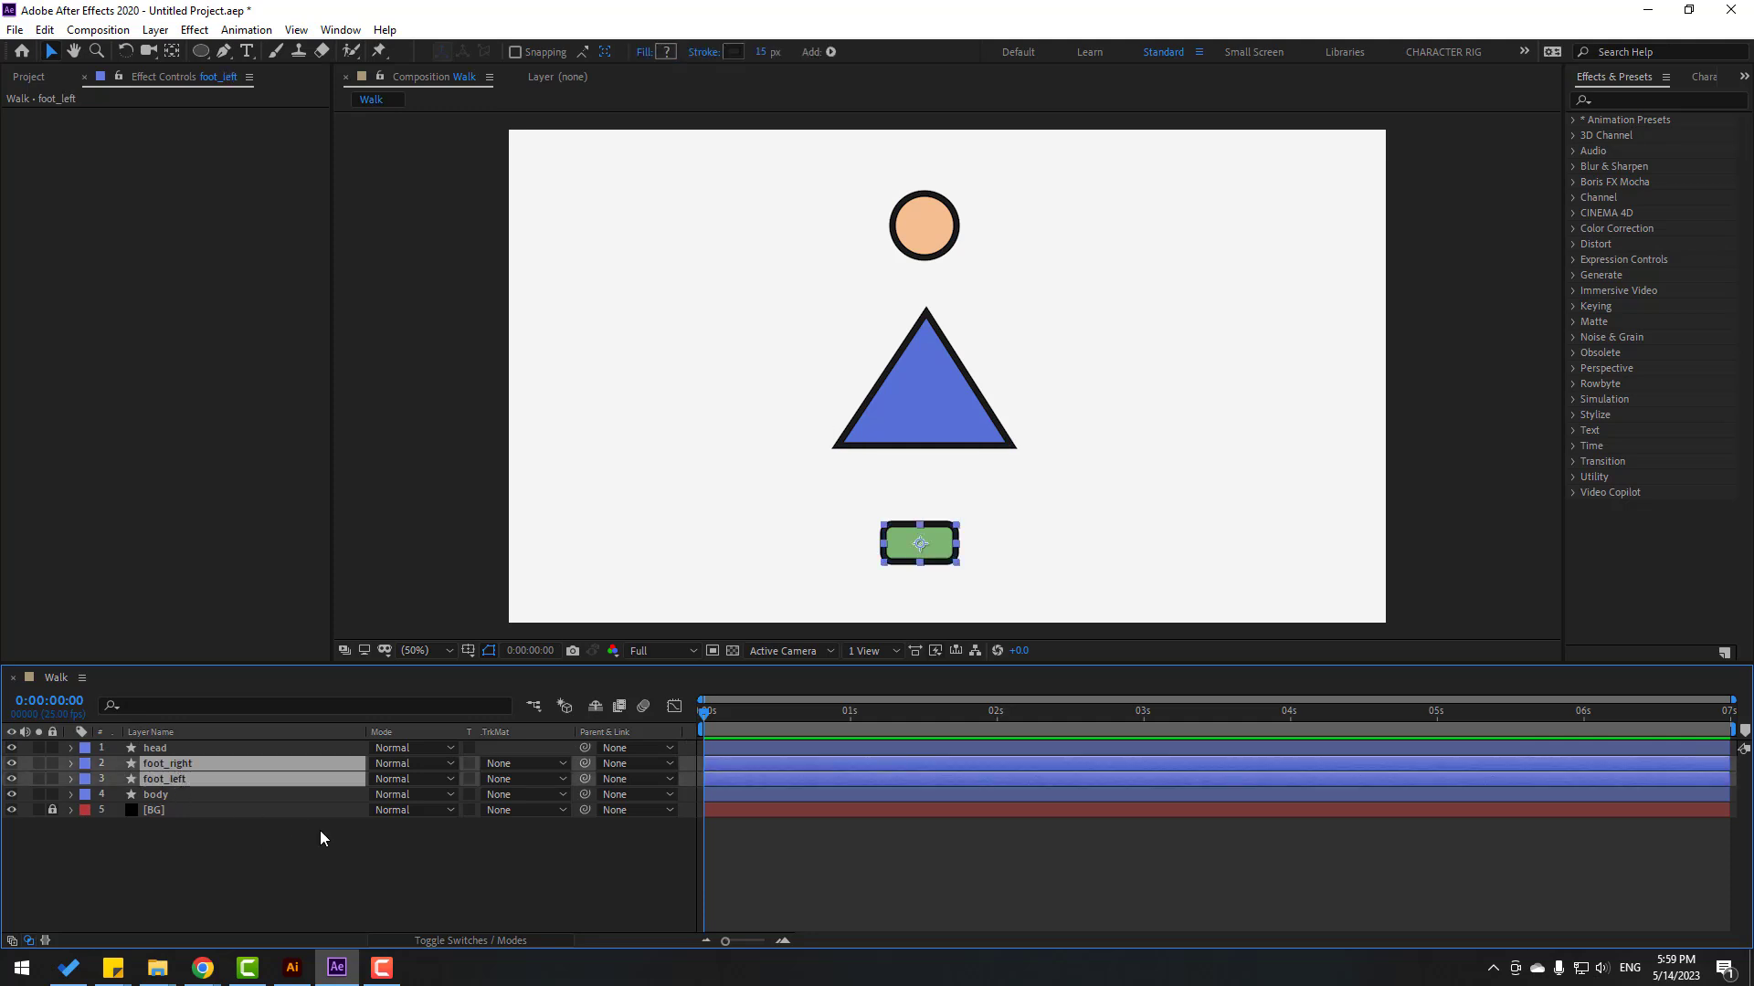
pyautogui.press('p')
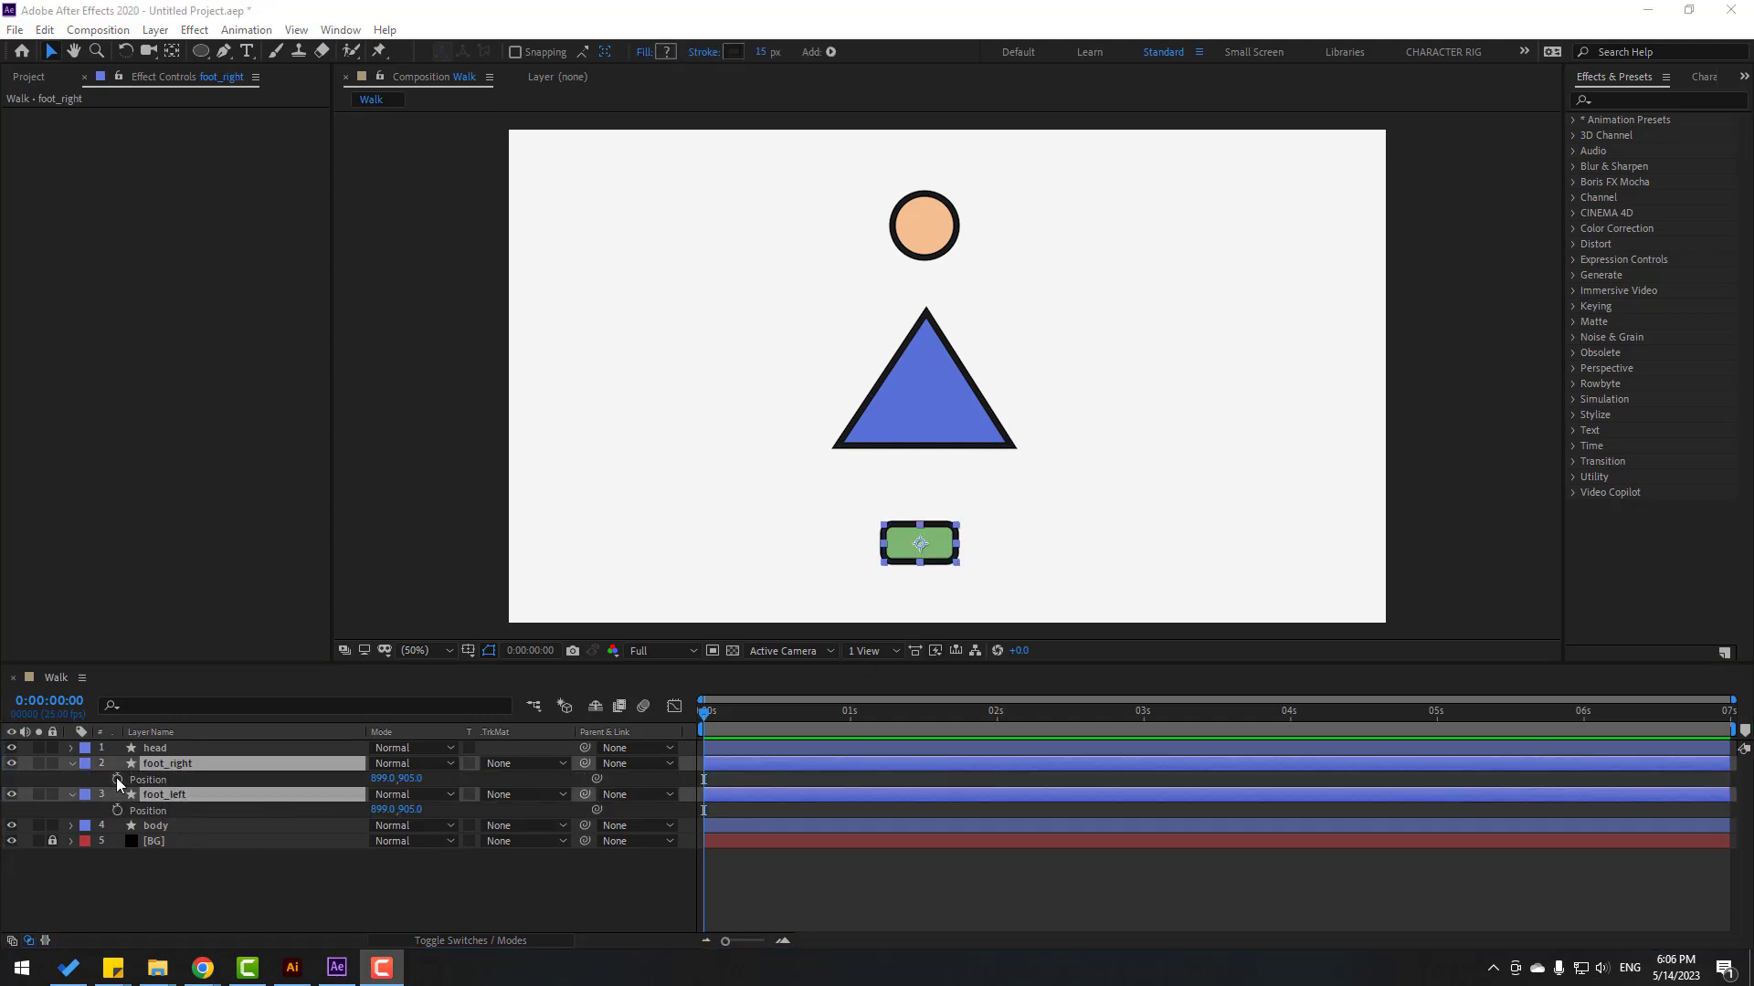
pyautogui.click(117, 780)
pyautogui.click(118, 810)
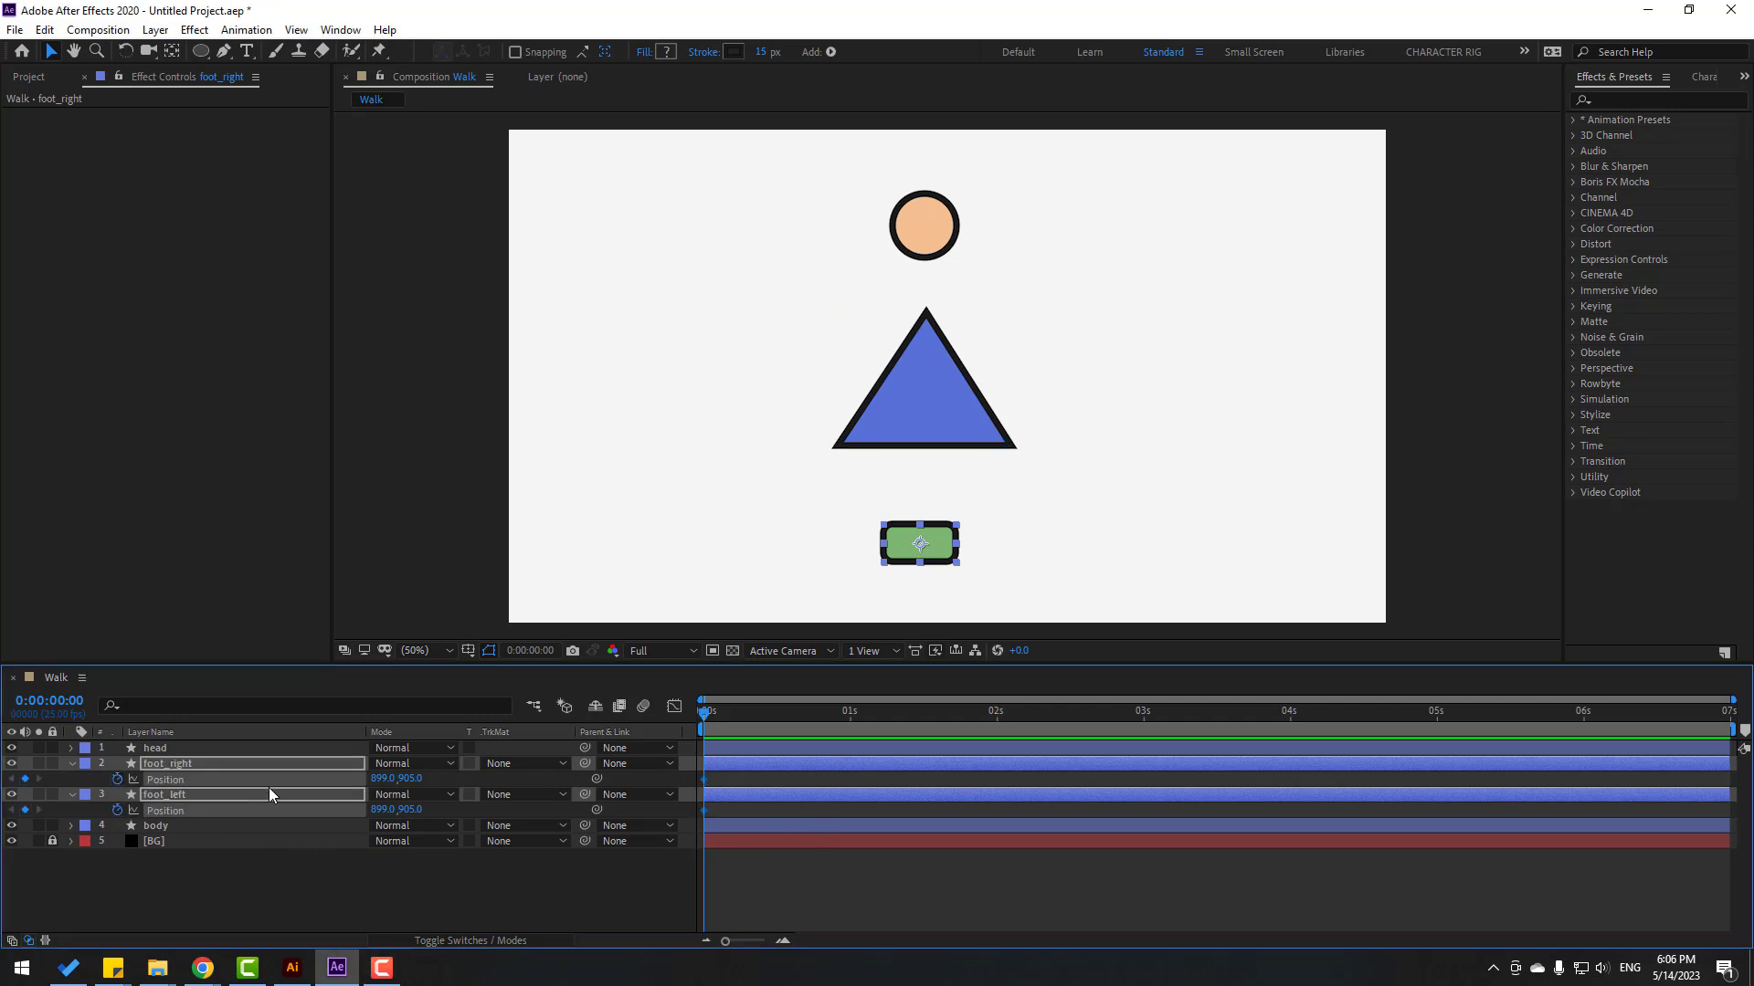
pyautogui.press('F2')
# Step: Spread the feet at 0 s by setting foot_right's X position to 726 and foot_left's X position to 1086
pyautogui.moveTo(388, 779); pyautogui.dragTo(244, 772)
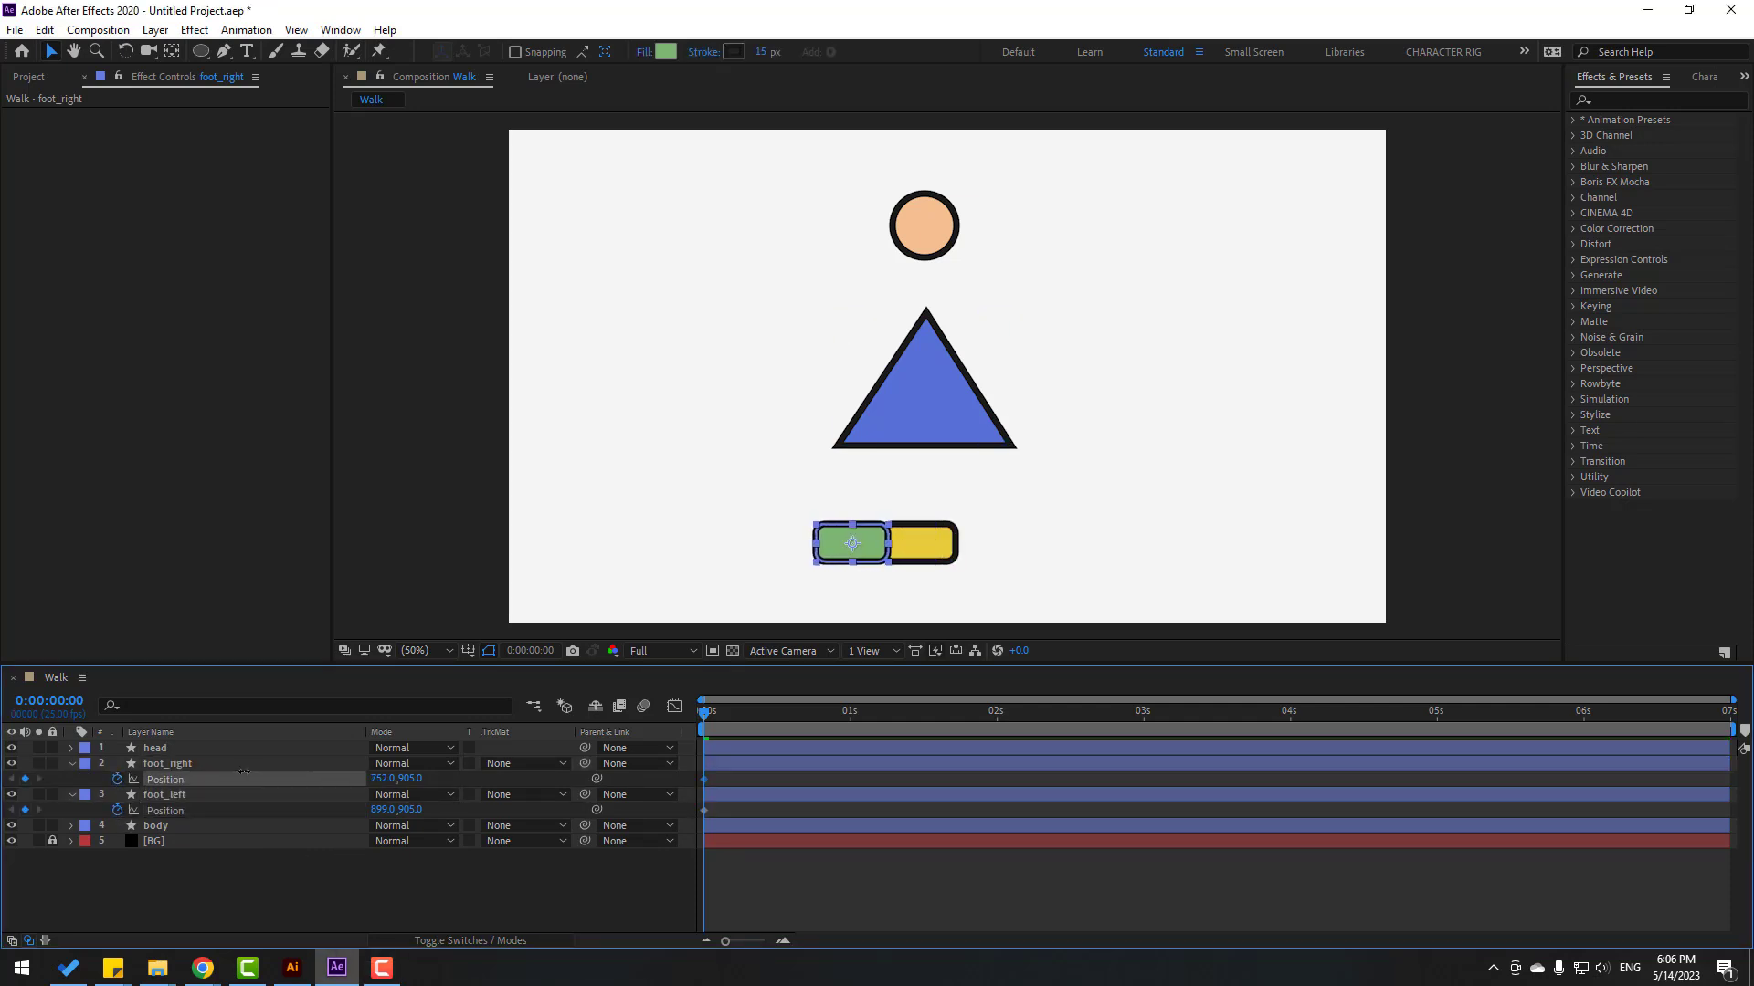
pyautogui.click(265, 767)
pyautogui.moveTo(374, 778); pyautogui.dragTo(538, 801)
pyautogui.press('F2')
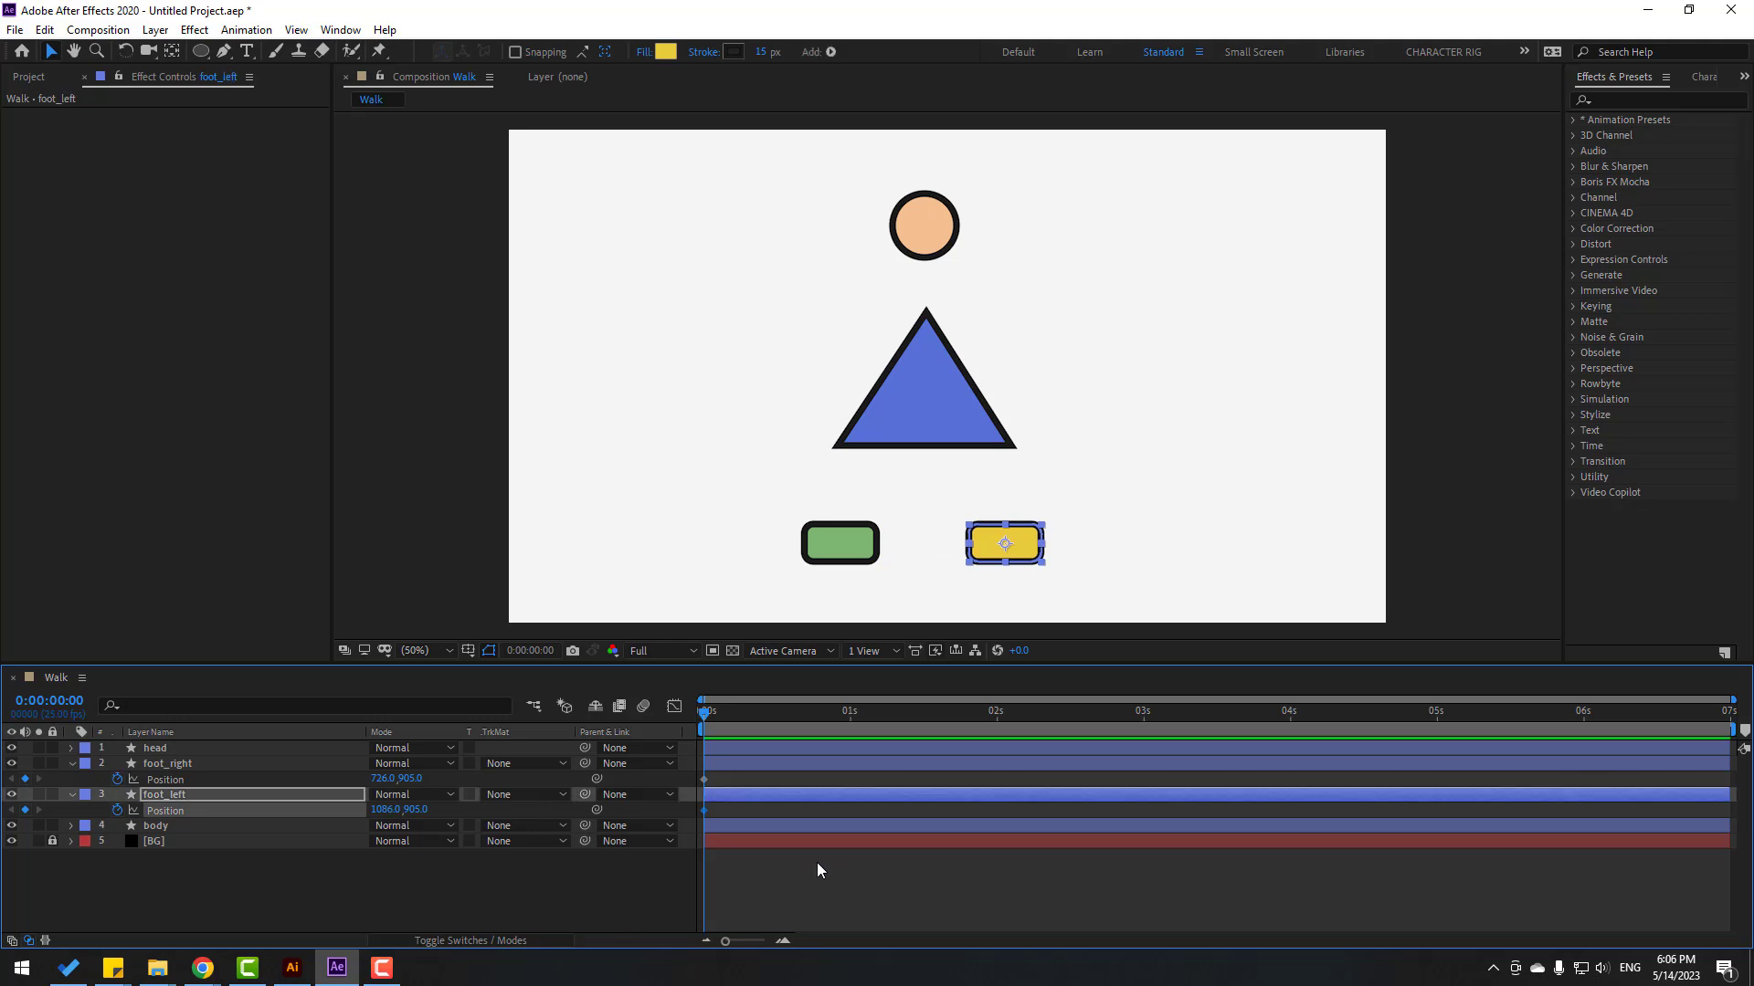
# Step: At frame 10, swap the feet by setting foot_right's X position to 1091 and foot_left's X position to 703
pyautogui.click(530, 650)
pyautogui.write('+')
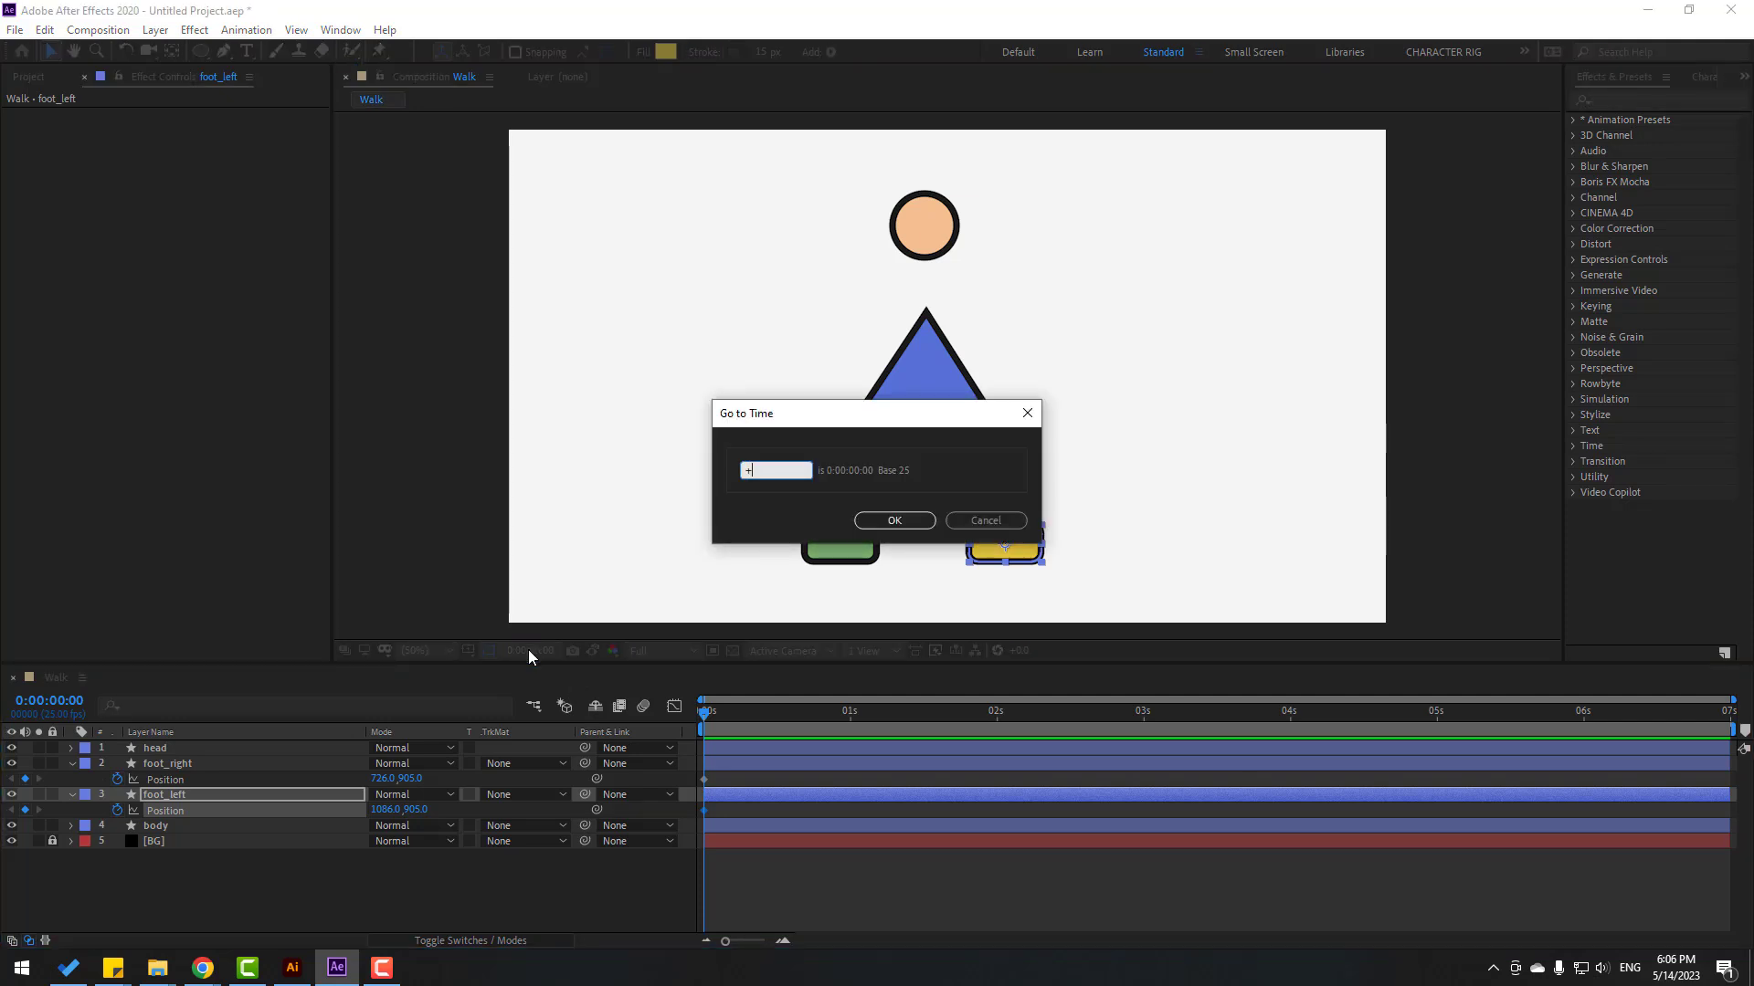
pyautogui.write('10')
pyautogui.click(899, 521)
pyautogui.click(336, 896)
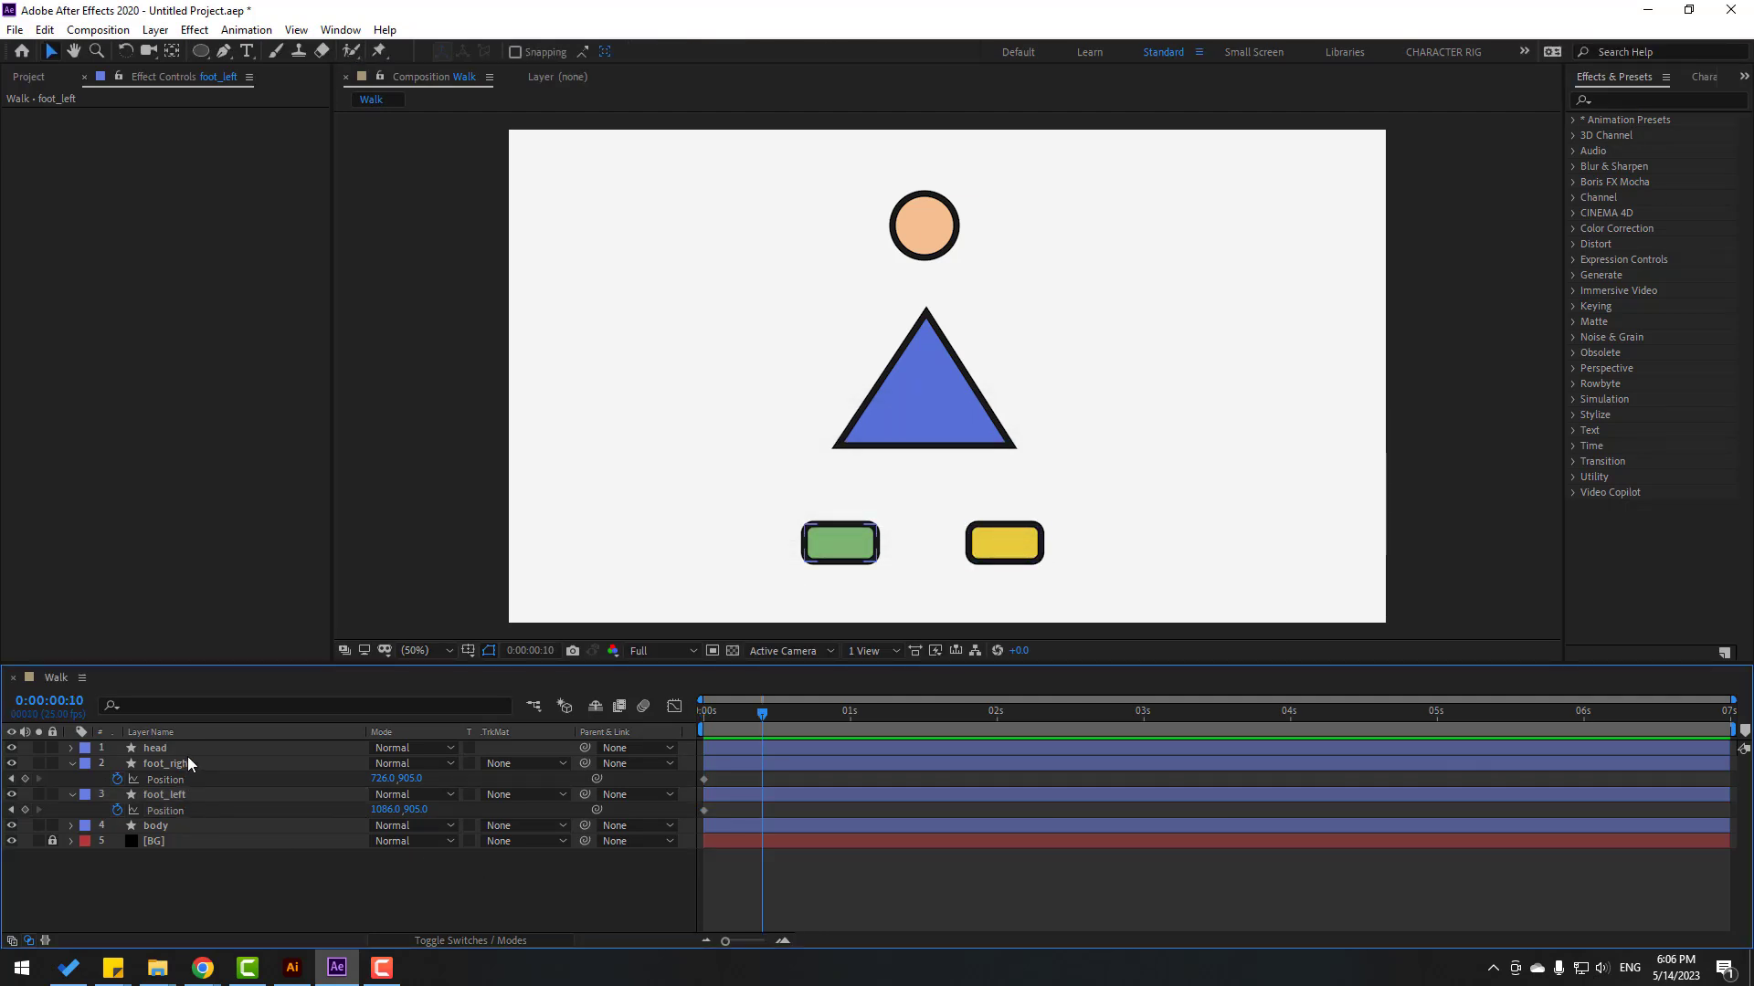
pyautogui.click(183, 764)
pyautogui.moveTo(380, 778); pyautogui.dragTo(702, 764)
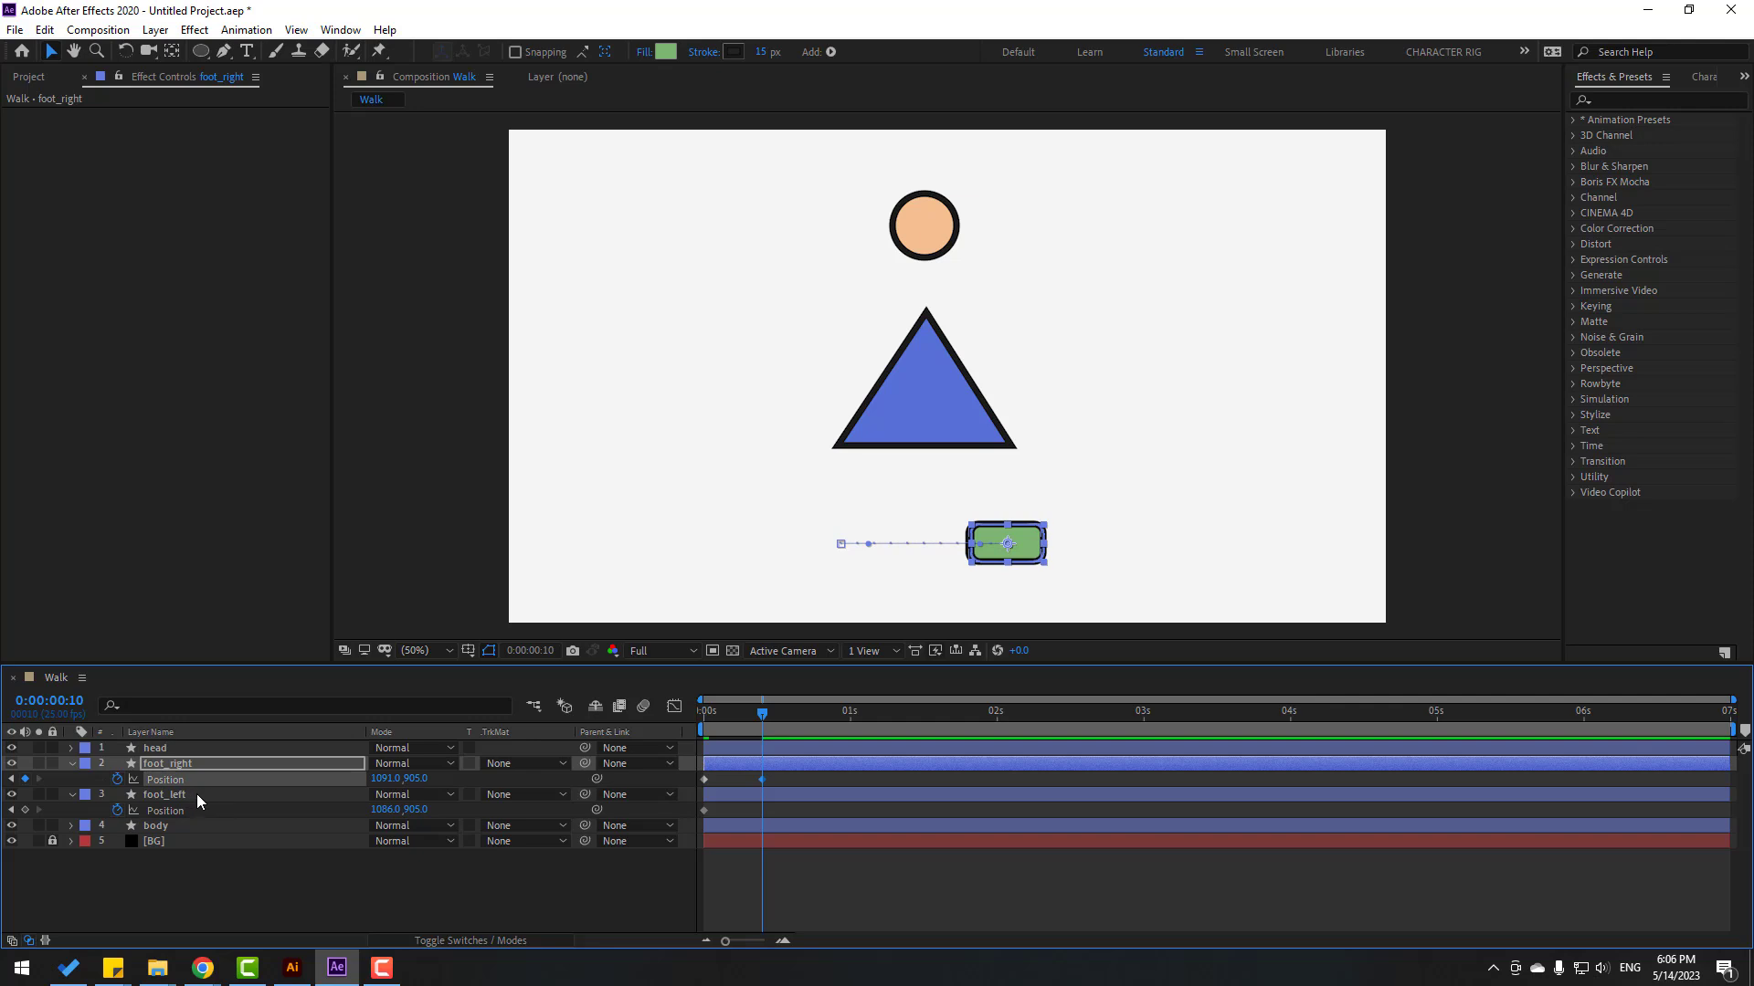
pyautogui.click(758, 794)
pyautogui.moveTo(382, 810); pyautogui.dragTo(41, 806)
pyautogui.moveTo(763, 709)
pyautogui.mouseDown()
pyautogui.moveTo(685, 708)
pyautogui.moveTo(764, 709)
pyautogui.mouseUp()
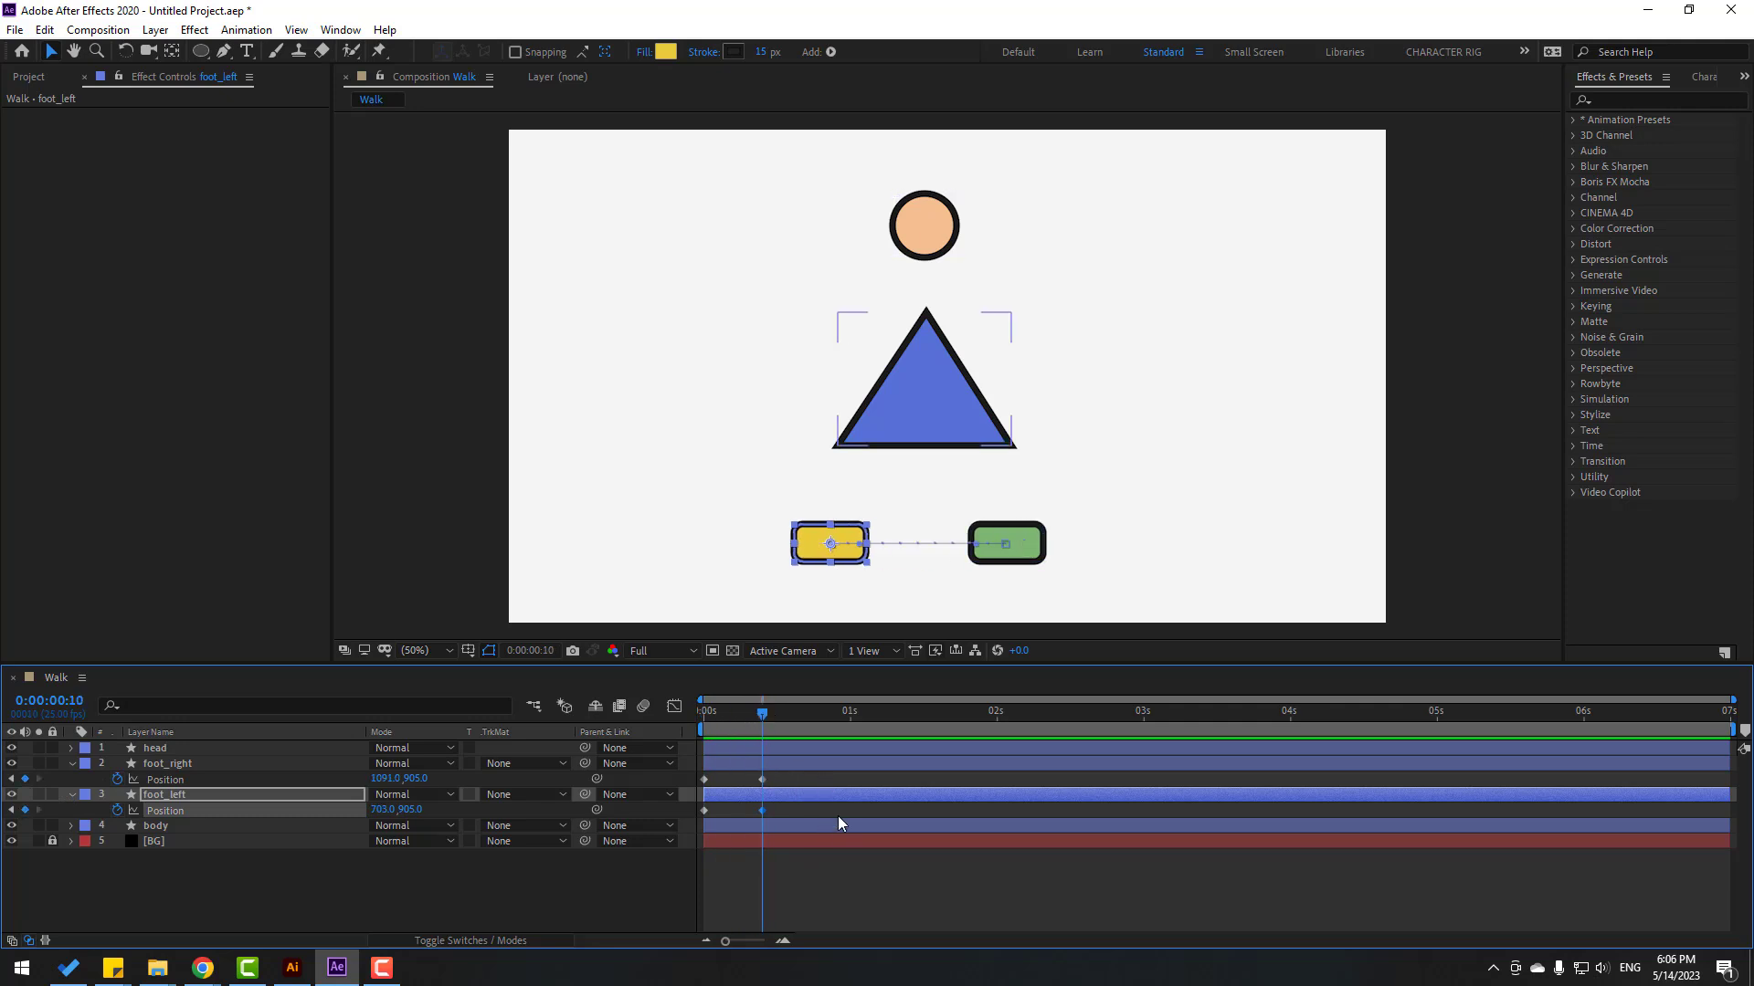
# Step: Copy the first Position keyframe of foot_right and of foot_left to frame 20 on their own layers
pyautogui.hotkey('shift', 'pagedown')
pyautogui.click(692, 792)
pyautogui.hotkey('ctrl', 'Up')
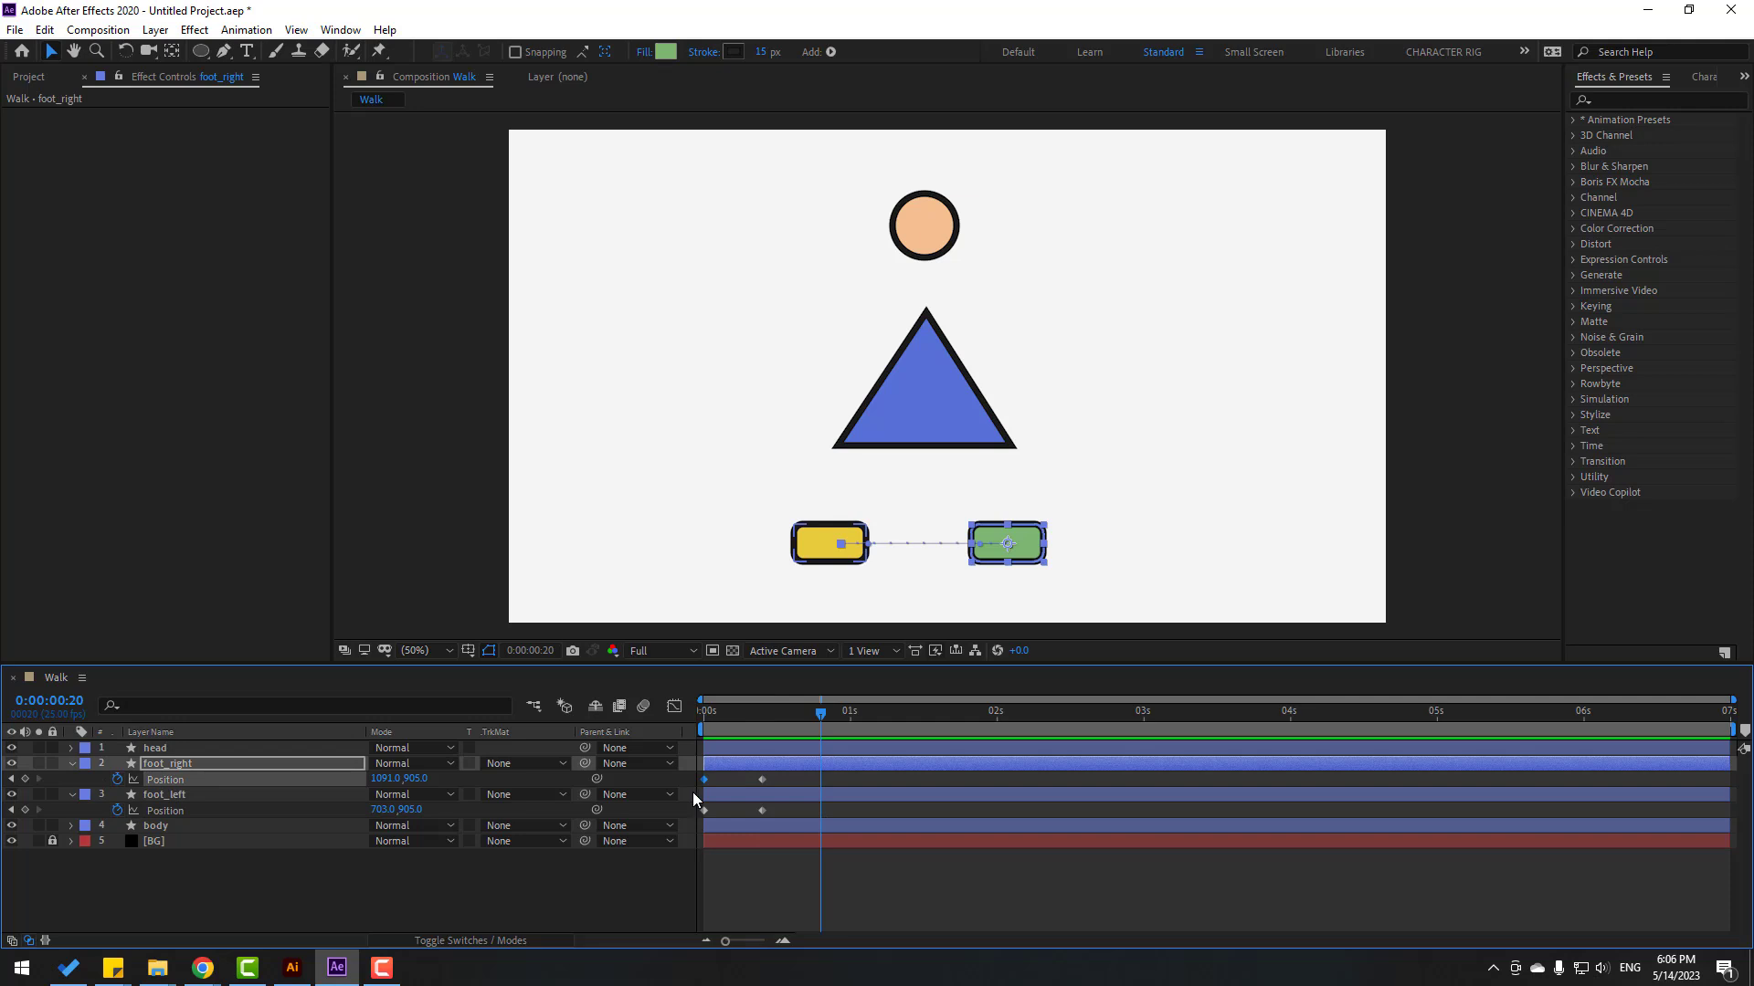
pyautogui.hotkey('ctrl', 'v')
pyautogui.hotkey('ctrl', 'Down')
pyautogui.hotkey('ctrl', 'v')
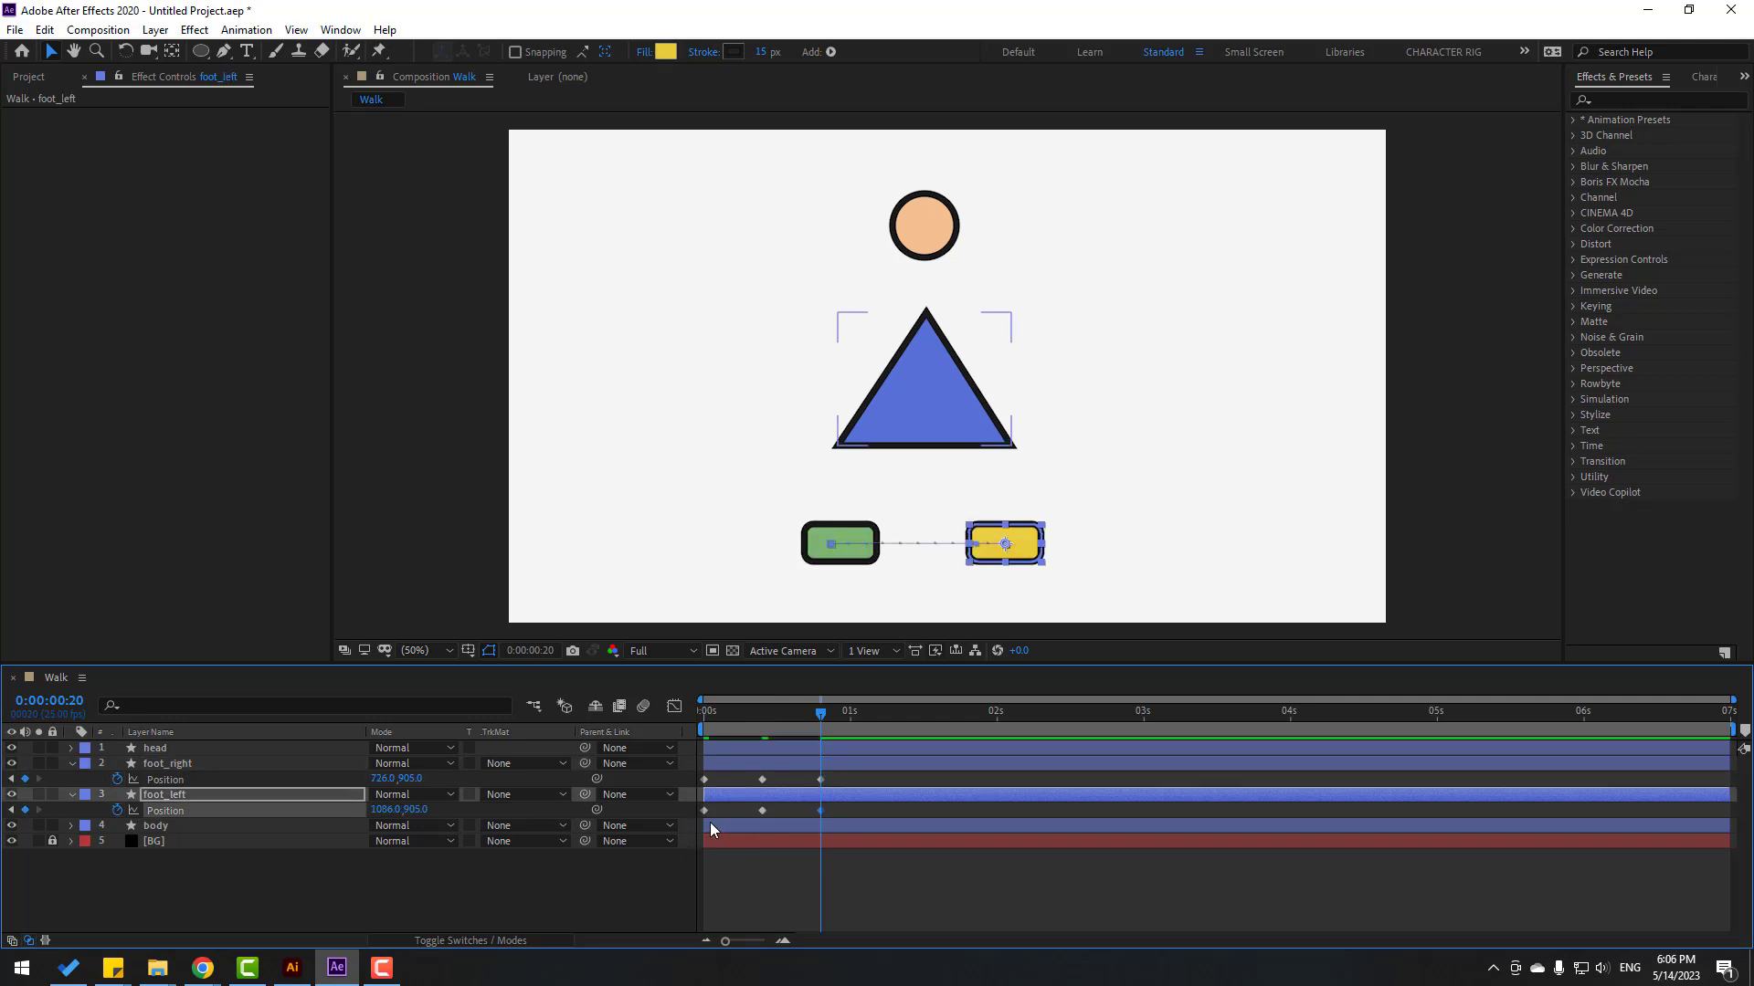
# Step: End the work area at about frame 22 and preview the looping foot motion
pyautogui.moveTo(1731, 729); pyautogui.dragTo(831, 756)
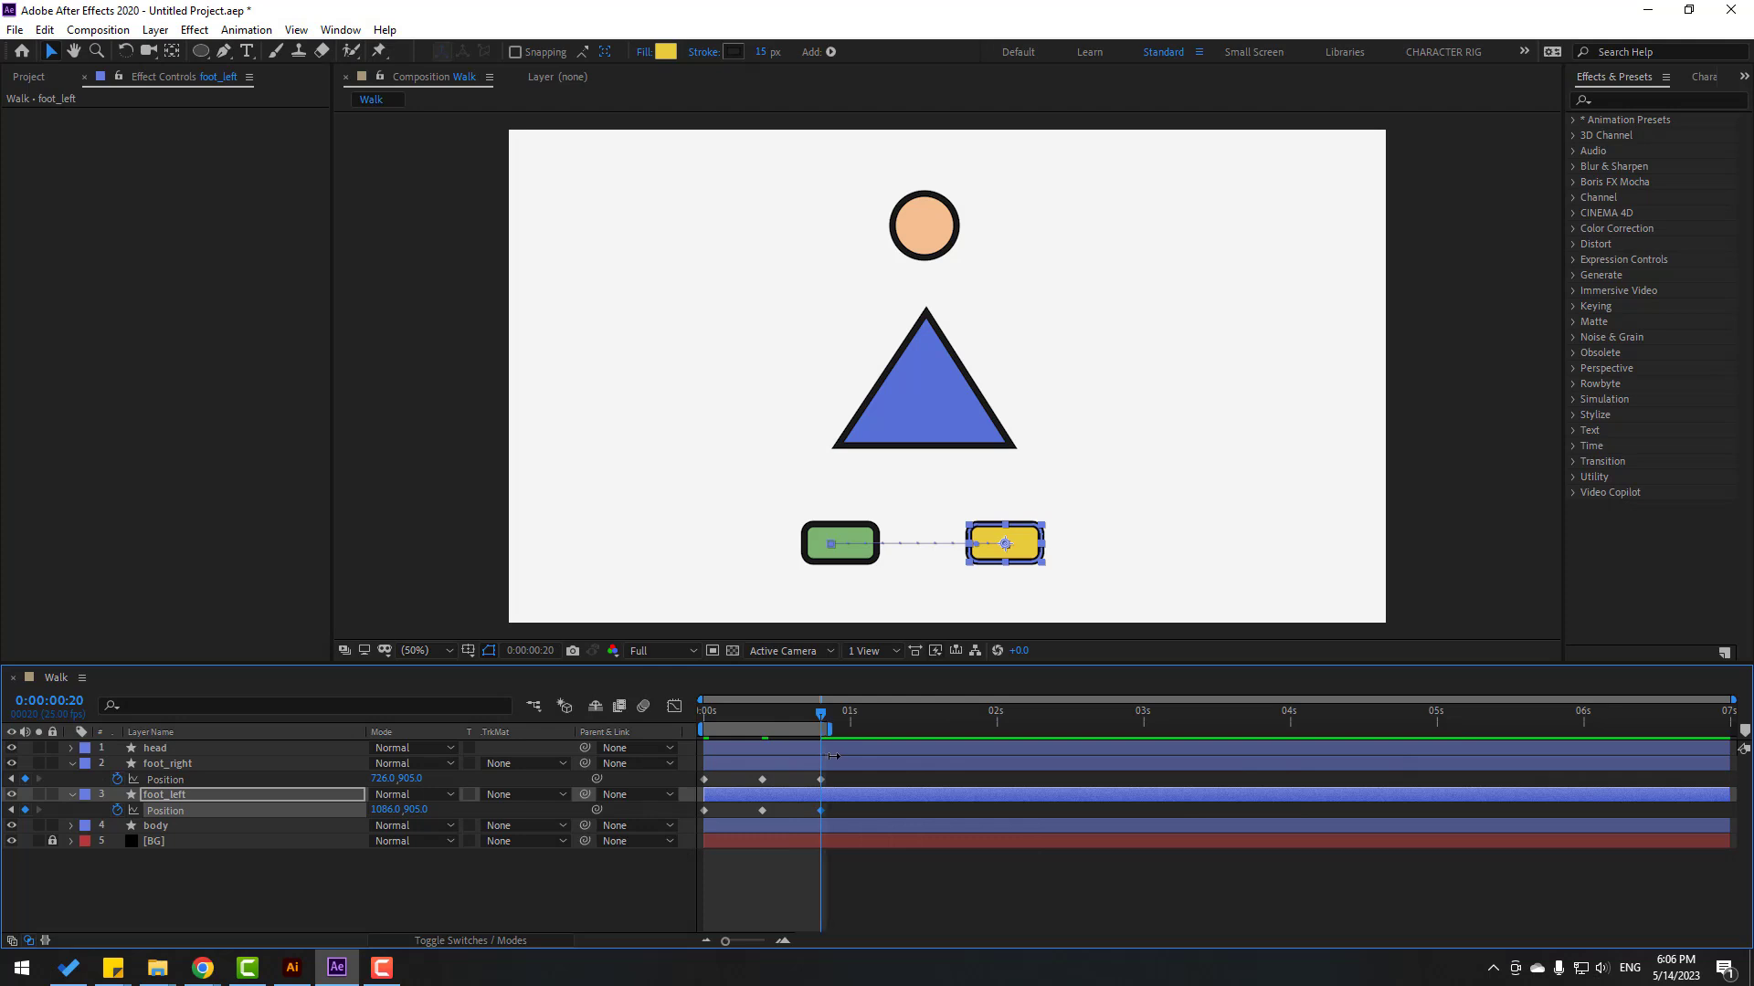
pyautogui.press('space')
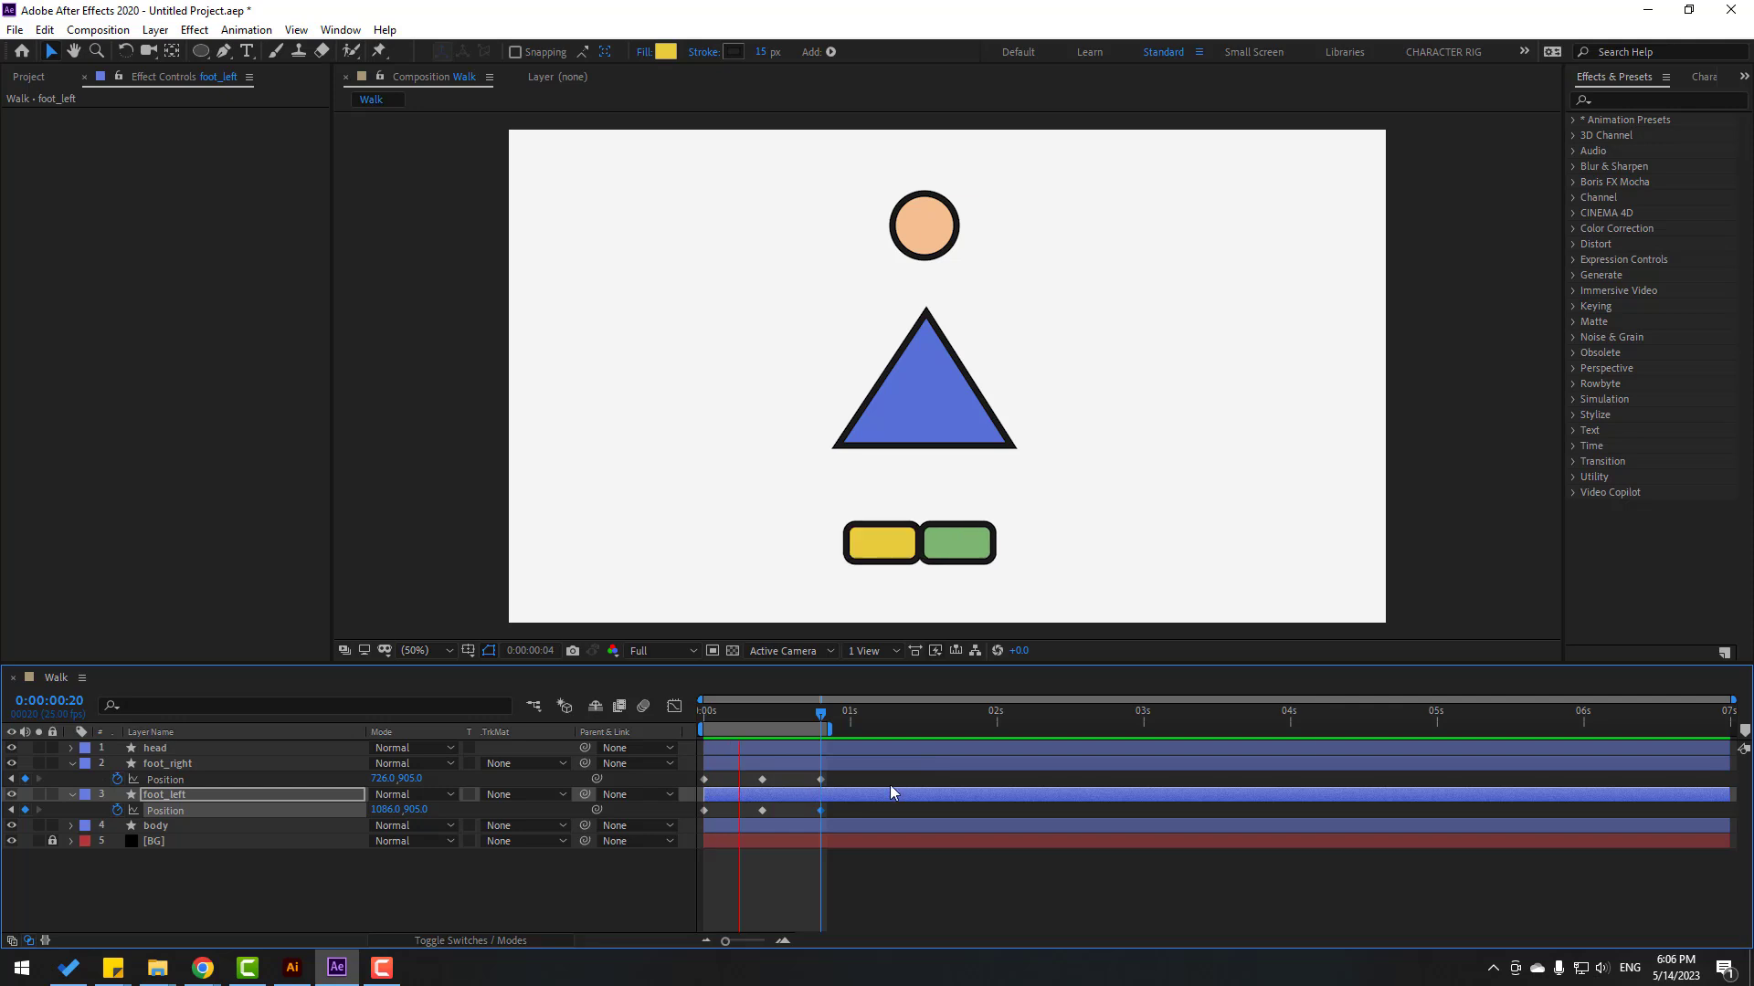
# Step: Apply Easy Ease to all Position keyframes of foot_right and foot_left
pyautogui.moveTo(849, 772); pyautogui.dragTo(703, 809)
pyautogui.rightClick(703, 810)
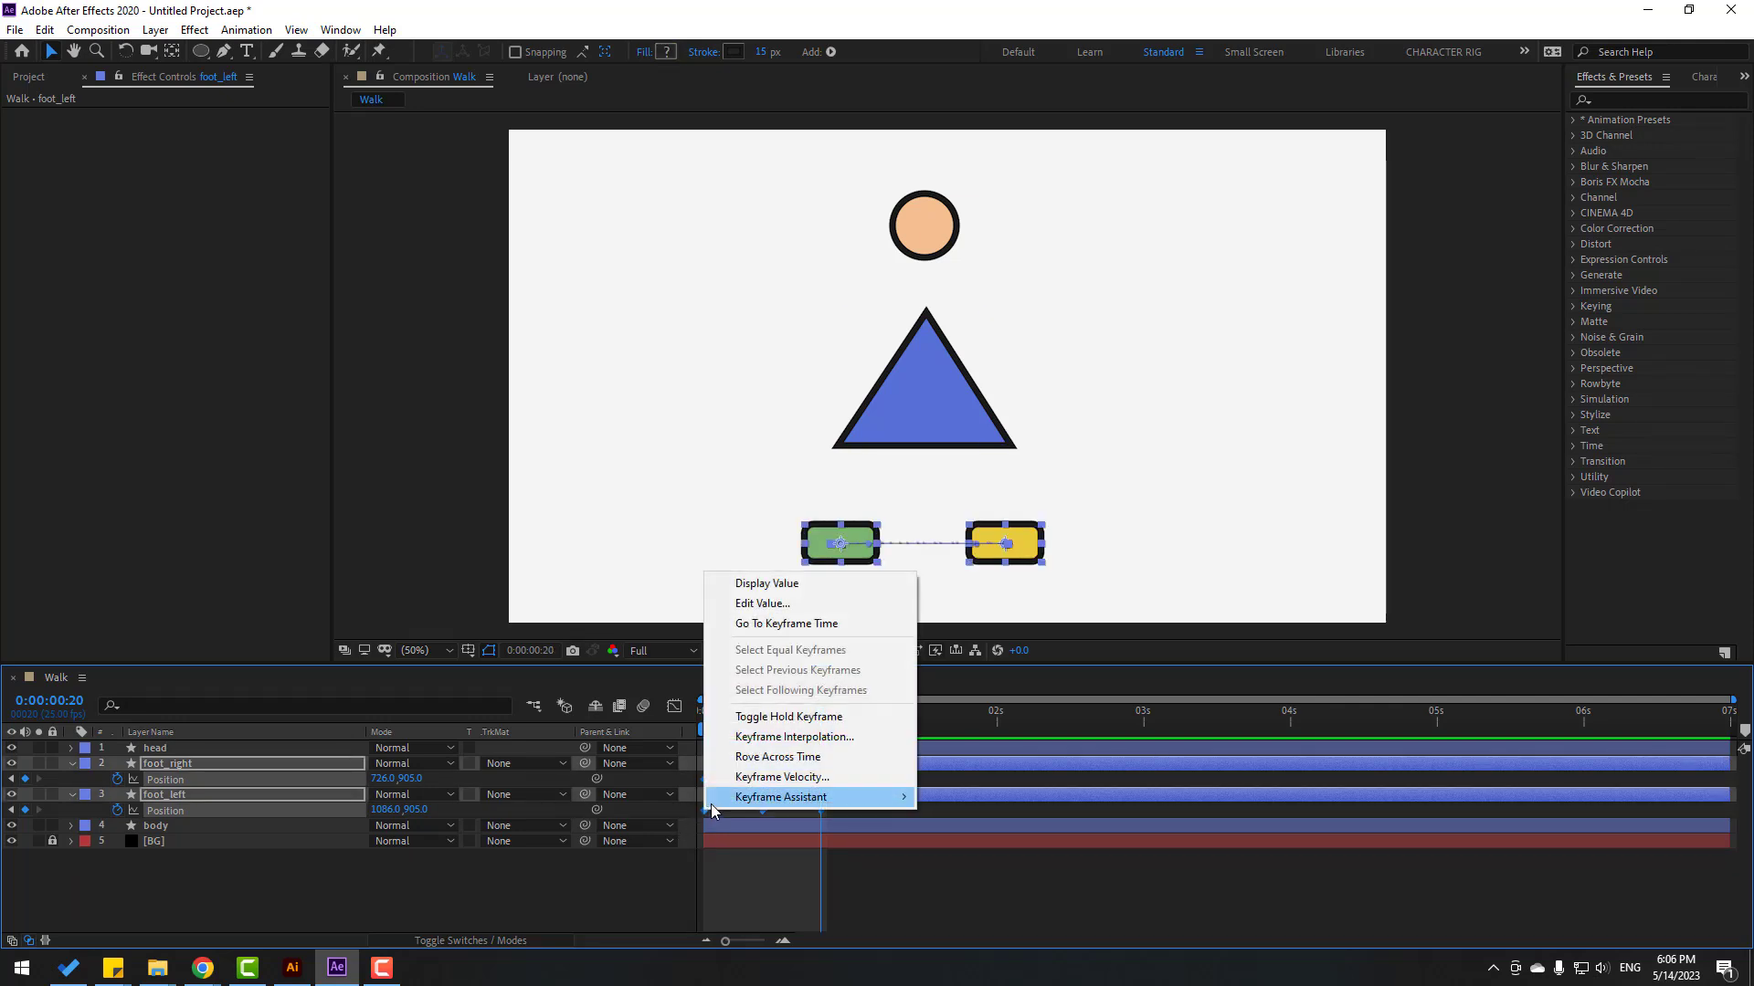
pyautogui.moveTo(715, 803)
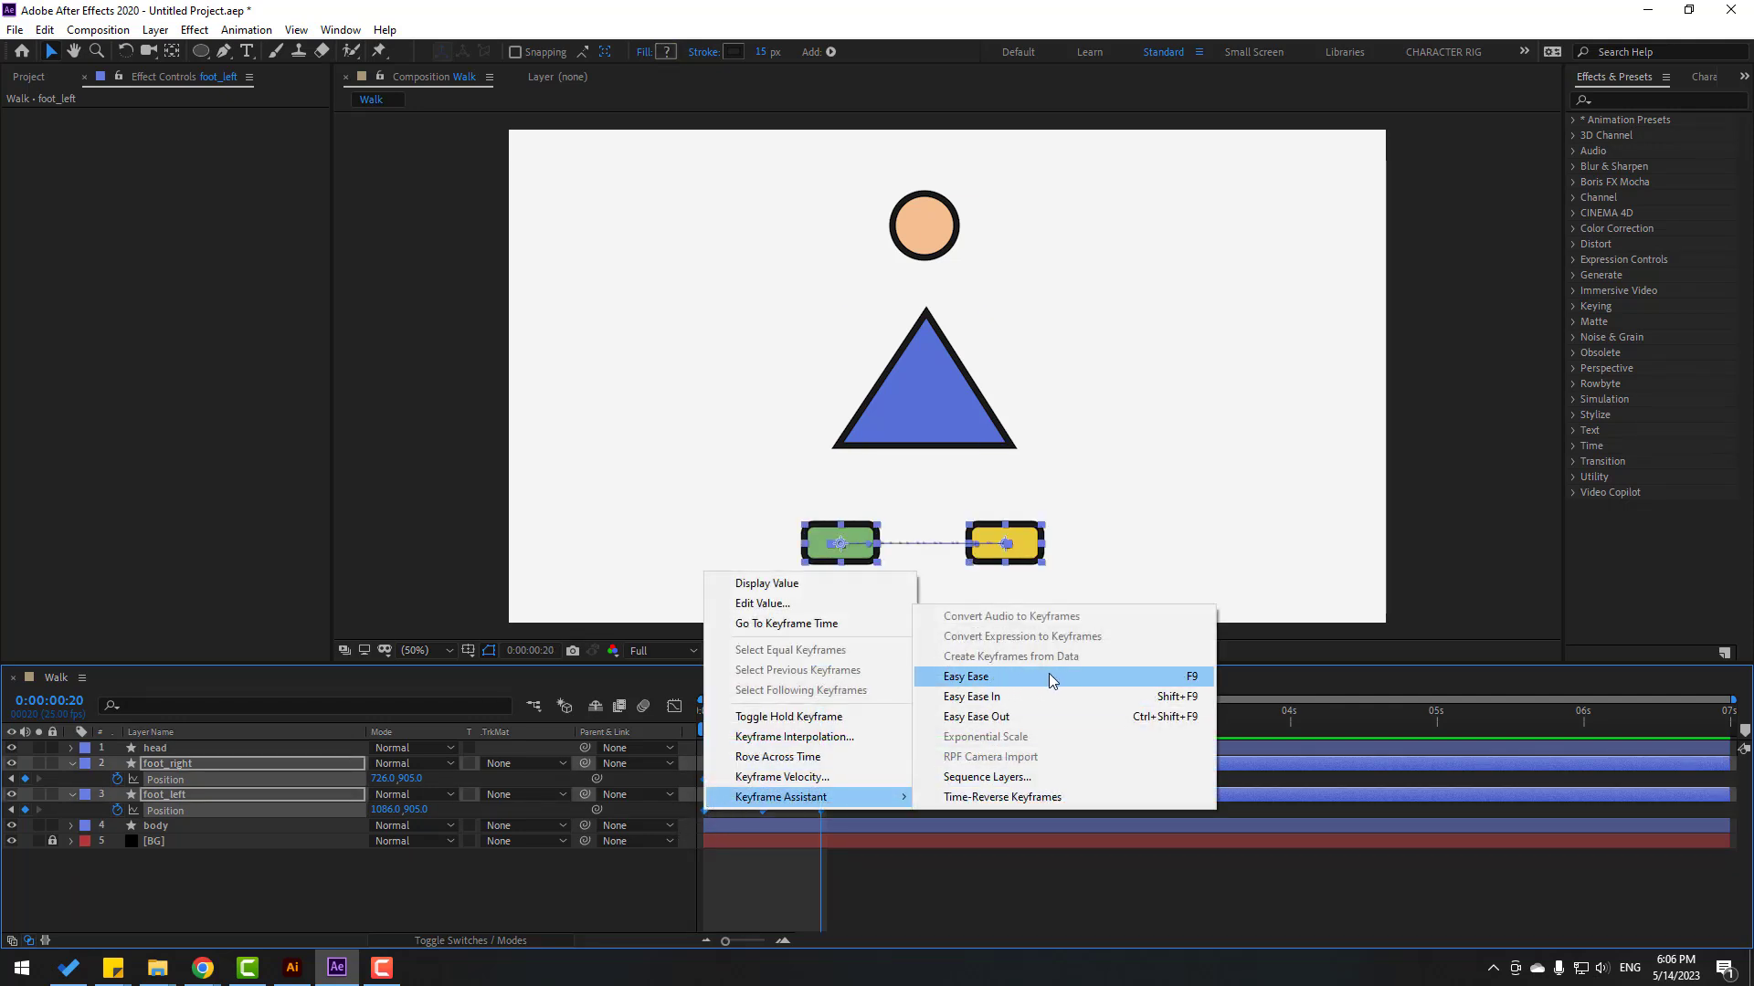
pyautogui.click(1105, 674)
pyautogui.click(953, 814)
pyautogui.click(445, 905)
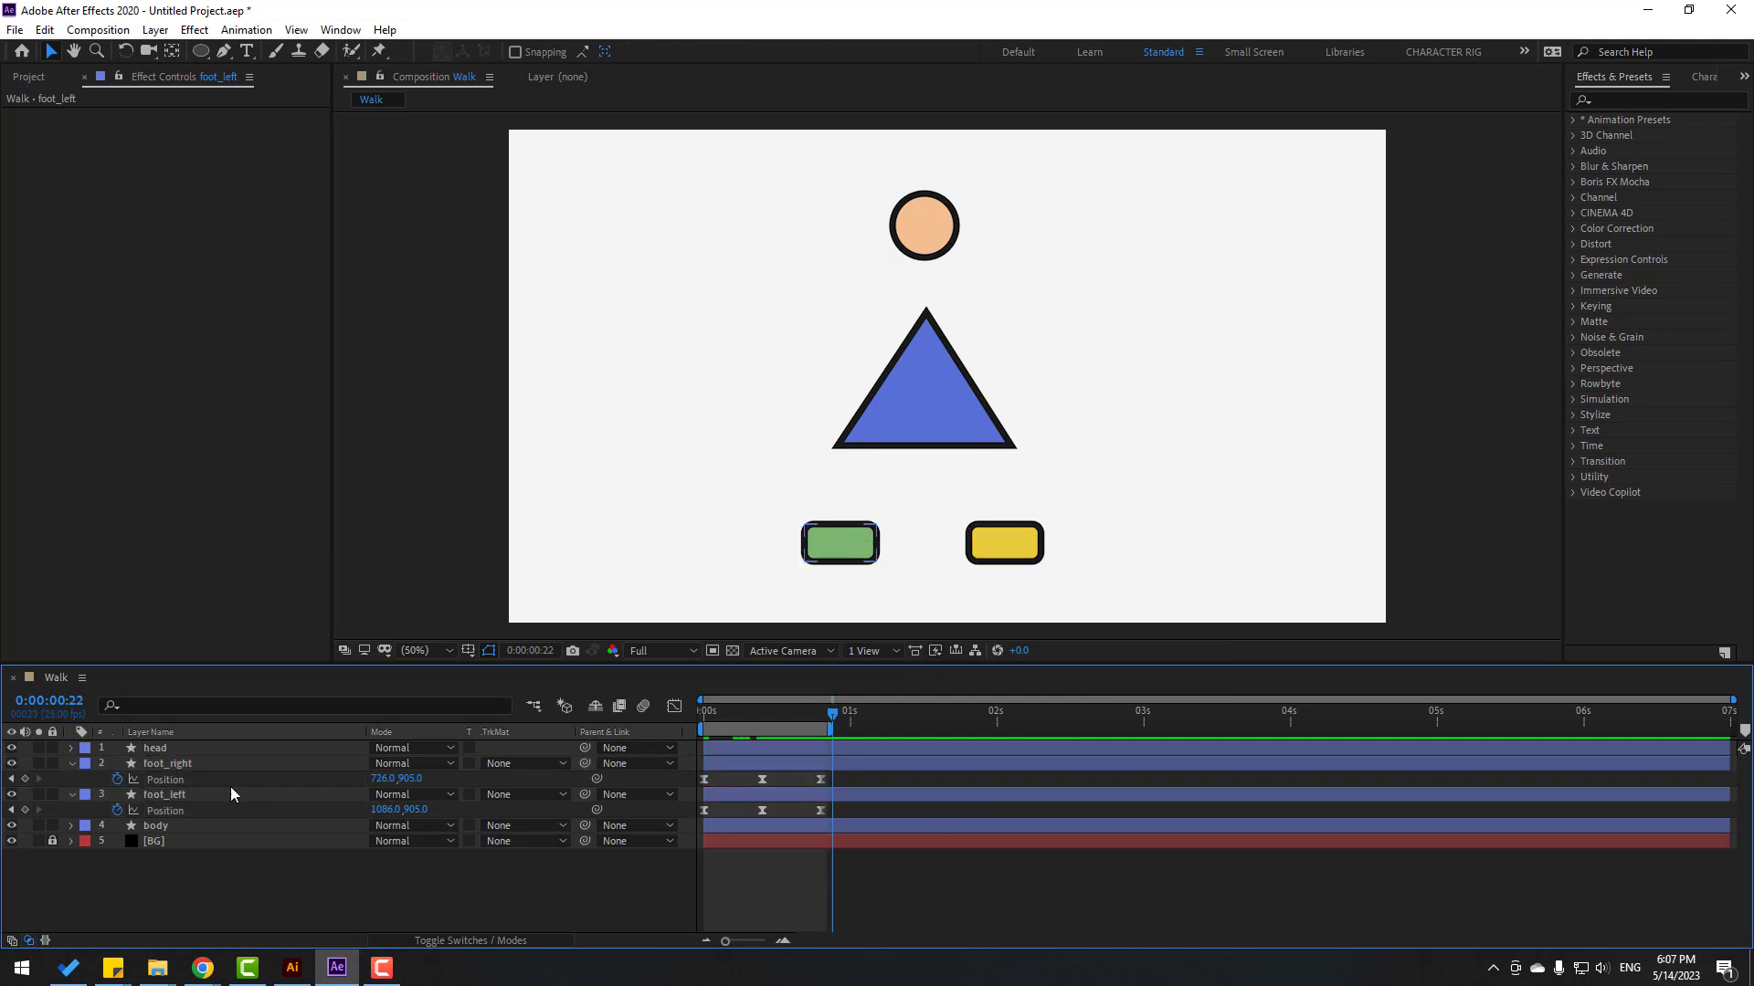
# Step: At frame 5, raise foot_right by setting its Y position to 786, and preview the motion
pyautogui.click(194, 765)
pyautogui.moveTo(789, 718); pyautogui.dragTo(732, 714)
pyautogui.moveTo(408, 781); pyautogui.dragTo(921, 522)
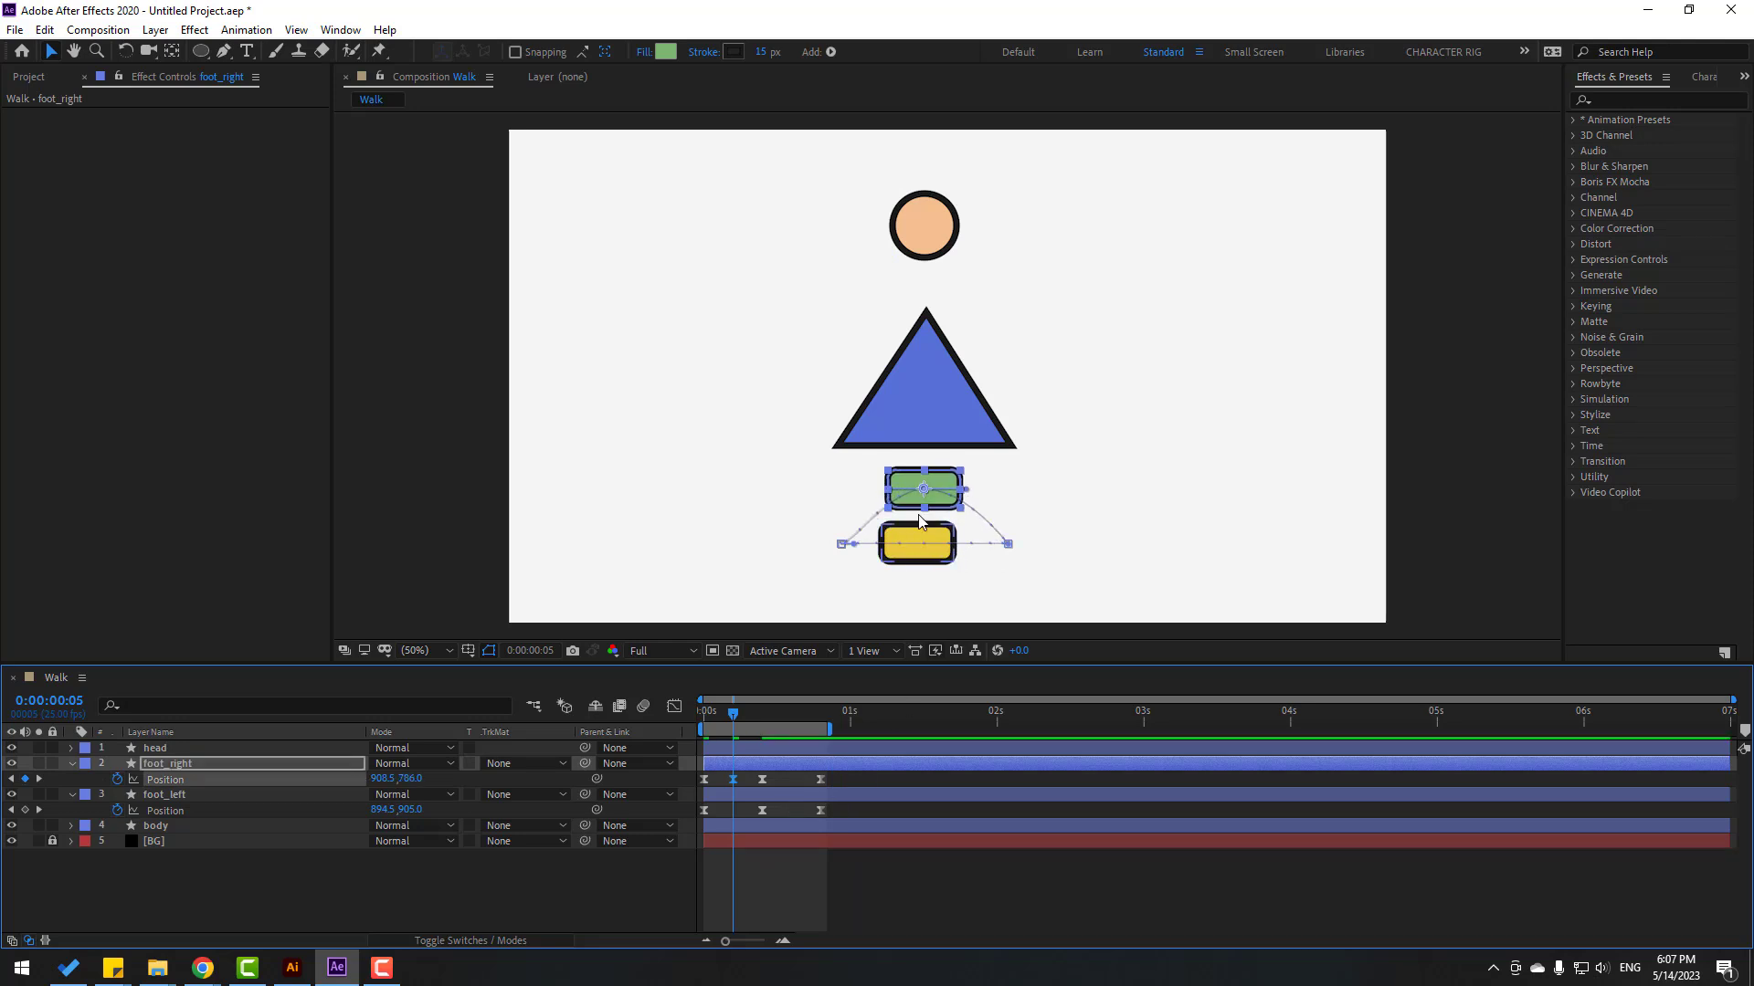
pyautogui.click(882, 890)
pyautogui.press('space')
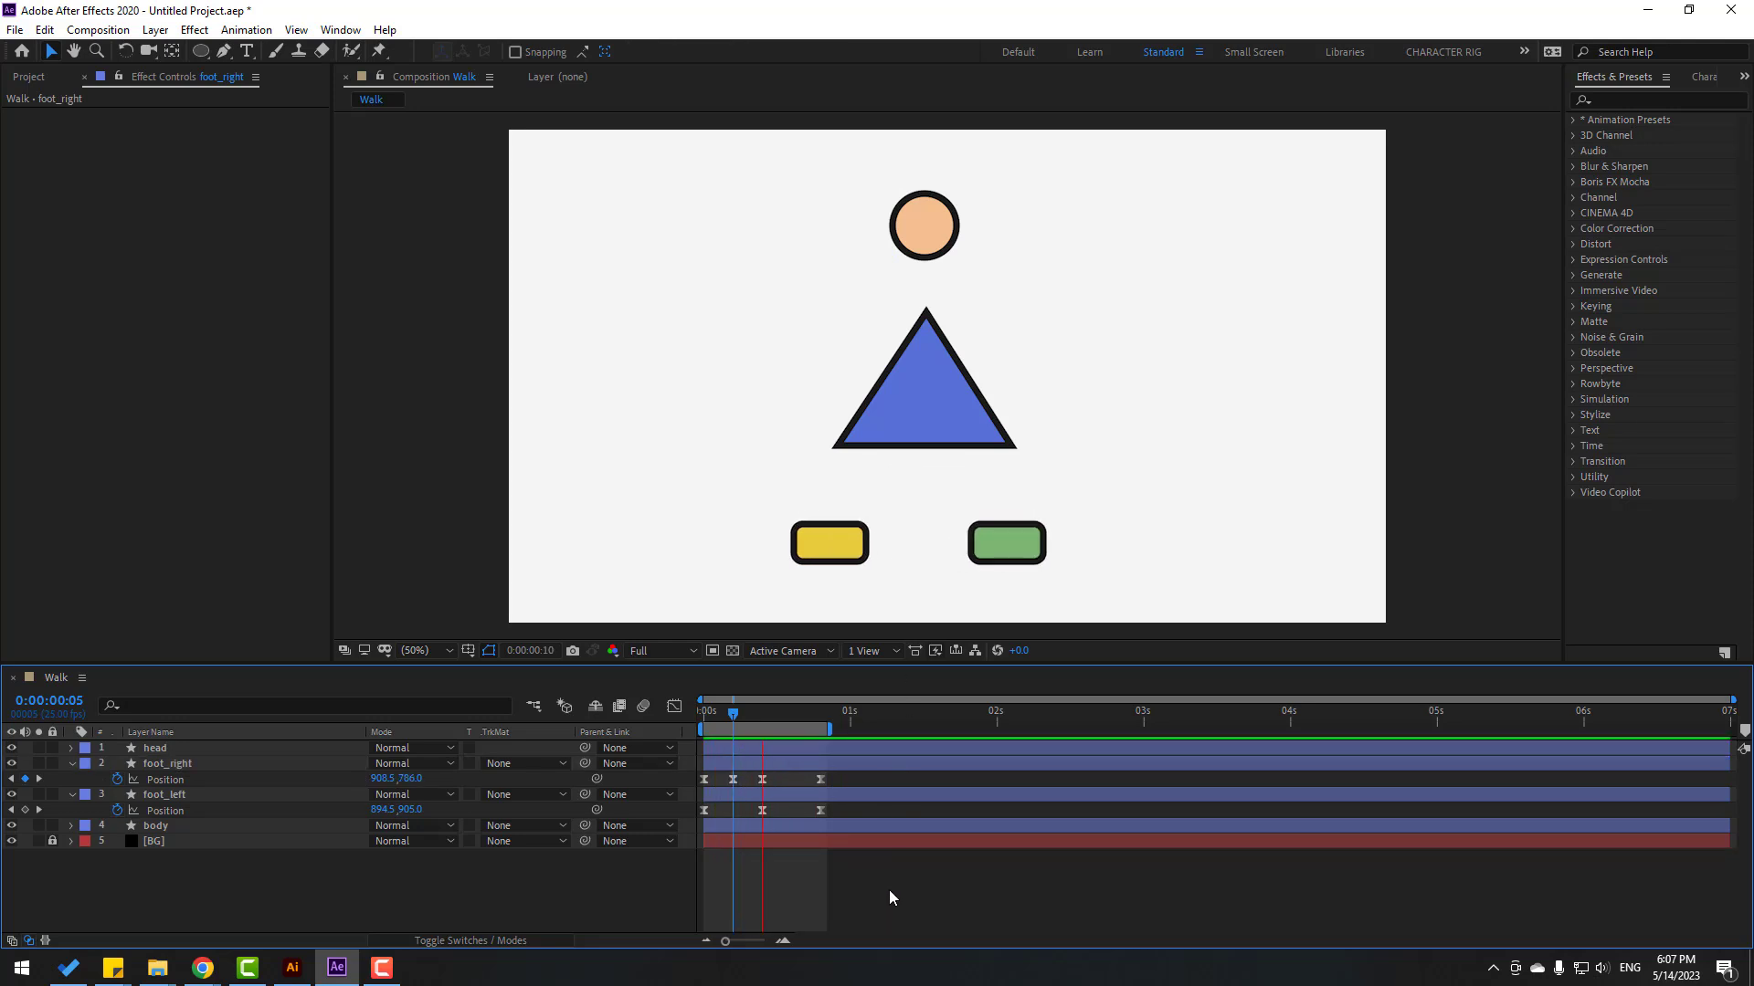
pyautogui.press('space')
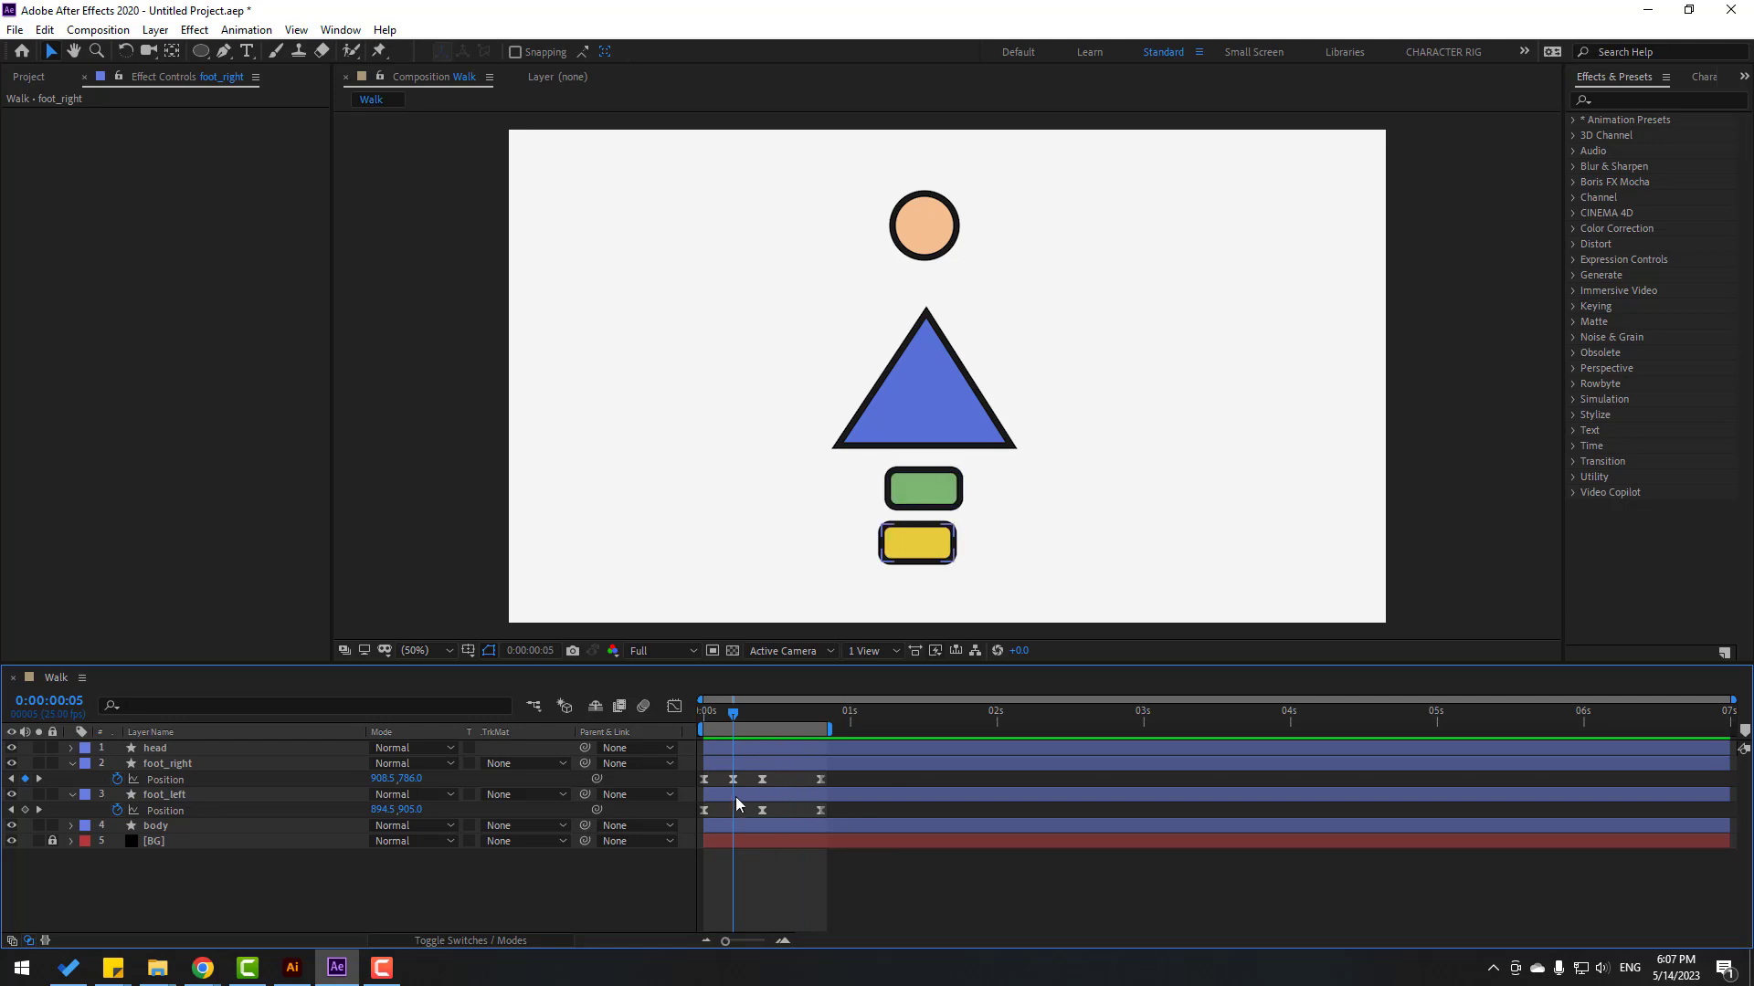
# Step: At frame 15, raise foot_left to a Y position of about 807
pyautogui.click(173, 796)
pyautogui.click(751, 715)
pyautogui.moveTo(769, 715); pyautogui.dragTo(793, 716)
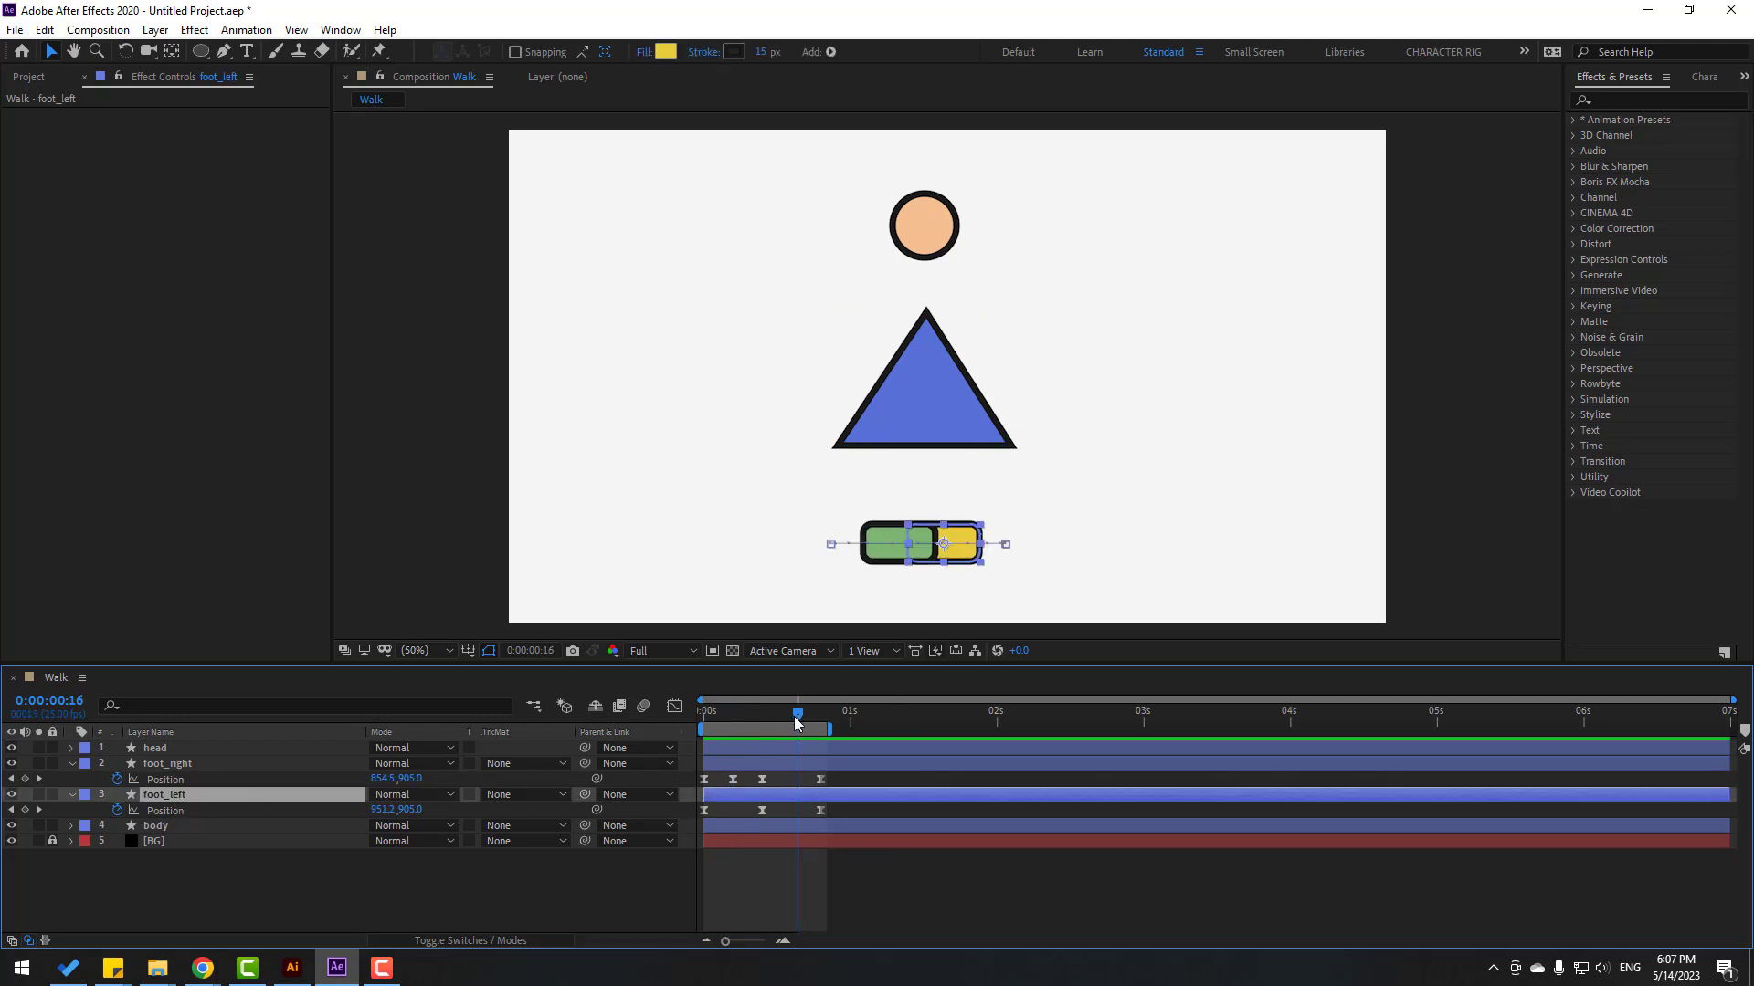
pyautogui.moveTo(411, 810); pyautogui.dragTo(320, 813)
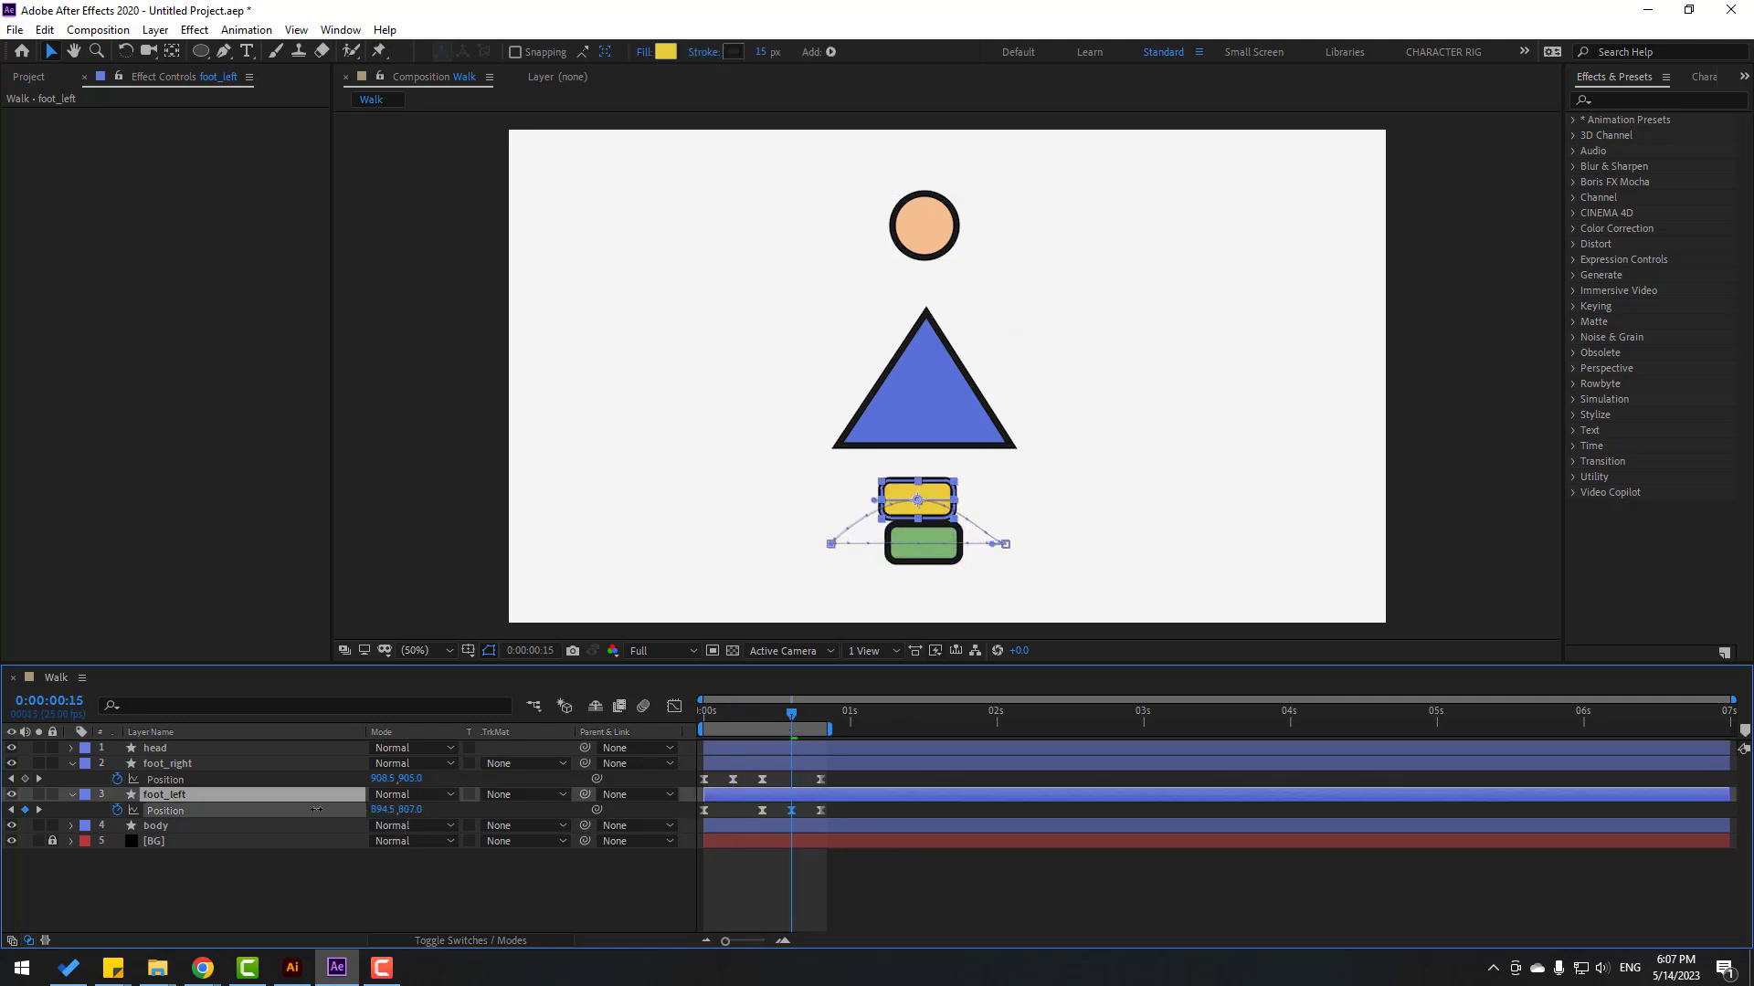
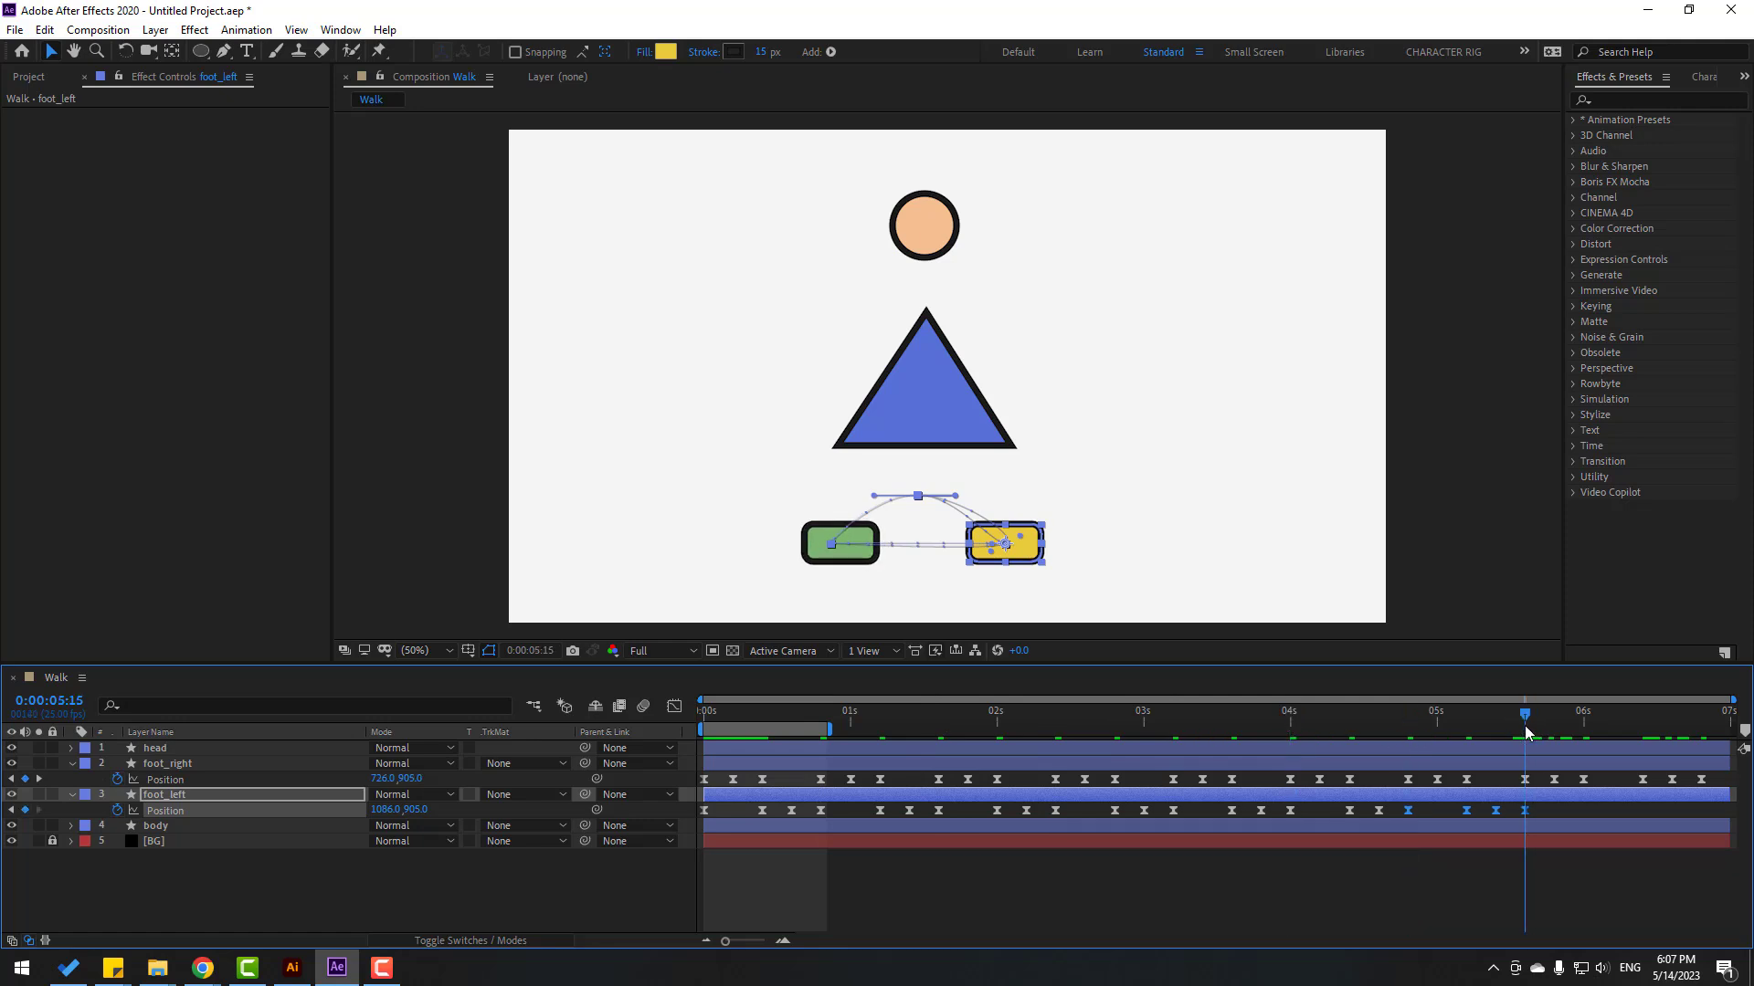
# Step: Paste the copied foot_left Position keyframes to fill its timeline to 7 seconds, extend the work area to the composition's end and preview
pyautogui.hotkey('ctrl', 'v')
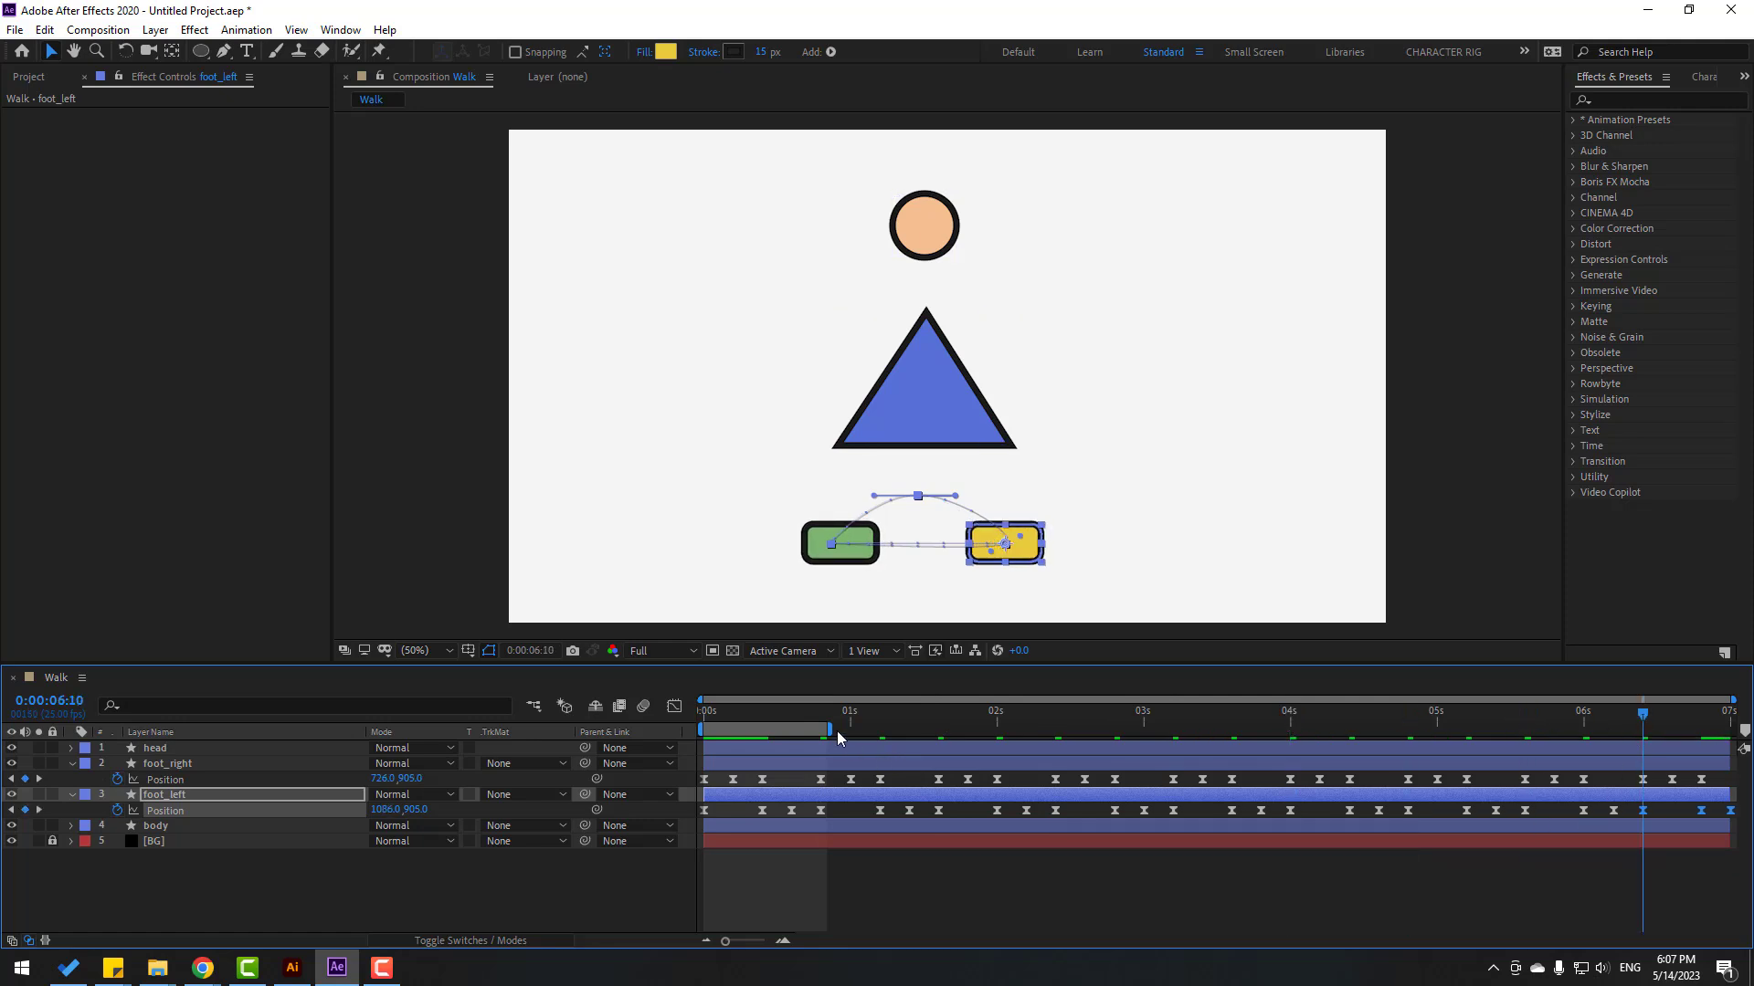
pyautogui.moveTo(831, 730); pyautogui.dragTo(1729, 730)
pyautogui.click(1267, 907)
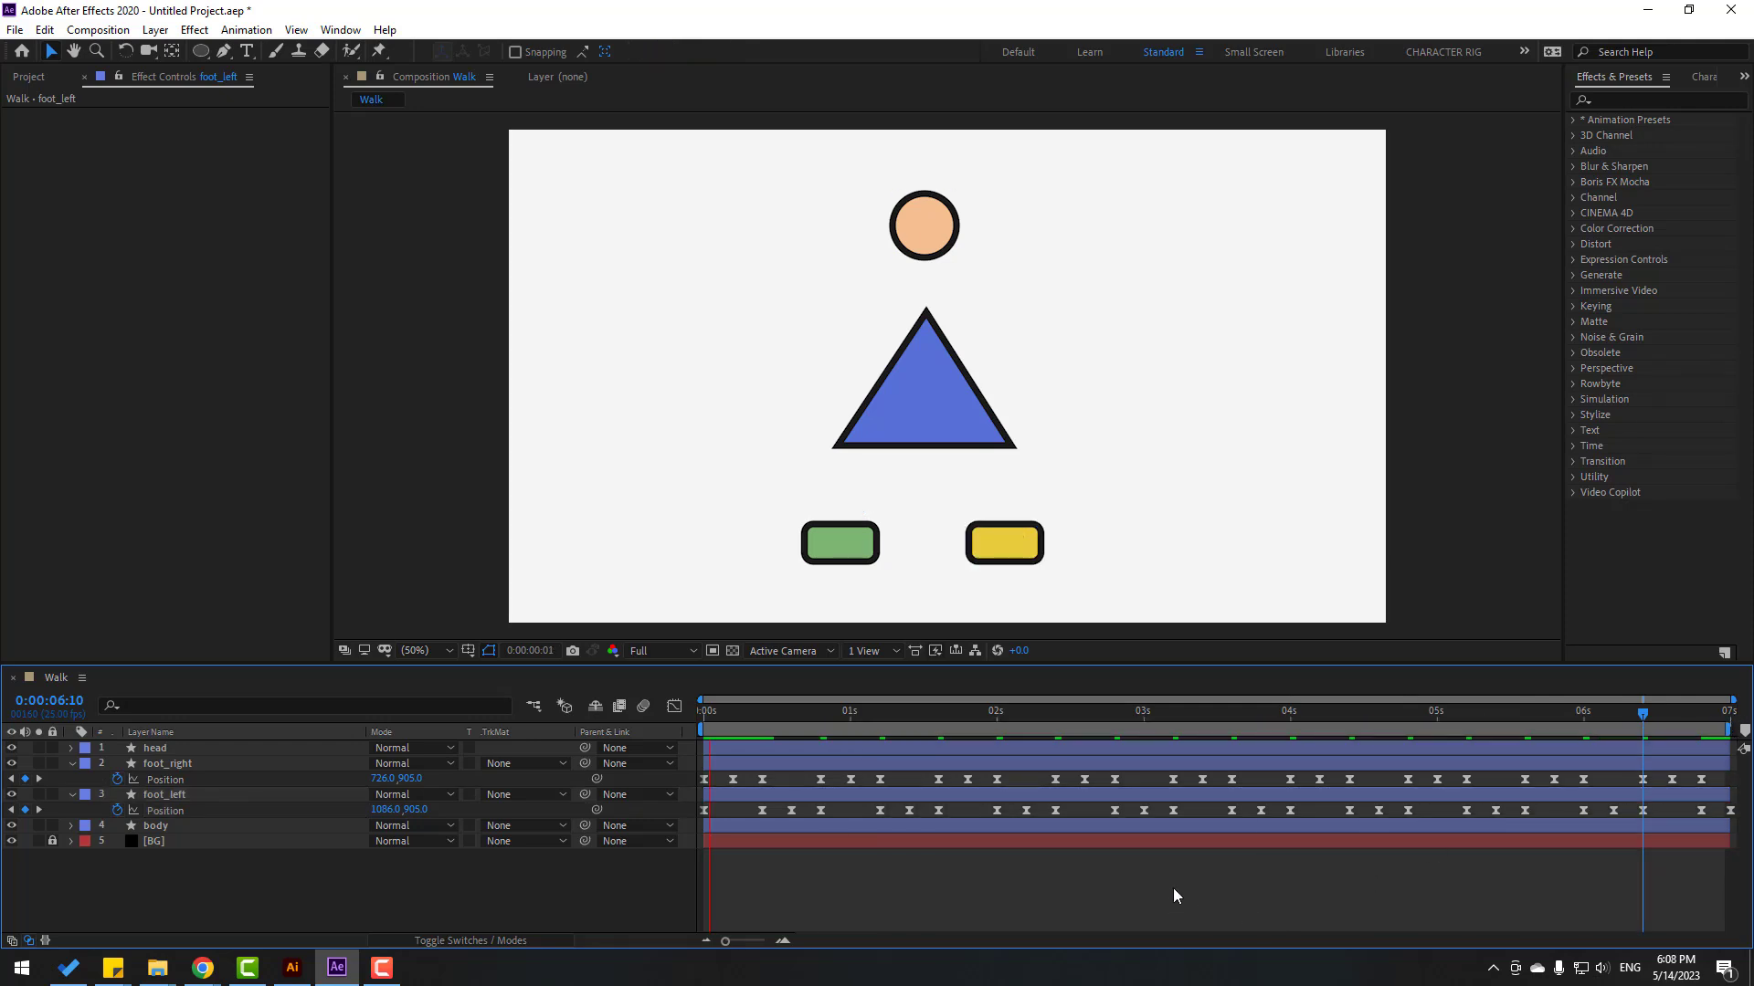
pyautogui.press('space')
# Step: Return to frame 0 and move the body layer's anchor point to the middle of the triangle's base
pyautogui.click(891, 718)
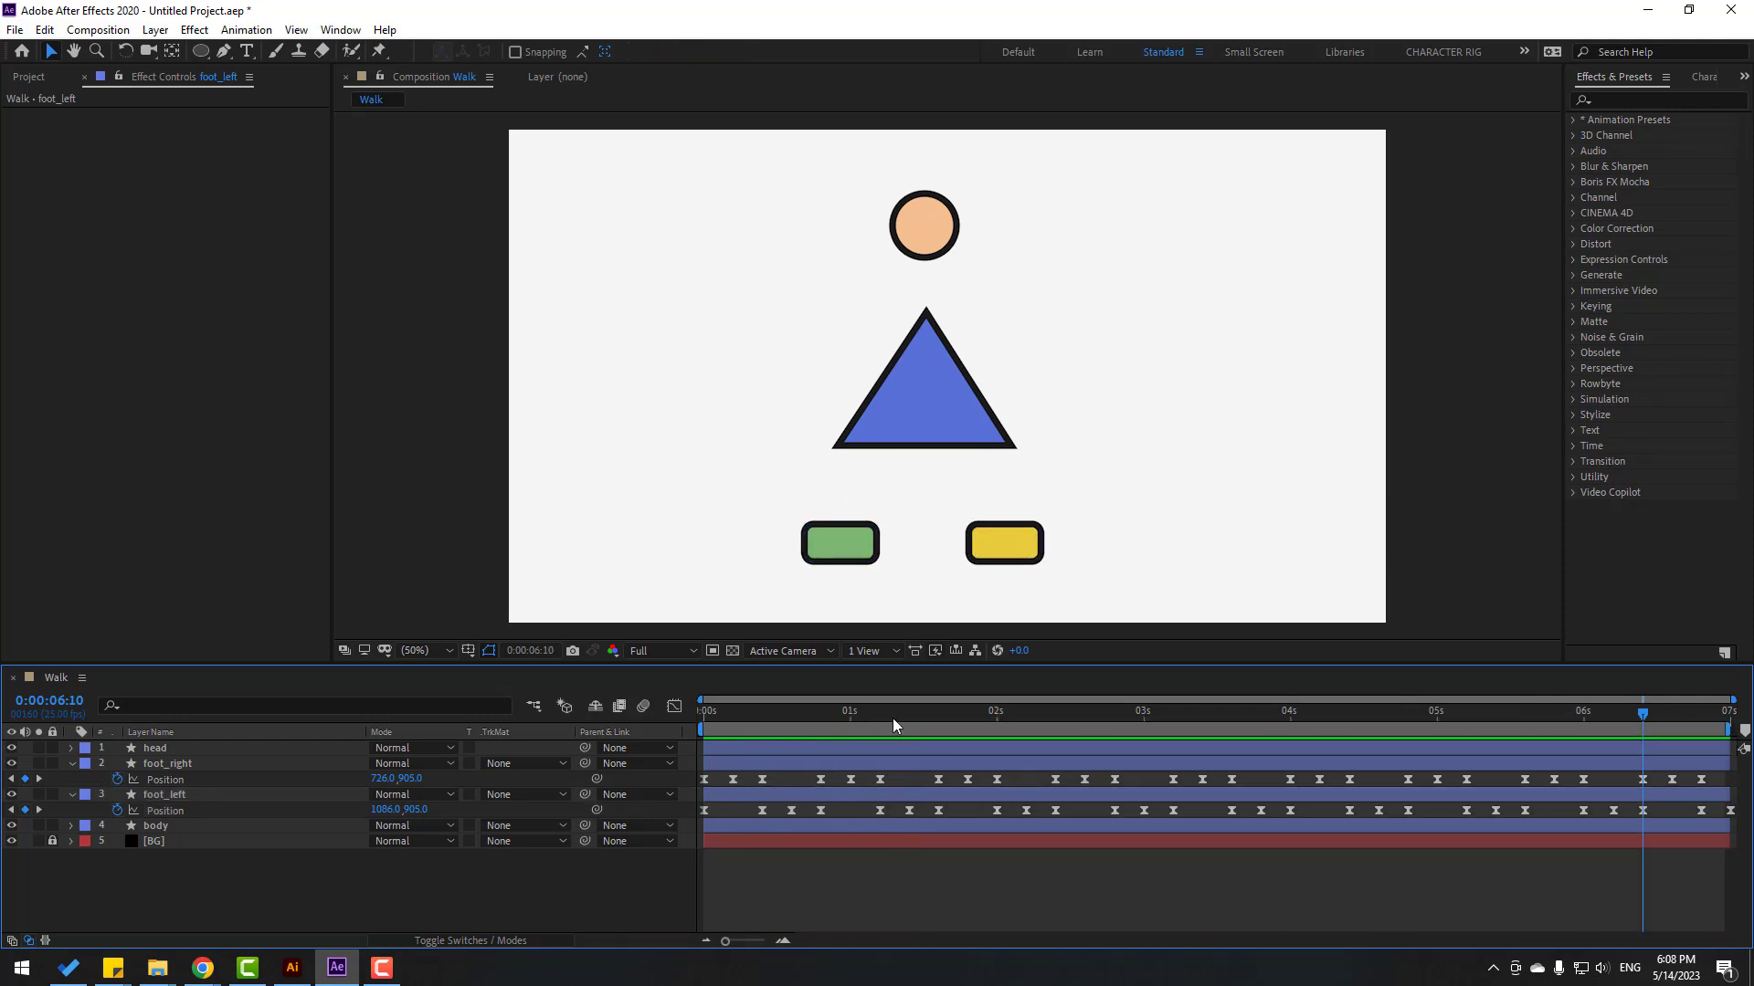
pyautogui.moveTo(892, 718); pyautogui.dragTo(768, 720)
pyautogui.press('Home')
pyautogui.click(918, 372)
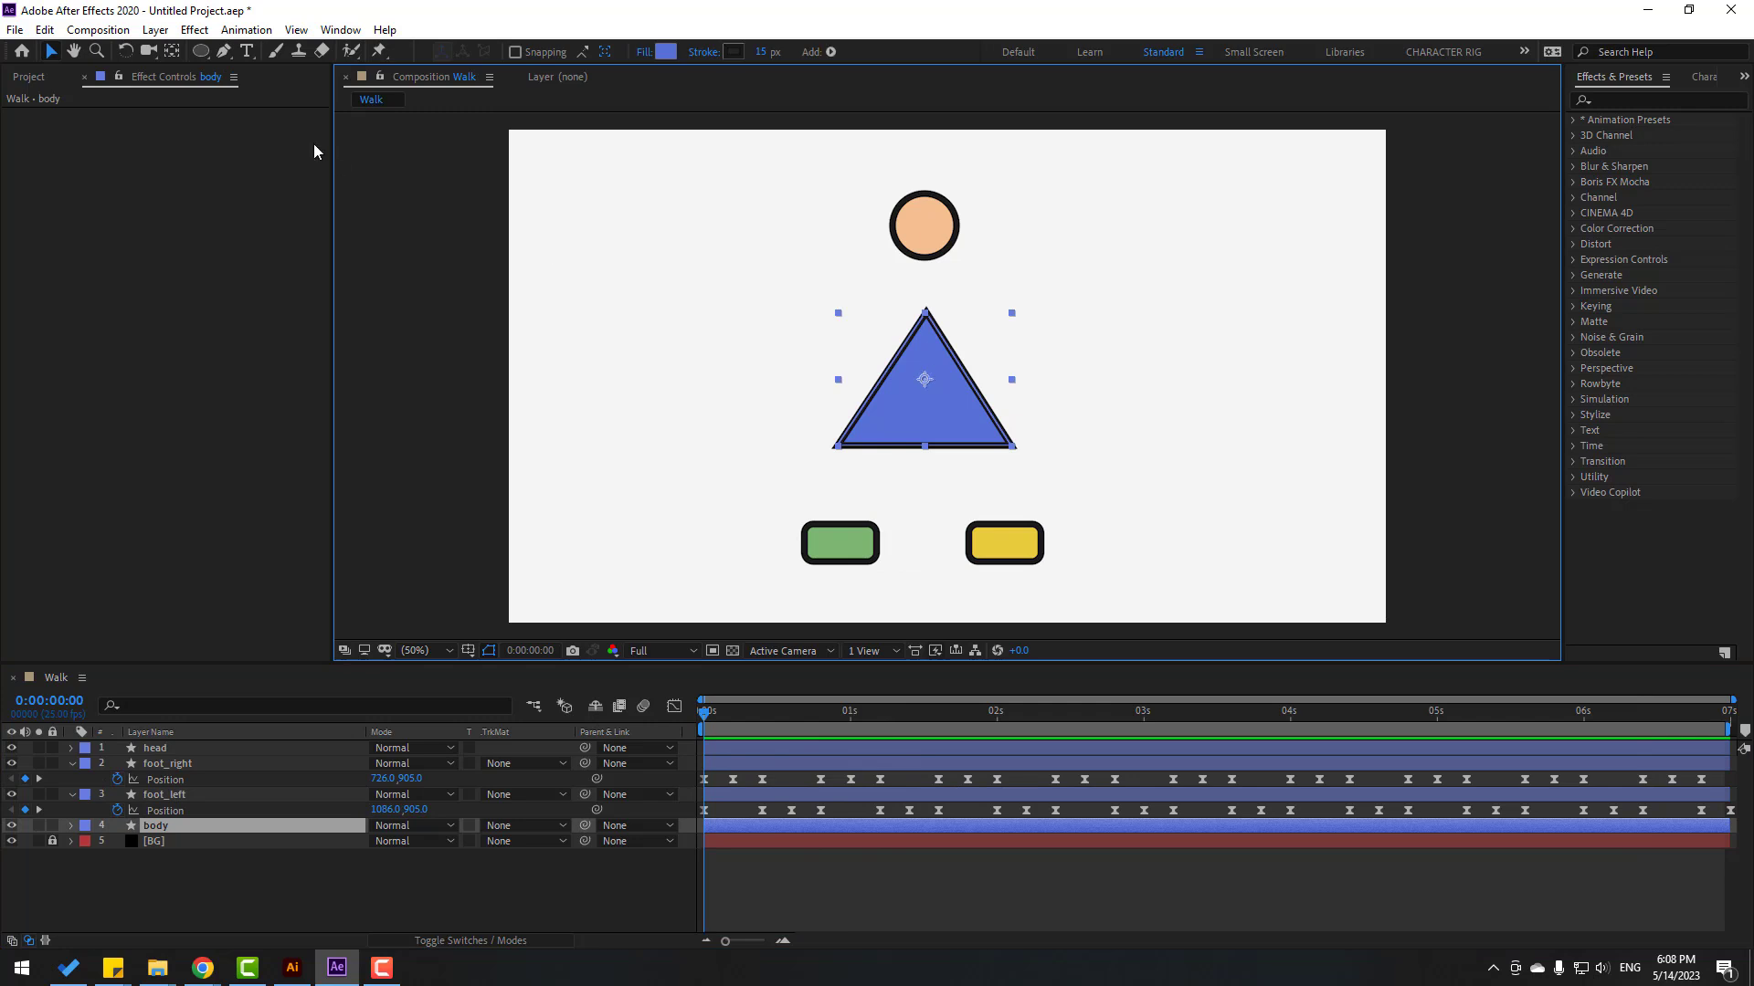
pyautogui.click(174, 52)
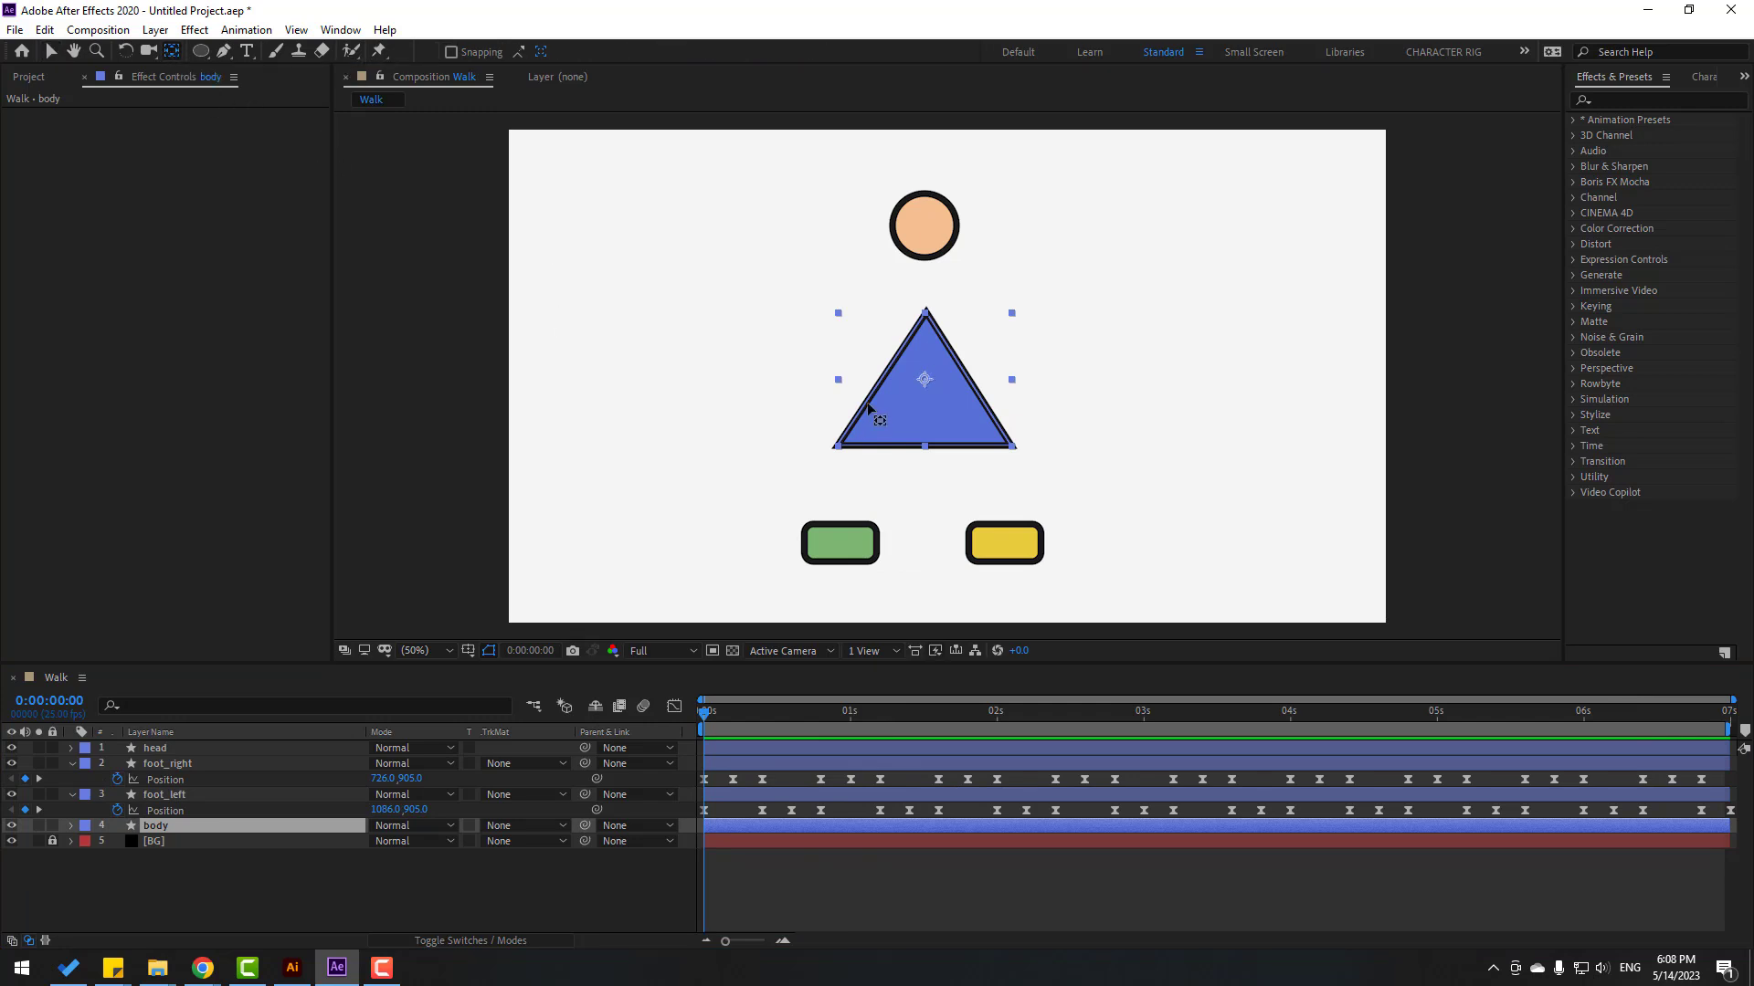
pyautogui.moveTo(927, 382); pyautogui.dragTo(923, 450)
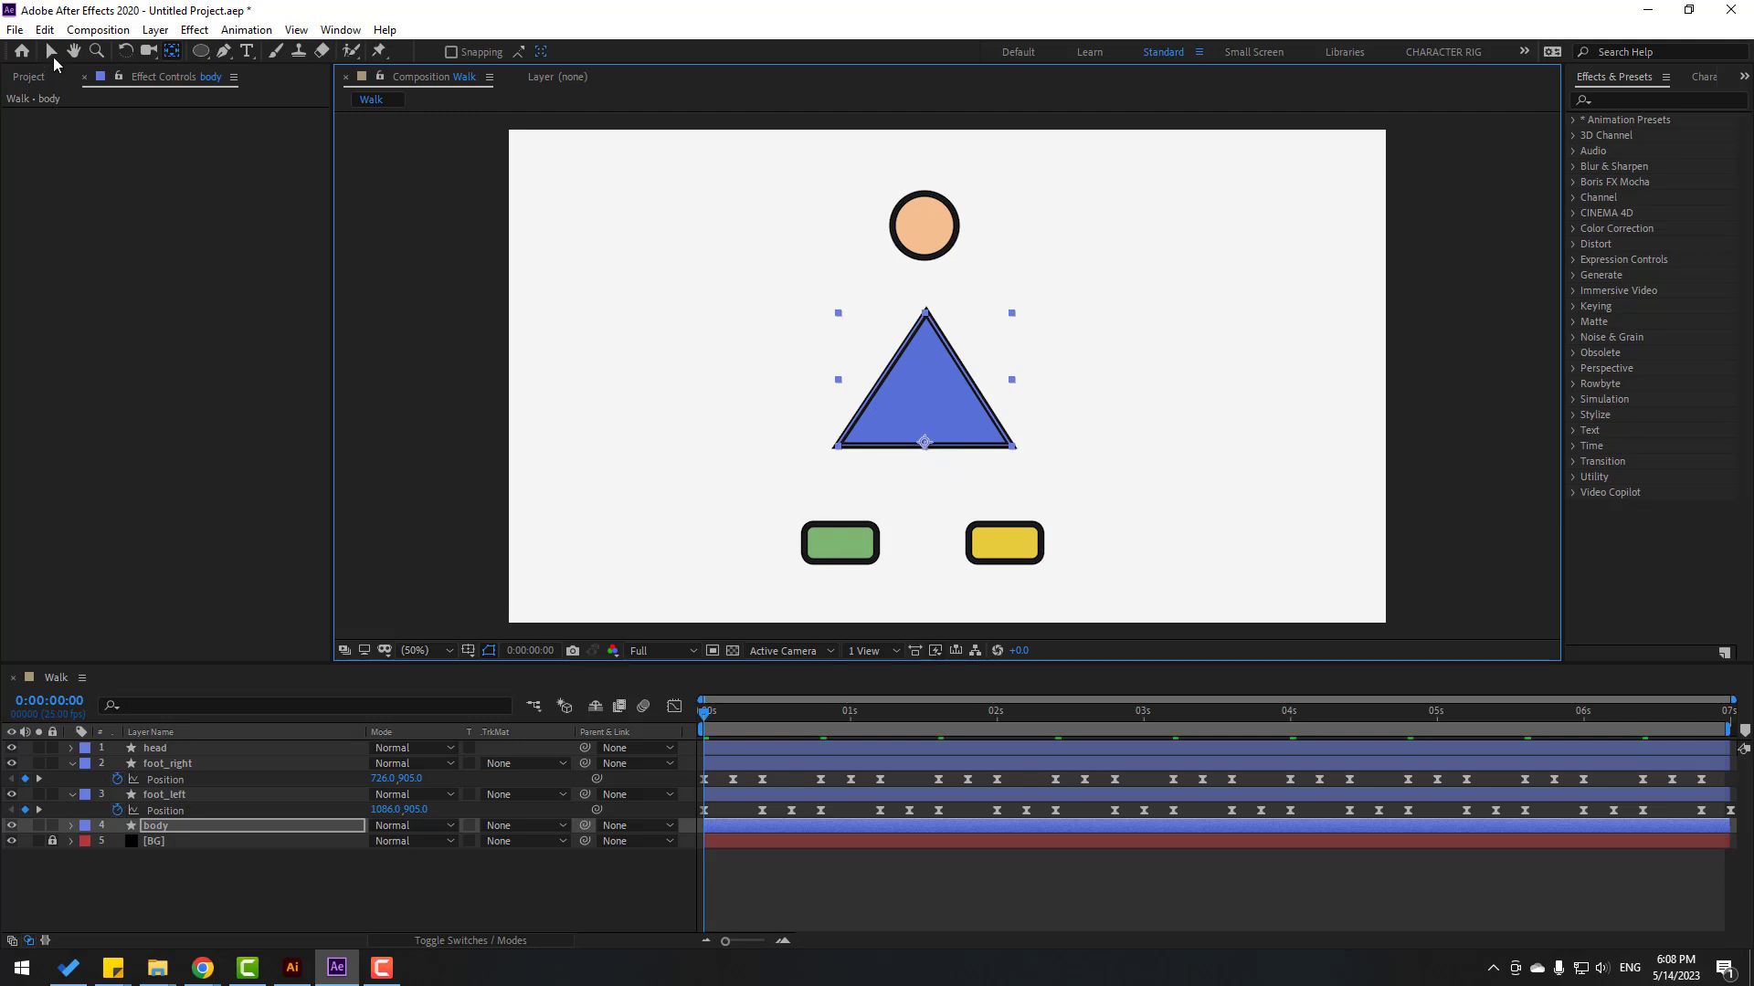
pyautogui.click(52, 53)
# Step: Keyframe the body's Position at frame 0, and lower it at frame 10 by setting its Y position to 749
pyautogui.click(157, 830)
pyautogui.press('p')
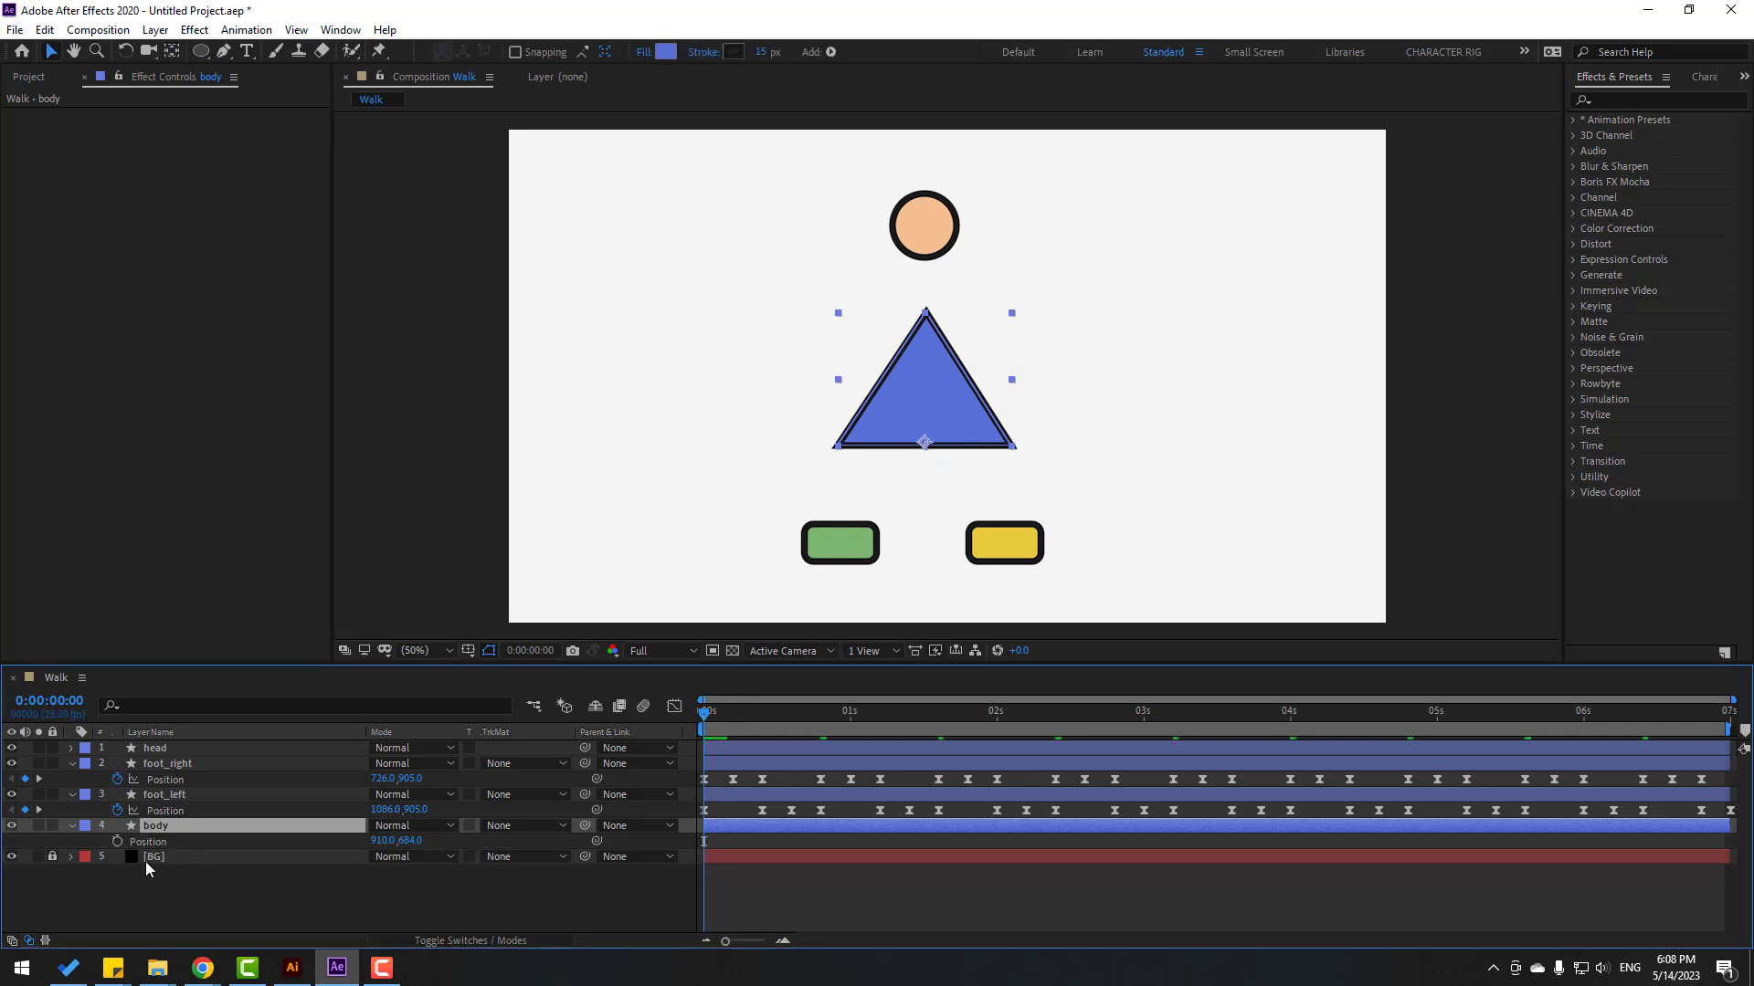
pyautogui.click(117, 841)
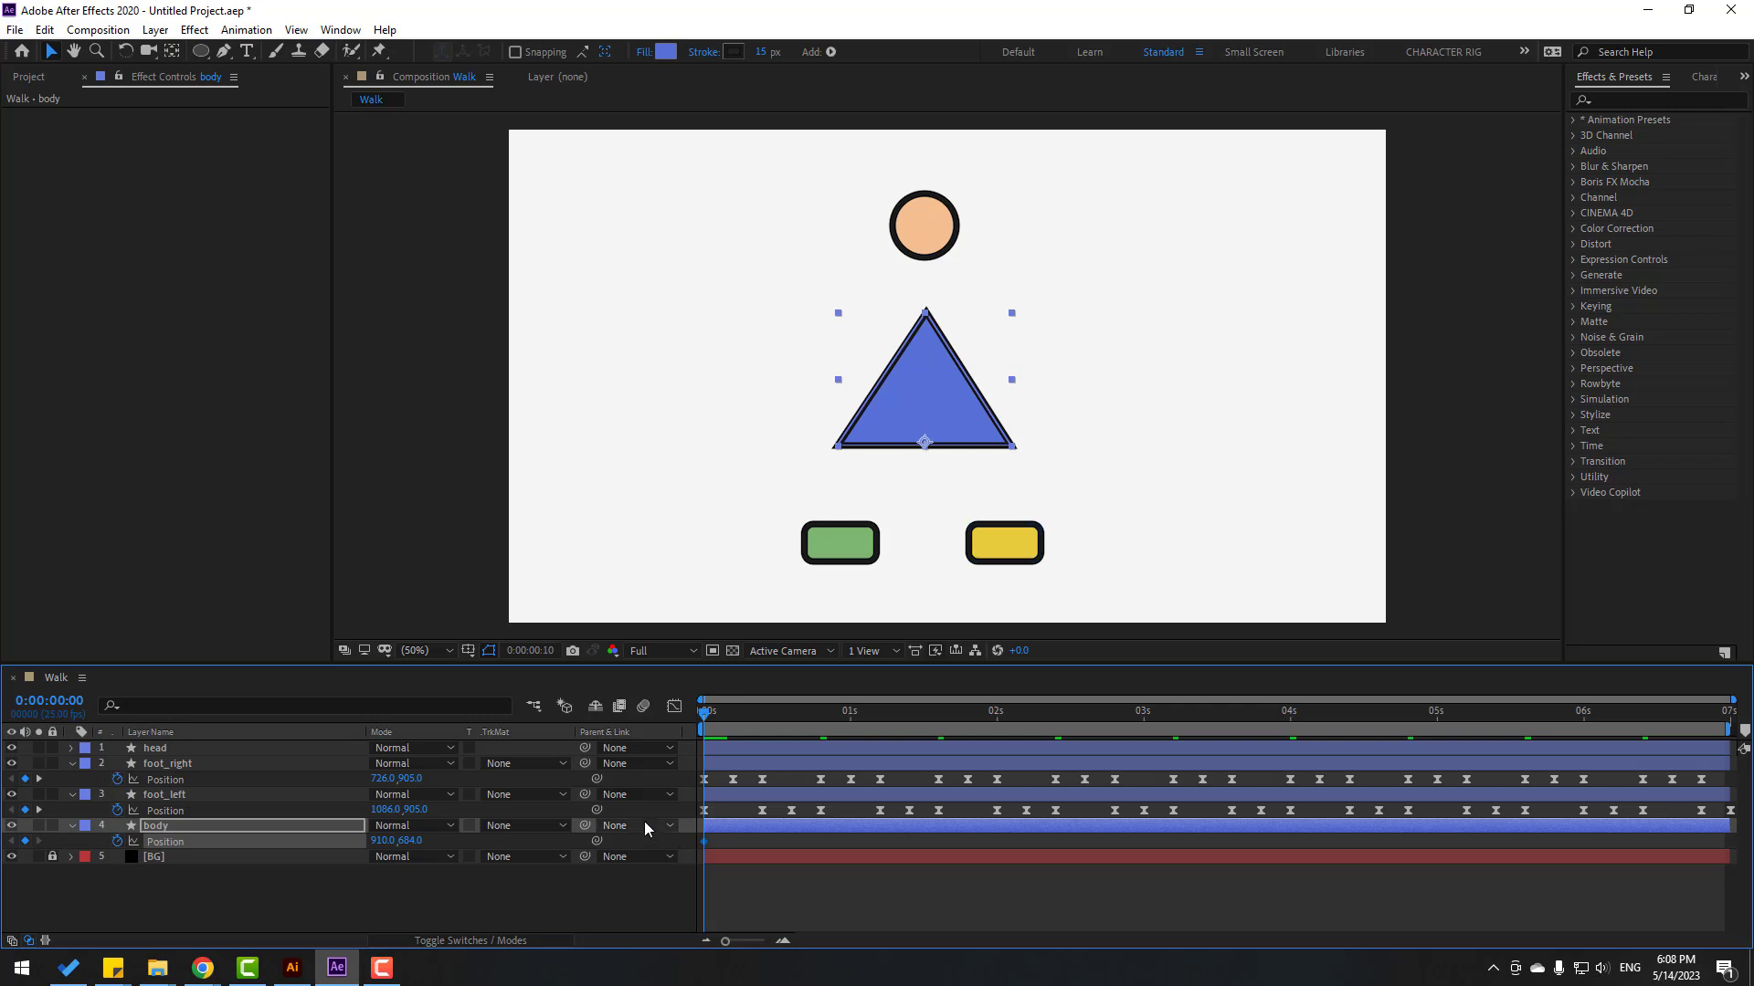
pyautogui.hotkey('shift', 'pagedown')
pyautogui.moveTo(413, 840); pyautogui.dragTo(447, 840)
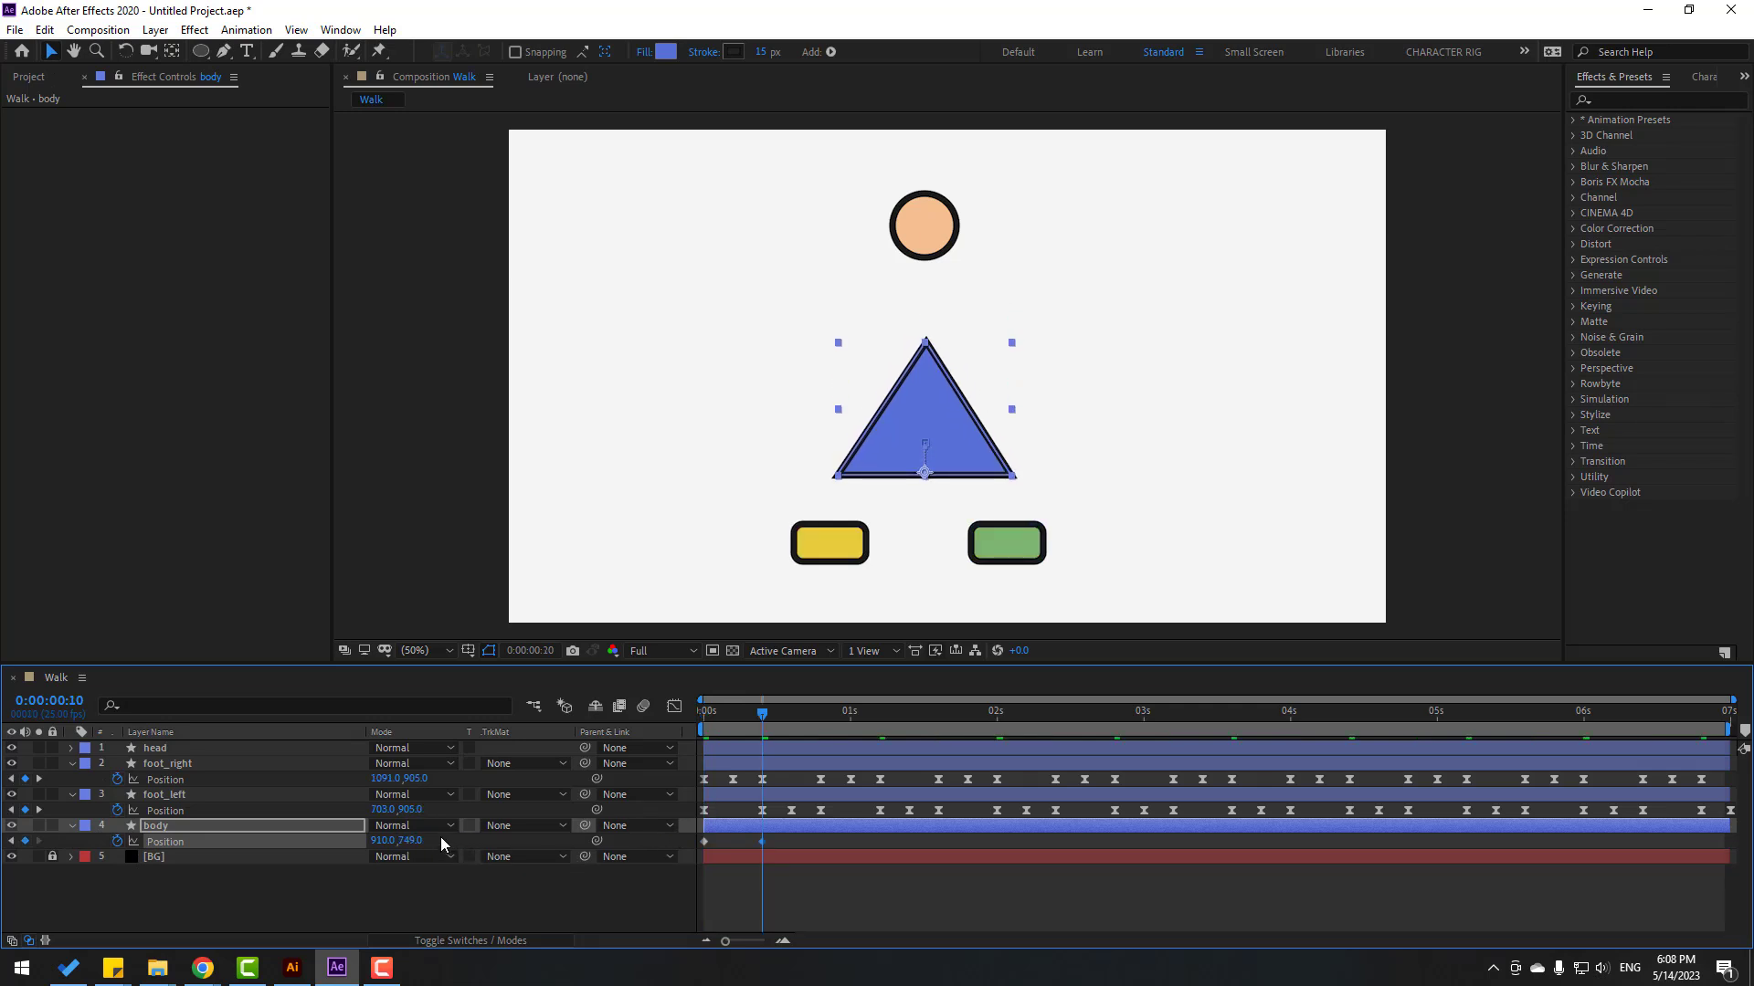
# Step: Copy the body's first Position keyframe to frame 20, apply Easy Ease to its Position keyframes and preview
pyautogui.hotkey('shift', 'pagedown')
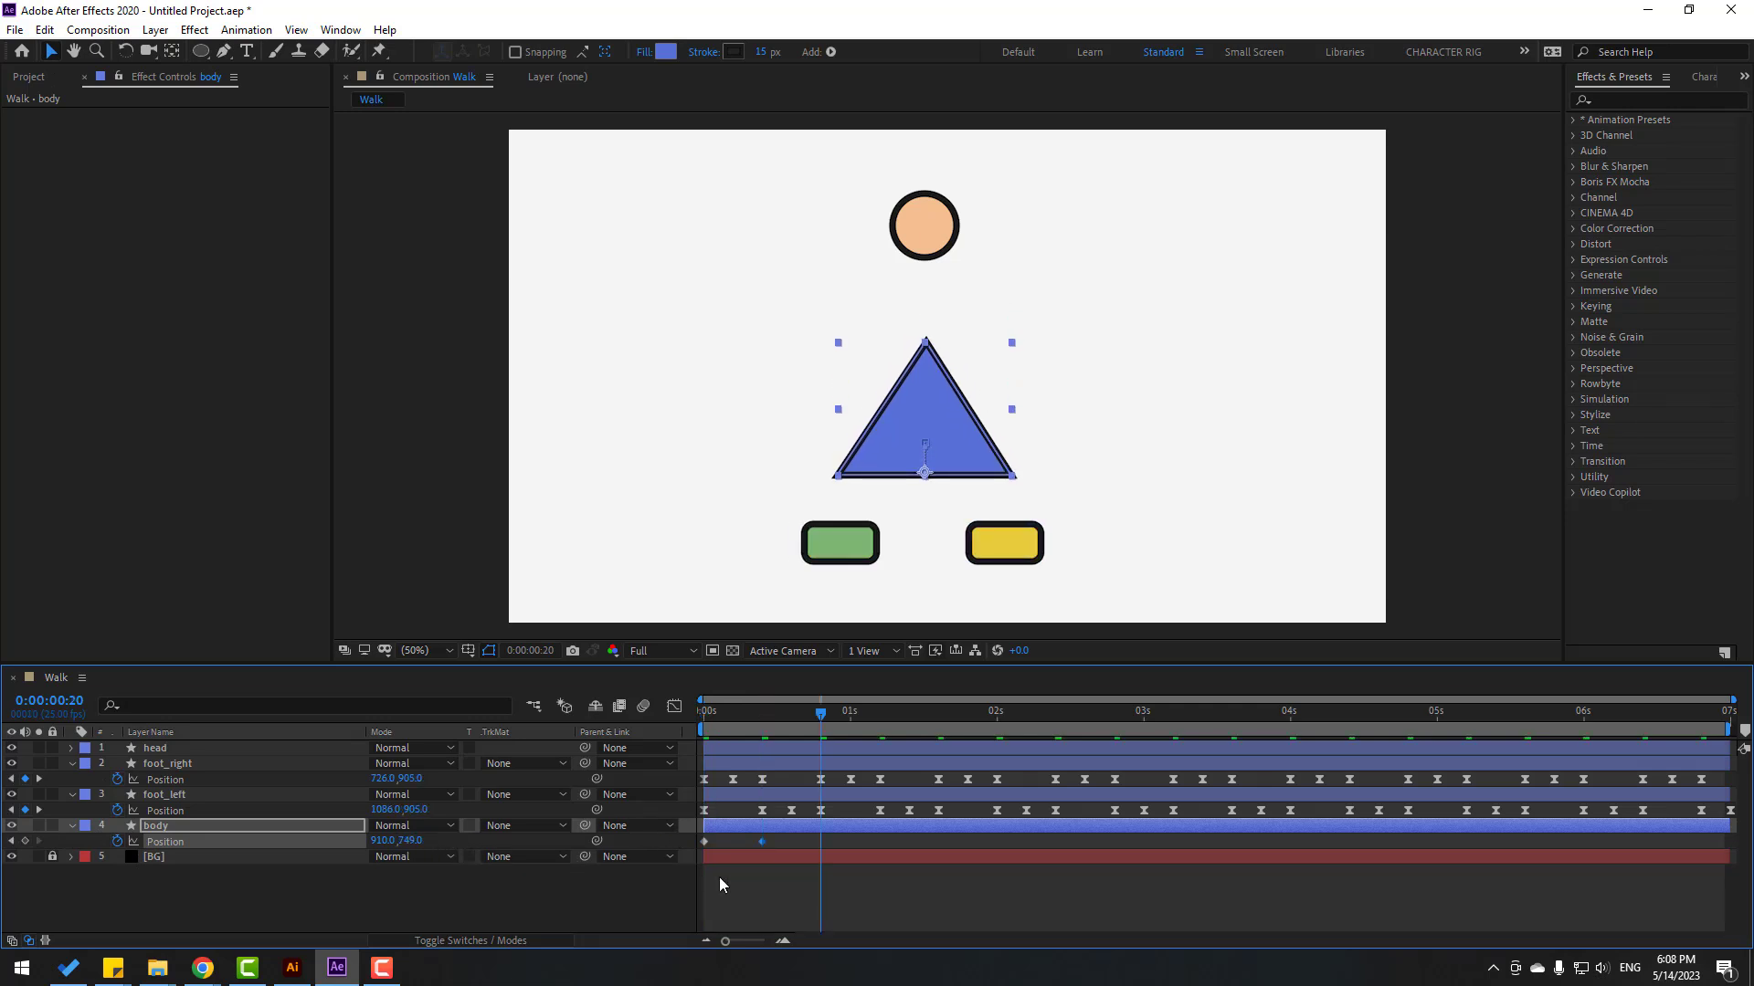
pyautogui.click(704, 841)
pyautogui.hotkey('ctrl', 'c')
pyautogui.hotkey('ctrl', 'v')
pyautogui.rightClick(709, 841)
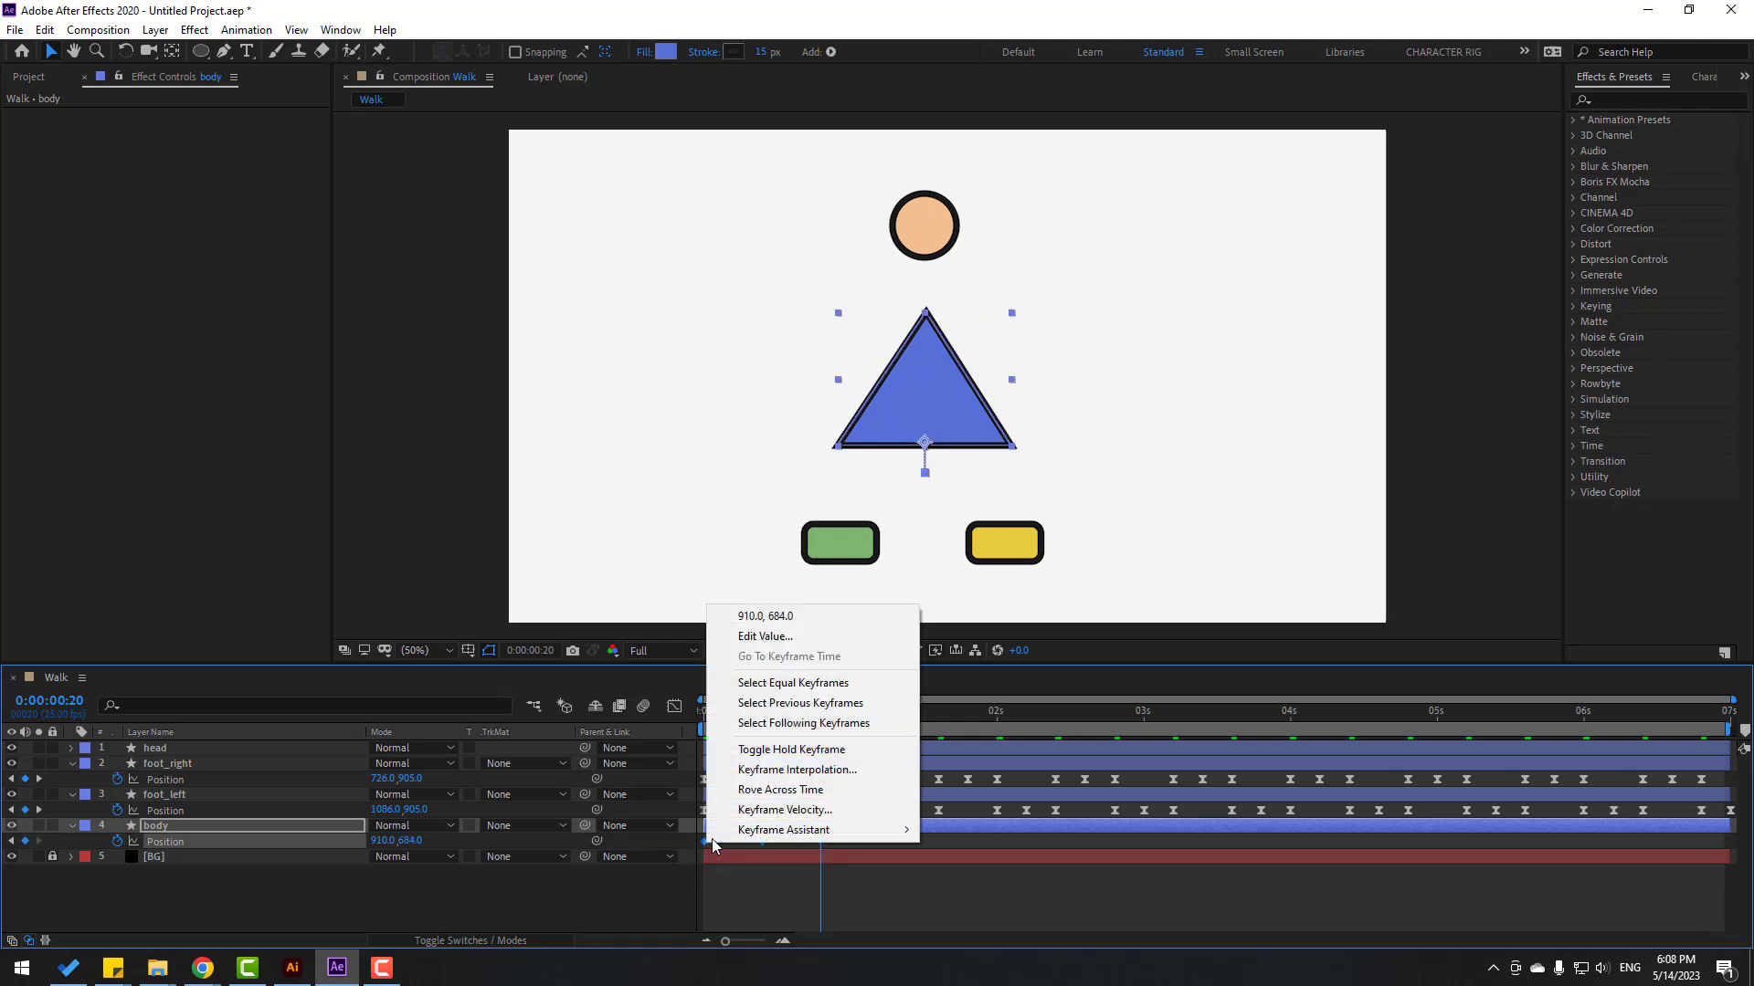
pyautogui.moveTo(803, 830)
pyautogui.click(949, 710)
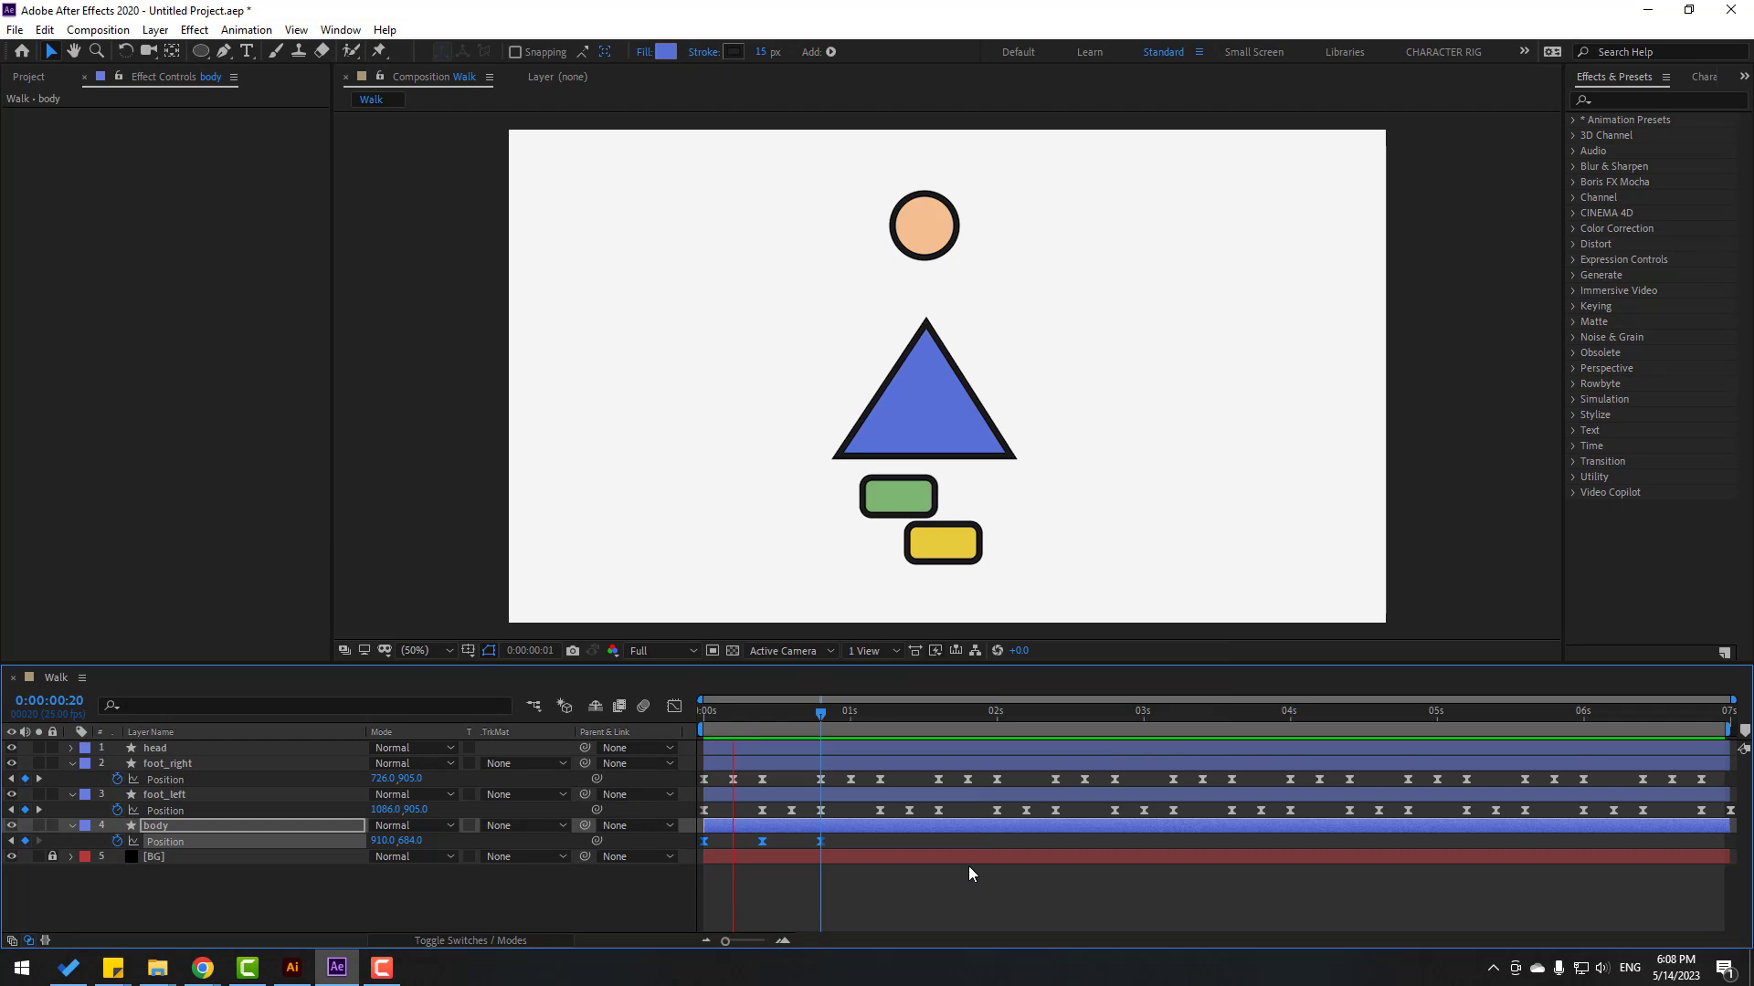
pyautogui.press('space')
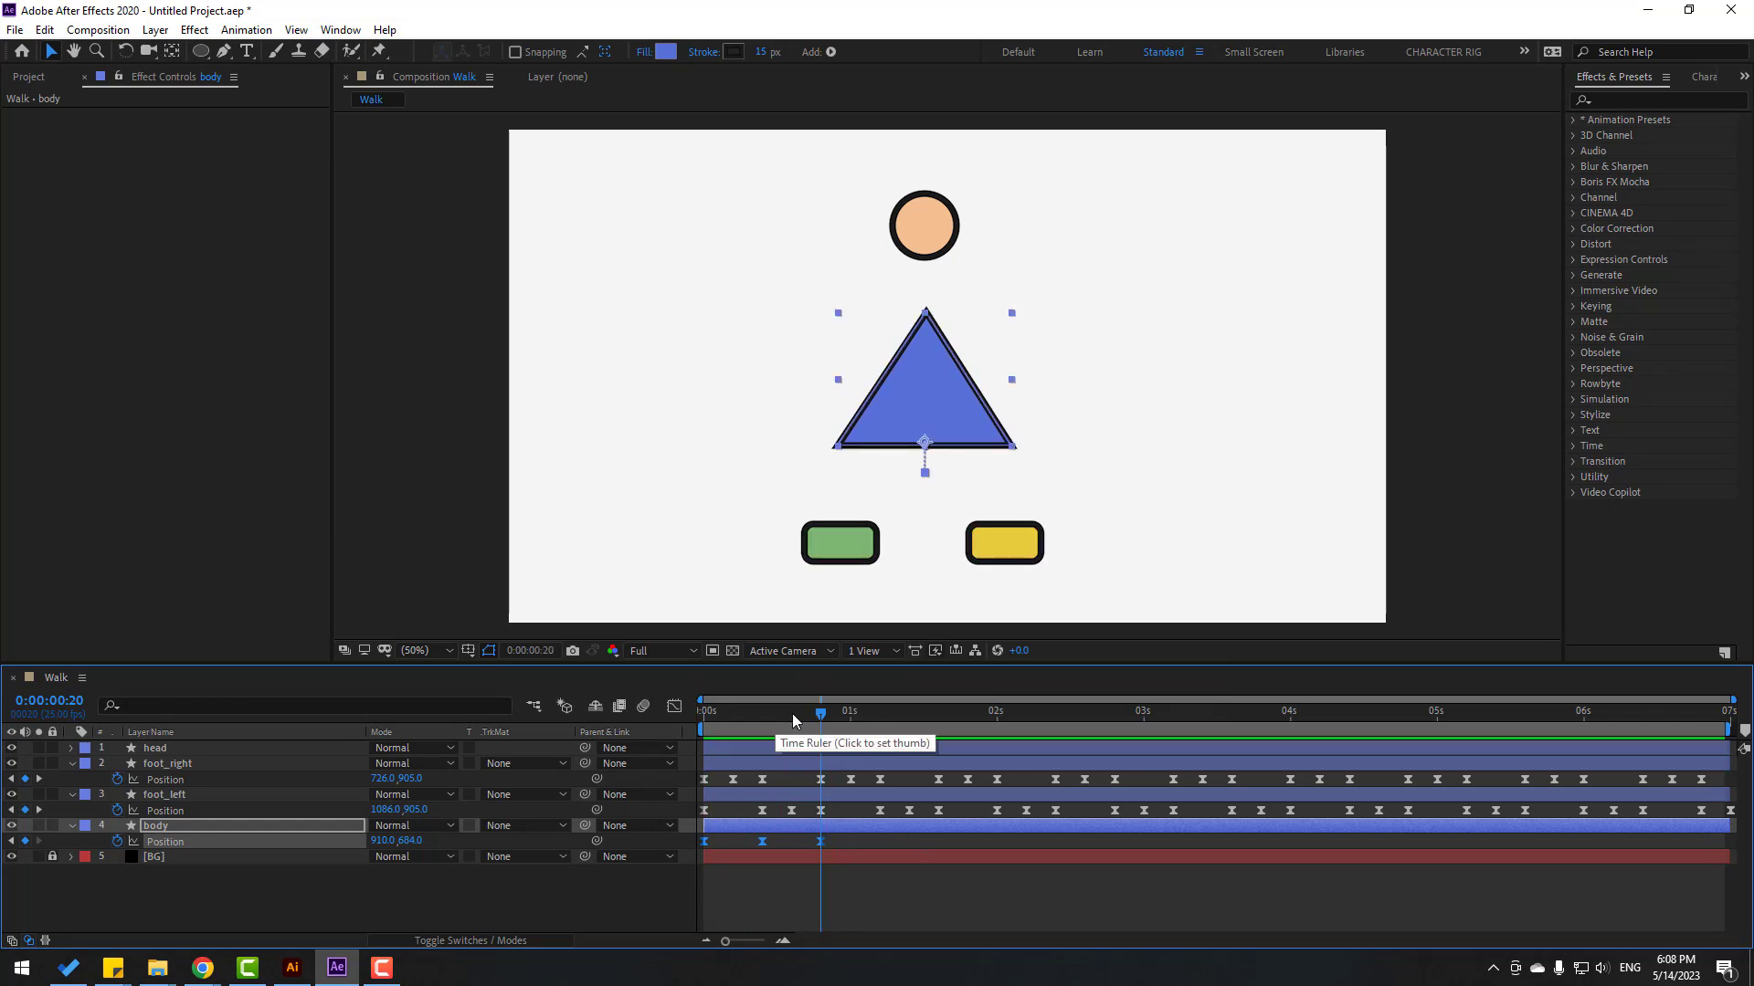
# Step: Add a Rotation keyframe of -3° to the body at frame 0
pyautogui.moveTo(792, 715); pyautogui.dragTo(692, 725)
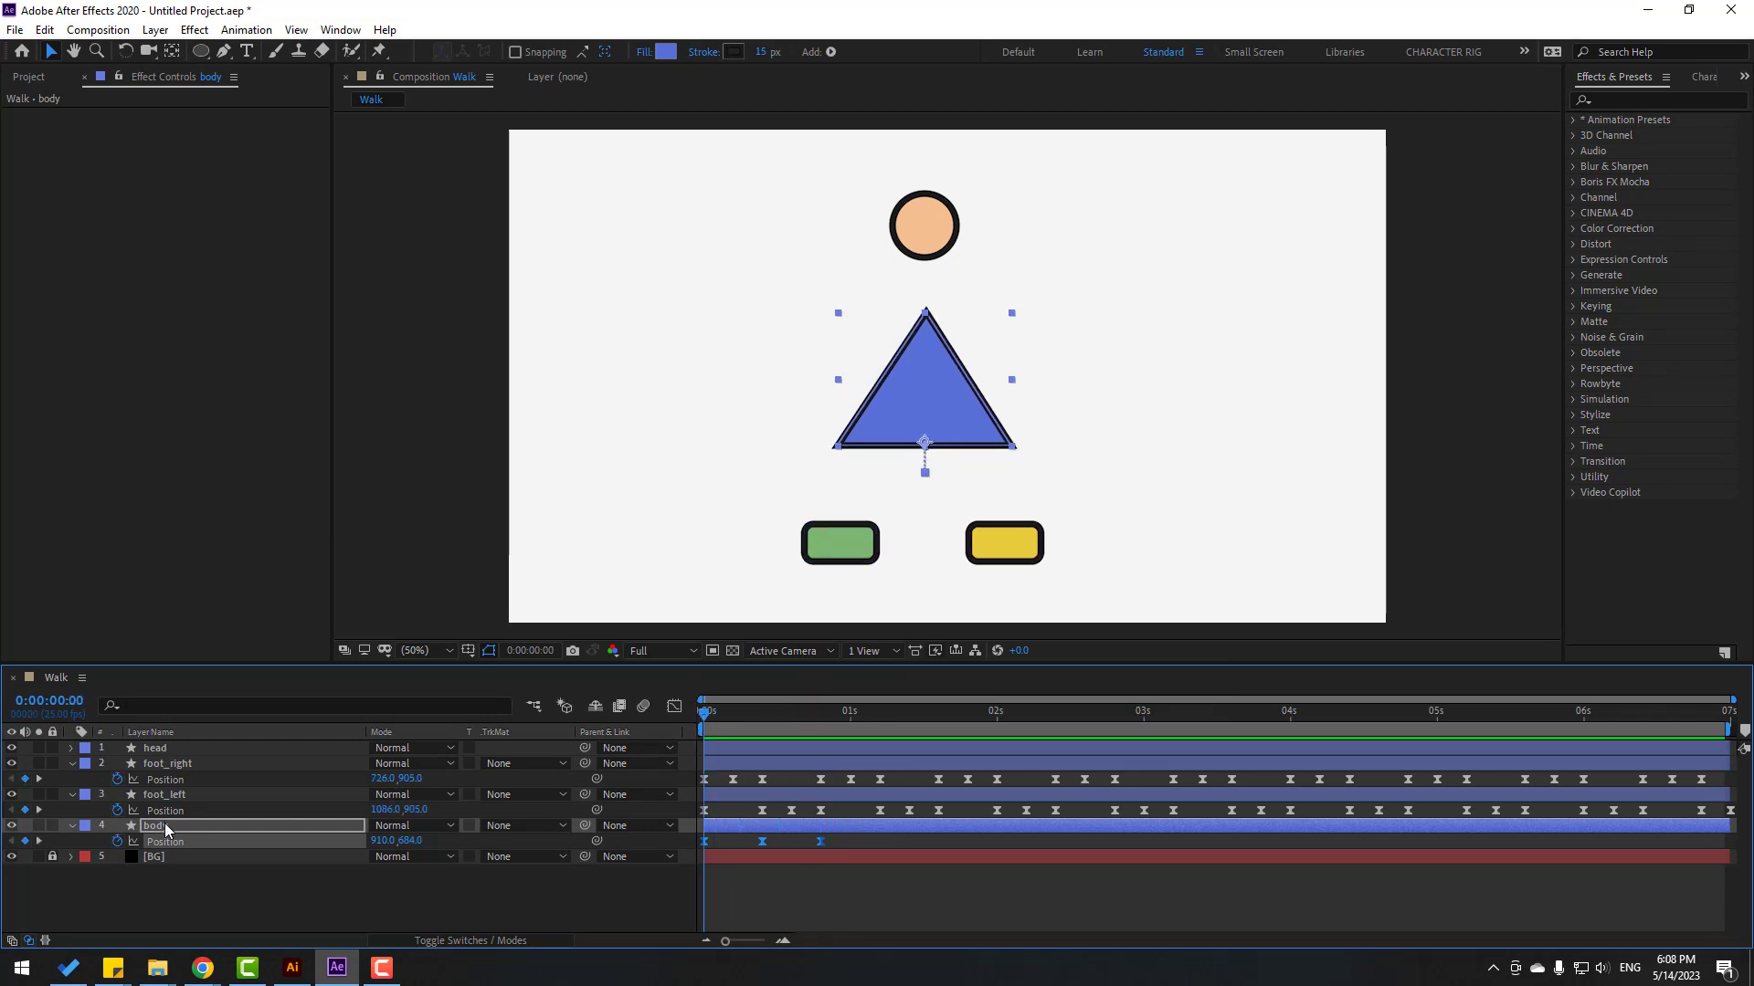
pyautogui.hotkey('shift', 'r')
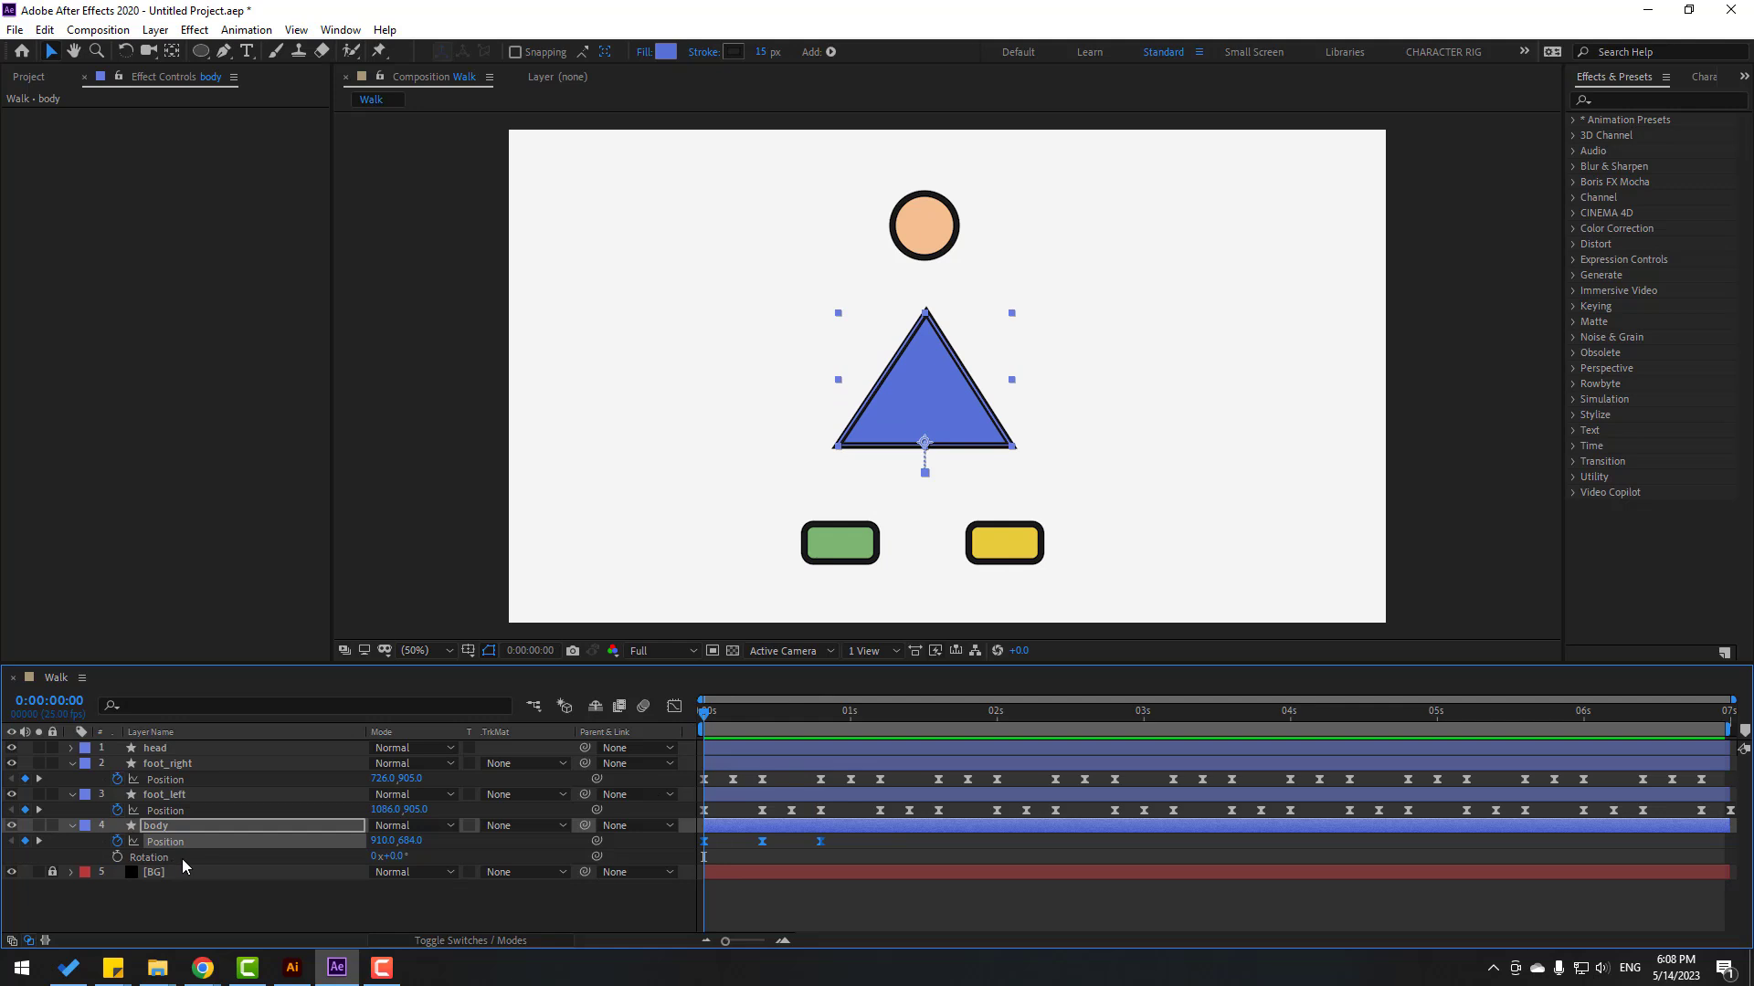
pyautogui.click(115, 857)
pyautogui.click(292, 902)
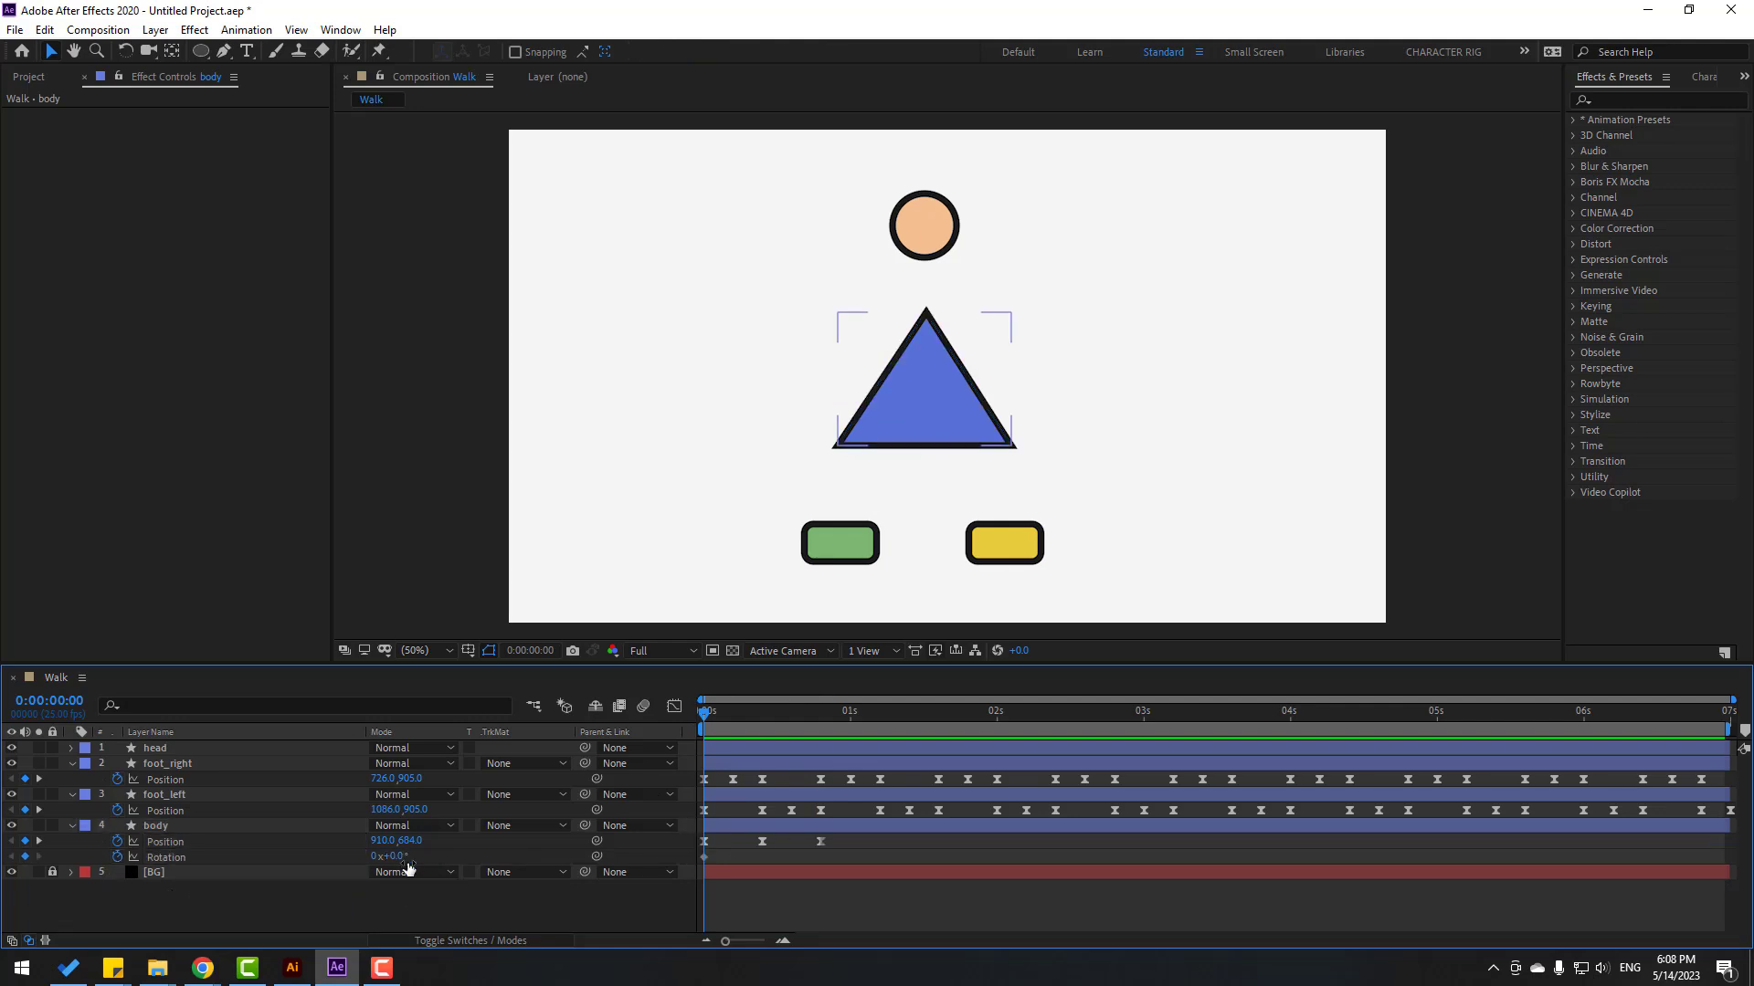
pyautogui.click(399, 857)
pyautogui.press('Return')
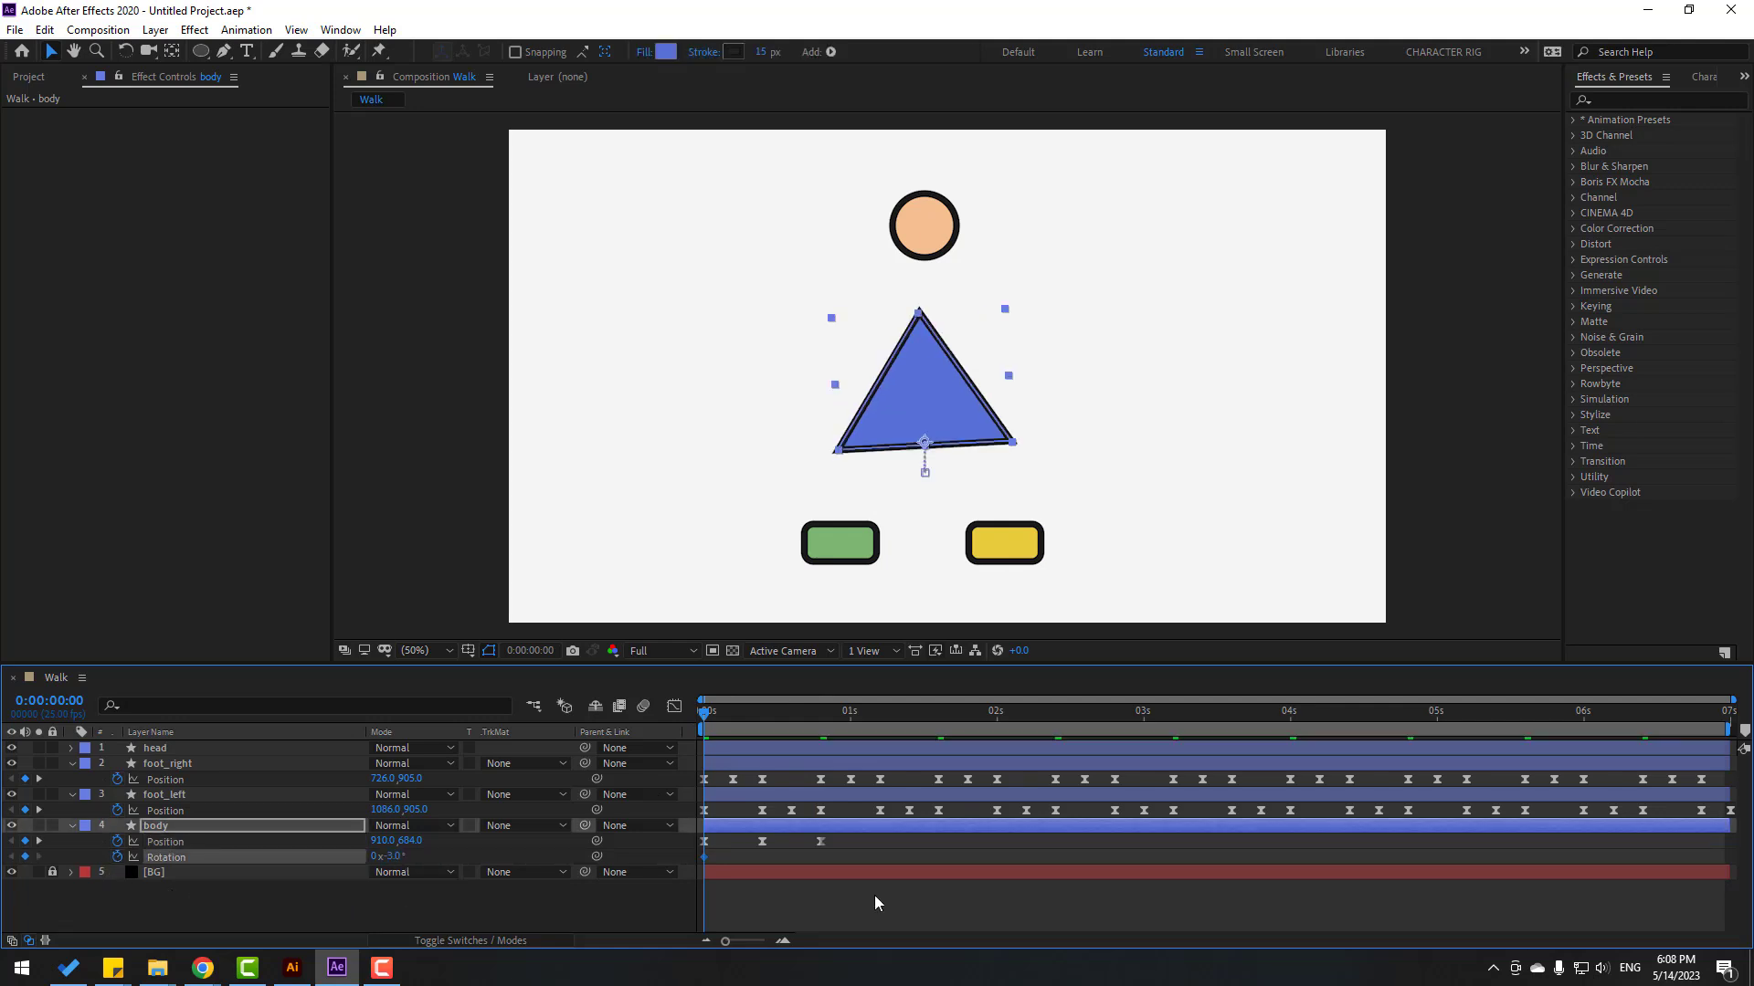
# Step: At frame 10, set the body's Rotation to 2°
pyautogui.moveTo(706, 715); pyautogui.dragTo(762, 718)
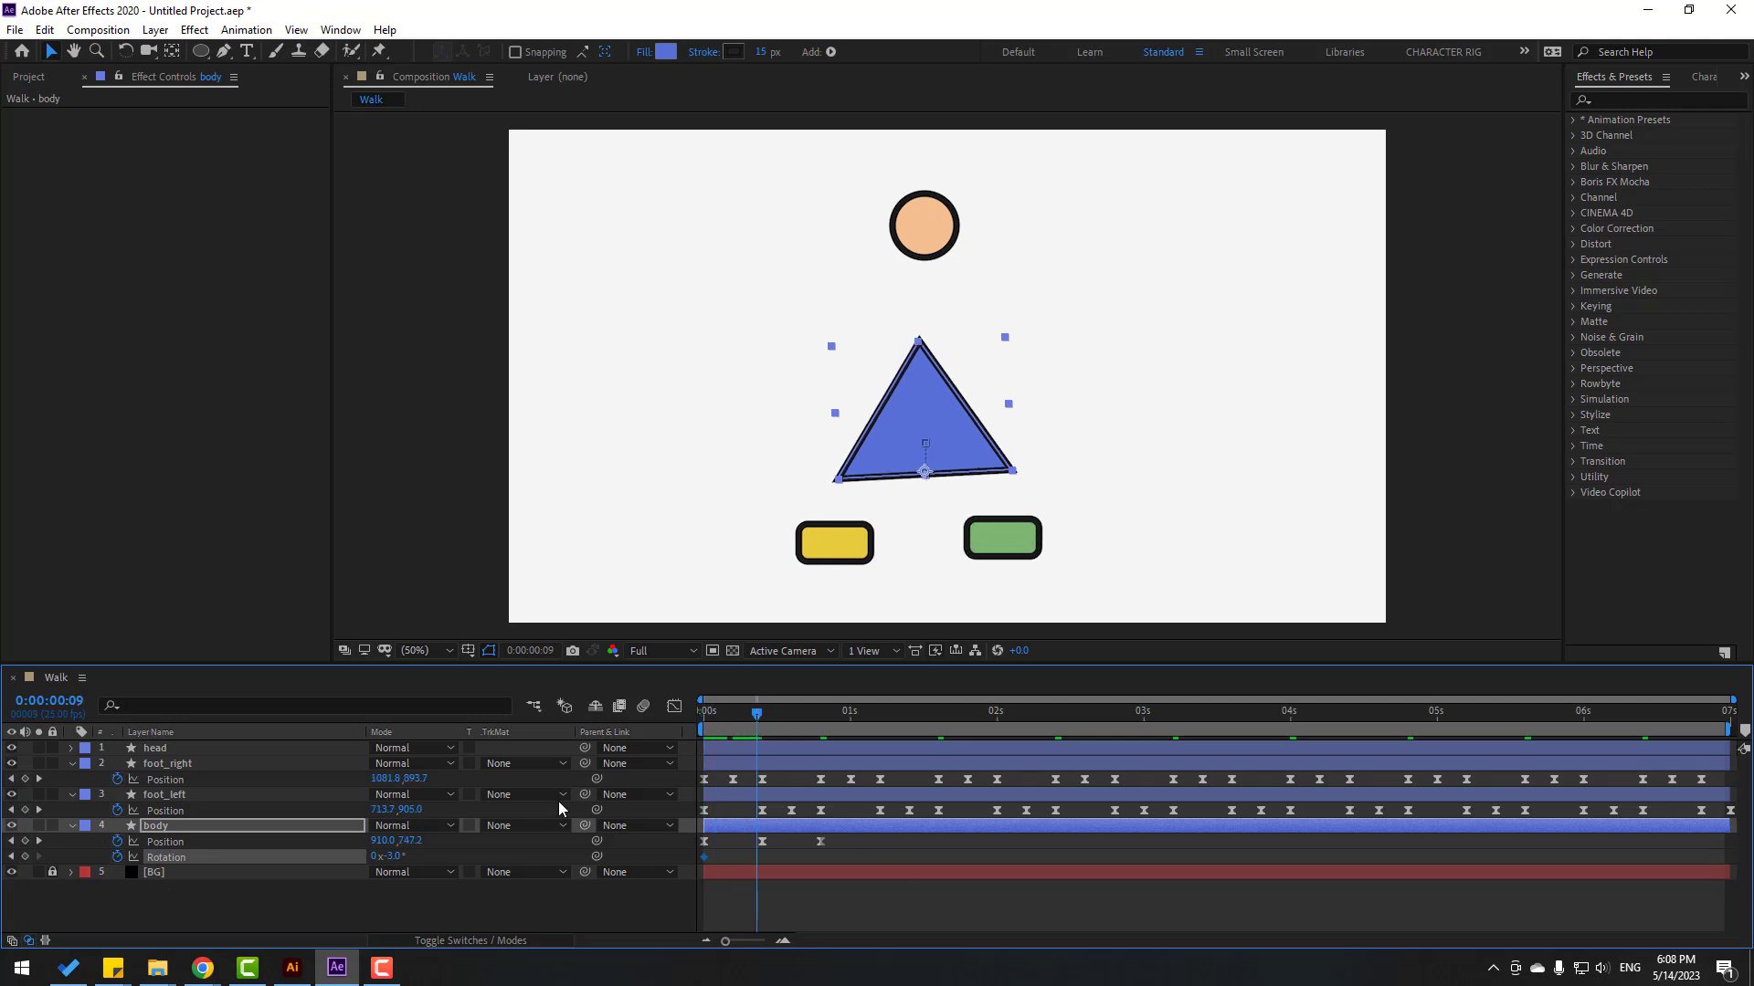
pyautogui.press('pagedown')
pyautogui.click(393, 856)
pyautogui.write('2')
pyautogui.press('Return')
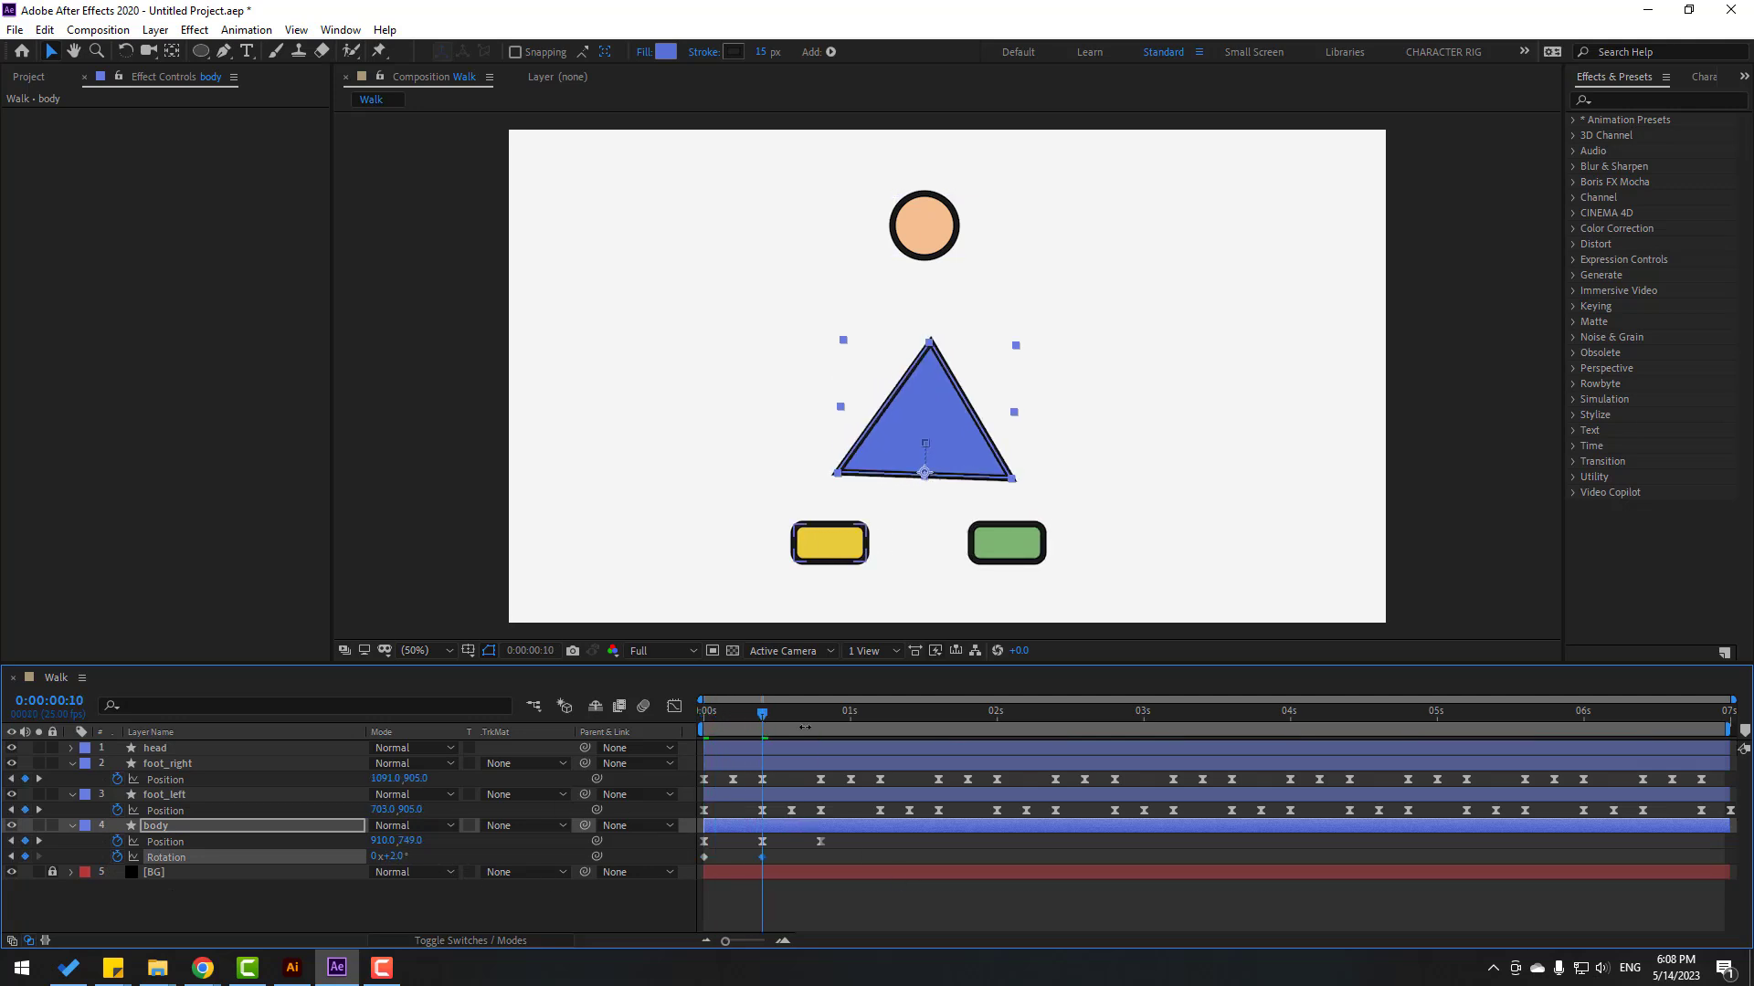
# Step: Copy the body's first Rotation keyframe to frame 20
pyautogui.moveTo(770, 715); pyautogui.dragTo(820, 716)
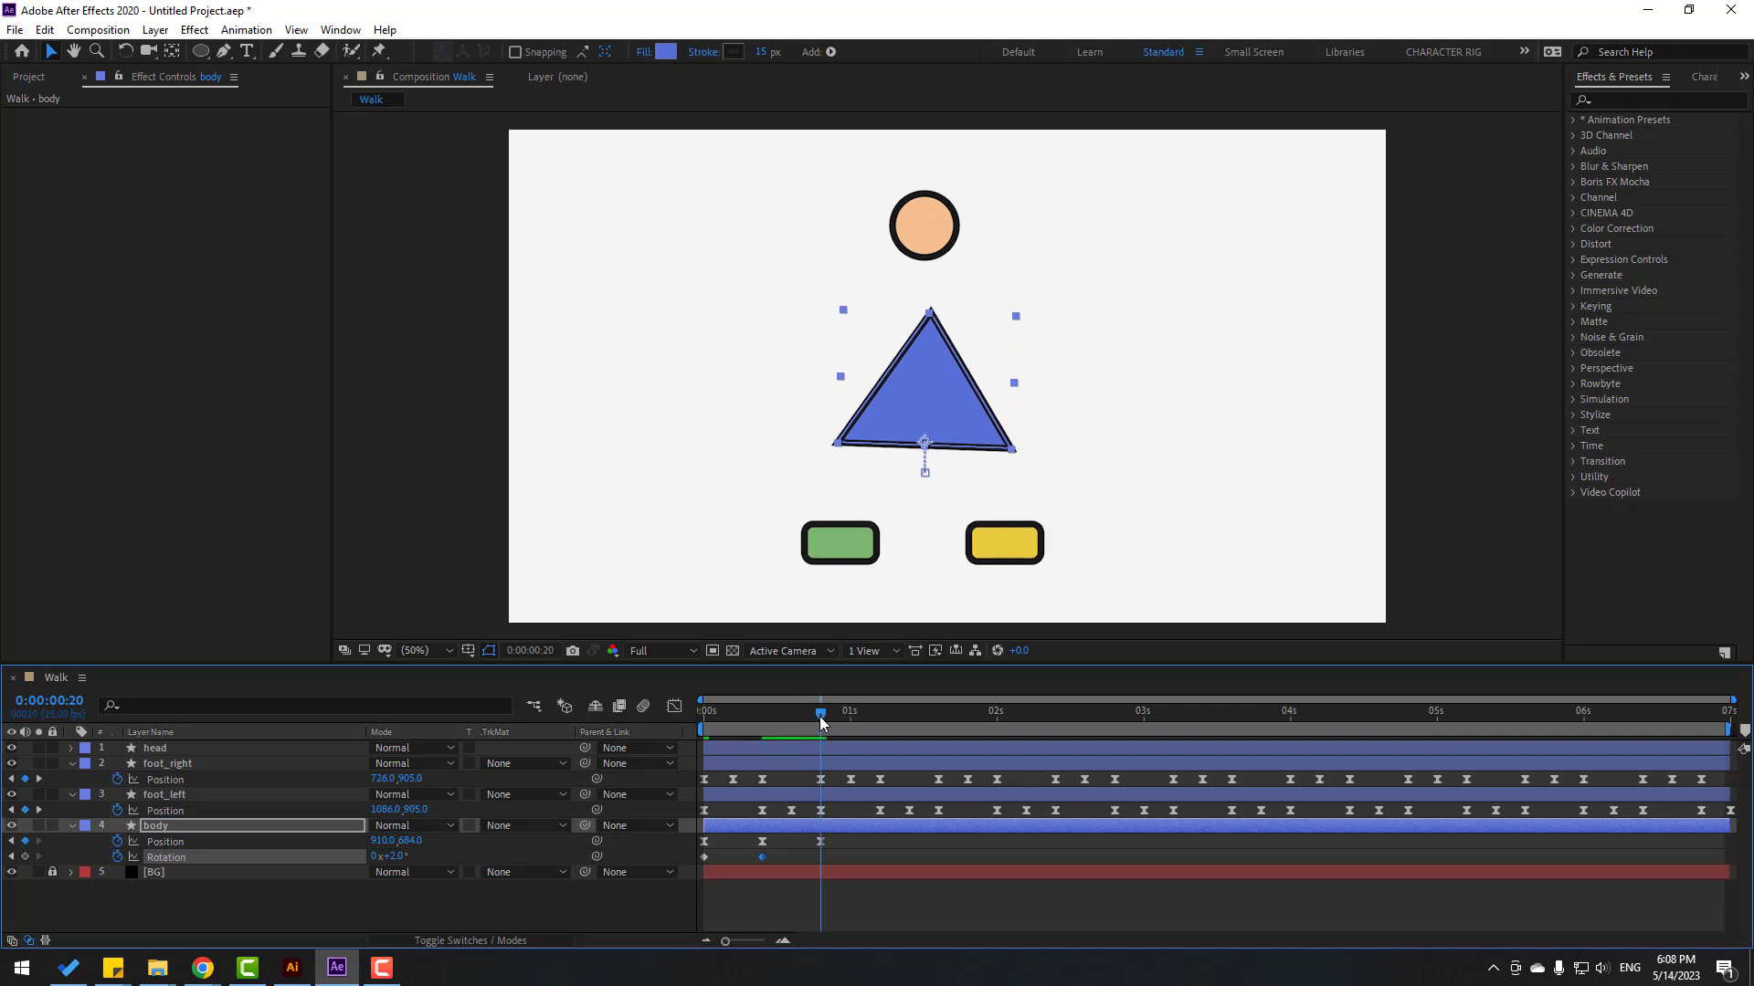
pyautogui.click(704, 856)
pyautogui.hotkey('ctrl', 'c')
pyautogui.hotkey('ctrl', 'v')
# Step: Apply Easy Ease to all three Rotation keyframes of the body and preview the swaying motion
pyautogui.moveTo(830, 861); pyautogui.dragTo(694, 872)
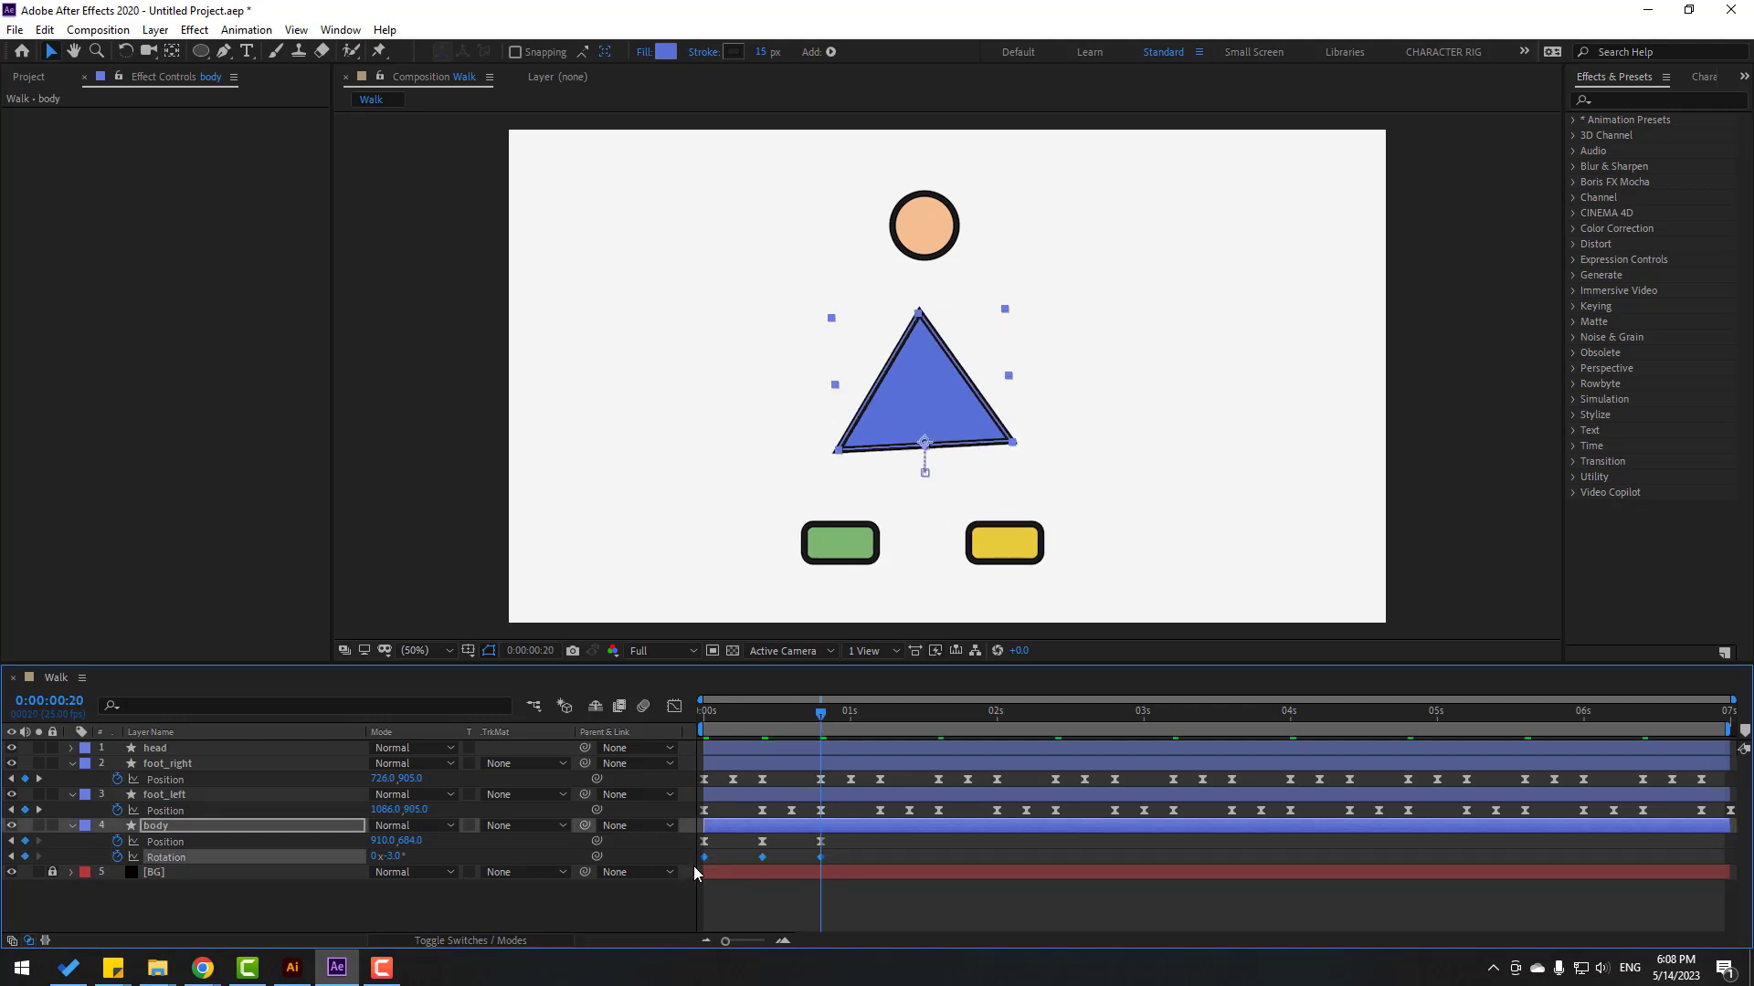
pyautogui.rightClick(704, 857)
pyautogui.moveTo(822, 854)
pyautogui.click(949, 726)
pyautogui.press('space')
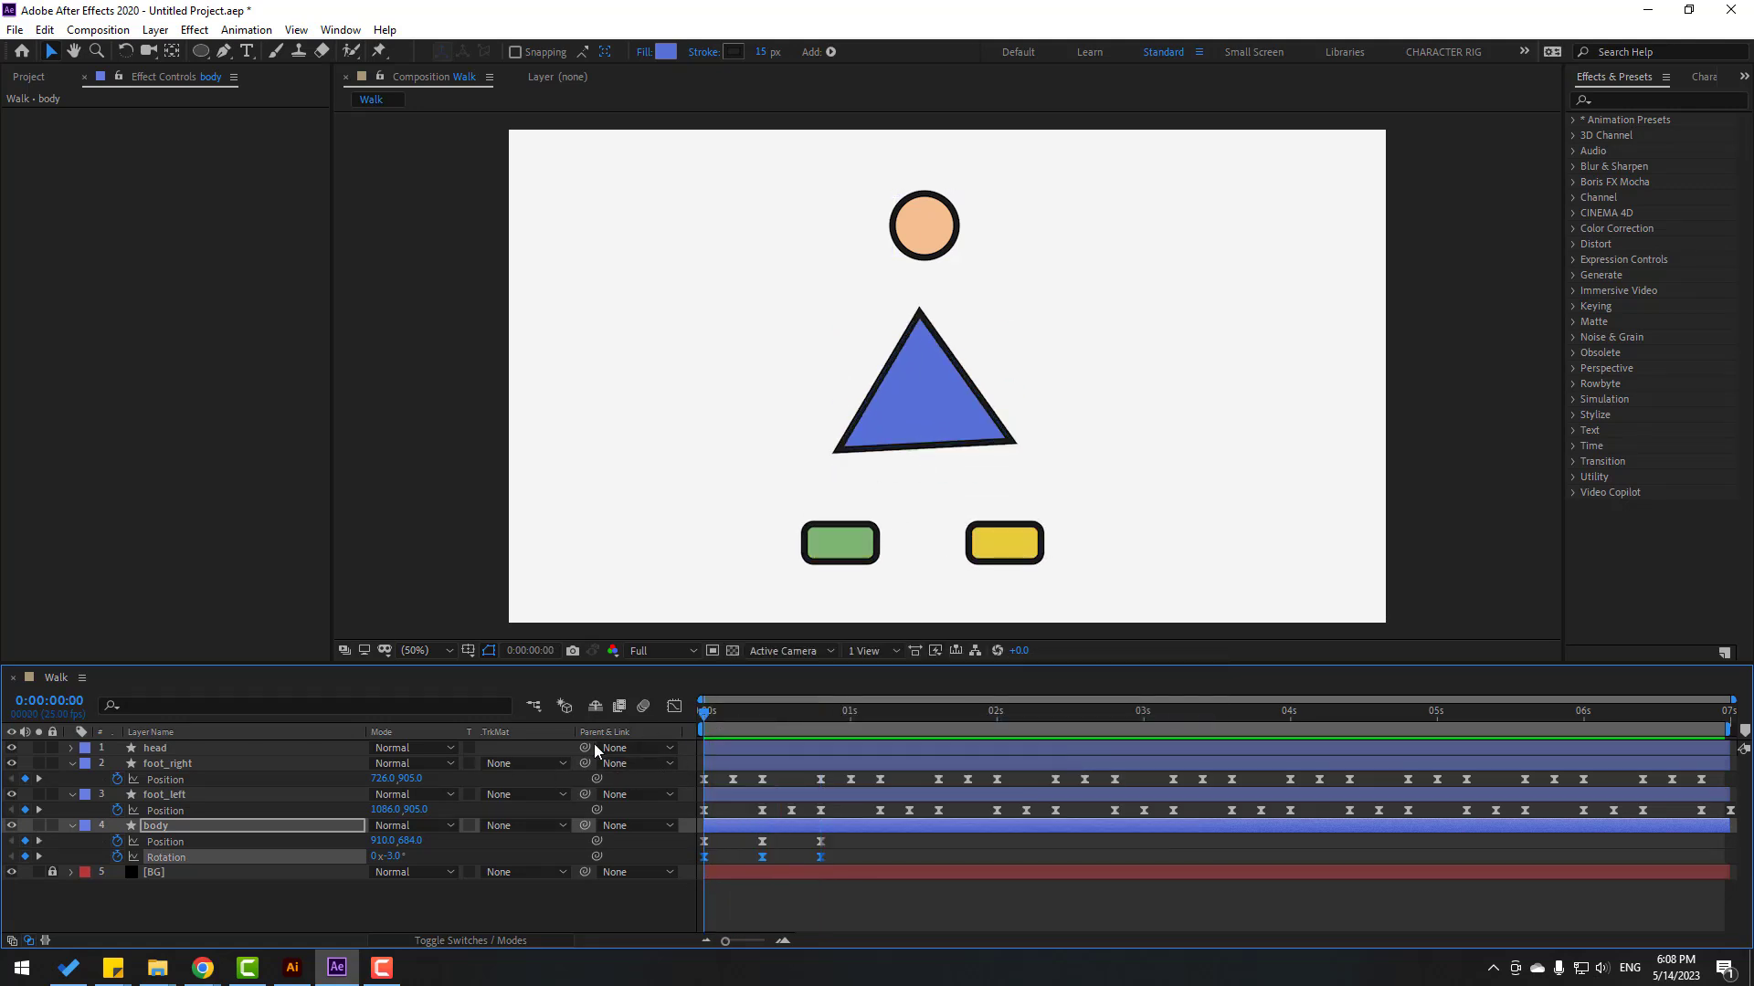
pyautogui.press('space')
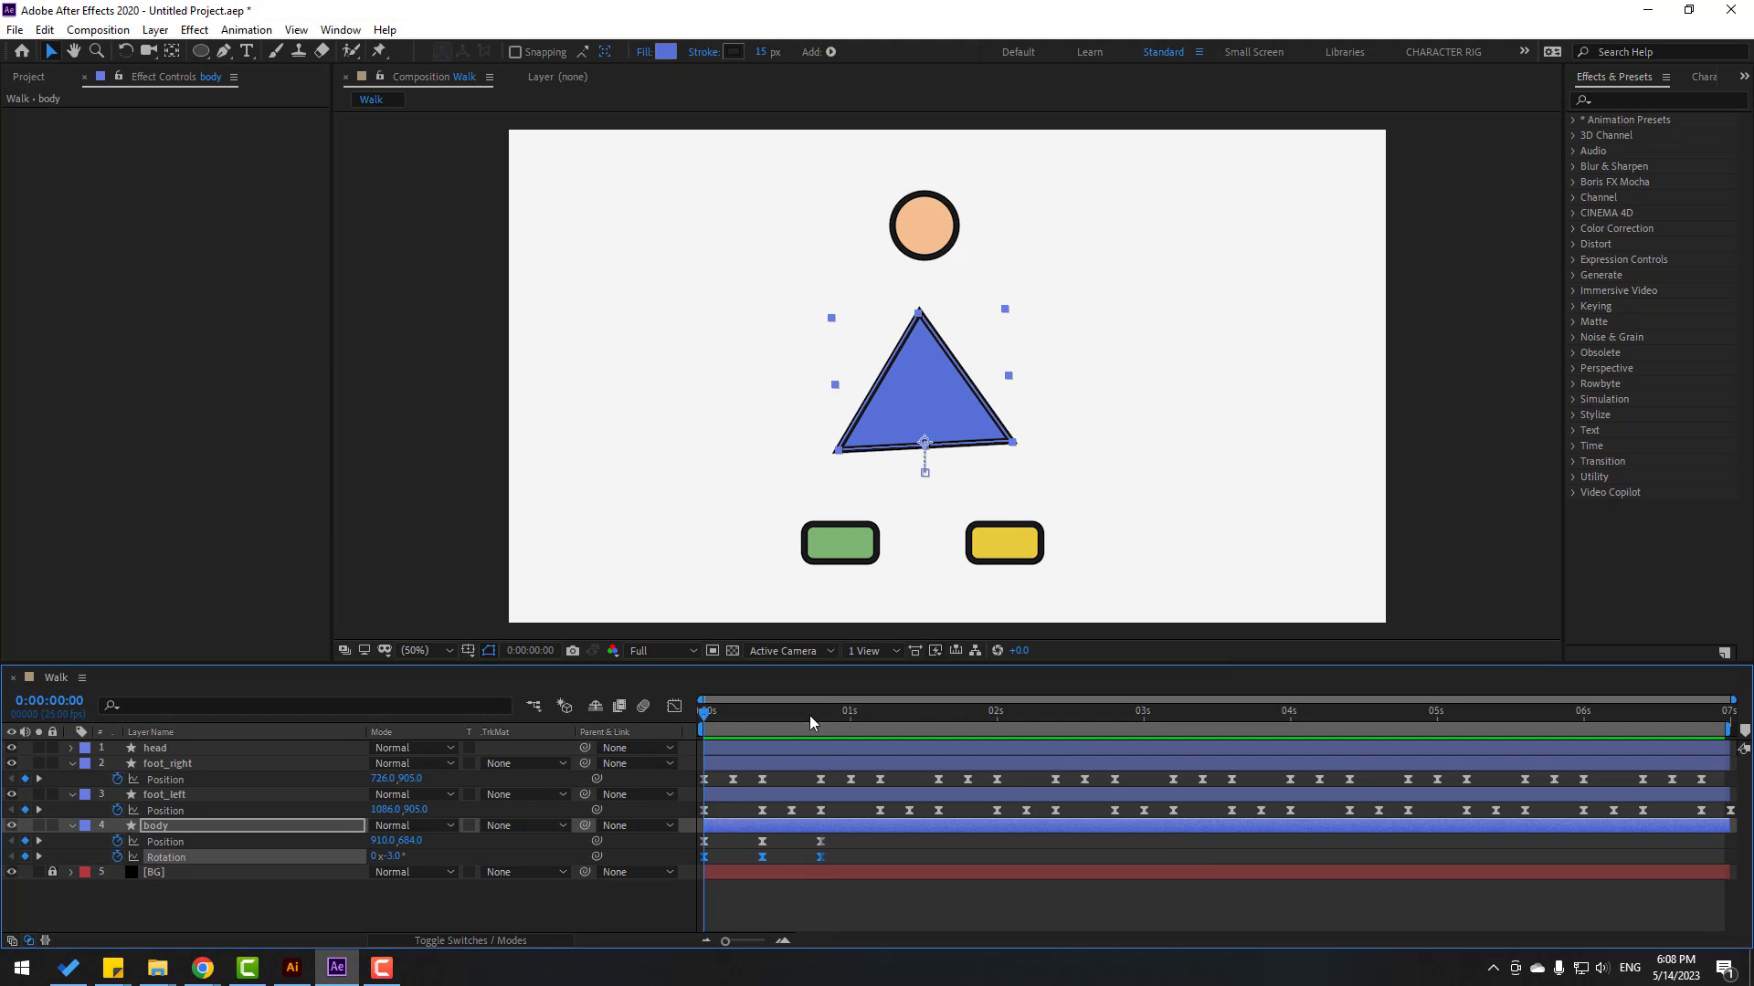
# Step: Loop the body's Position keyframes with the expression loopOutDuration(type = "cycle", duration = 0)
pyautogui.click(534, 915)
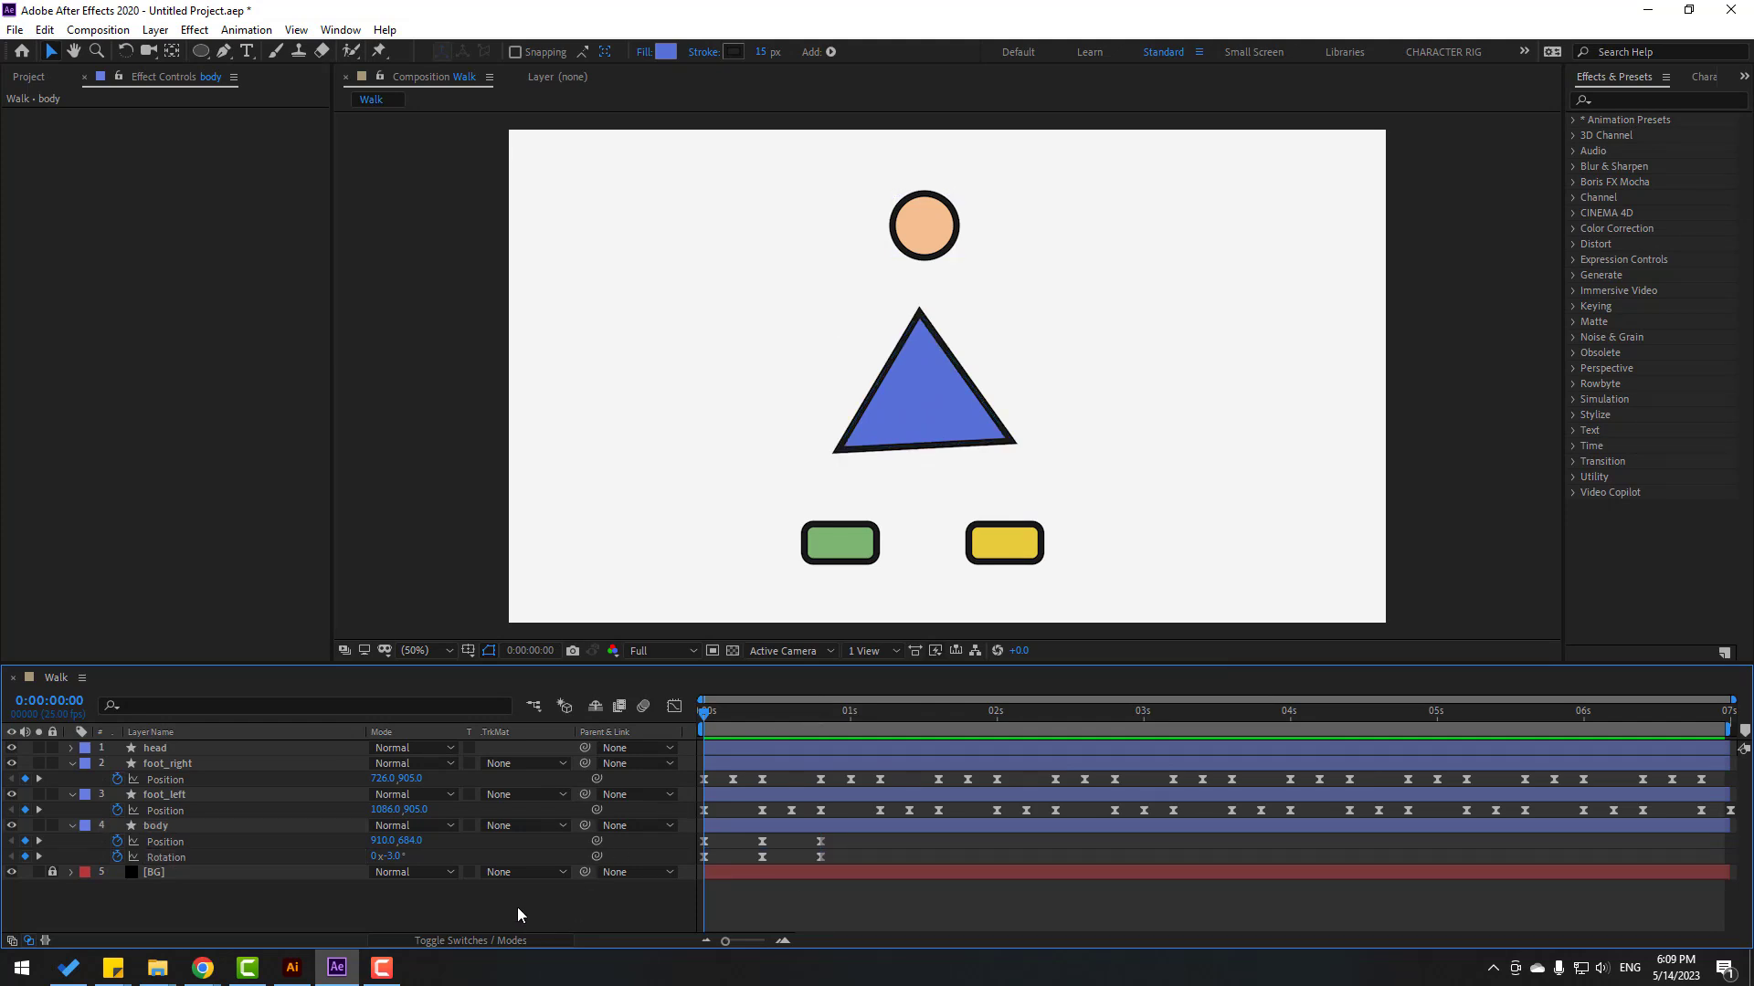
pyautogui.keyDown('alt'); pyautogui.click(117, 841); pyautogui.keyUp('alt')
pyautogui.click(439, 856)
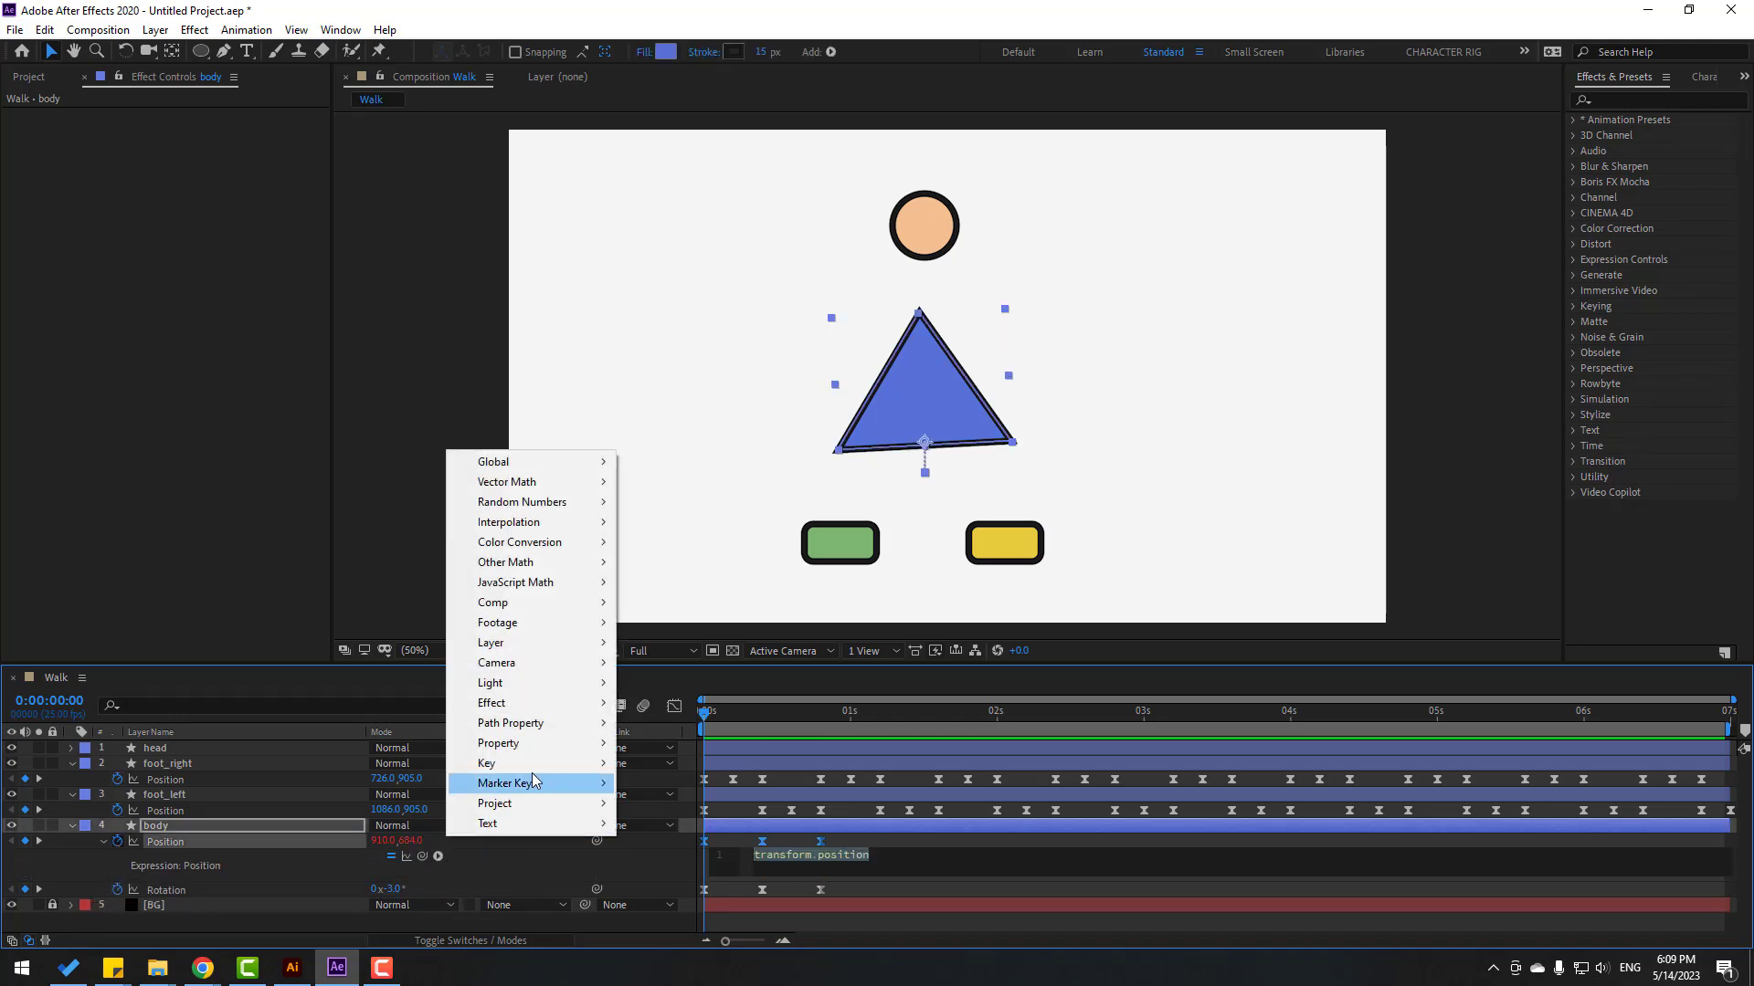
pyautogui.moveTo(539, 744)
pyautogui.click(880, 561)
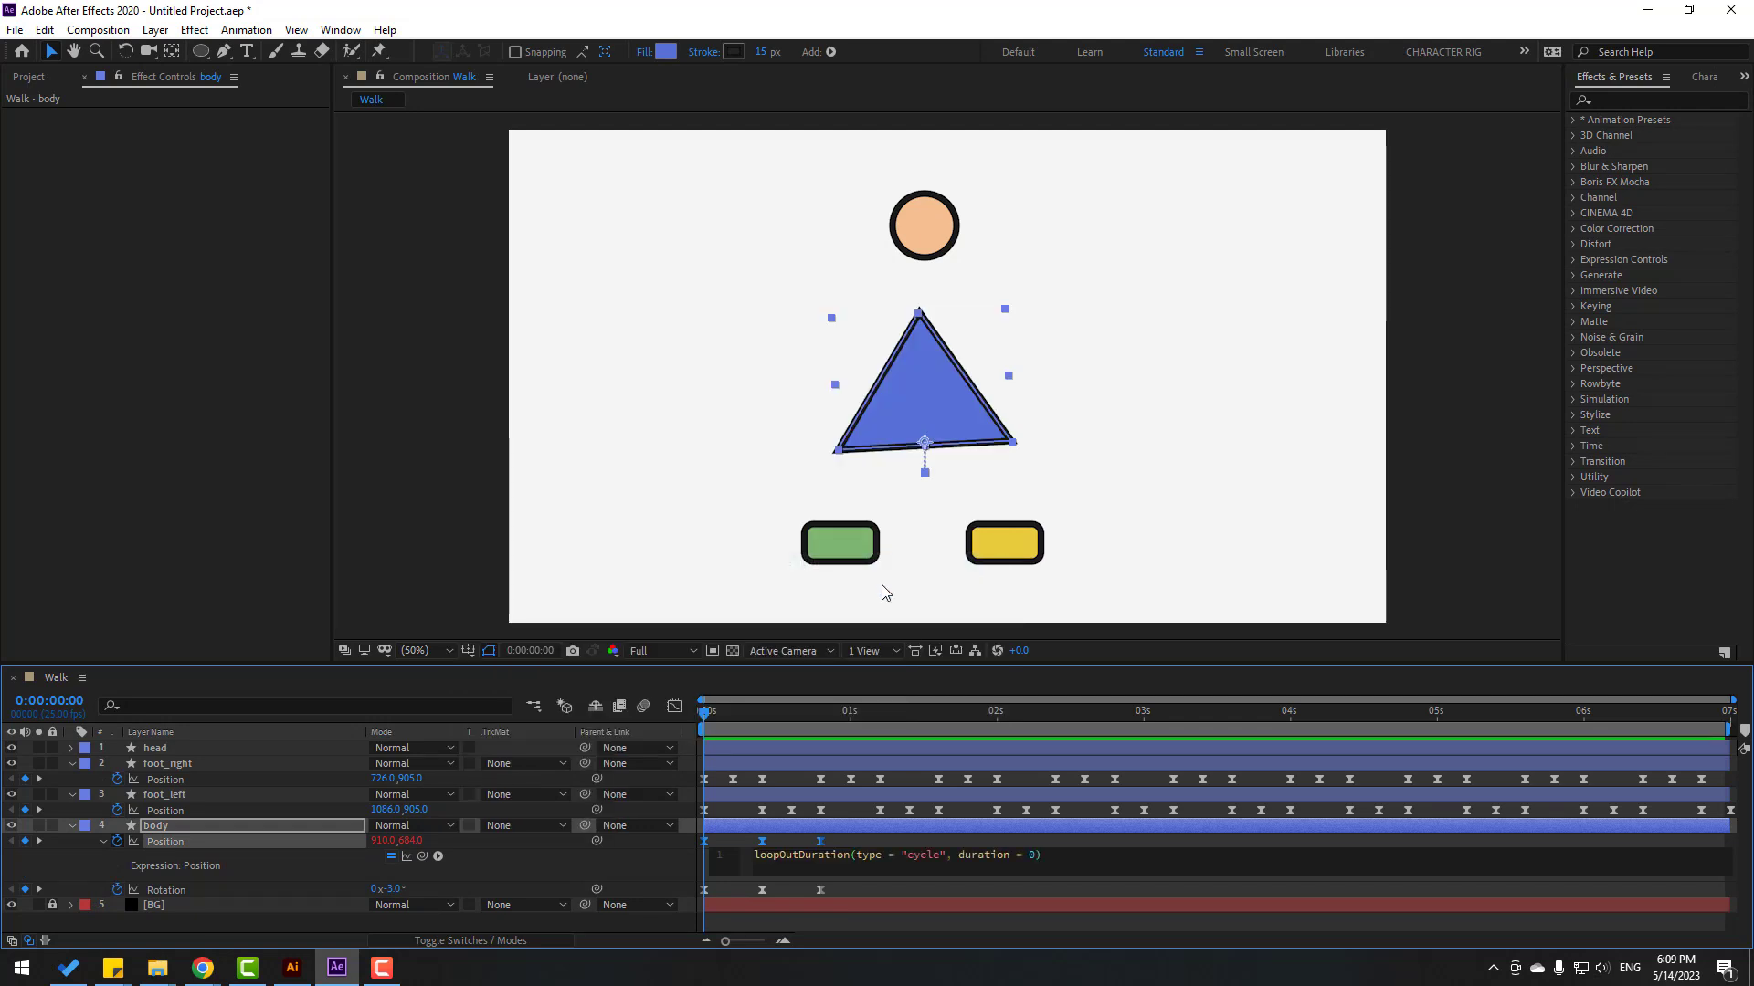
pyautogui.click(940, 837)
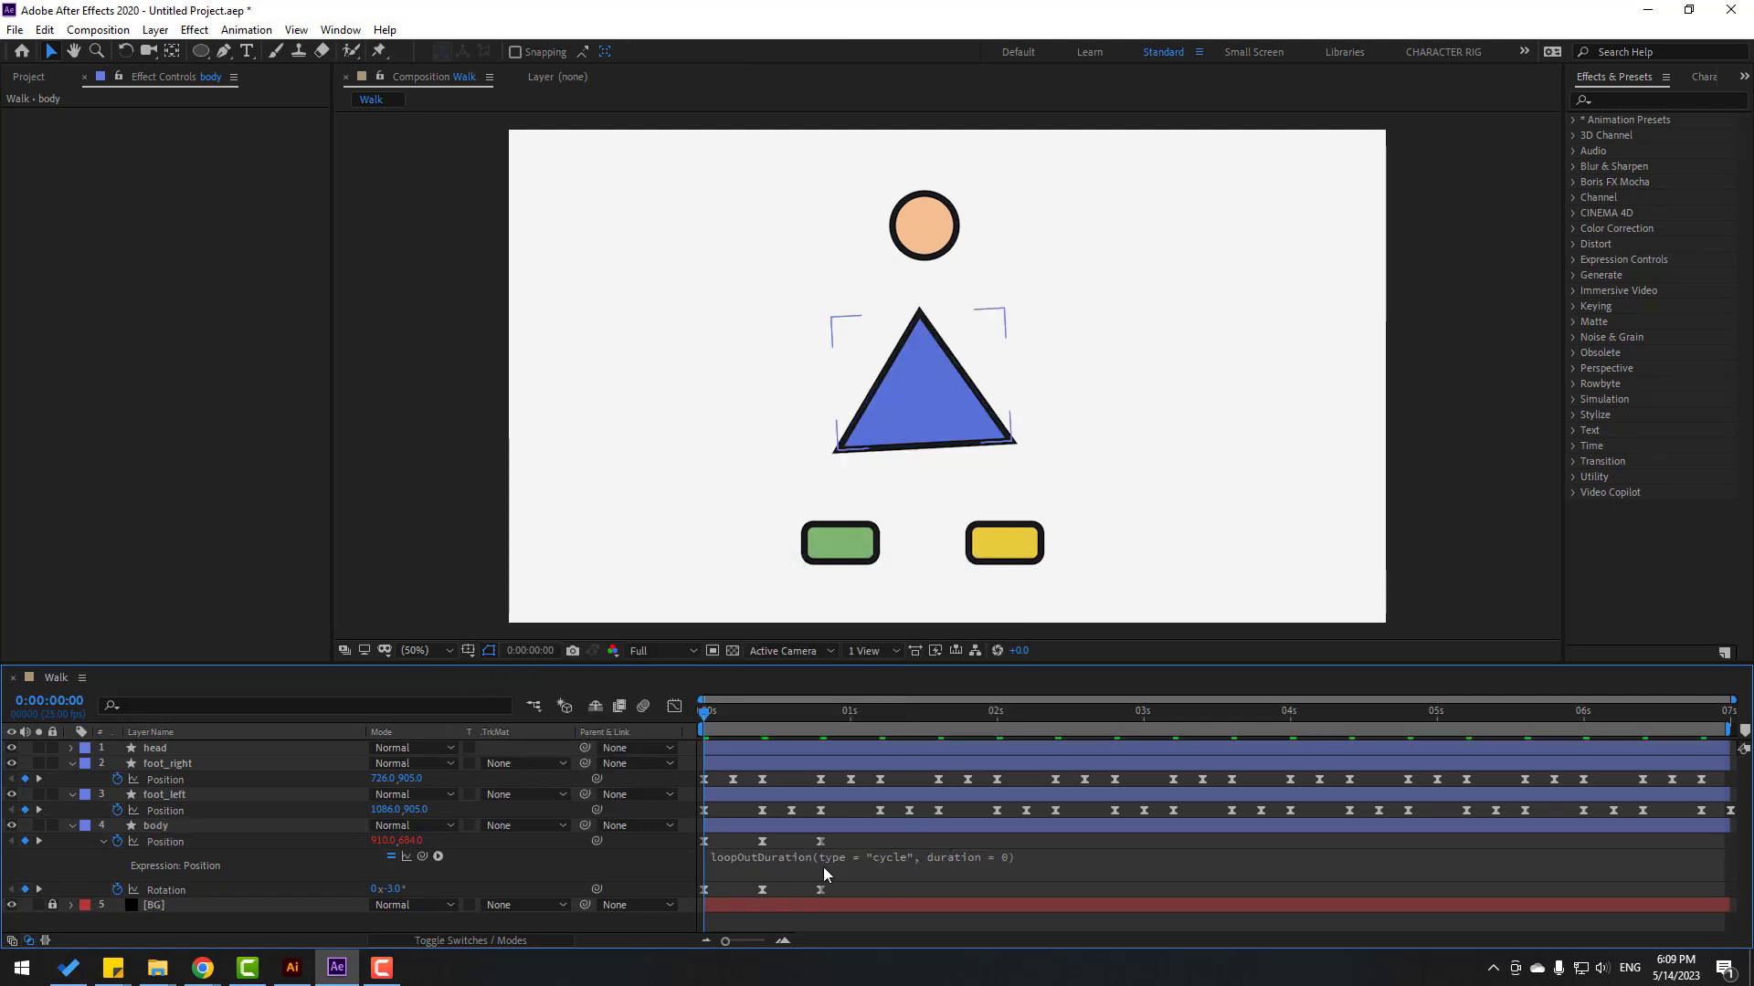
# Step: Loop the body's Rotation keyframes with the expression loopOutDuration(type = "cycle", duration = 0) and preview the walk
pyautogui.keyDown('alt'); pyautogui.click(117, 891); pyautogui.keyUp('alt')
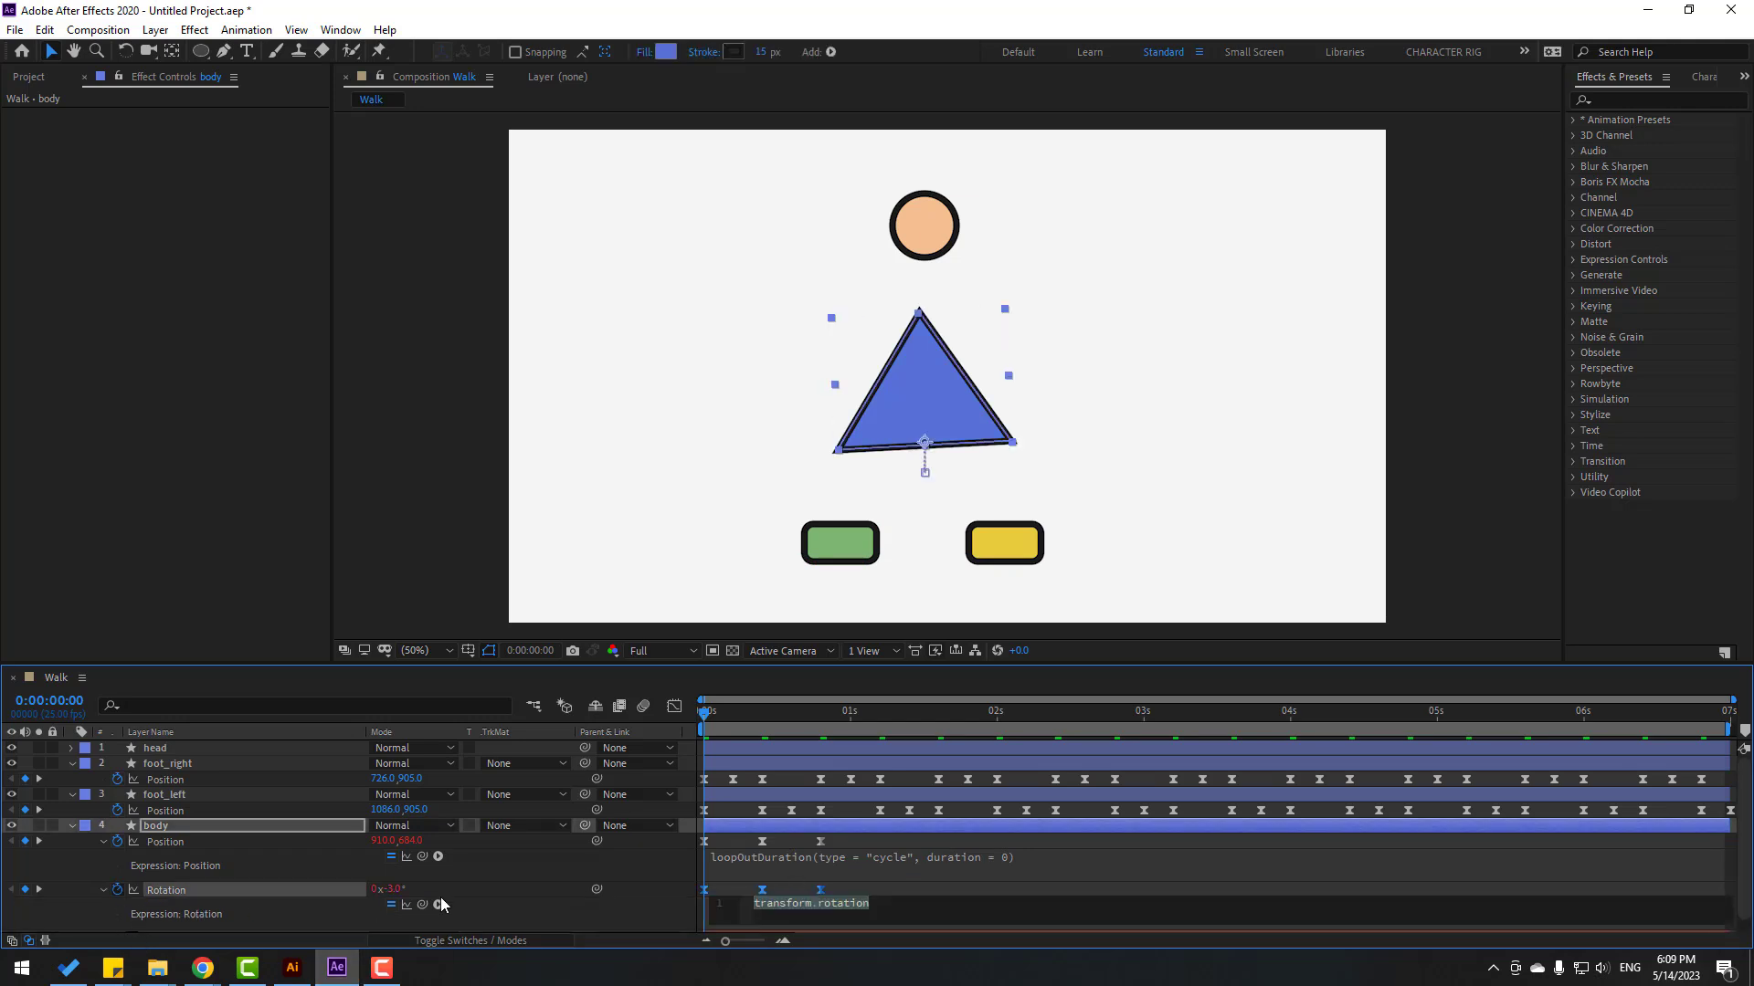
pyautogui.click(439, 904)
pyautogui.moveTo(579, 792)
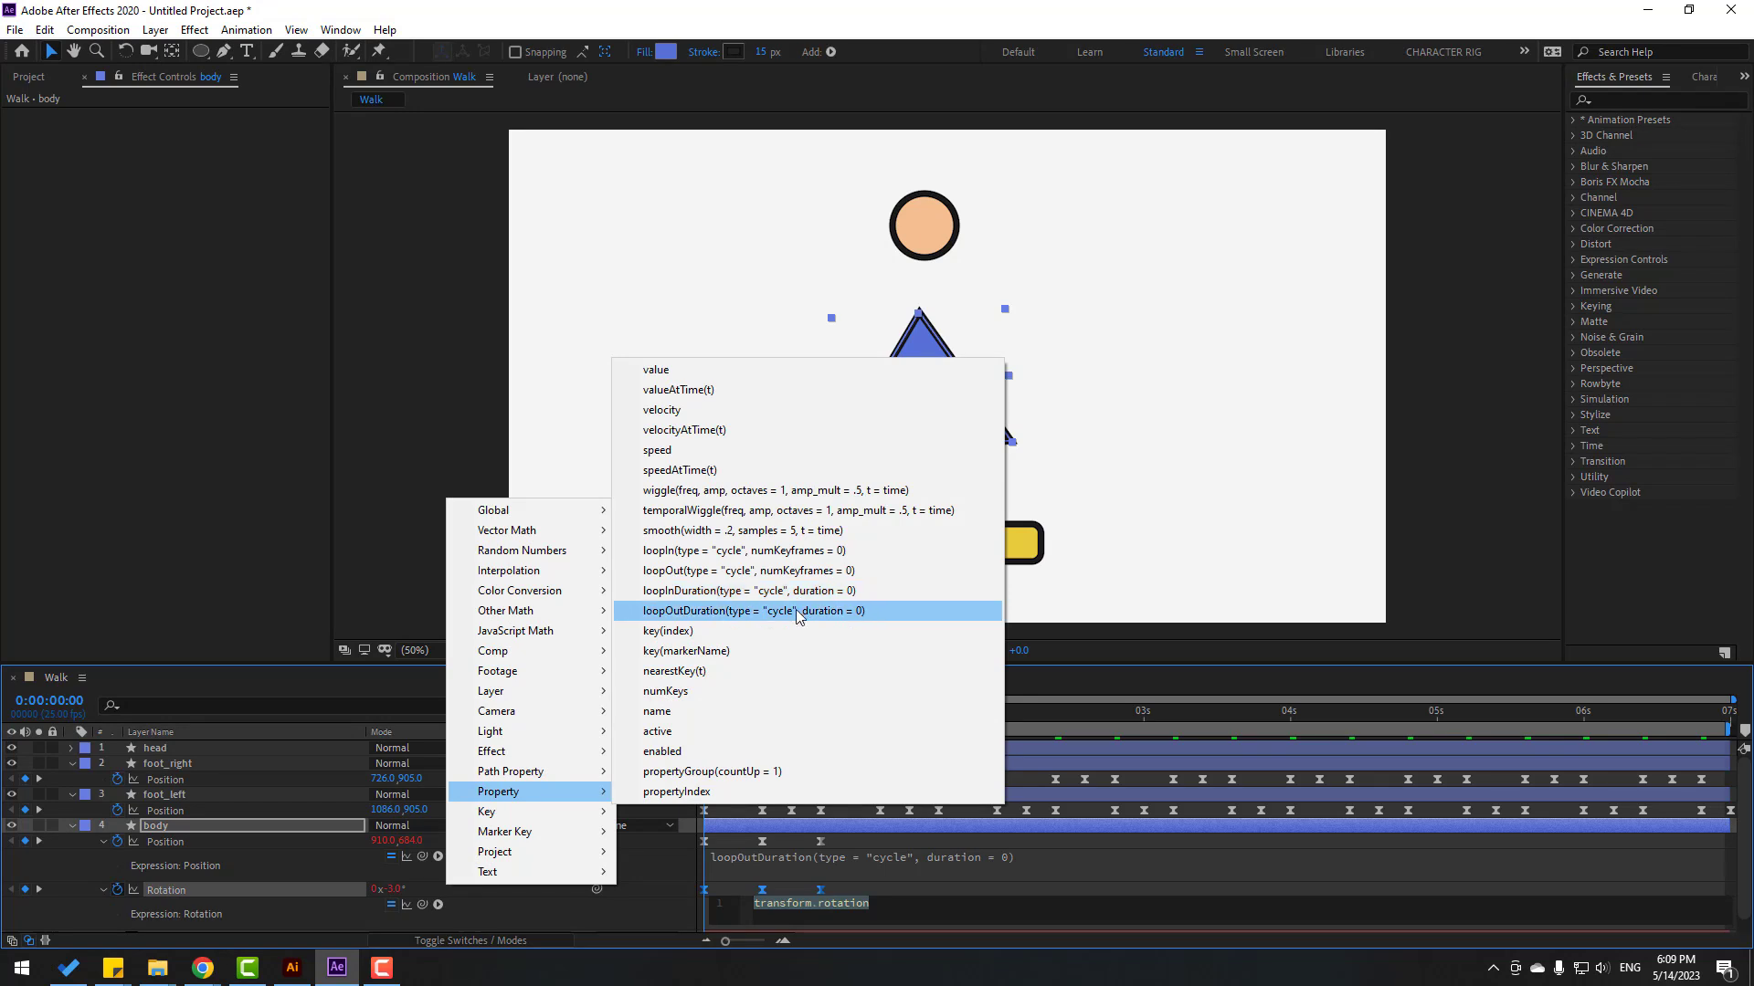
pyautogui.click(797, 611)
pyautogui.click(785, 895)
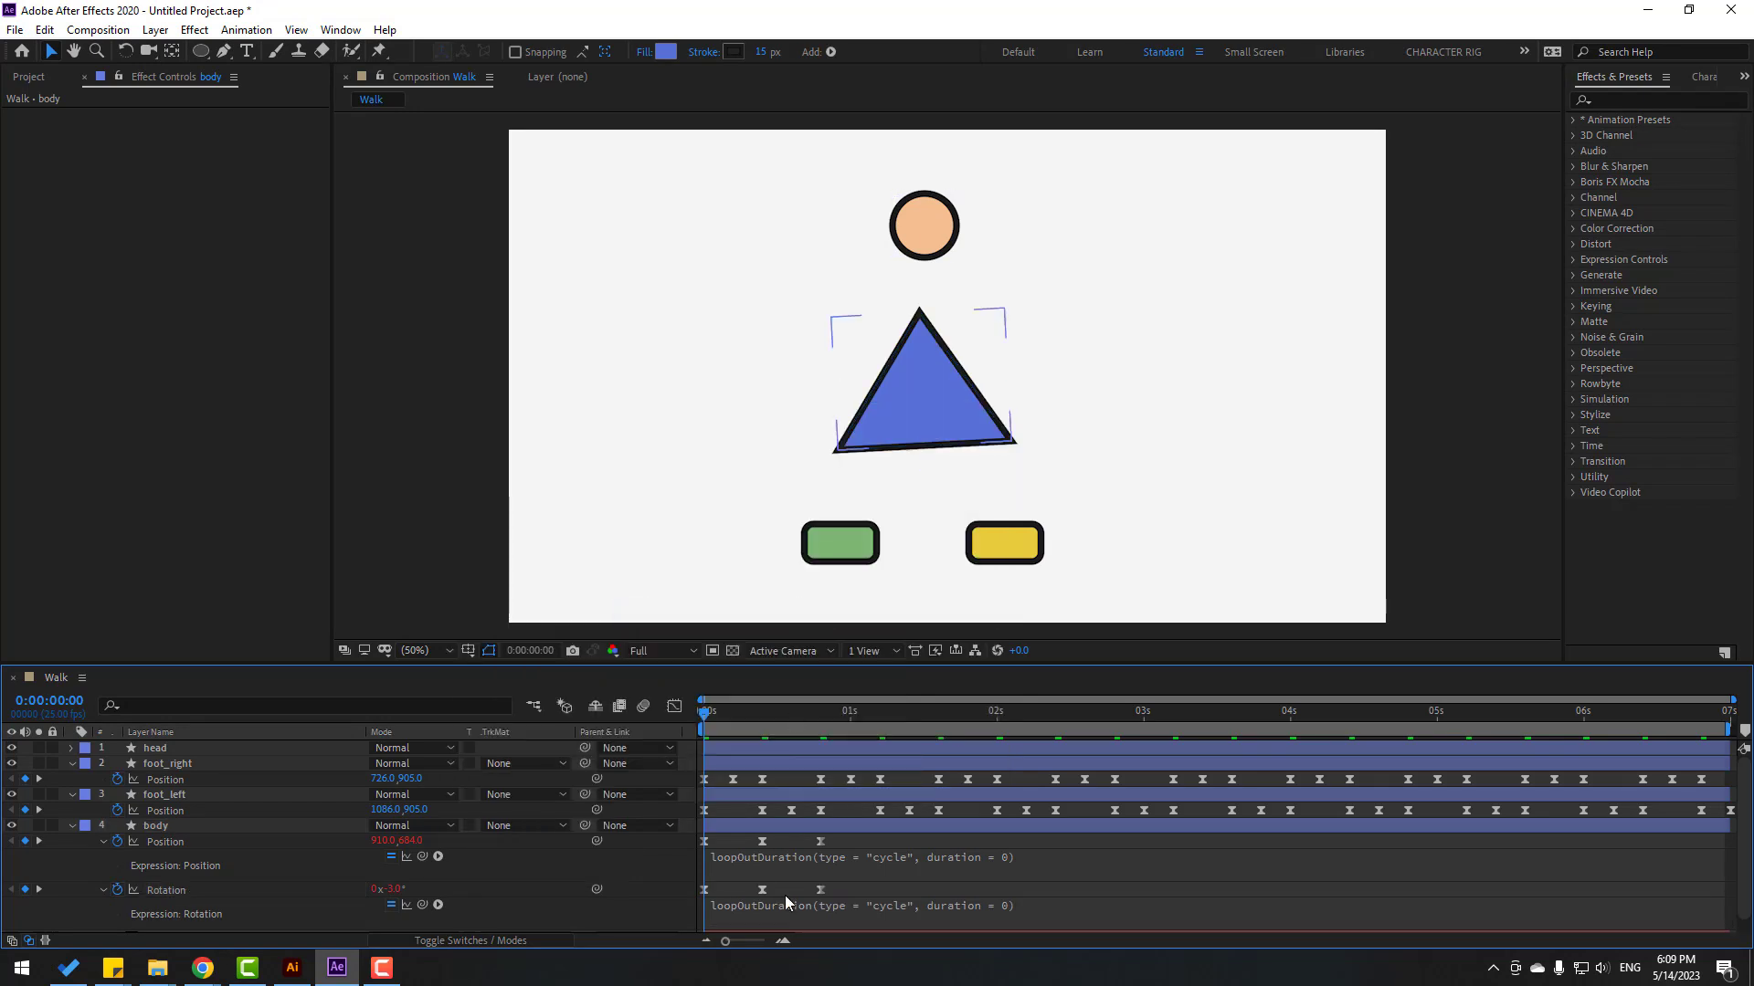
pyautogui.click(72, 827)
pyautogui.press('space')
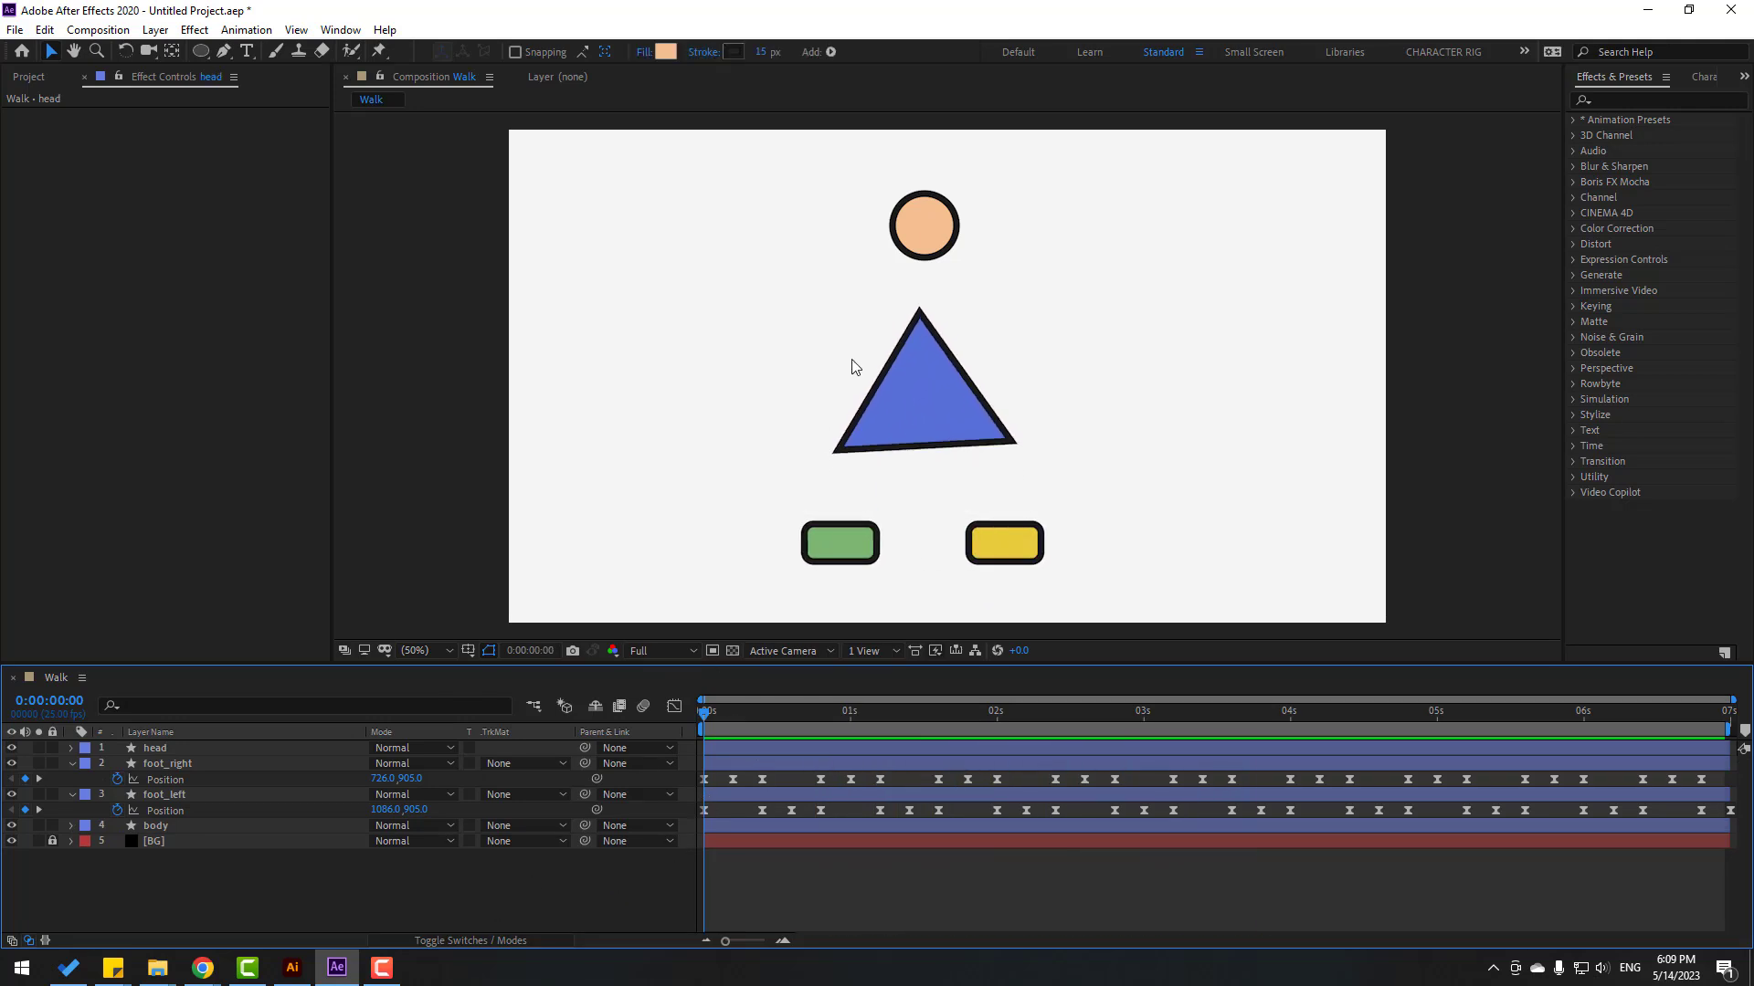
# Step: Move the head's anchor point straight down to the bottom edge of the circle
pyautogui.click(937, 226)
pyautogui.click(933, 223)
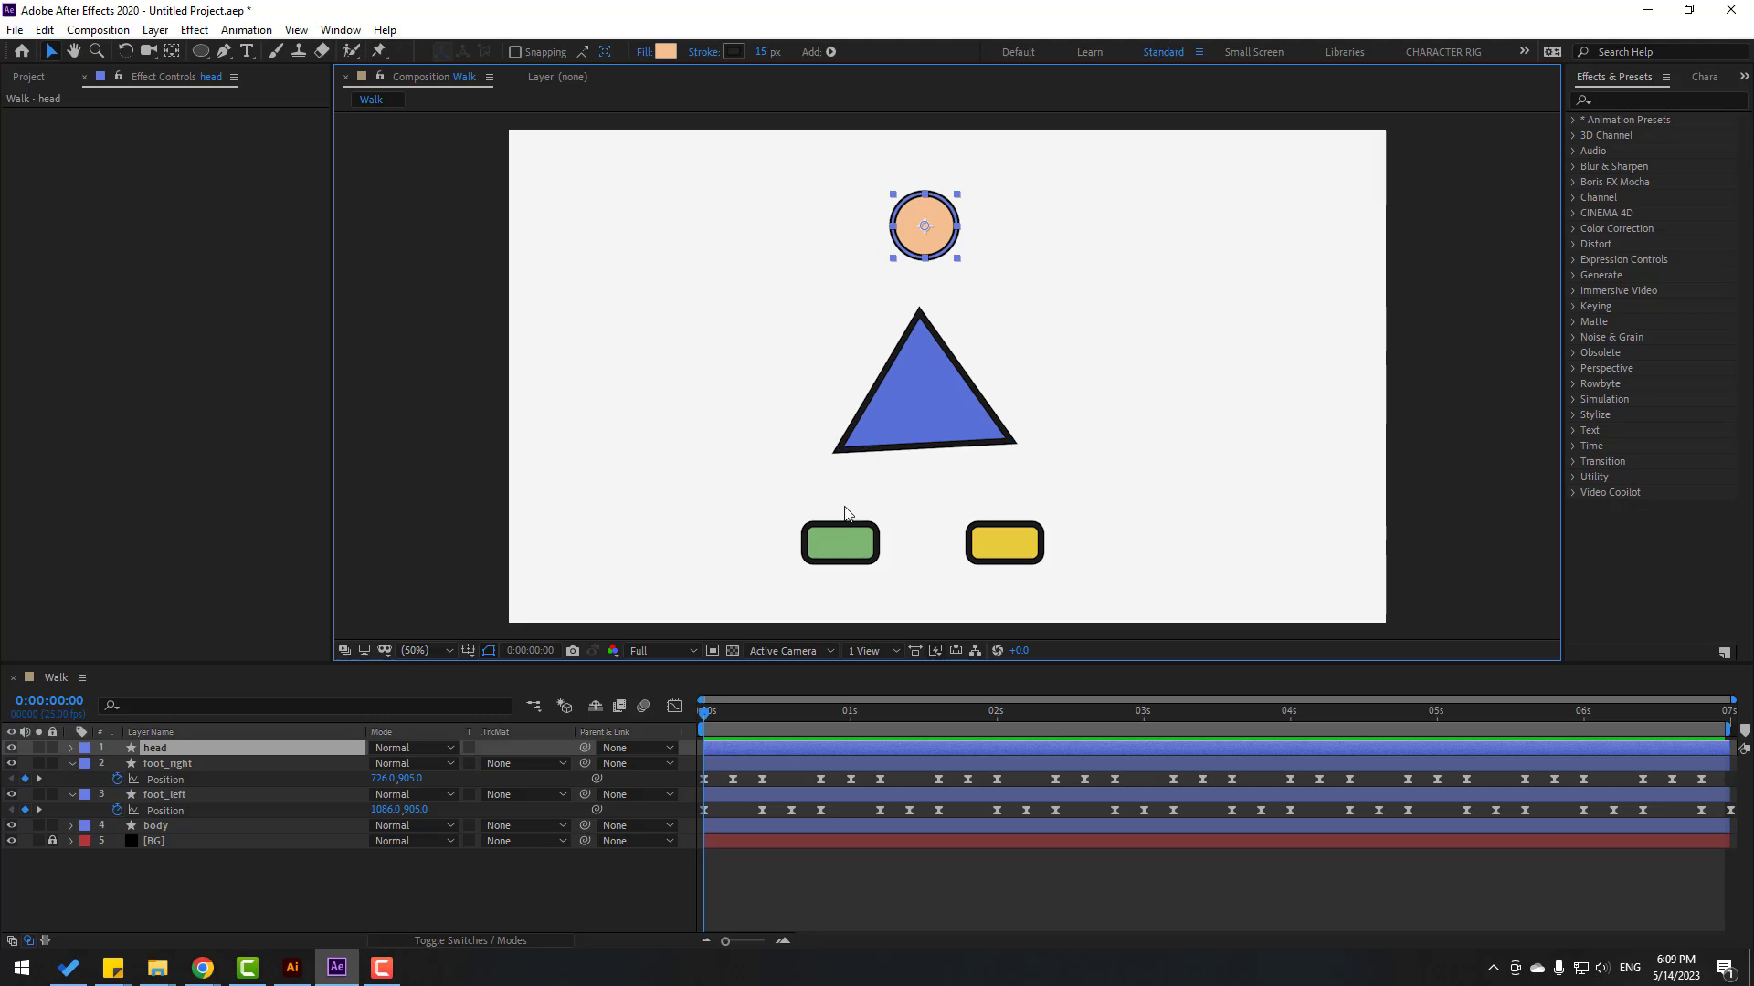
pyautogui.press('p')
pyautogui.click(174, 52)
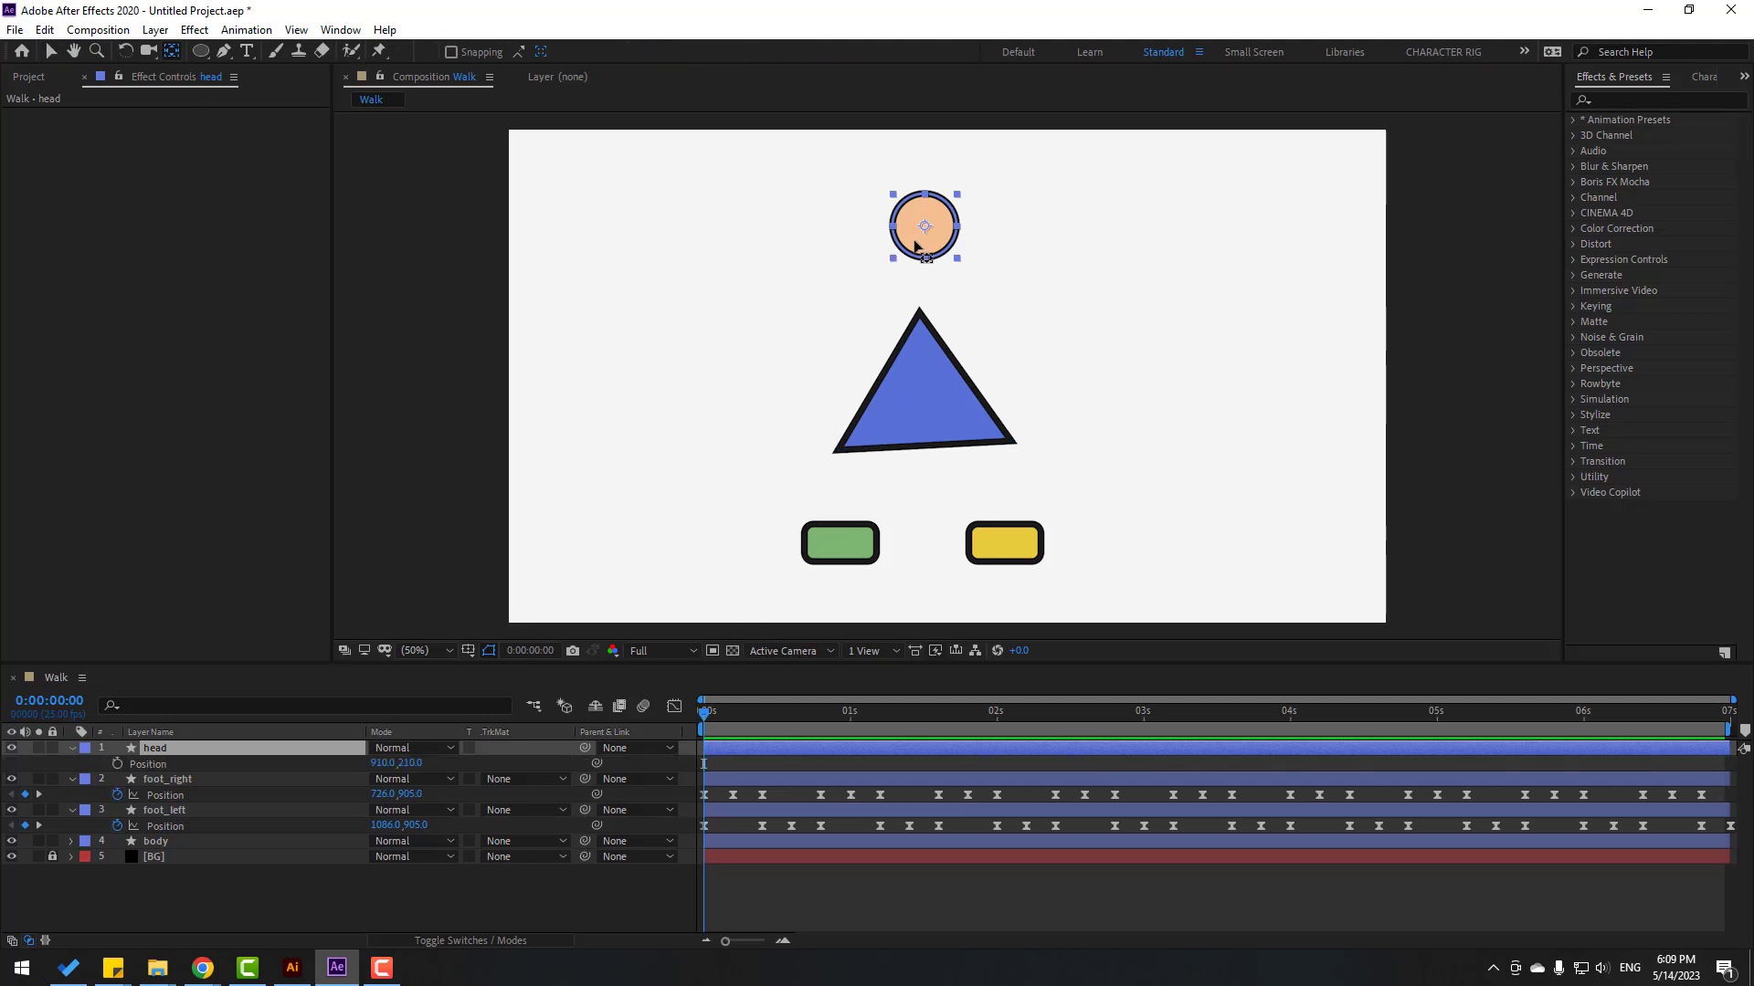
pyautogui.moveTo(924, 225); pyautogui.dragTo(925, 255)
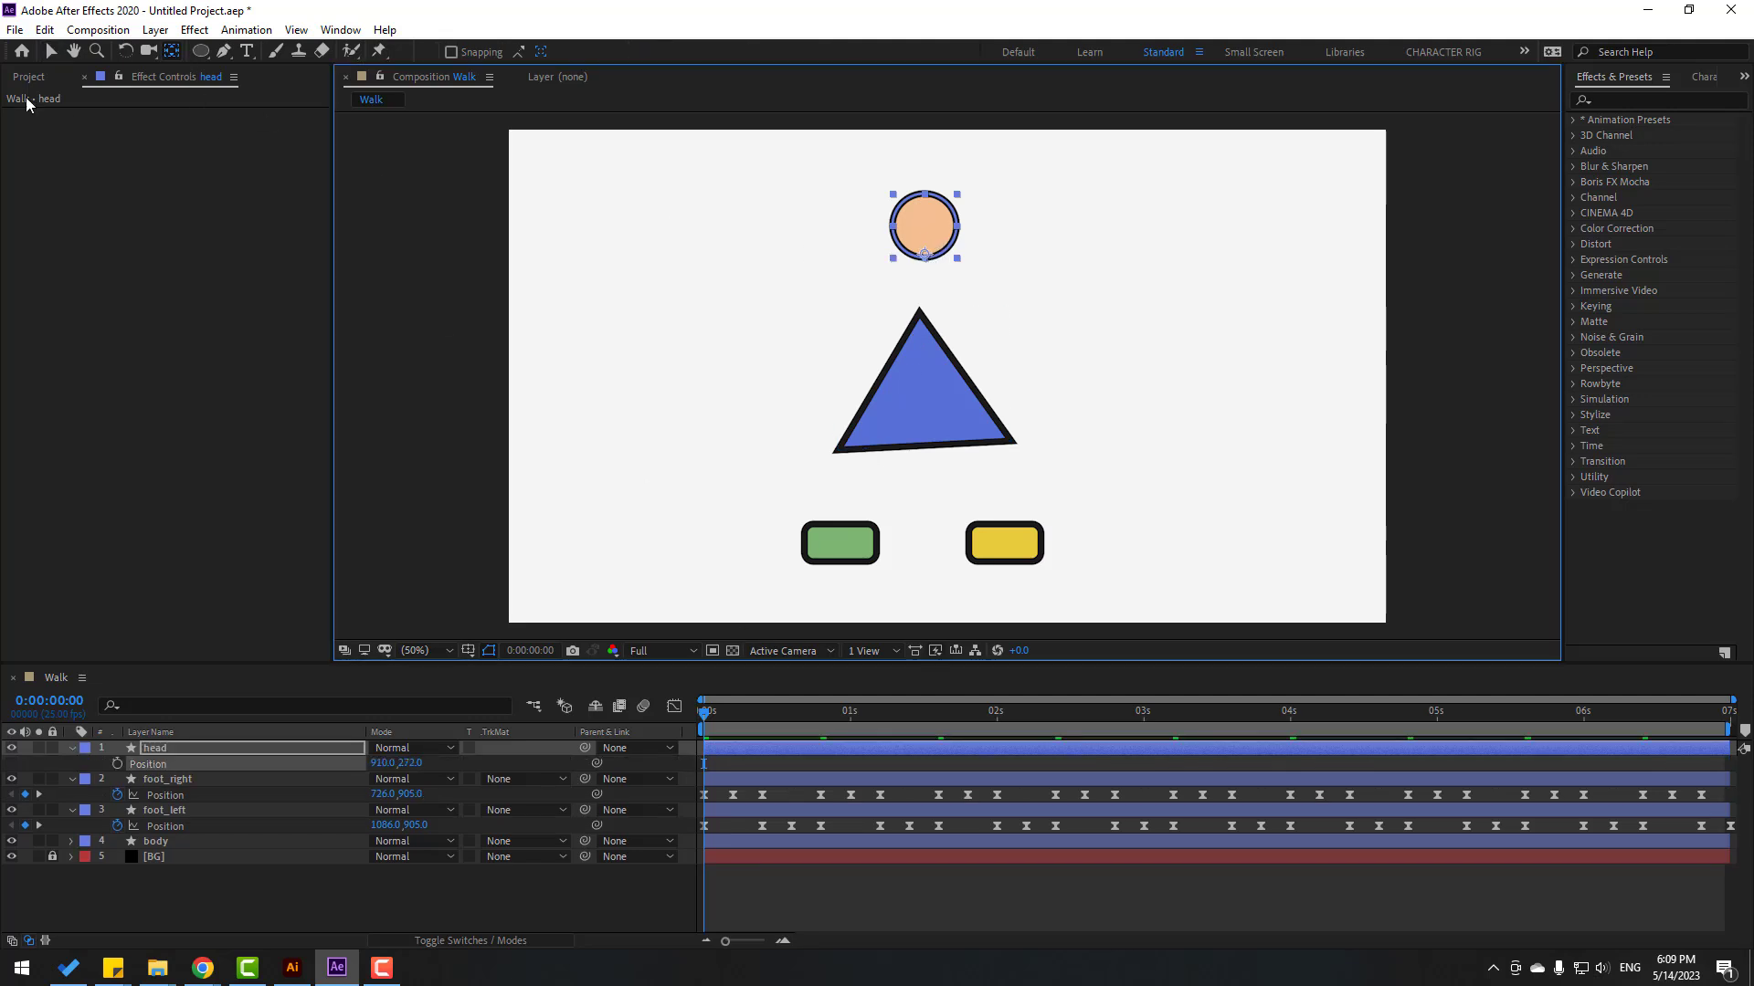
pyautogui.click(52, 53)
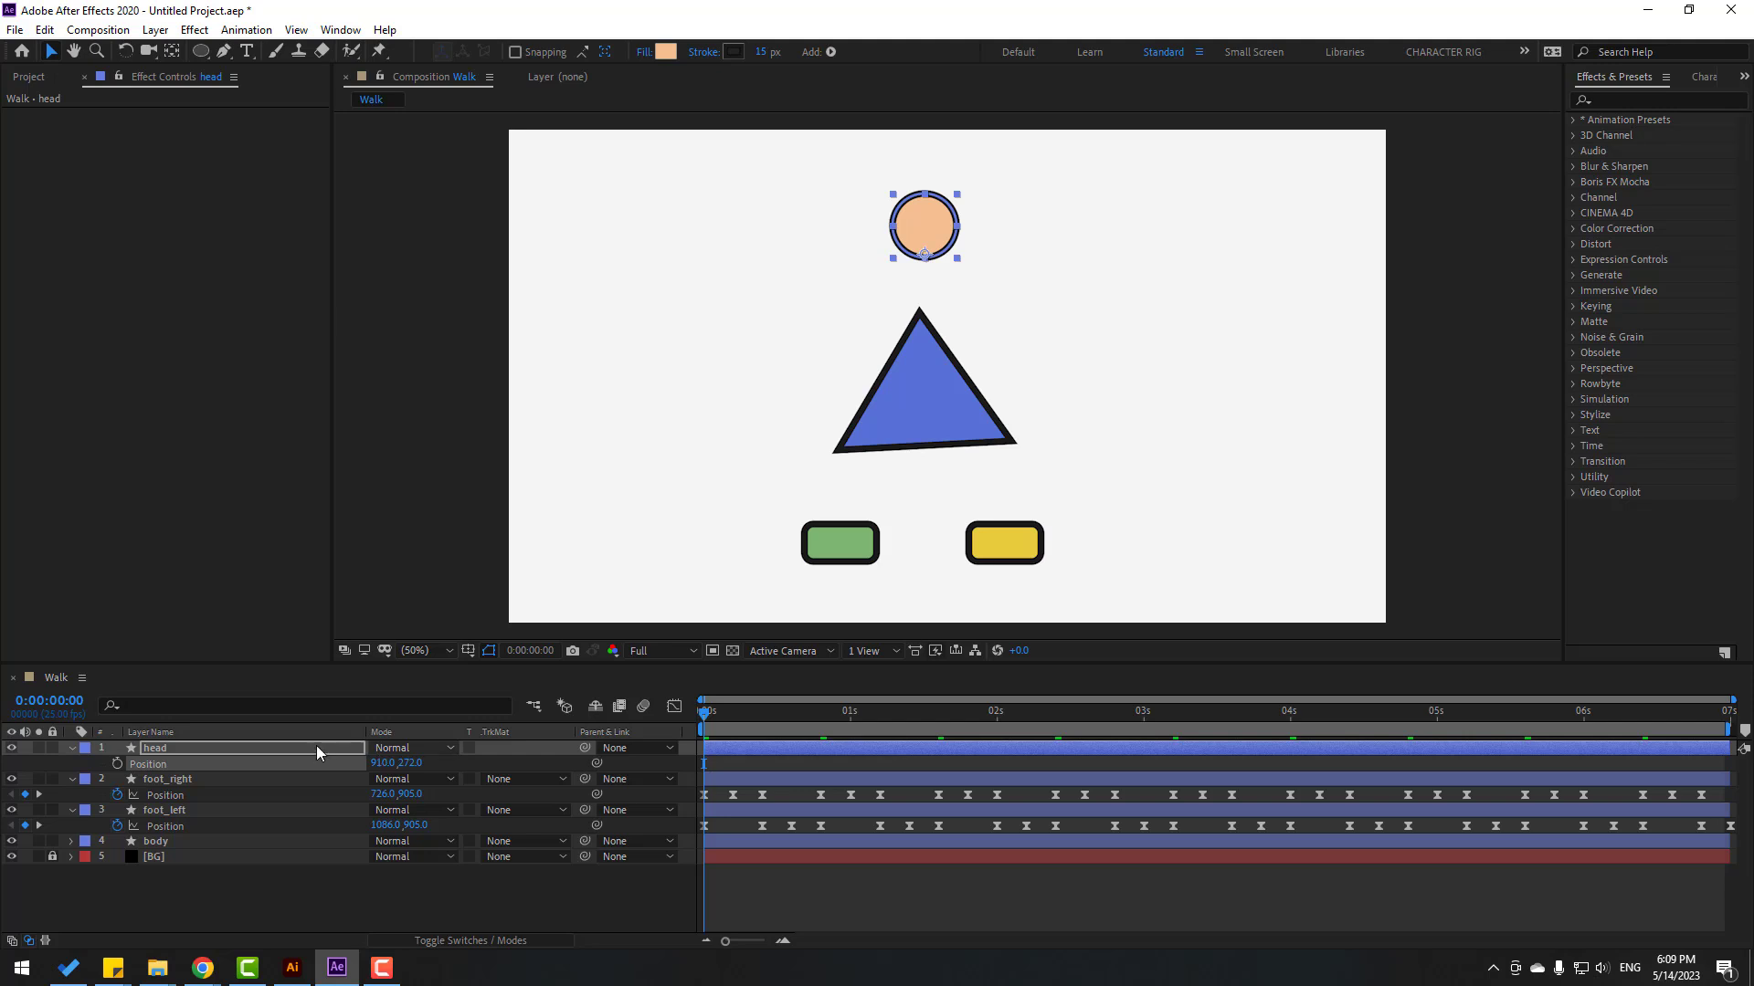
# Step: Keyframe the head's Position at frame 0, and at frame 10 lower the head to 910, 308
pyautogui.click(116, 765)
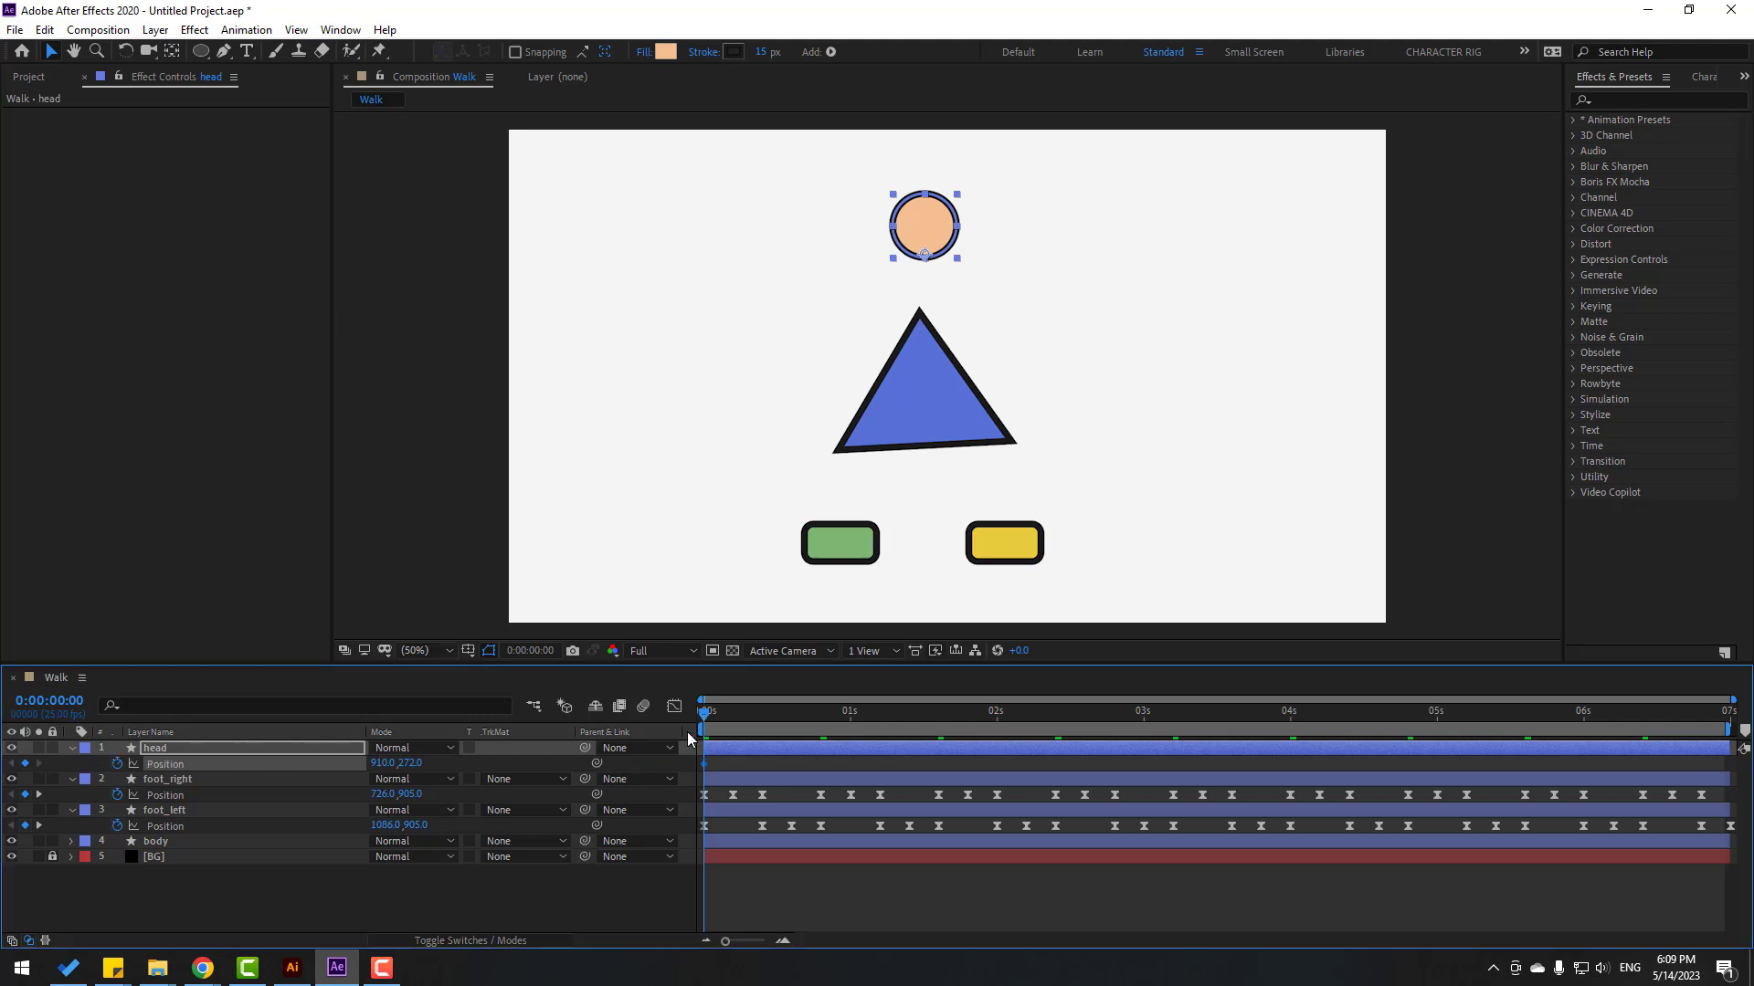
pyautogui.hotkey('shift', 'pagedown')
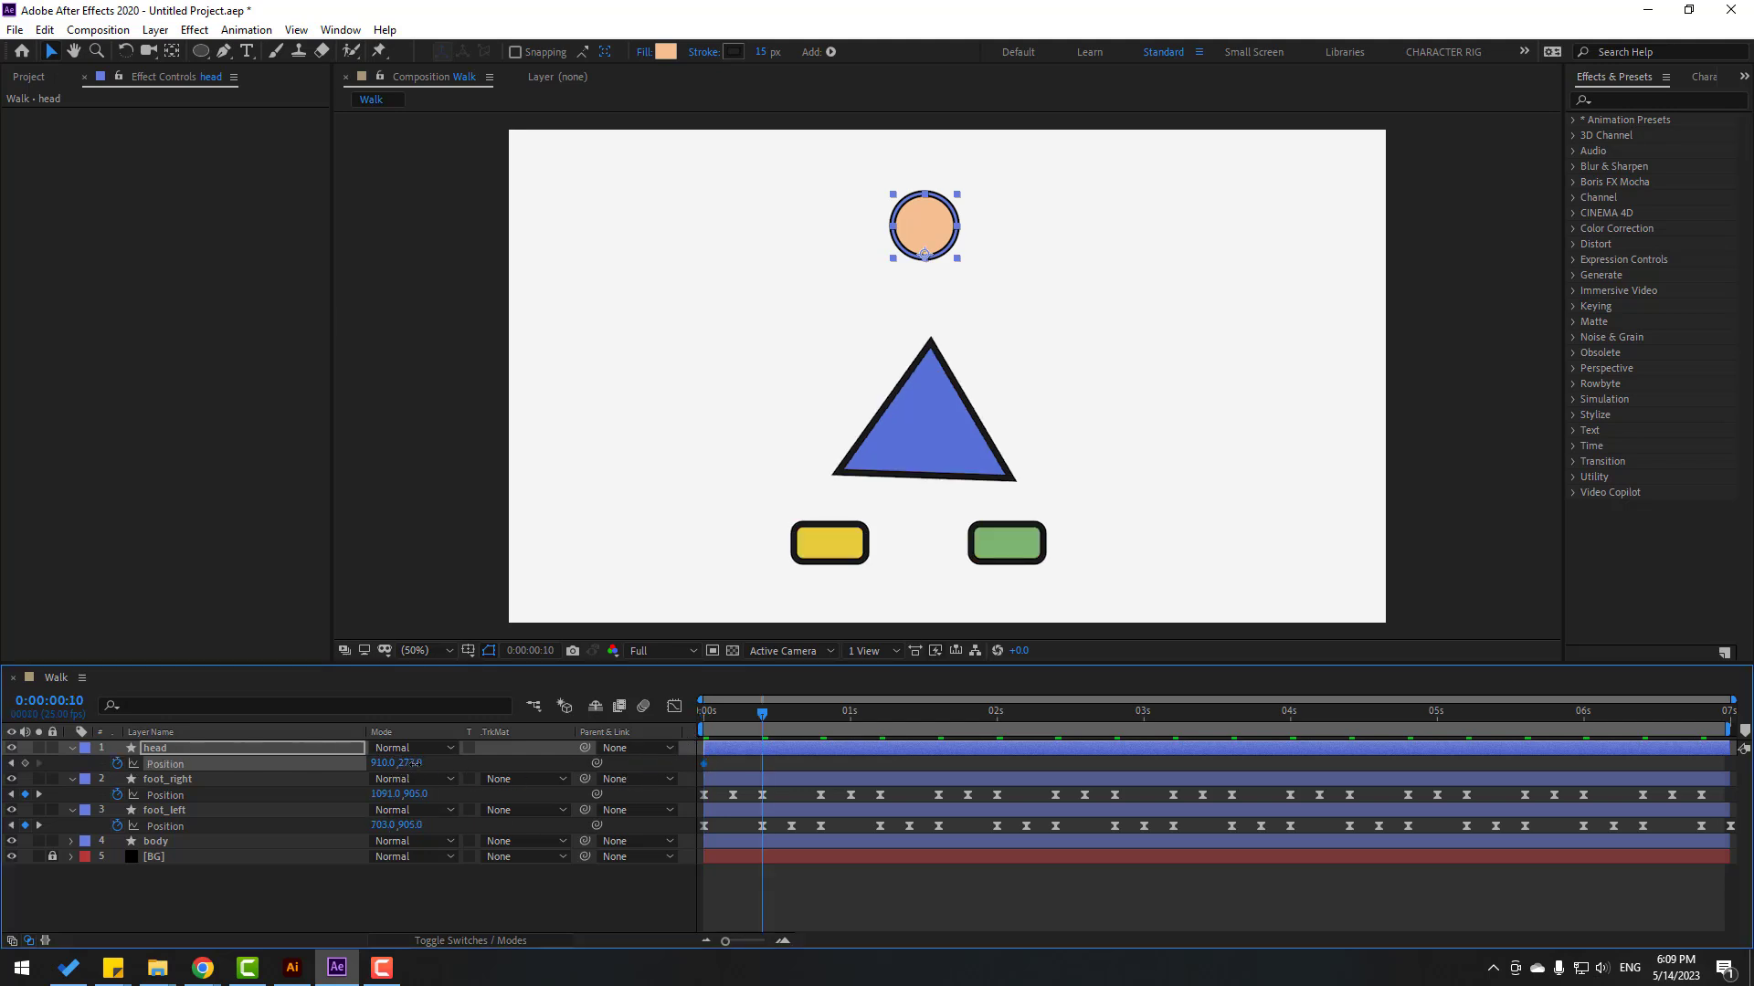
pyautogui.moveTo(413, 763); pyautogui.dragTo(430, 764)
# Step: Copy the head's first Position keyframe to frame 20
pyautogui.hotkey('shift', 'pagedown')
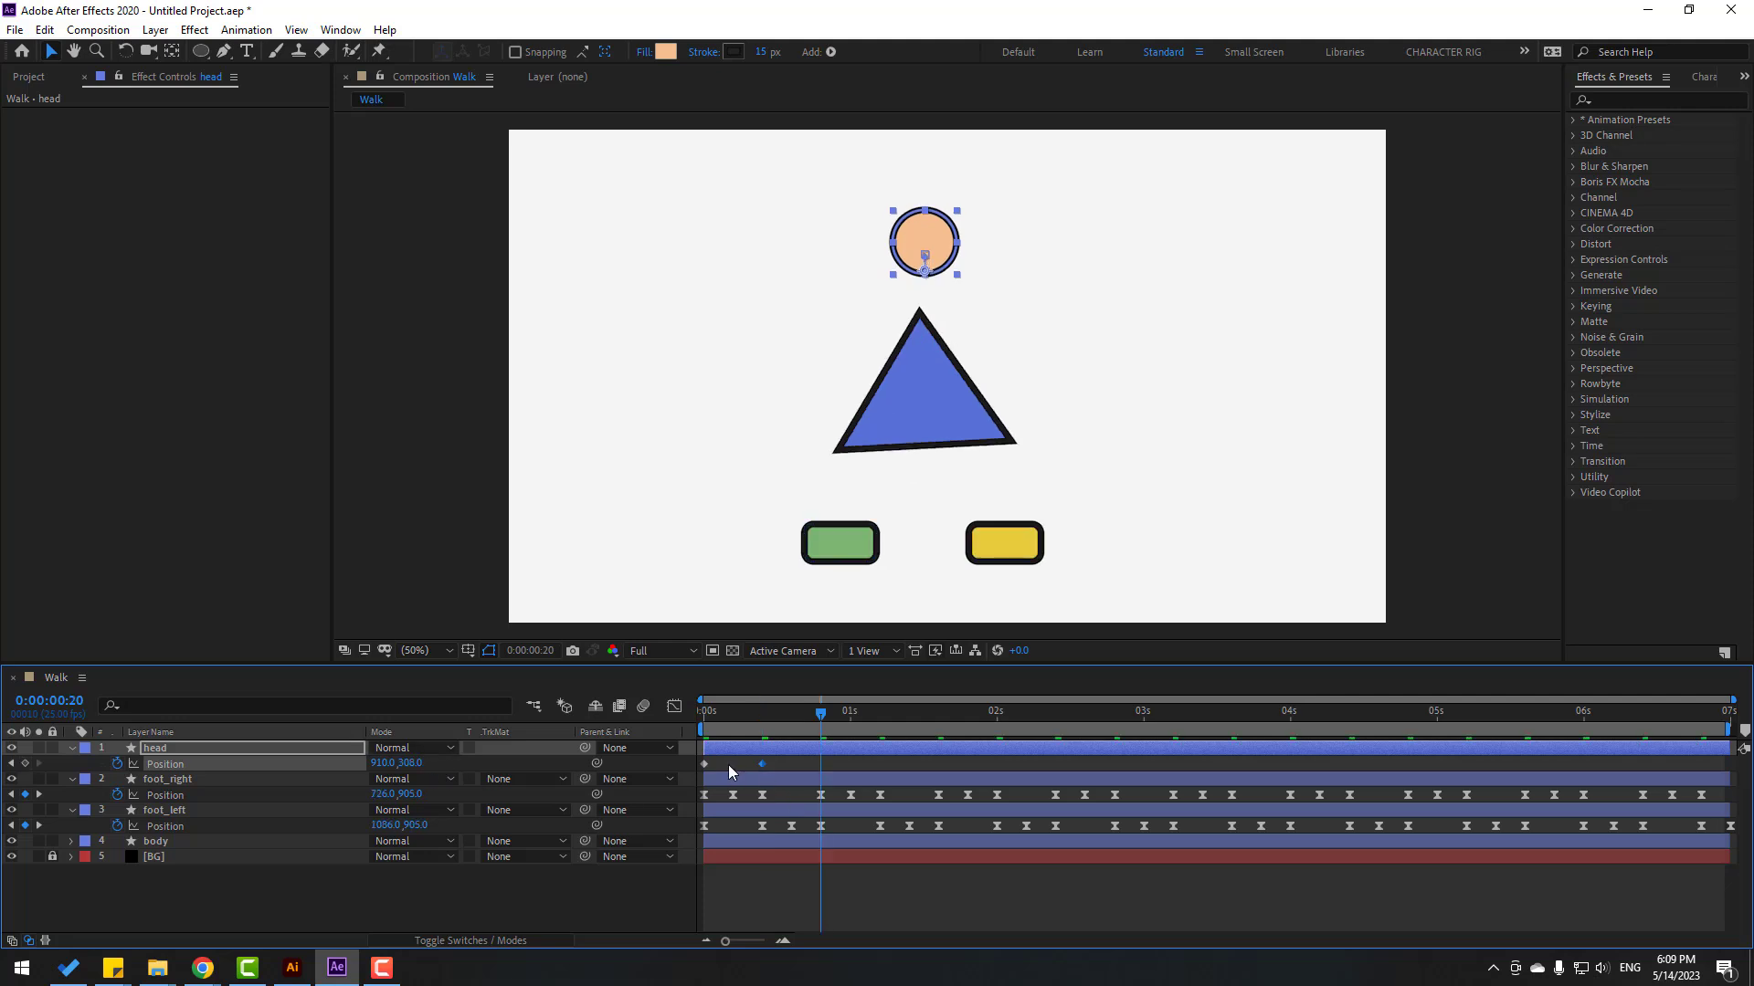
pyautogui.click(704, 763)
pyautogui.hotkey('ctrl', 'c')
pyautogui.hotkey('ctrl', 'v')
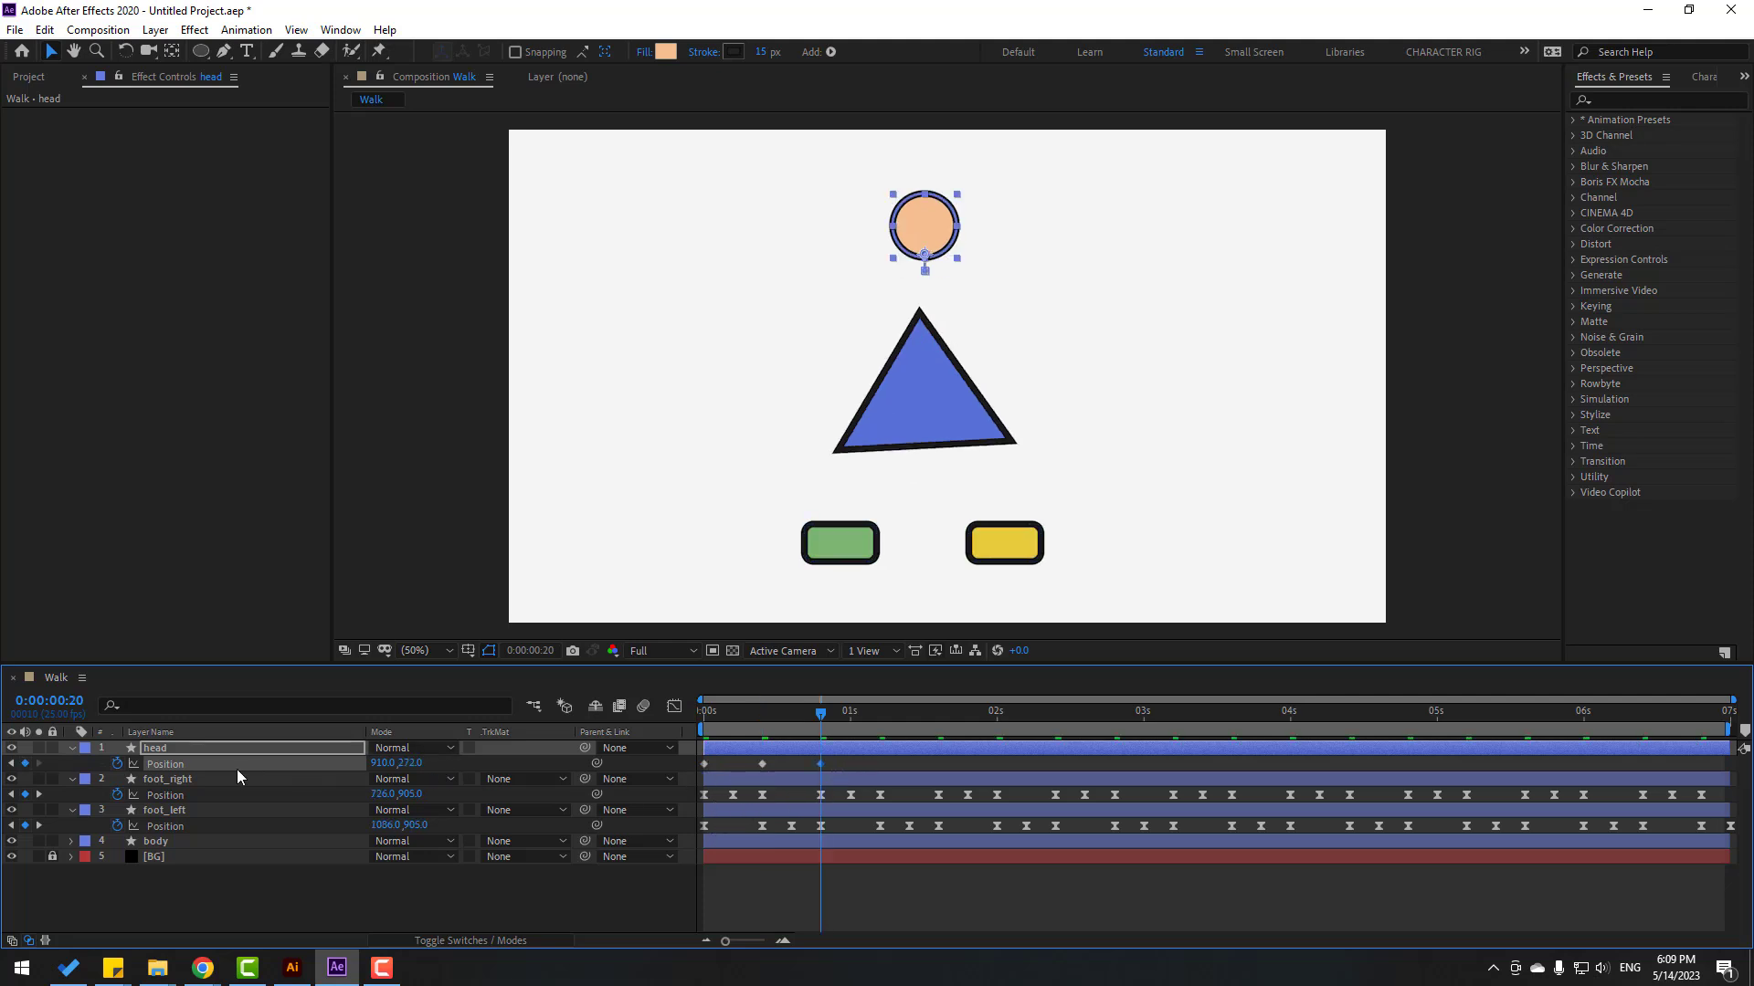
# Step: Loop the head's Position keyframes with the expression loopOutDuration(type = "cycle", duration = 0)
pyautogui.keyDown('alt'); pyautogui.click(117, 763); pyautogui.keyUp('alt')
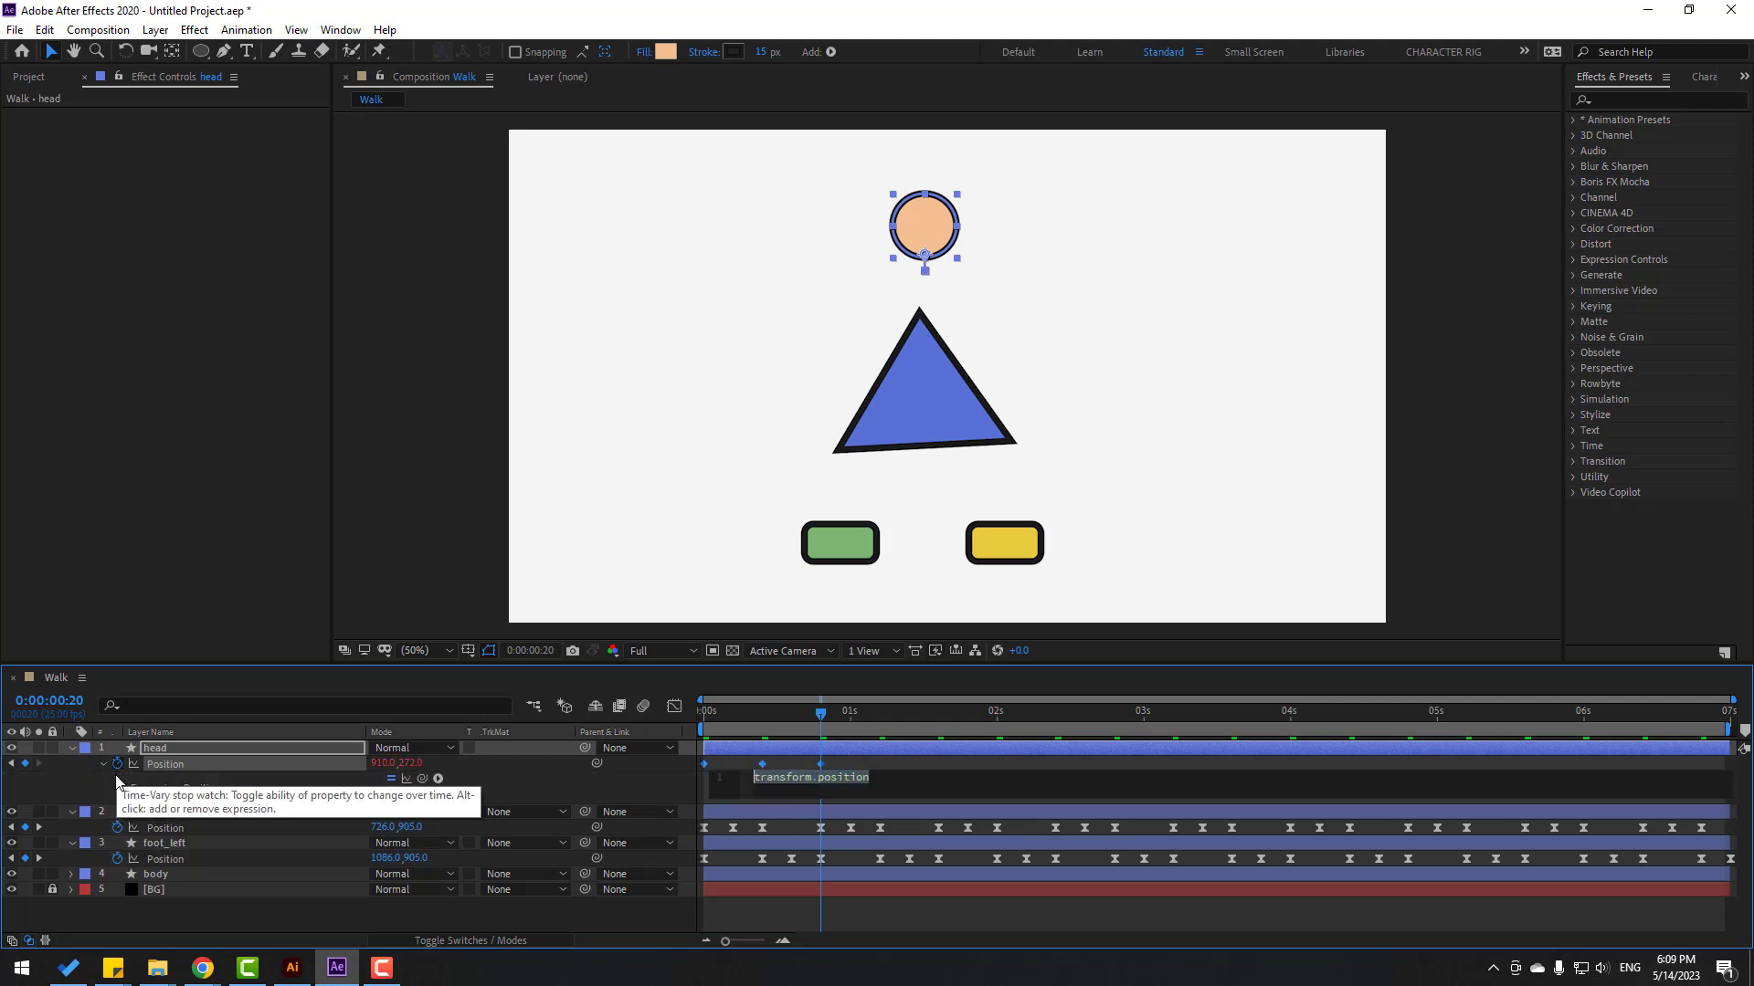
pyautogui.click(437, 779)
pyautogui.moveTo(587, 666)
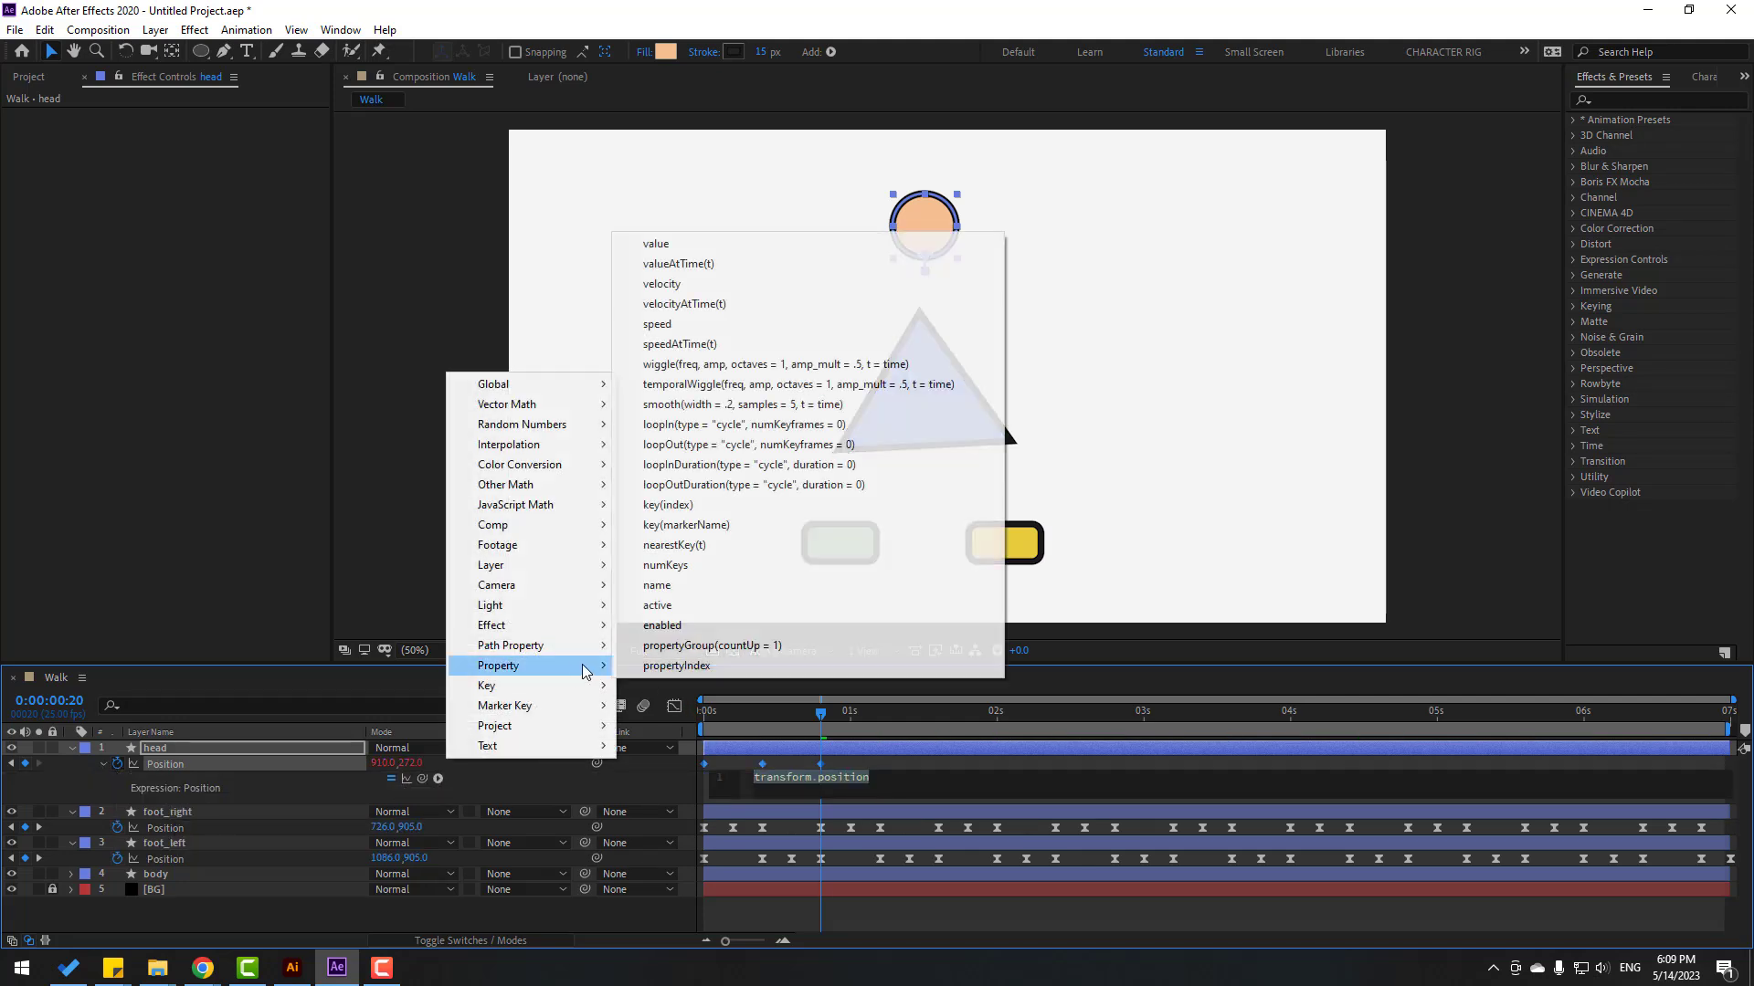
pyautogui.click(851, 493)
pyautogui.click(660, 908)
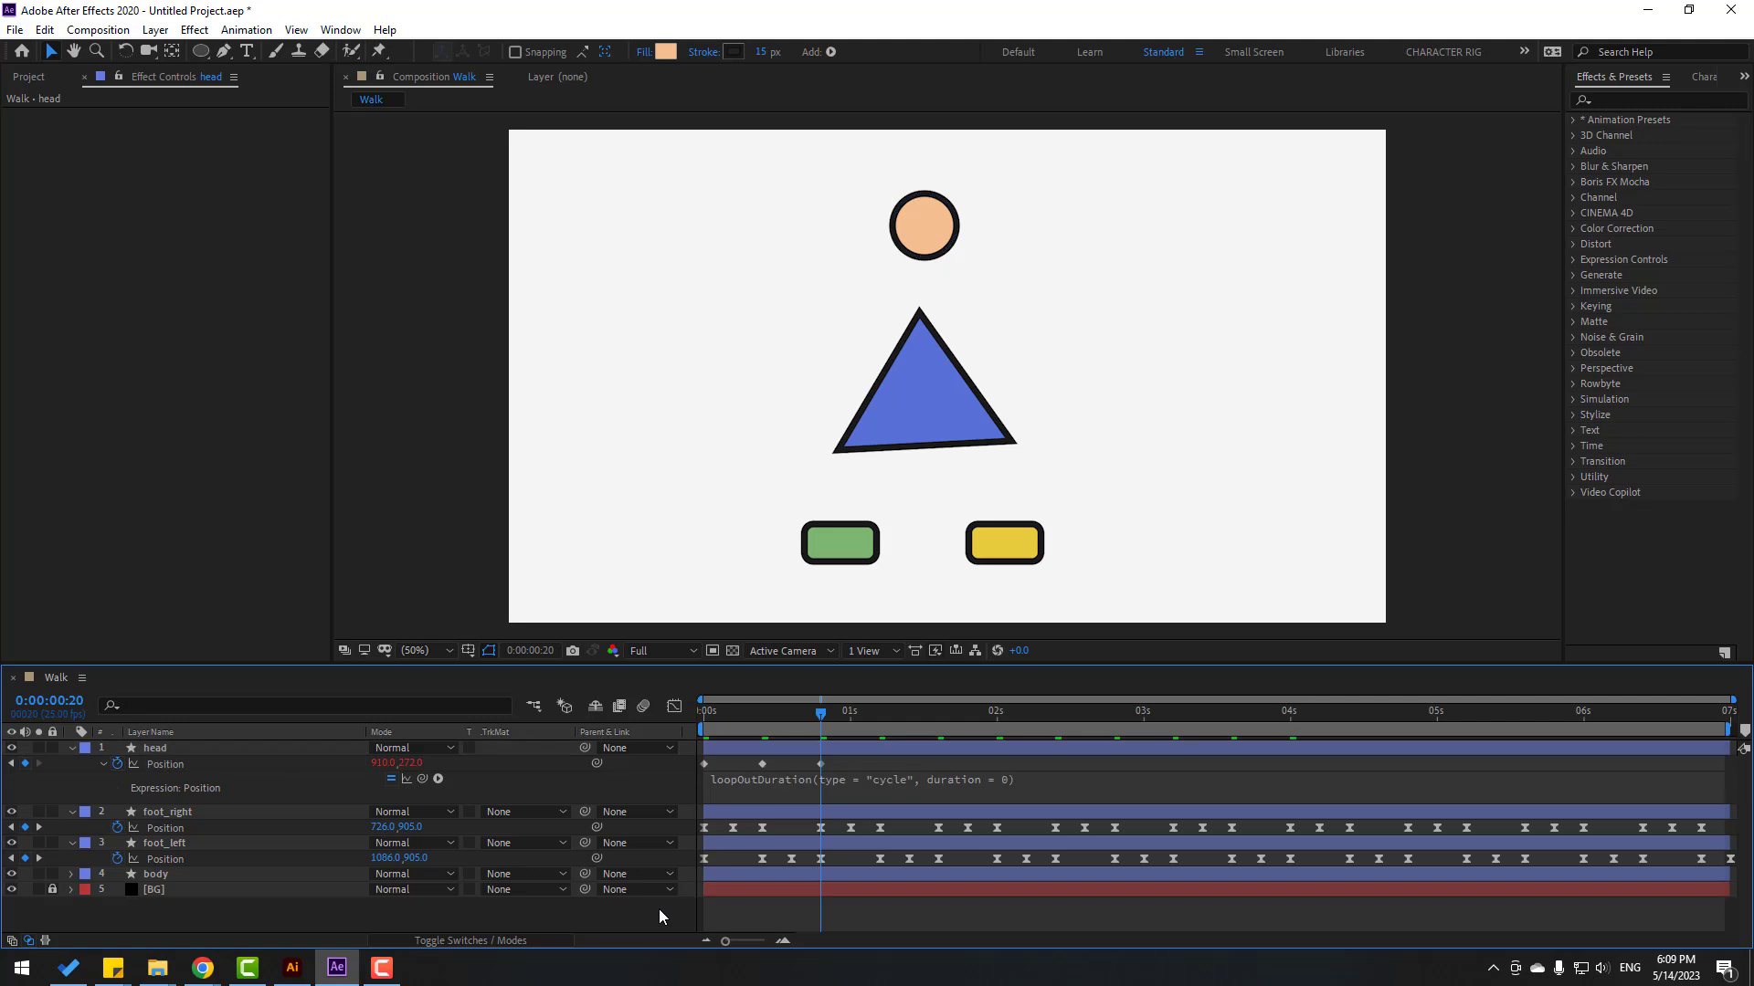
# Step: Apply Easy Ease to all three Position keyframes of the head
pyautogui.click(703, 764)
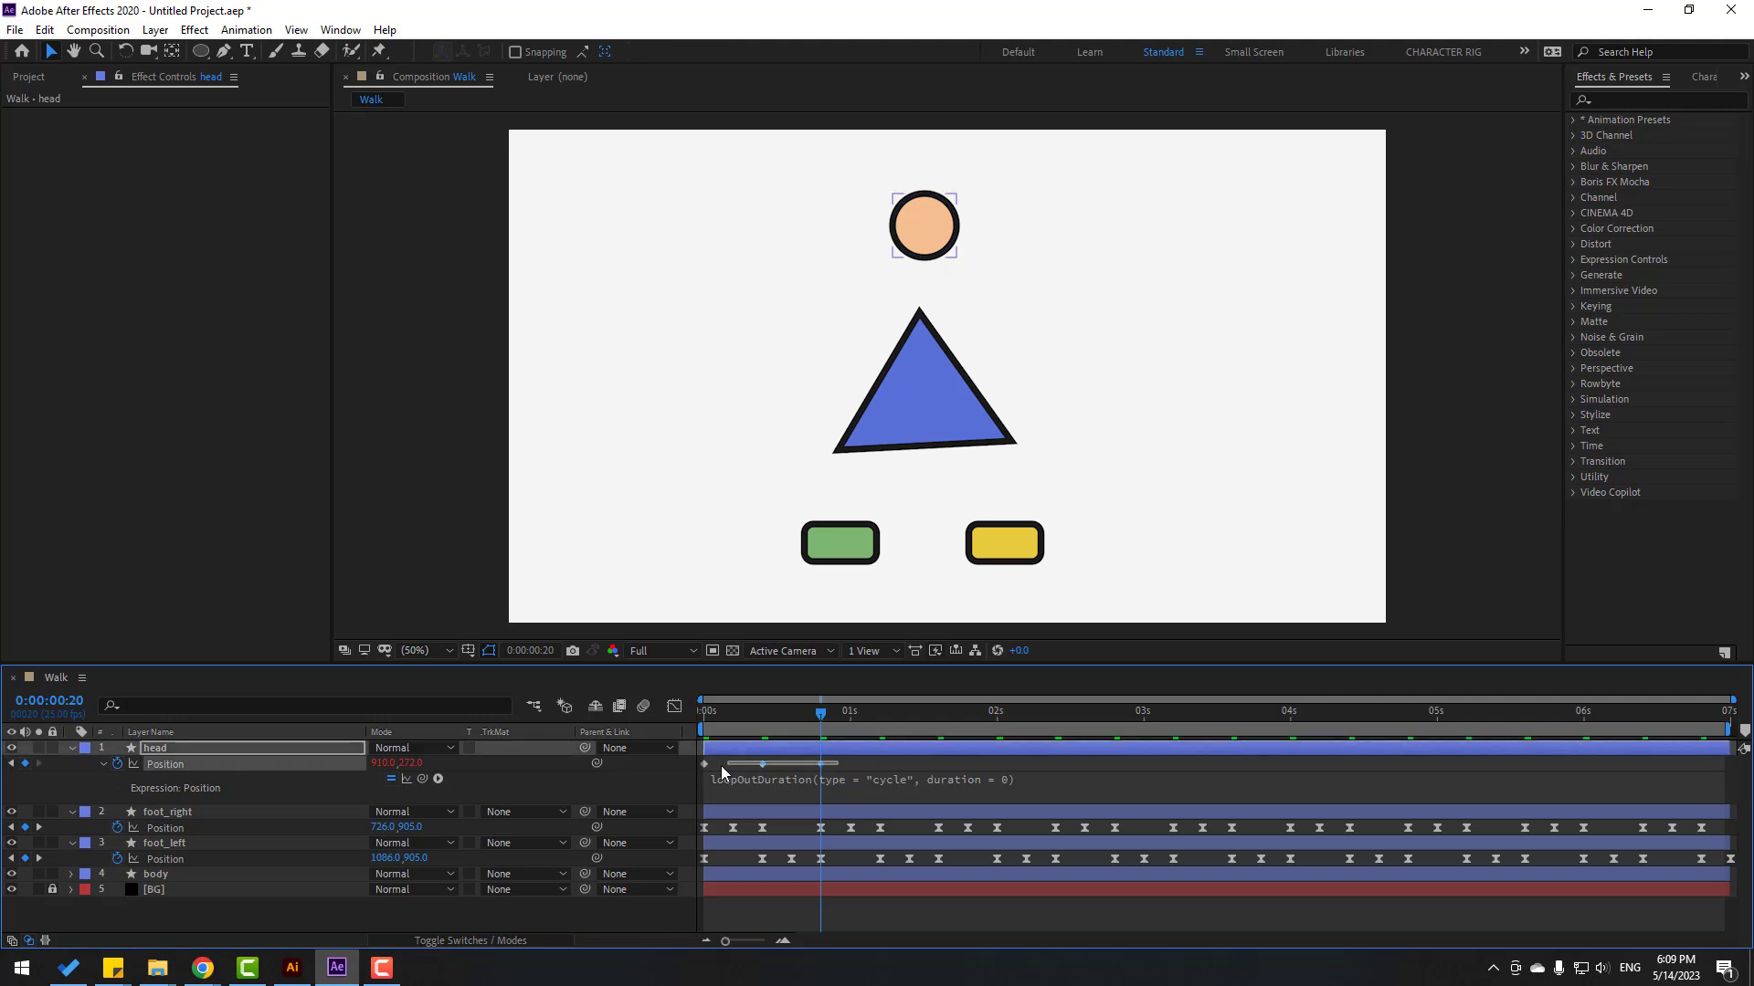
pyautogui.rightClick(703, 765)
pyautogui.moveTo(804, 752)
pyautogui.click(1008, 813)
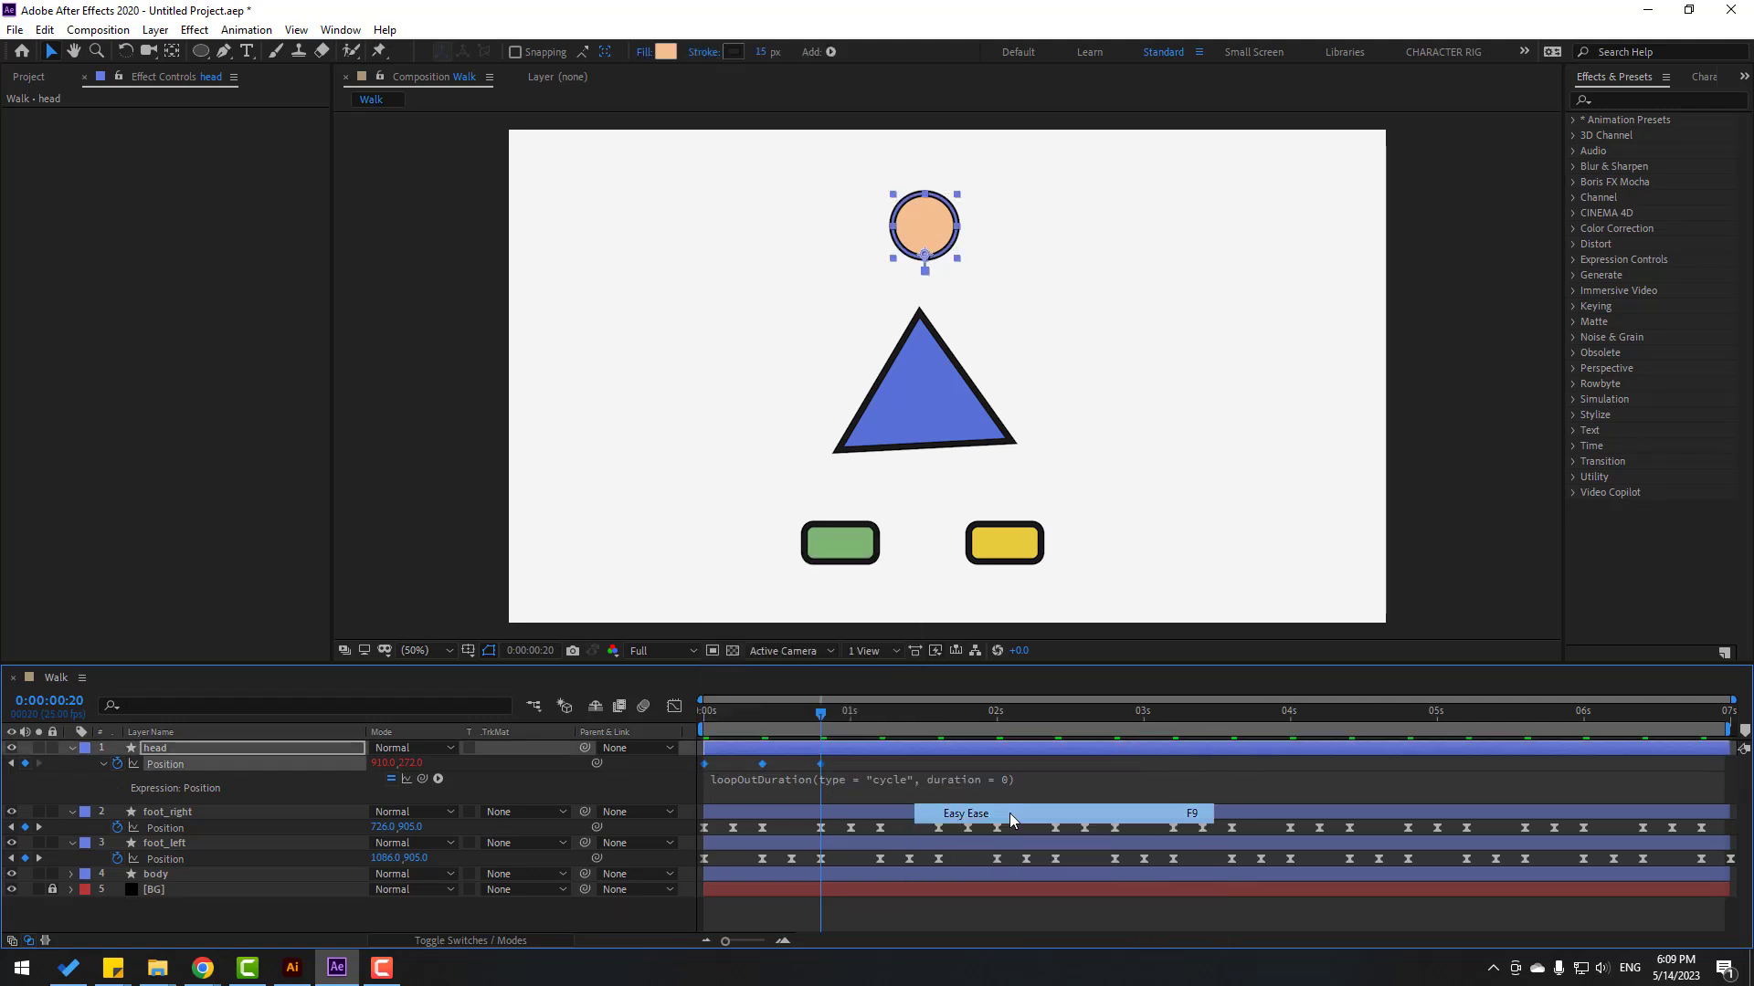
# Step: Compress the body's Position and Rotation keyframes proportionally to end at about frame 15, and preview the faster motion
pyautogui.click(160, 877)
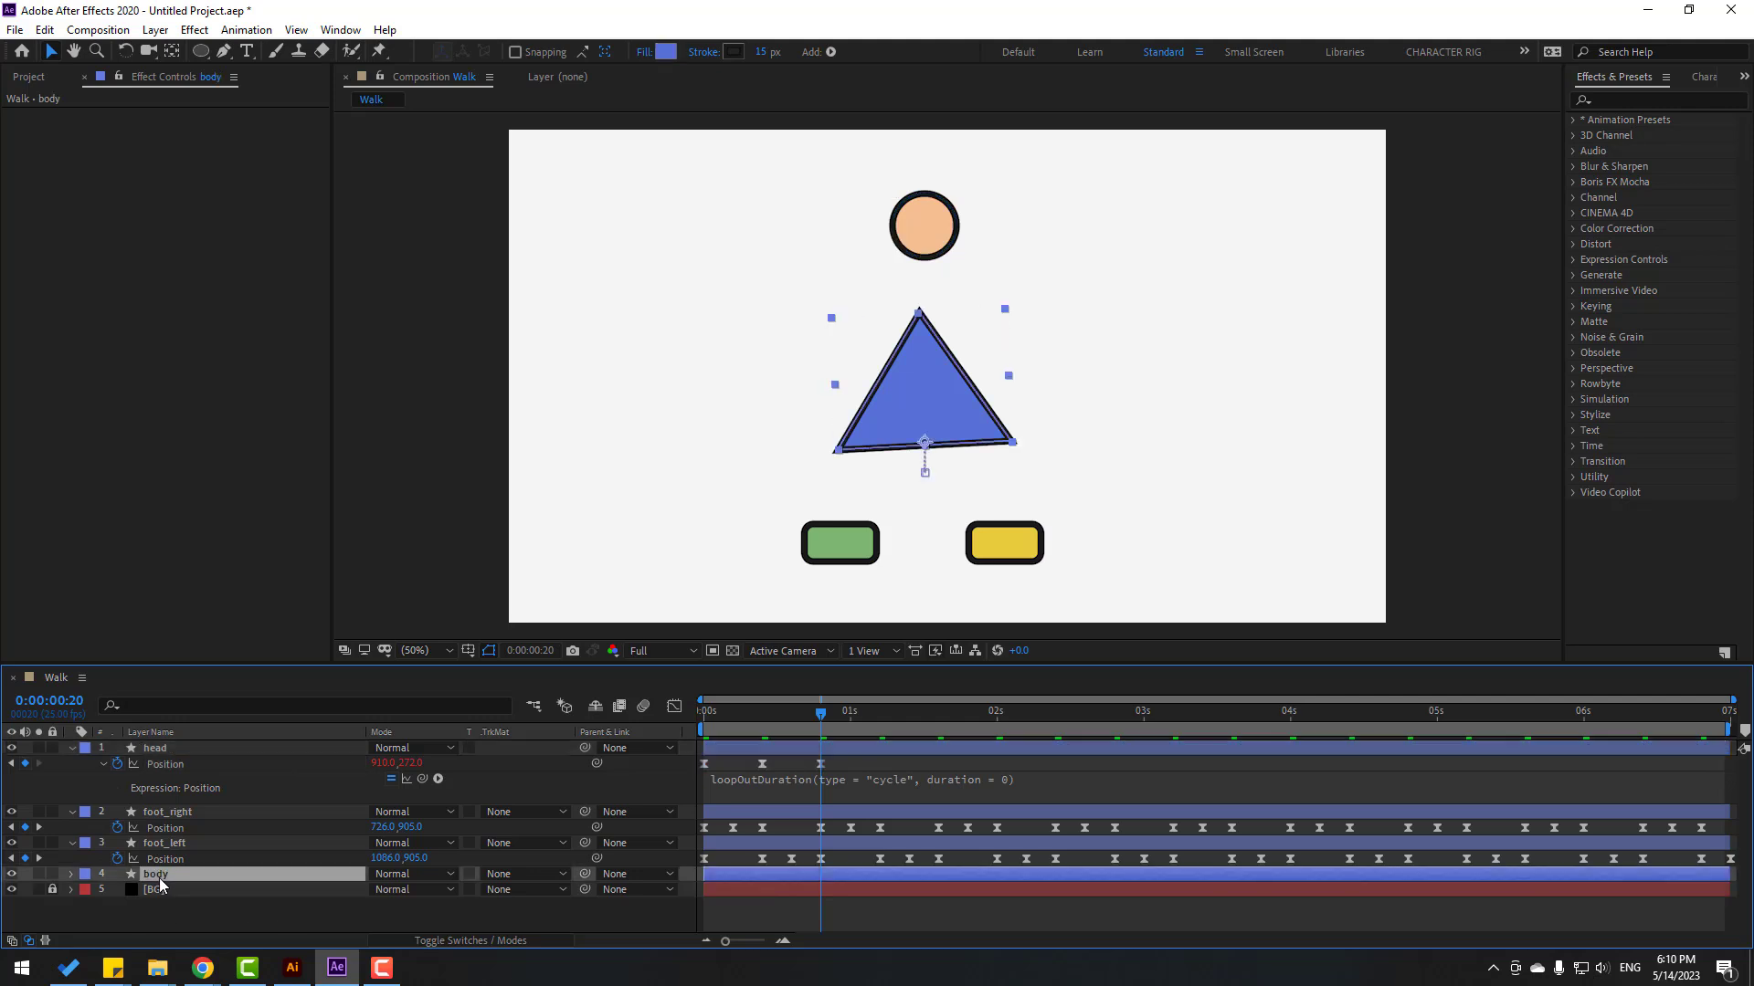
pyautogui.press('u')
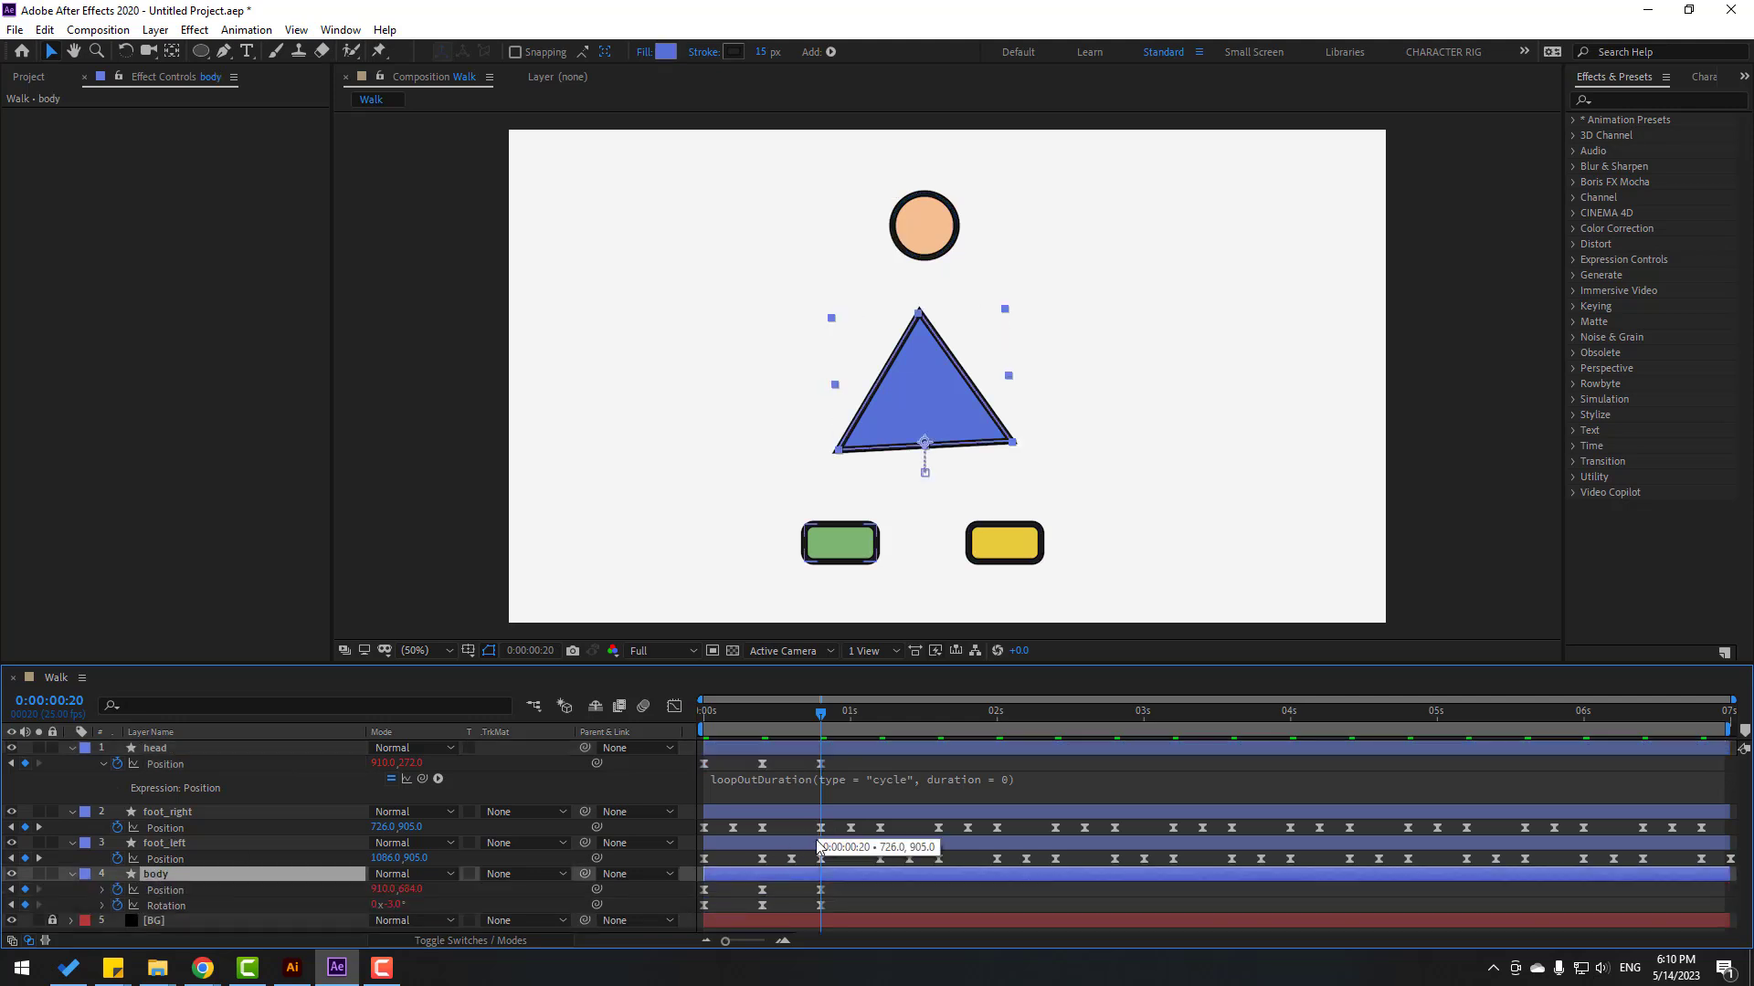
pyautogui.moveTo(839, 885); pyautogui.dragTo(791, 890)
pyautogui.press('space')
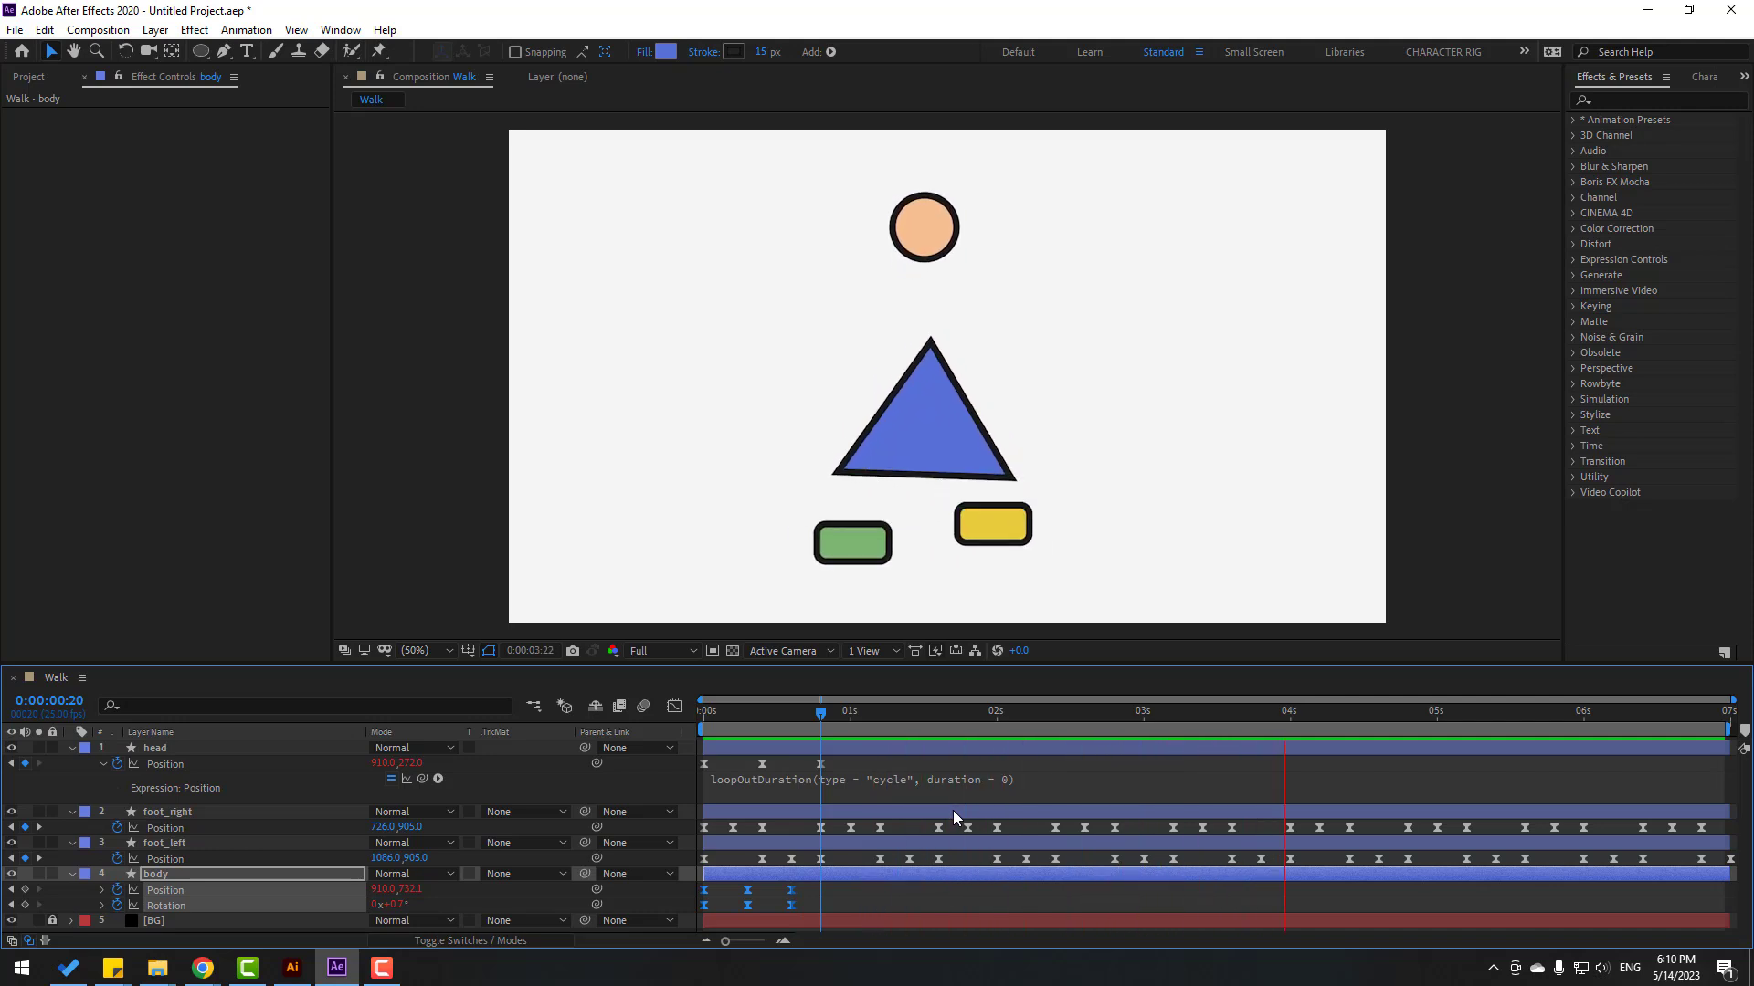
pyautogui.press('space')
# Step: Compress the head's three Position keyframes proportionally to end at about frame 14, and preview the walk
pyautogui.click(761, 764)
pyautogui.click(774, 769)
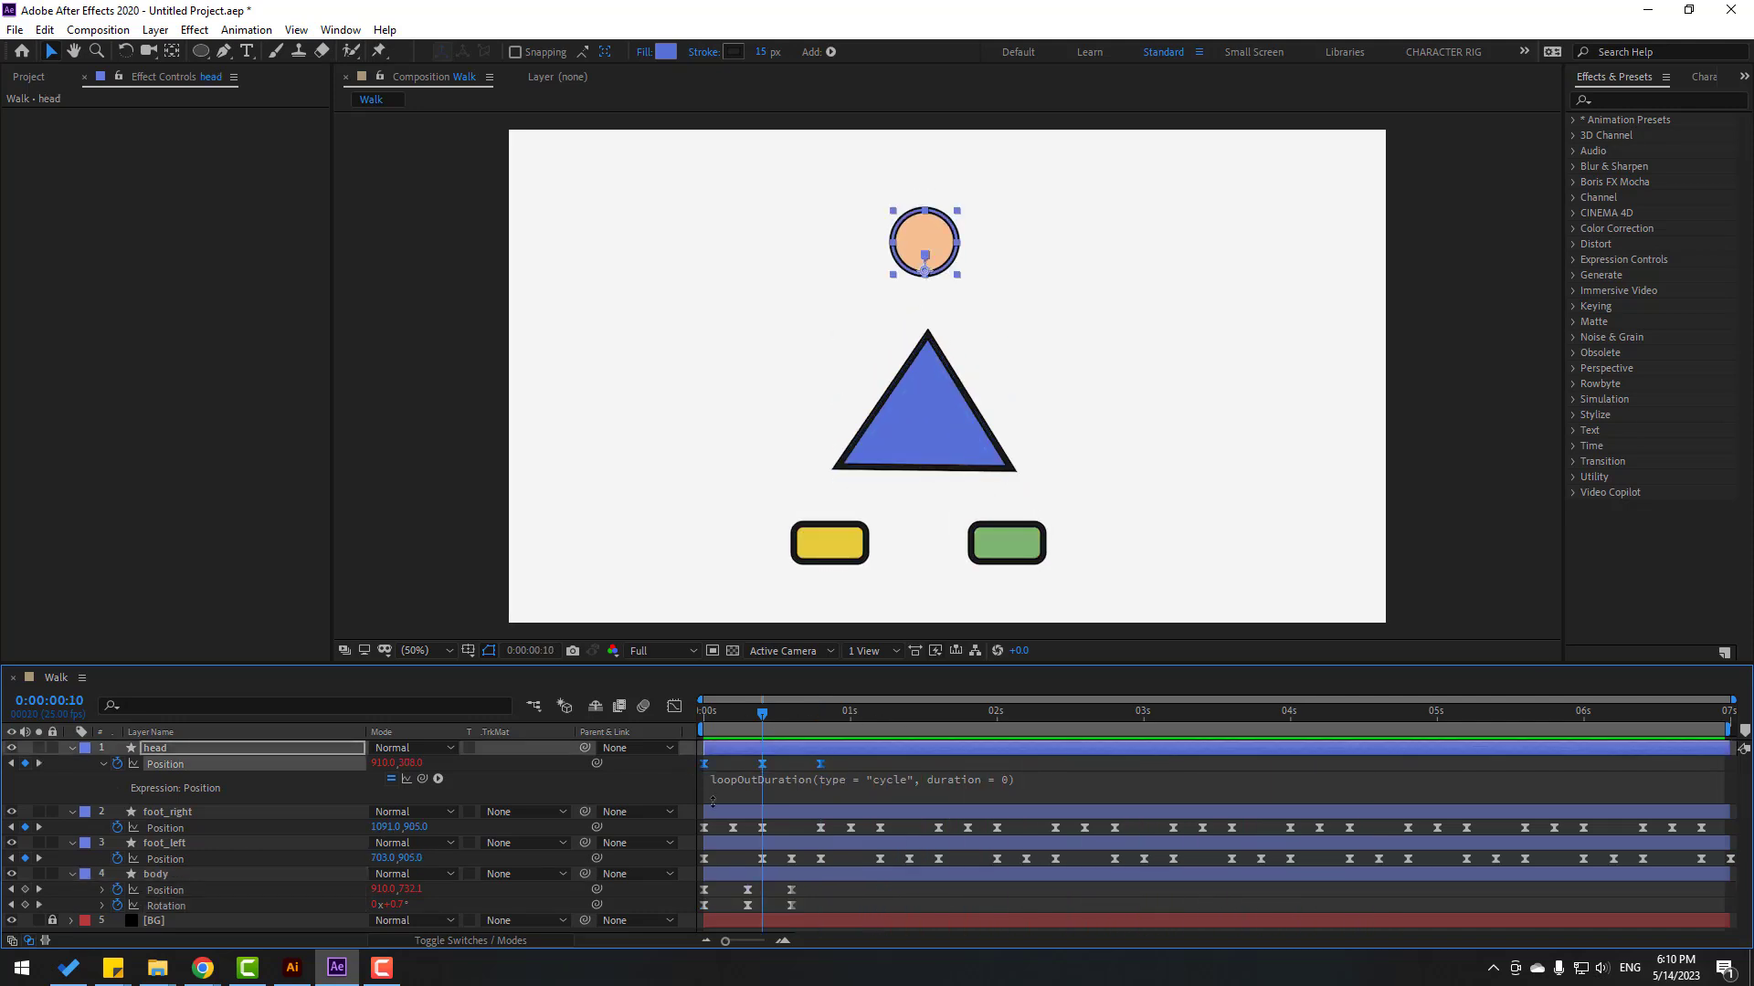
pyautogui.moveTo(819, 765); pyautogui.dragTo(786, 754)
pyautogui.press('space')
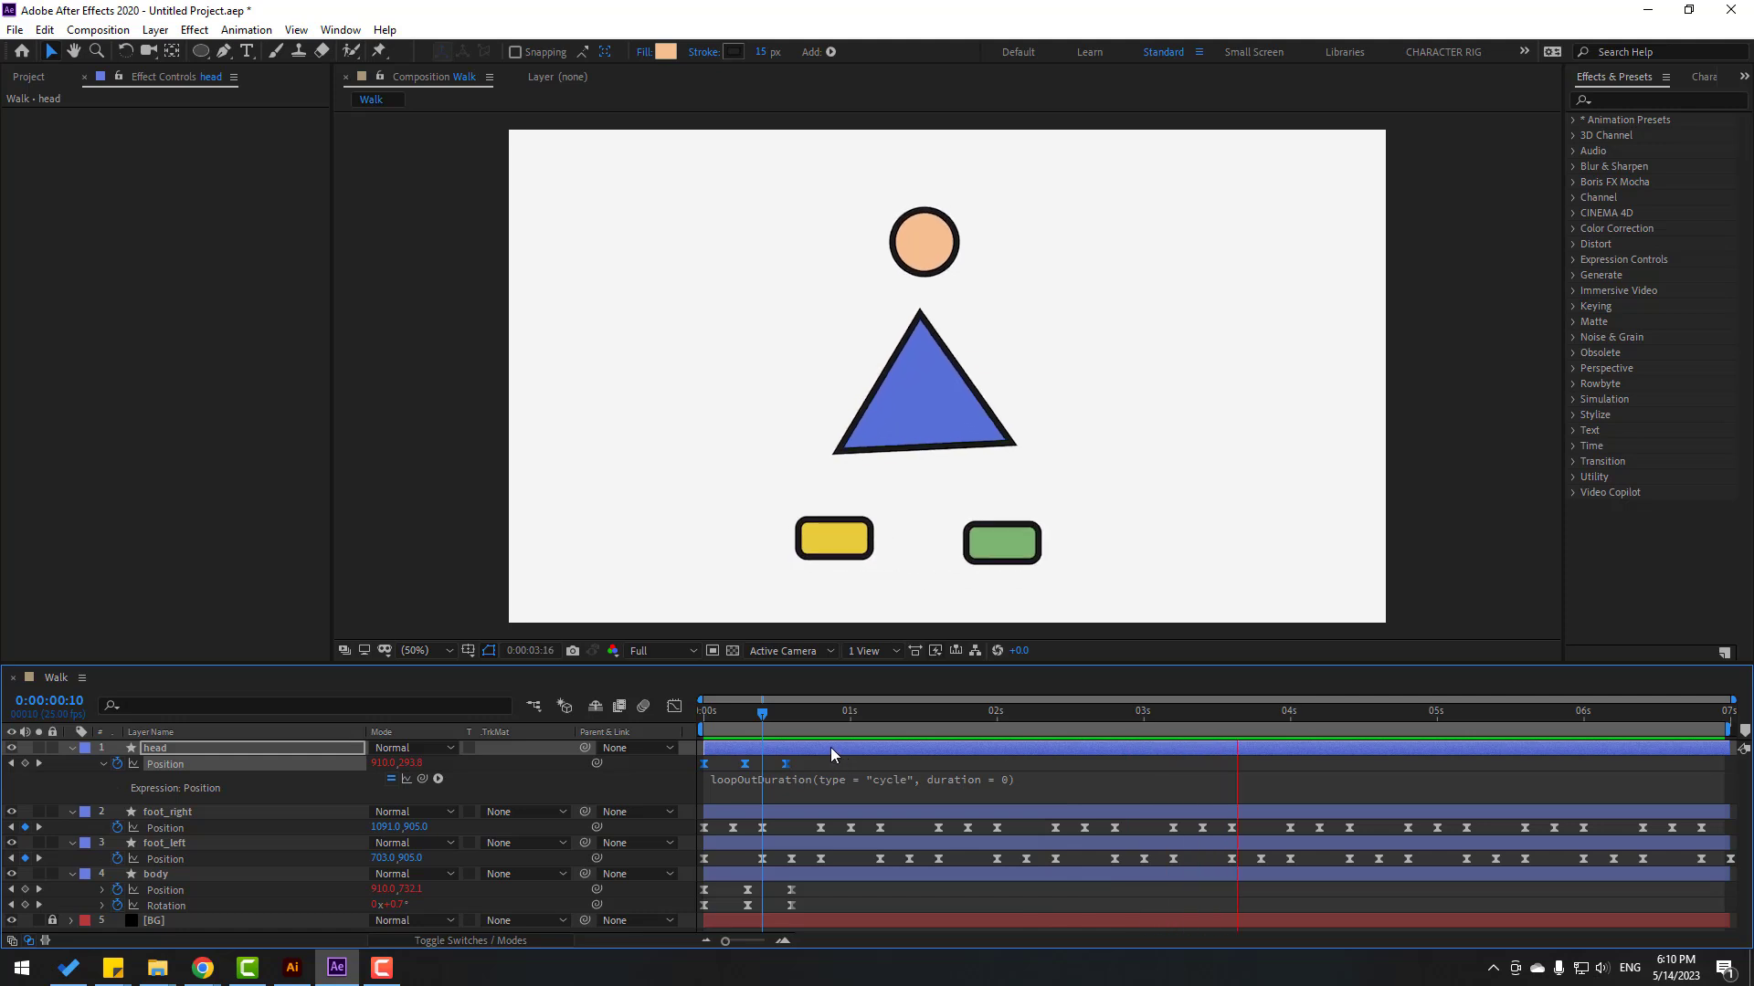
pyautogui.press('space')
# Step: Parent the head layer to the body layer at frame 0 and preview the walk cycle
pyautogui.click(148, 747)
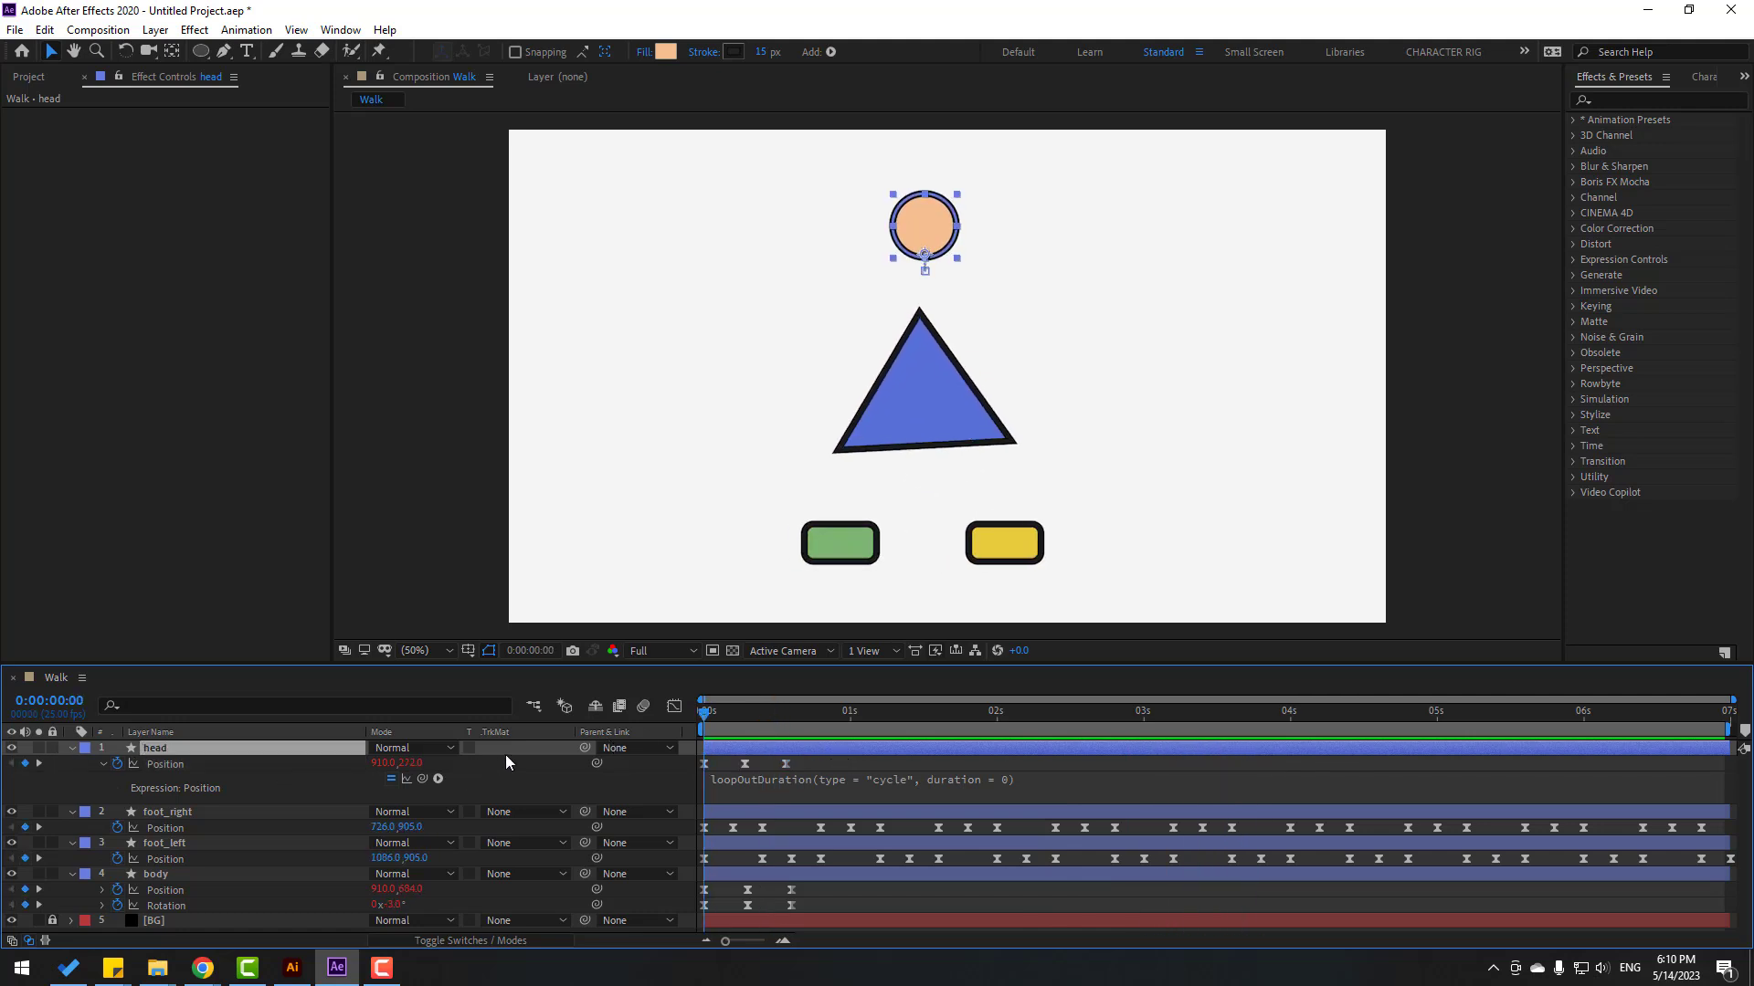
pyautogui.moveTo(585, 747); pyautogui.dragTo(168, 874)
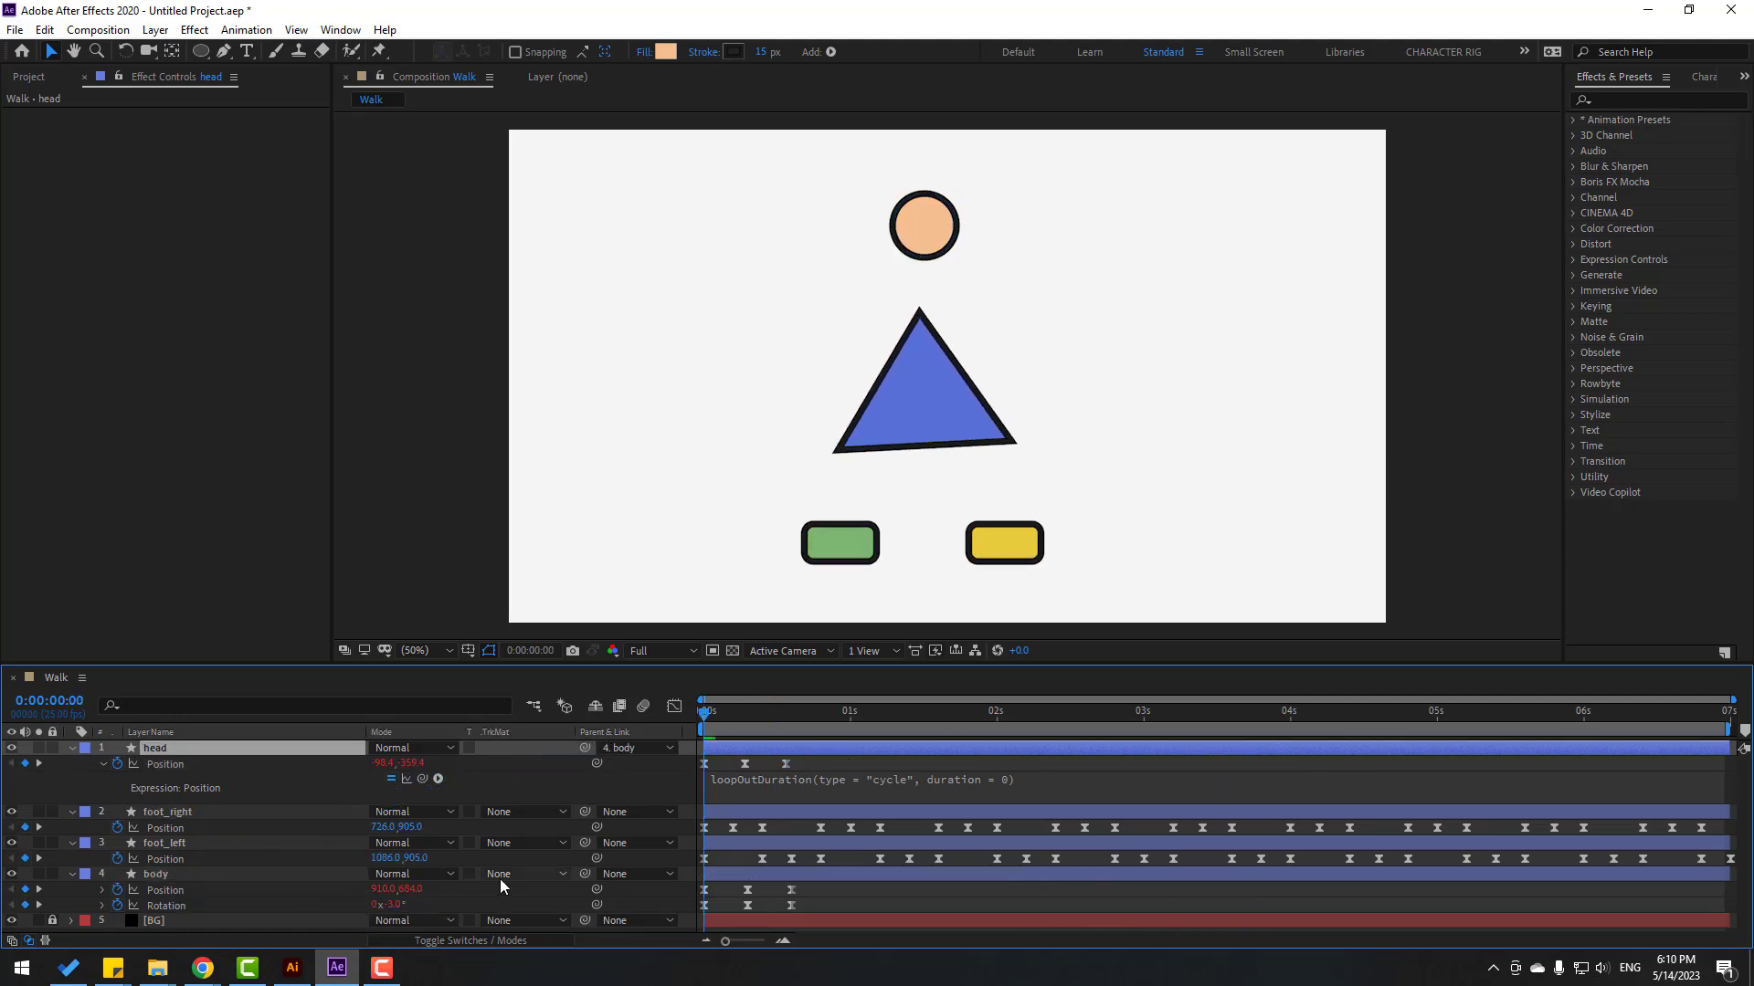
pyautogui.press('space')
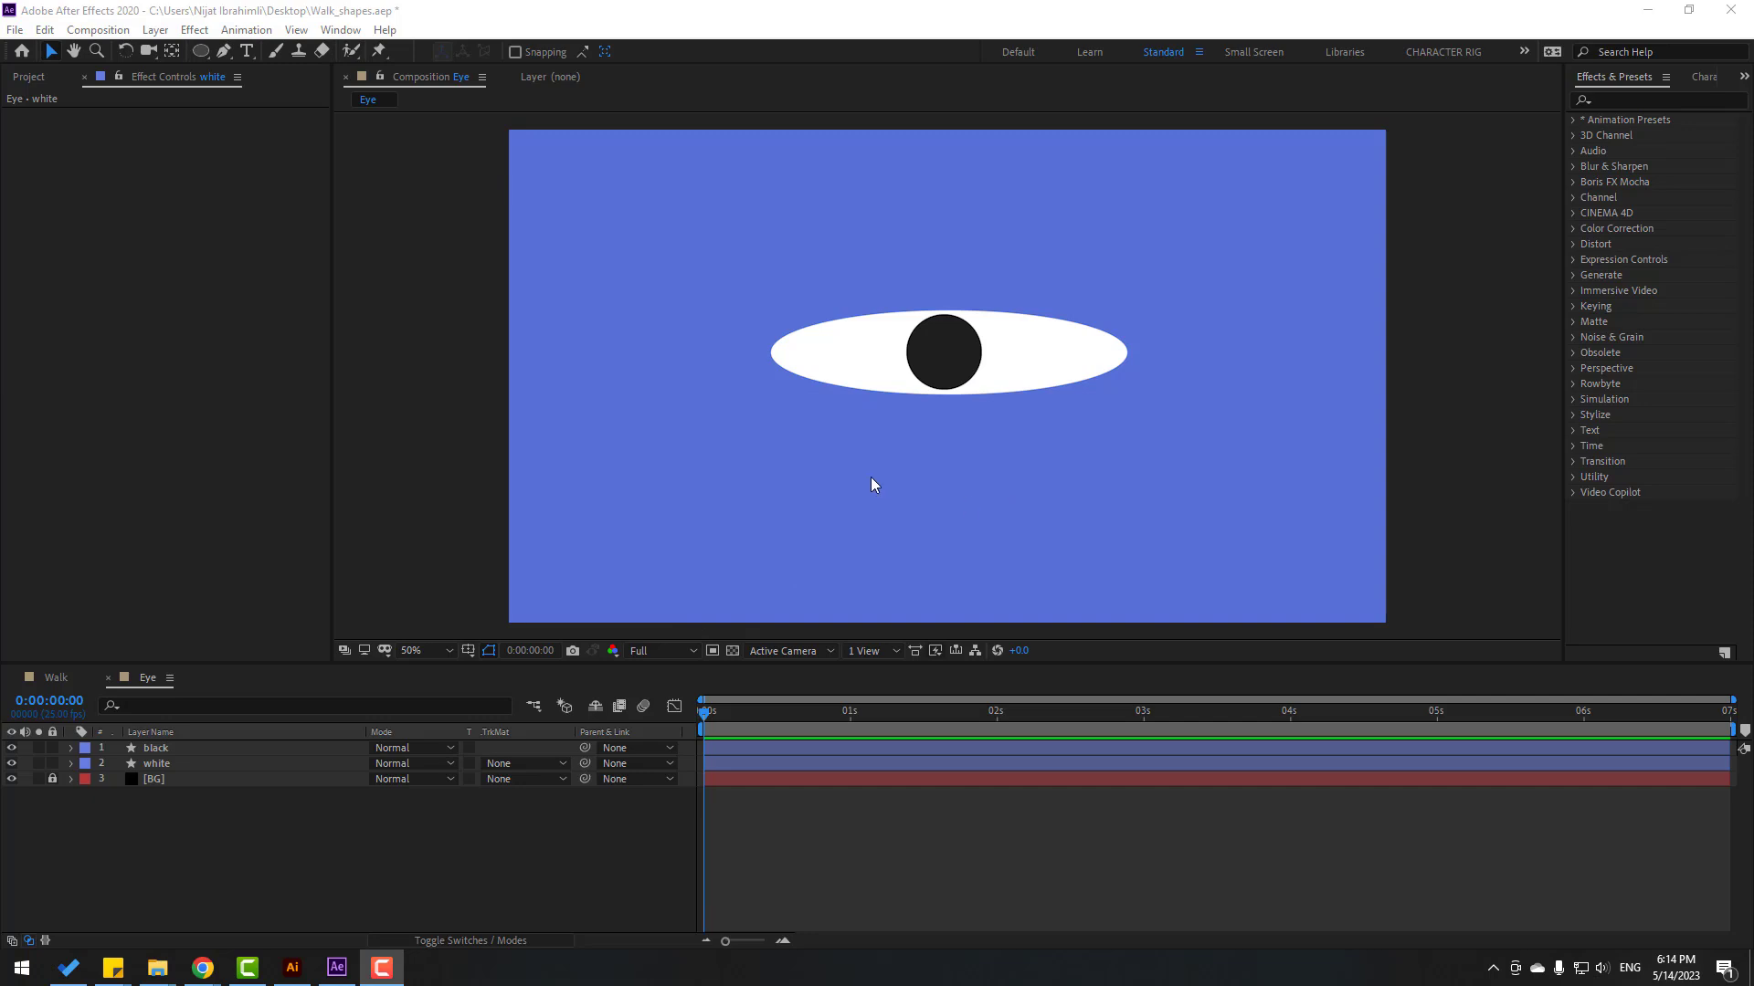
# Step: Duplicate the white layer in the Eye composition and place the copy above the black layer
pyautogui.click(151, 764)
pyautogui.click(157, 750)
pyautogui.click(159, 833)
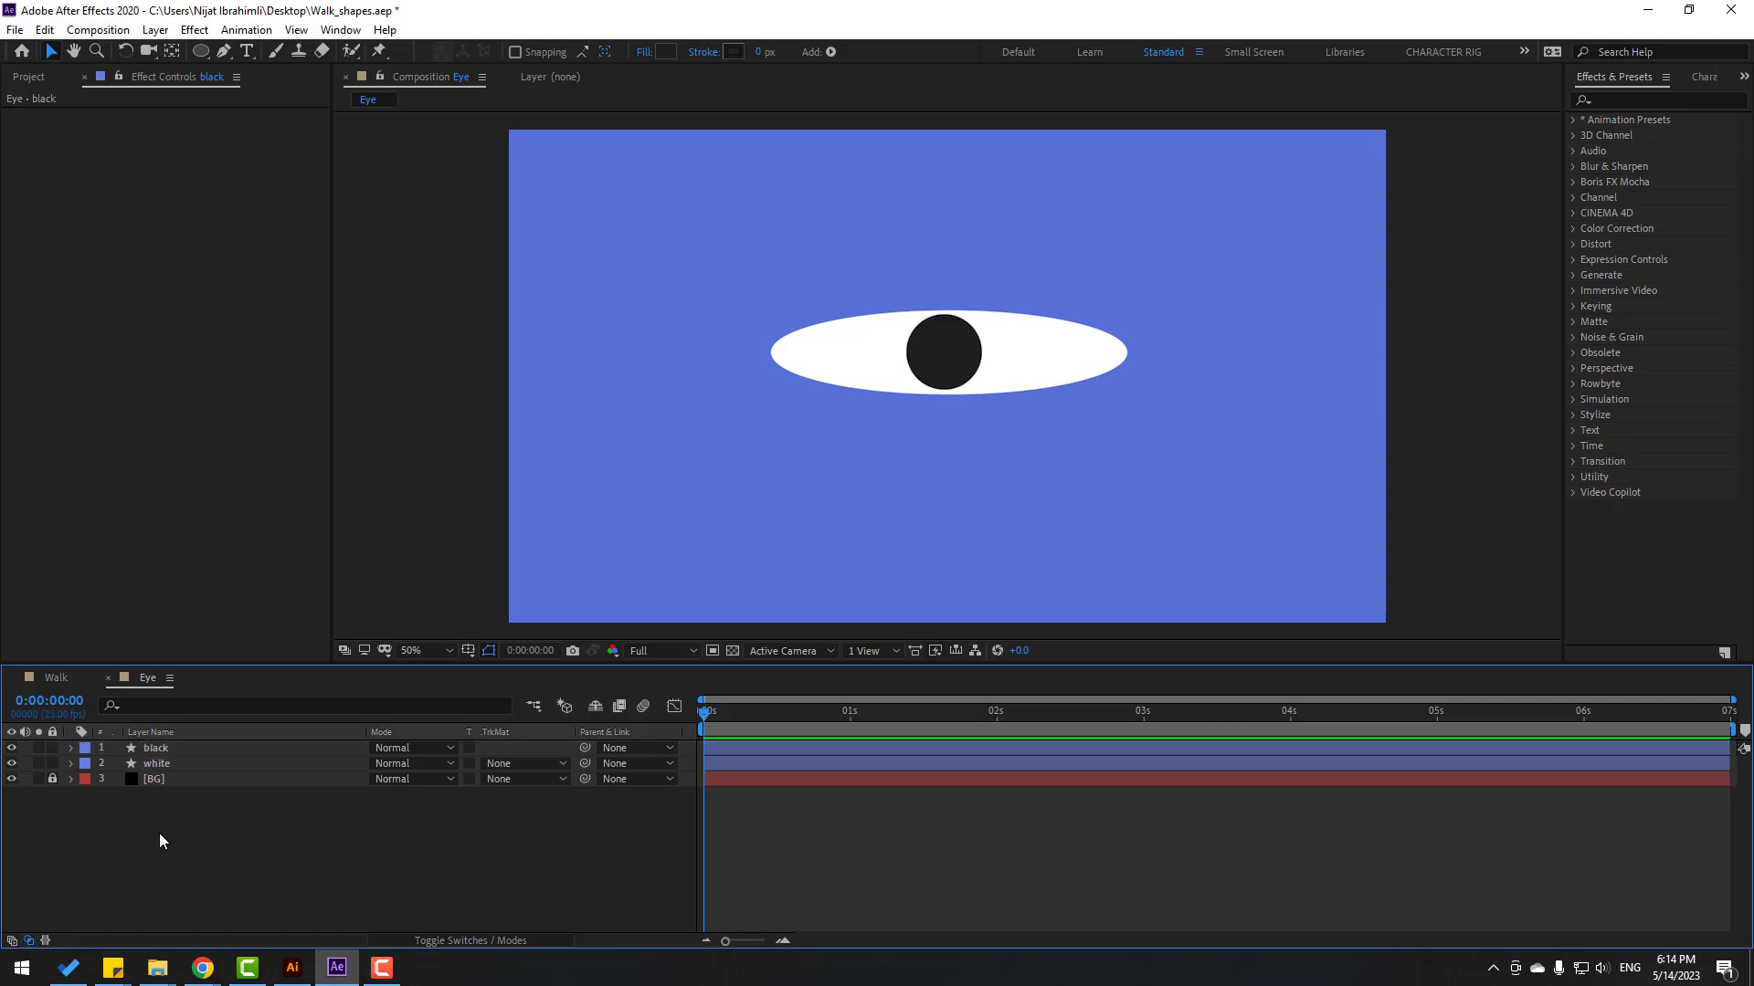
pyautogui.click(157, 766)
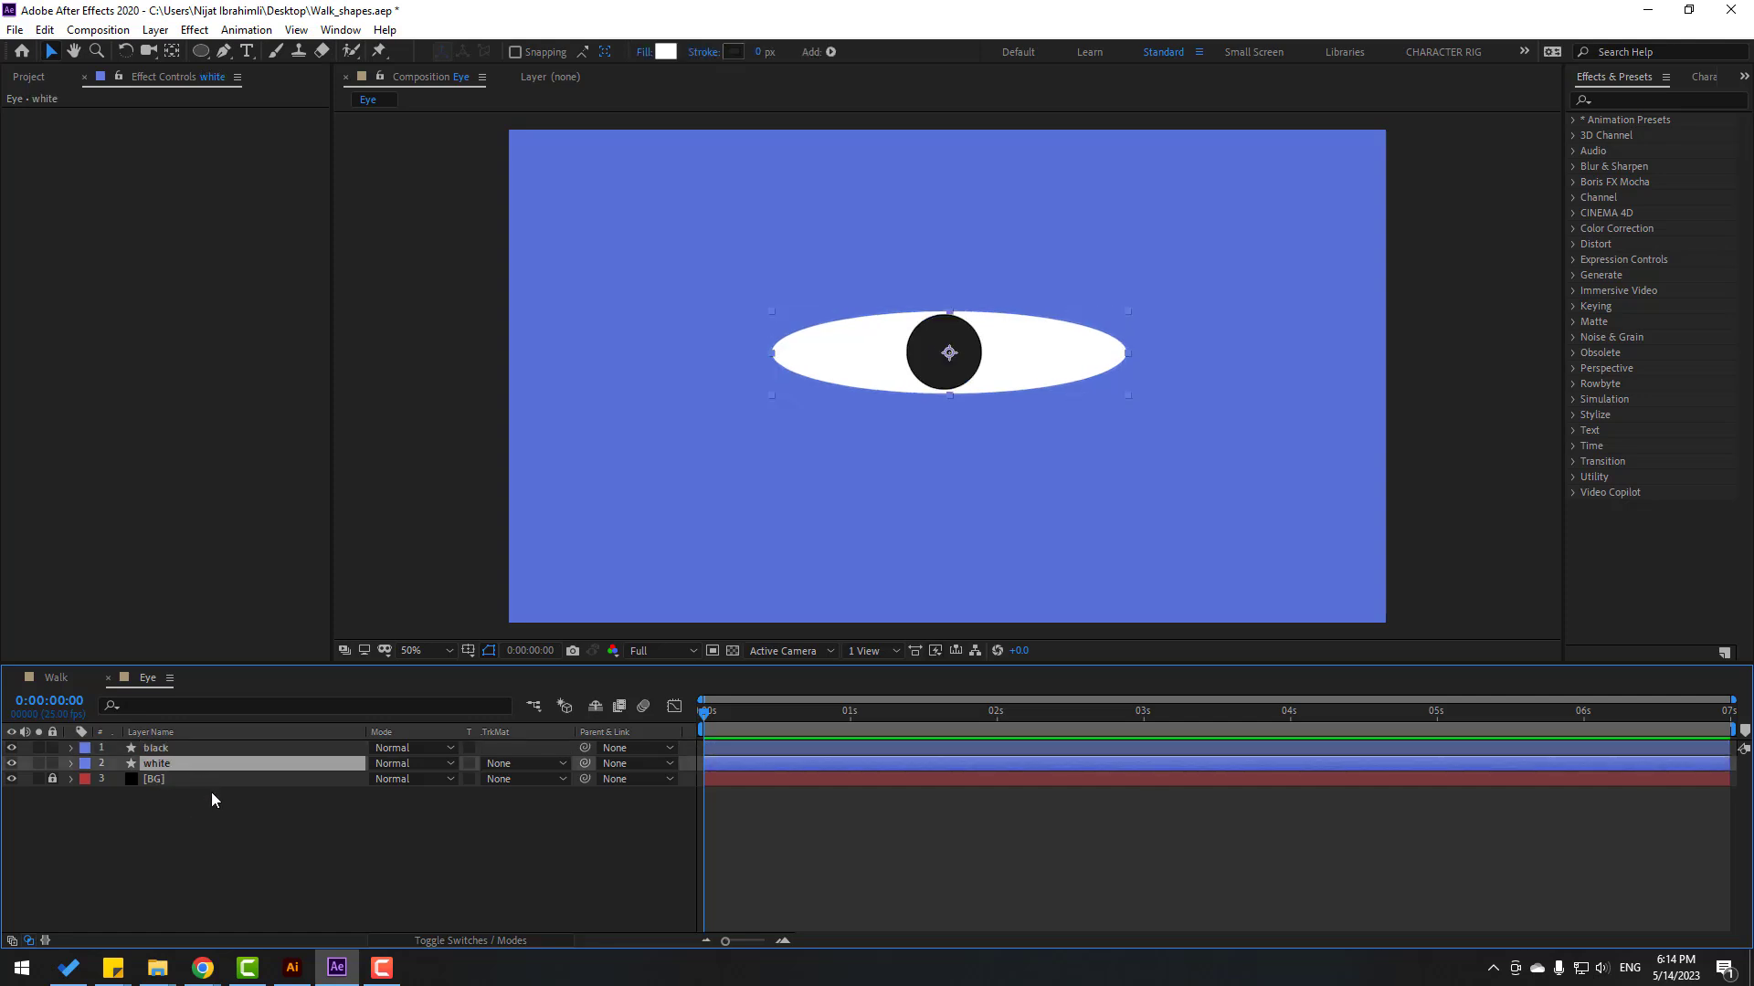
pyautogui.hotkey('ctrl', 'd')
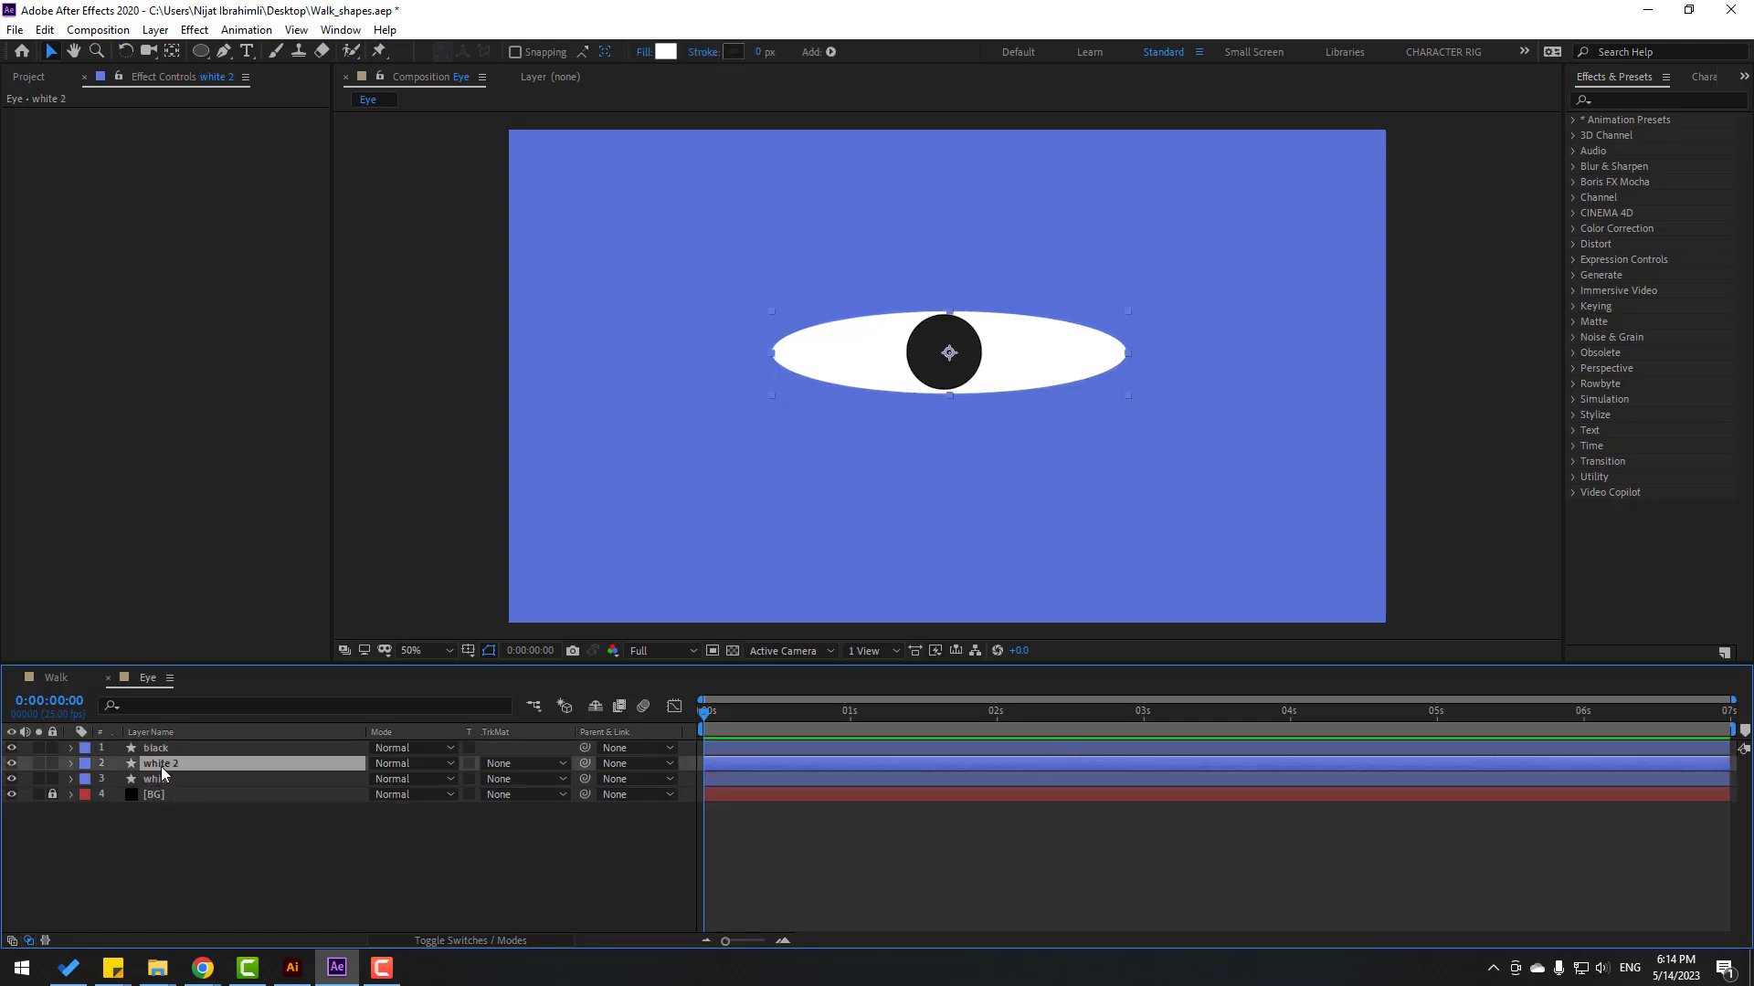
pyautogui.moveTo(162, 767); pyautogui.dragTo(184, 745)
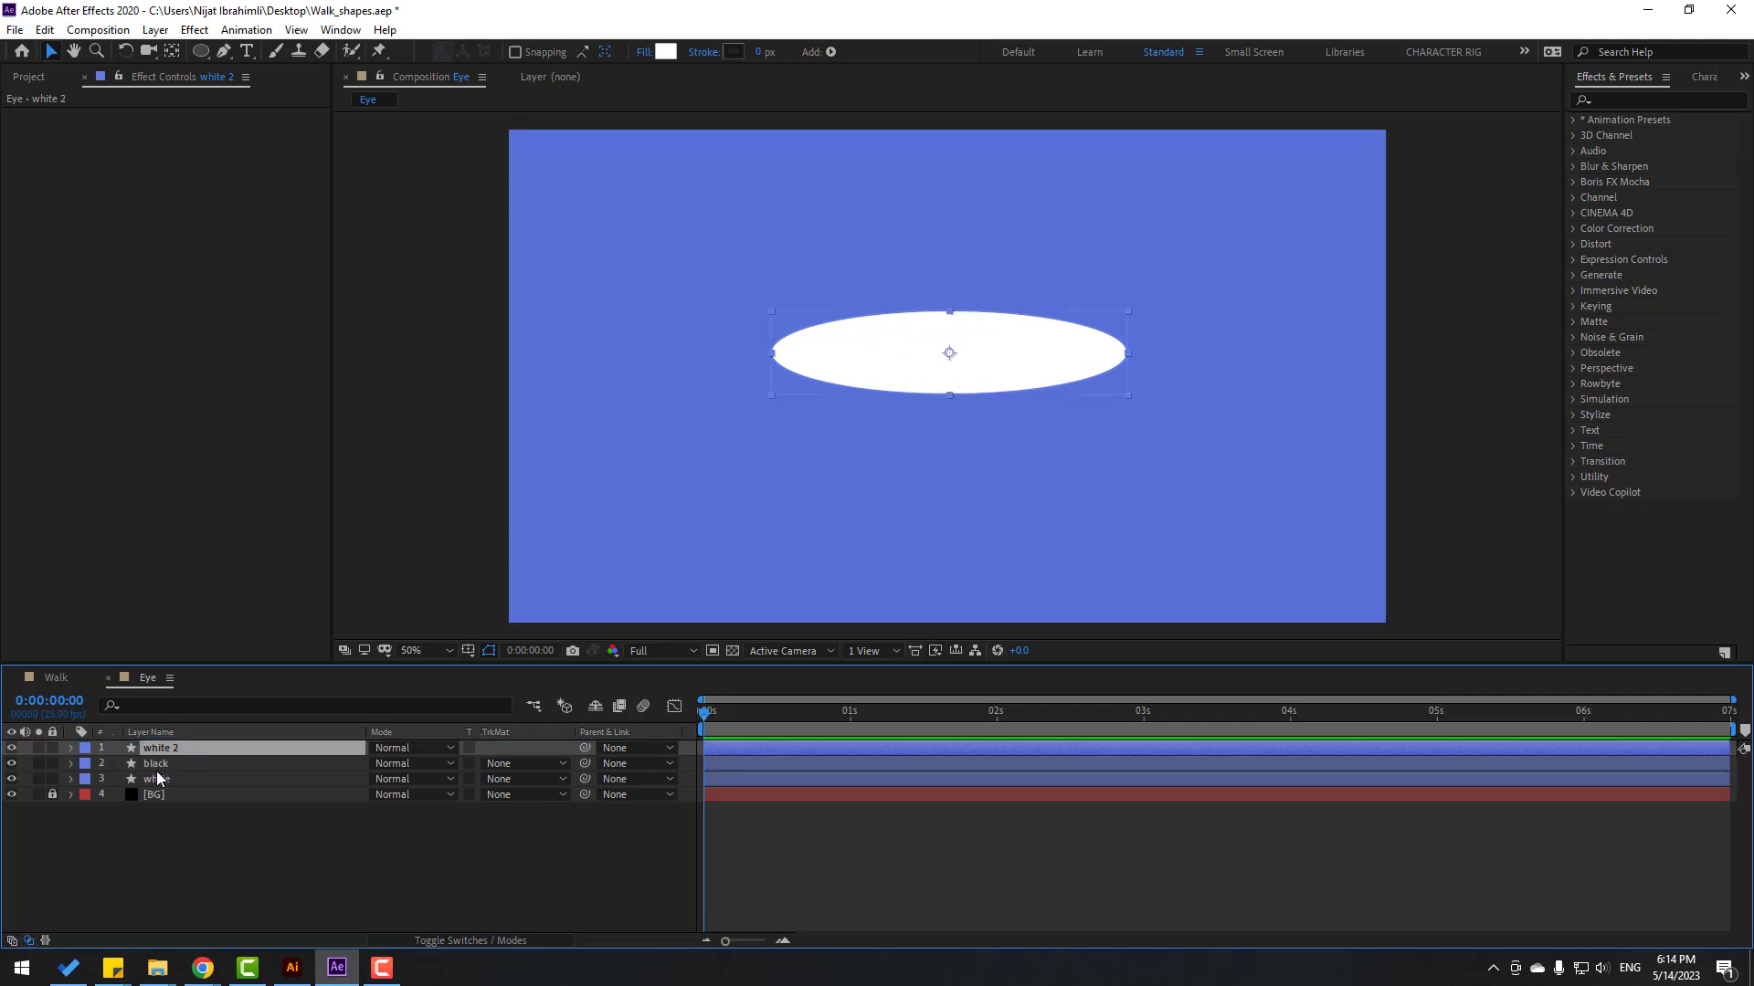
# Step: Set the black layer's track matte to Alpha Matte "white 2"
pyautogui.click(156, 767)
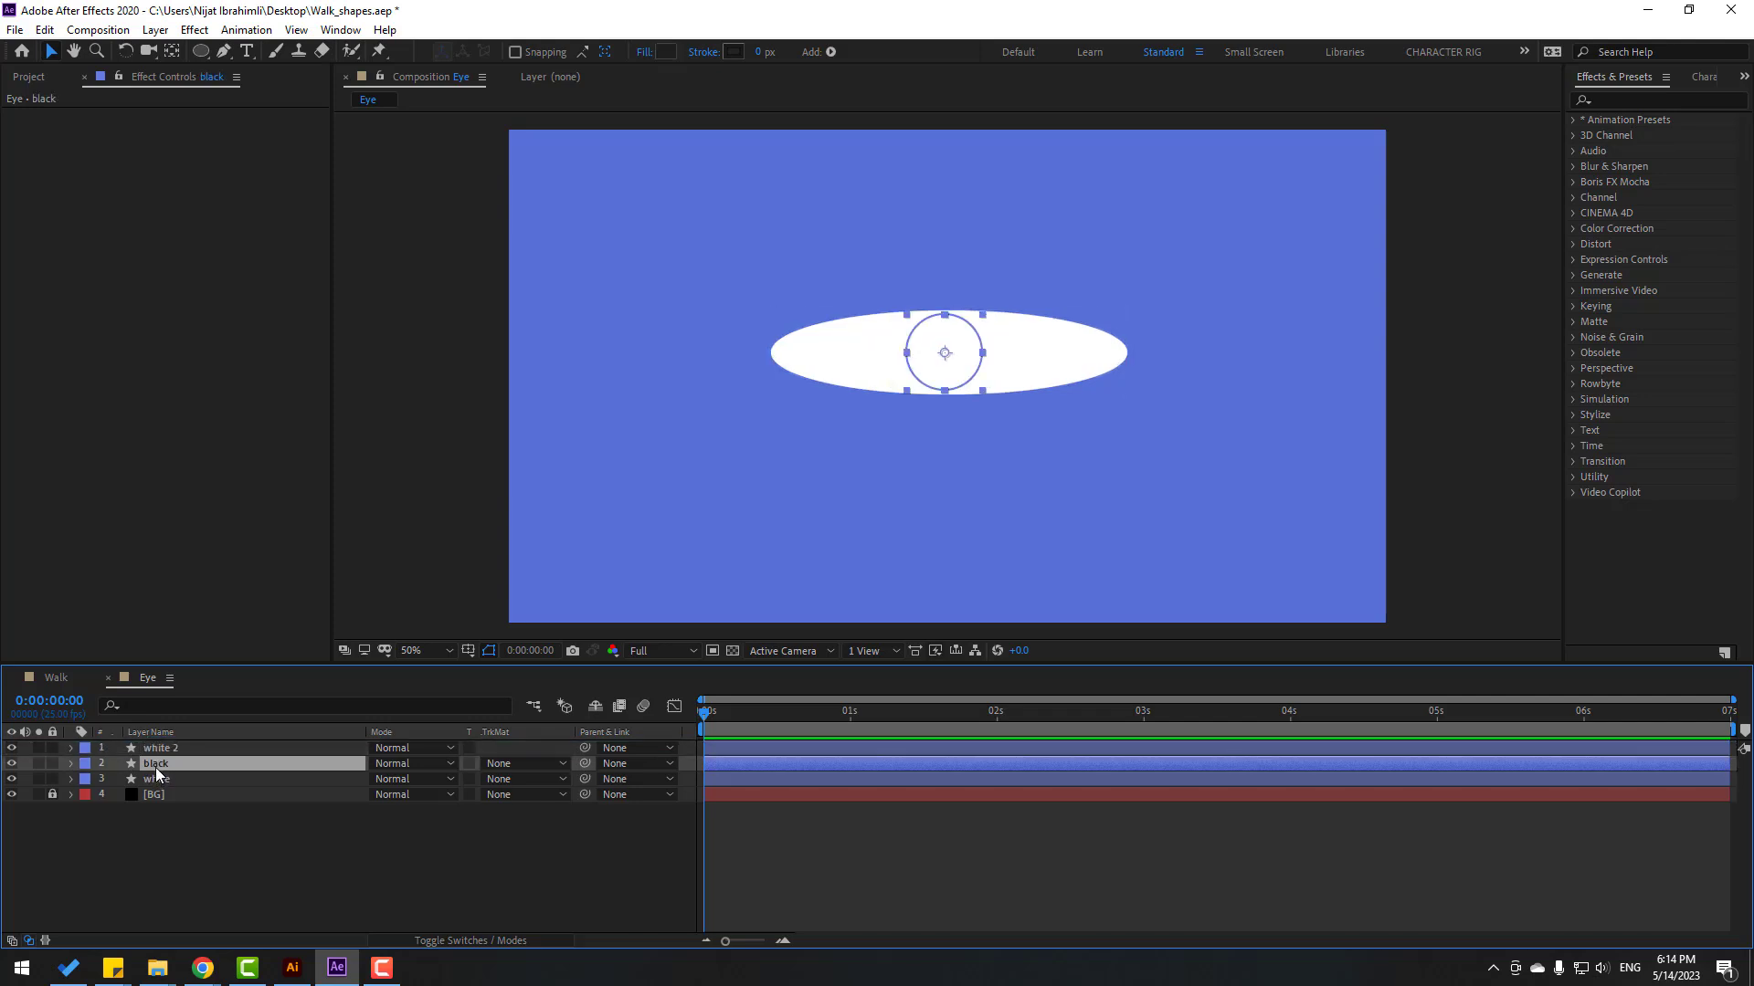
pyautogui.click(470, 945)
pyautogui.click(469, 947)
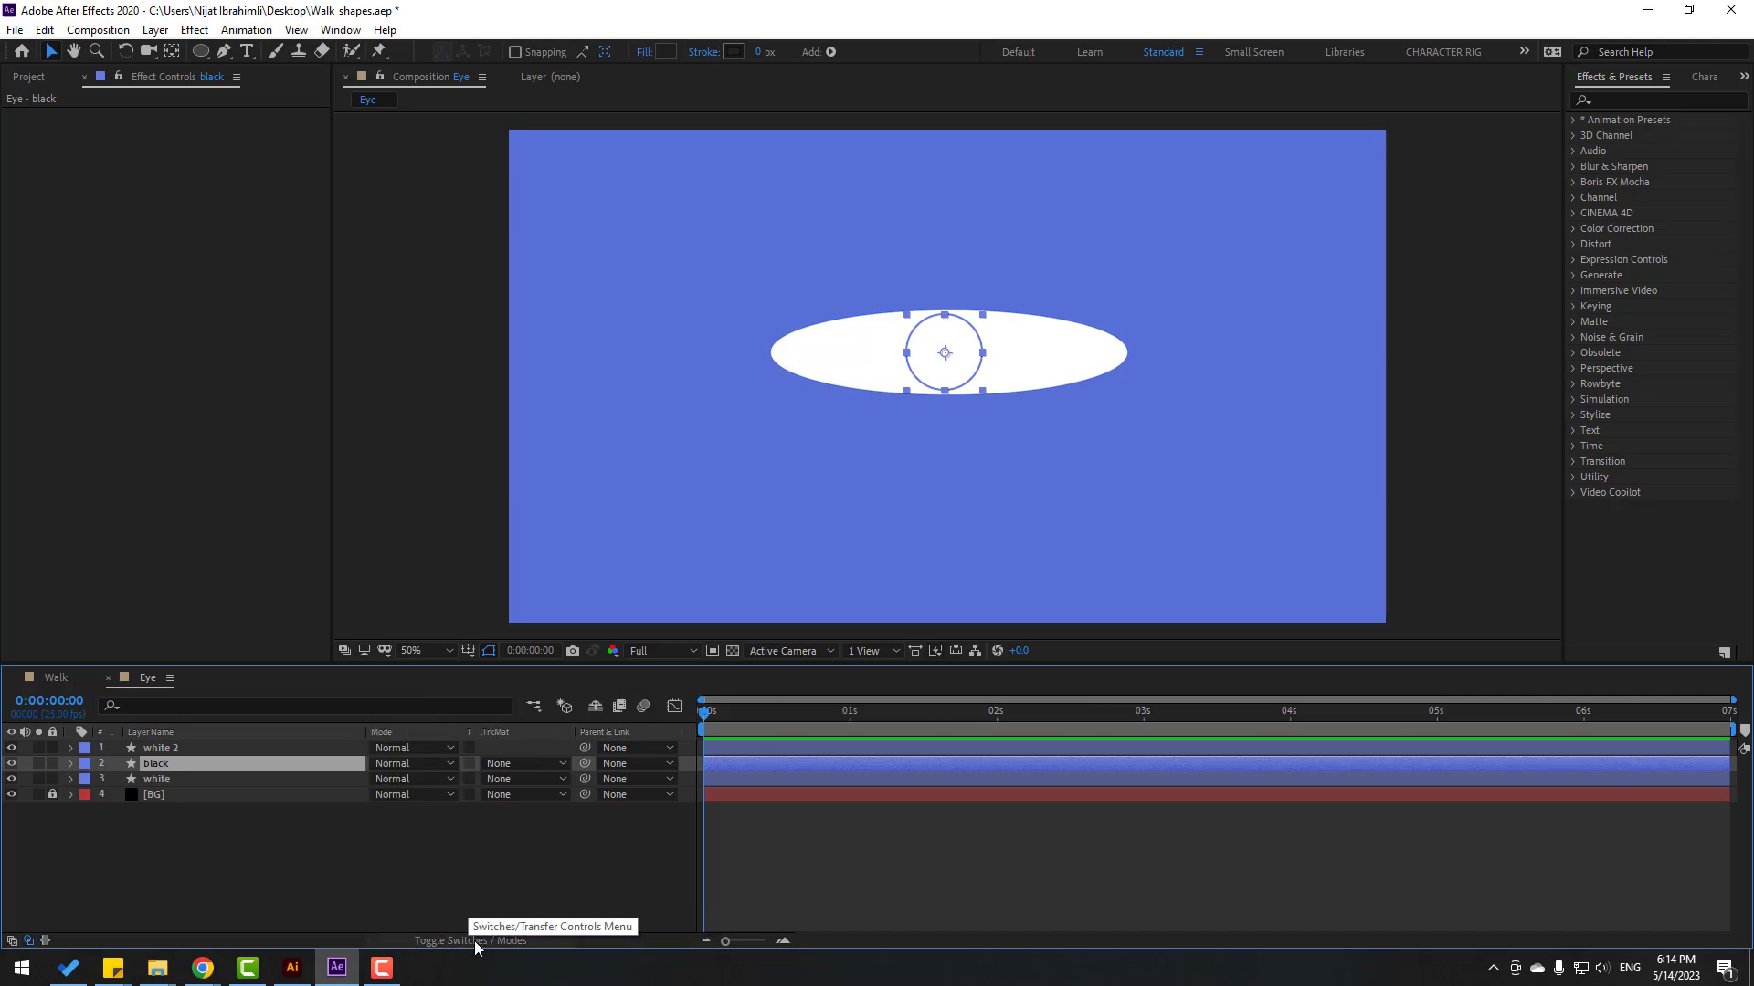
pyautogui.click(530, 765)
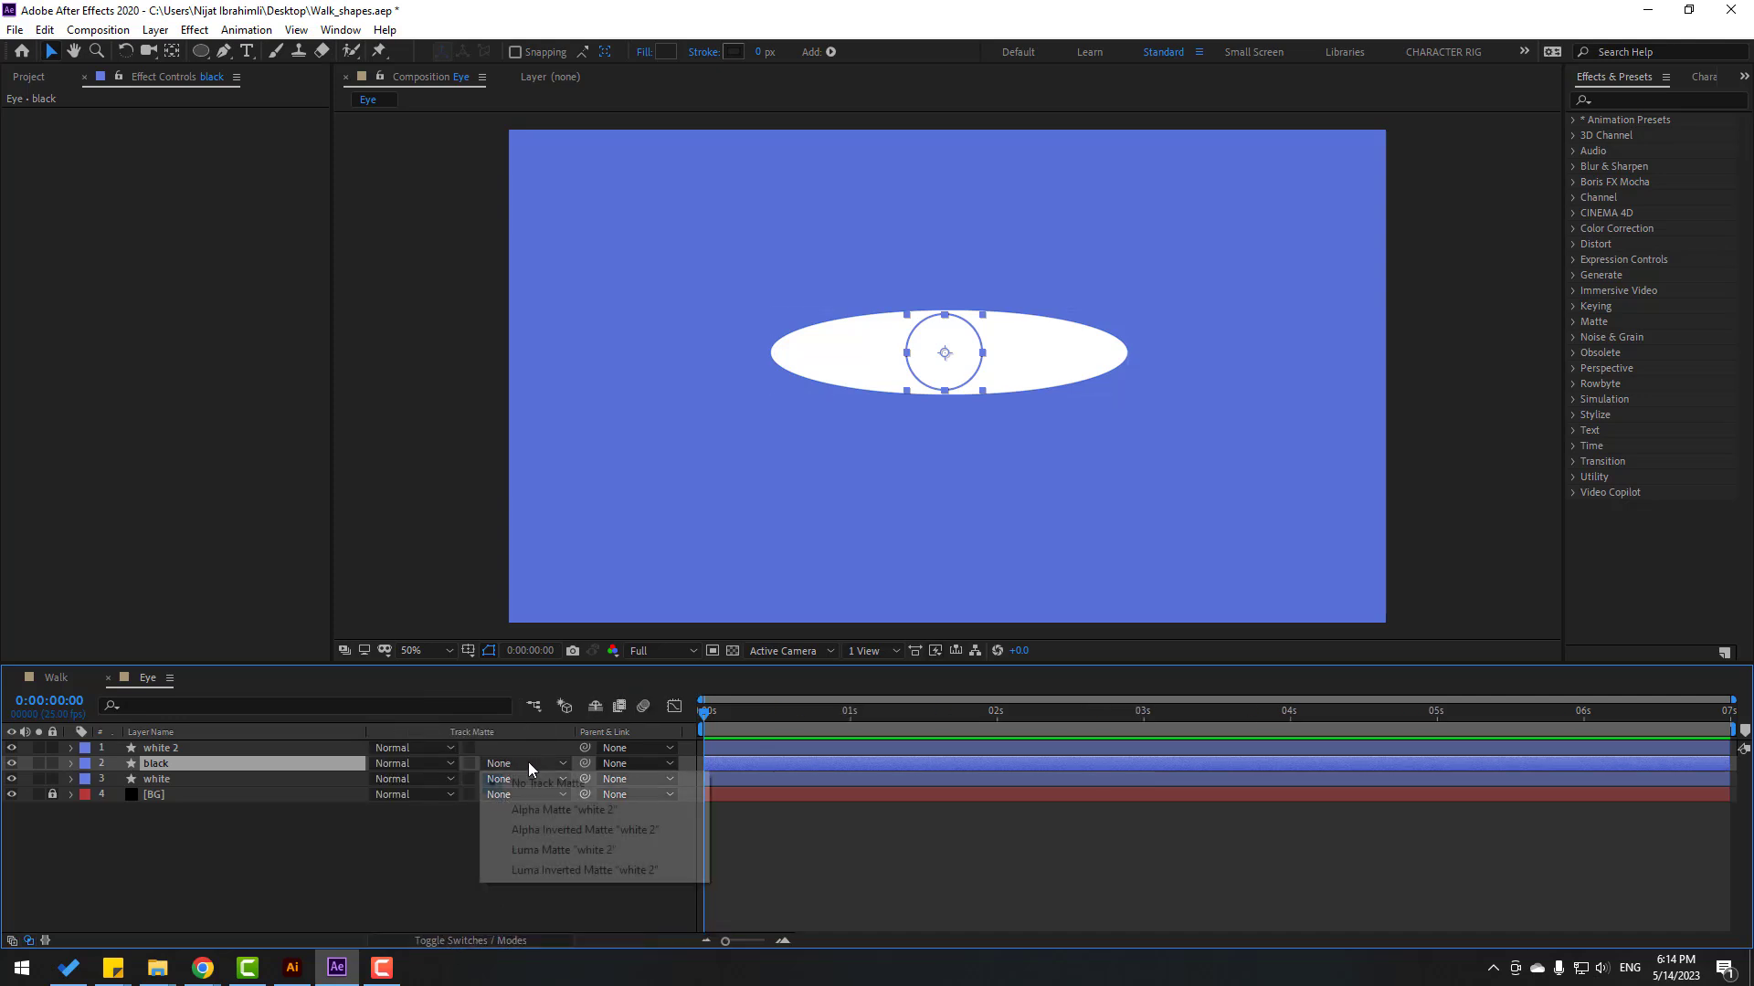
pyautogui.click(612, 811)
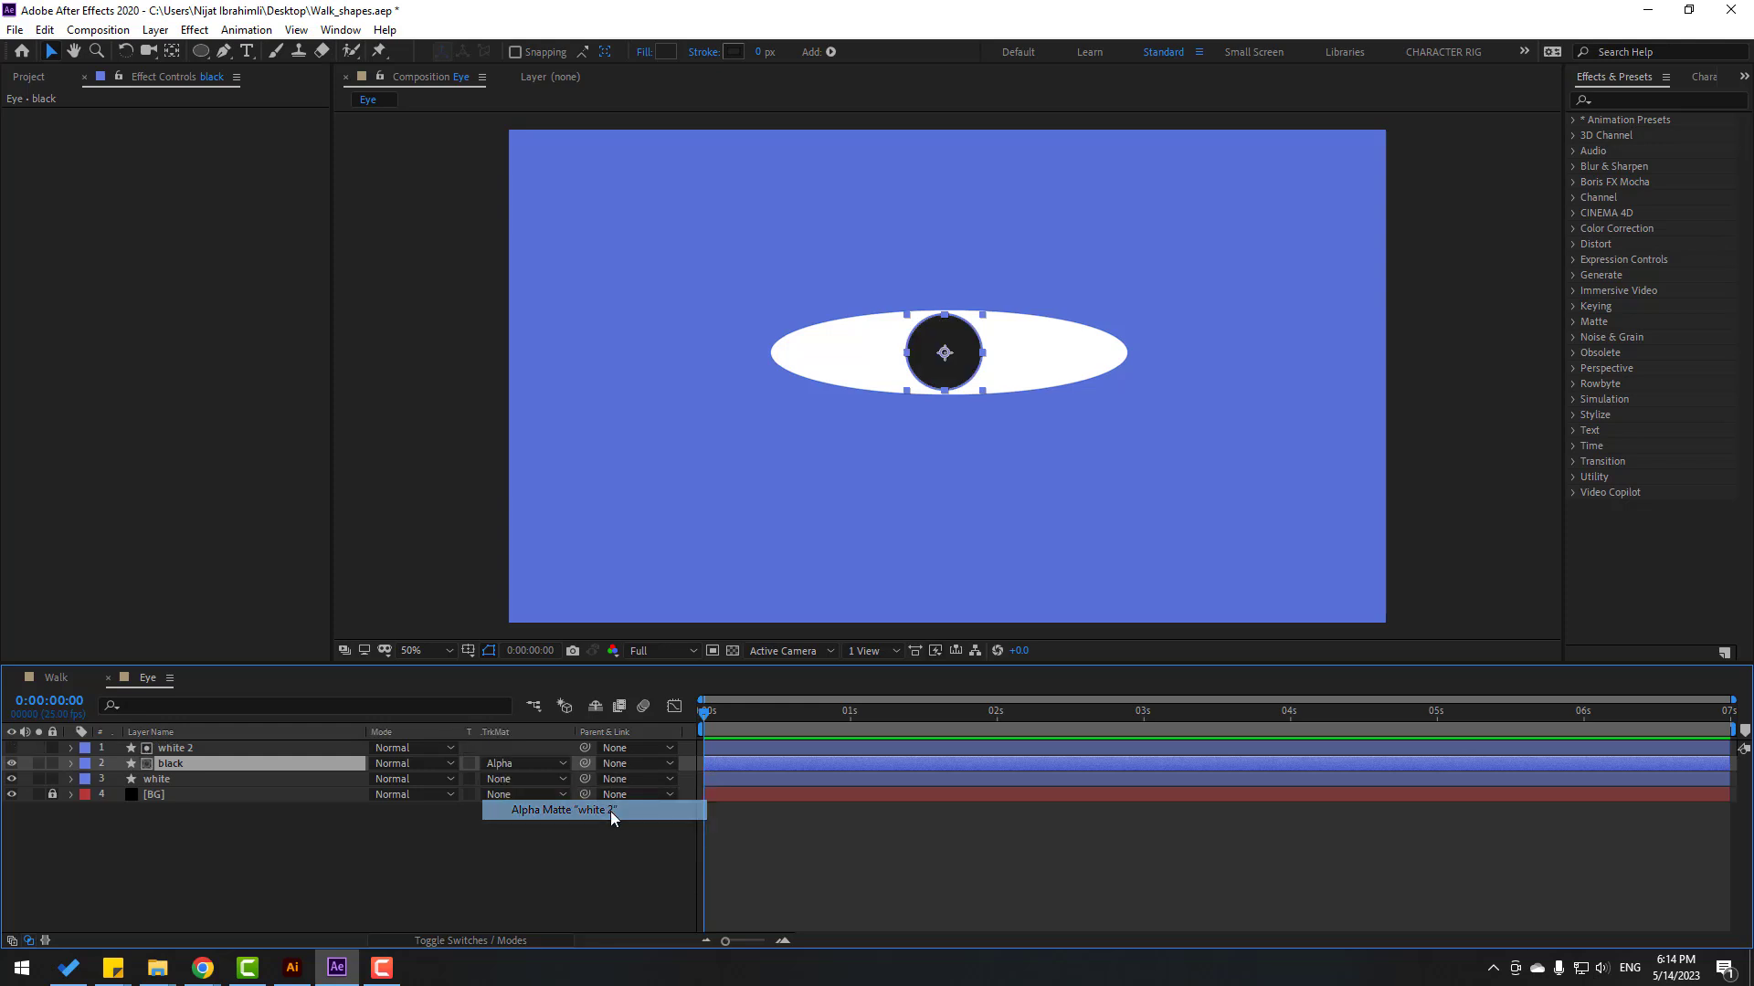
# Step: Test the matte by moving the black pupil sideways across the eye white, and undo the move
pyautogui.click(172, 764)
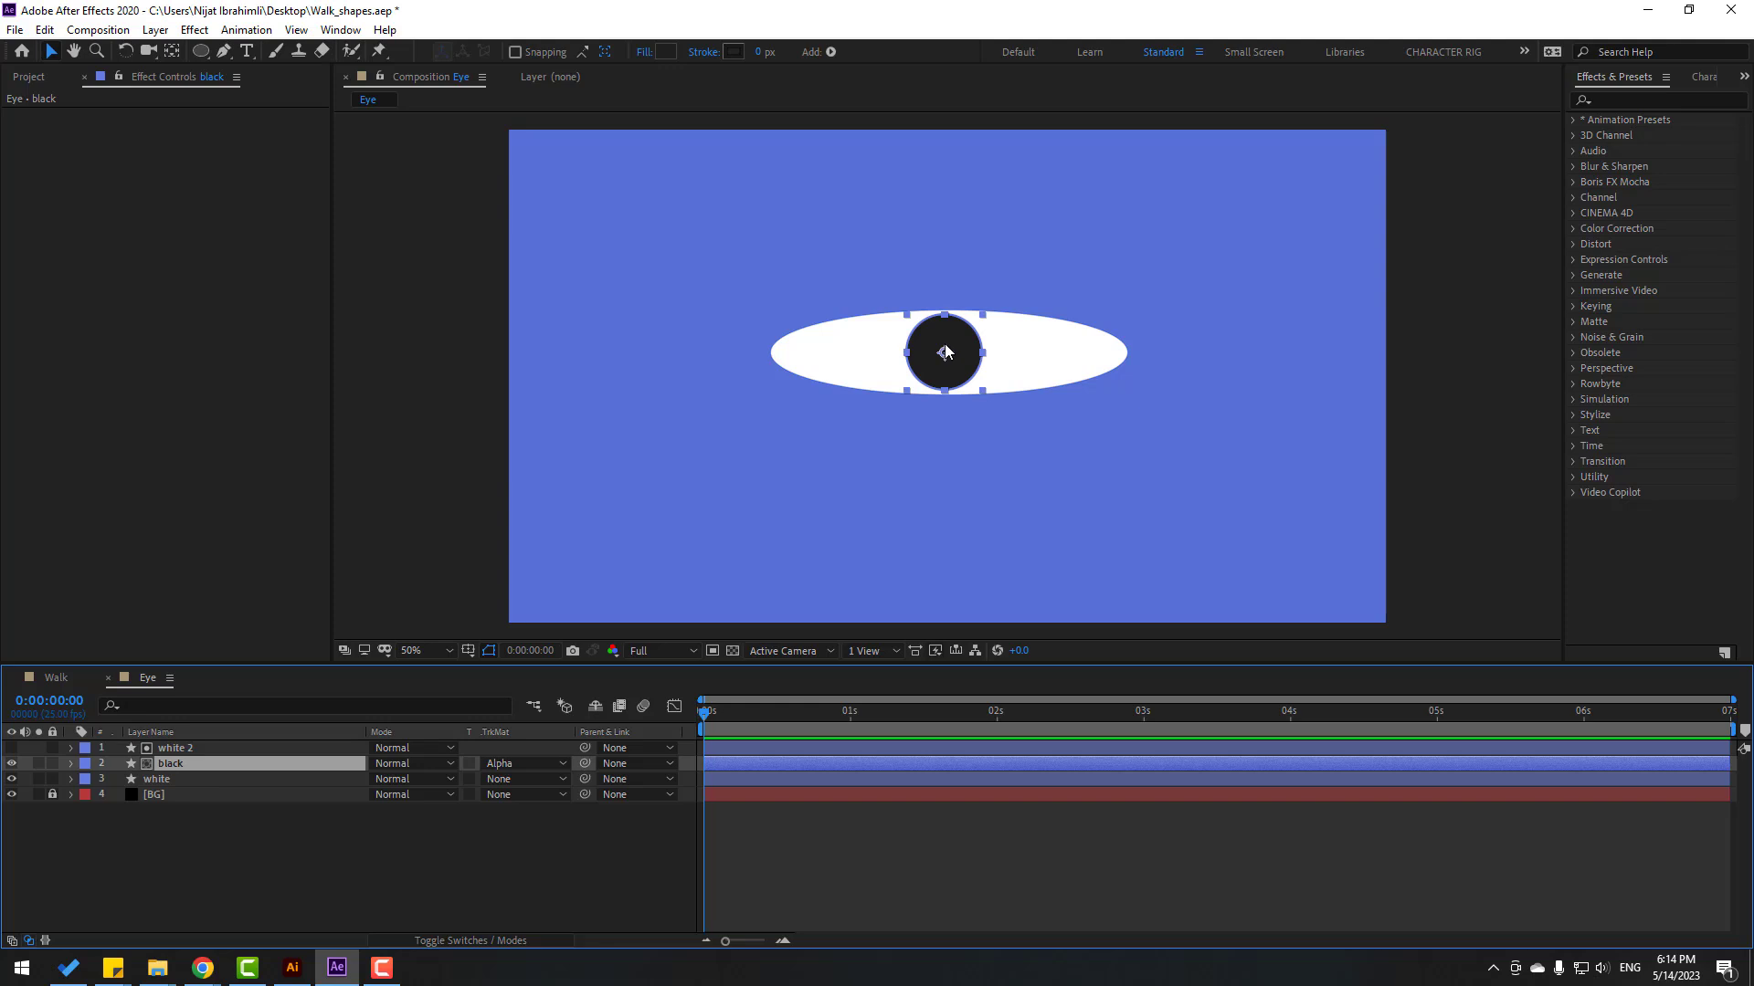
pyautogui.moveTo(944, 351); pyautogui.dragTo(988, 352)
pyautogui.hotkey('ctrl', 'z')
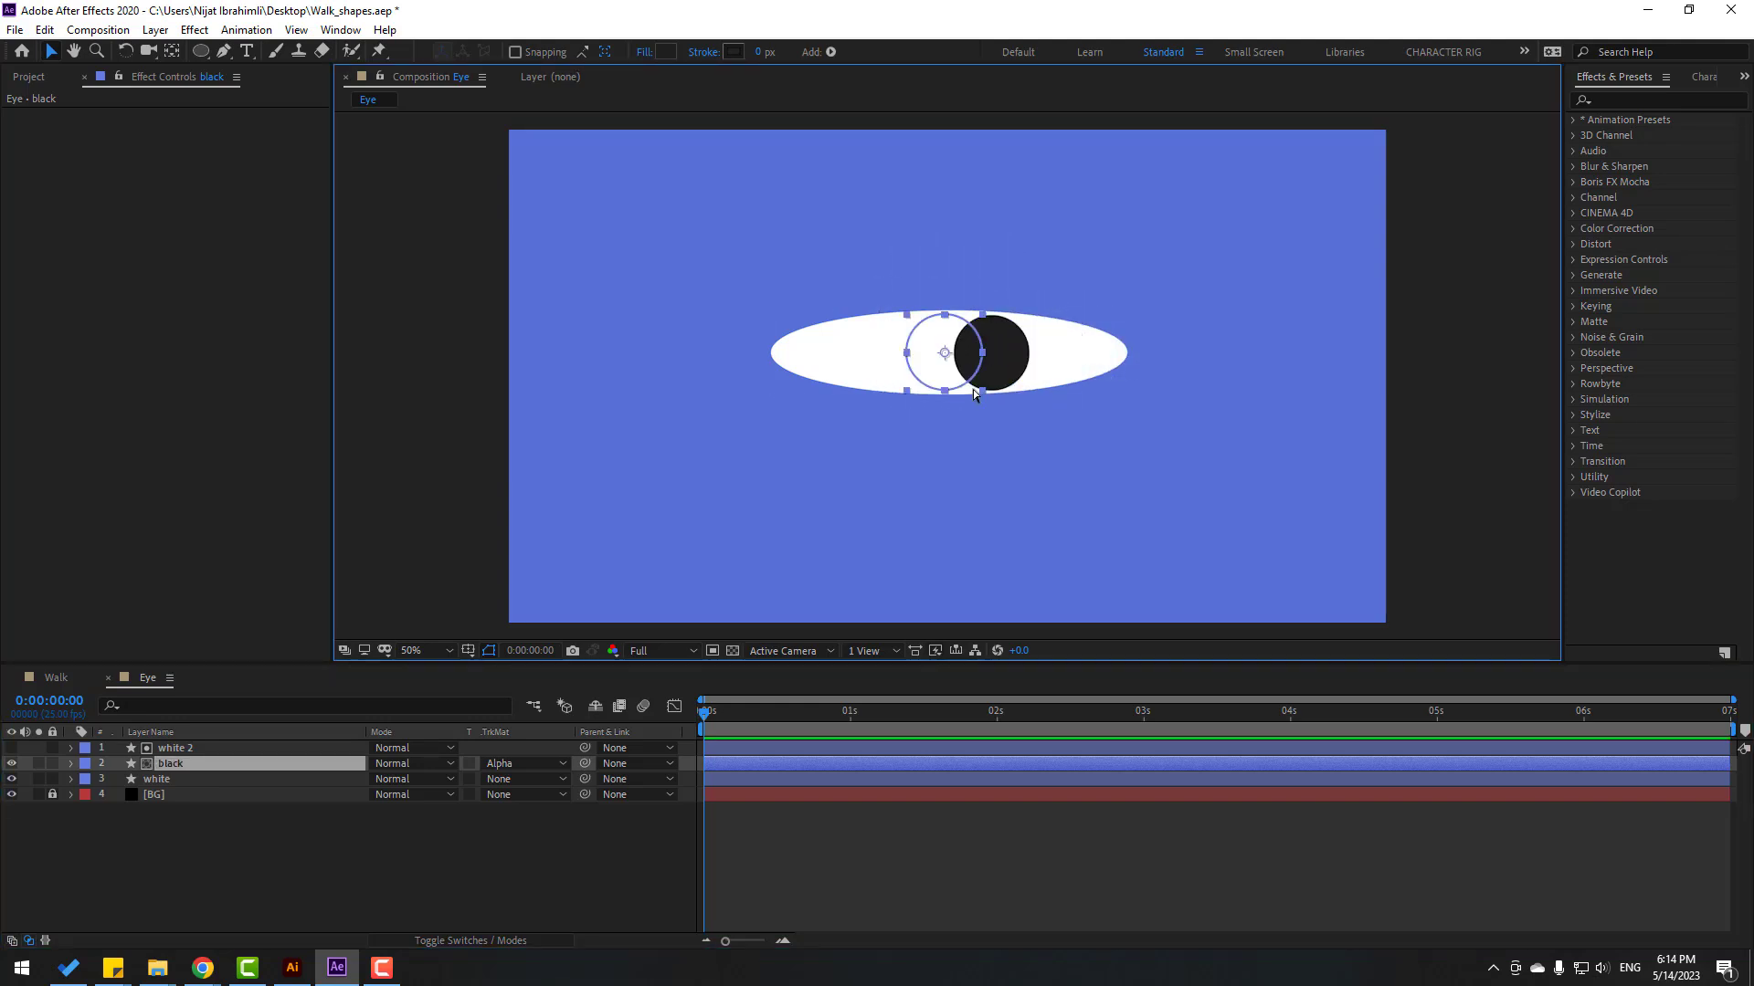
# Step: Parent the white 2 matte layer to the white layer
pyautogui.click(184, 748)
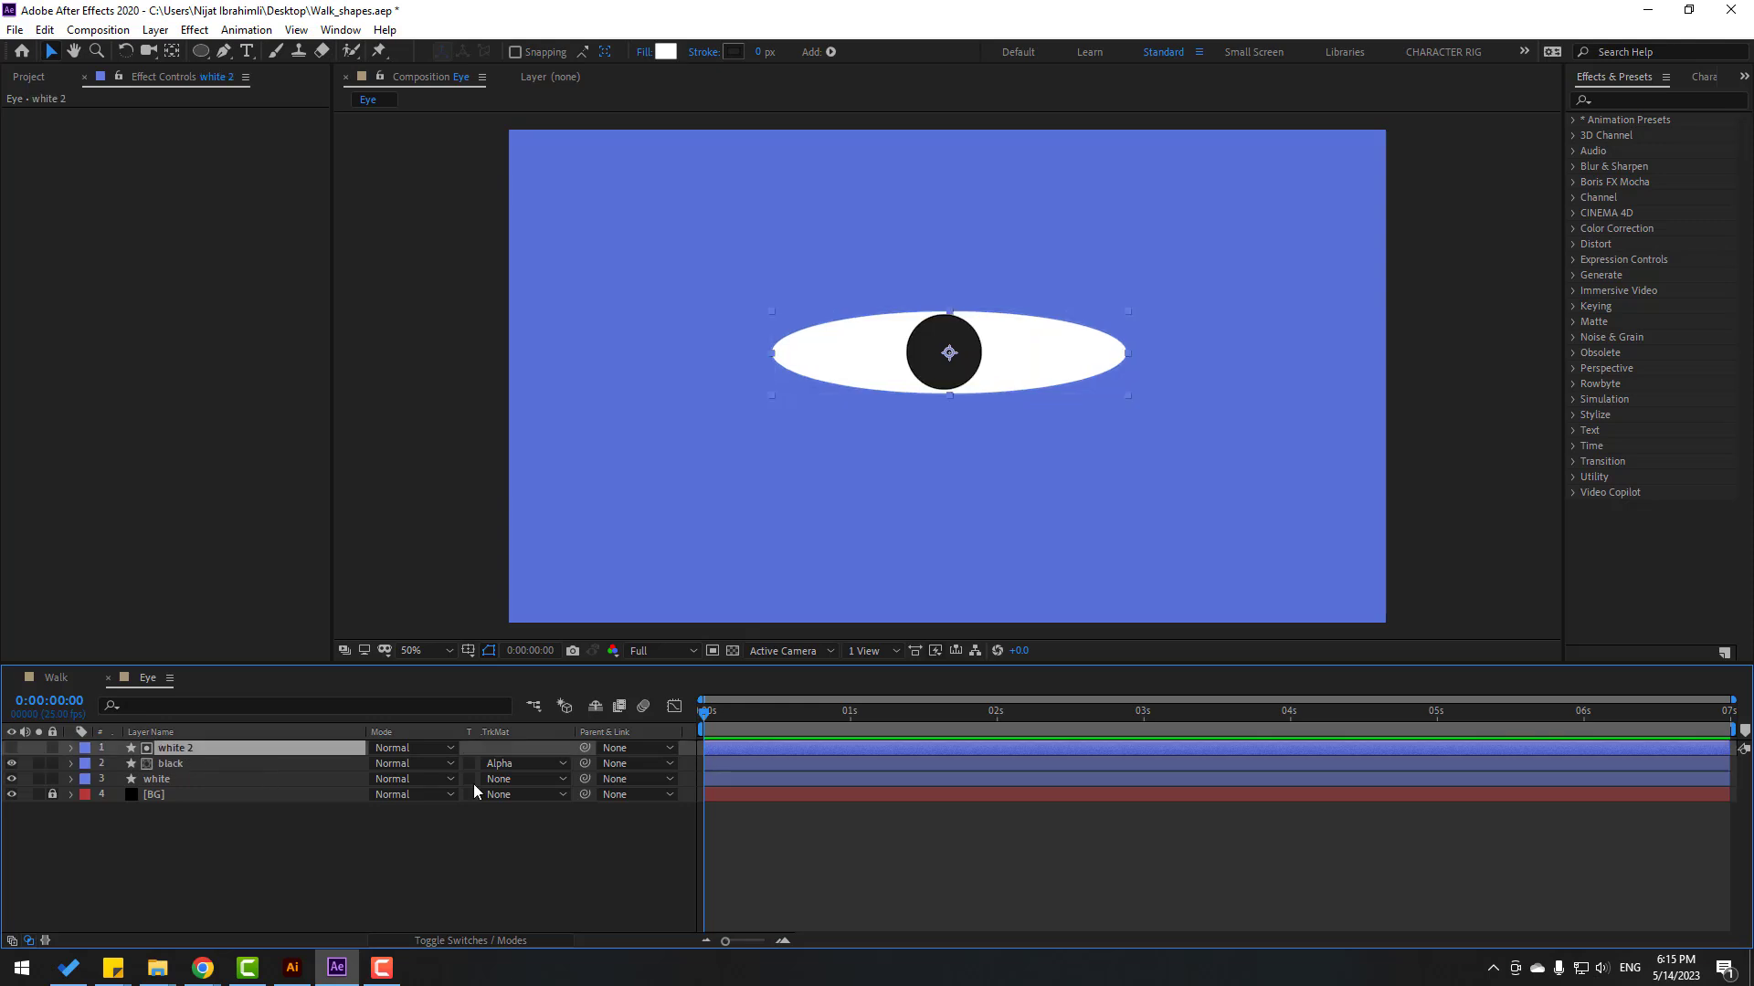
pyautogui.moveTo(461, 752); pyautogui.dragTo(164, 781)
# Step: Unlink the white layer's scale dimensions, undo a trial vertical squash, and set a Scale keyframe at frame 0
pyautogui.click(169, 781)
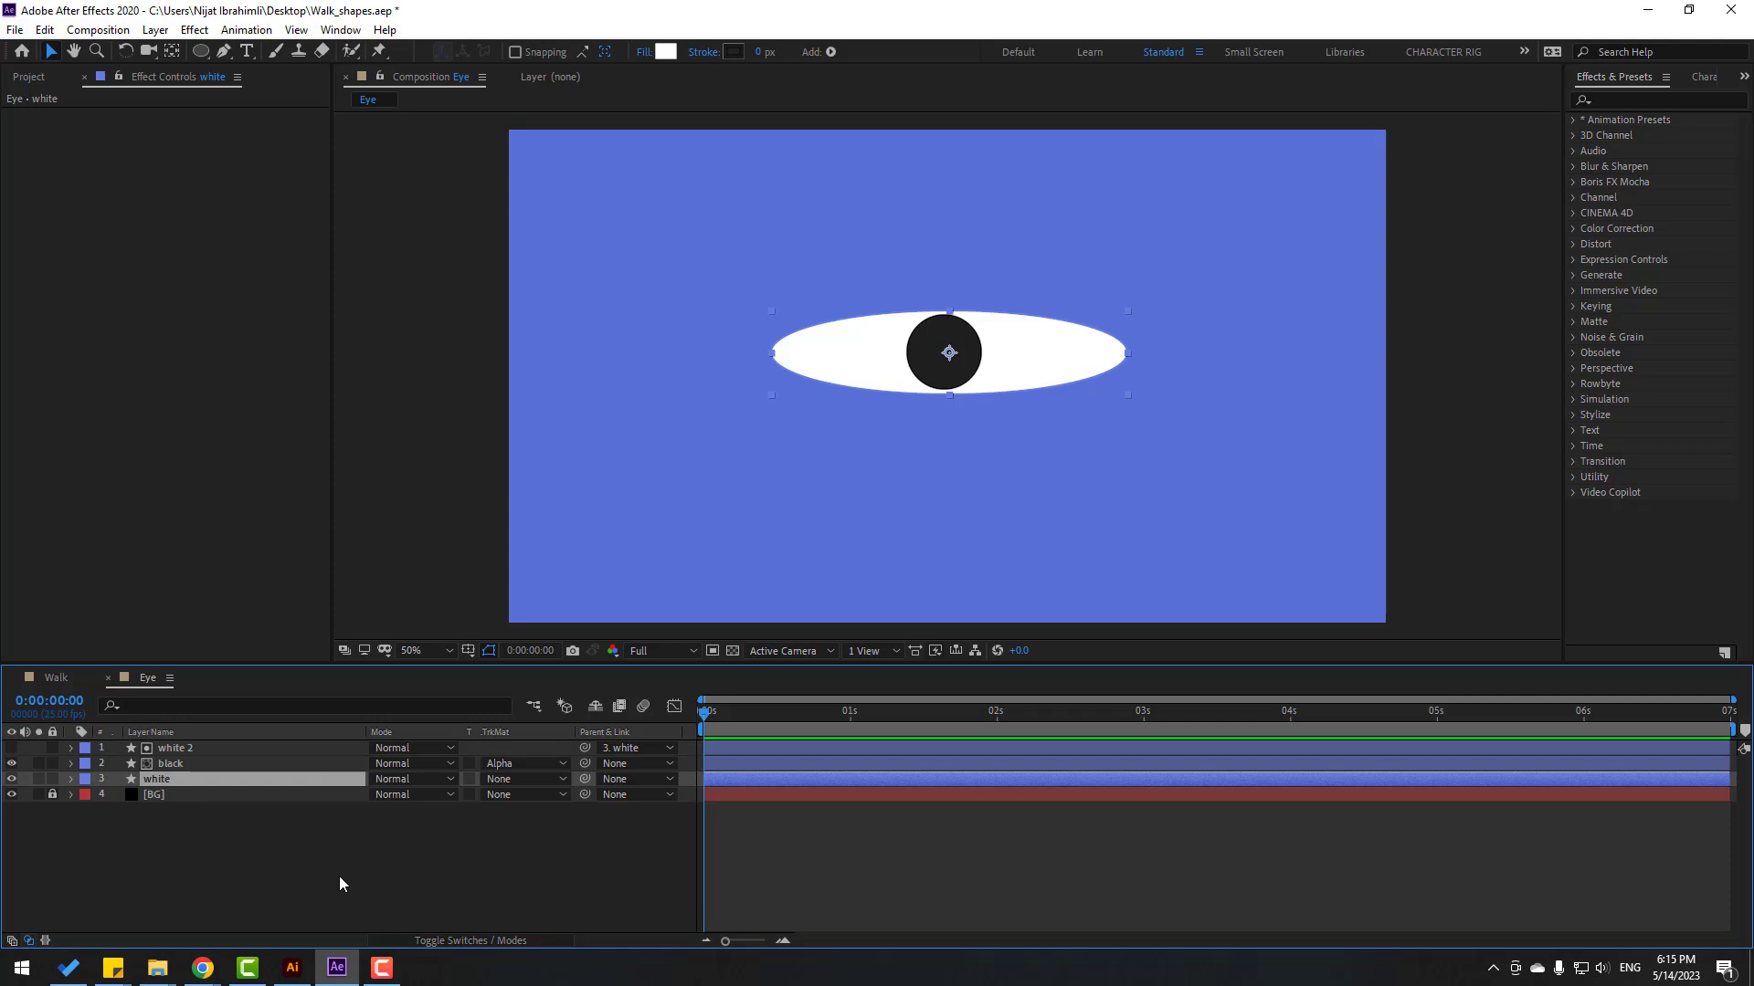
pyautogui.press('s')
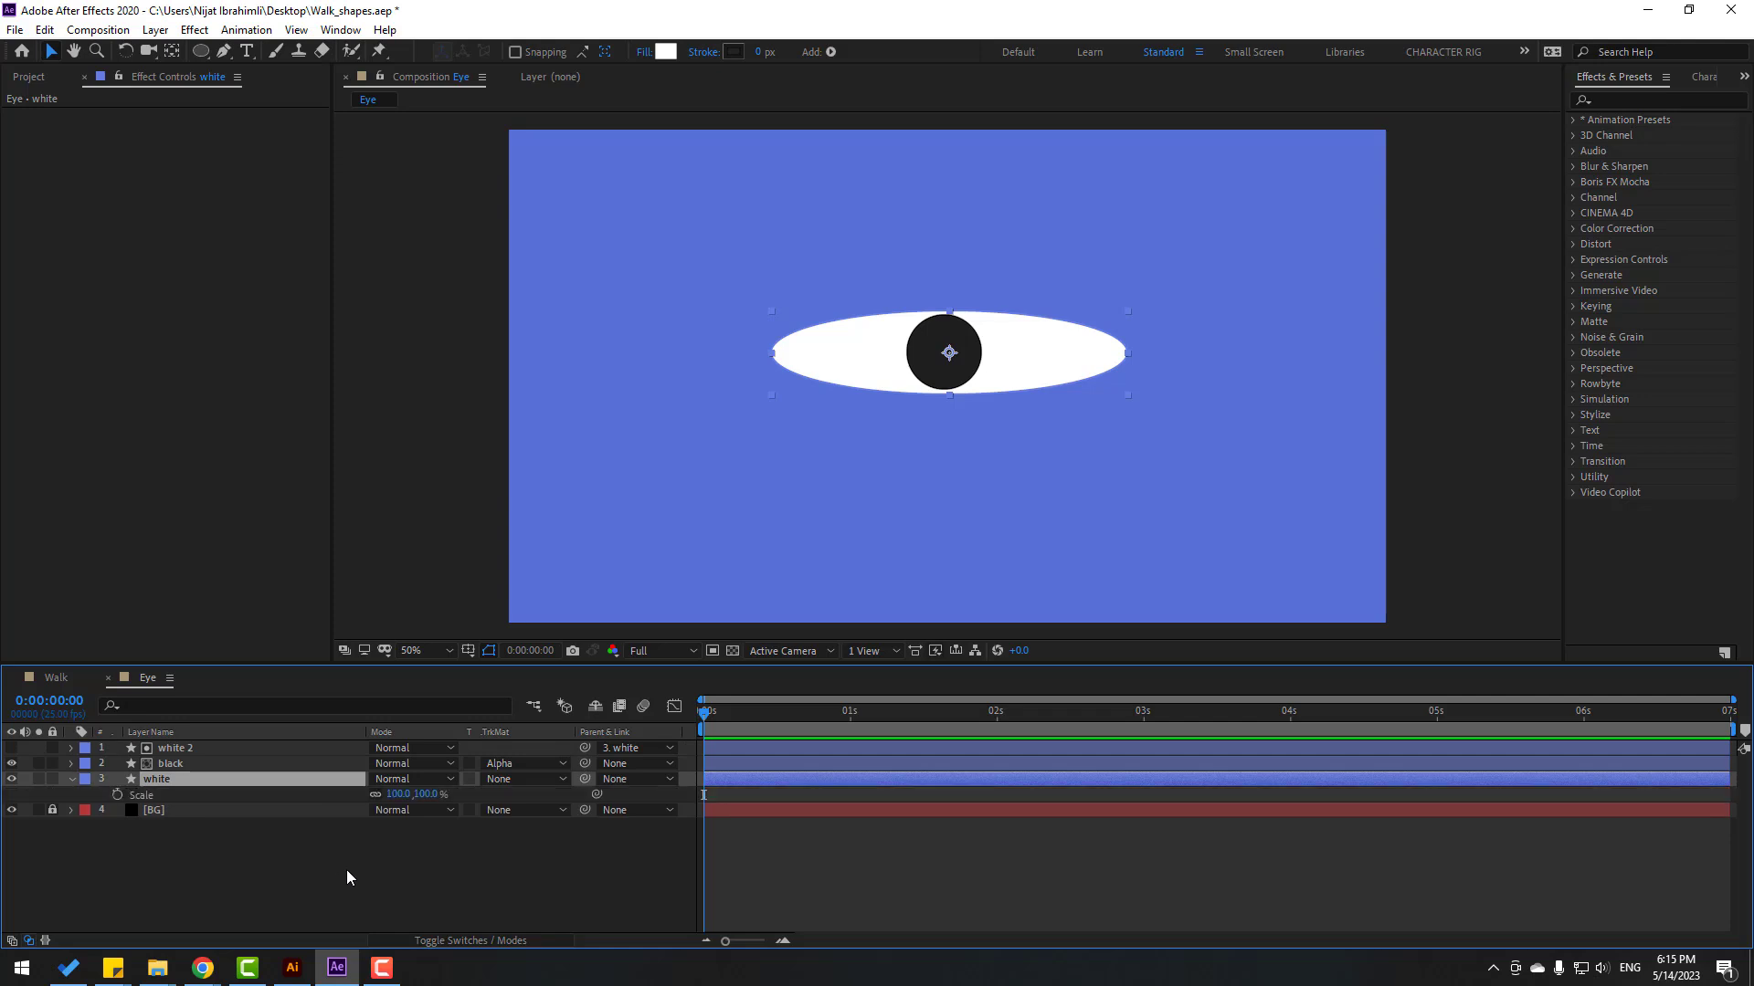
pyautogui.click(375, 795)
pyautogui.moveTo(426, 800); pyautogui.dragTo(323, 844)
pyautogui.hotkey('ctrl', 'z')
pyautogui.click(117, 795)
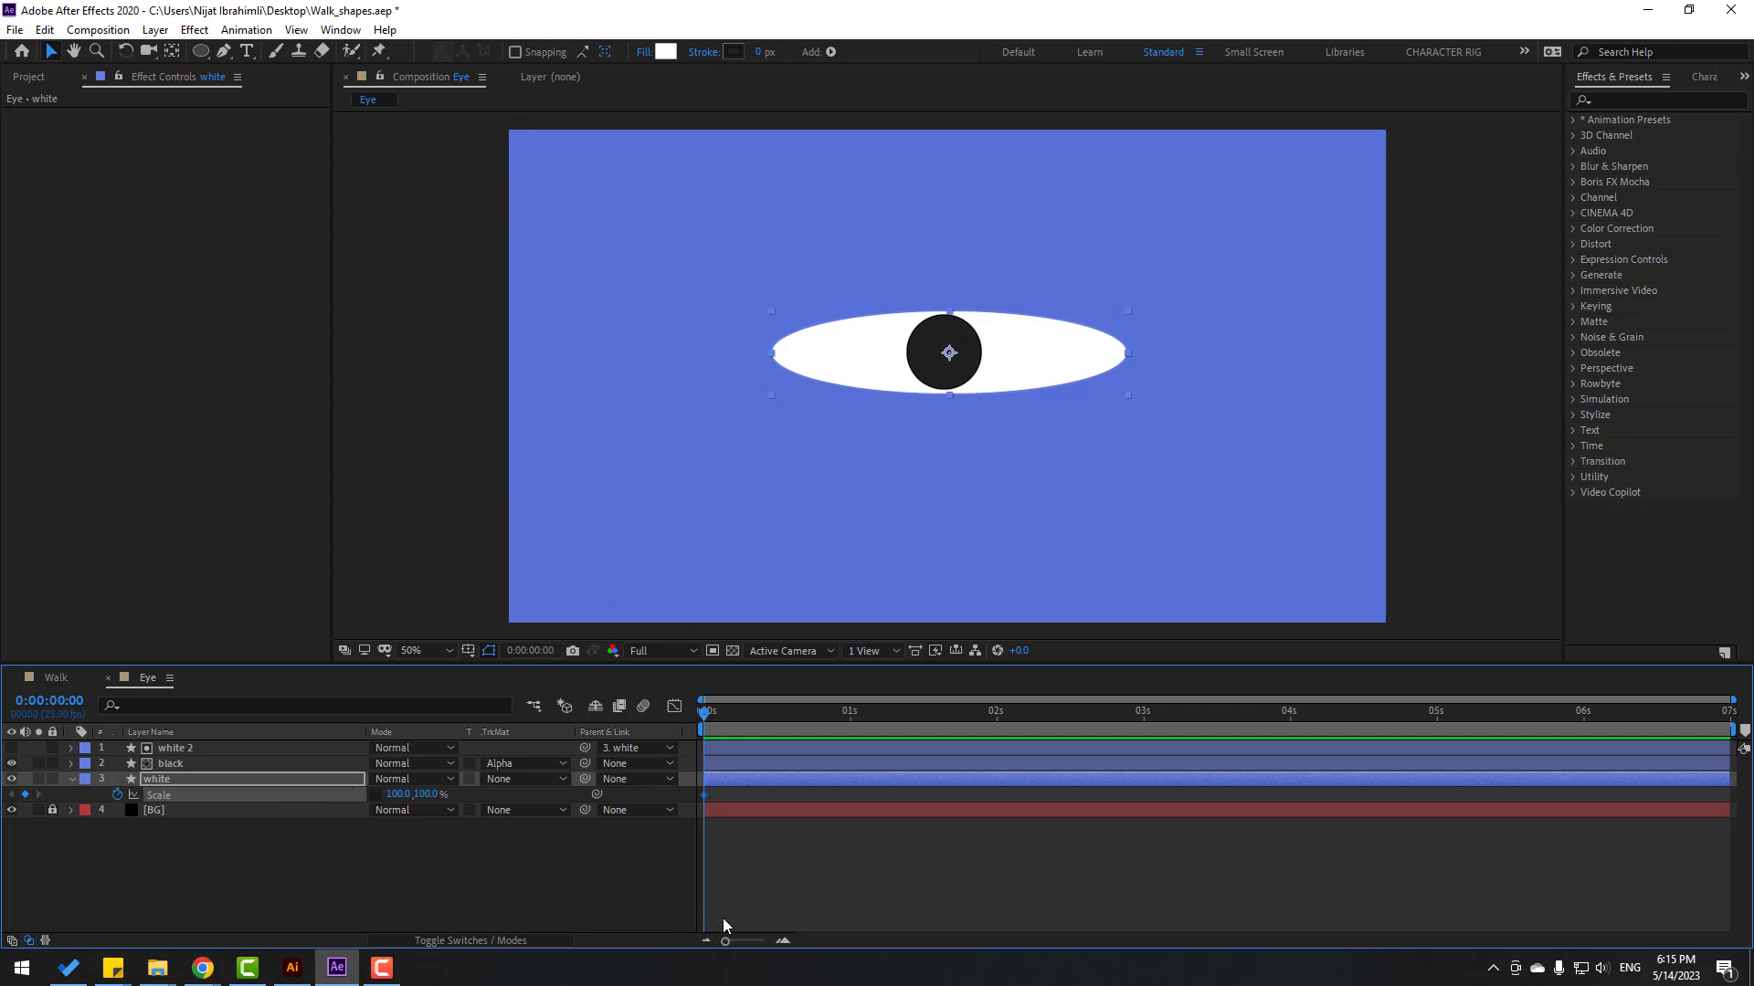
# Step: Close the eye by setting the white layer's vertical scale to 5% at frame 3
pyautogui.press('pagedown')
pyautogui.press('pagedown')
pyautogui.press('pagedown')
pyautogui.write('5')
pyautogui.press('Return')
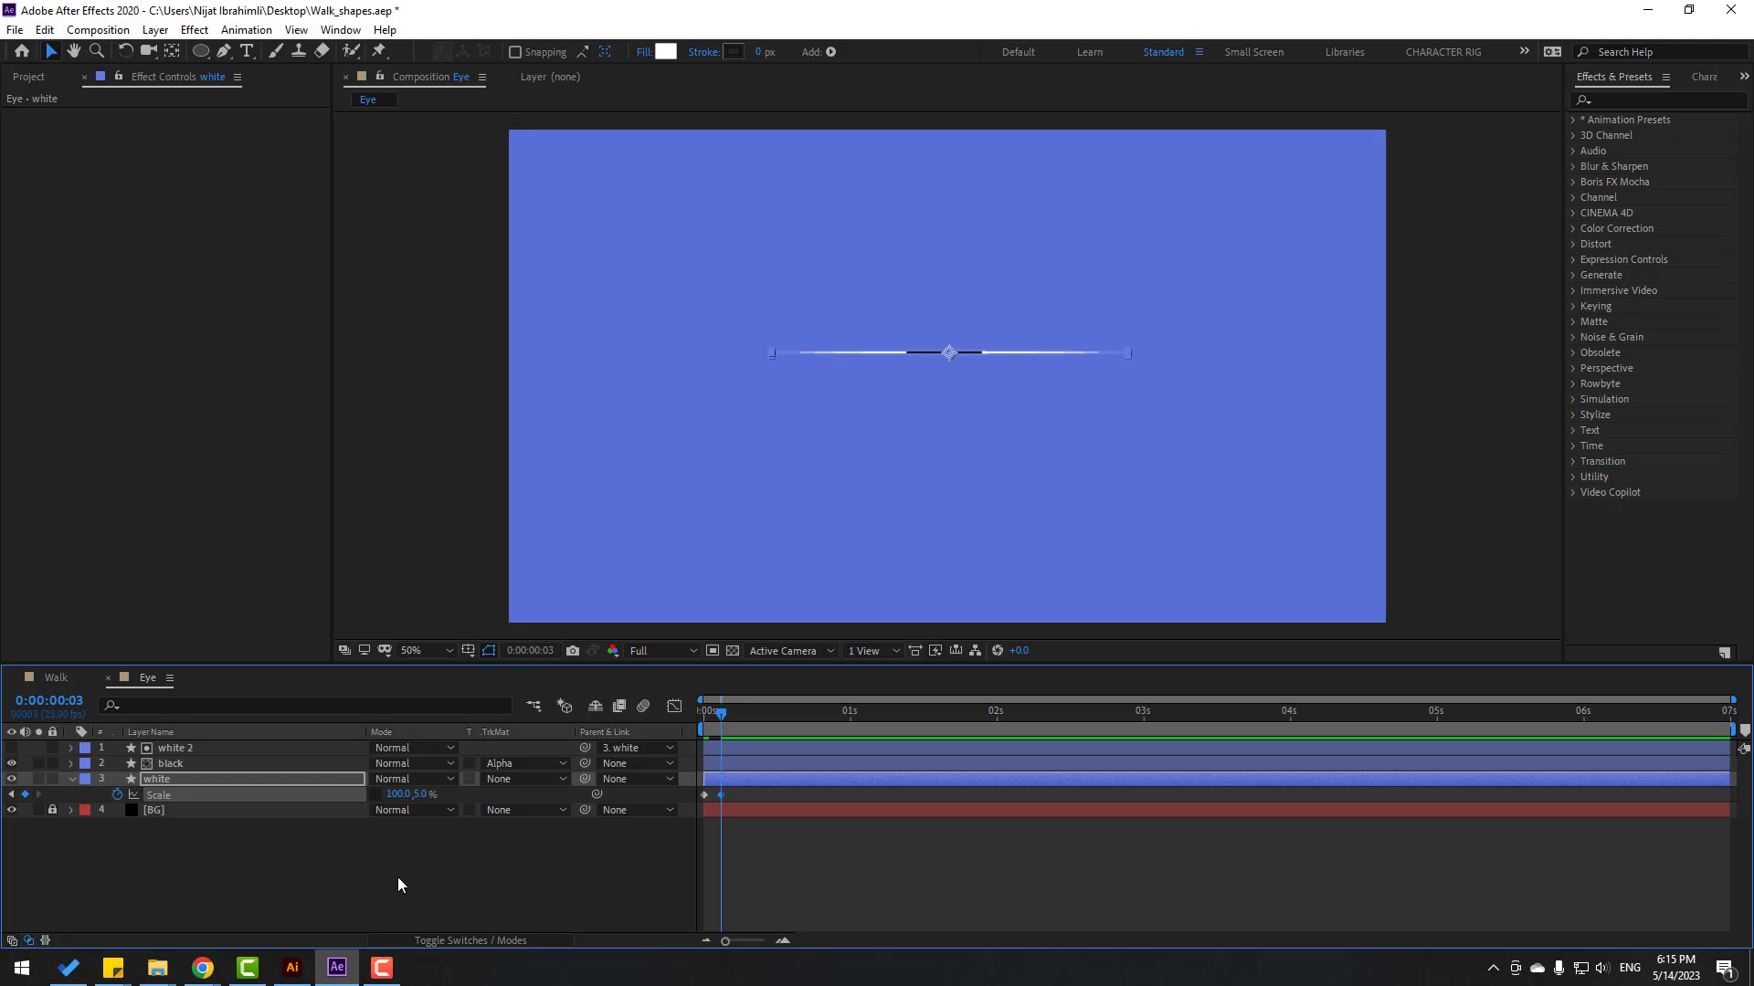
# Step: Reopen the eye by setting the white layer's vertical scale to 100% at frame 6
pyautogui.press('pagedown')
pyautogui.press('pagedown')
pyautogui.press('pagedown')
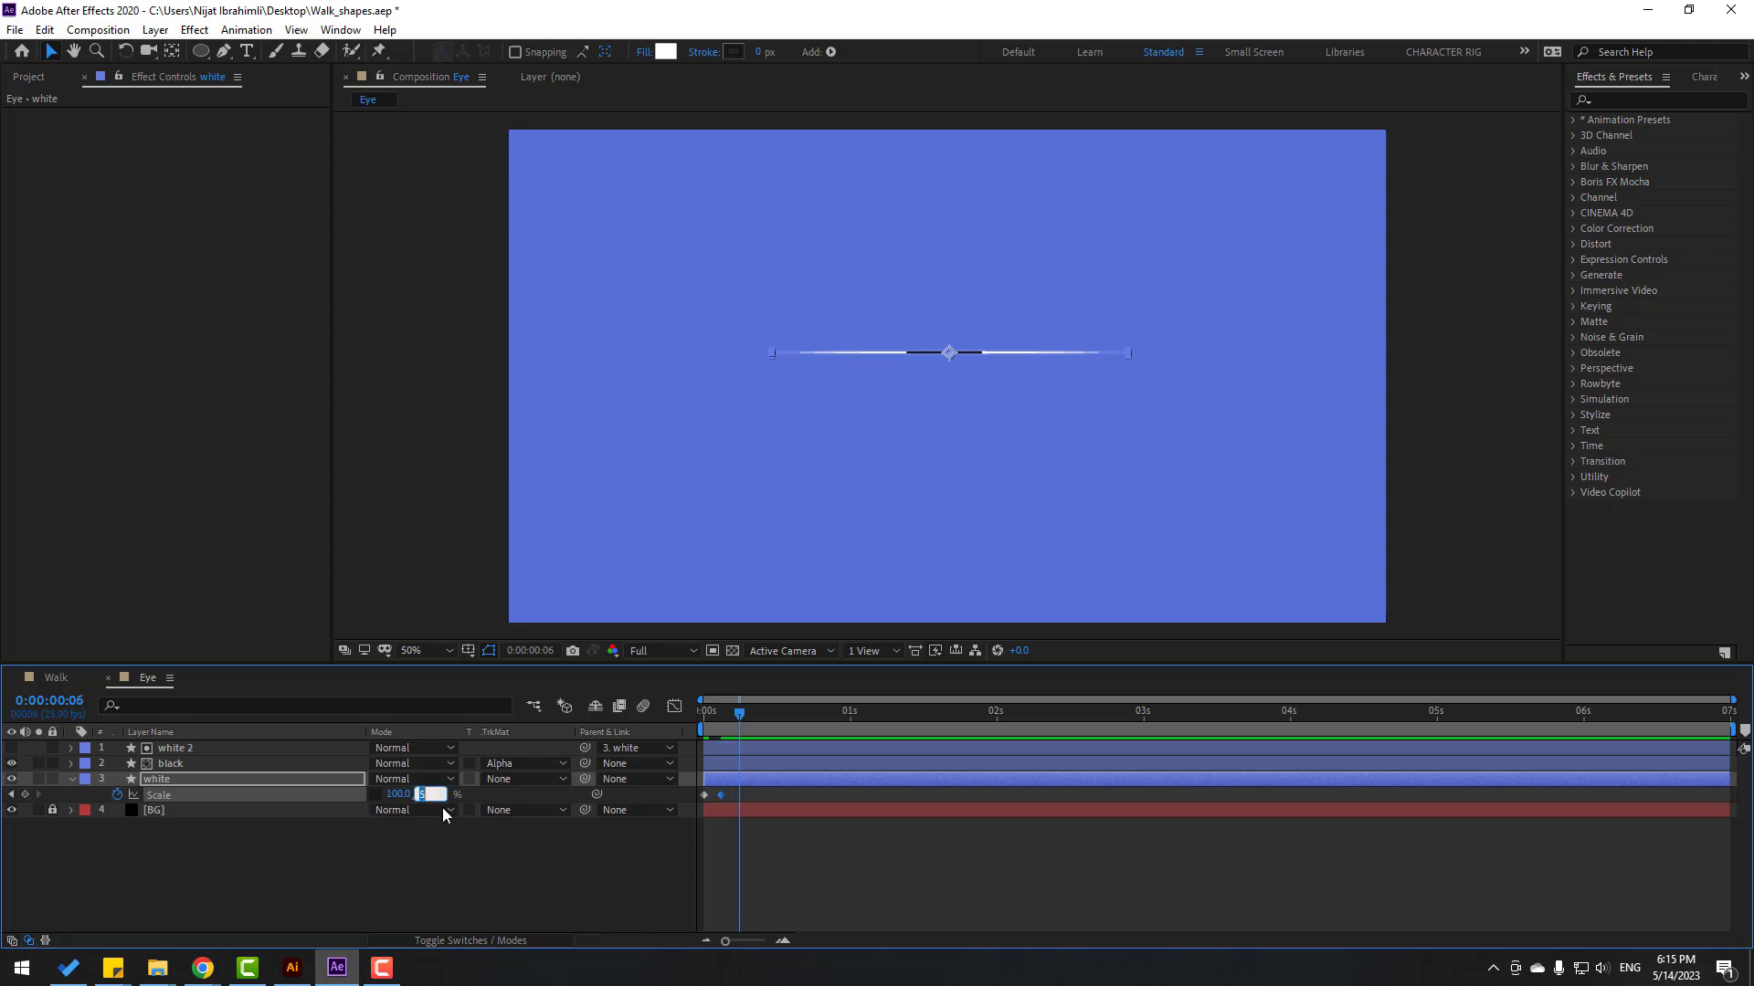
pyautogui.write('100')
pyautogui.press('Return')
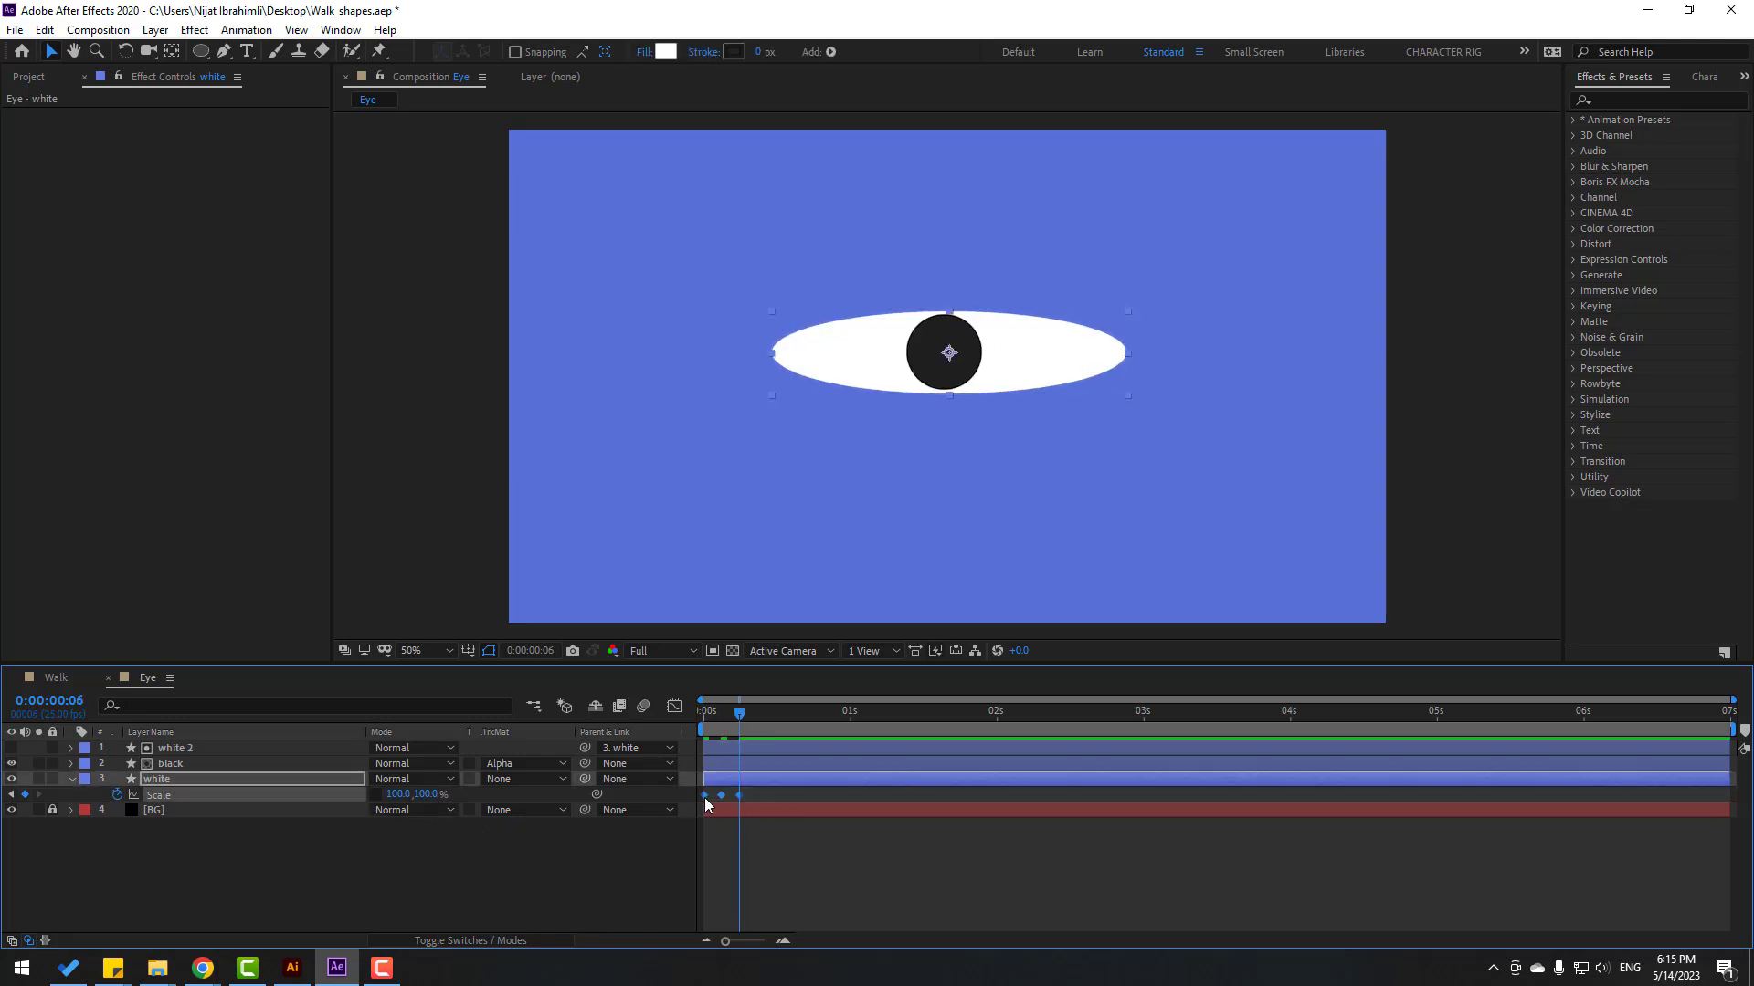
# Step: Apply Easy Ease to the white layer's three Scale keyframes and preview the blink
pyautogui.rightClick(705, 795)
pyautogui.moveTo(815, 783)
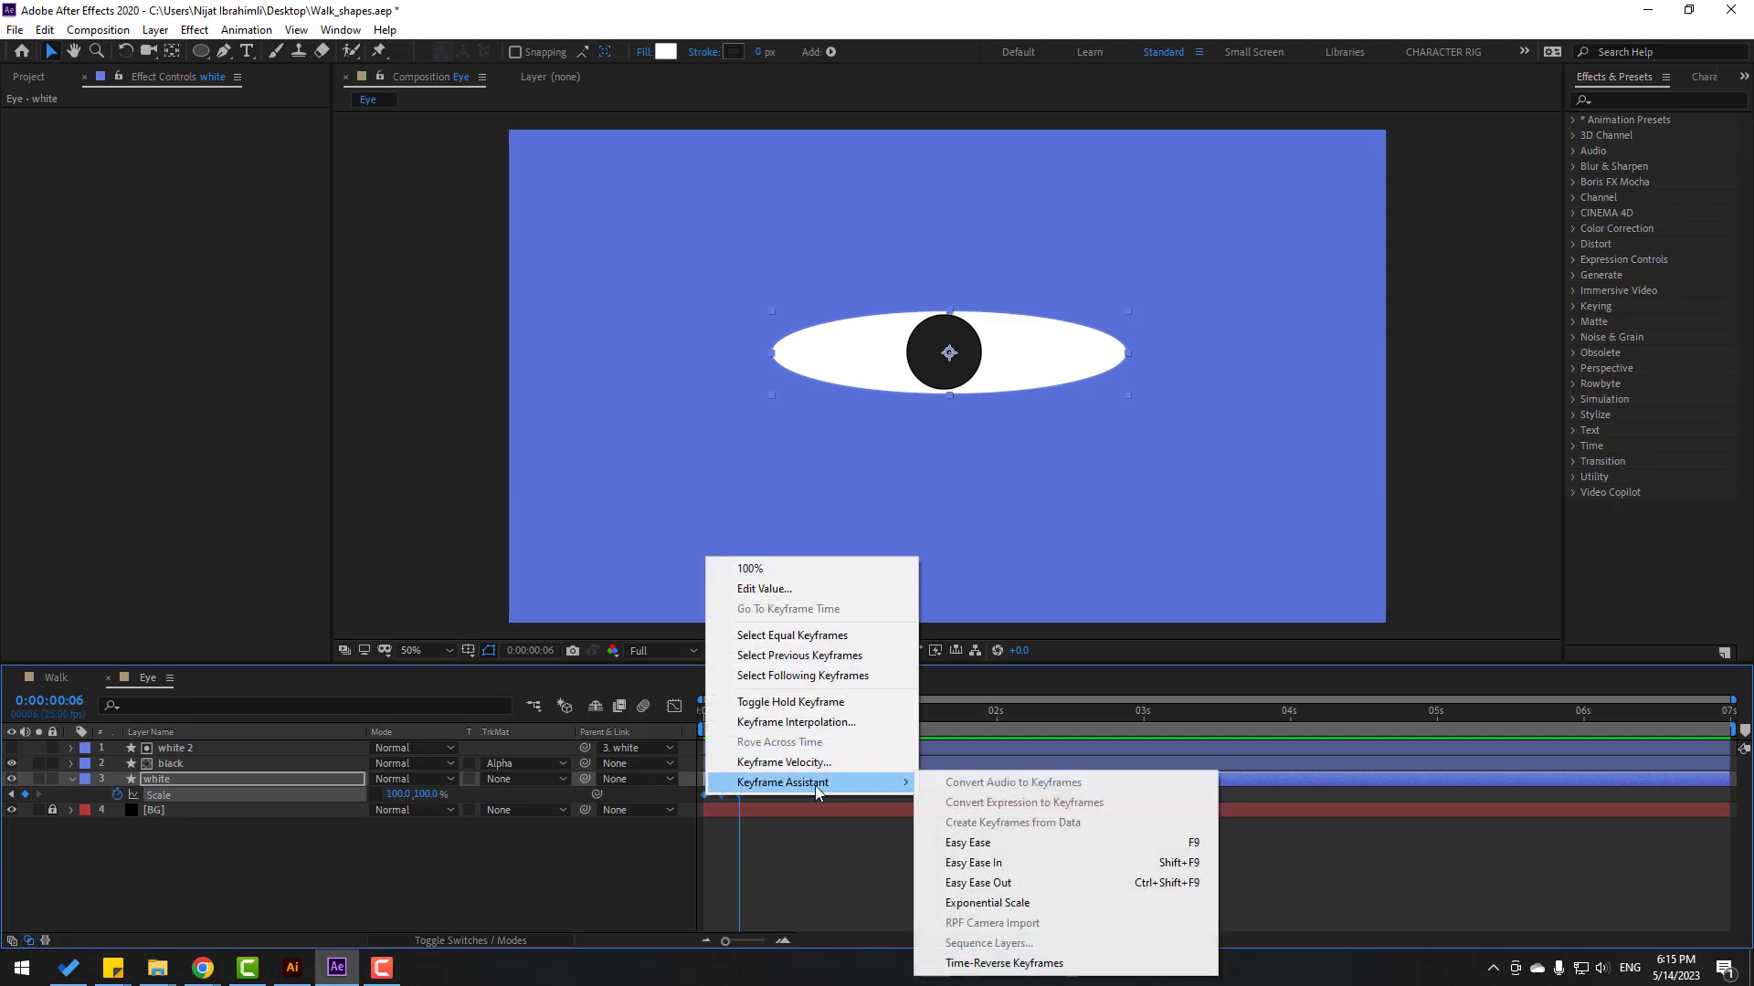
pyautogui.click(1158, 846)
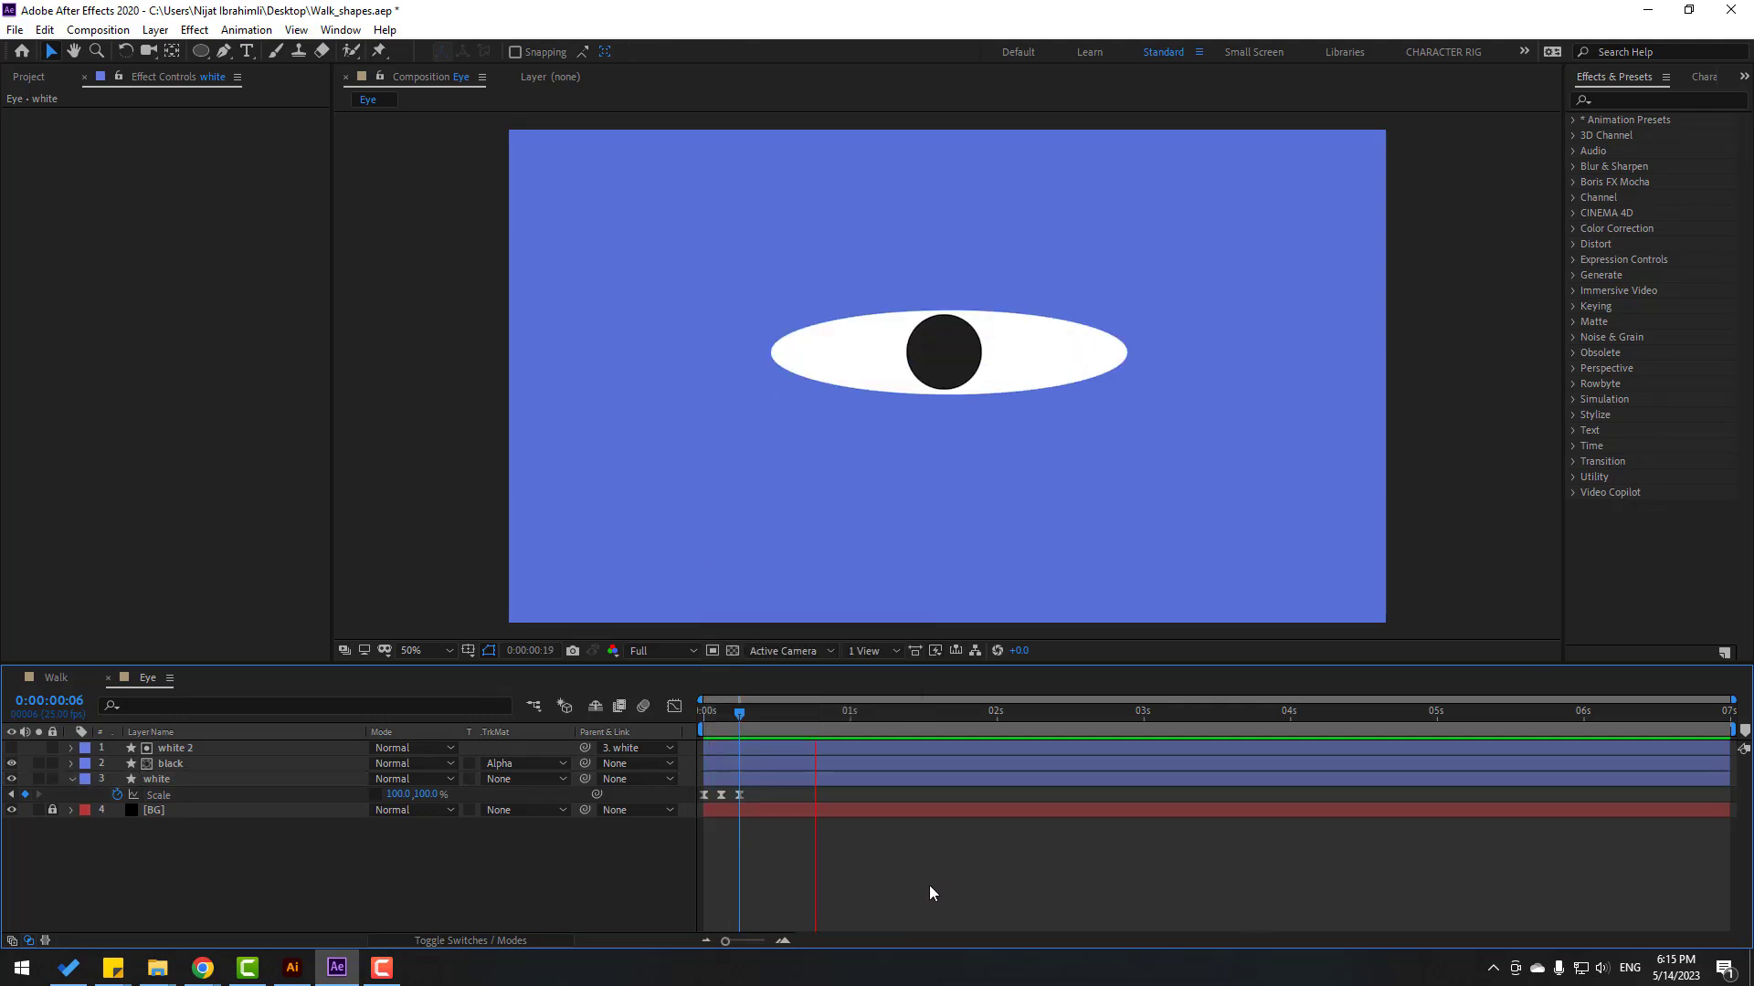
# Step: Copy the three blink keyframes and paste them at about 1 second, just after 2 seconds, and at 0:00:03:21
pyautogui.moveTo(755, 791); pyautogui.dragTo(690, 809)
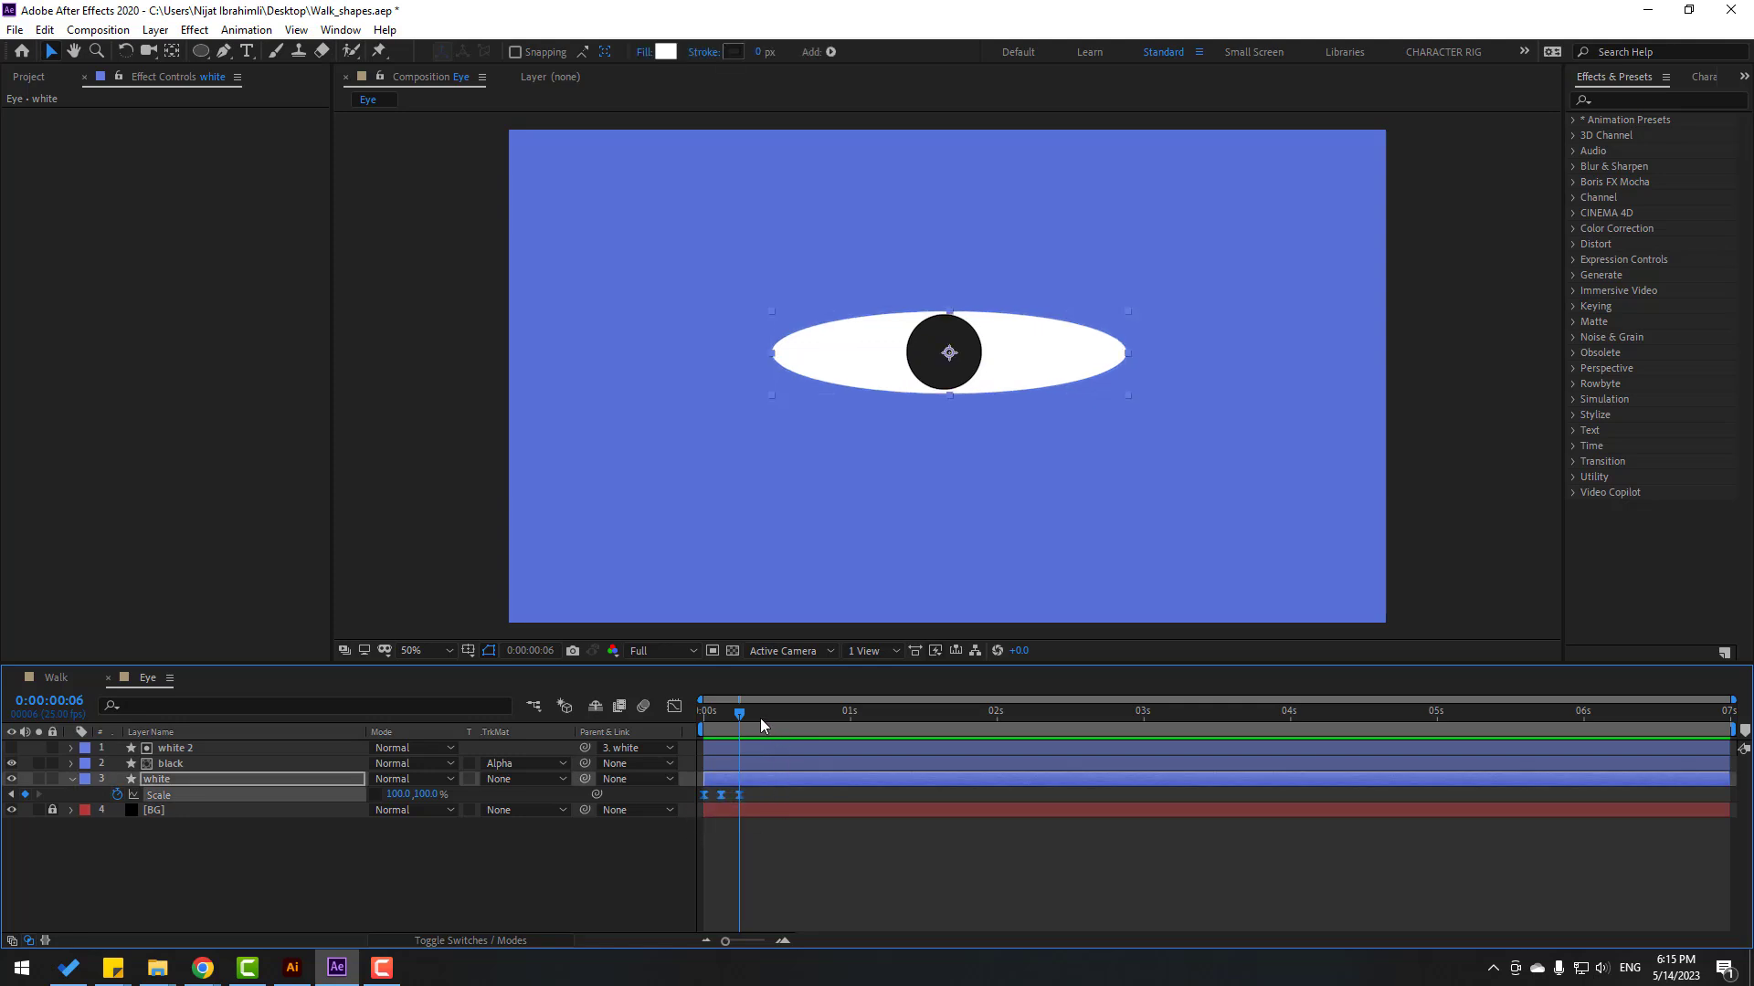
pyautogui.moveTo(772, 717); pyautogui.dragTo(860, 719)
pyautogui.hotkey('ctrl', 'v')
pyautogui.moveTo(977, 711); pyautogui.dragTo(1032, 712)
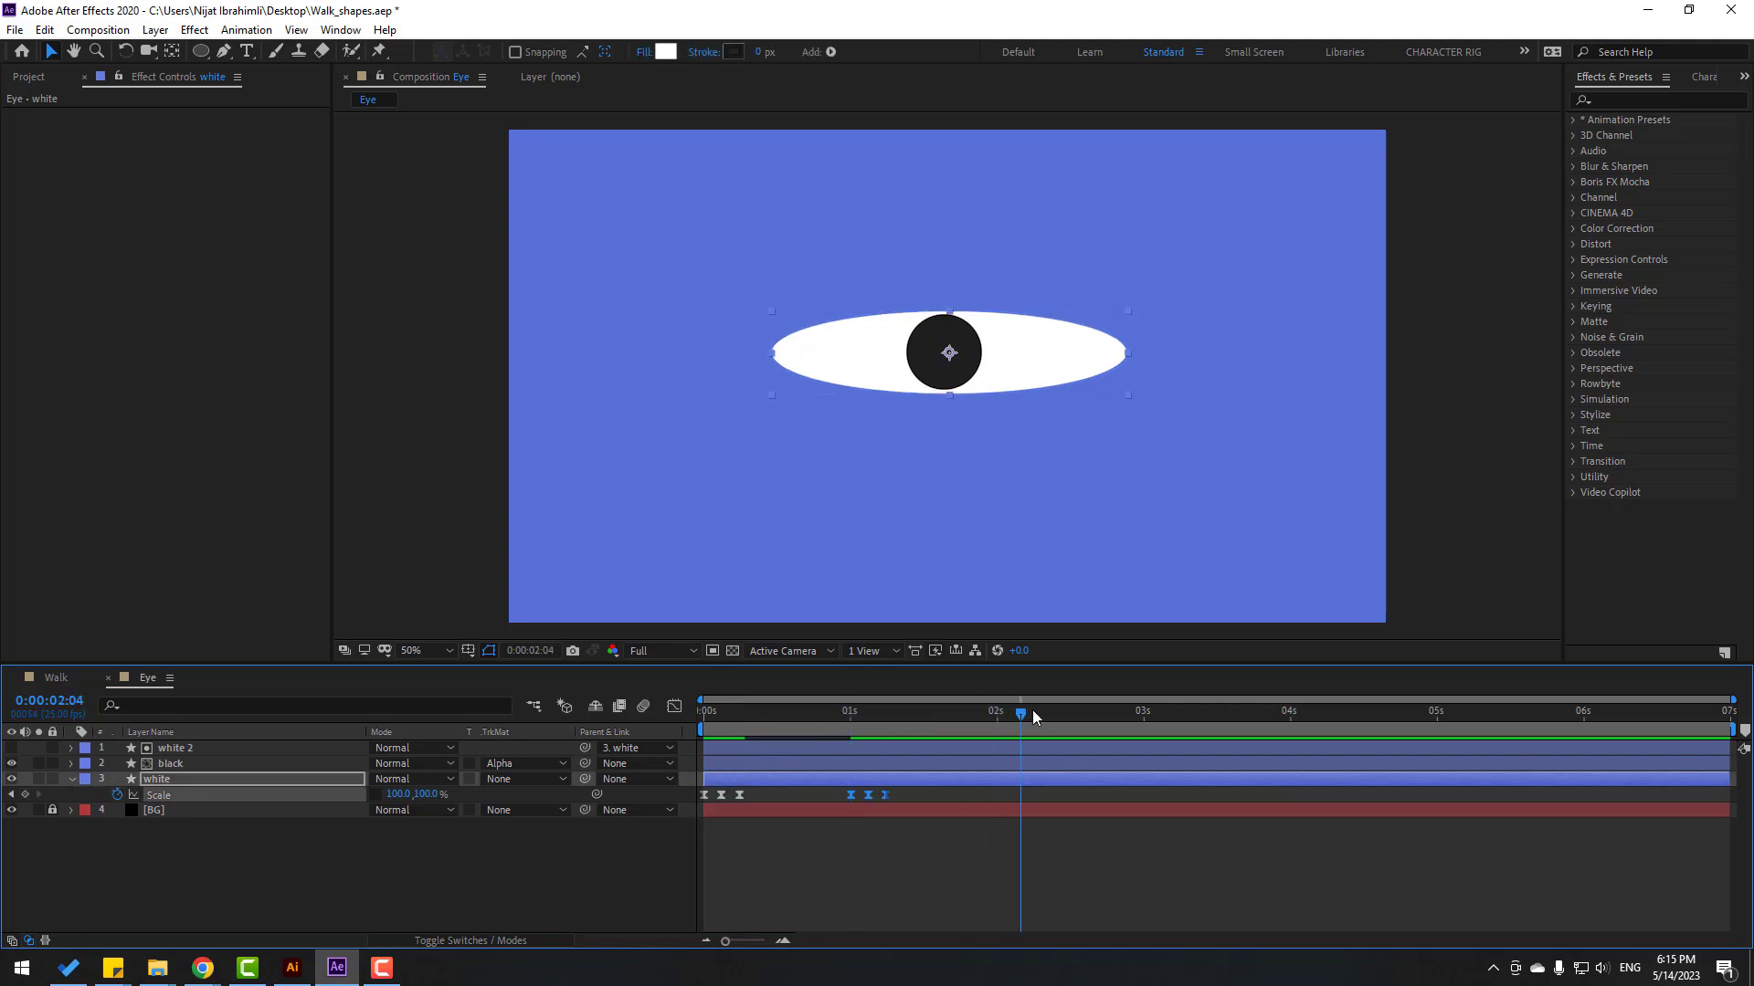
pyautogui.hotkey('ctrl', 'v')
pyautogui.moveTo(1221, 711); pyautogui.dragTo(1267, 710)
pyautogui.hotkey('ctrl', 'v')
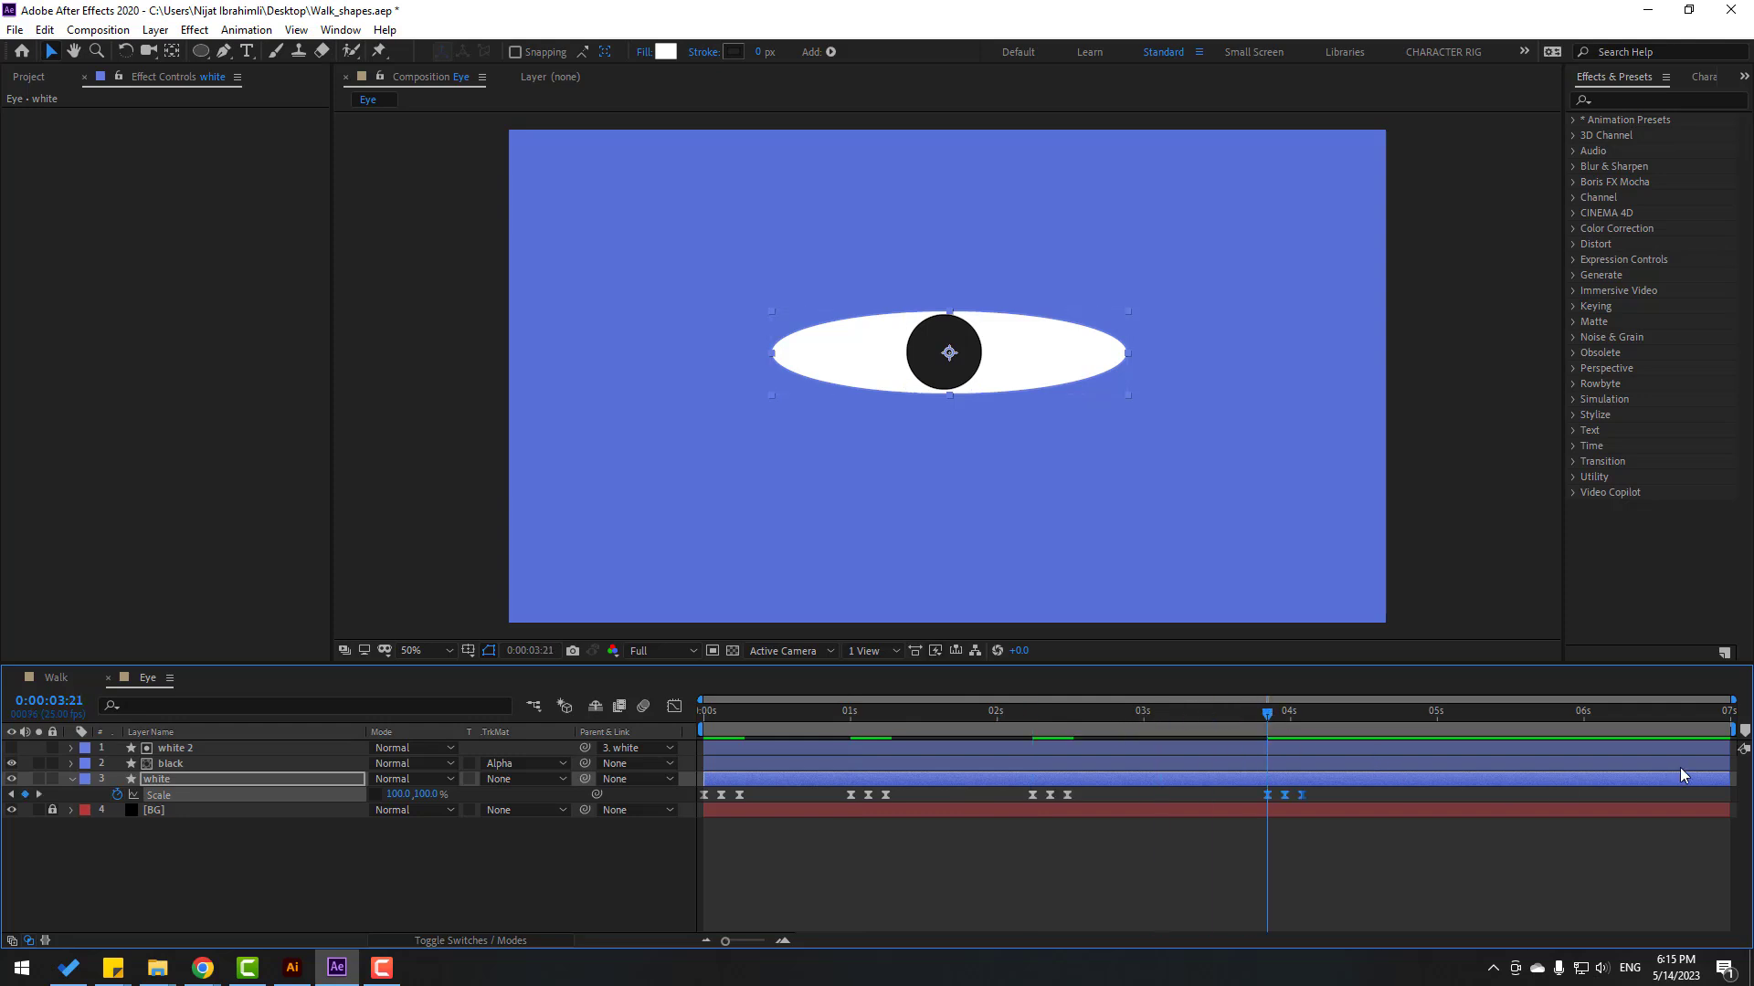
# Step: End the work area just past 4 seconds, shift the first two blink keyframe groups slightly later, and preview the blinks
pyautogui.moveTo(1734, 730); pyautogui.dragTo(1328, 730)
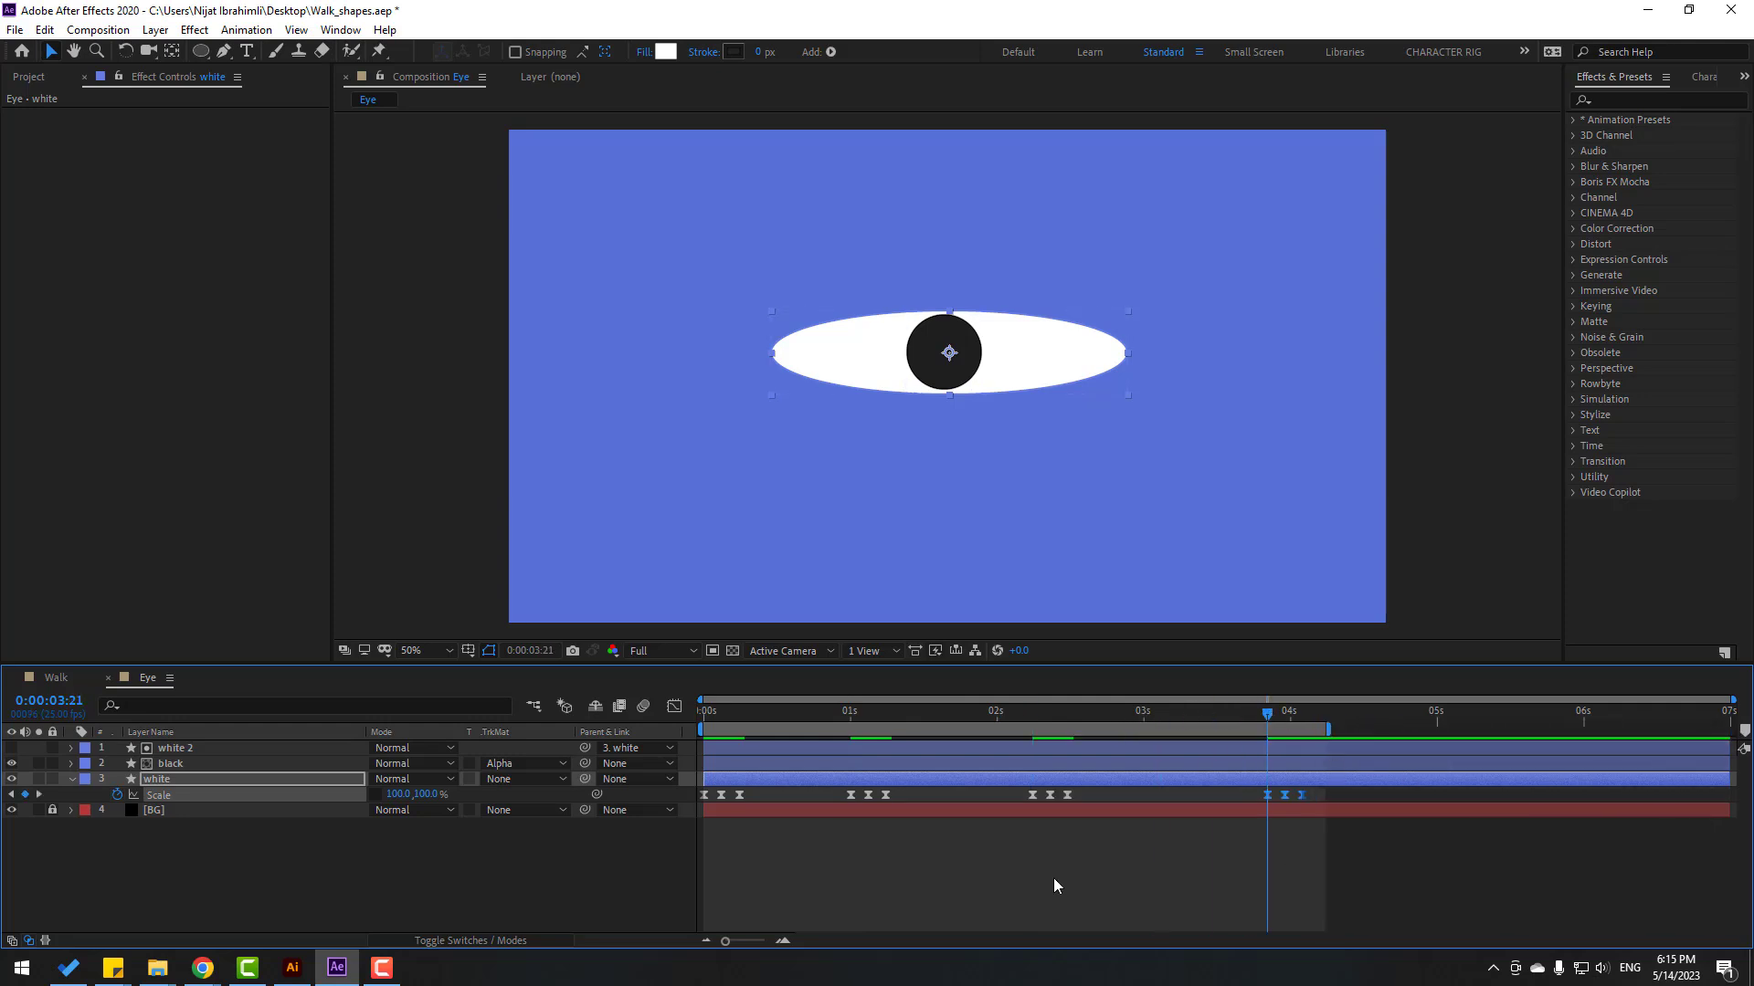
pyautogui.press('space')
pyautogui.moveTo(769, 794)
pyautogui.mouseDown()
pyautogui.moveTo(724, 806)
pyautogui.moveTo(758, 796)
pyautogui.mouseUp()
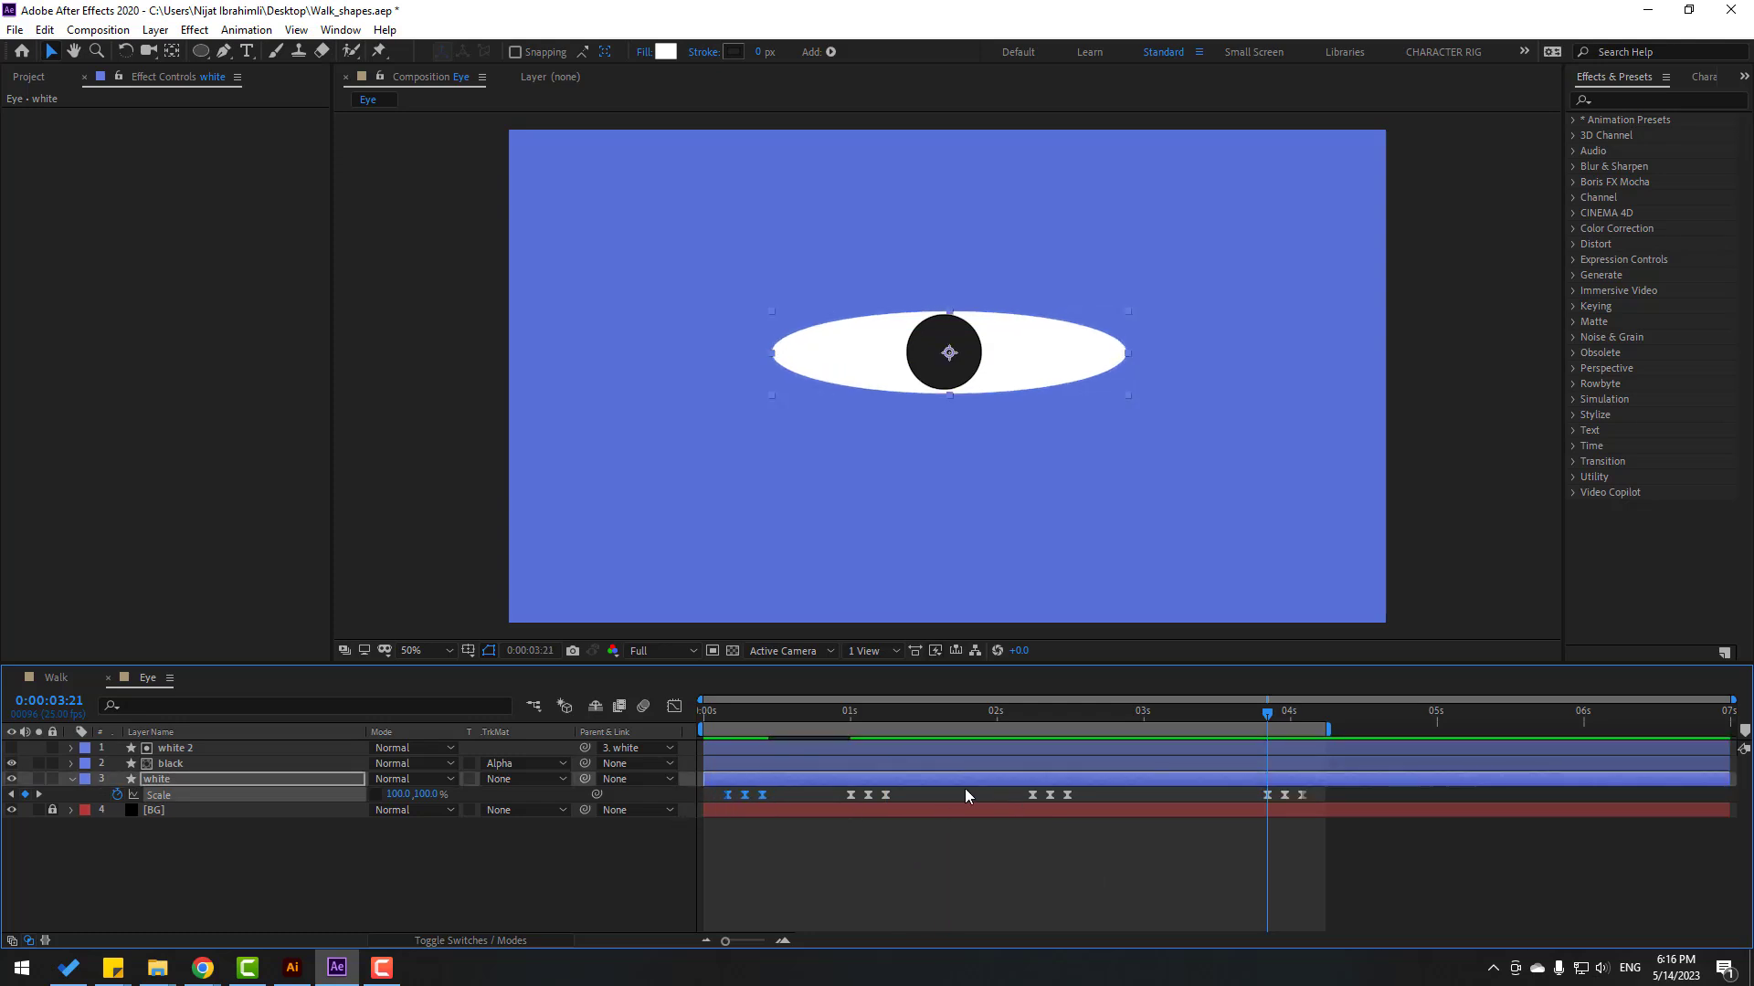
pyautogui.moveTo(940, 790); pyautogui.dragTo(902, 797)
pyautogui.press('space')
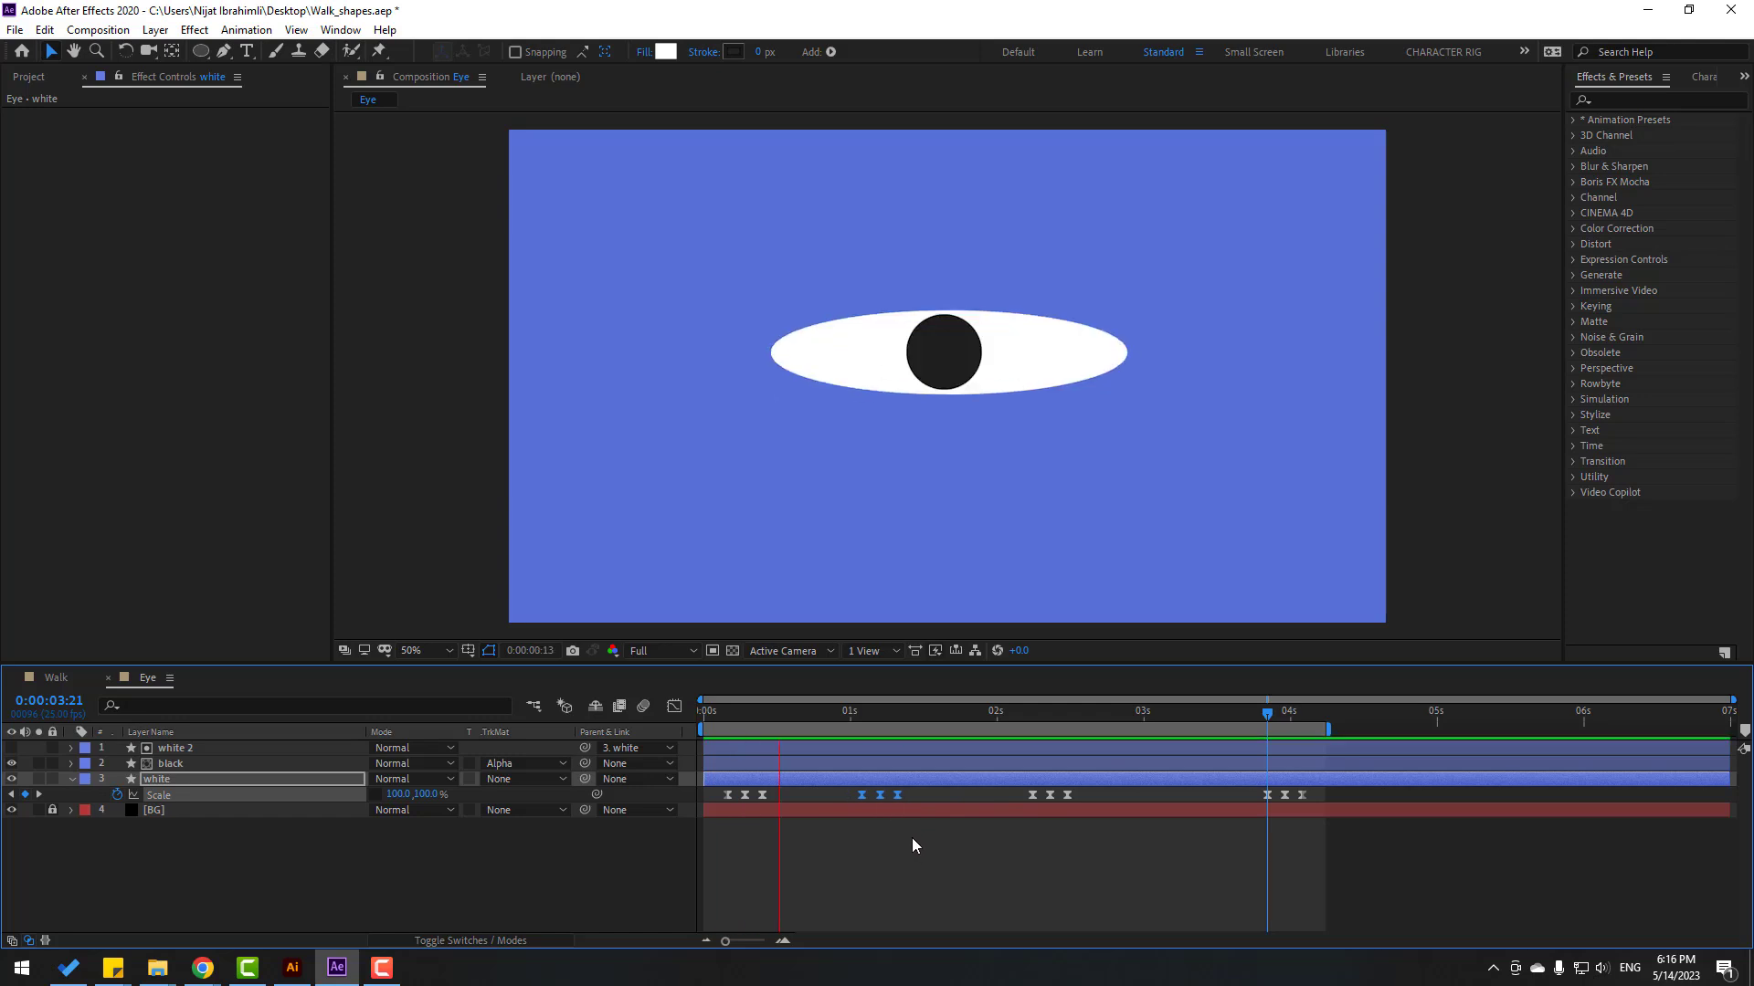
# Step: Enlarge the black pupil layer to 134% scale and preview the result
pyautogui.click(846, 714)
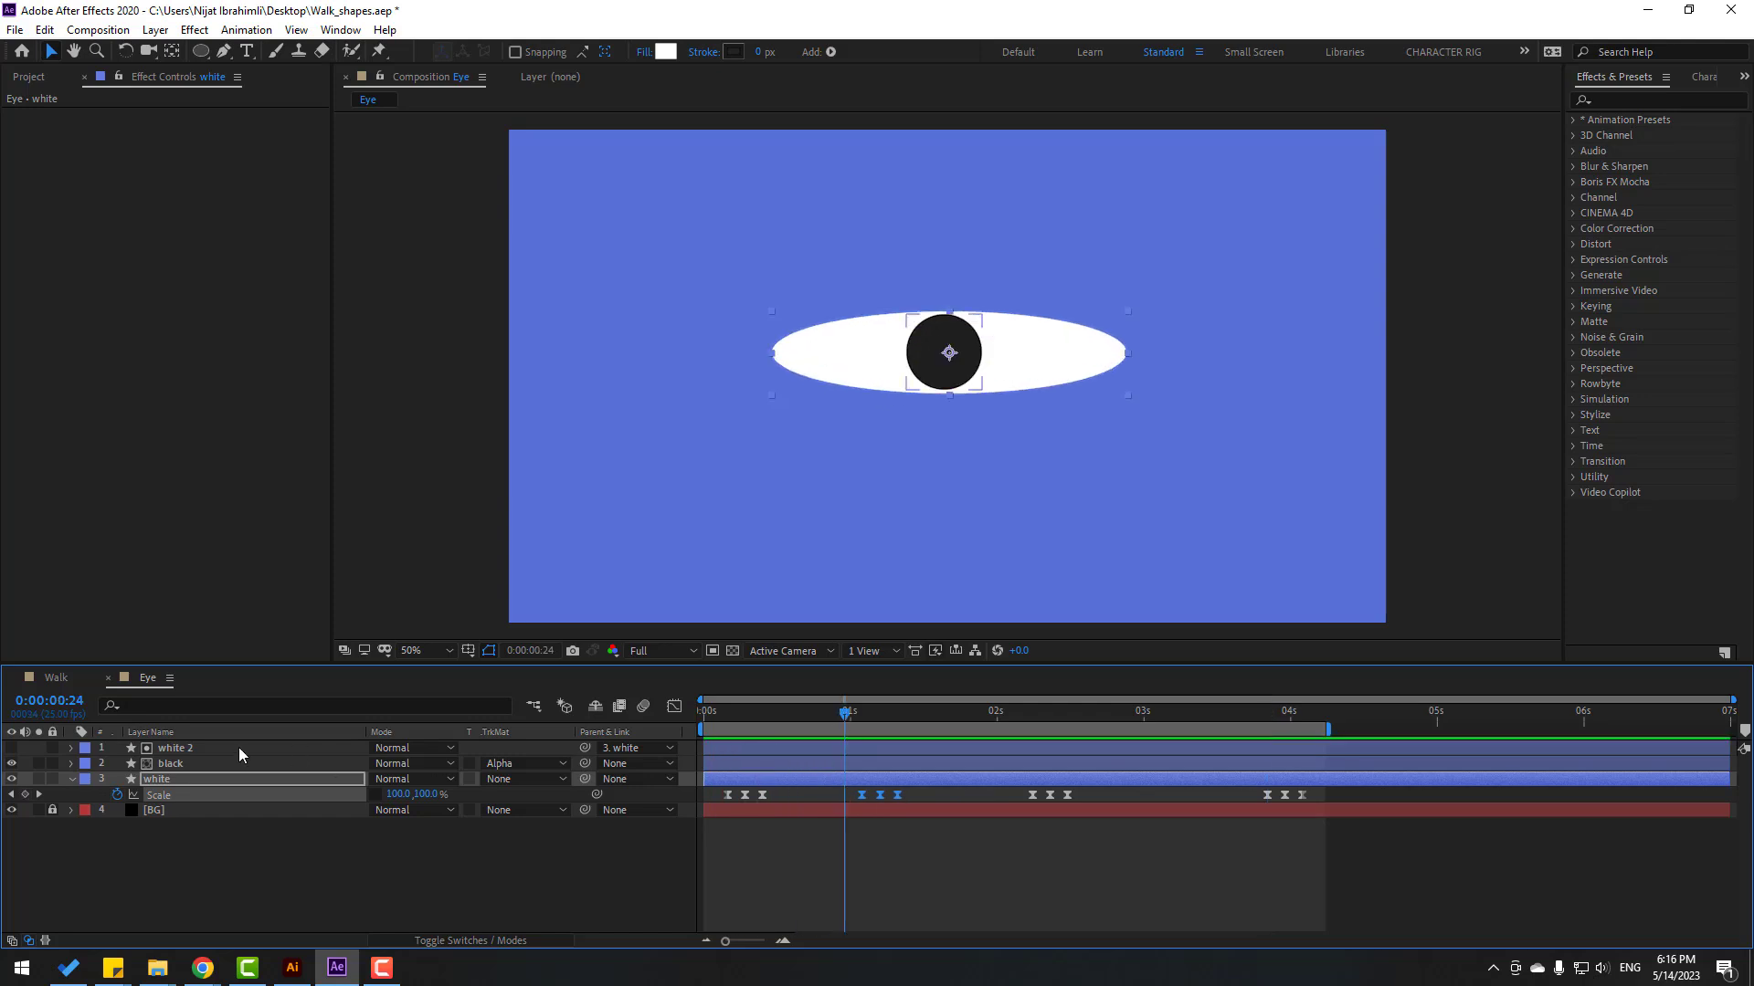
pyautogui.click(179, 763)
pyautogui.press('s')
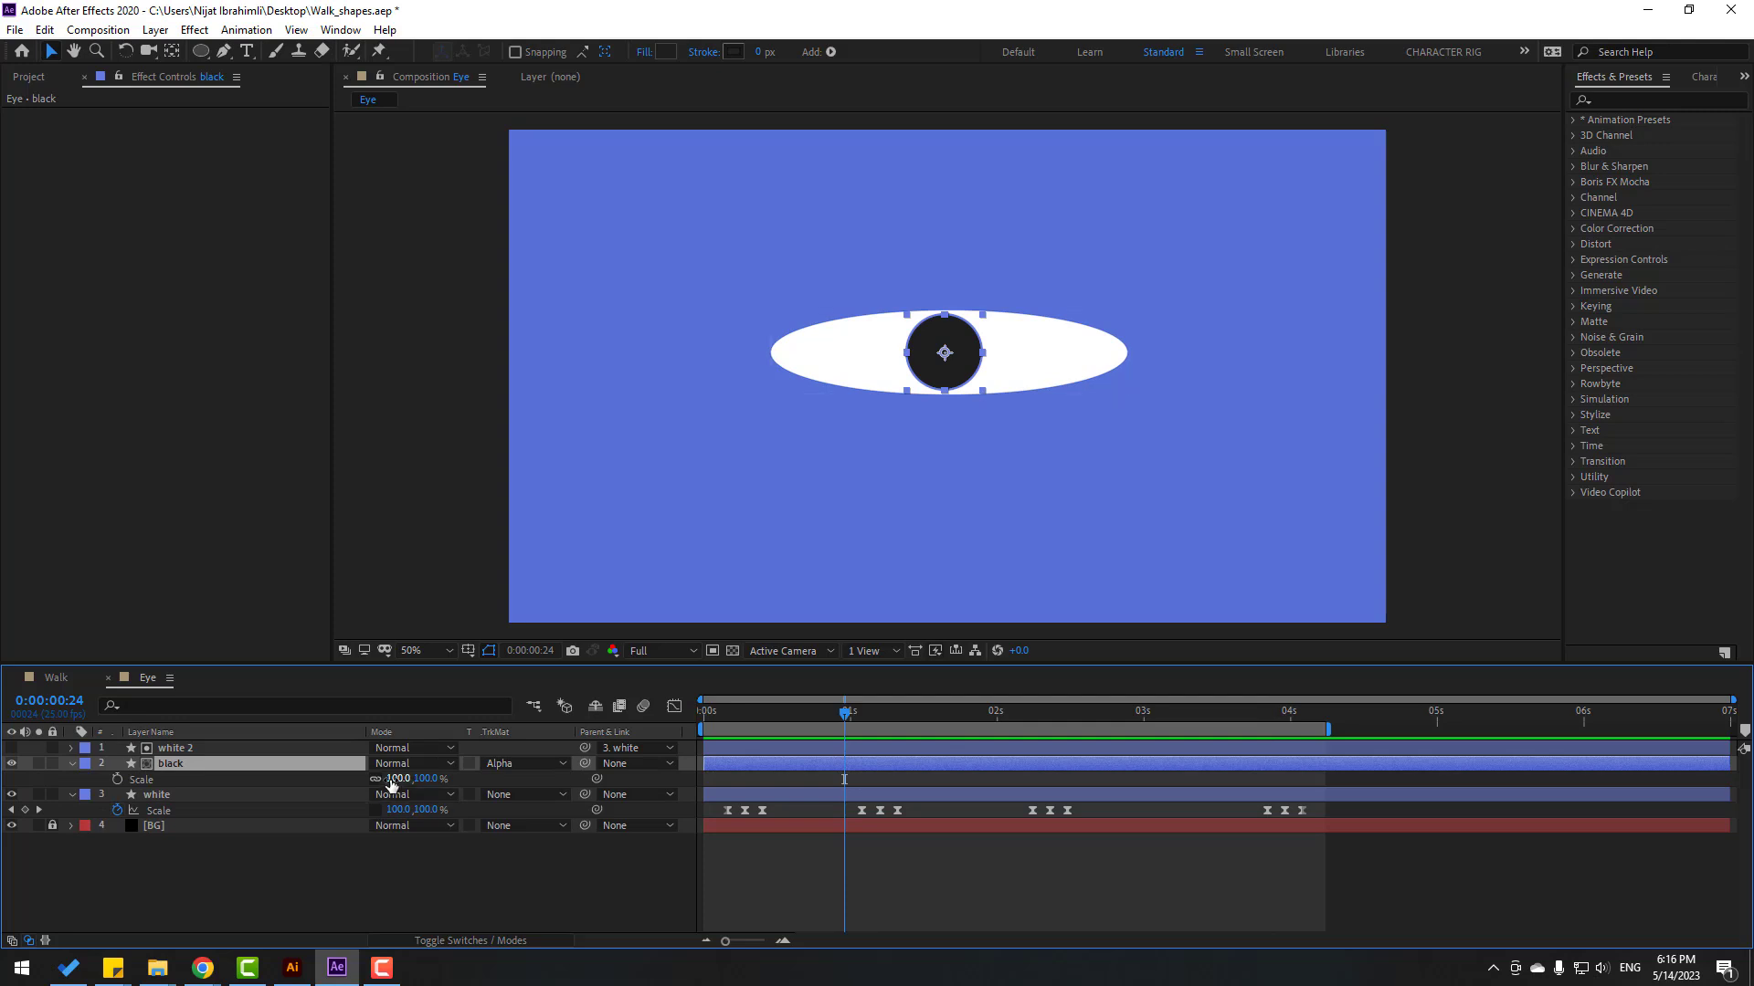
pyautogui.moveTo(391, 779); pyautogui.dragTo(418, 778)
pyautogui.click(433, 879)
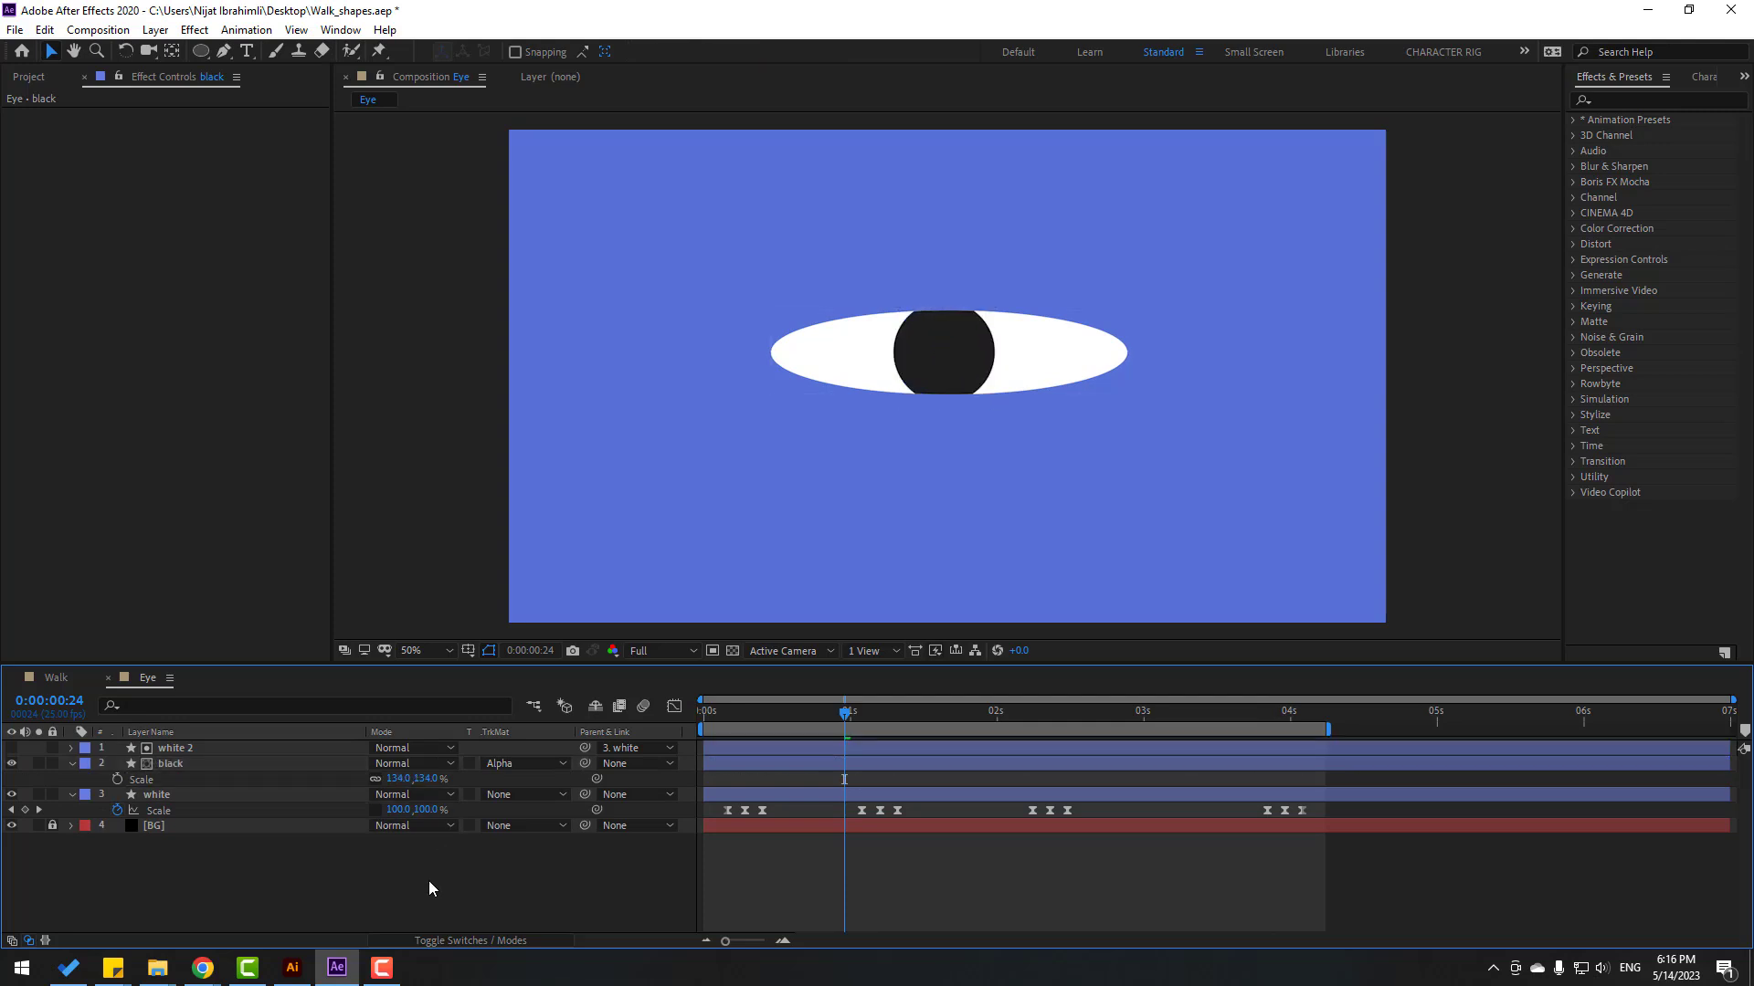
pyautogui.press('space')
pyautogui.press('space')
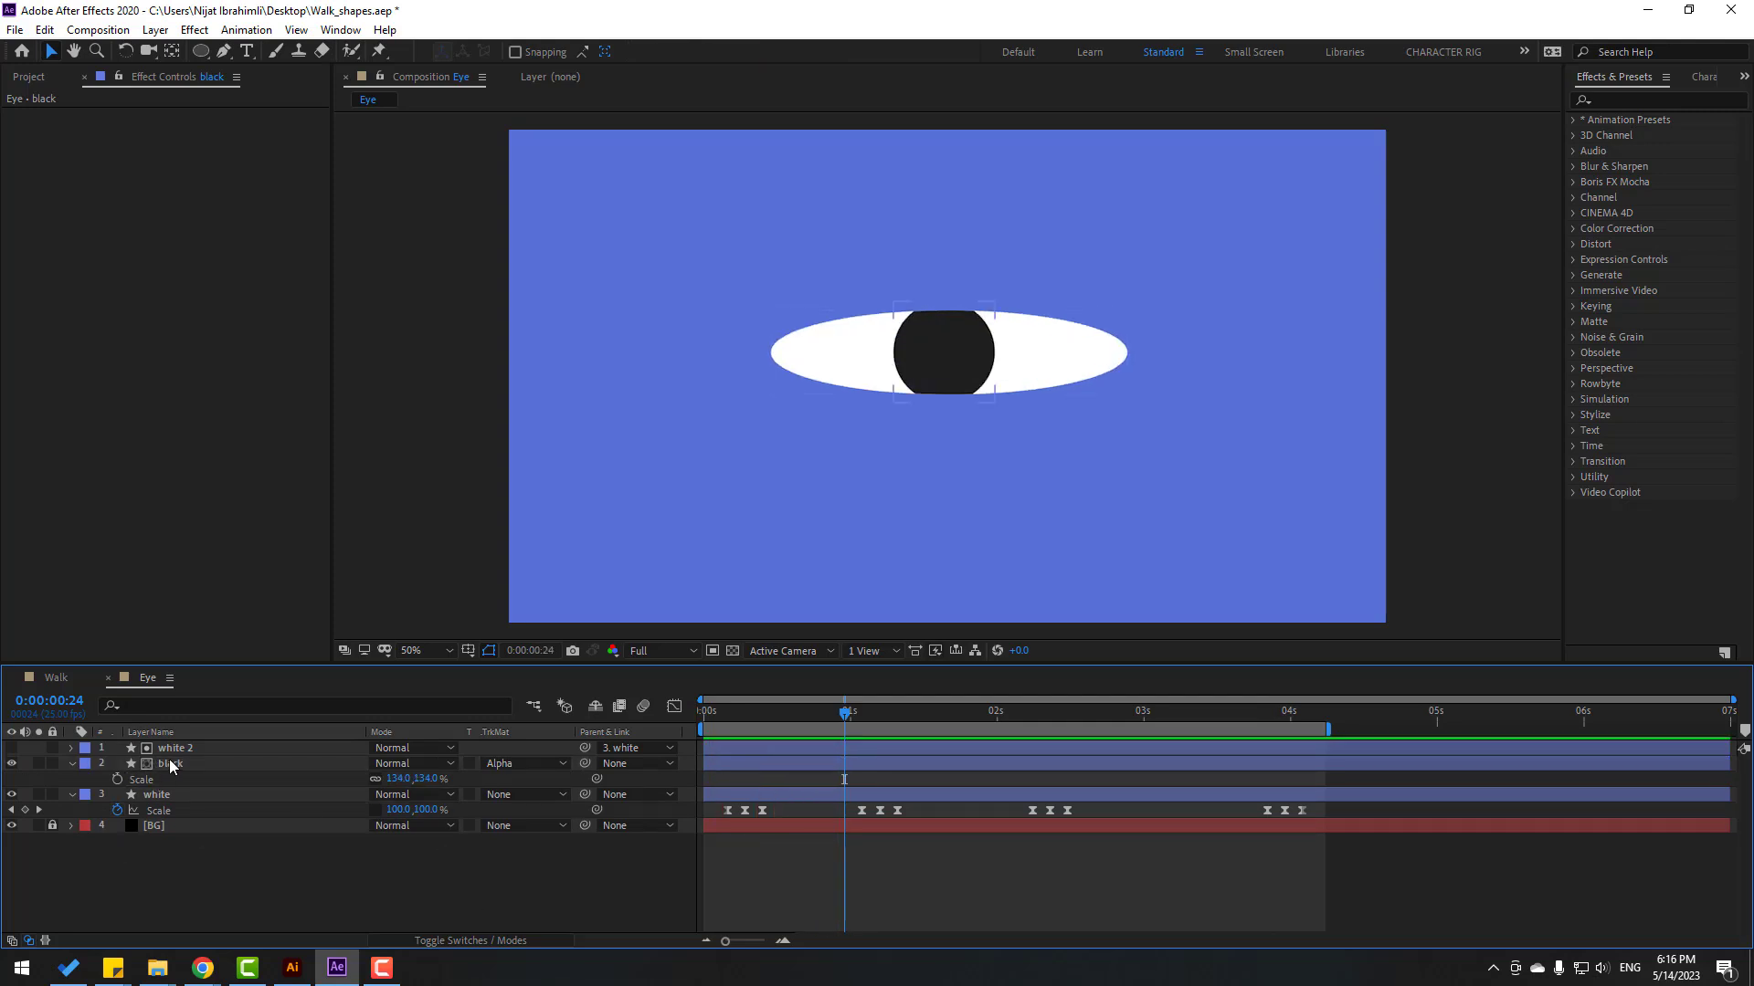
# Step: Keyframe the black layer's Position at frame 0 and move the pupil to the eye's right corner at 1250, 508 on frame 2
pyautogui.click(828, 763)
pyautogui.moveTo(778, 707); pyautogui.dragTo(702, 711)
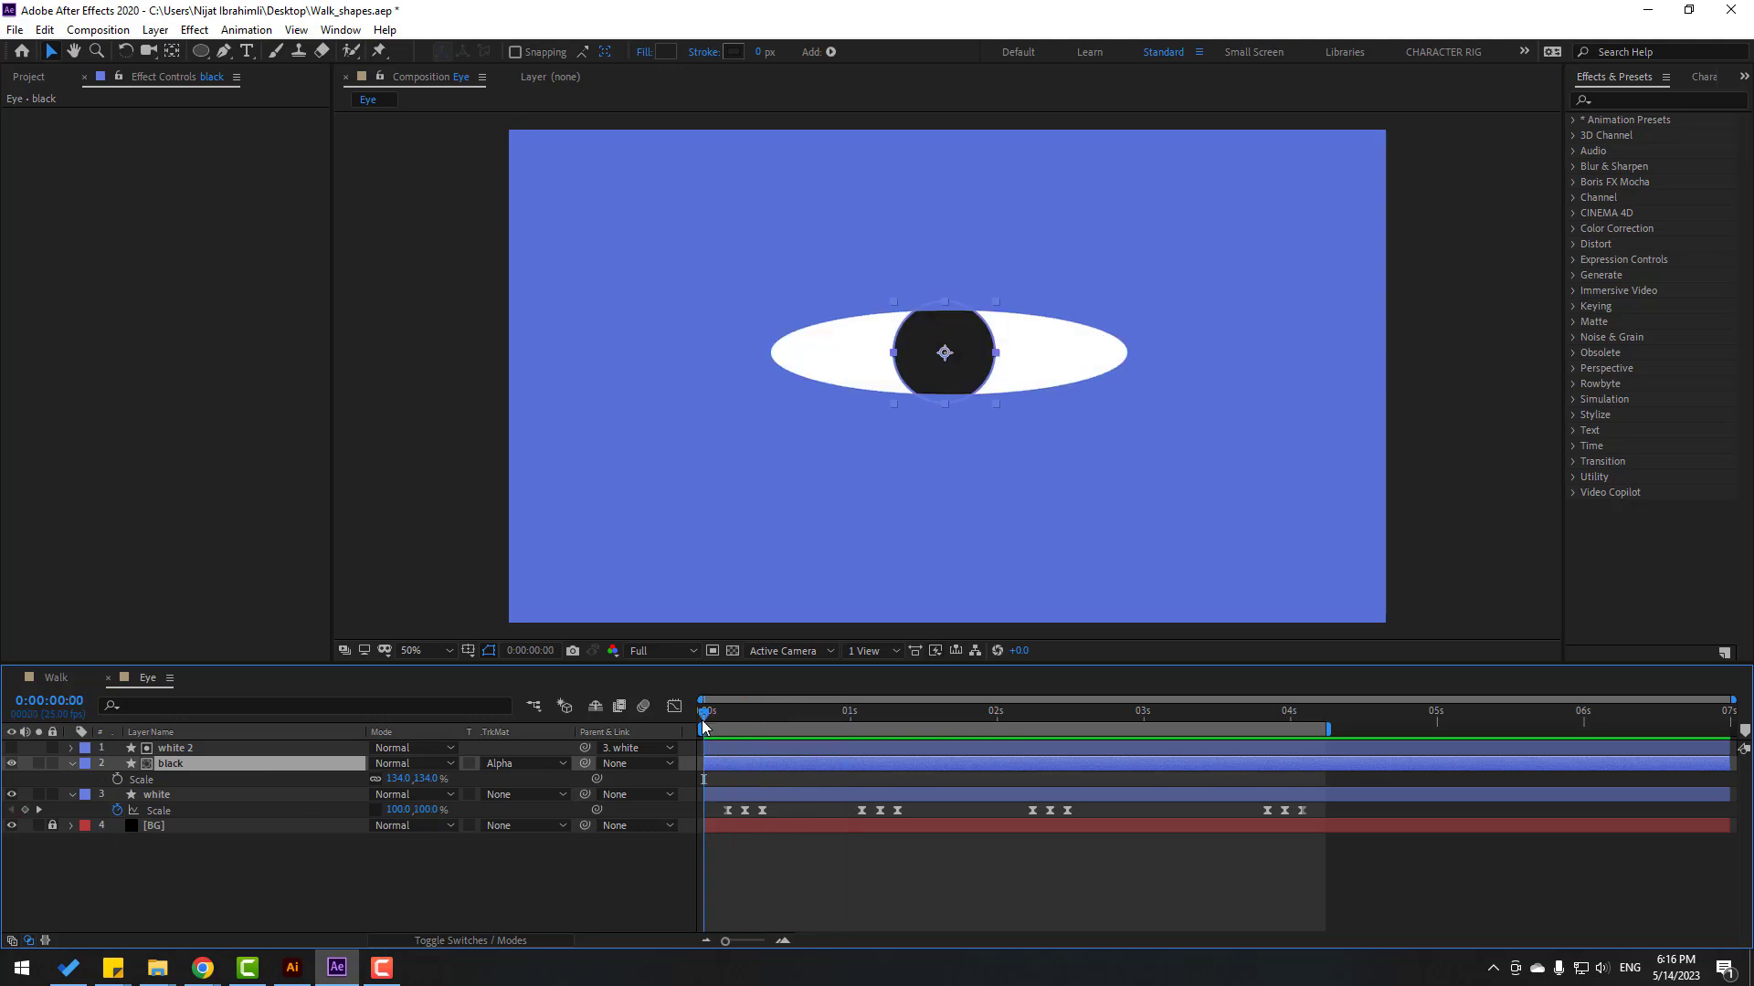
pyautogui.press('p')
pyautogui.click(118, 781)
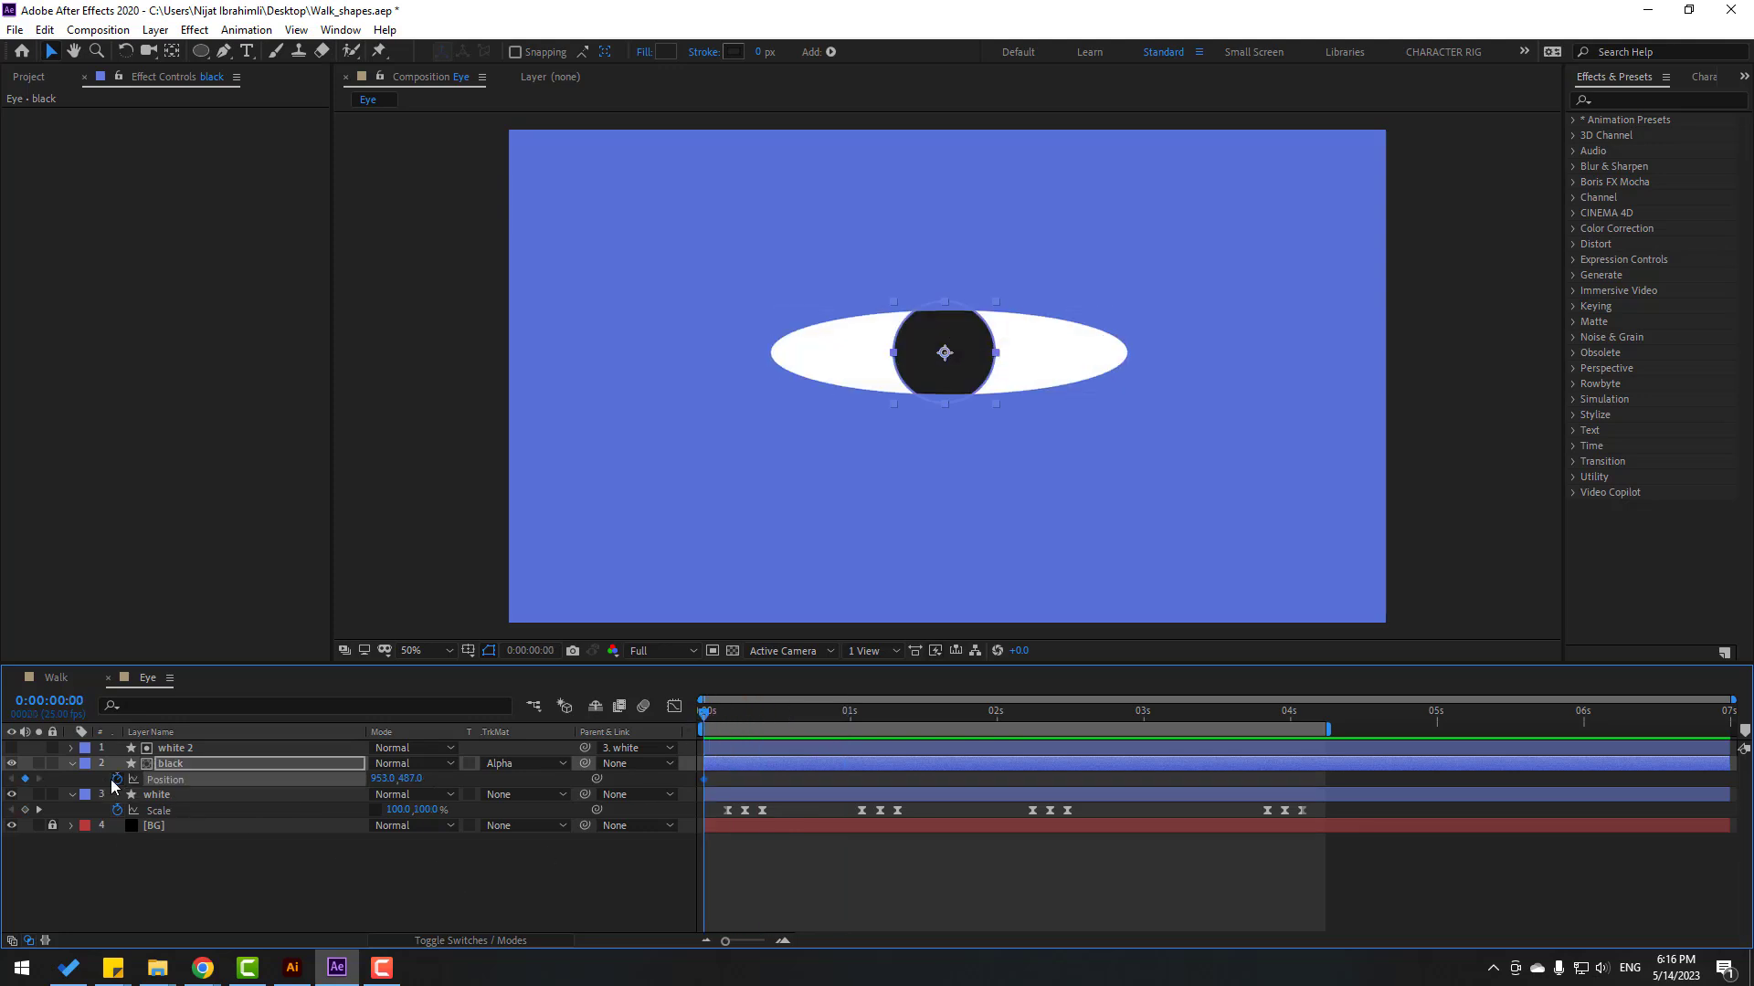
pyautogui.press('pagedown')
pyautogui.press('pagedown')
pyautogui.press('/')
pyautogui.moveTo(966, 302); pyautogui.dragTo(1240, 330)
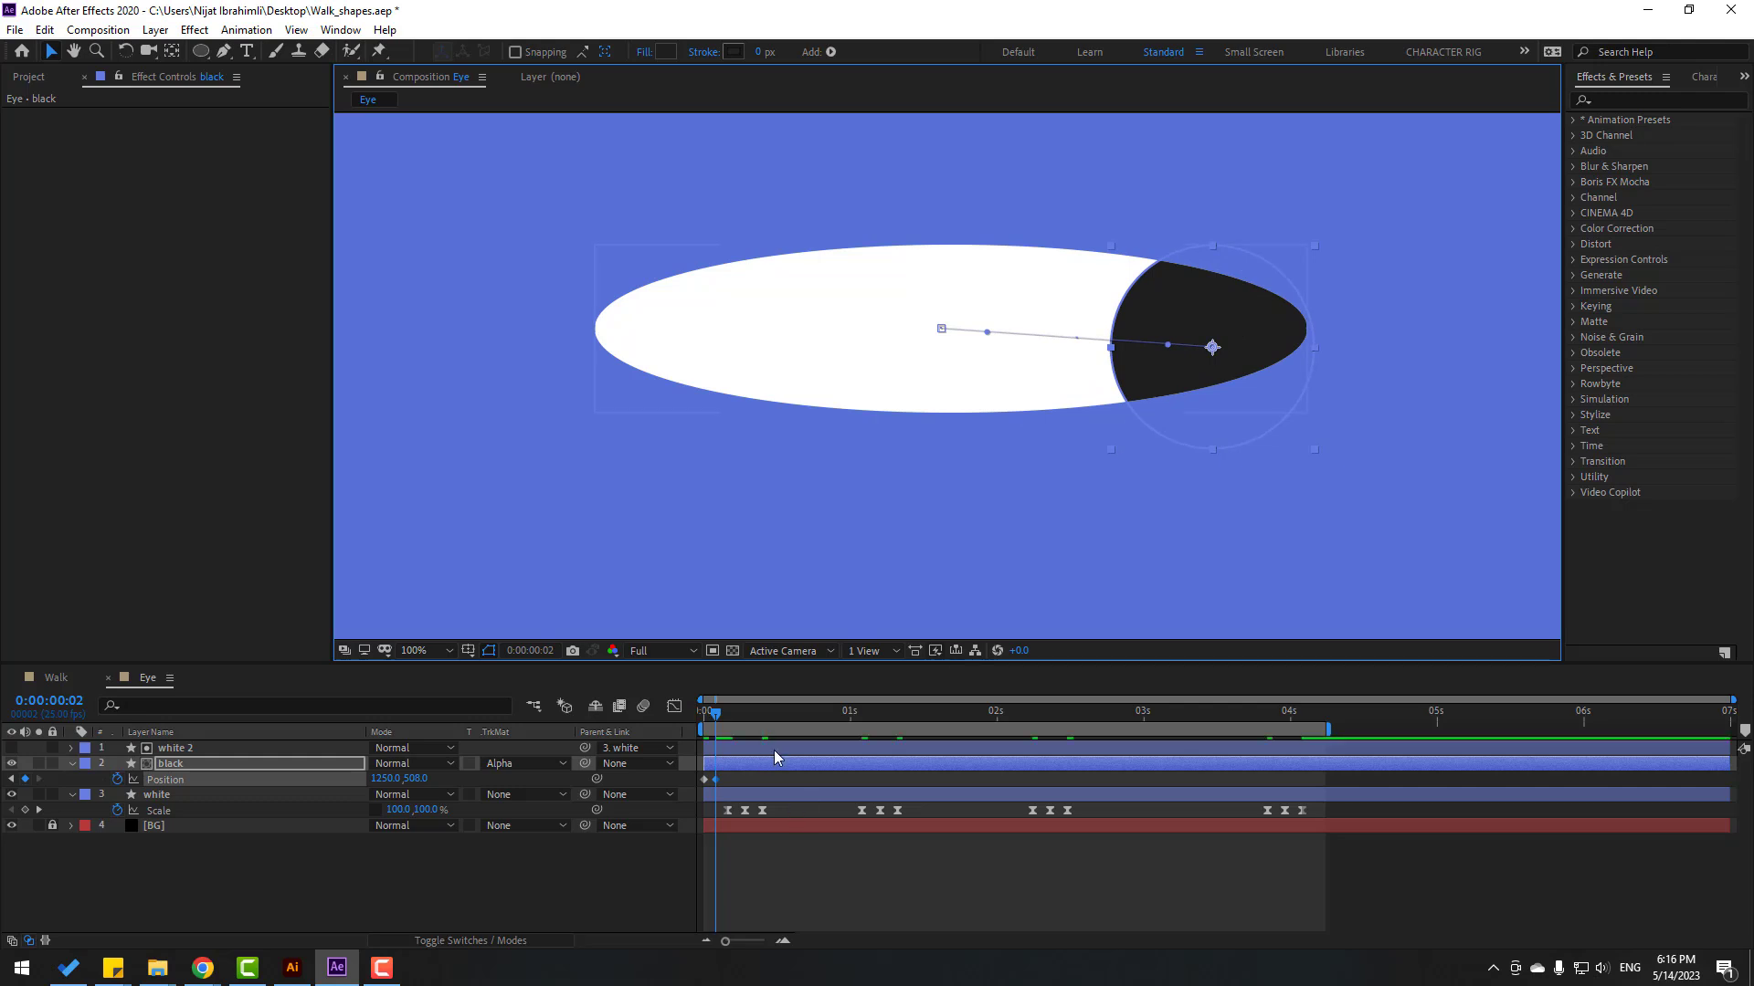
# Step: Apply Easy Ease to the pupil's two Position keyframes and shift them later to start at about frame 6
pyautogui.rightClick(715, 781)
pyautogui.moveTo(741, 769)
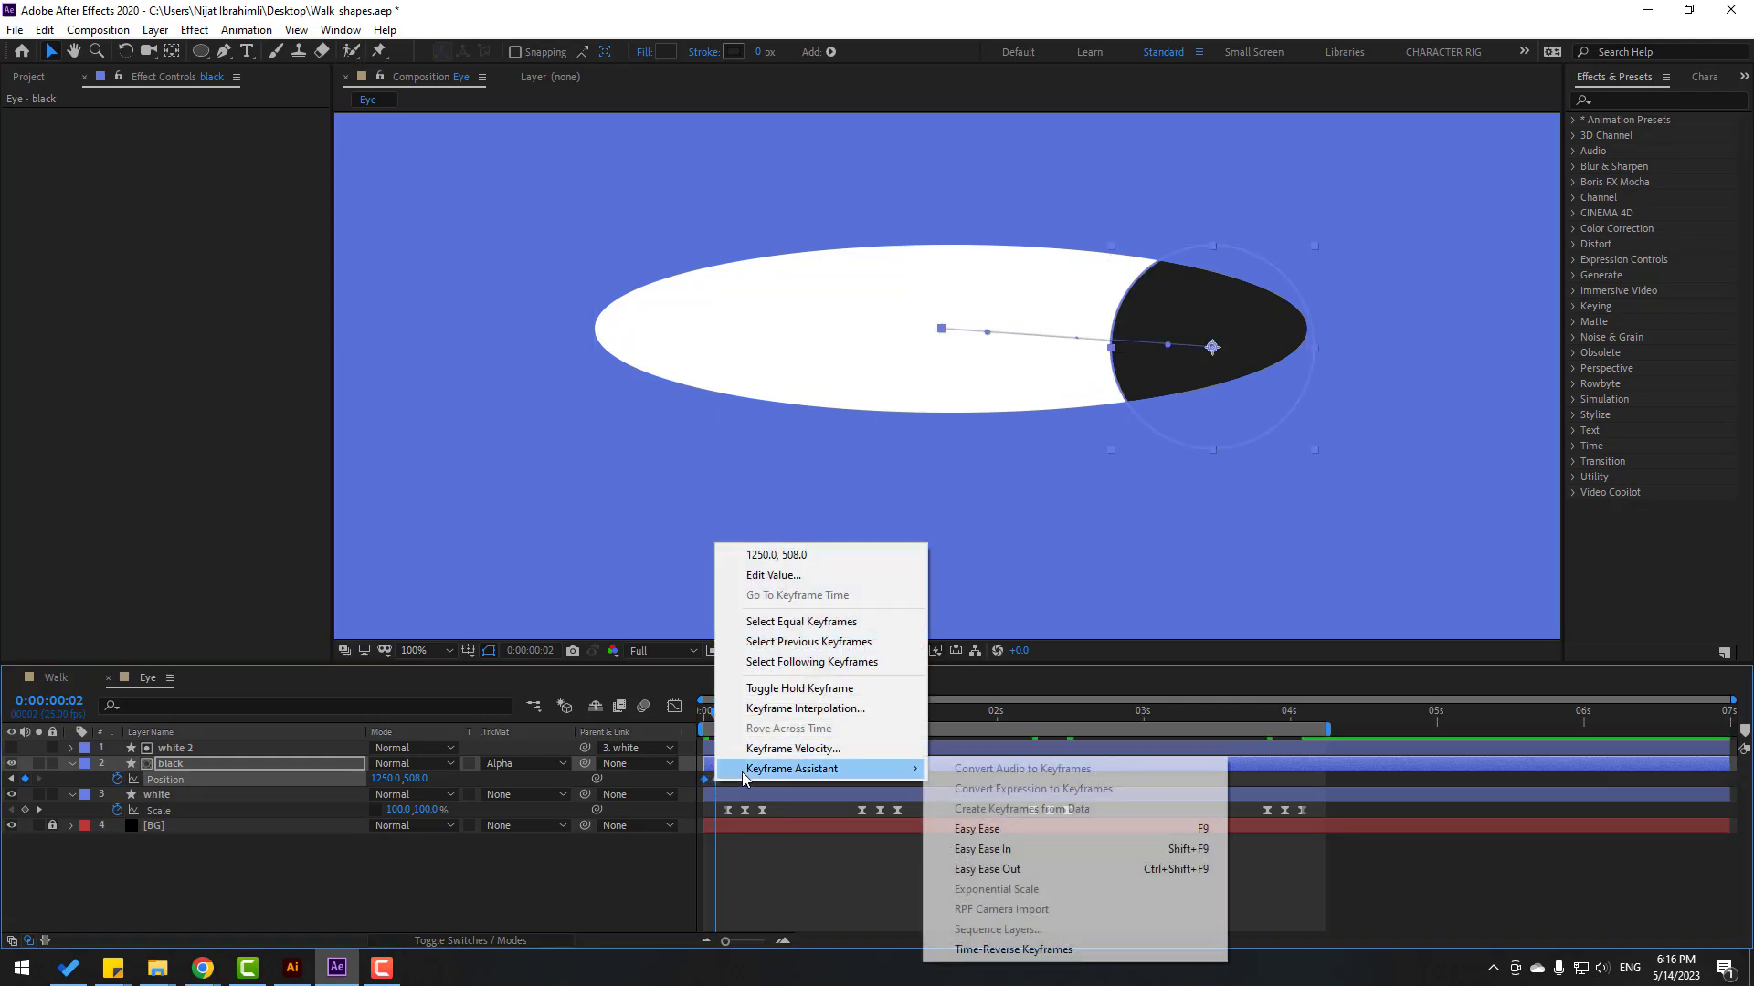
pyautogui.click(950, 828)
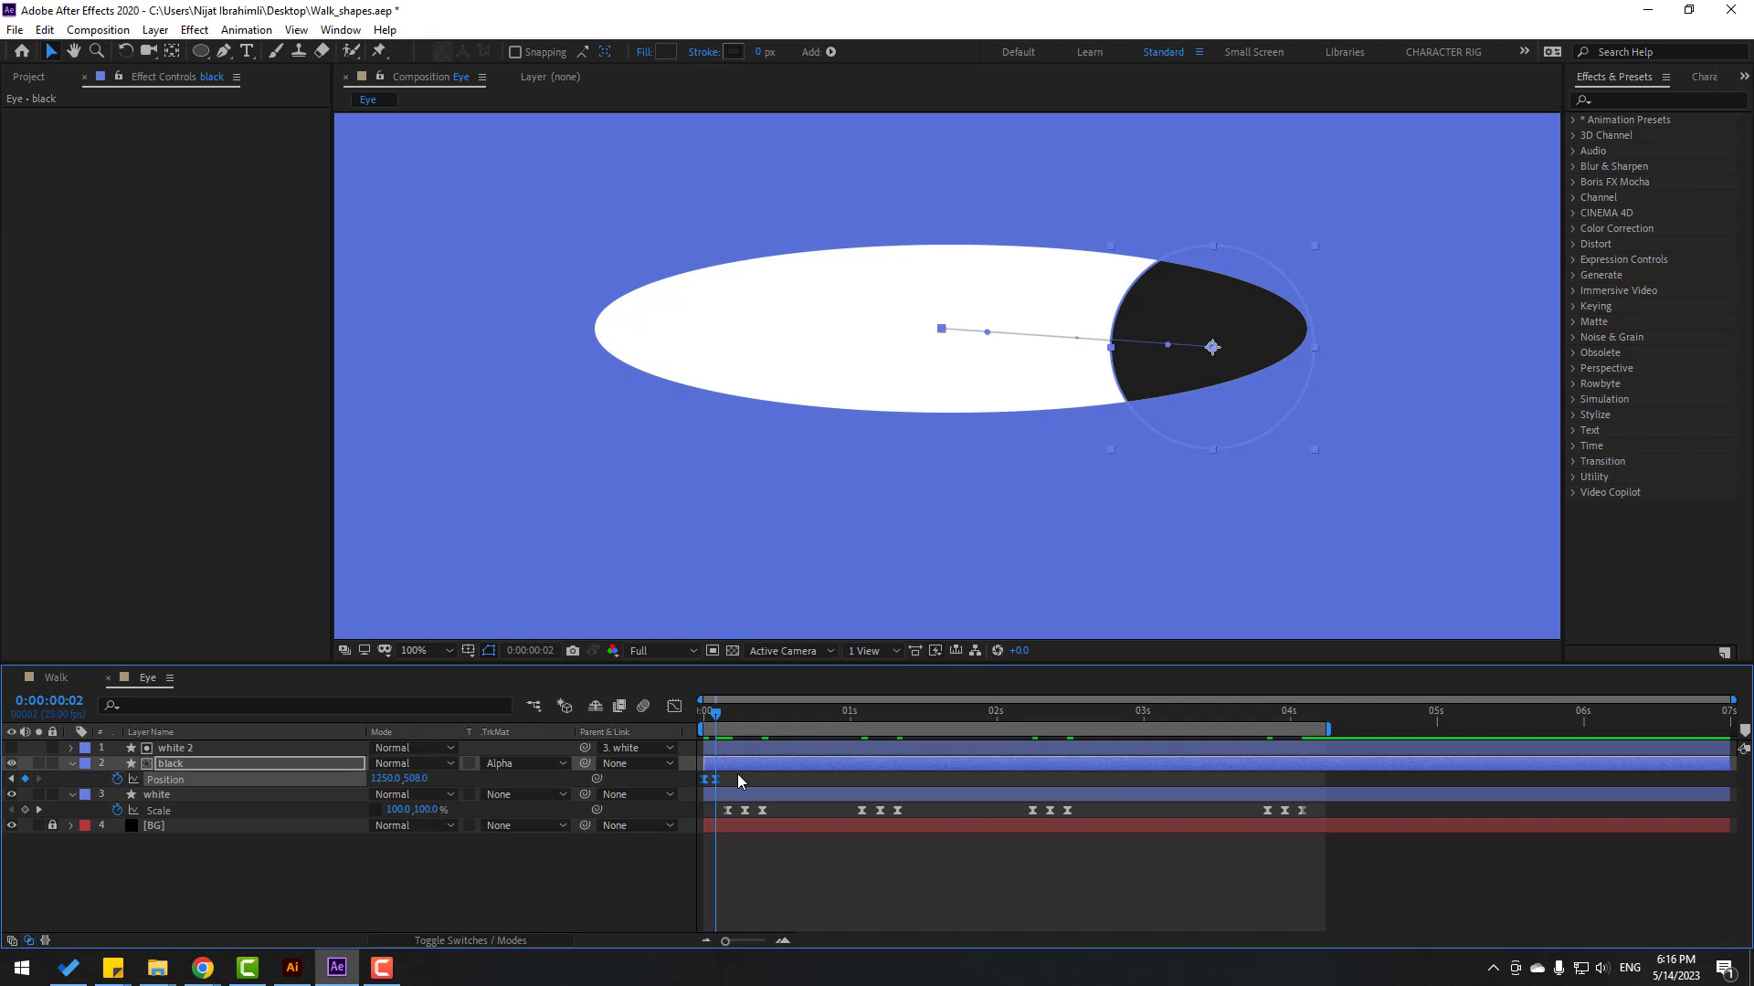
pyautogui.click(733, 776)
pyautogui.click(718, 781)
pyautogui.moveTo(721, 780); pyautogui.dragTo(754, 777)
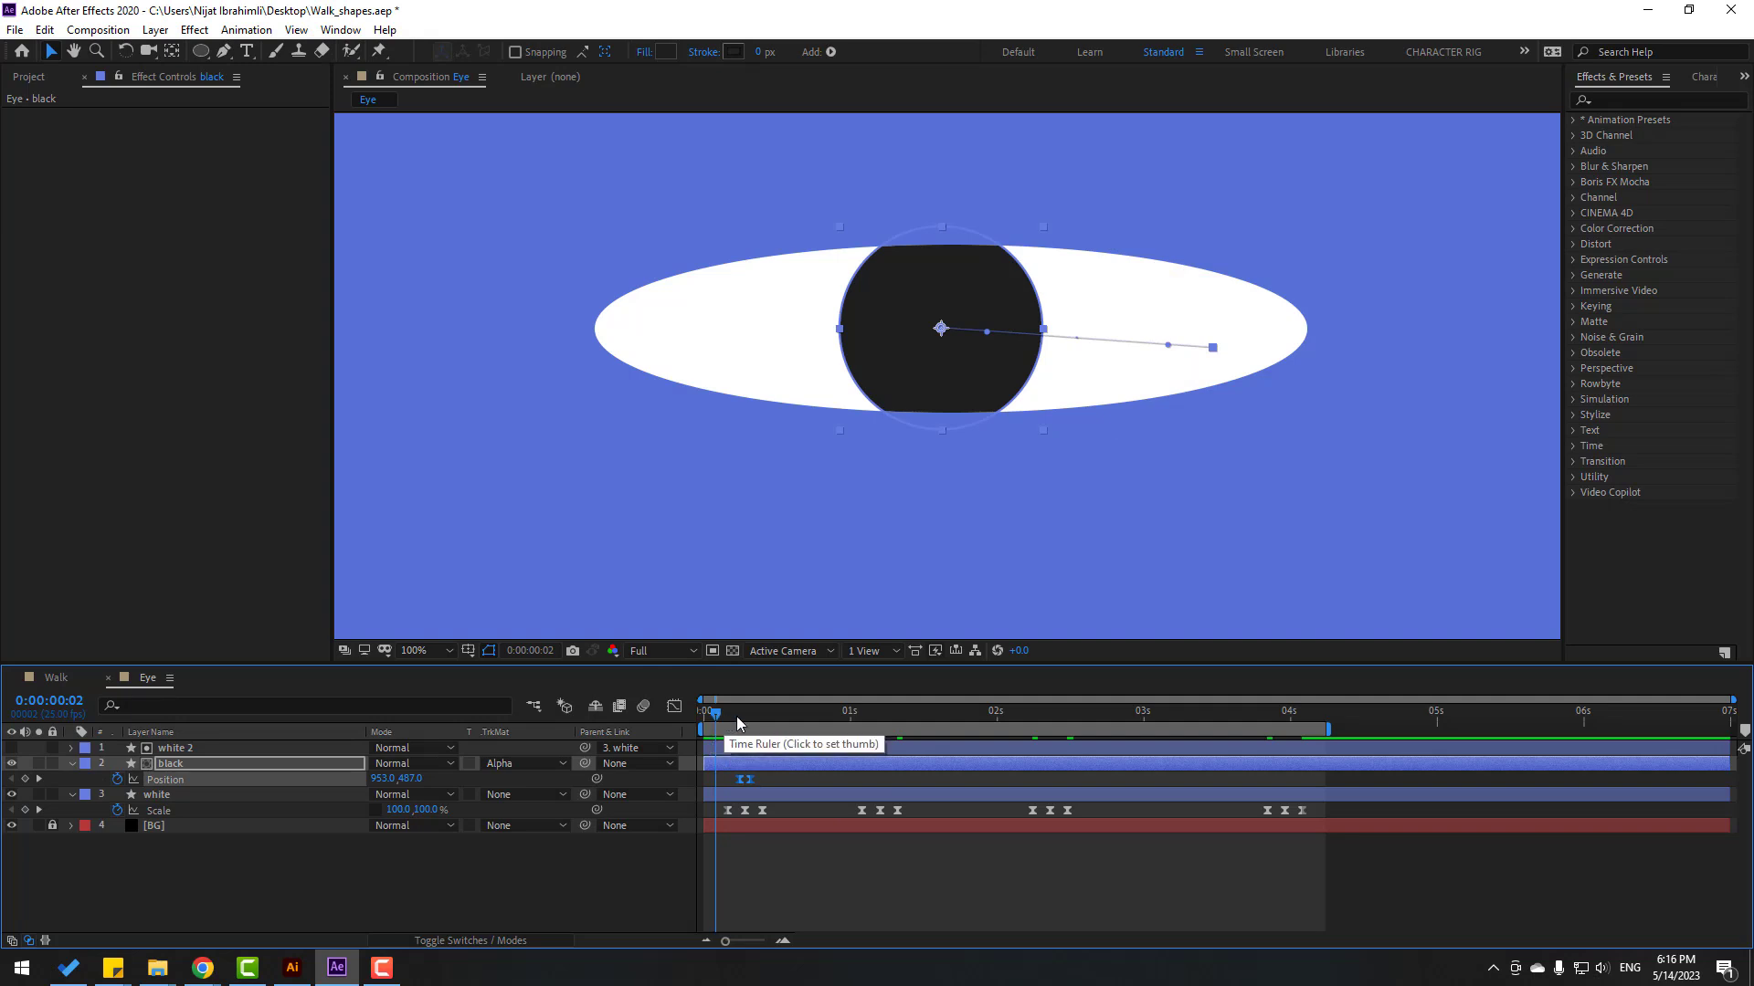
pyautogui.click(713, 827)
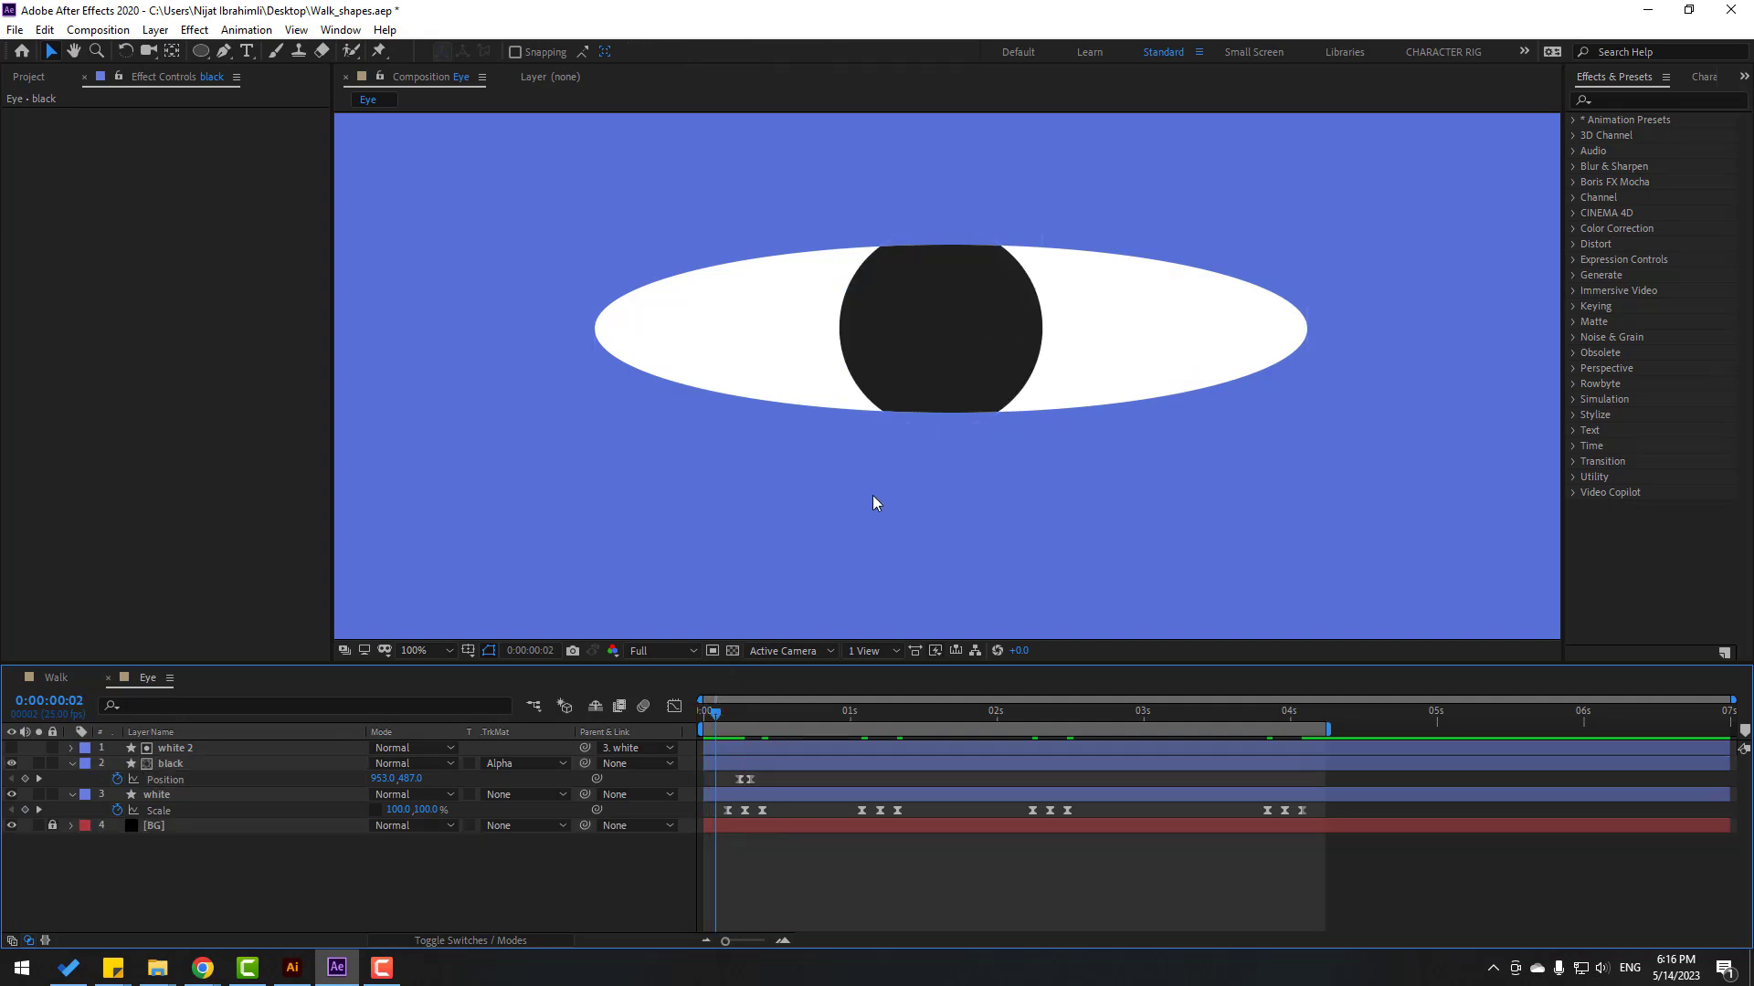
# Step: Add a holding Position keyframe for the pupil at frame 13, move it down to 1212, 558 at frame 15, and preview
pyautogui.press(',')
pyautogui.moveTo(718, 713); pyautogui.dragTo(779, 712)
pyautogui.click(24, 778)
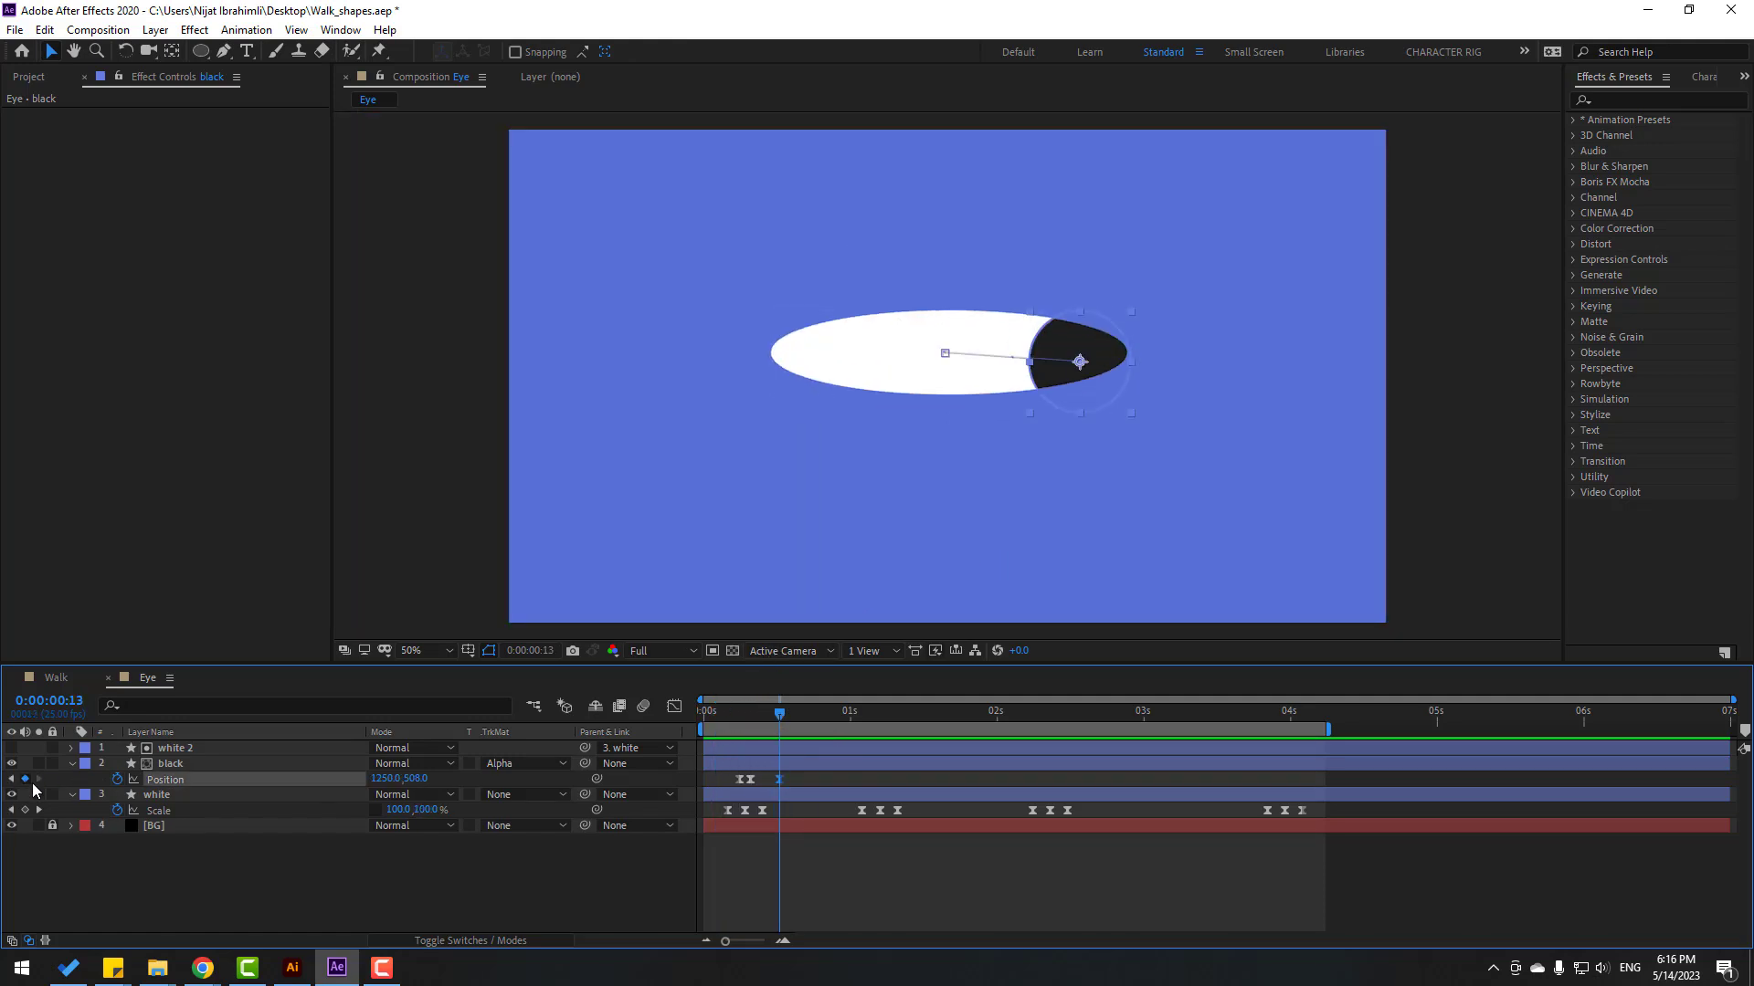
pyautogui.press('pagedown')
pyautogui.press('pagedown')
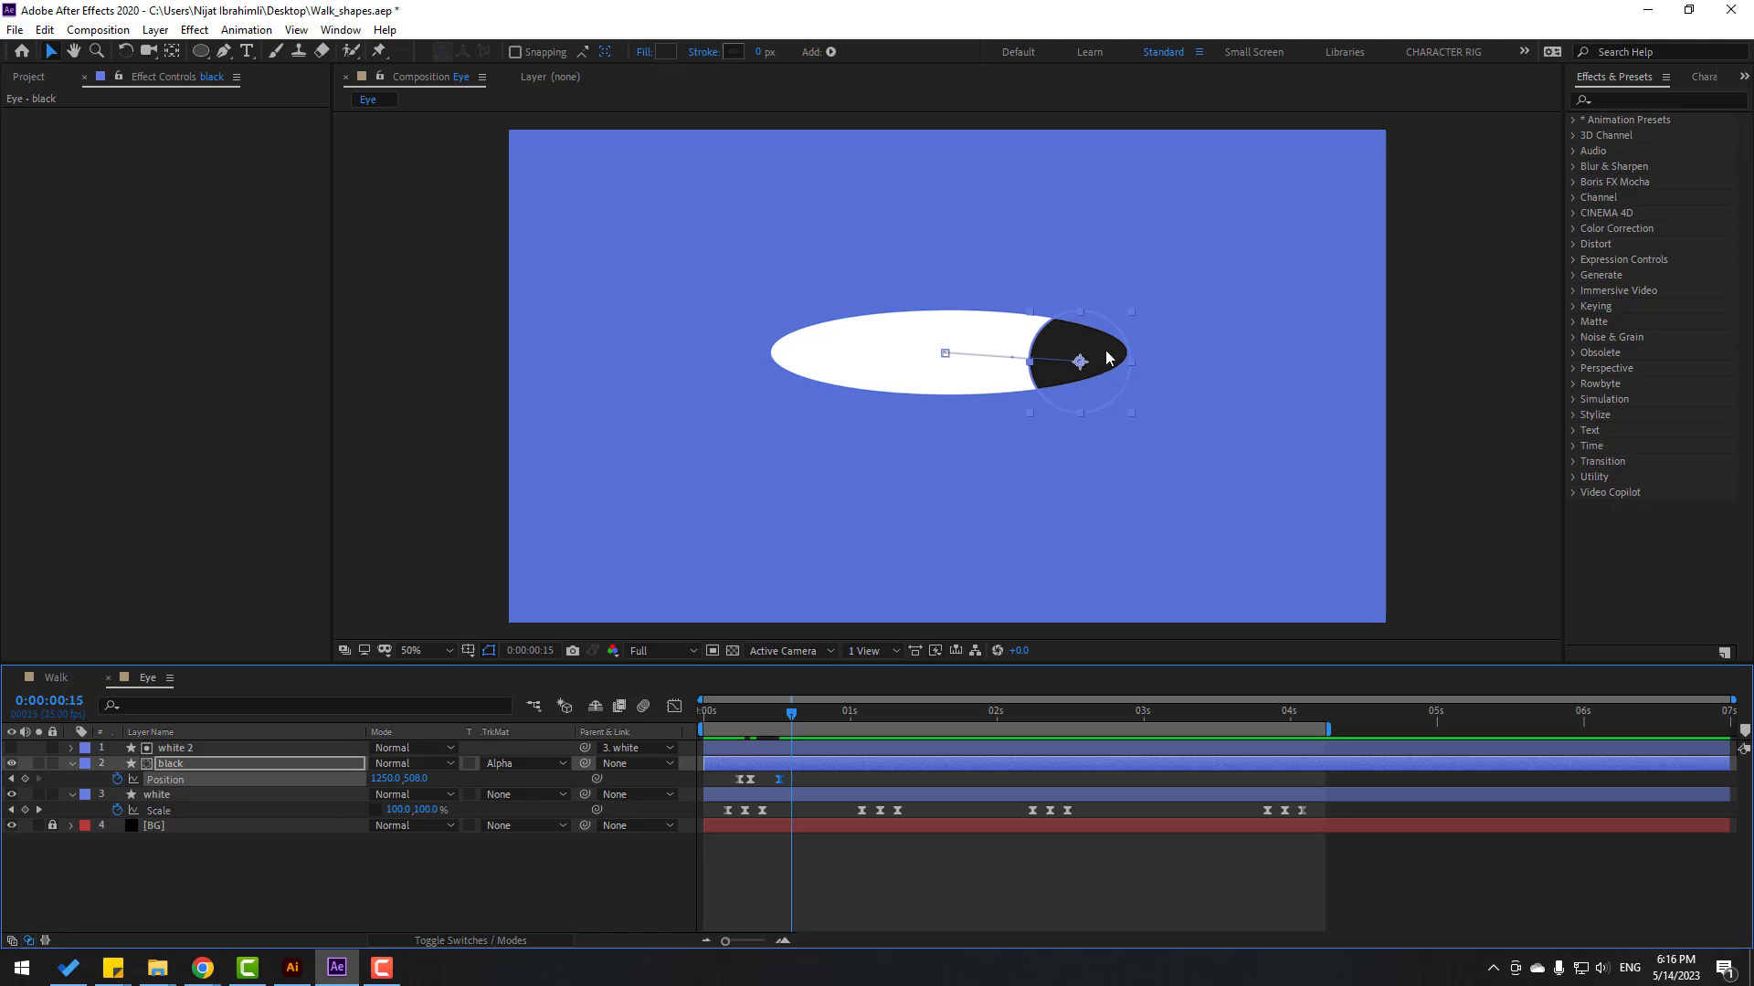
pyautogui.moveTo(1107, 357); pyautogui.dragTo(1090, 377)
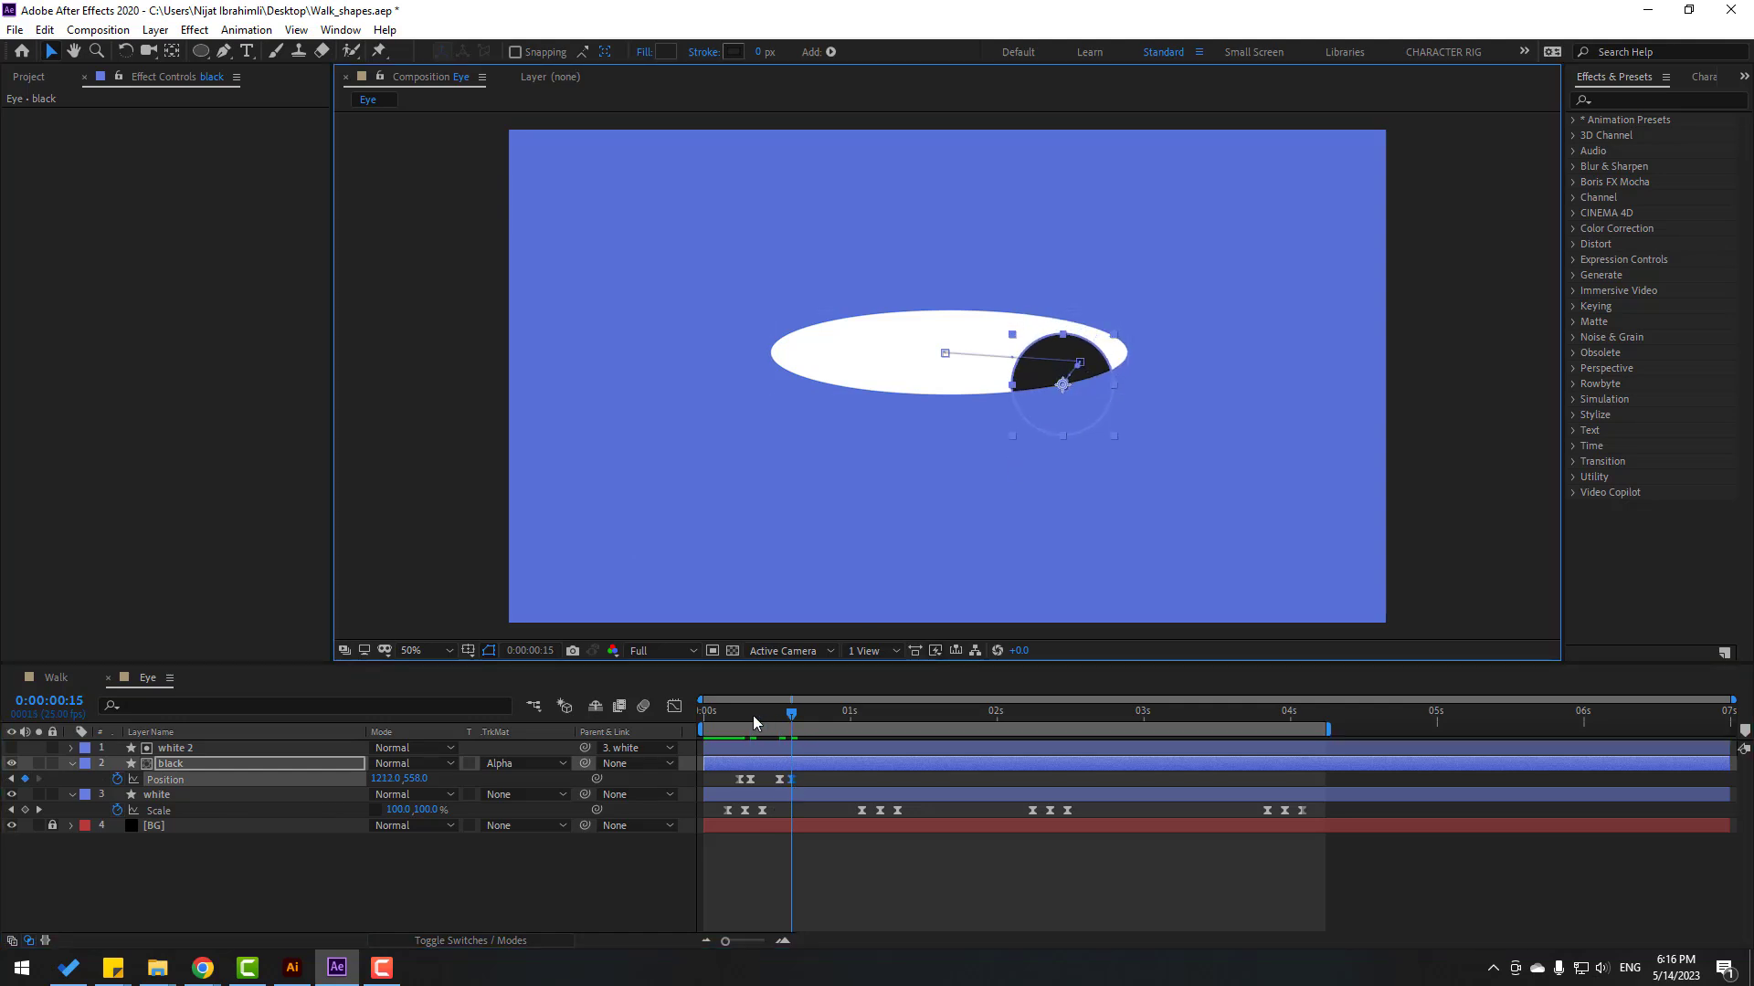
pyautogui.click(725, 716)
pyautogui.press('space')
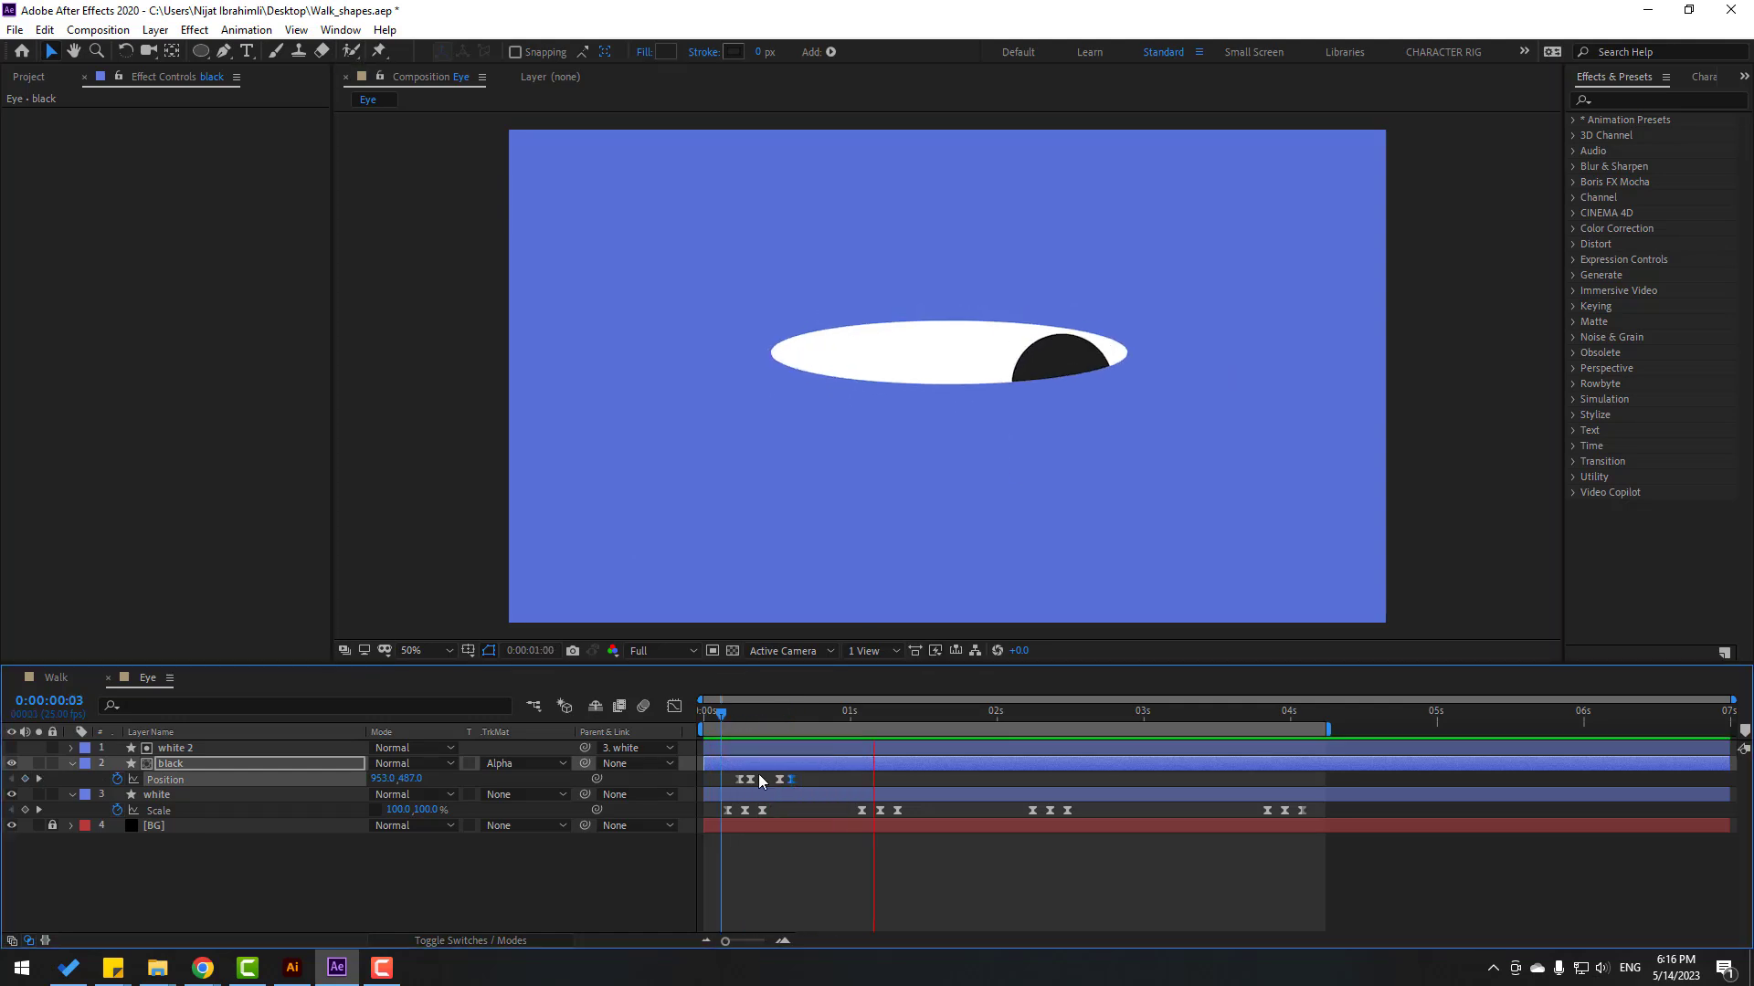
# Step: Hold the pupil's Position with a keyframe at frame 19, raise it to about 1248, 488 at frame 21, and preview
pyautogui.moveTo(756, 711); pyautogui.dragTo(813, 711)
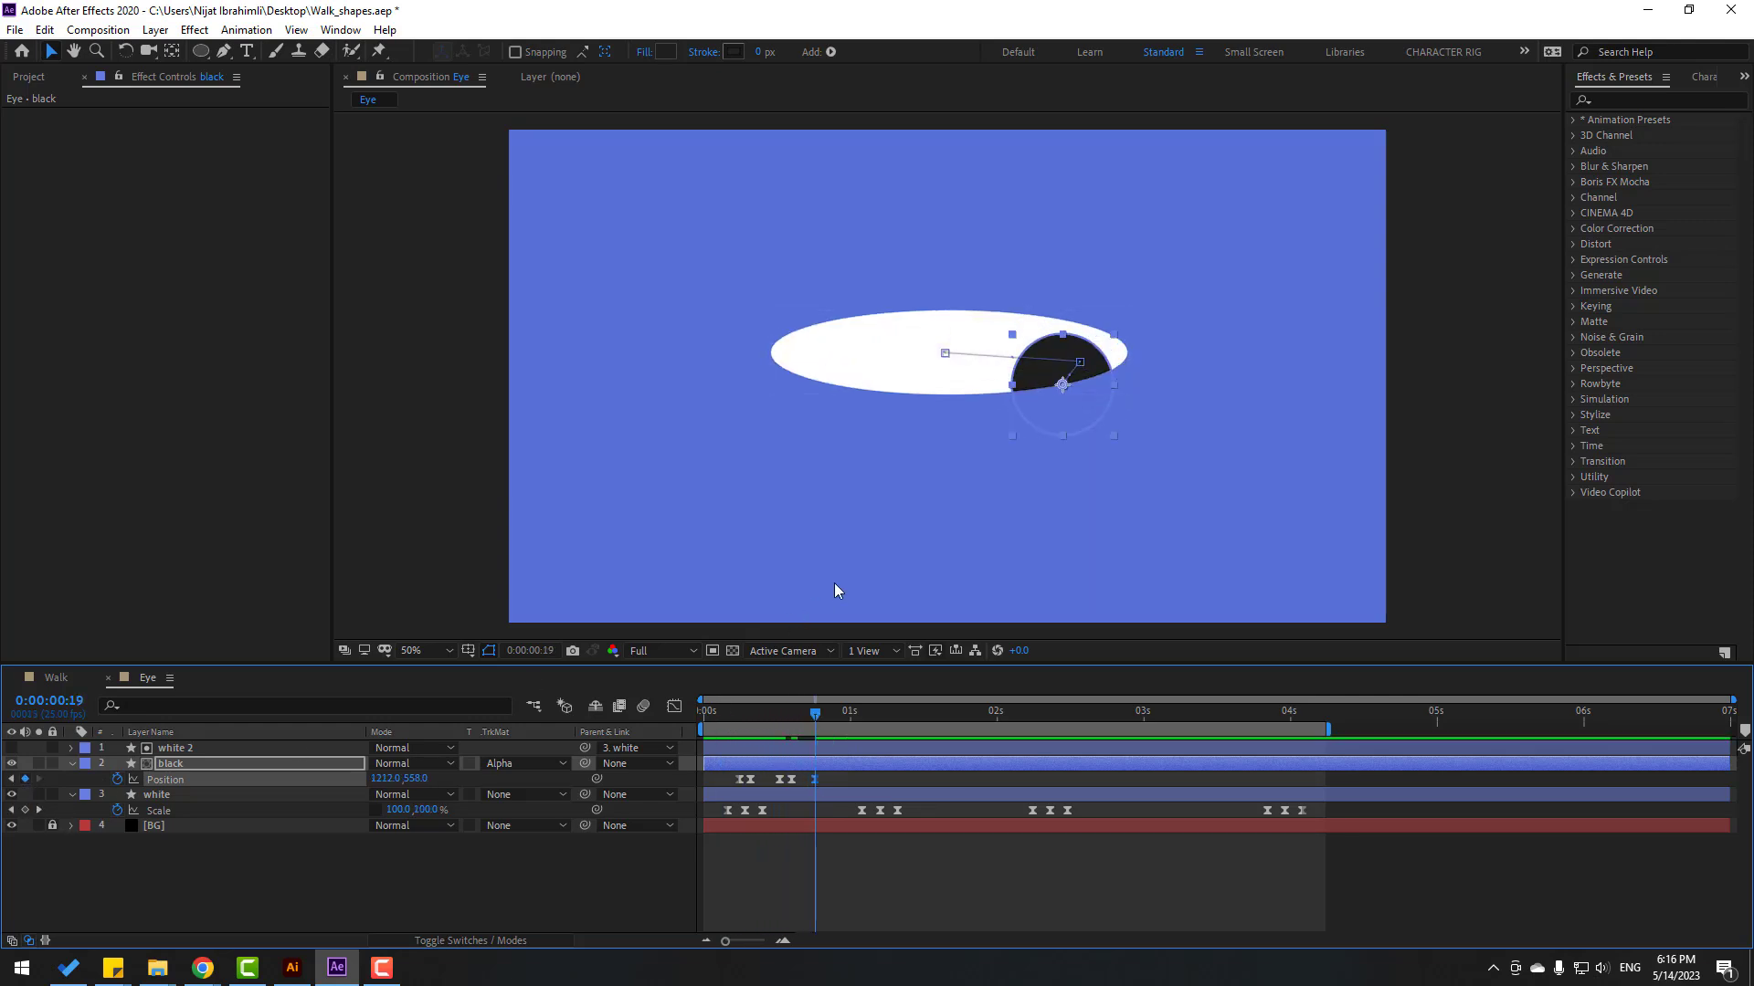
pyautogui.press('pagedown')
pyautogui.press('pagedown')
pyautogui.moveTo(1078, 400); pyautogui.dragTo(1096, 372)
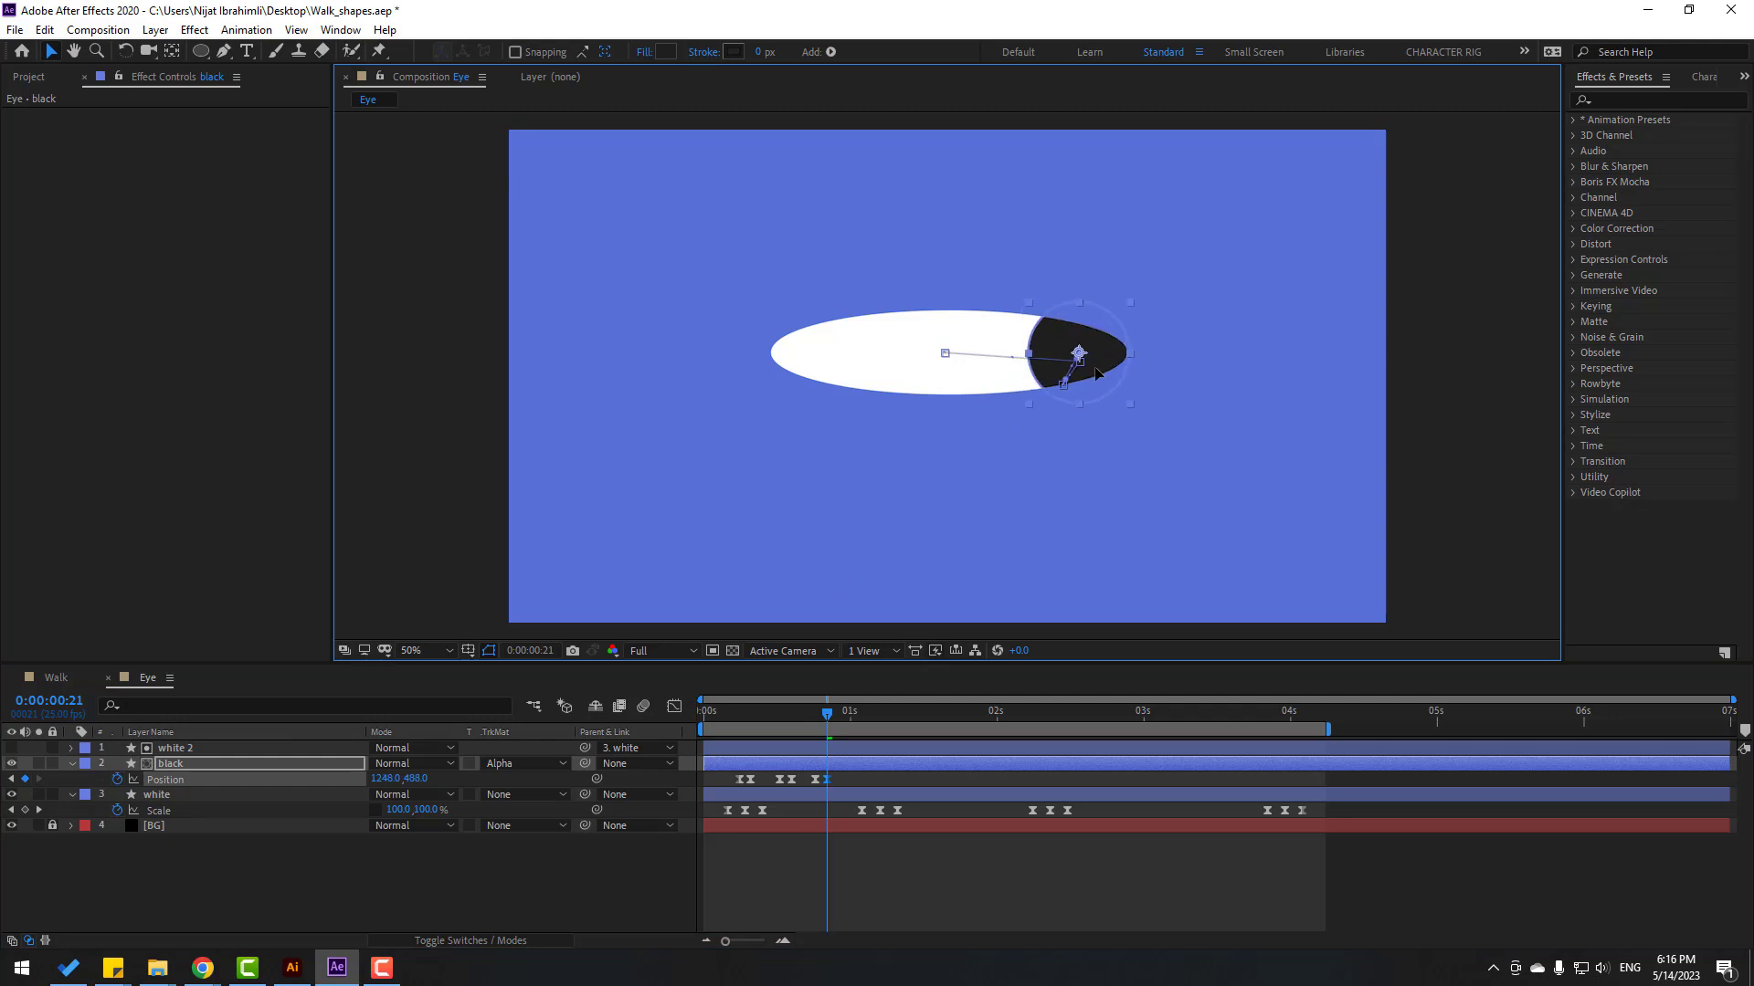
pyautogui.press('space')
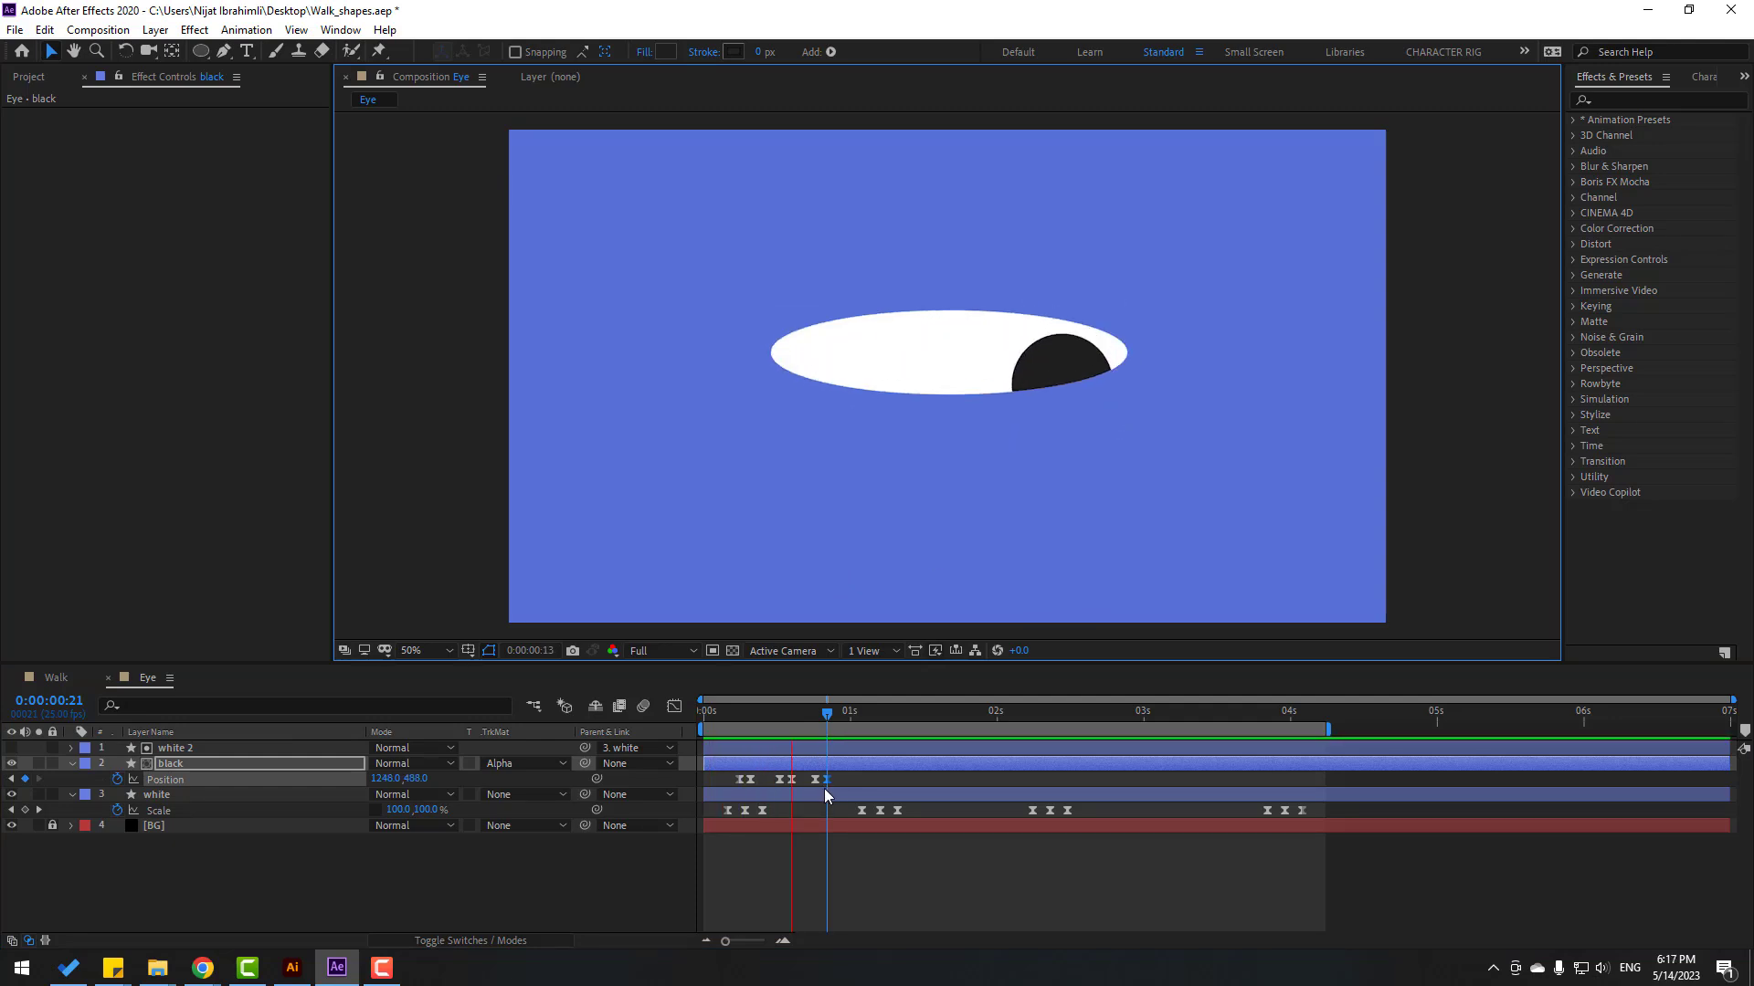
pyautogui.press('space')
# Step: Hold the pupil's Position with a keyframe at 0:00:01:00 and move it near the eye's center, to 988, 490, at 0:00:01:02
pyautogui.moveTo(834, 713); pyautogui.dragTo(850, 714)
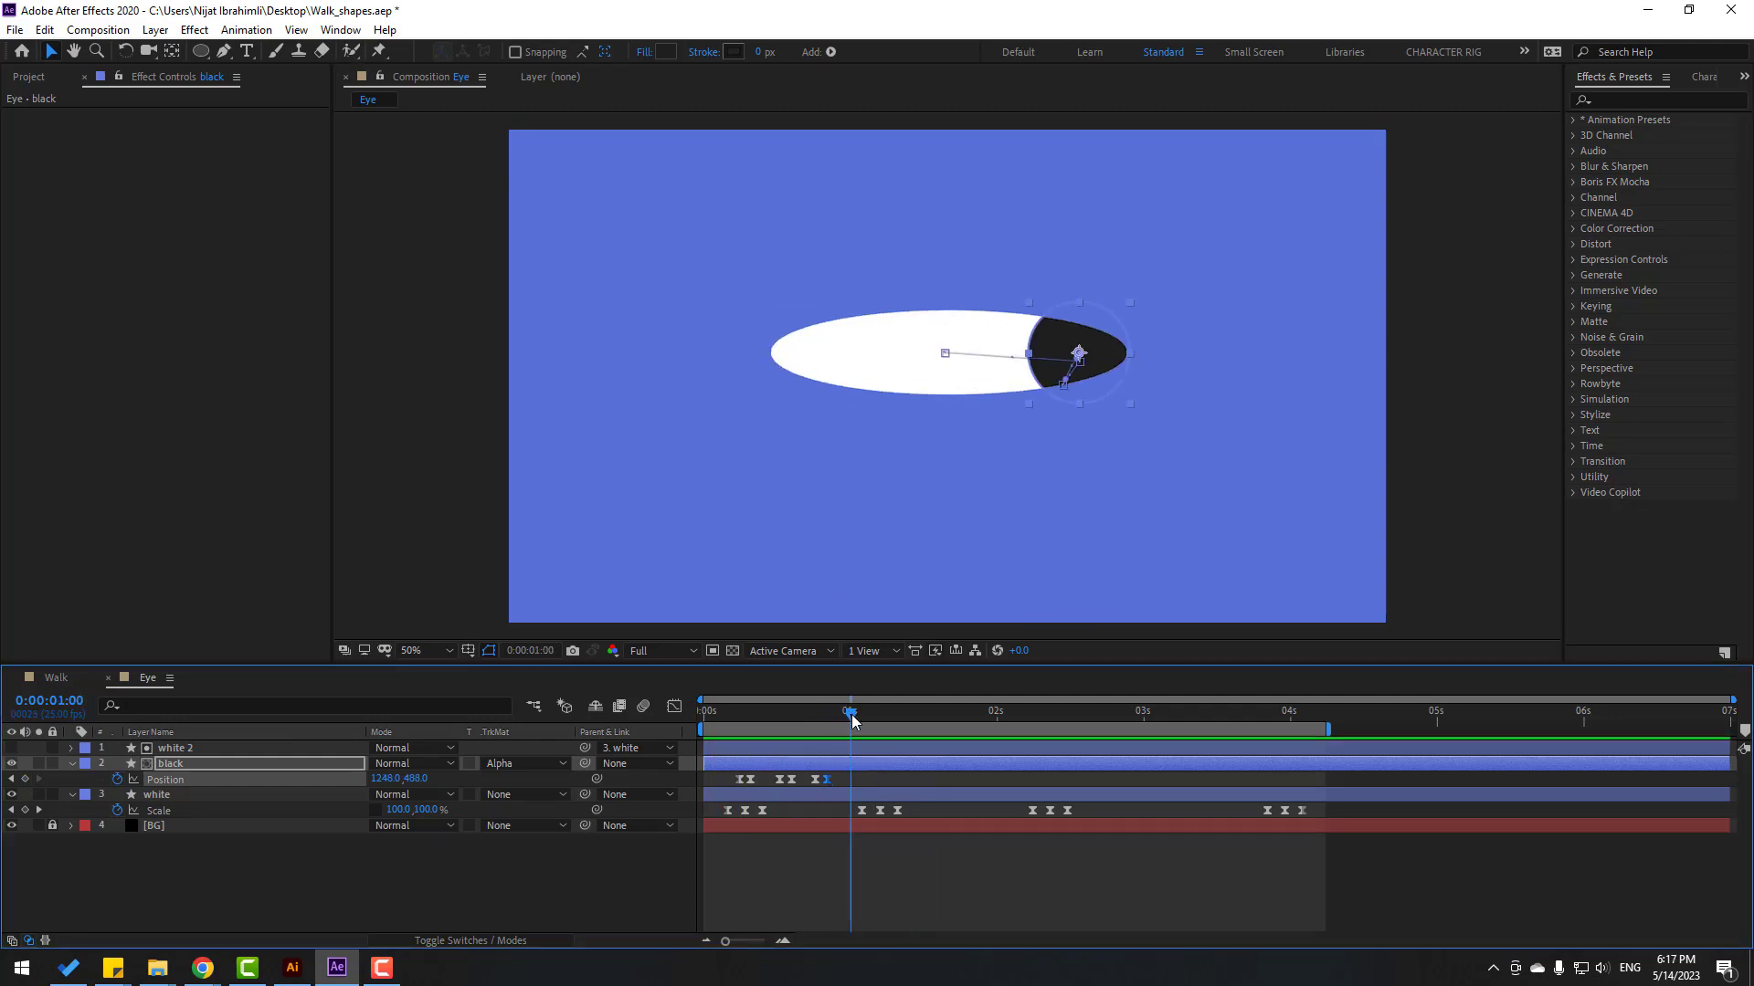
pyautogui.click(25, 778)
pyautogui.press('pagedown')
pyautogui.press('pagedown')
pyautogui.moveTo(1104, 346); pyautogui.dragTo(984, 348)
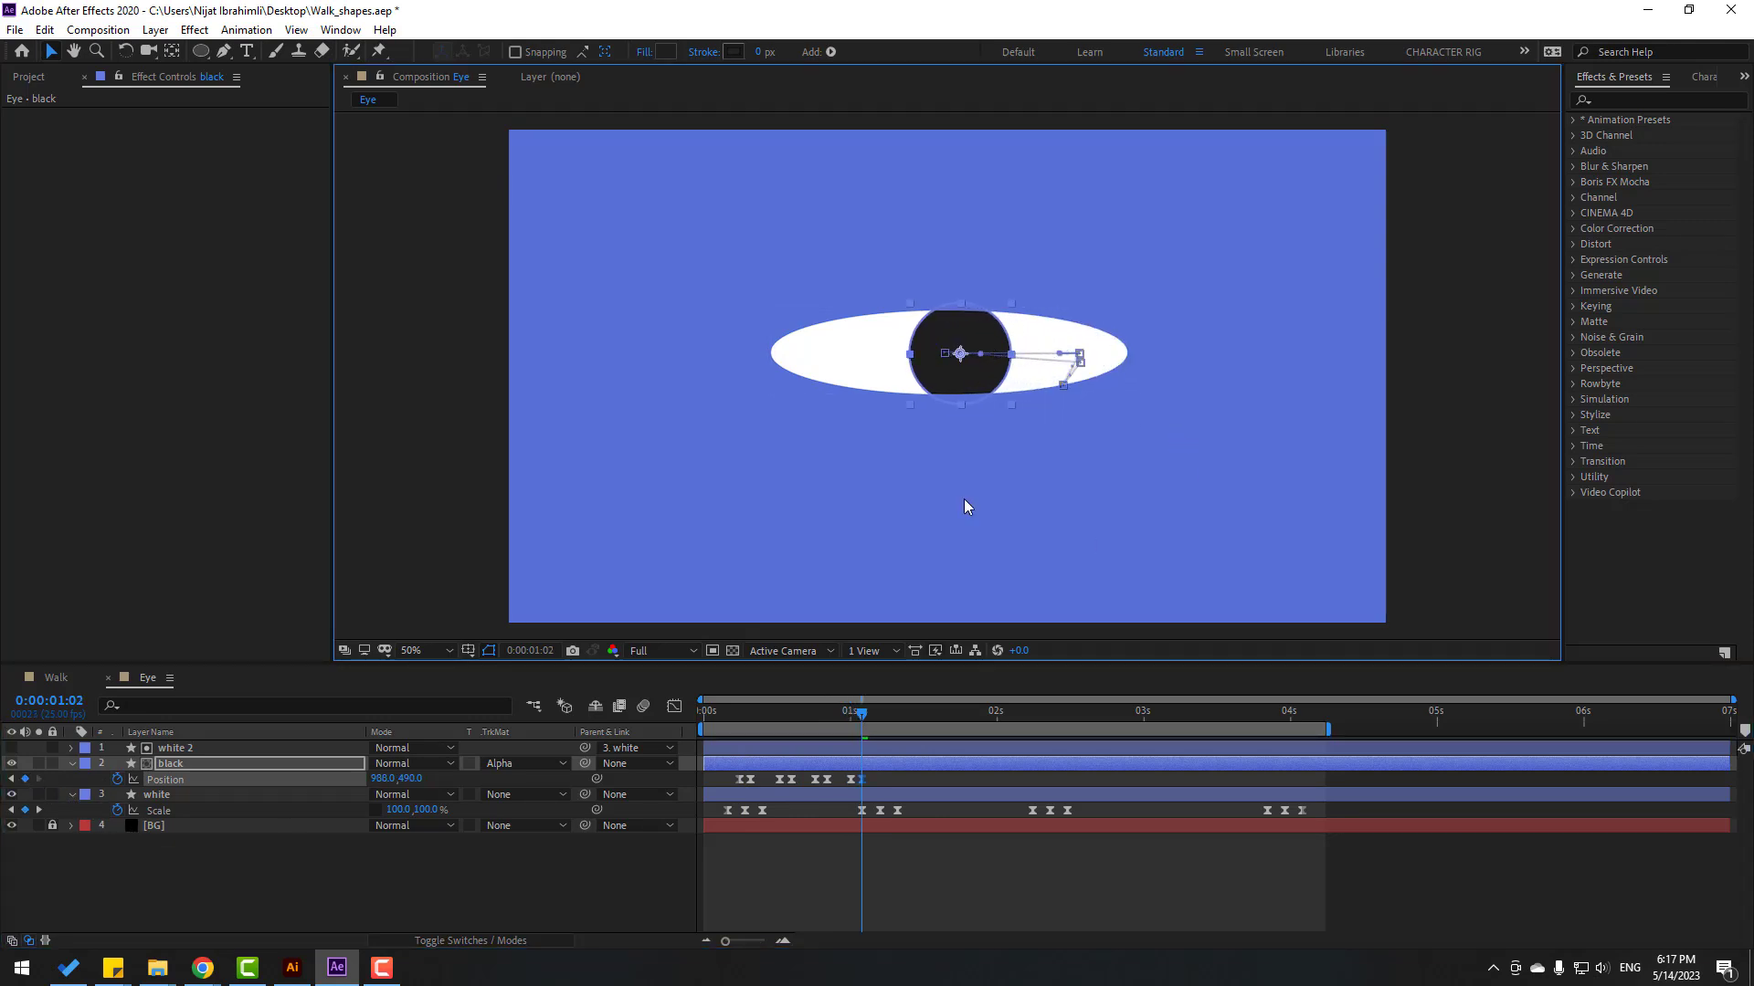
# Step: Shift the pupil's last two Position keyframes about four frames later, starting near 0:00:01:04, and preview the animation
pyautogui.click(860, 780)
pyautogui.moveTo(868, 783); pyautogui.dragTo(889, 783)
pyautogui.press('space')
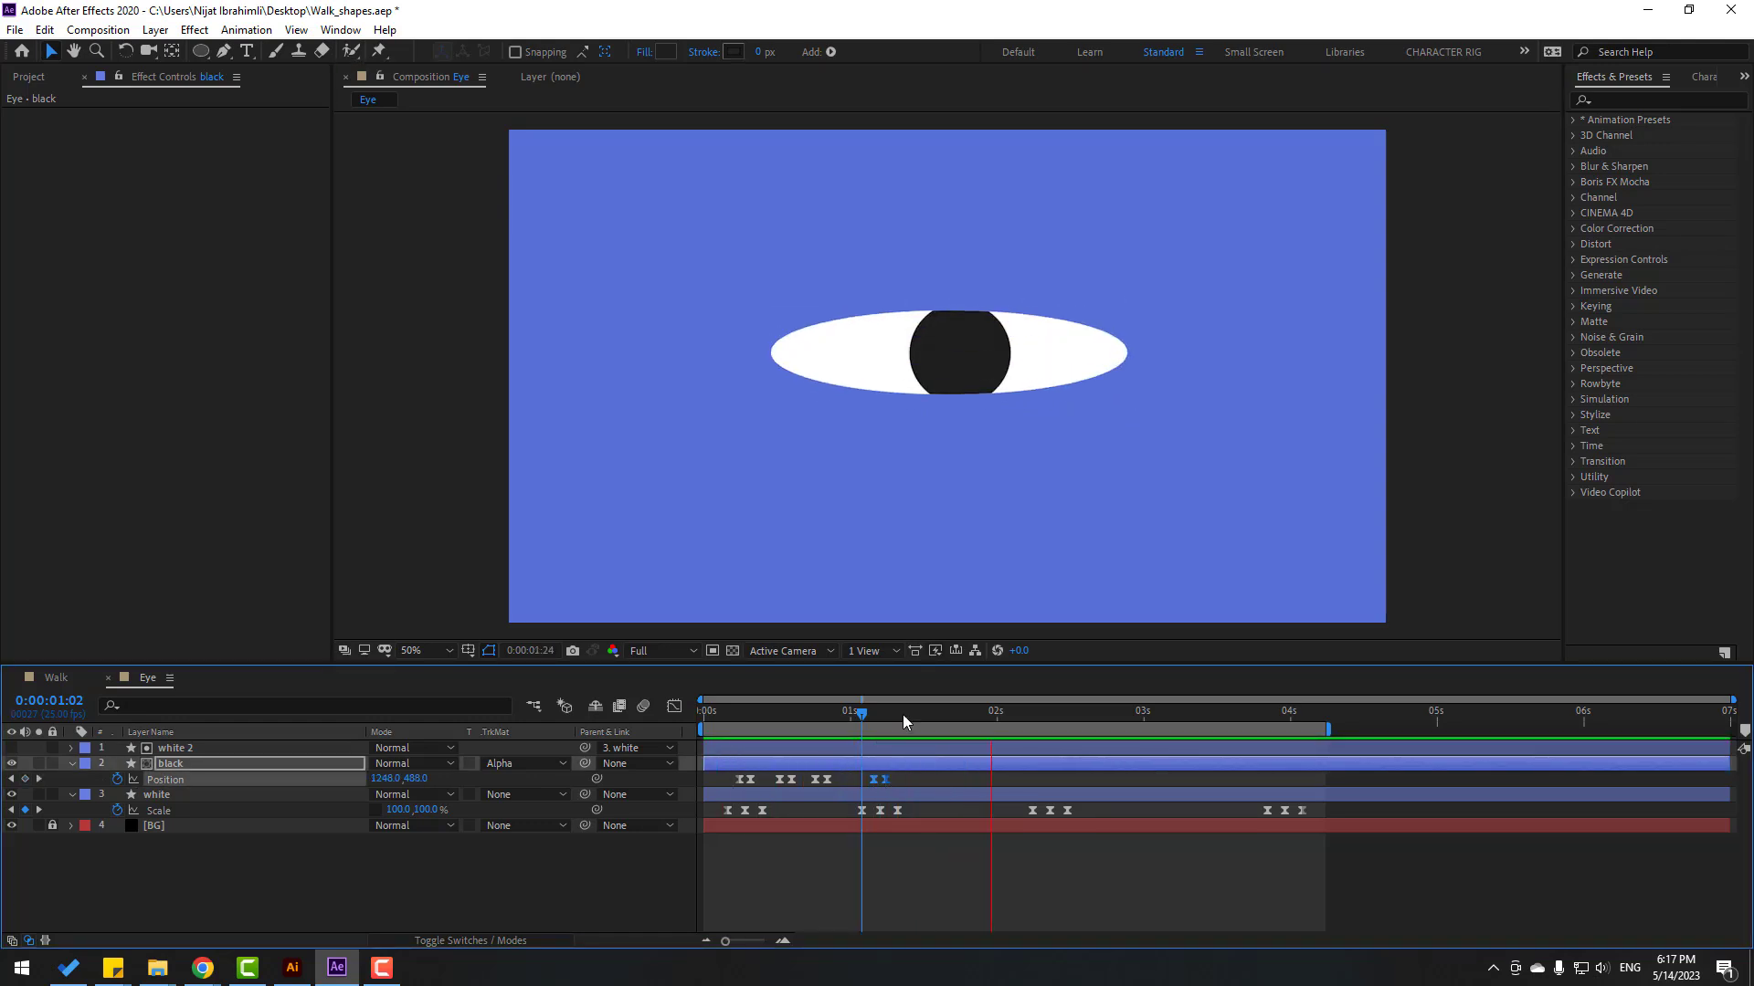
# Step: Hold the pupil's Position with a keyframe at 0:00:01:12 and move it to the eye's upper left, 718, 420, at 0:00:01:14
pyautogui.moveTo(867, 715); pyautogui.dragTo(921, 714)
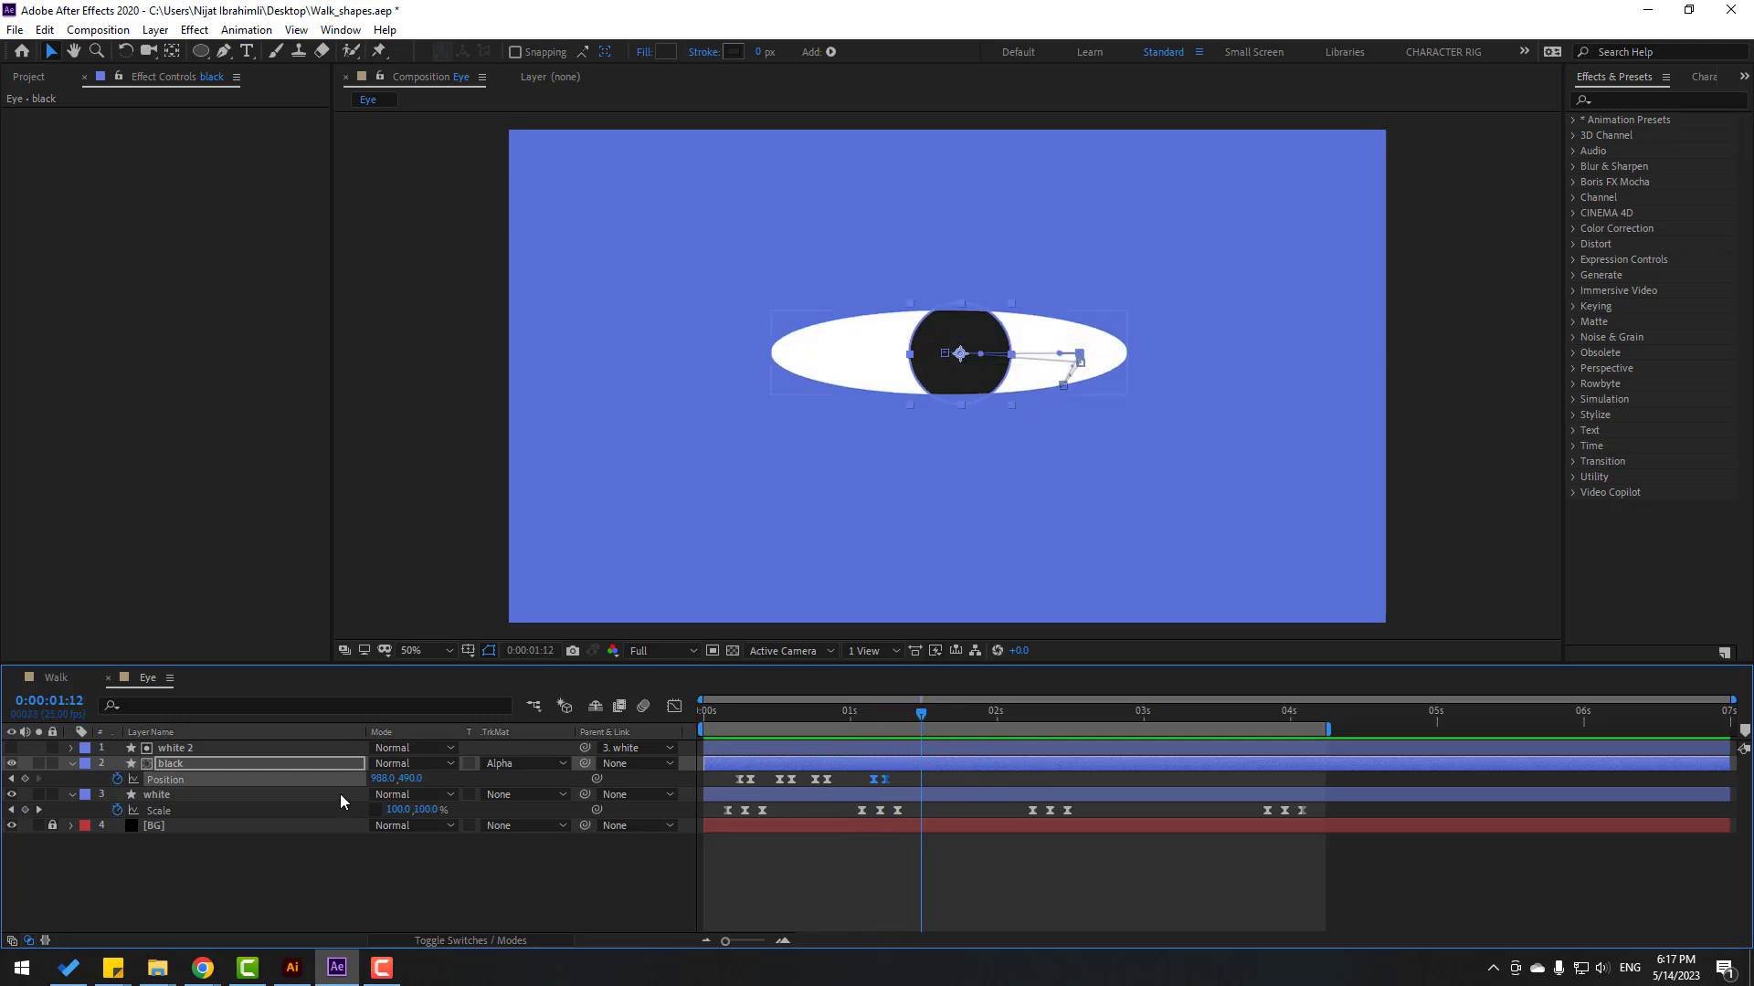
pyautogui.press('pagedown')
pyautogui.press('pagedown')
pyautogui.moveTo(967, 380); pyautogui.dragTo(846, 353)
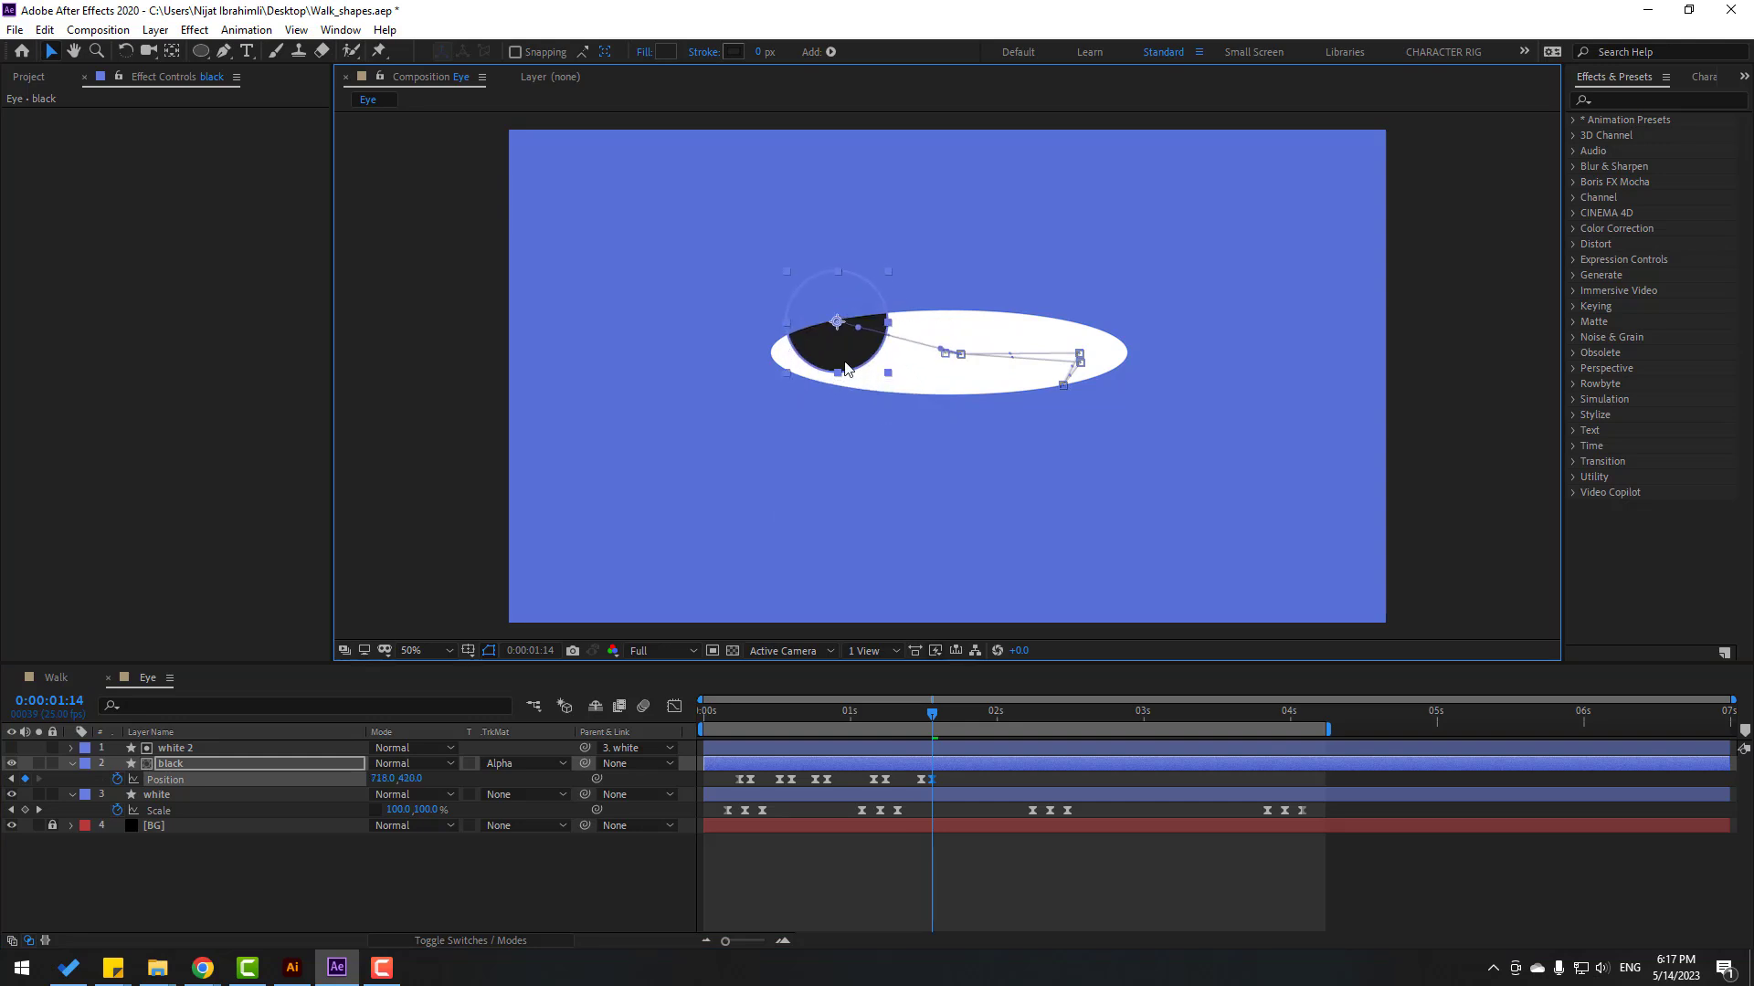
# Step: Add a holding Position keyframe for the pupil at 0:00:01:19 and move it to 656, 452 at 0:00:01:21
pyautogui.moveTo(932, 713); pyautogui.dragTo(962, 717)
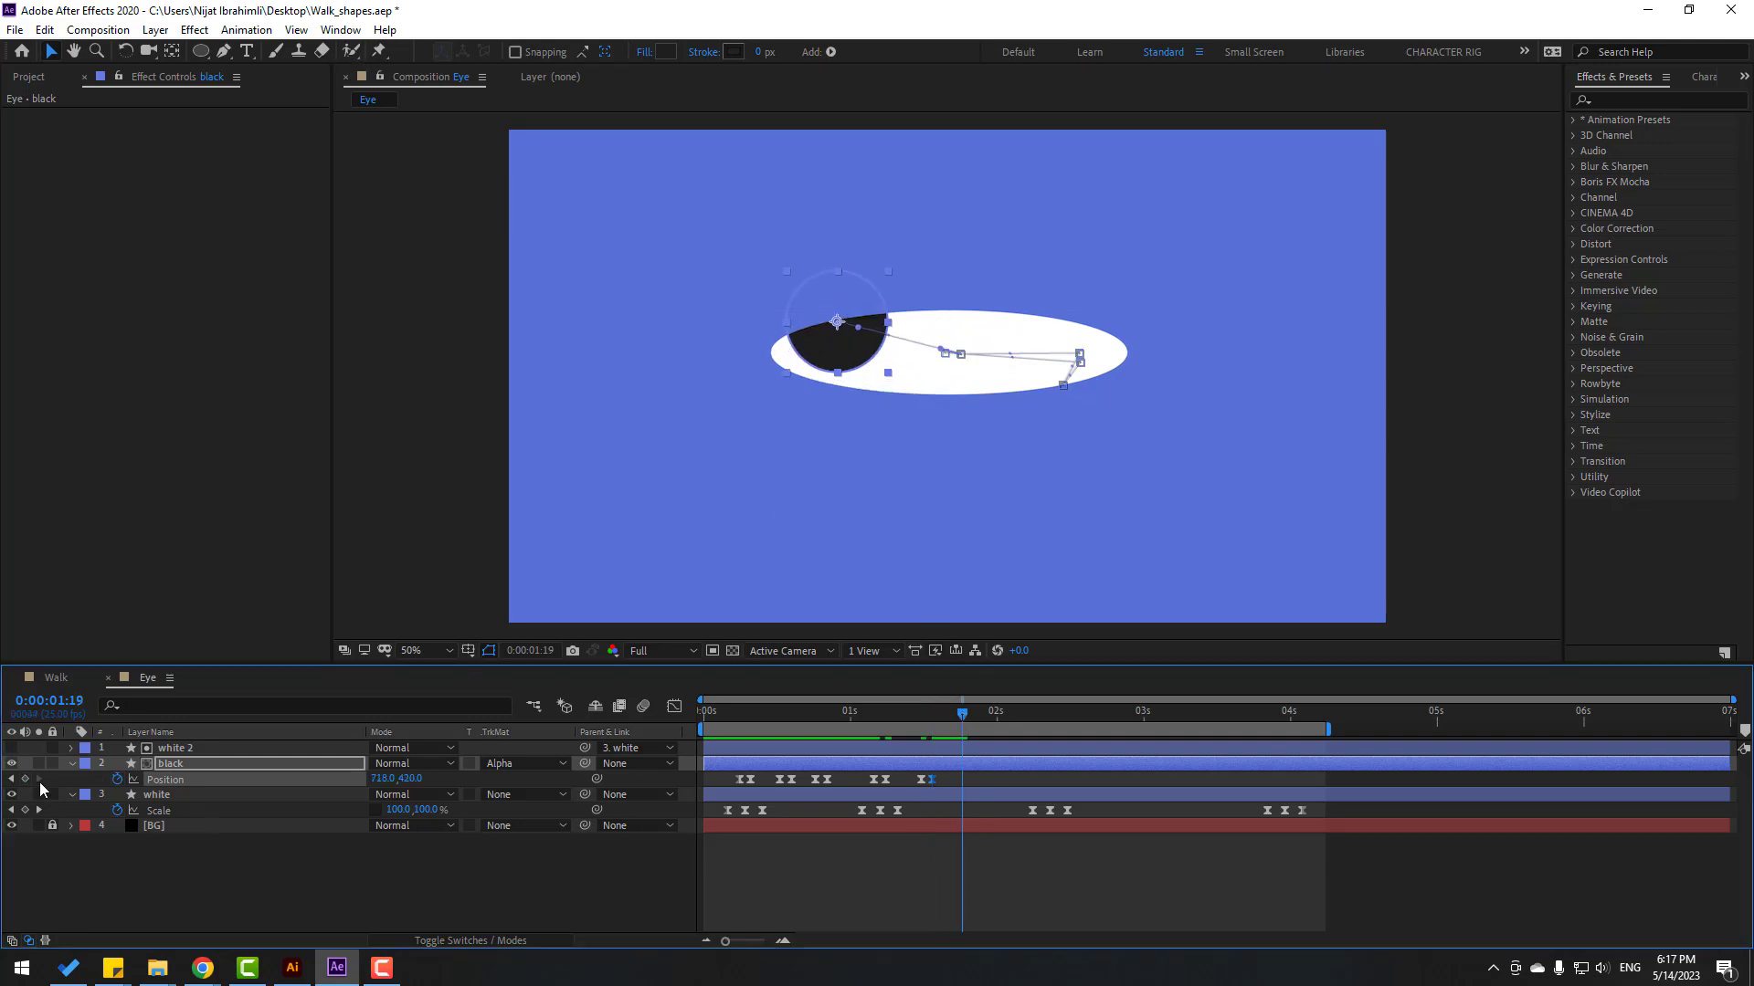
pyautogui.click(26, 779)
pyautogui.press('pagedown')
pyautogui.press('pagedown')
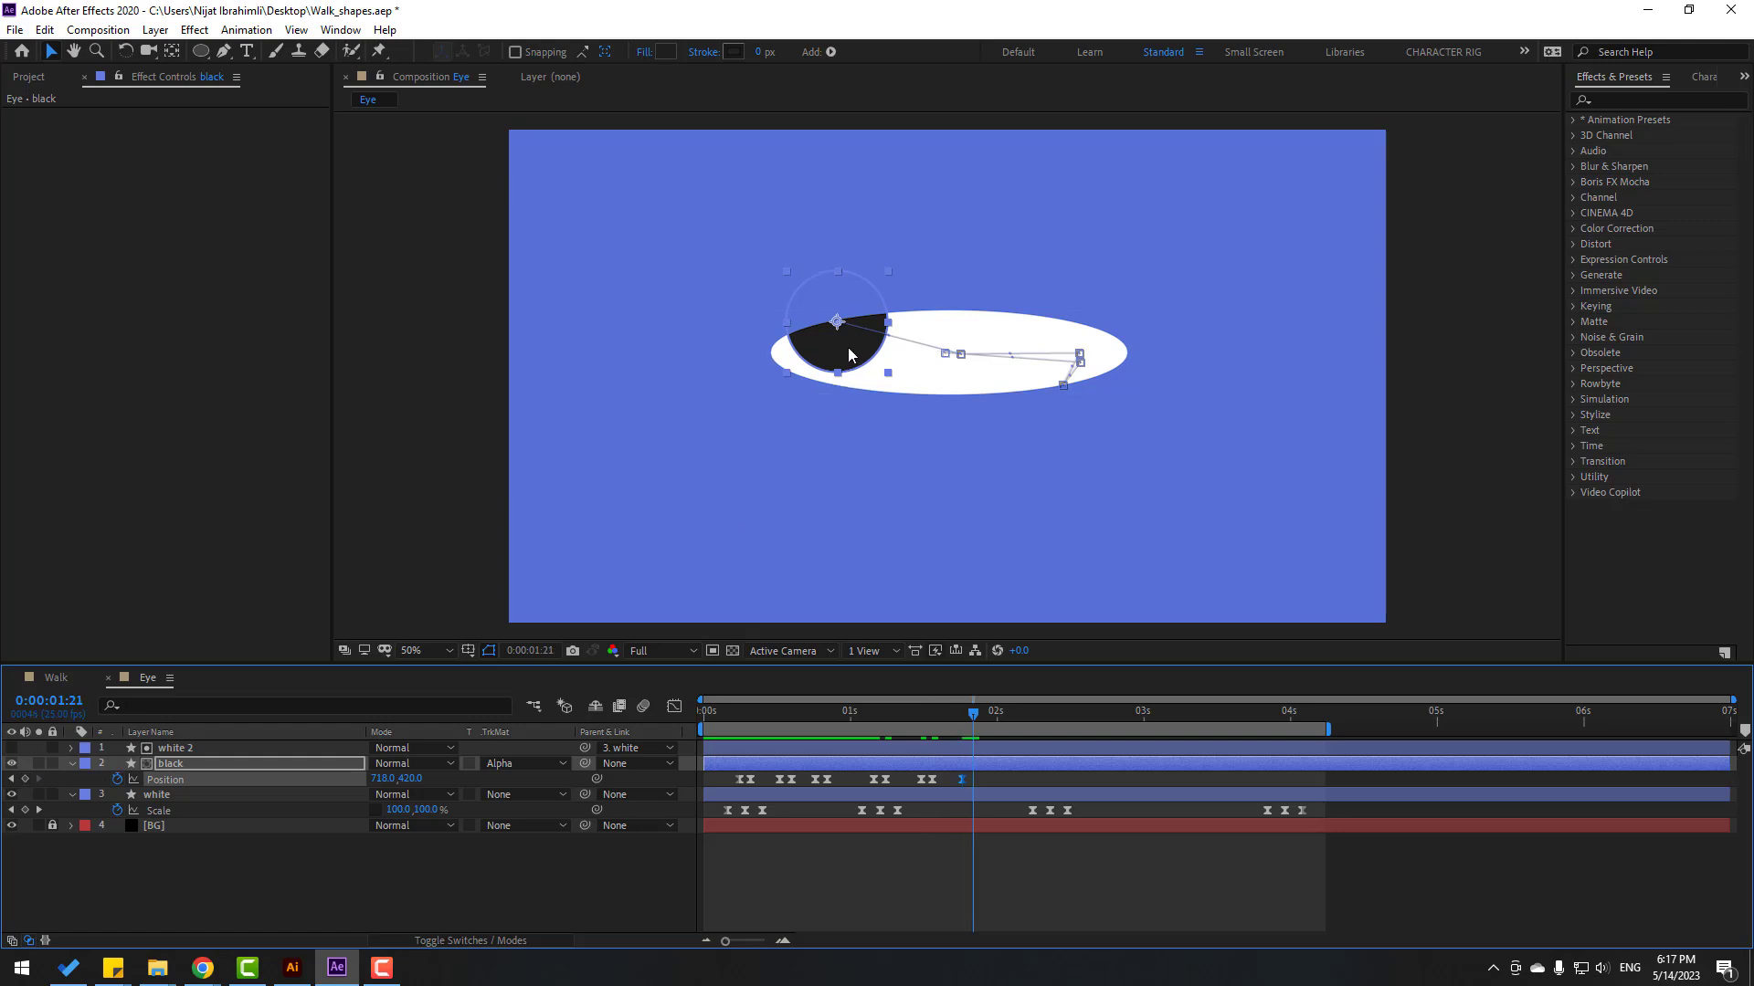
pyautogui.moveTo(847, 347); pyautogui.dragTo(819, 361)
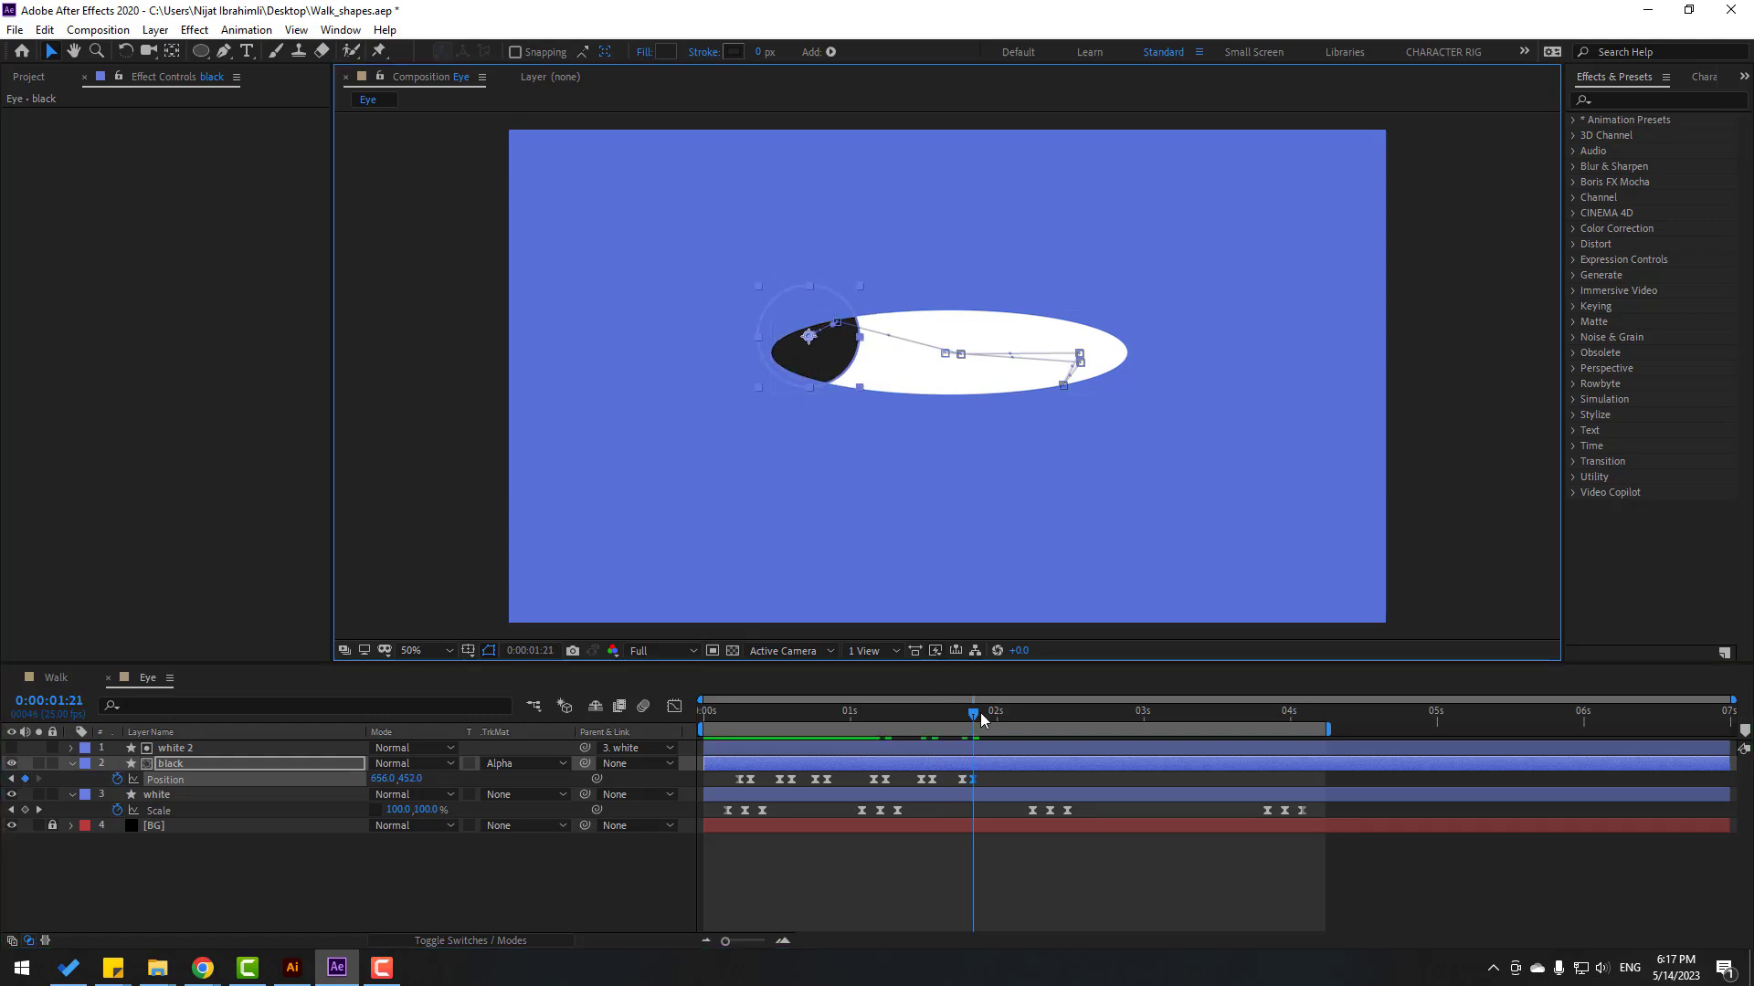
# Step: Hold the pupil's Position with a keyframe at 0:00:02:01 and return it to its starting position, 953, 487, at 0:00:02:03
pyautogui.moveTo(979, 713); pyautogui.dragTo(1003, 716)
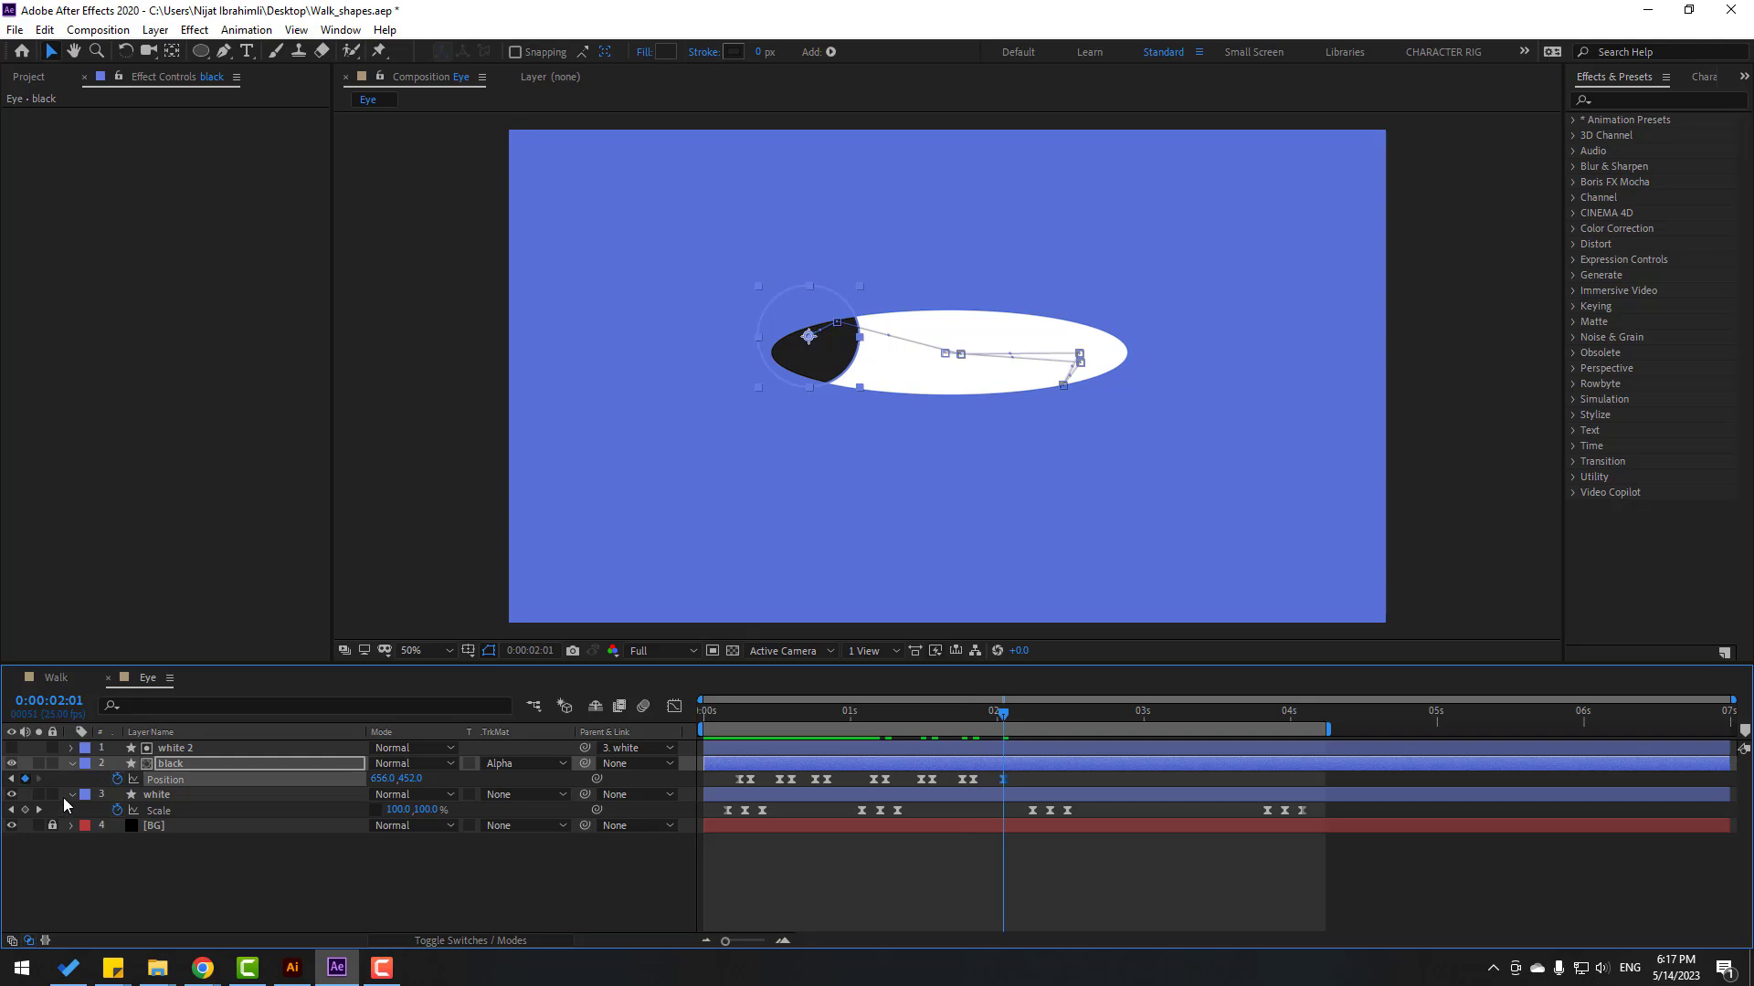
pyautogui.press('pagedown')
pyautogui.press('pagedown')
pyautogui.click(740, 781)
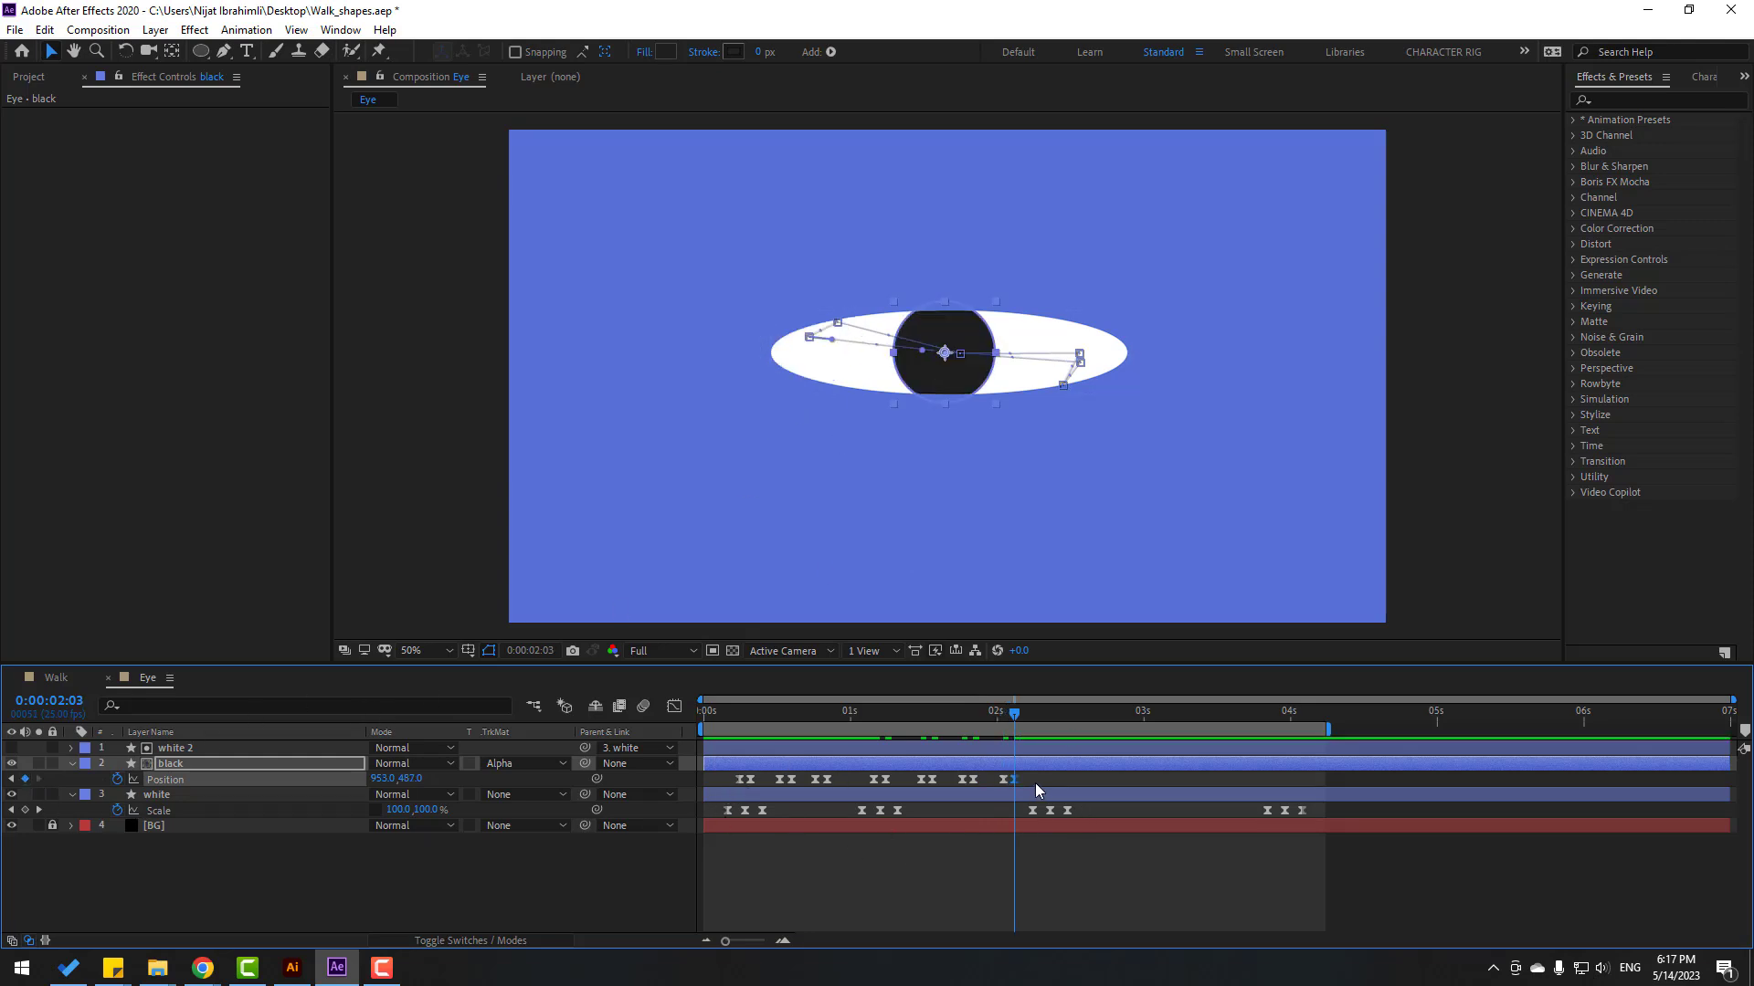
# Step: Shift the pupil's last two Position keyframes to start near 0:00:02:08, and shorten the work area to end just before 3 seconds for a preview
pyautogui.moveTo(1034, 775)
pyautogui.mouseDown()
pyautogui.moveTo(997, 793)
pyautogui.moveTo(1055, 780)
pyautogui.mouseUp()
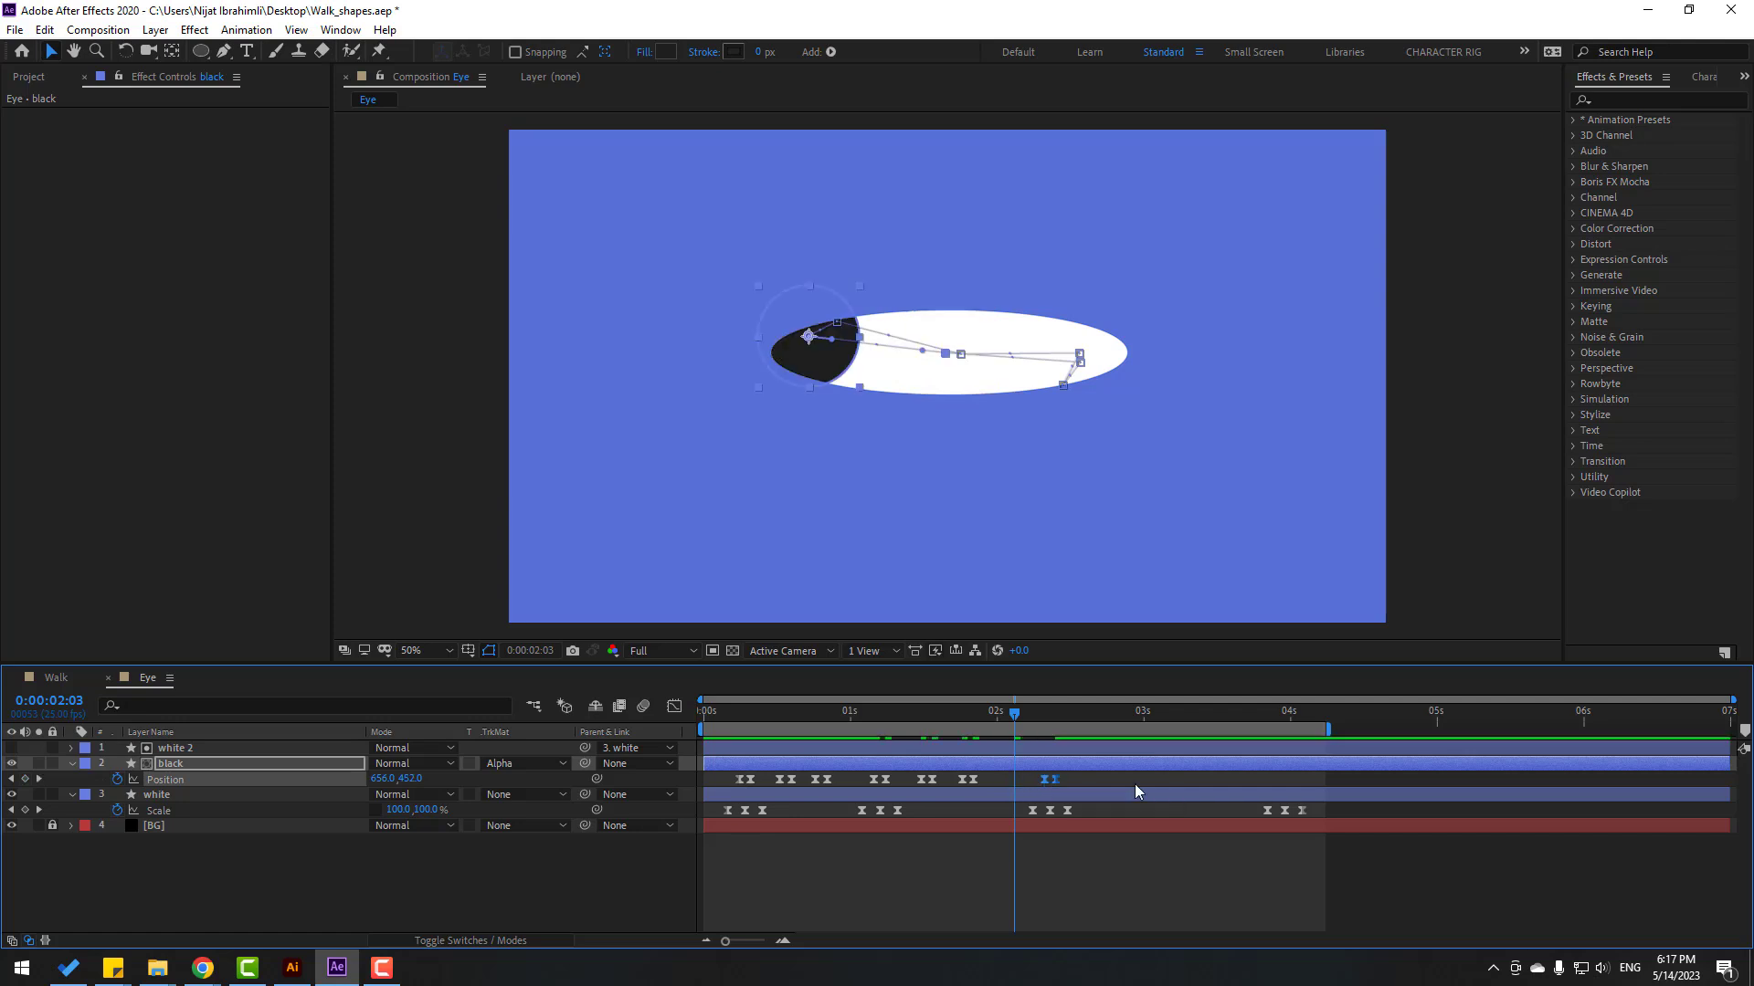
pyautogui.moveTo(1331, 734); pyautogui.dragTo(1118, 761)
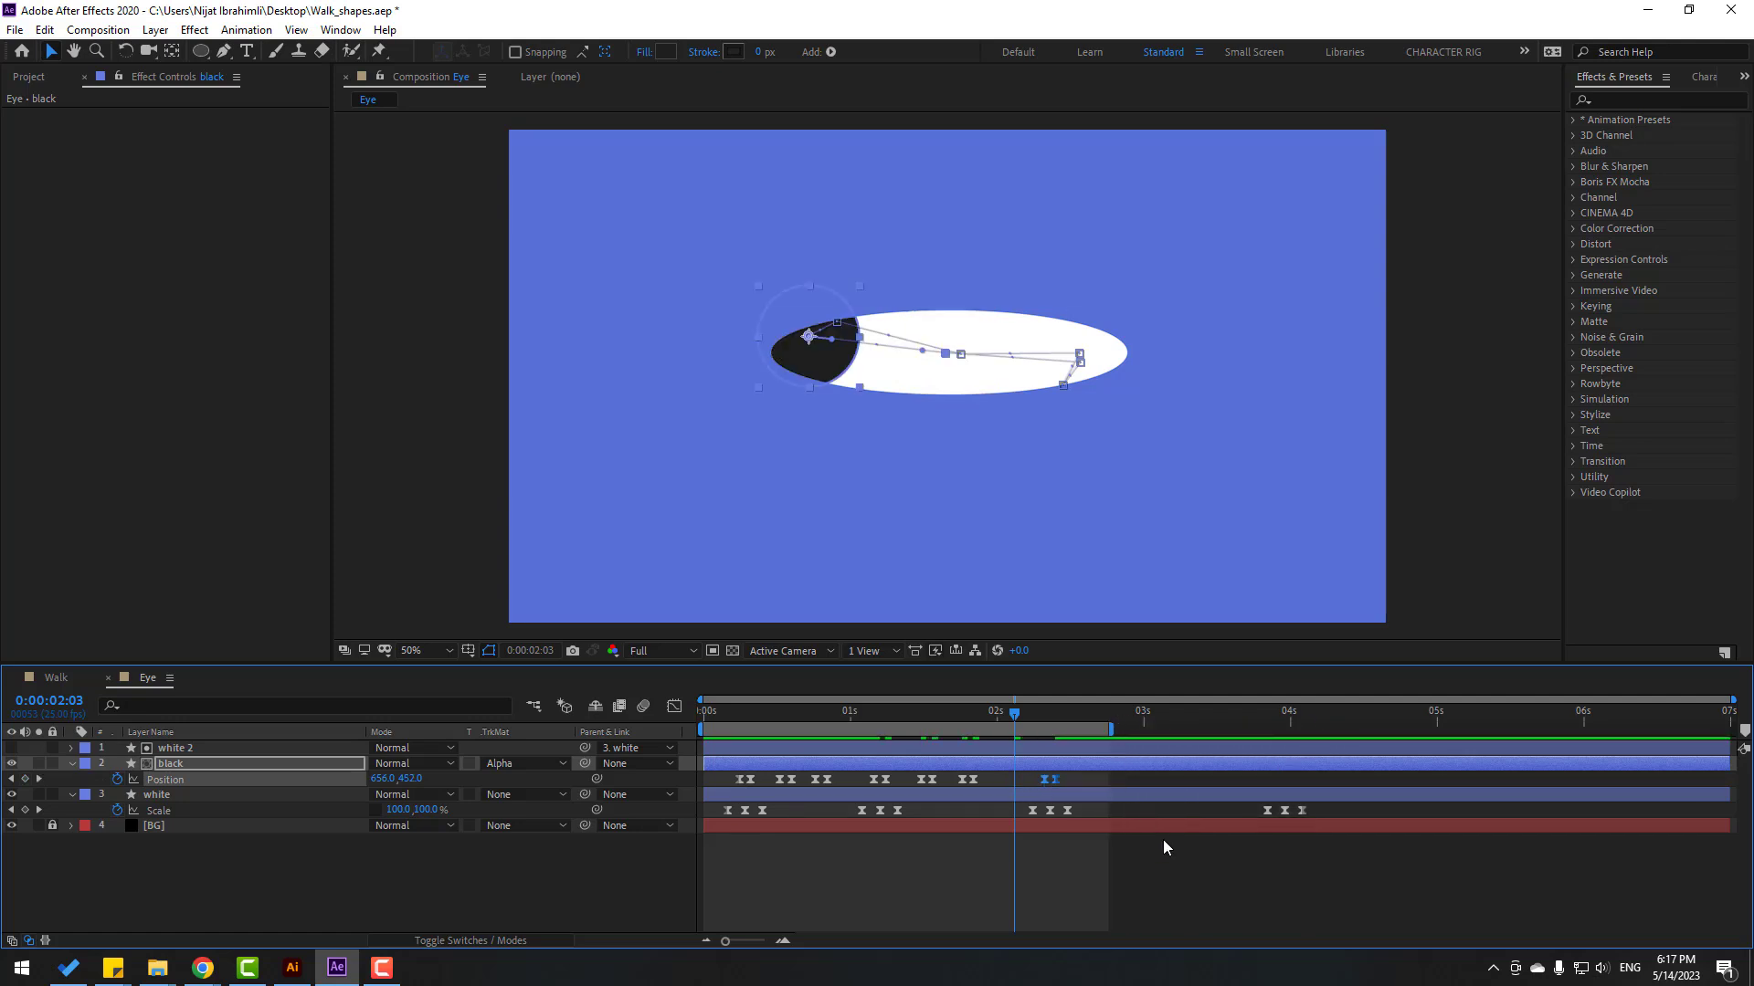
pyautogui.press('space')
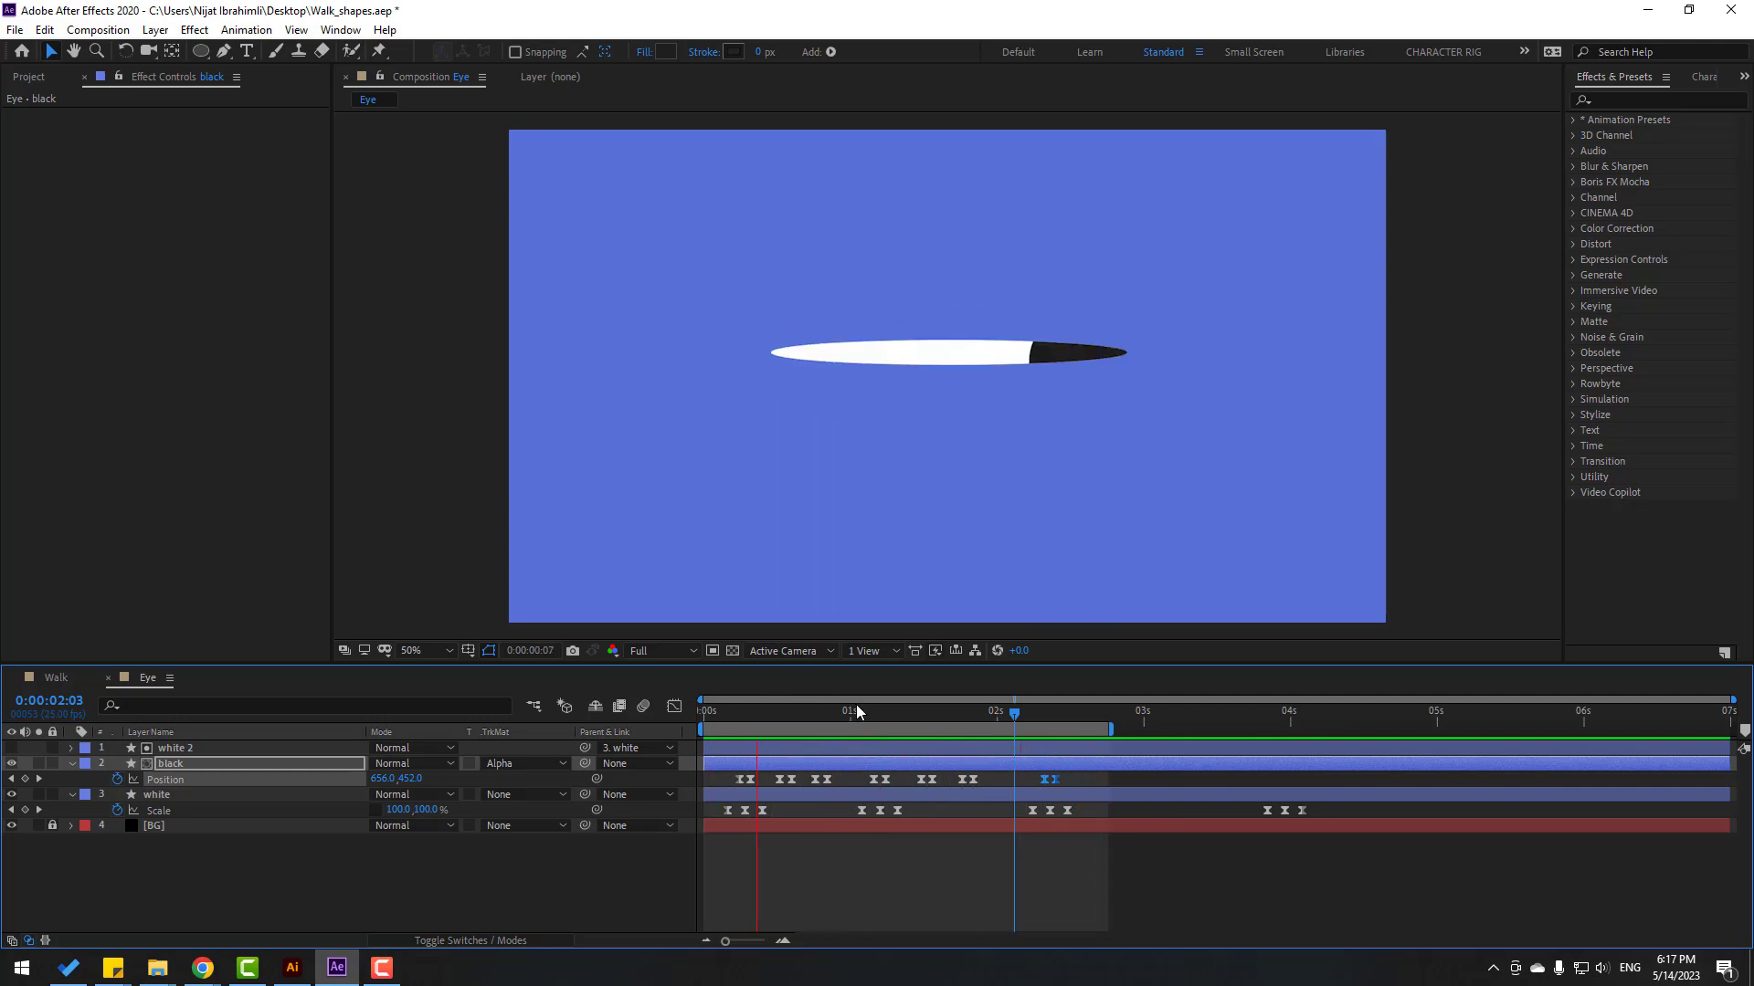
# Step: Duplicate the white layer's three blink Scale keyframes from around 1 second to 0:00:01:12 and preview
pyautogui.moveTo(856, 711); pyautogui.dragTo(918, 713)
pyautogui.moveTo(917, 811); pyautogui.dragTo(844, 817)
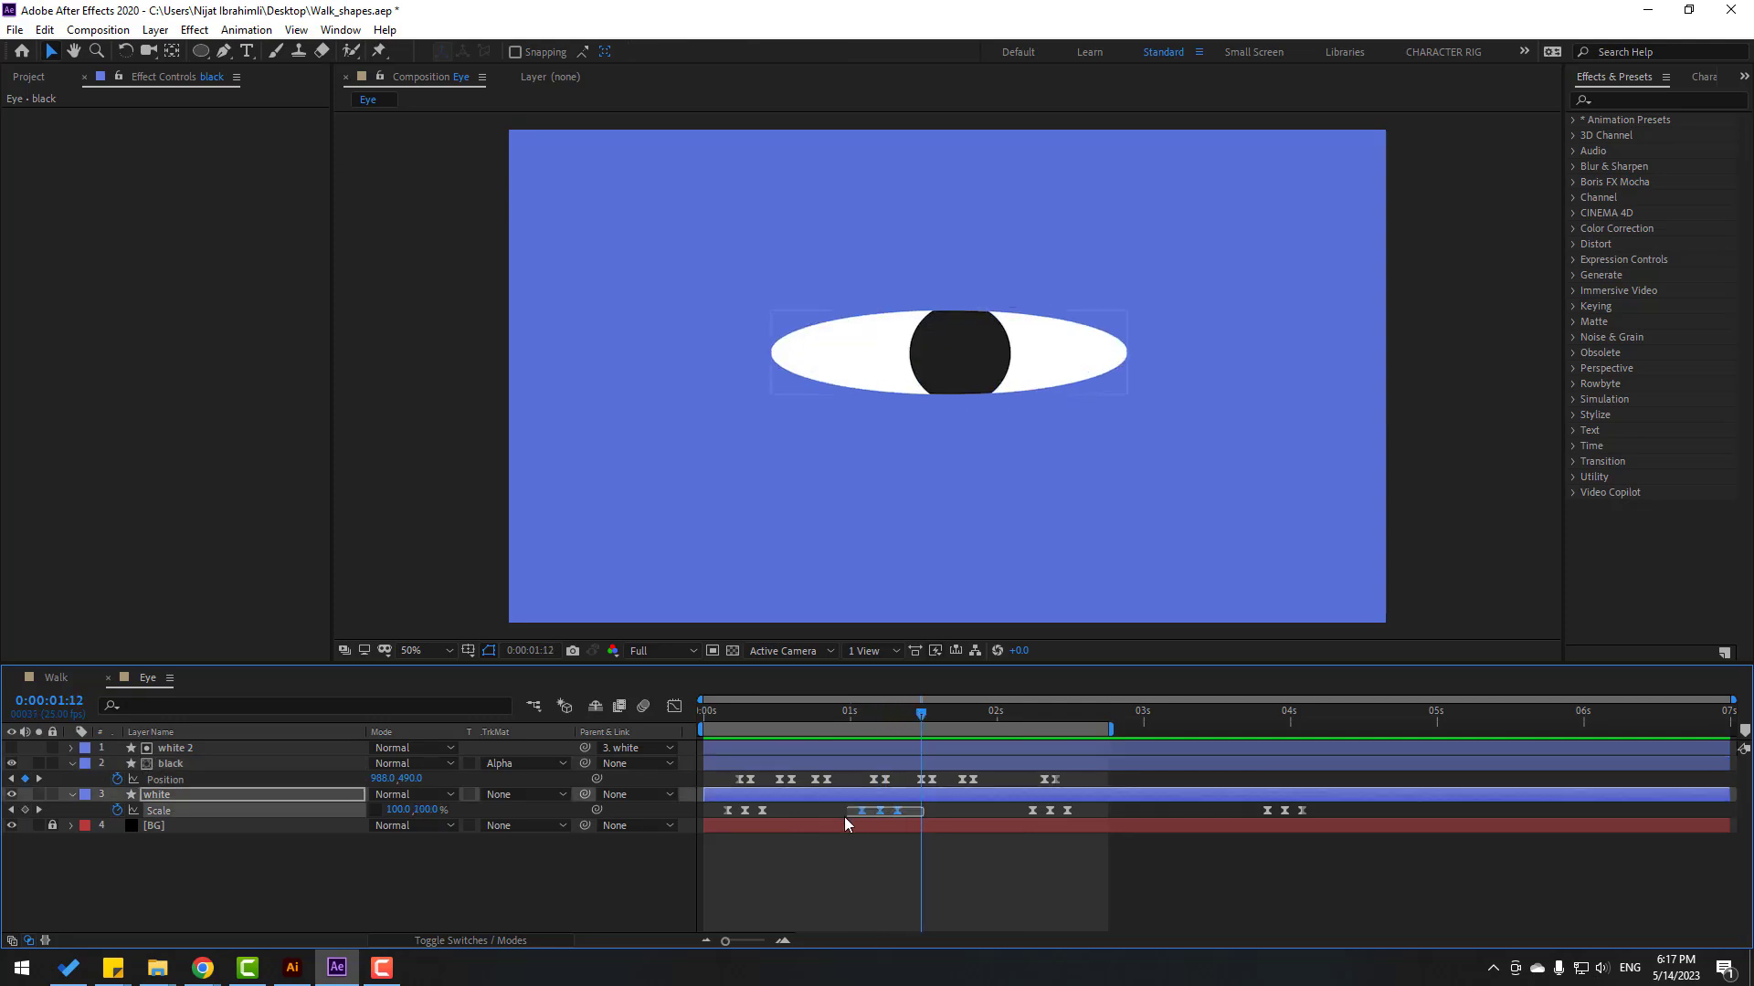
pyautogui.hotkey('ctrl', 'v')
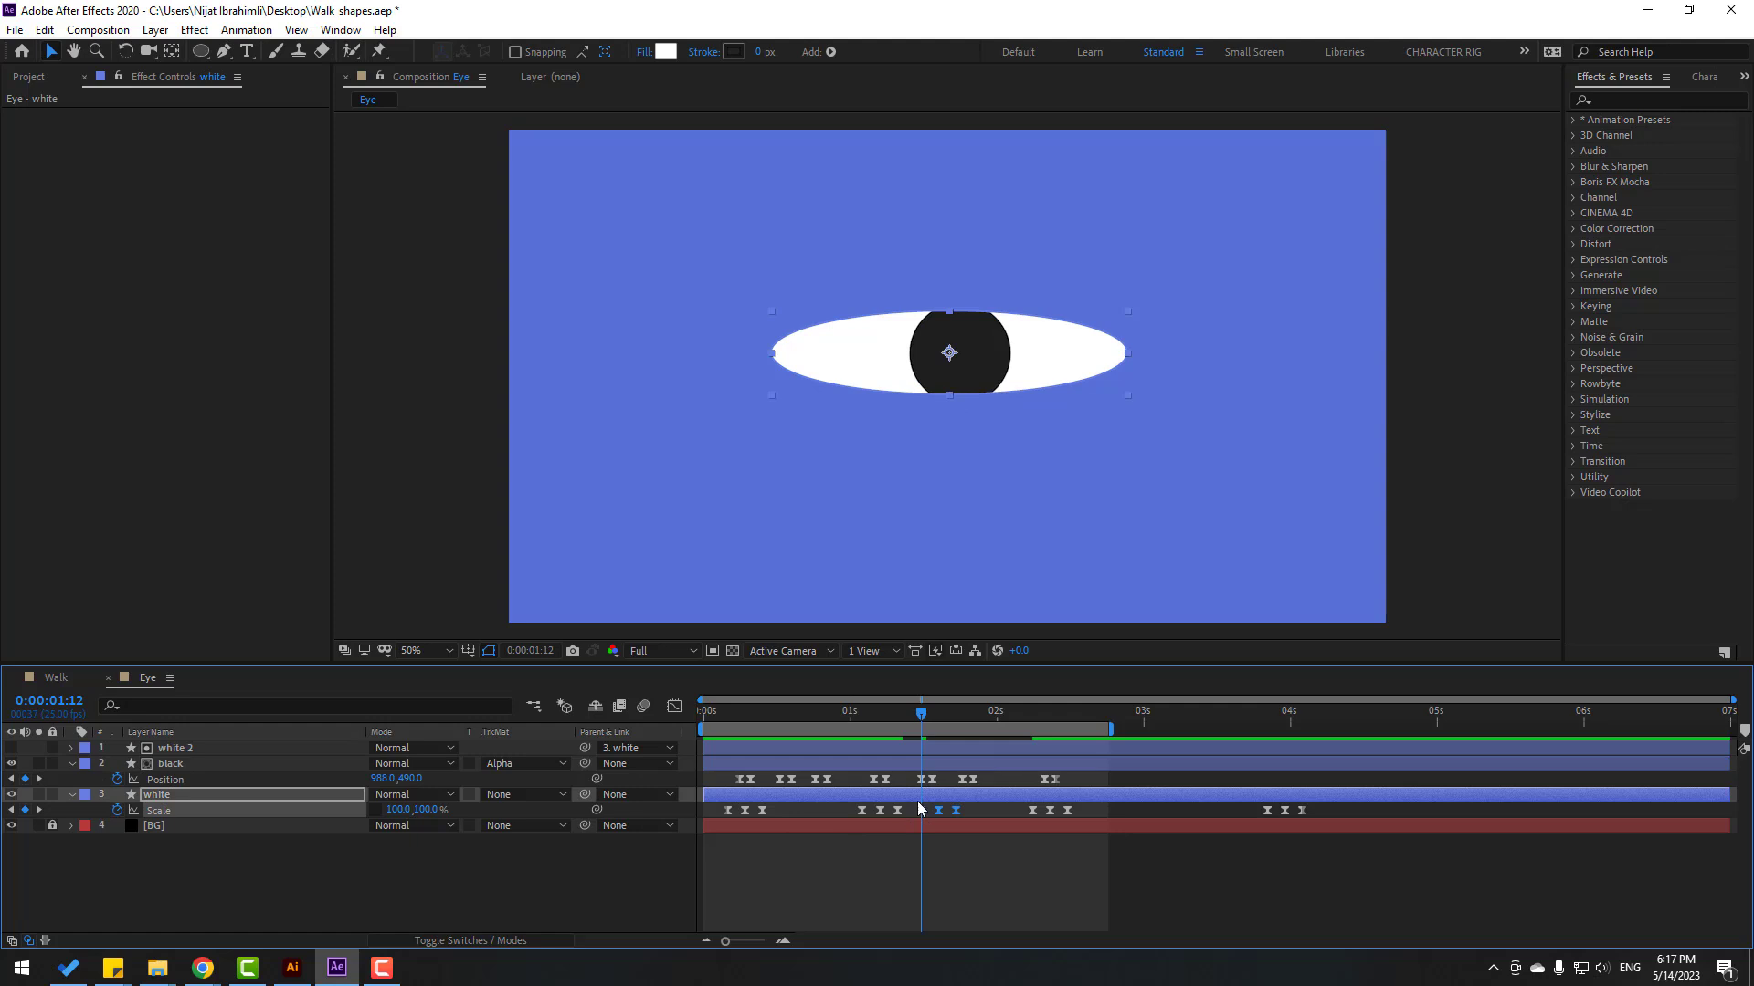
pyautogui.moveTo(879, 709); pyautogui.dragTo(963, 706)
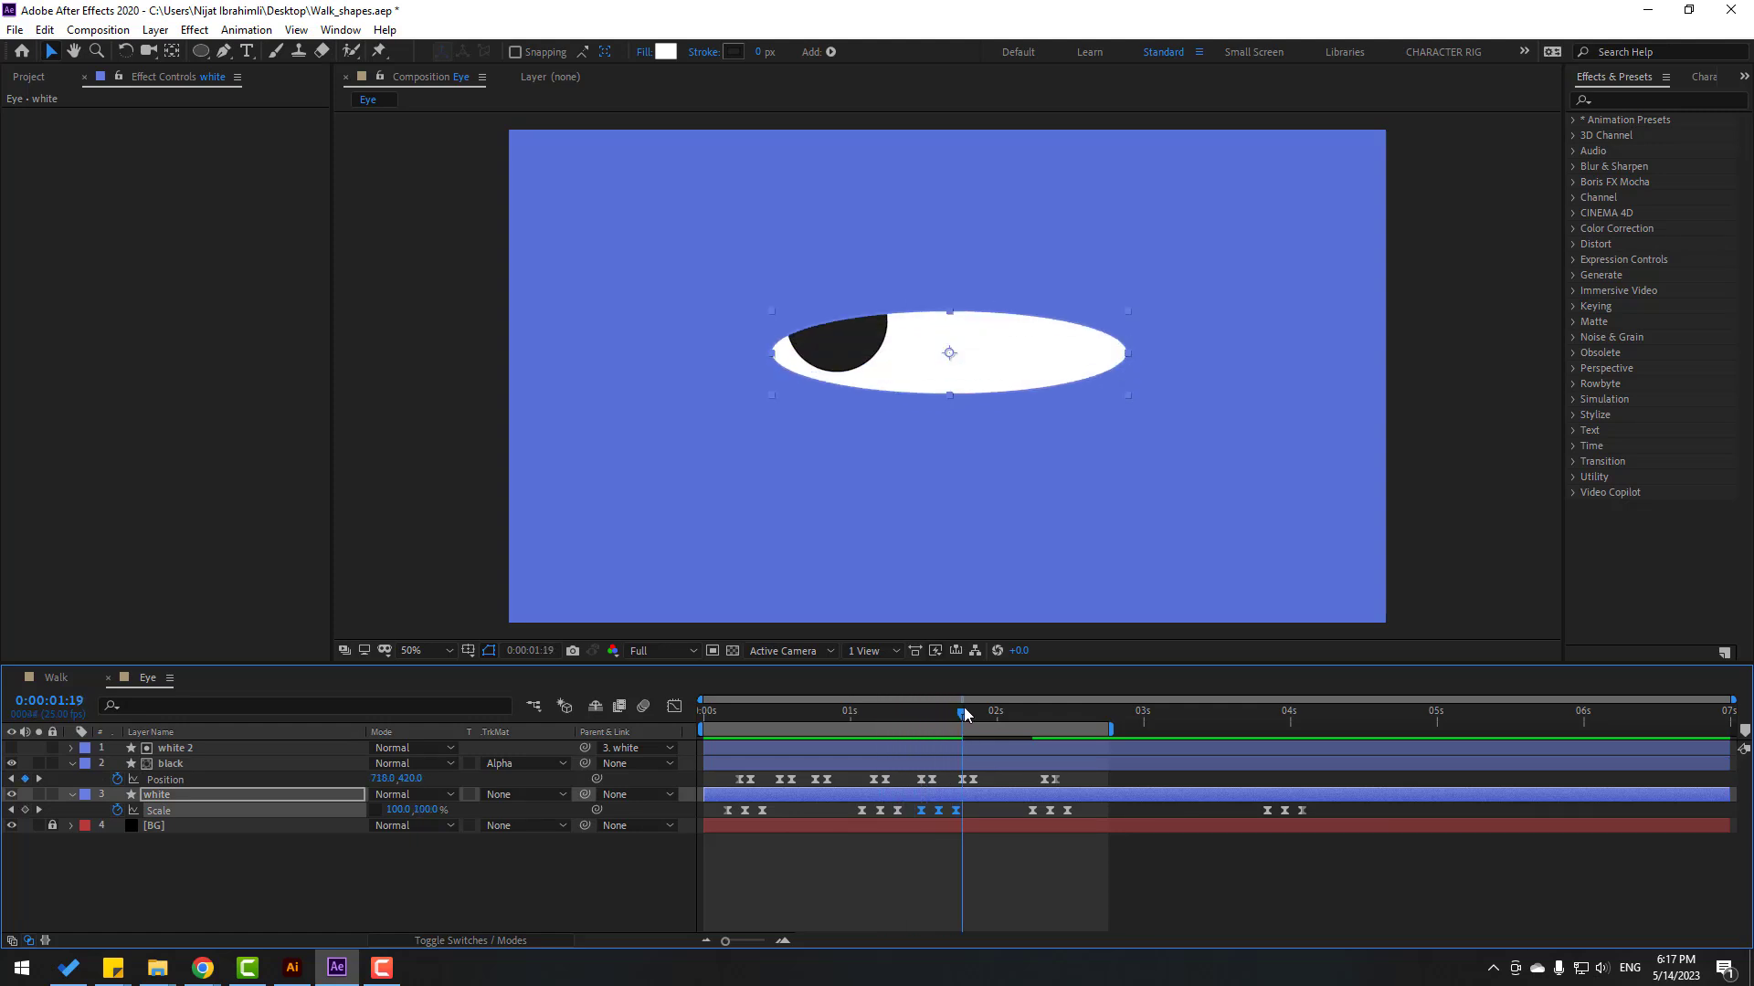
pyautogui.press('space')
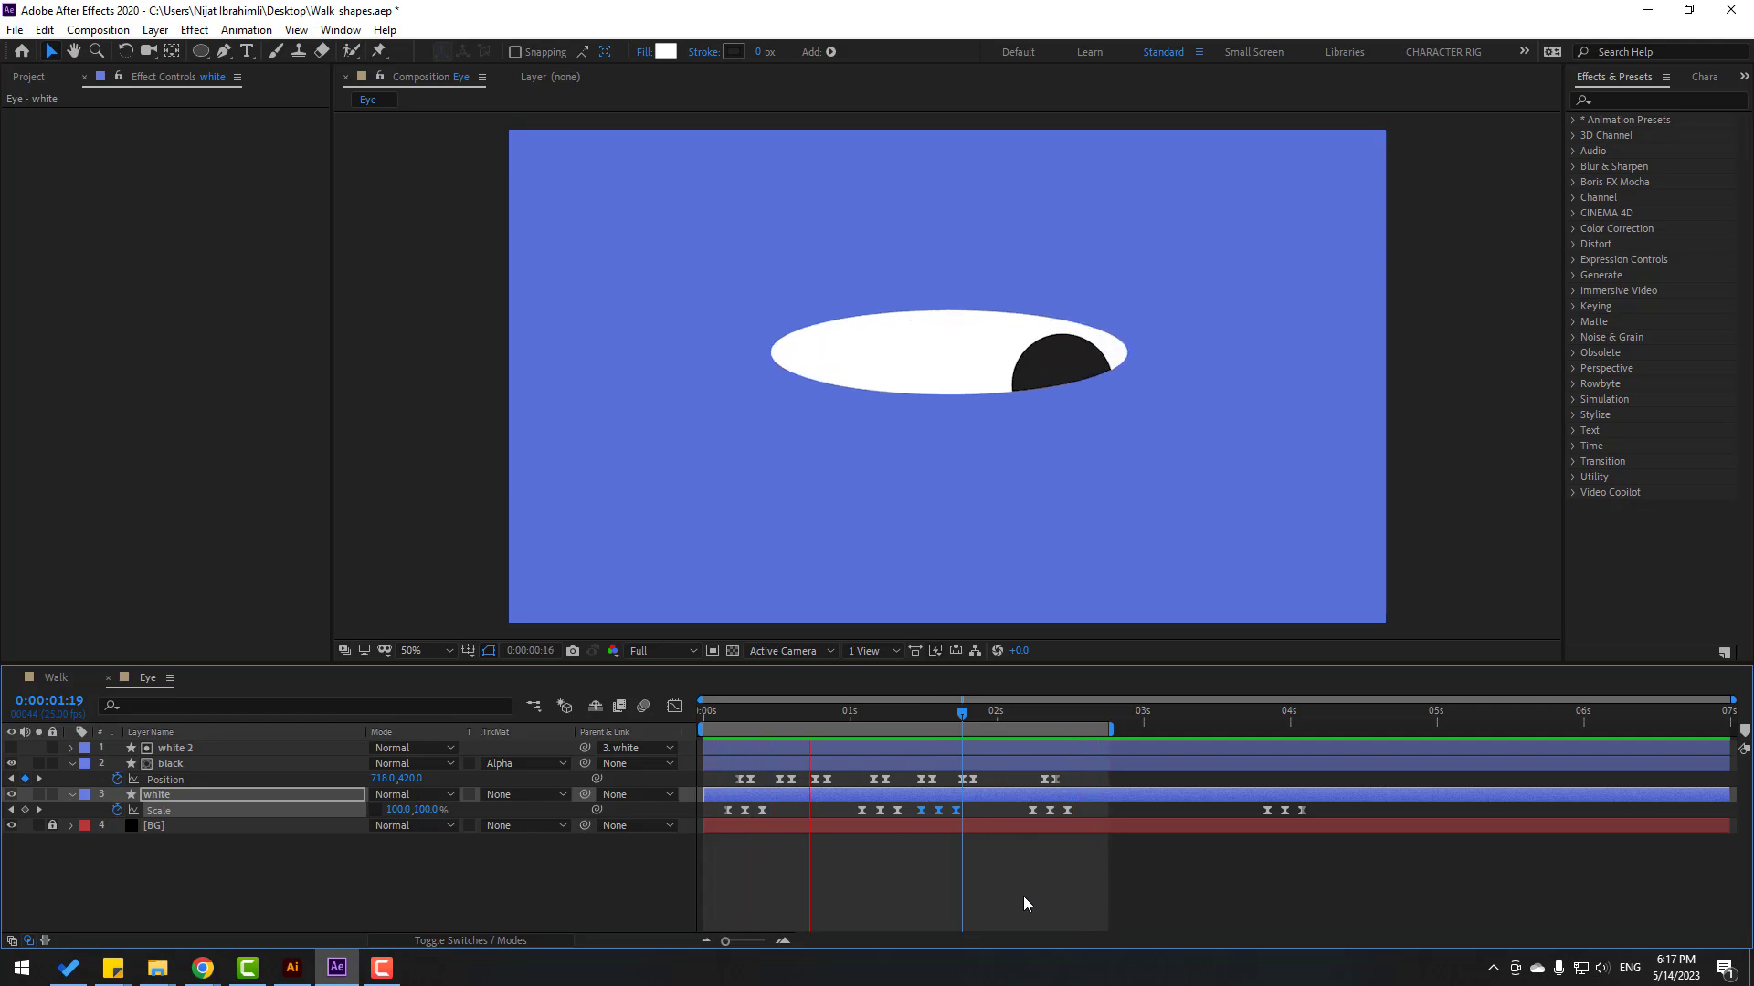
# Step: Shift the pupil's two Position keyframe pairs between 0:00:01:12 and 0:00:01:21 a few frames later, and preview them against the added blink
pyautogui.click(928, 720)
pyautogui.click(988, 776)
pyautogui.moveTo(972, 785)
pyautogui.mouseDown()
pyautogui.moveTo(990, 778)
pyautogui.moveTo(946, 781)
pyautogui.mouseUp()
pyautogui.click(970, 710)
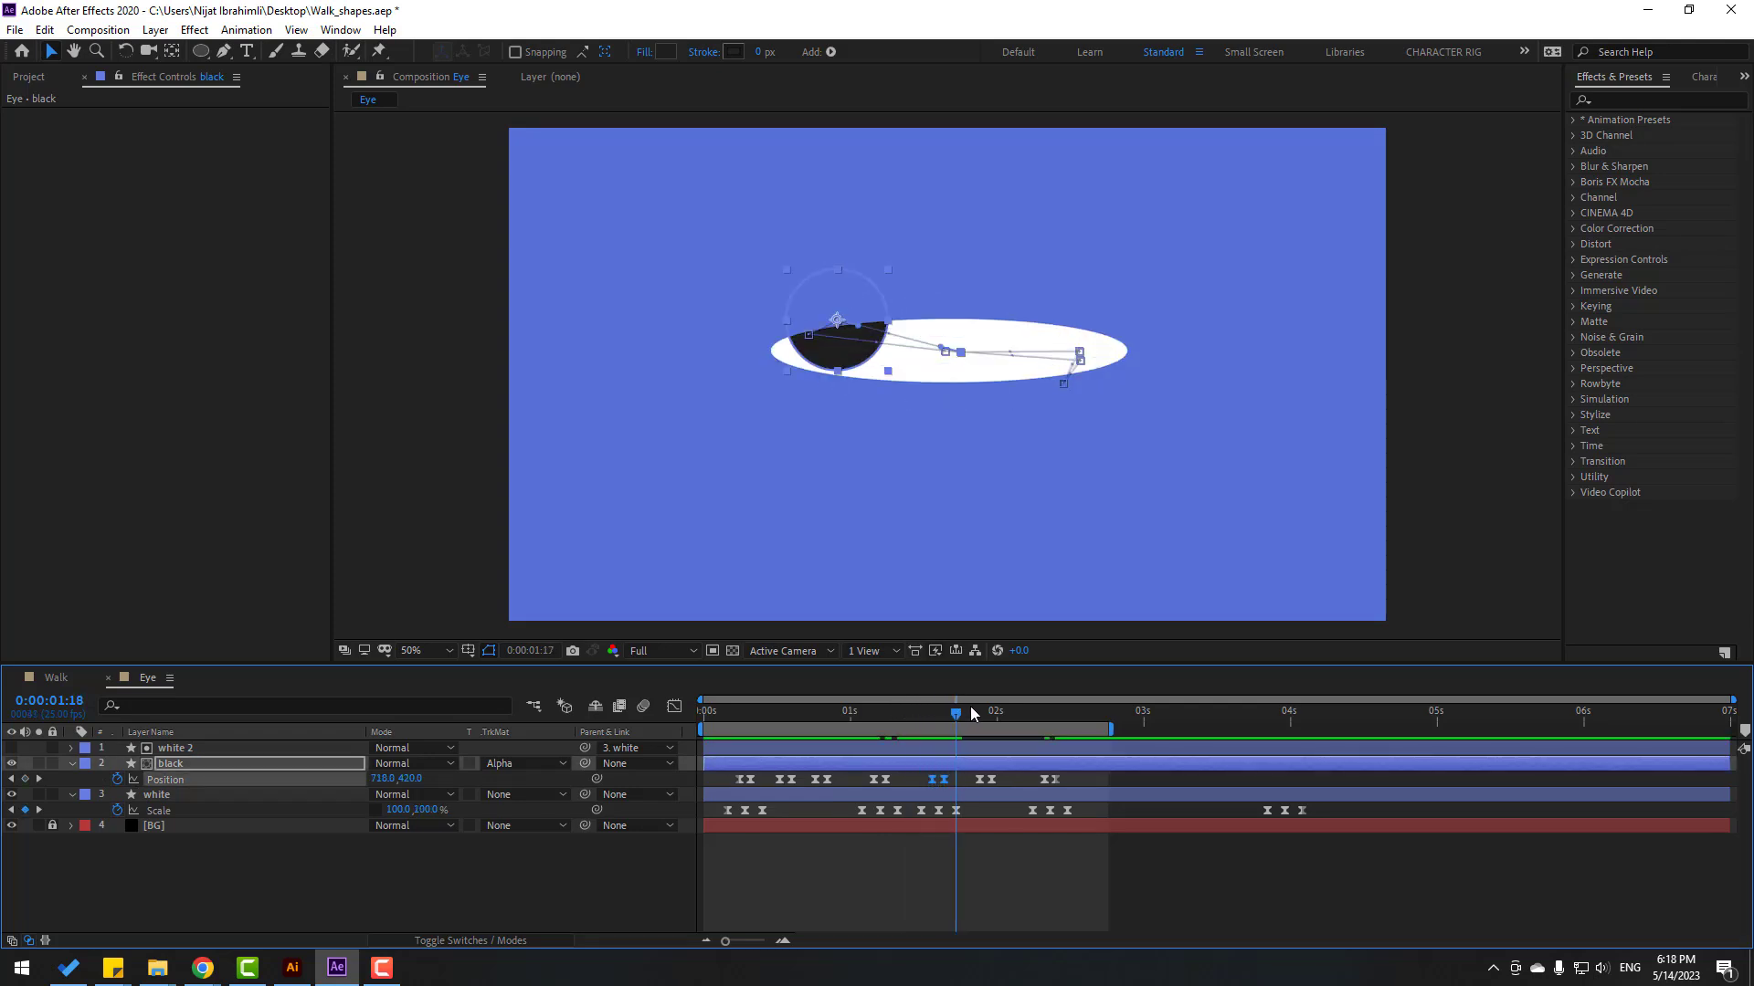
pyautogui.press('space')
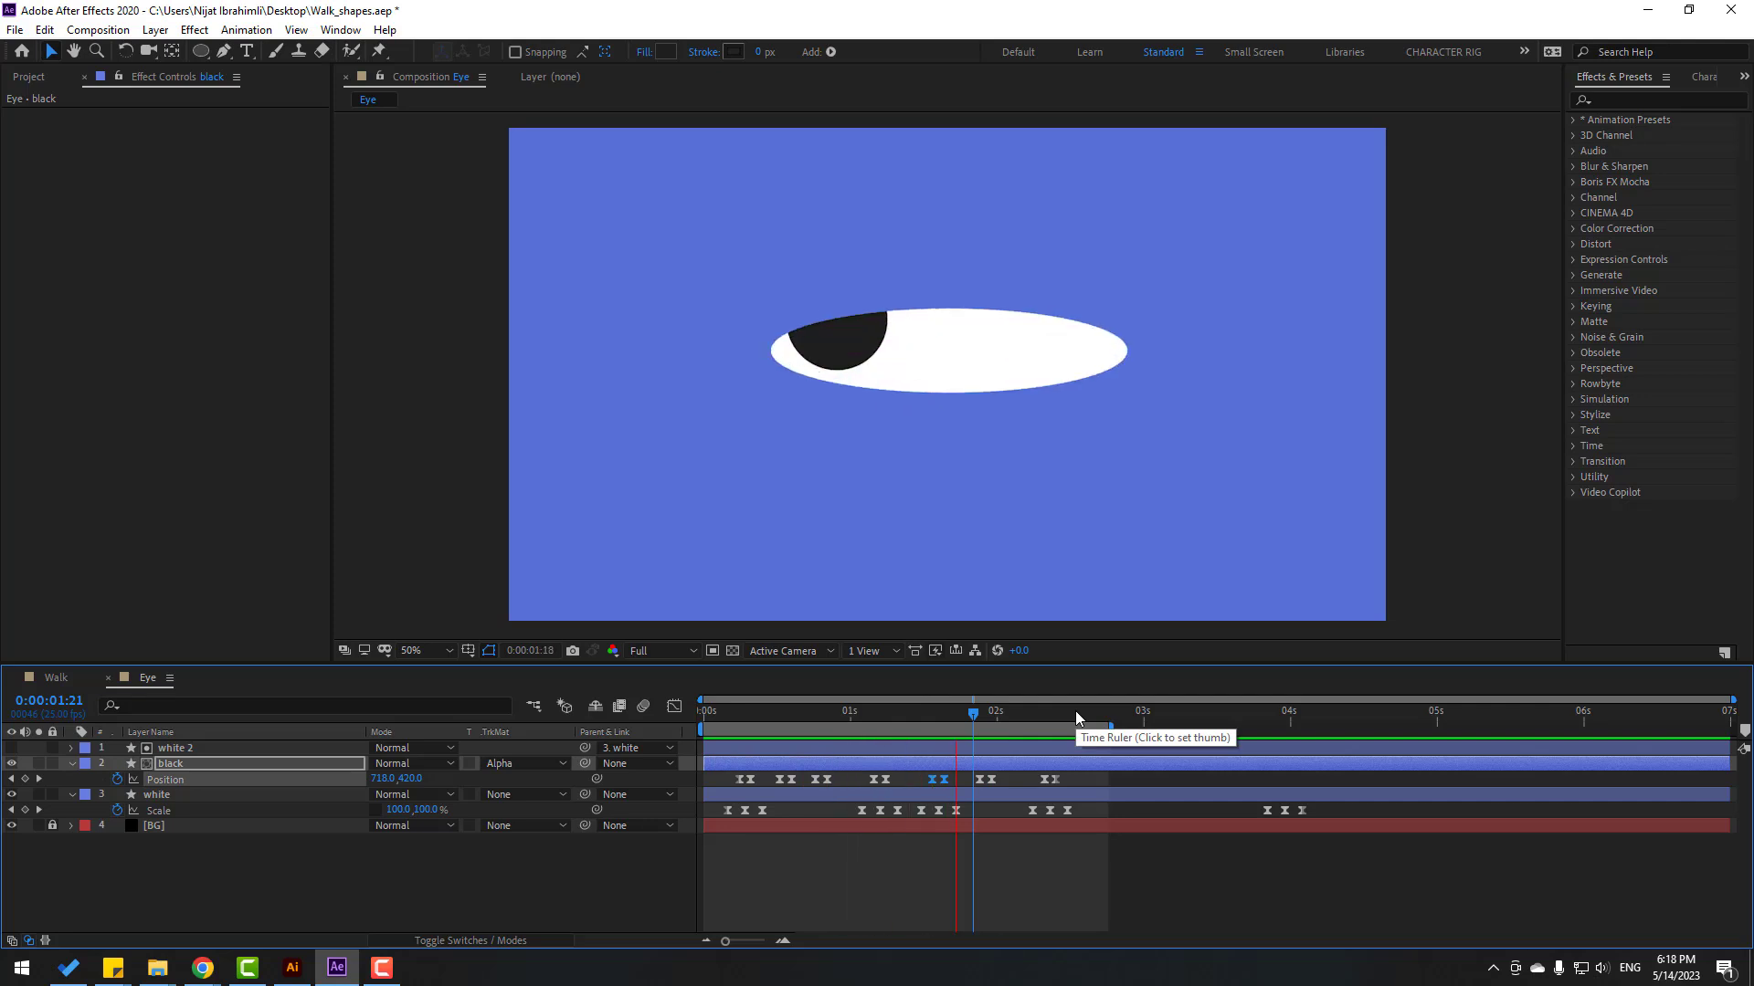